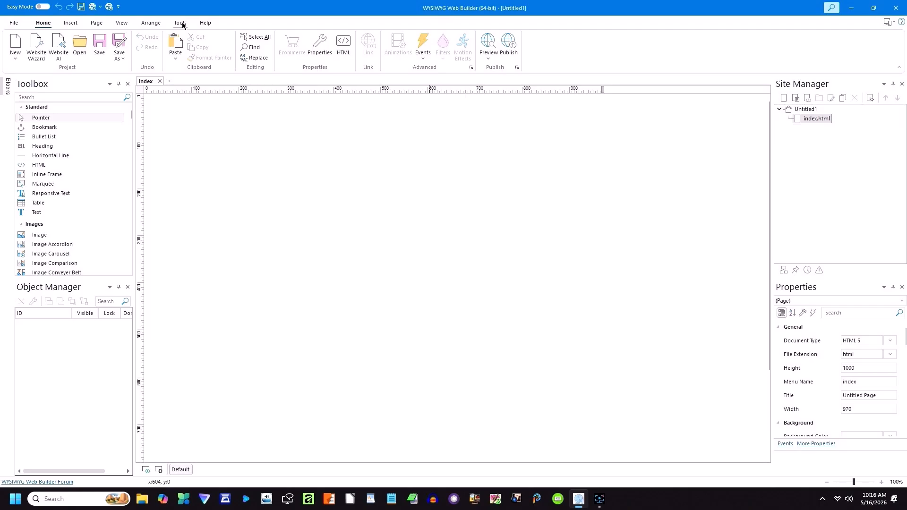
Step: Set the User interface option to Menu/Toolbars under Options > User Interface
{"action": "left_click", "coordinate": [184, 23]}
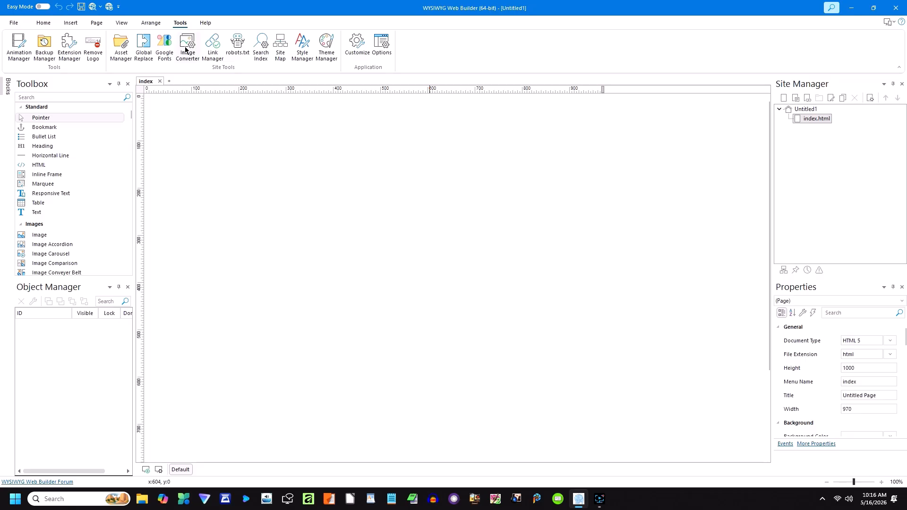
{"action": "left_click", "coordinate": [378, 48]}
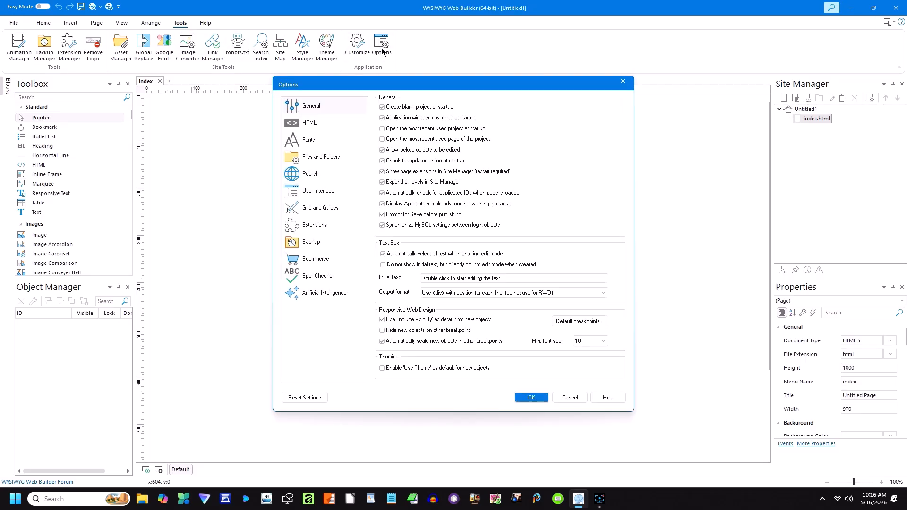
{"action": "left_click", "coordinate": [308, 192]}
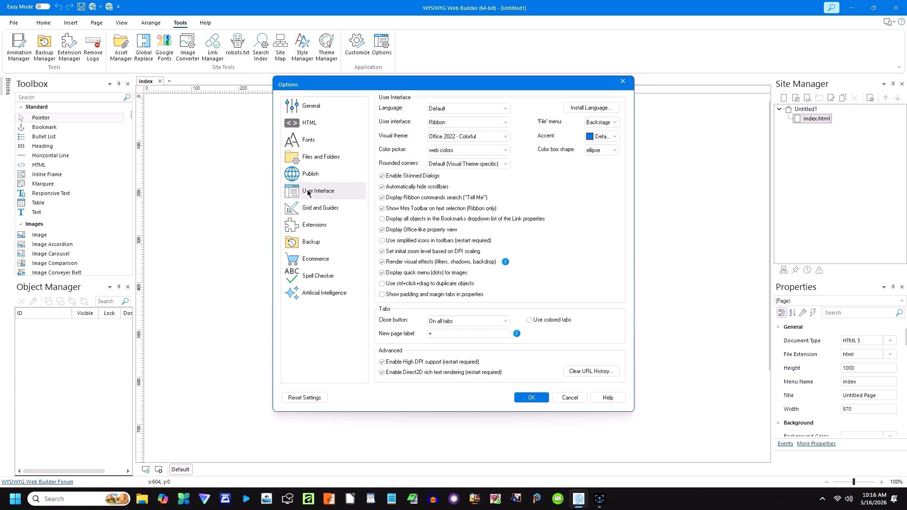
{"action": "left_click", "coordinate": [466, 122]}
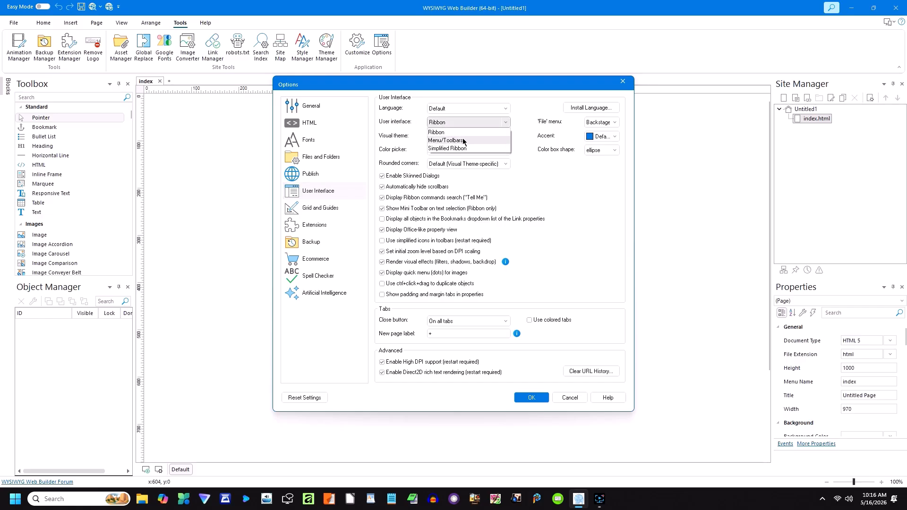
{"action": "left_click", "coordinate": [462, 139]}
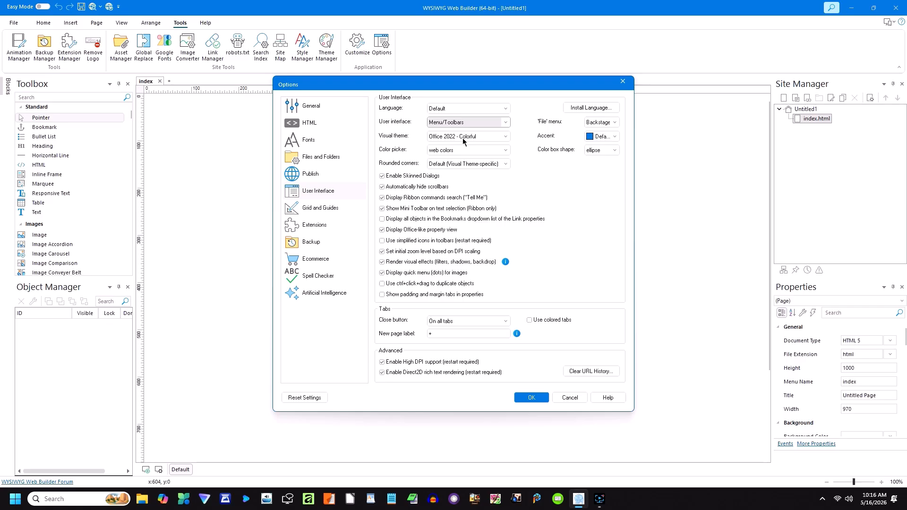
{"action": "left_click", "coordinate": [534, 396]}
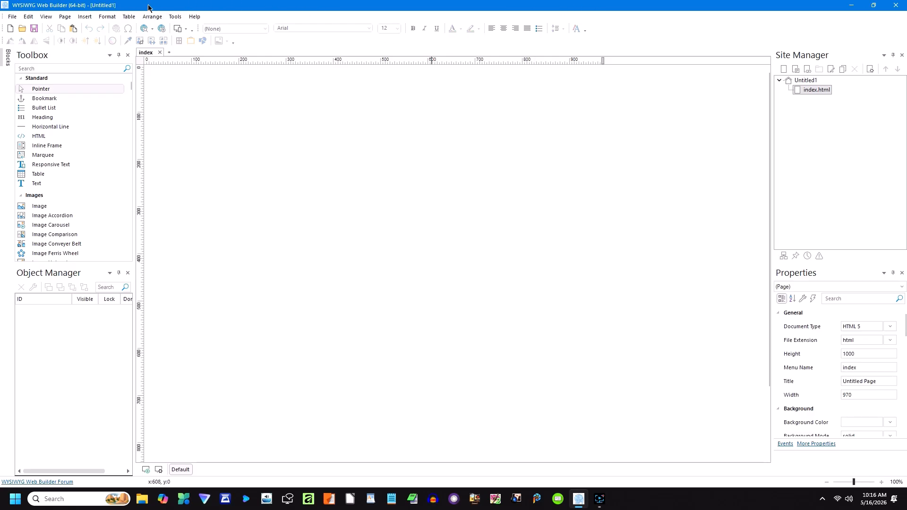
Step: Enable the Table, Align Tools and Zoom Tools toolbars from View > Toolbars
{"action": "left_click", "coordinate": [49, 18]}
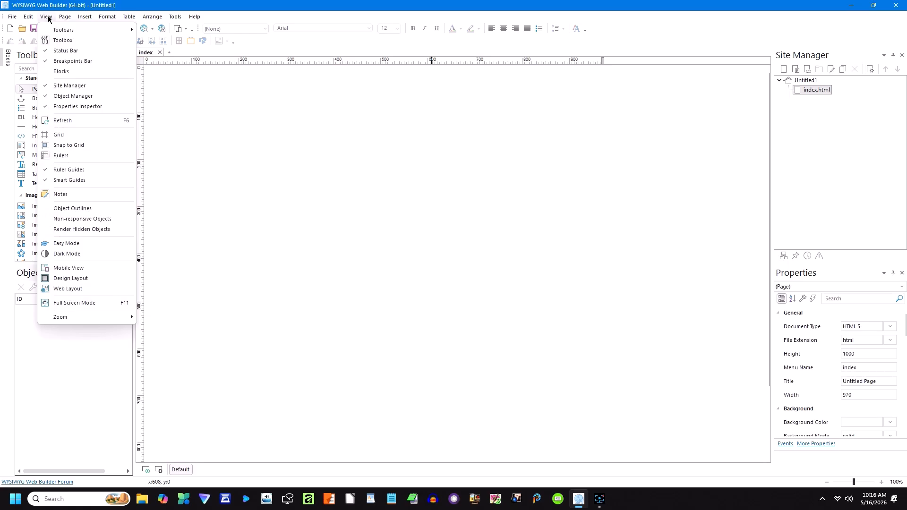
{"action": "mouse_move", "coordinate": [54, 34]}
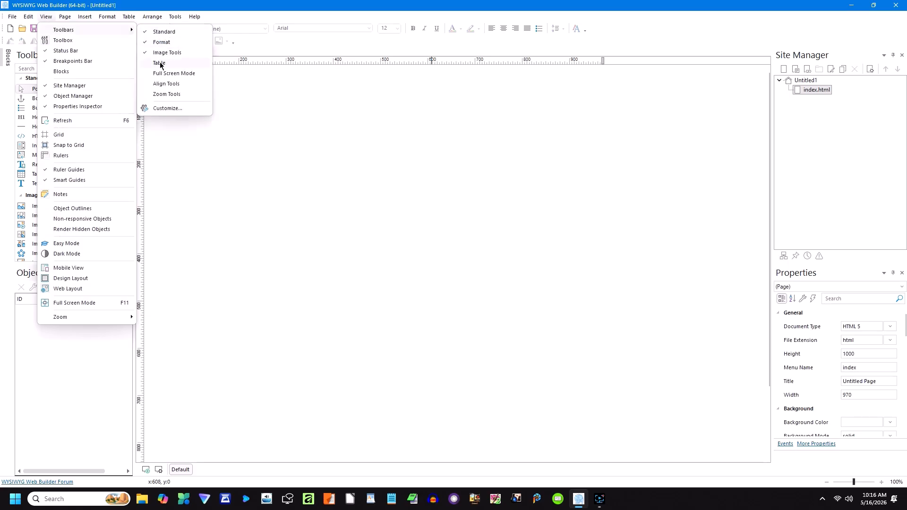
{"action": "left_click", "coordinate": [160, 63]}
{"action": "left_click", "coordinate": [50, 19]}
{"action": "mouse_move", "coordinate": [106, 32]}
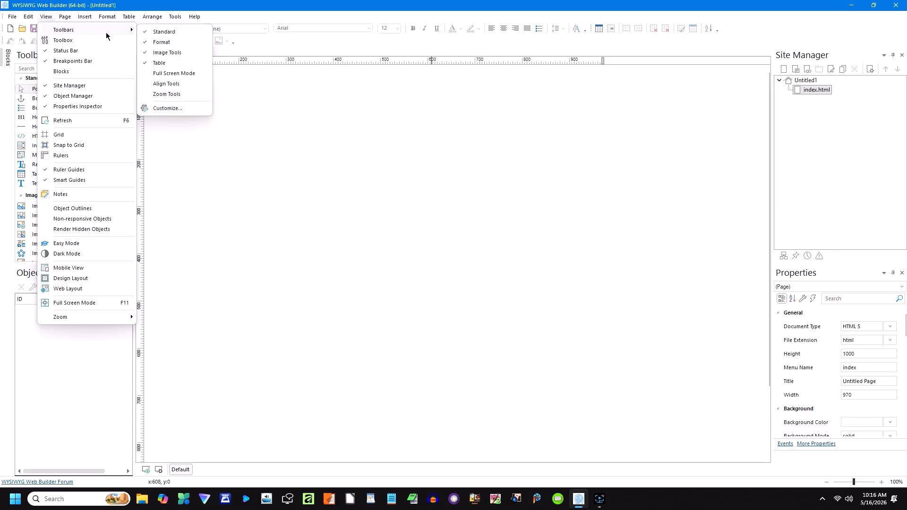
{"action": "left_click", "coordinate": [163, 84]}
{"action": "left_click", "coordinate": [47, 18]}
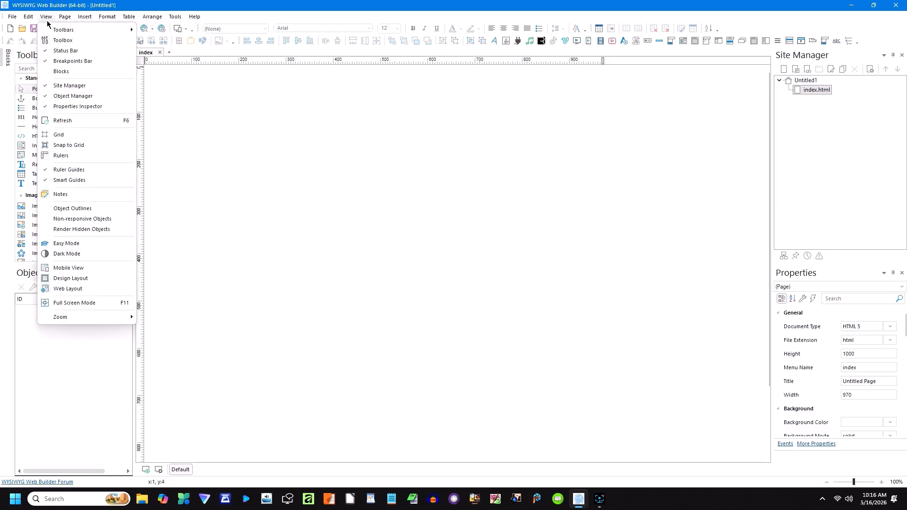
{"action": "mouse_move", "coordinate": [66, 30]}
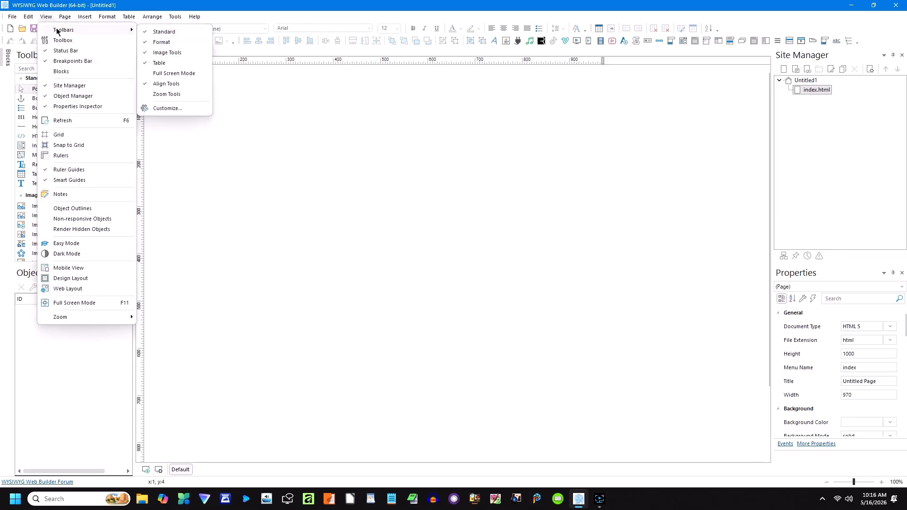
{"action": "left_click", "coordinate": [164, 95]}
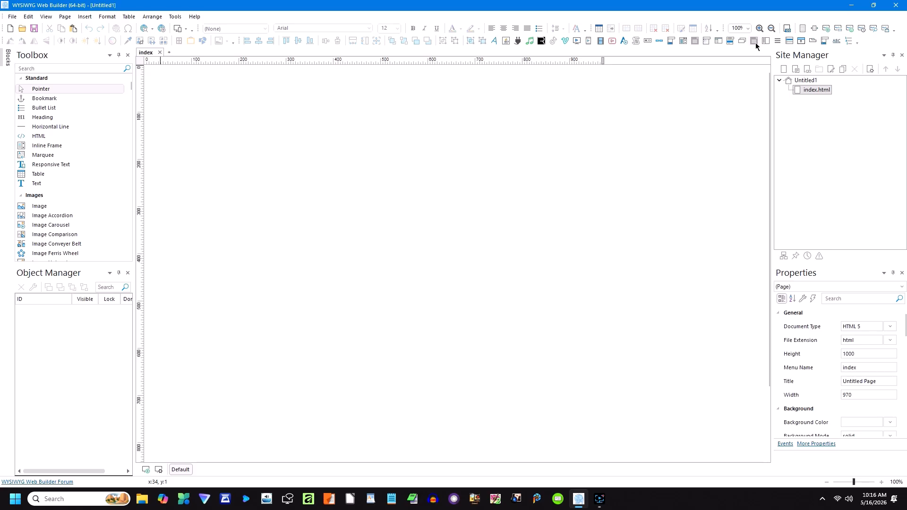
Step: Open the Customize dialog through Toolbar Options > Add or Remove Buttons
{"action": "left_click", "coordinate": [858, 46]}
{"action": "mouse_move", "coordinate": [831, 55]}
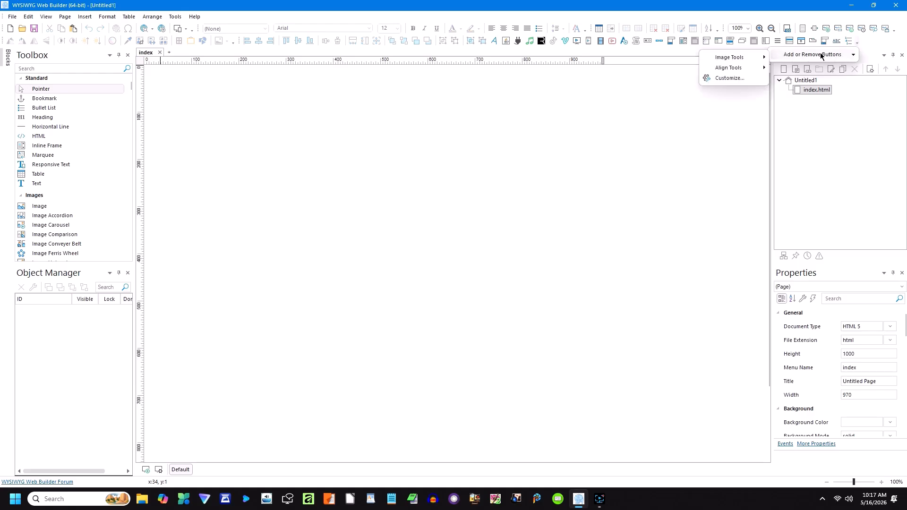
{"action": "mouse_move", "coordinate": [743, 62]}
{"action": "left_click", "coordinate": [729, 78]}
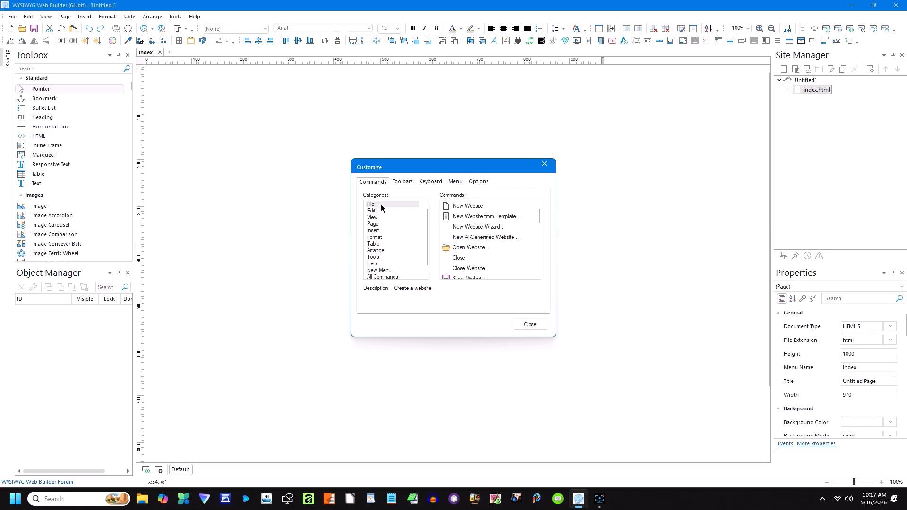
{"action": "scroll", "coordinate": [489, 222], "scroll_direction": "down", "scroll_amount": 3}
{"action": "scroll", "coordinate": [489, 221], "scroll_direction": "down", "scroll_amount": 5}
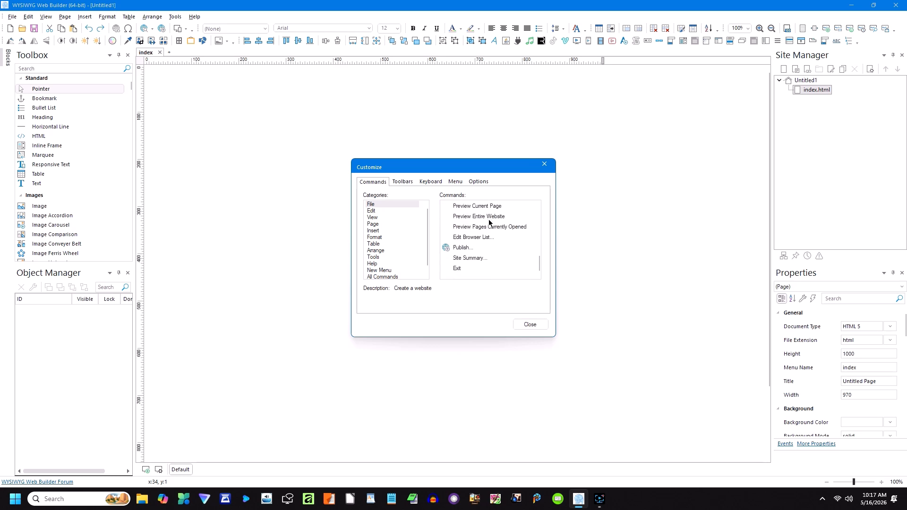
Step: Drag the Animated Headline command onto the toolbar and close Customize
{"action": "left_click", "coordinate": [373, 211]}
{"action": "scroll", "coordinate": [470, 211], "scroll_direction": "down", "scroll_amount": 1}
{"action": "scroll", "coordinate": [470, 212], "scroll_direction": "down", "scroll_amount": 6}
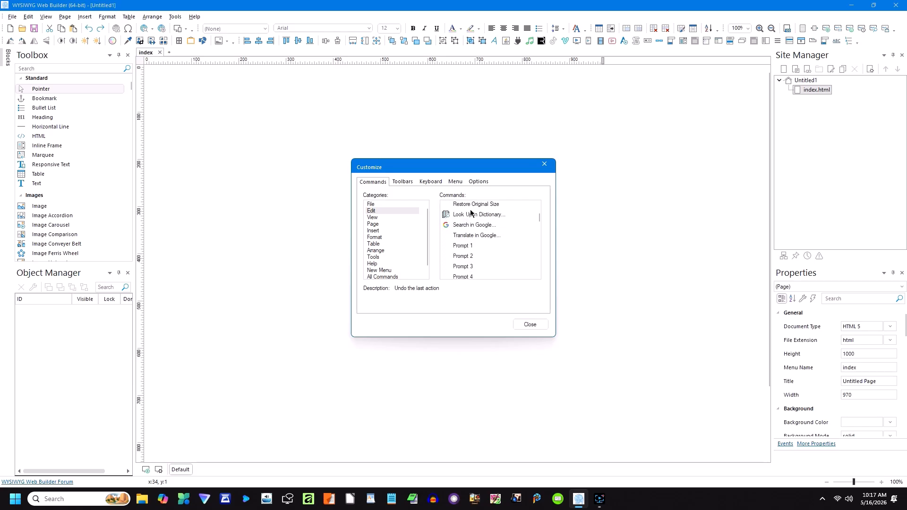
{"action": "scroll", "coordinate": [470, 213], "scroll_direction": "up", "scroll_amount": 2}
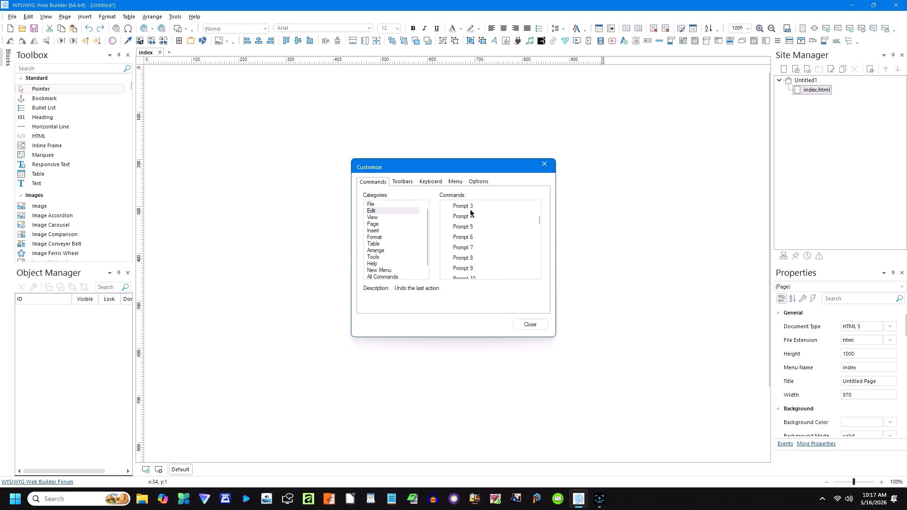
{"action": "scroll", "coordinate": [471, 214], "scroll_direction": "up", "scroll_amount": 5}
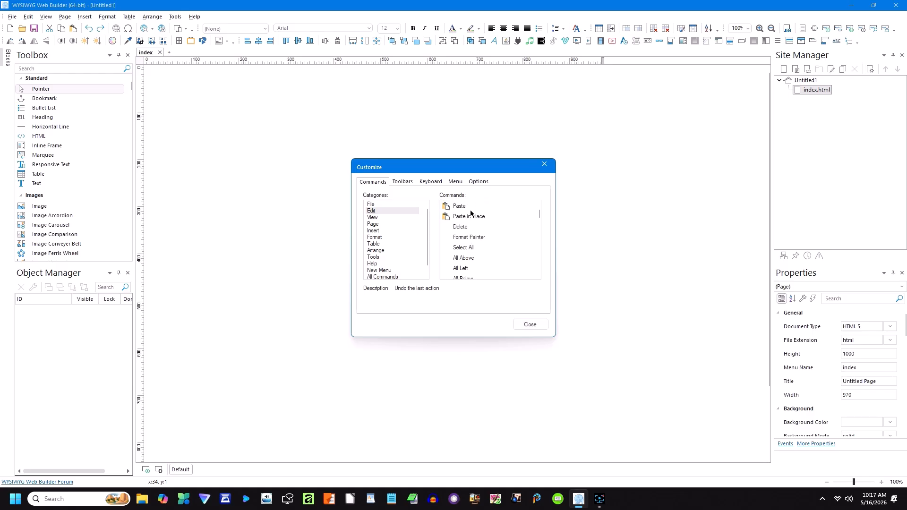
{"action": "scroll", "coordinate": [470, 213], "scroll_direction": "down", "scroll_amount": 3}
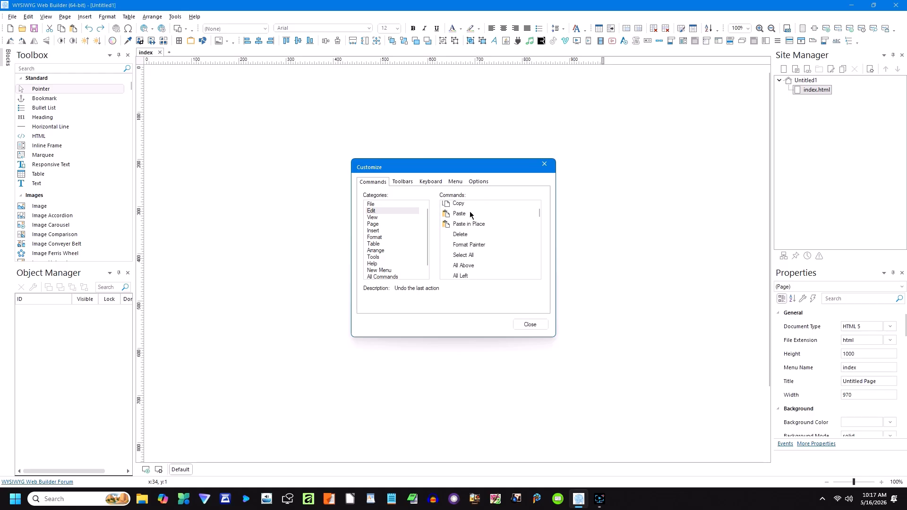
{"action": "scroll", "coordinate": [470, 214], "scroll_direction": "down", "scroll_amount": 3}
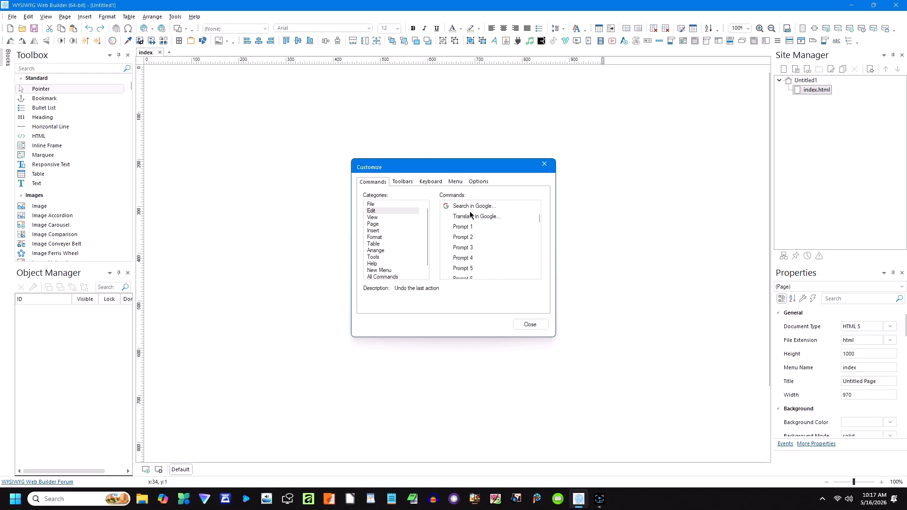
{"action": "scroll", "coordinate": [470, 215], "scroll_direction": "down", "scroll_amount": 5}
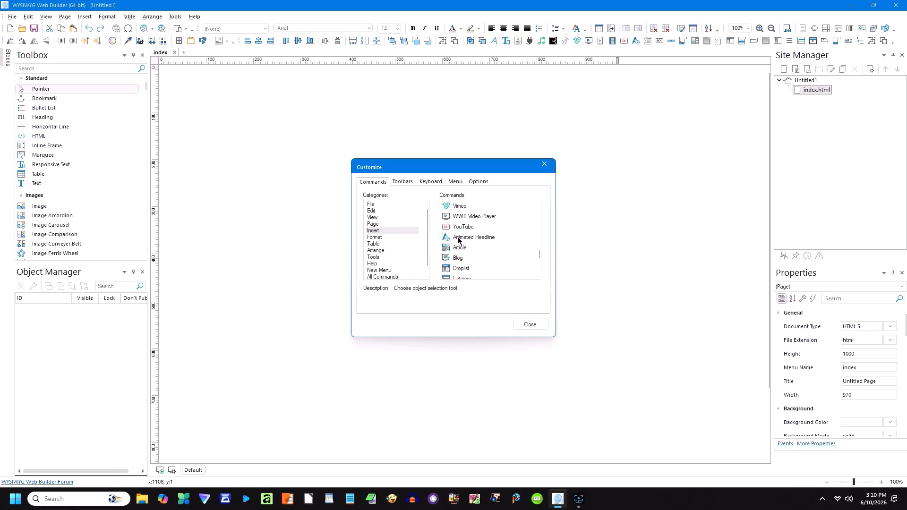
{"action": "left_click", "coordinate": [458, 239]}
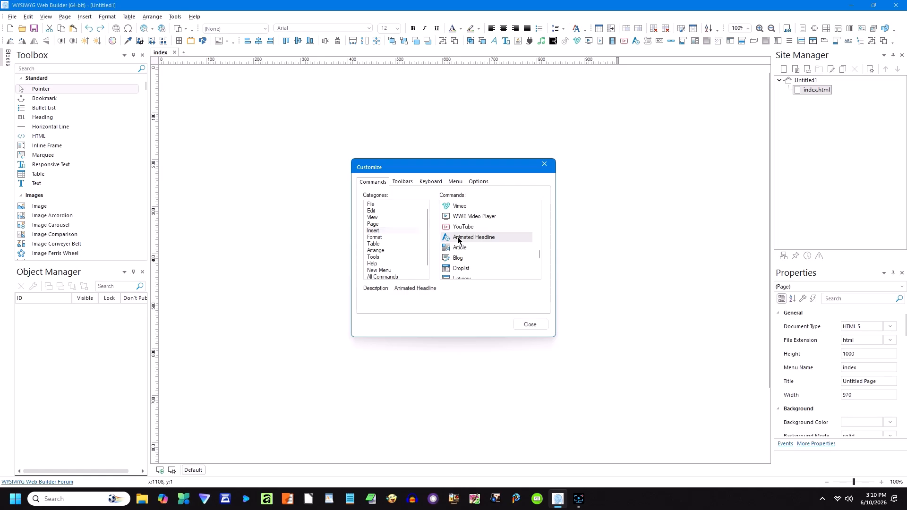
{"action": "left_click_drag", "start_coordinate": [458, 240], "coordinate": [500, 81]}
{"action": "left_click_drag", "start_coordinate": [510, 49], "coordinate": [511, 48]}
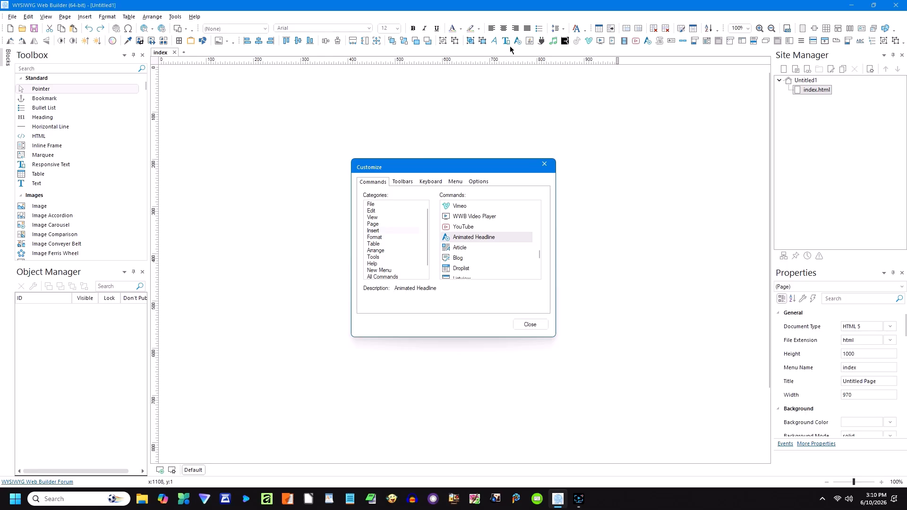
{"action": "left_click", "coordinate": [535, 325]}
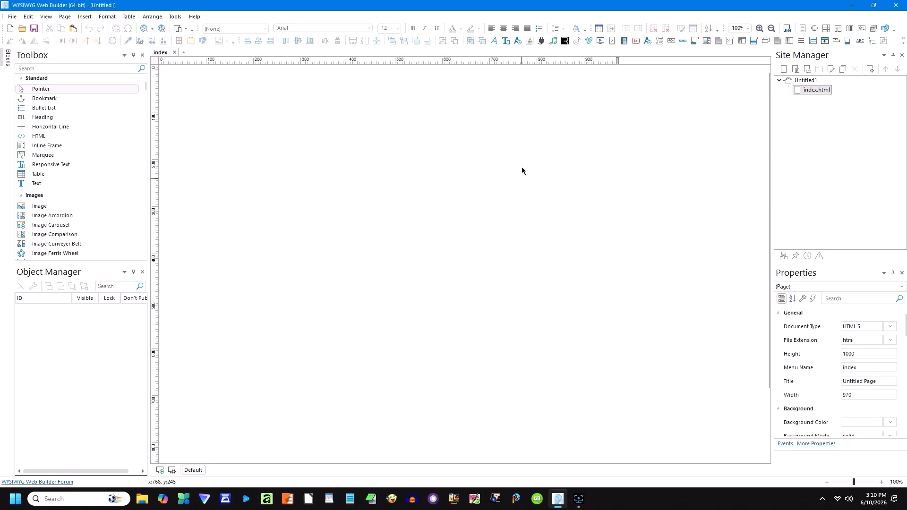
Step: Draw a 422 × 84 animated headline near the page top and preview it in Edge
{"action": "left_click", "coordinate": [517, 42]}
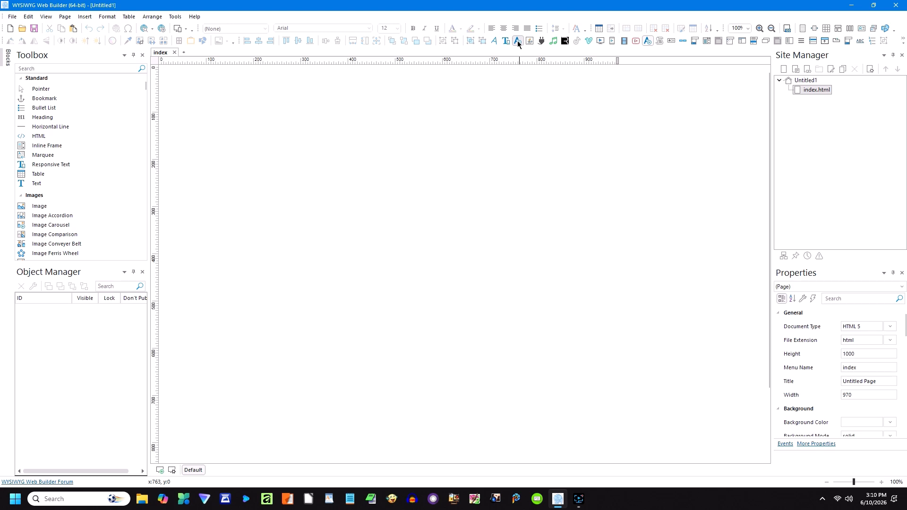
{"action": "left_click_drag", "start_coordinate": [289, 95], "coordinate": [489, 136]}
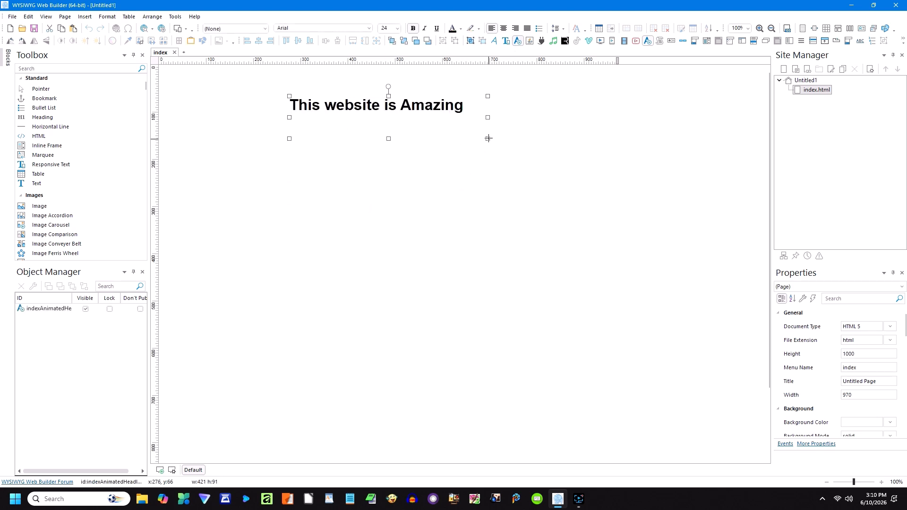
{"action": "left_click", "coordinate": [152, 32]}
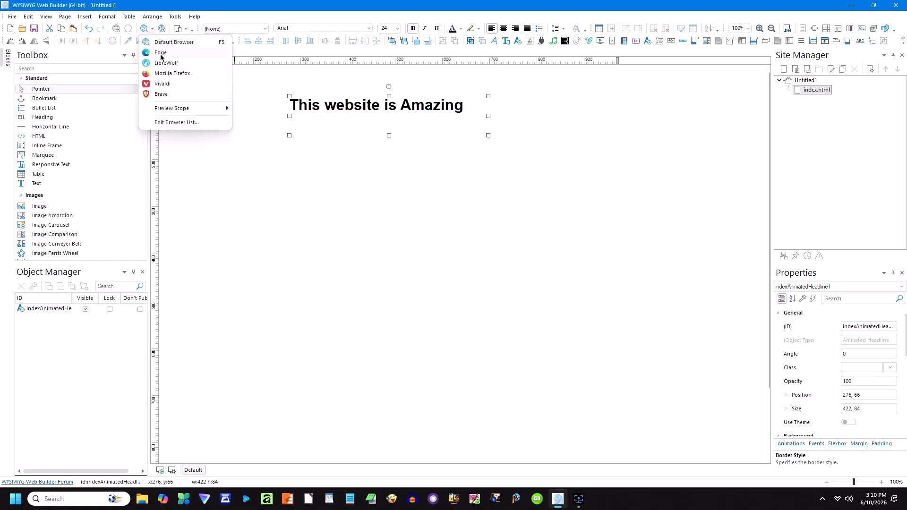
{"action": "left_click", "coordinate": [161, 58]}
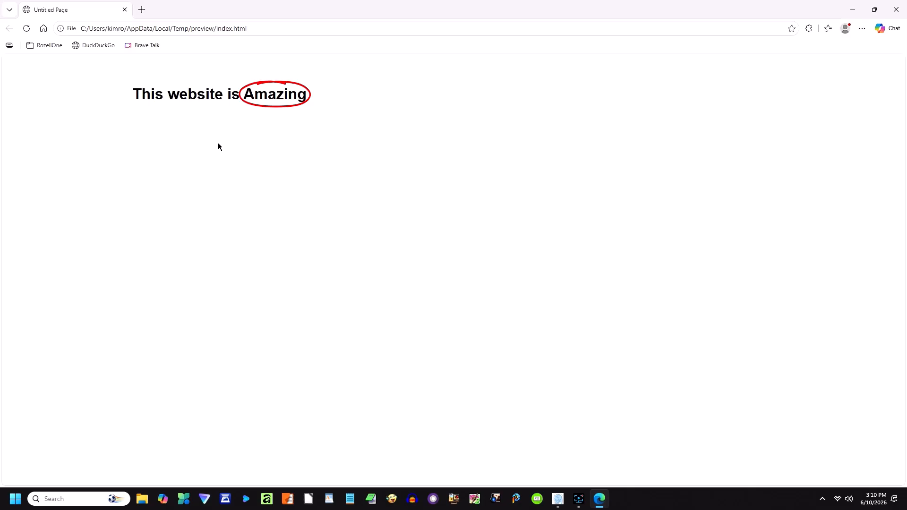
Step: Close the Edge preview tab once the circle animation around Amazing has played
{"action": "left_click", "coordinate": [125, 9]}
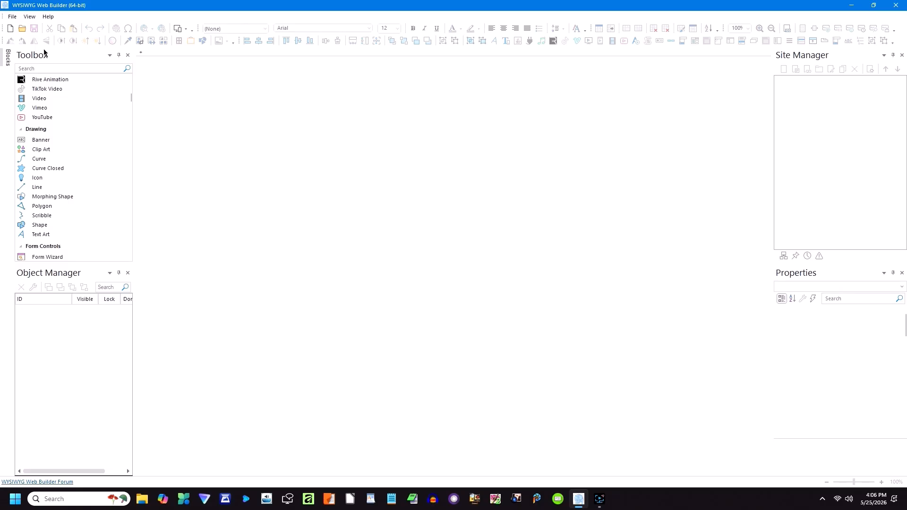
Step: Create a new website and set its home page size to 1280 × 1500
{"action": "left_click", "coordinate": [10, 30]}
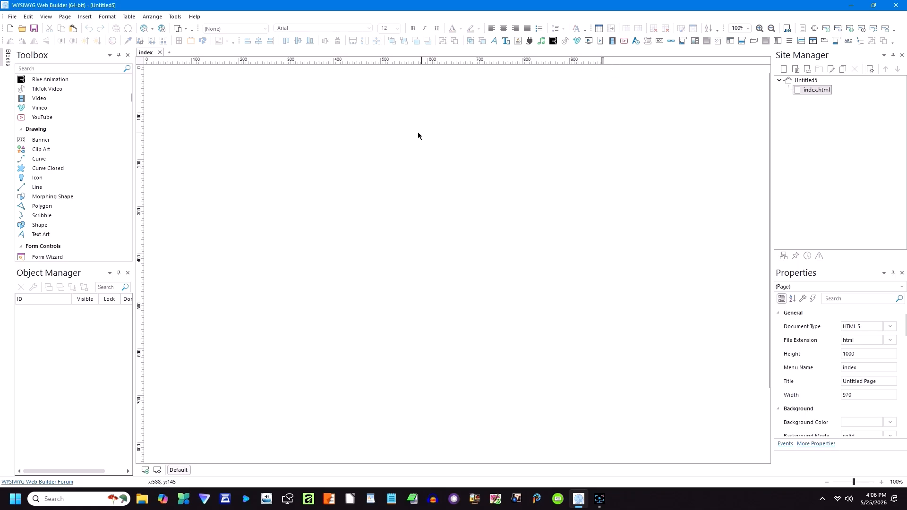
{"action": "right_click", "coordinate": [395, 114]}
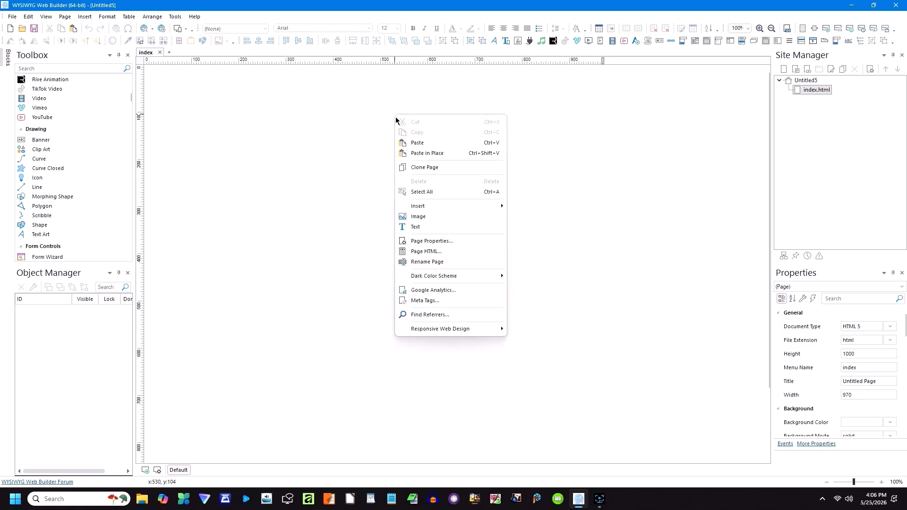
{"action": "left_click", "coordinate": [425, 241]}
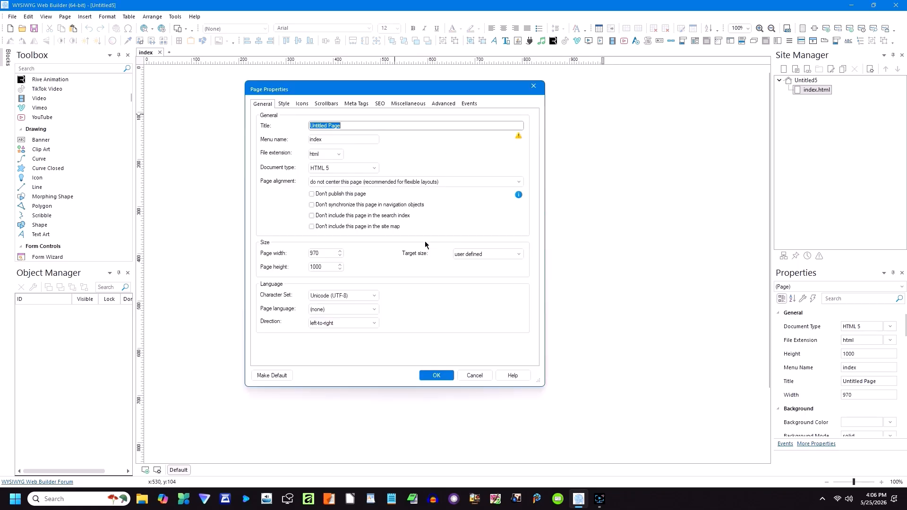
{"action": "double_click", "coordinate": [317, 254]}
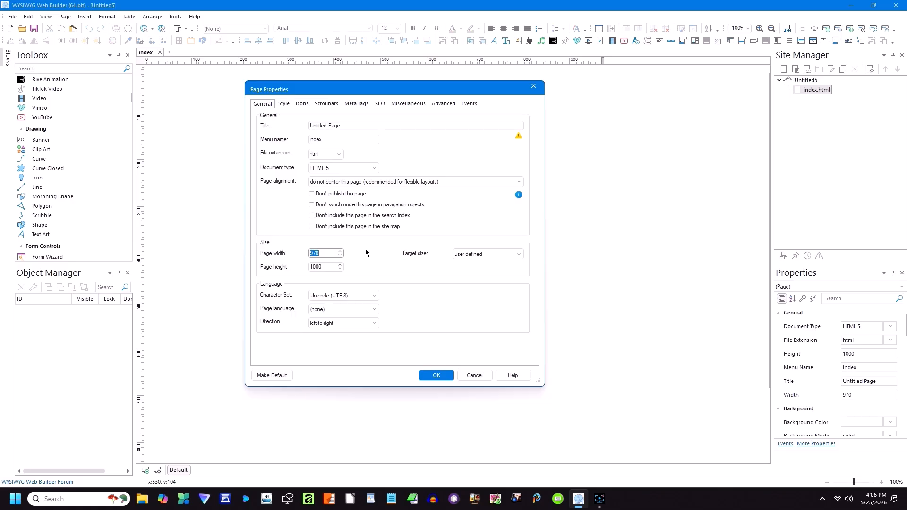
{"action": "type", "text": "1280"}
{"action": "double_click", "coordinate": [324, 267]}
{"action": "type", "text": "1500"}
Step: Set the page language to English and the title to 'My Home Page about a Horse Ranch'
{"action": "left_click", "coordinate": [327, 309]}
{"action": "scroll", "coordinate": [327, 257], "scroll_direction": "down", "scroll_amount": 6}
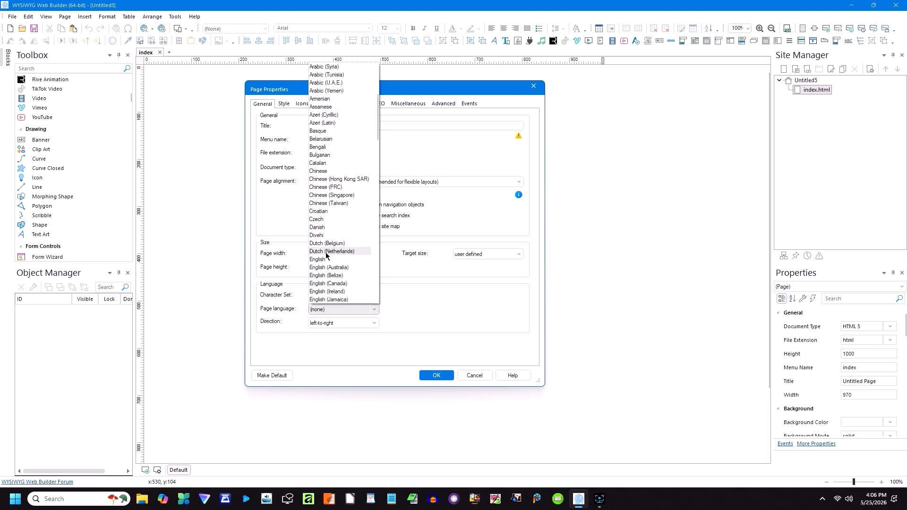
{"action": "left_click", "coordinate": [325, 258]}
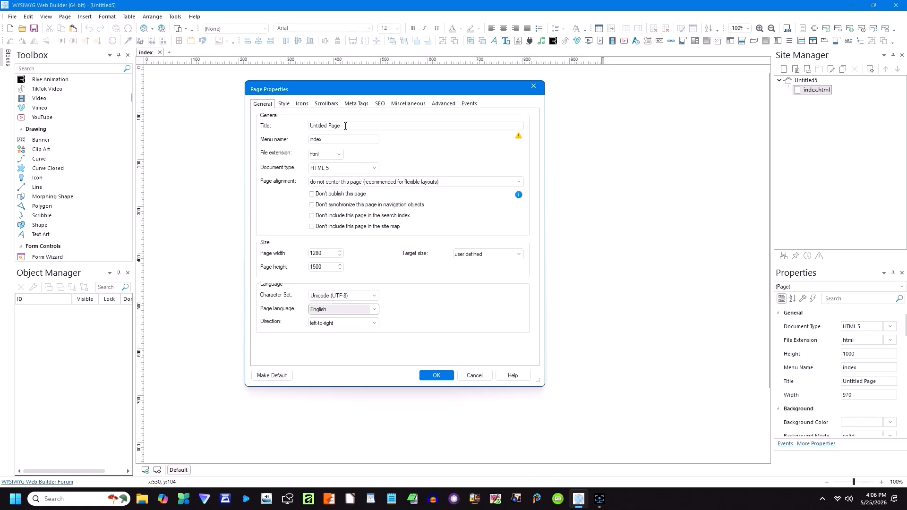
{"action": "left_click_drag", "start_coordinate": [344, 126], "coordinate": [300, 127]}
{"action": "mouse_move", "coordinate": [518, 138]}
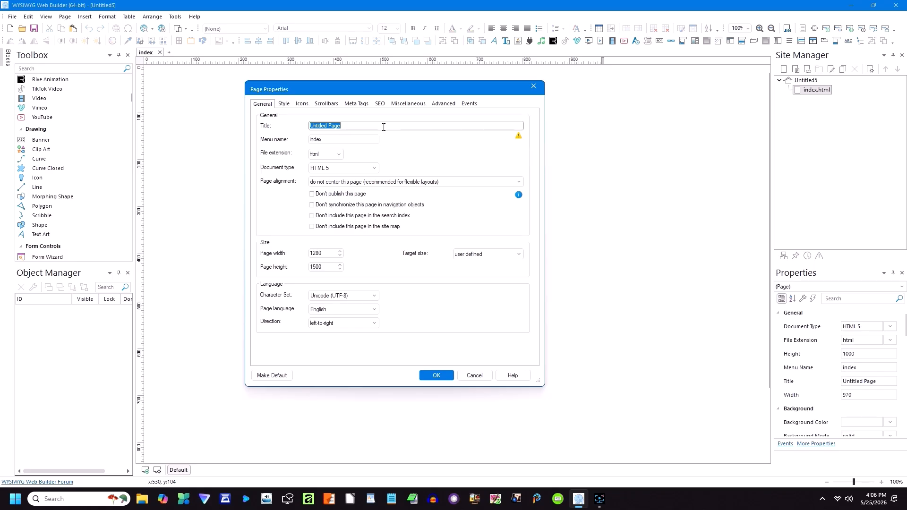
{"action": "type", "text": "My Home Page about a Horse Ranch"}
Step: Enable responsive fonts at the default size 12 and apply the page properties
{"action": "left_click", "coordinate": [284, 104]}
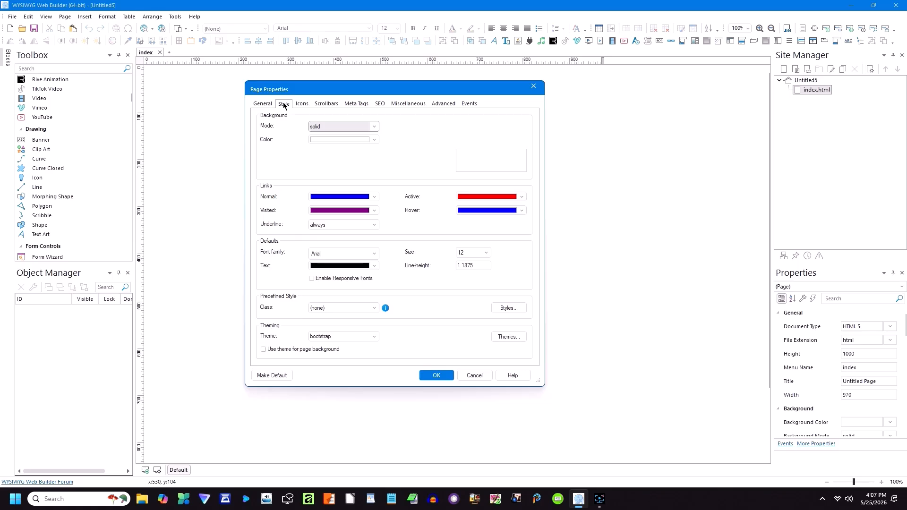
{"action": "left_click", "coordinate": [312, 278]}
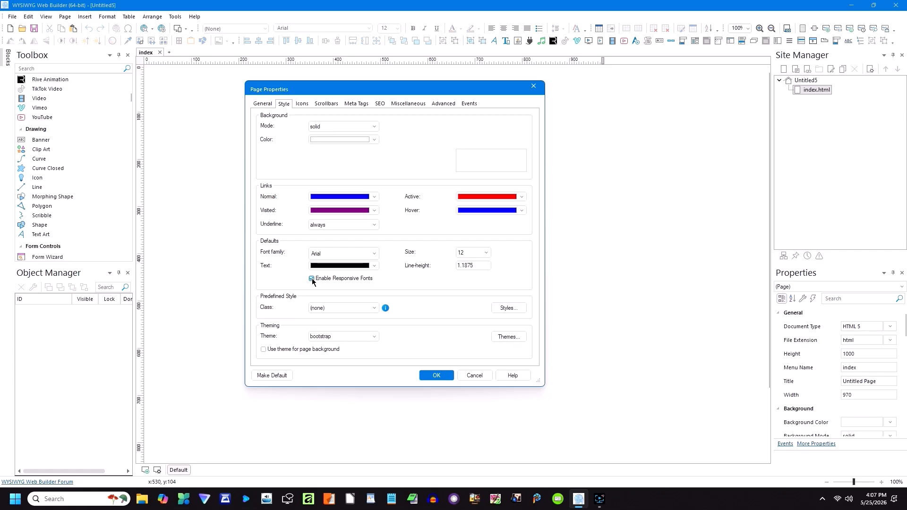
{"action": "left_click", "coordinate": [486, 253]}
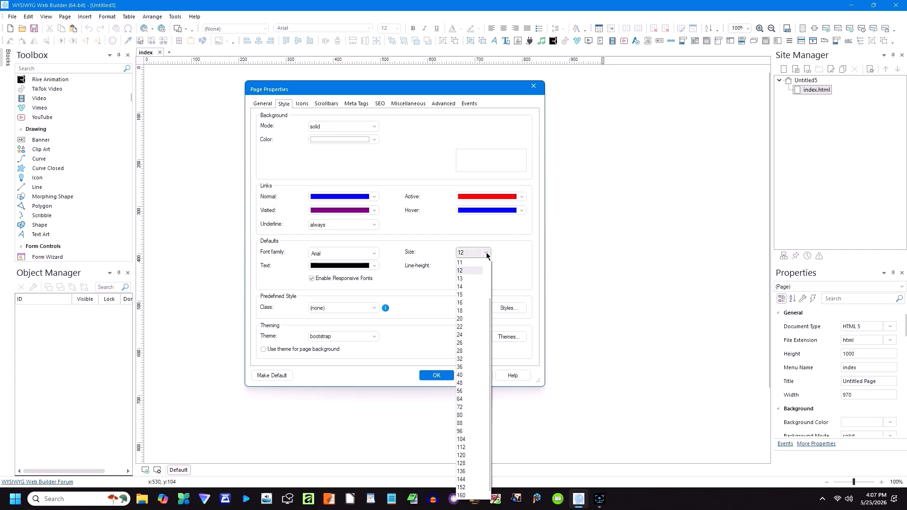
{"action": "left_click", "coordinate": [487, 256]}
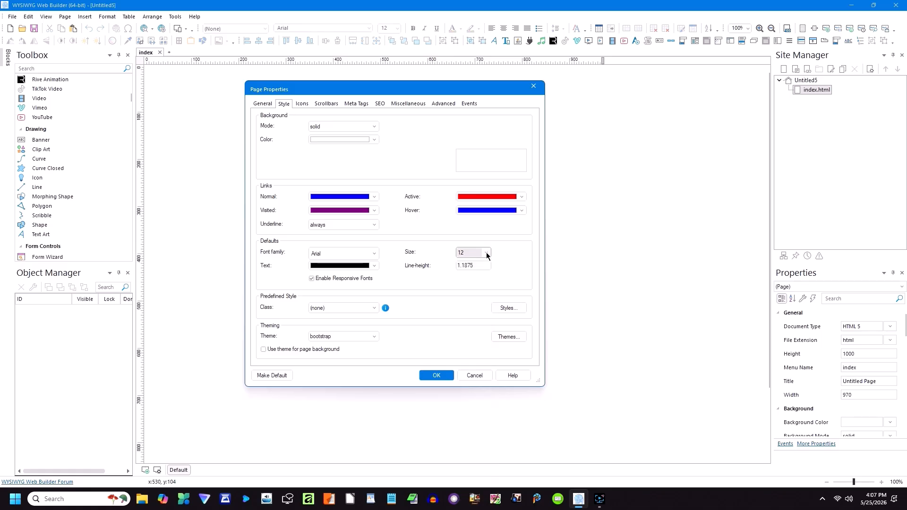
{"action": "left_click", "coordinate": [436, 374]}
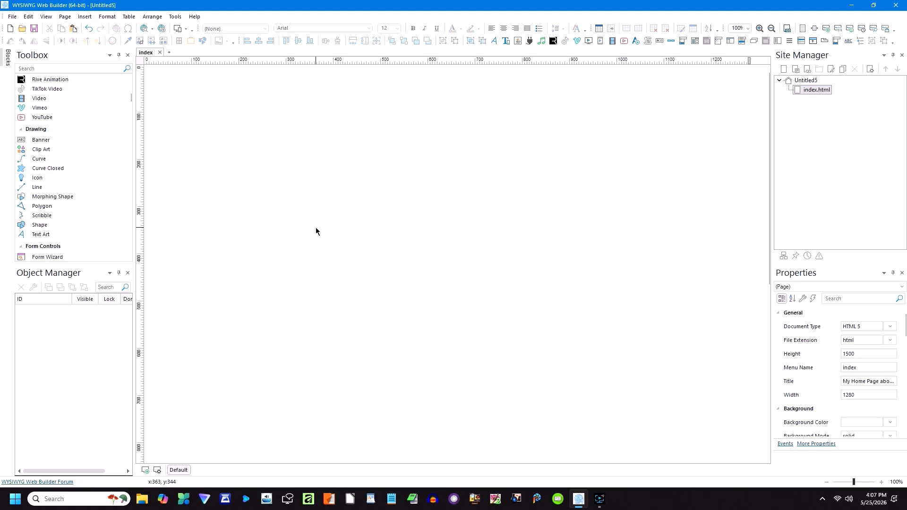
Step: Insert background21.jpg and position it at 0, 0 sized 1280 × 301
{"action": "left_click_drag", "start_coordinate": [130, 101], "coordinate": [129, 78]}
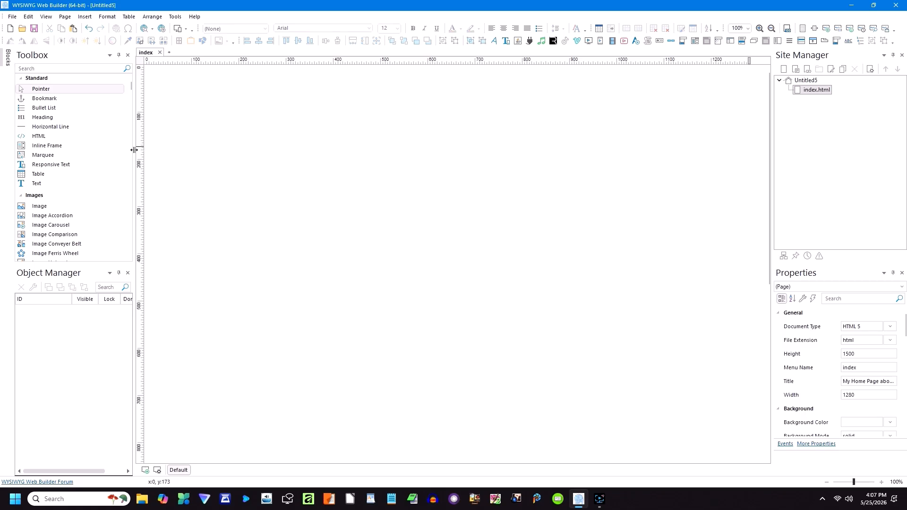
{"action": "left_click", "coordinate": [39, 206]}
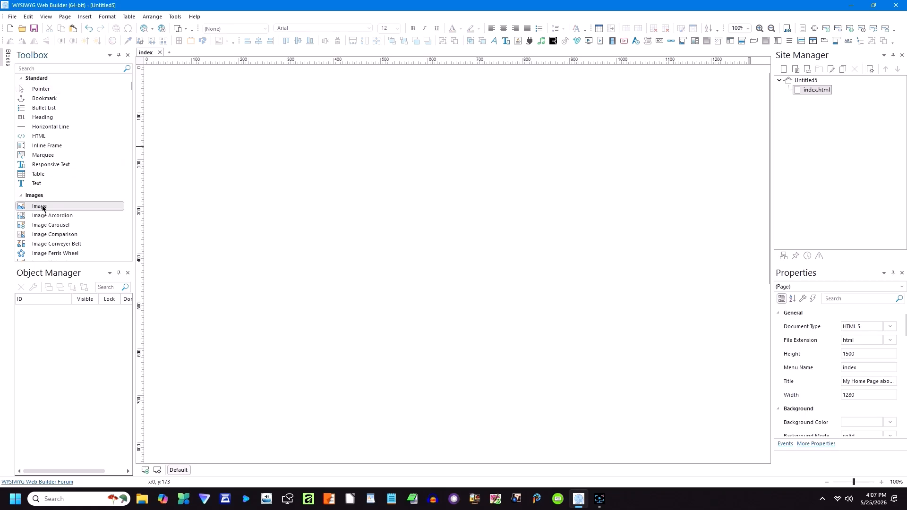
{"action": "left_click", "coordinate": [155, 75]}
{"action": "left_click_drag", "start_coordinate": [155, 74], "coordinate": [346, 125]}
{"action": "double_click", "coordinate": [335, 124]}
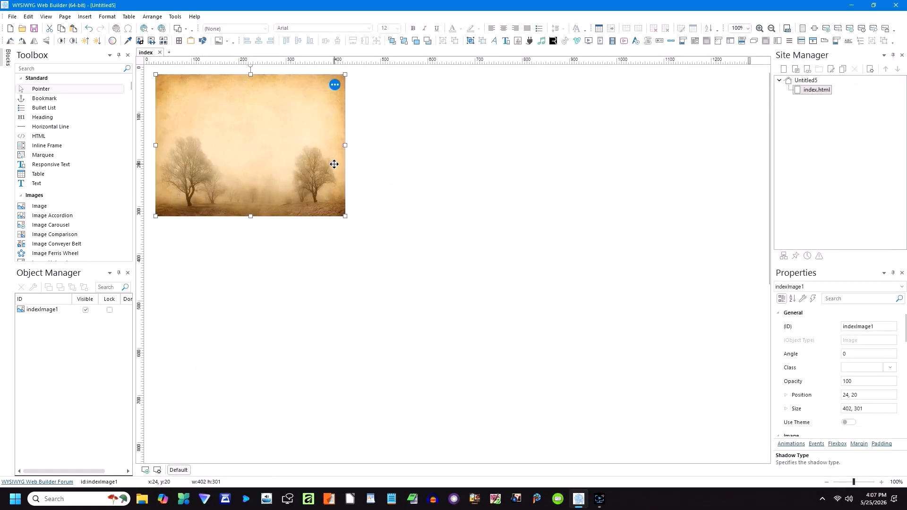
{"action": "left_click_drag", "start_coordinate": [330, 163], "coordinate": [746, 152]}
Step: Draw a thin shape bar below the header image
{"action": "left_click", "coordinate": [471, 269]}
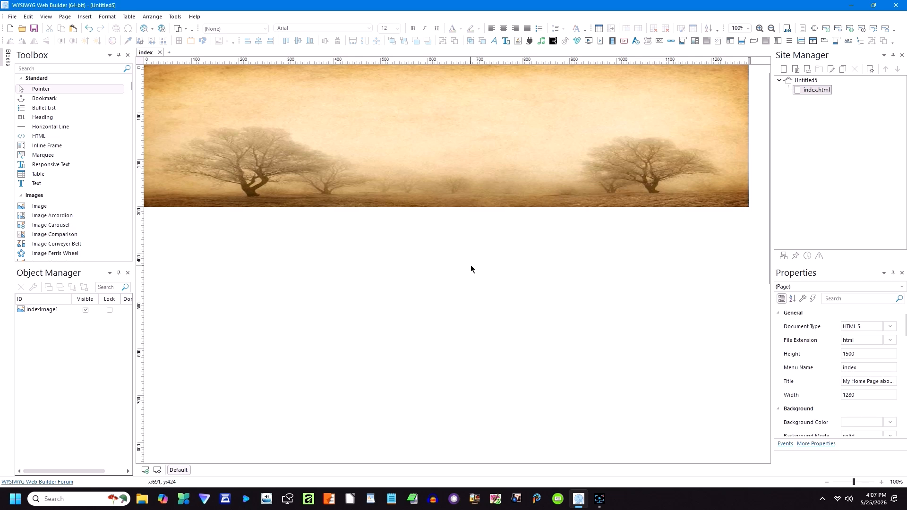
{"action": "scroll", "coordinate": [41, 249], "scroll_direction": "down", "scroll_amount": 10}
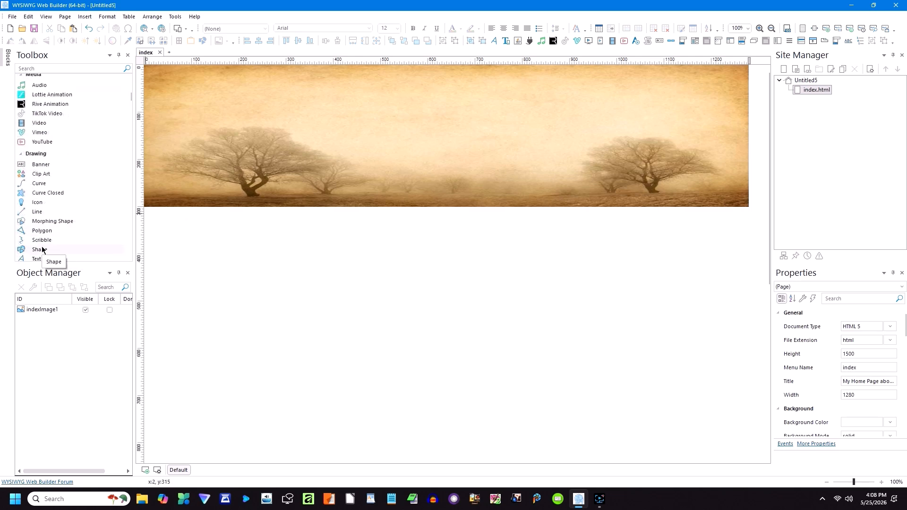
{"action": "left_click", "coordinate": [42, 250]}
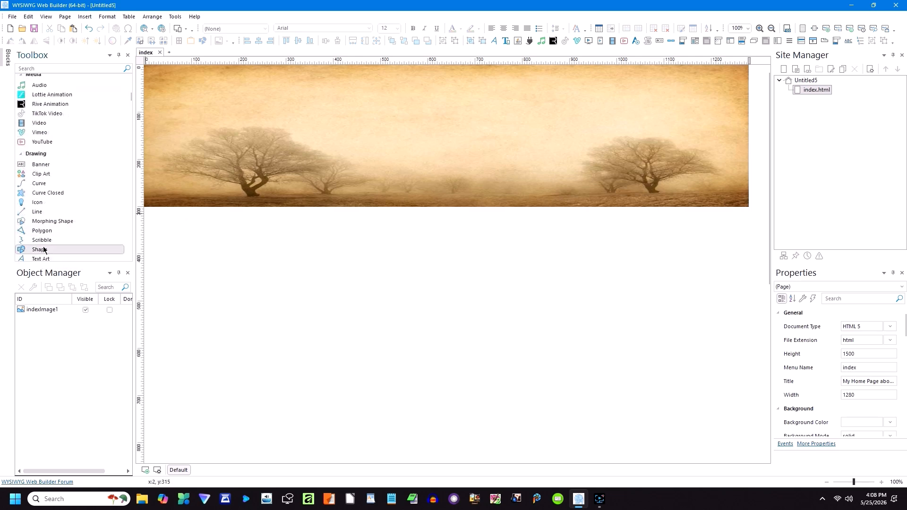
{"action": "mouse_move", "coordinate": [165, 218]}
{"action": "left_mouse_down"}
{"action": "mouse_move", "coordinate": [516, 245]}
{"action": "mouse_move", "coordinate": [749, 234]}
{"action": "mouse_move", "coordinate": [734, 226]}
{"action": "left_mouse_up"}
Step: Give the bar black fill and 3-wide black stroke, then place it at 0, 301 spanning 1280
{"action": "double_click", "coordinate": [584, 222]}
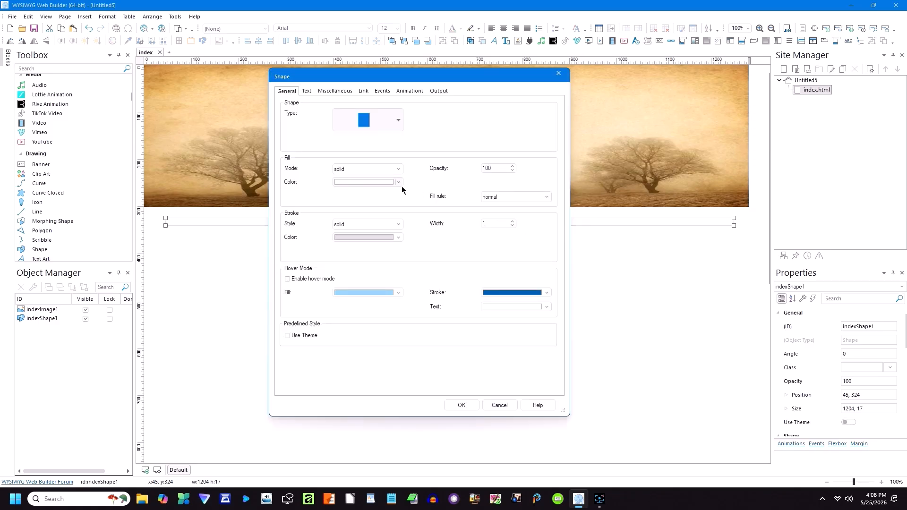
{"action": "left_click", "coordinate": [399, 183]}
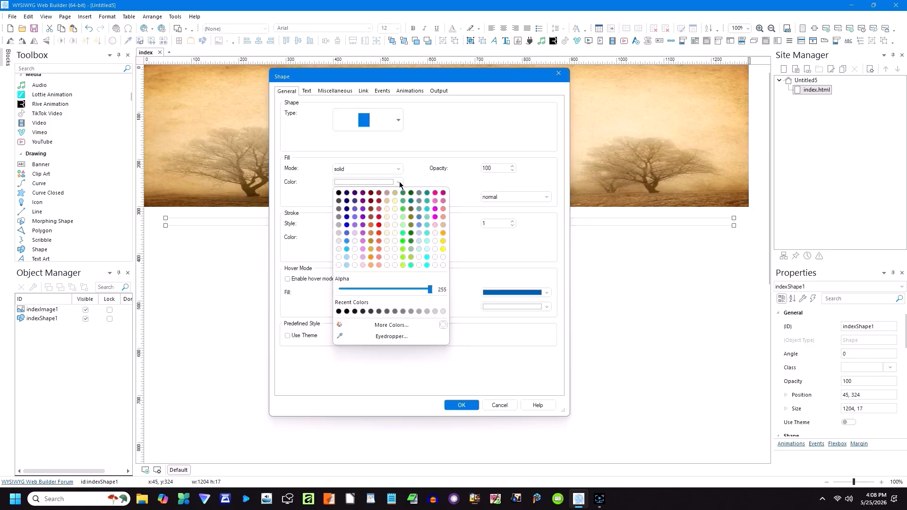
{"action": "left_click", "coordinate": [339, 193]}
{"action": "left_click", "coordinate": [399, 237]}
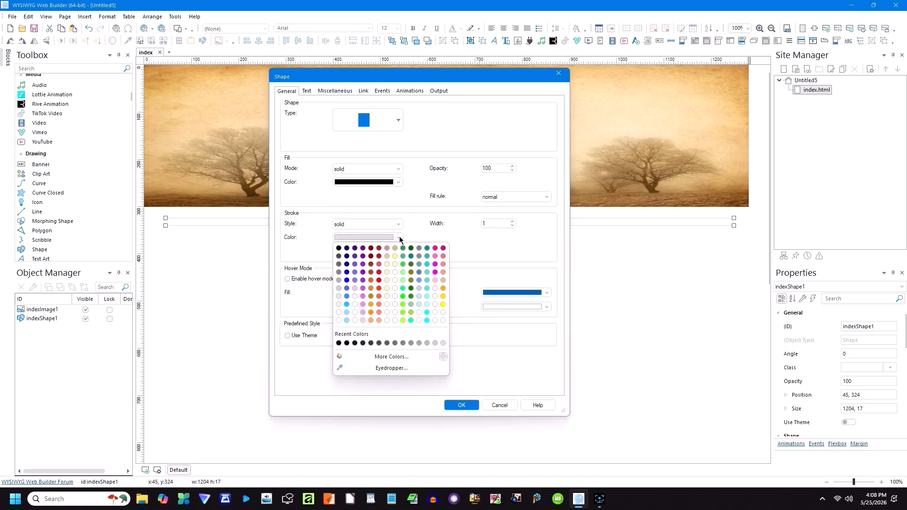
{"action": "left_click", "coordinate": [339, 249]}
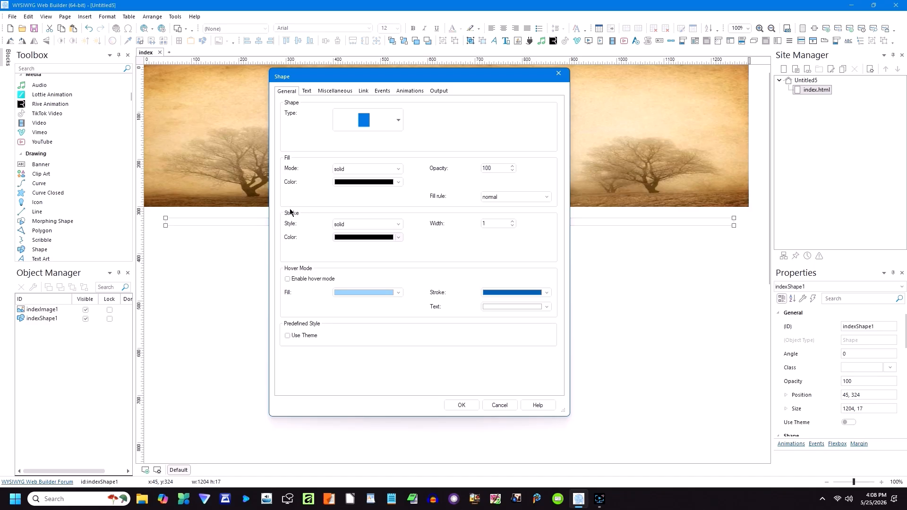
{"action": "left_click", "coordinate": [512, 221]}
{"action": "left_click", "coordinate": [513, 221]}
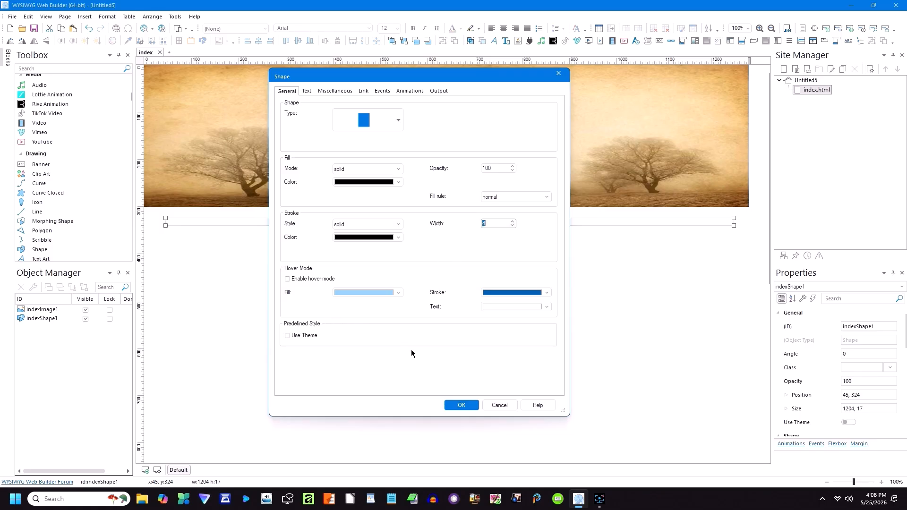
{"action": "left_click", "coordinate": [461, 404]}
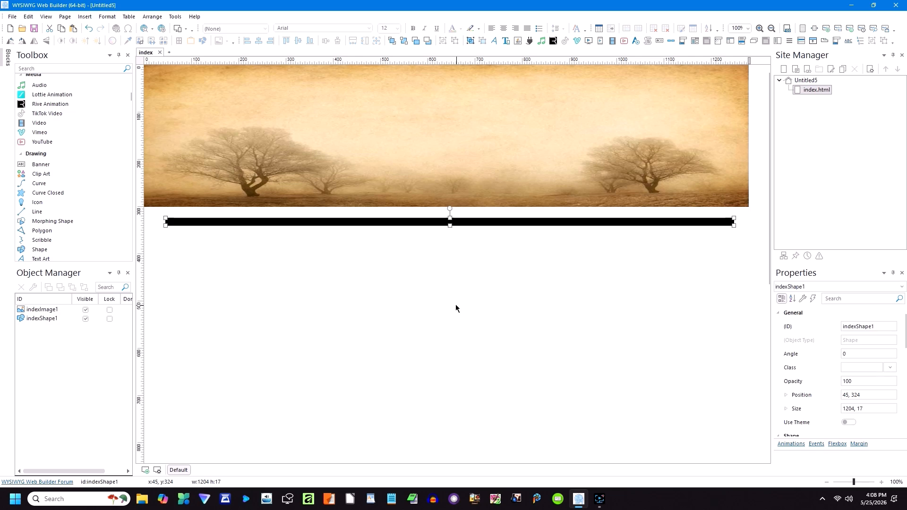
{"action": "left_click_drag", "start_coordinate": [426, 221], "coordinate": [405, 214]}
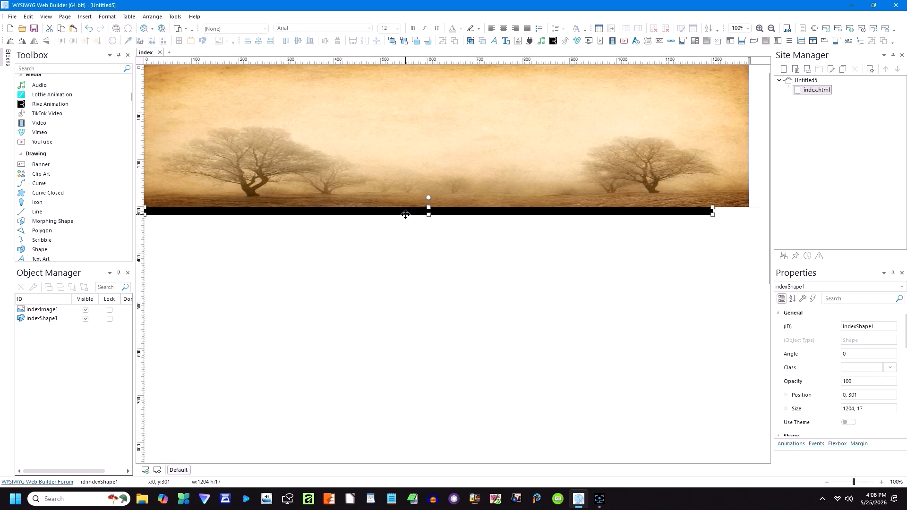
{"action": "left_click_drag", "start_coordinate": [712, 211], "coordinate": [745, 213]}
{"action": "left_click", "coordinate": [487, 239]}
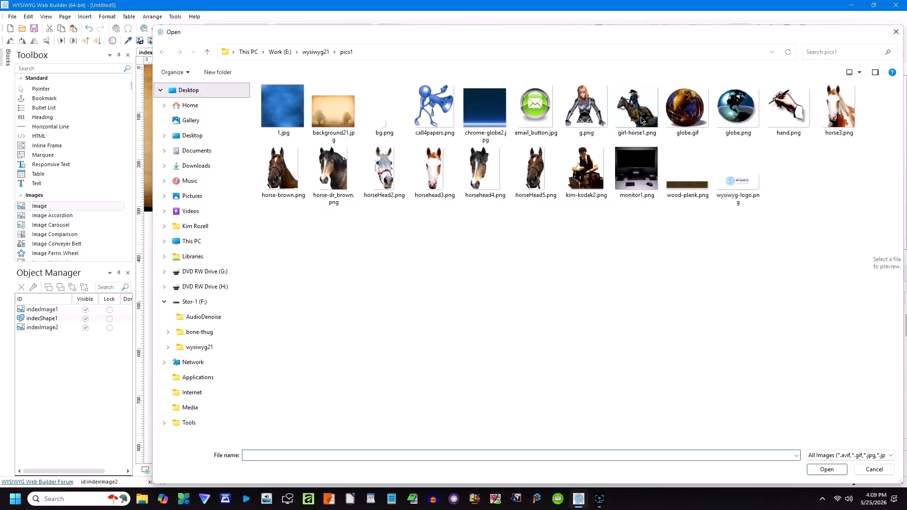
{"action": "double_click", "coordinate": [640, 117]}
{"action": "left_click_drag", "start_coordinate": [309, 352], "coordinate": [687, 186]}
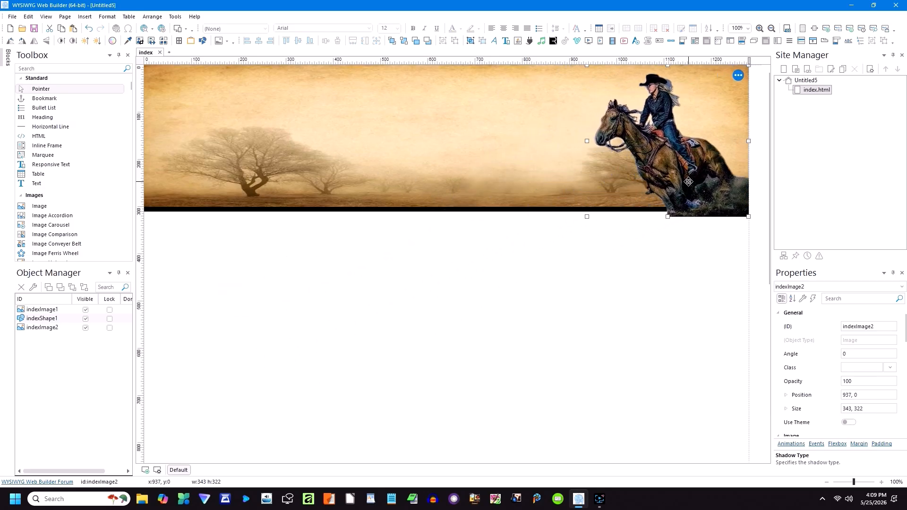
{"action": "left_click_drag", "start_coordinate": [747, 216], "coordinate": [719, 200]}
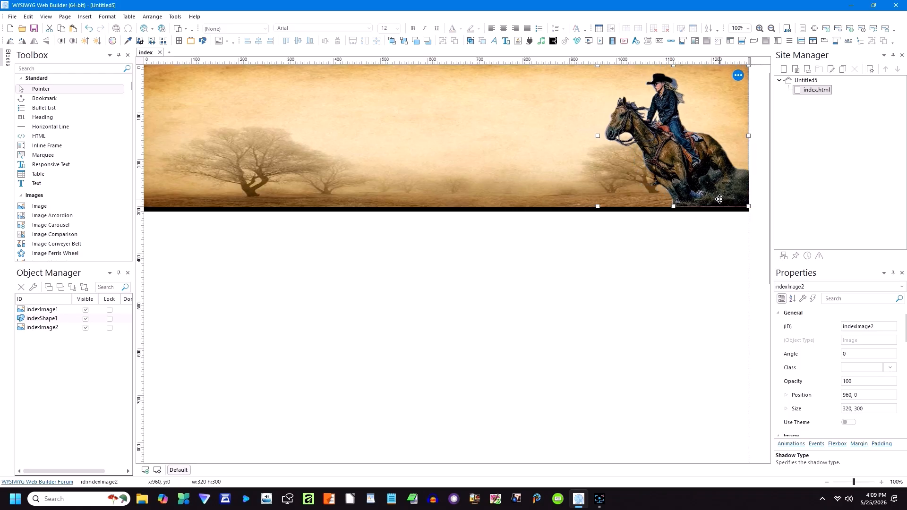
{"action": "left_click", "coordinate": [633, 257]}
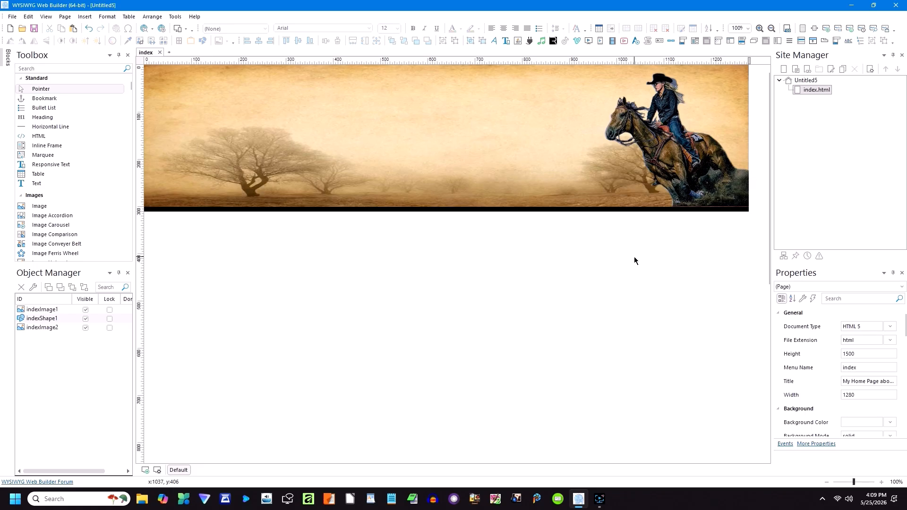
{"action": "left_click", "coordinate": [680, 192]}
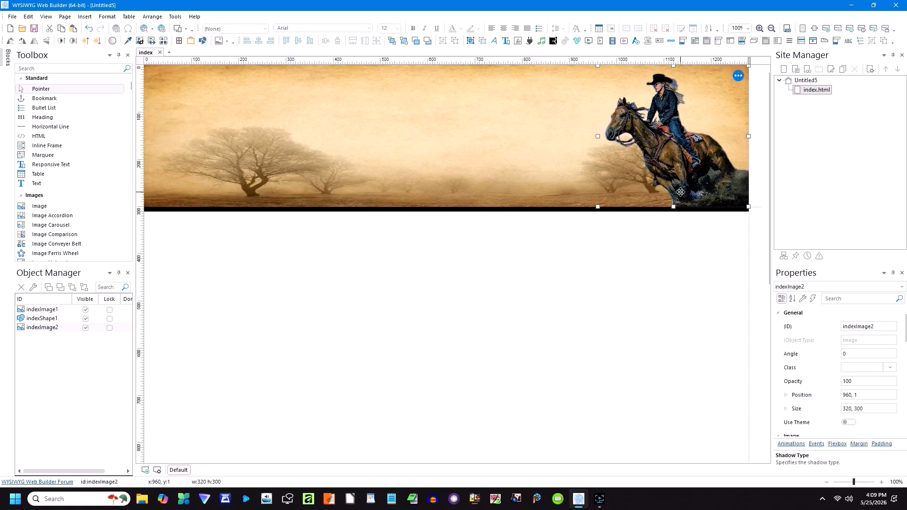
{"action": "left_click", "coordinate": [662, 227]}
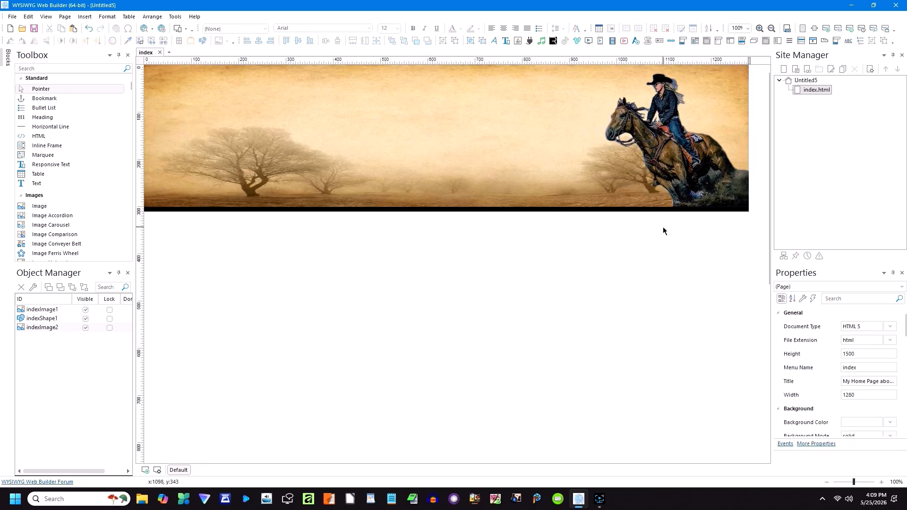
{"action": "left_click", "coordinate": [661, 126]}
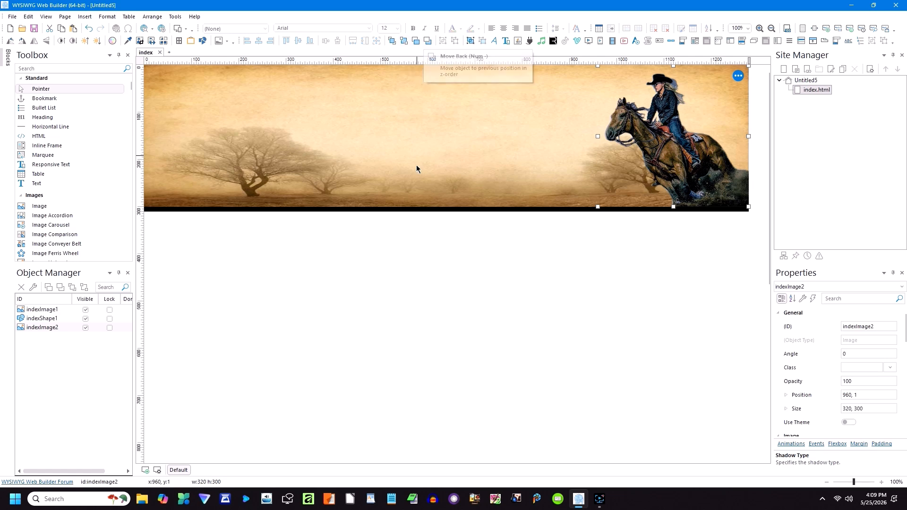
{"action": "left_click", "coordinate": [418, 244]}
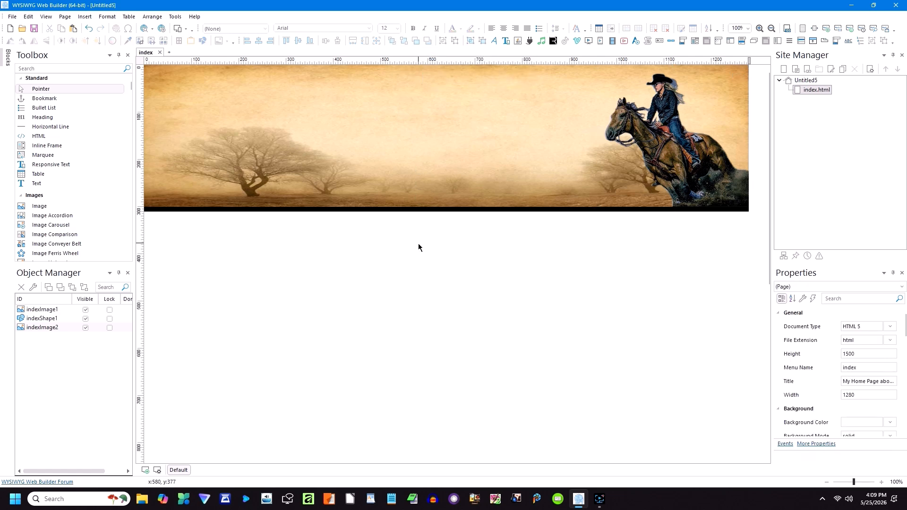
{"action": "left_click", "coordinate": [47, 18]}
{"action": "mouse_move", "coordinate": [53, 29]}
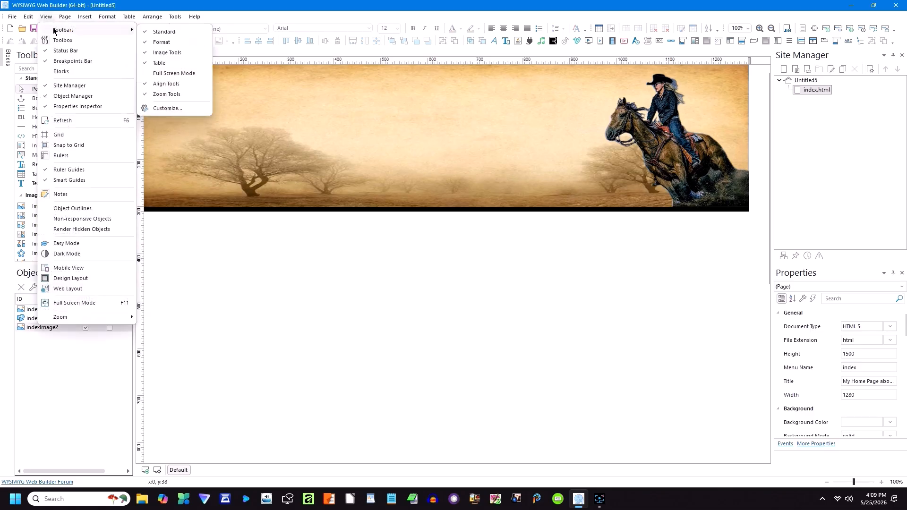
{"action": "left_click", "coordinate": [163, 108]}
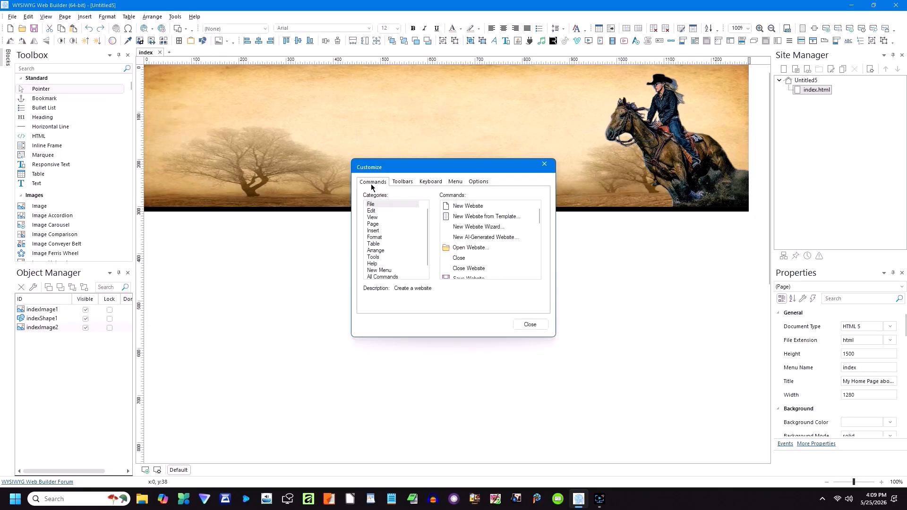
{"action": "left_click", "coordinate": [377, 231]}
{"action": "scroll", "coordinate": [472, 238], "scroll_direction": "down", "scroll_amount": 10}
{"action": "scroll", "coordinate": [473, 245], "scroll_direction": "down", "scroll_amount": 12}
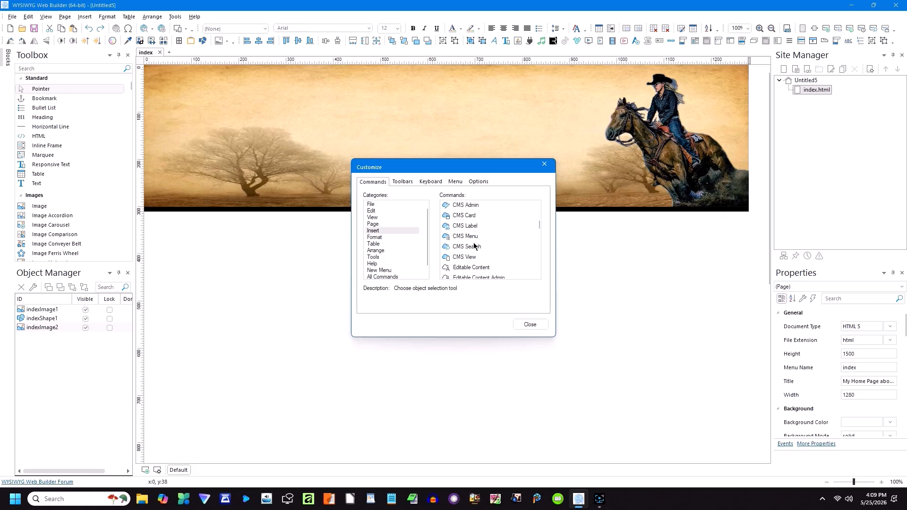
{"action": "scroll", "coordinate": [480, 259], "scroll_direction": "down", "scroll_amount": 6}
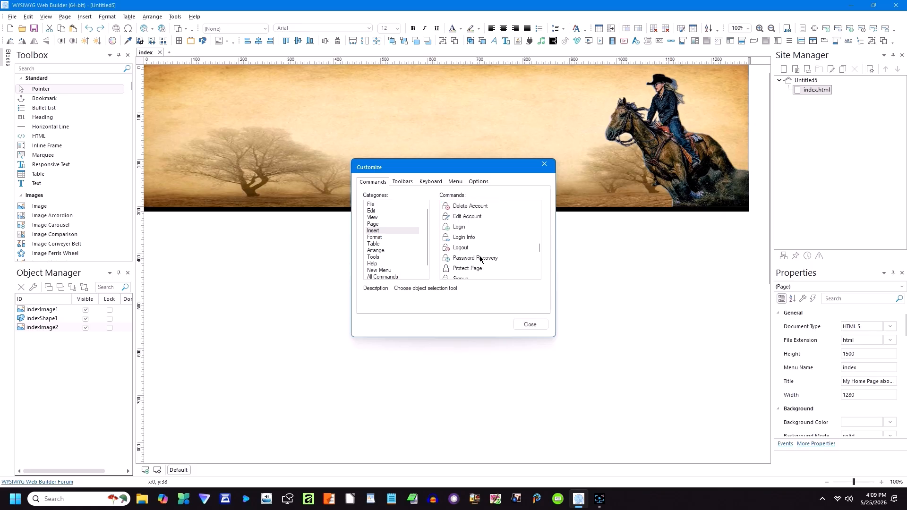
{"action": "scroll", "coordinate": [479, 259], "scroll_direction": "down", "scroll_amount": 10}
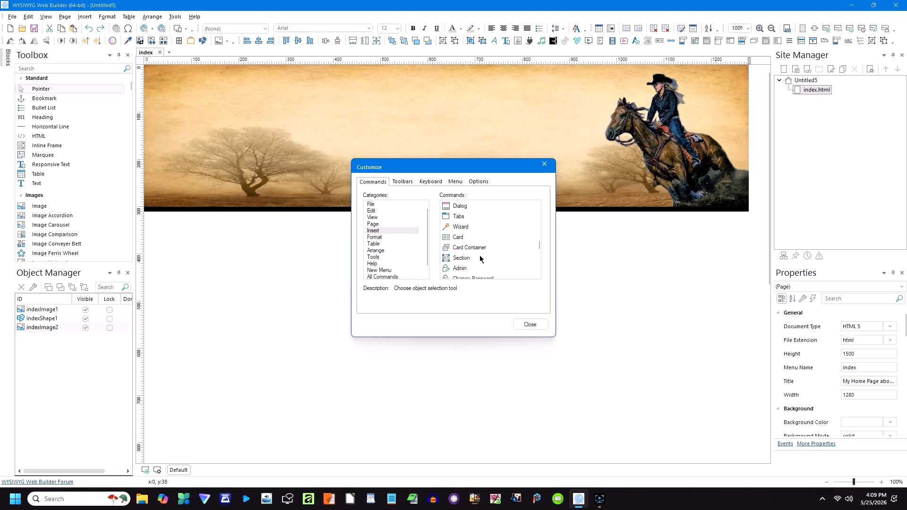
{"action": "scroll", "coordinate": [480, 259], "scroll_direction": "down", "scroll_amount": 10}
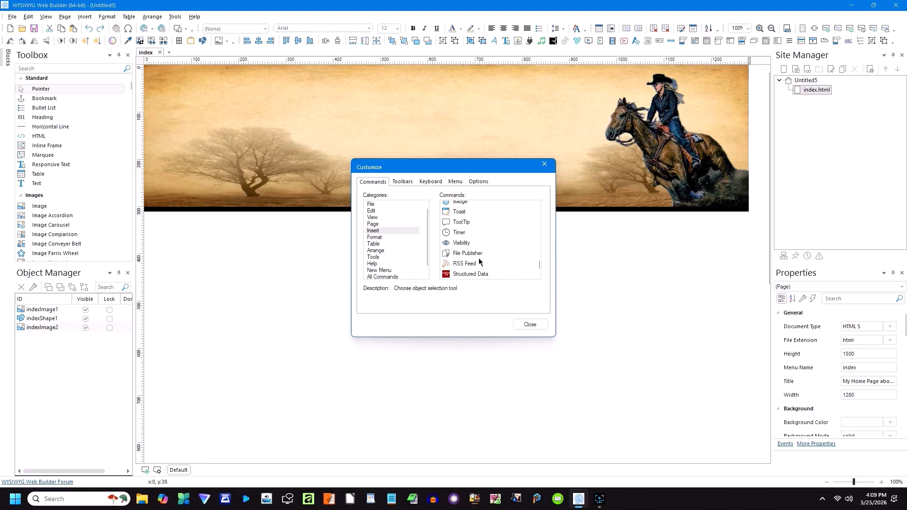
{"action": "left_click_drag", "start_coordinate": [537, 268], "coordinate": [543, 217]}
{"action": "left_click", "coordinate": [529, 324]}
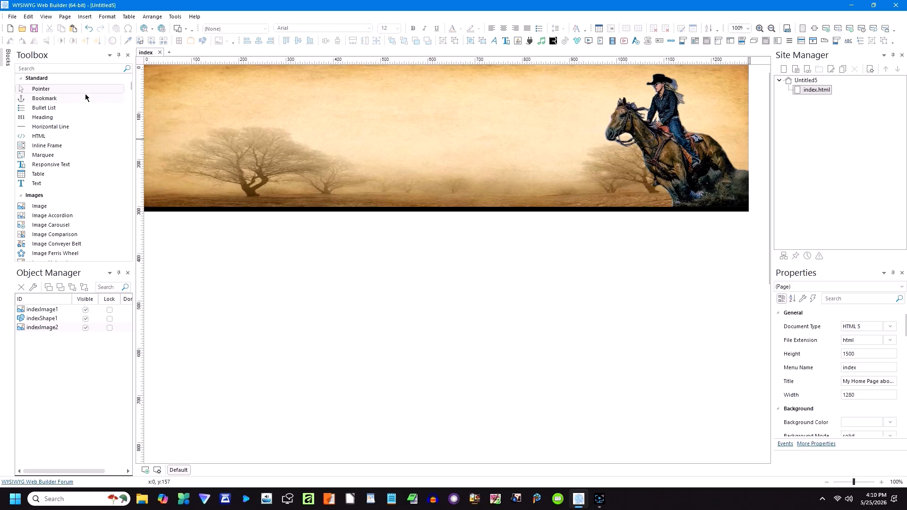
Step: Draw a Text Art object on the banner and give it the plain stretched warp style
{"action": "mouse_move", "coordinate": [128, 87]}
{"action": "left_mouse_down"}
{"action": "mouse_move", "coordinate": [131, 113]}
{"action": "mouse_move", "coordinate": [131, 100]}
{"action": "left_mouse_up"}
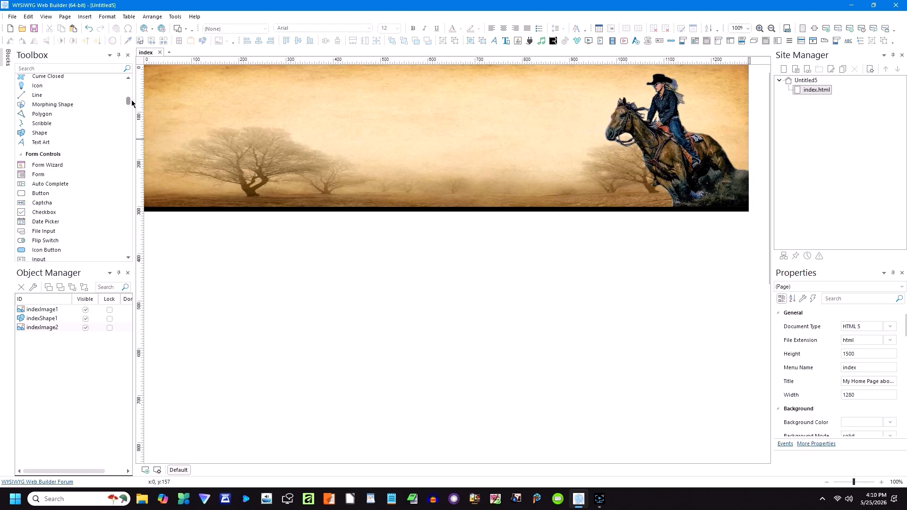
{"action": "left_click", "coordinate": [40, 143]}
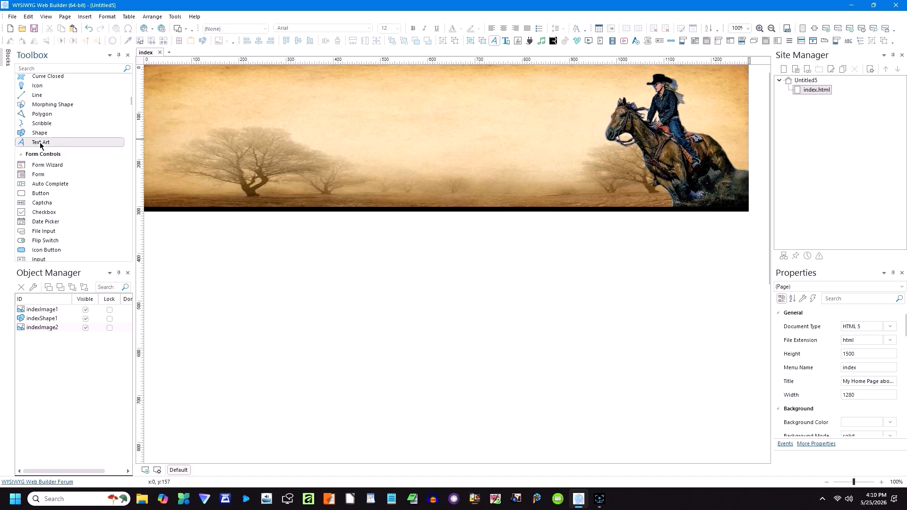
{"action": "left_click_drag", "start_coordinate": [293, 94], "coordinate": [423, 161]}
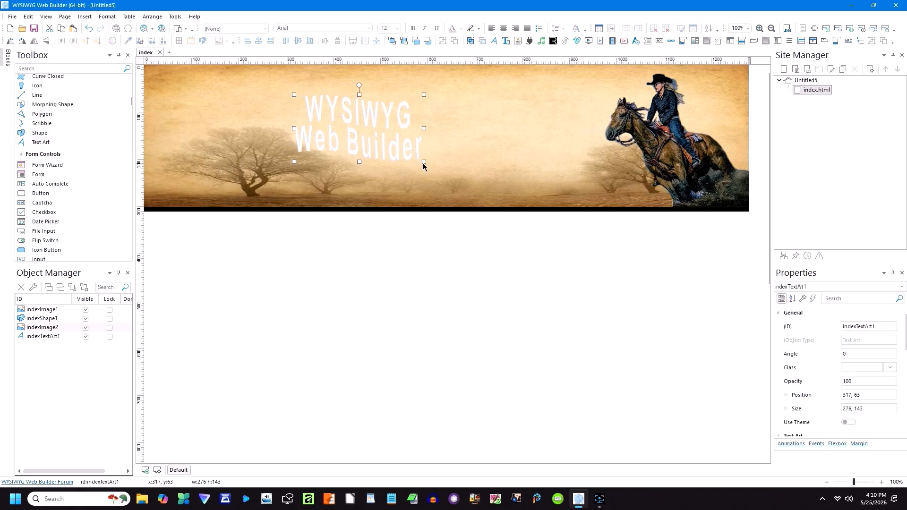
{"action": "double_click", "coordinate": [372, 137]}
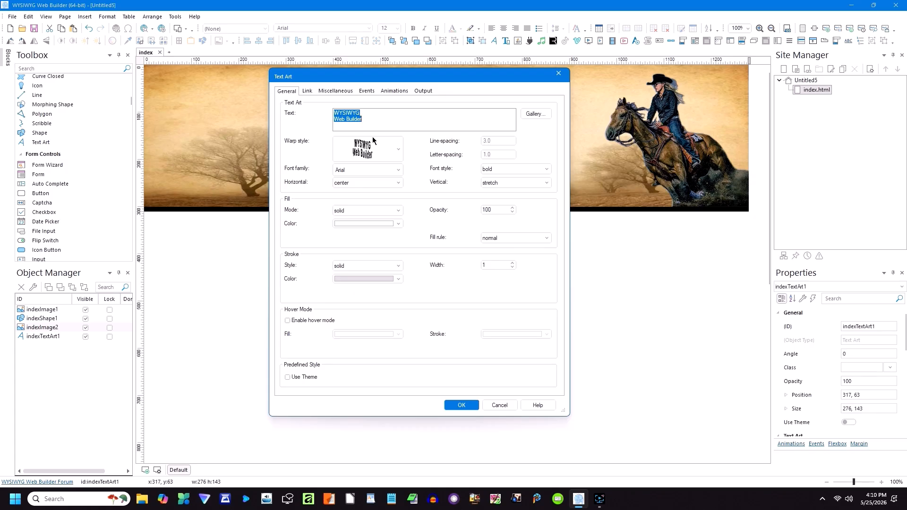
{"action": "left_click", "coordinate": [399, 151]}
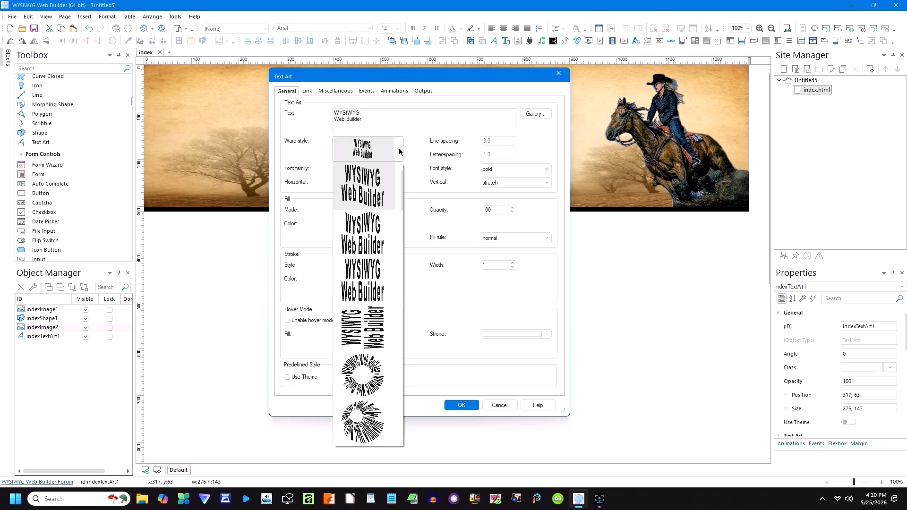
{"action": "scroll", "coordinate": [373, 189], "scroll_direction": "down", "scroll_amount": 3}
{"action": "scroll", "coordinate": [373, 189], "scroll_direction": "down", "scroll_amount": 5}
{"action": "scroll", "coordinate": [371, 194], "scroll_direction": "down", "scroll_amount": 4}
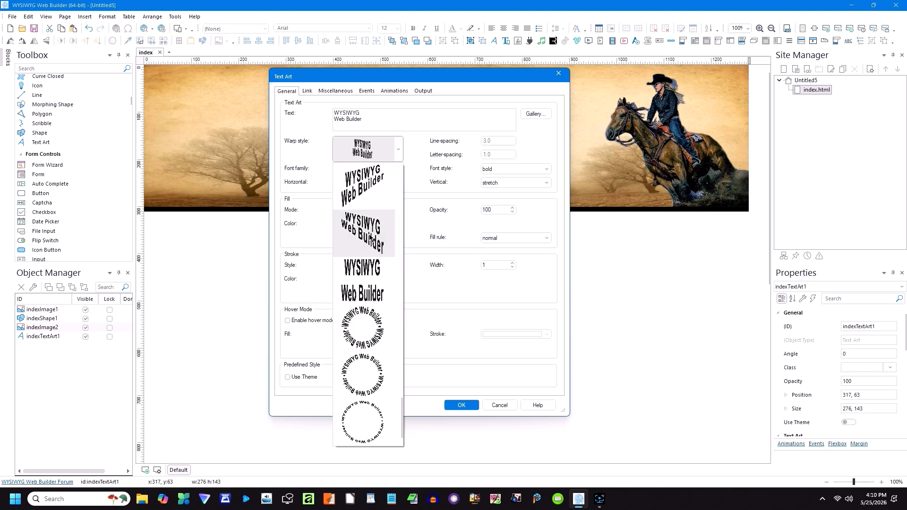
{"action": "left_click", "coordinate": [371, 271]}
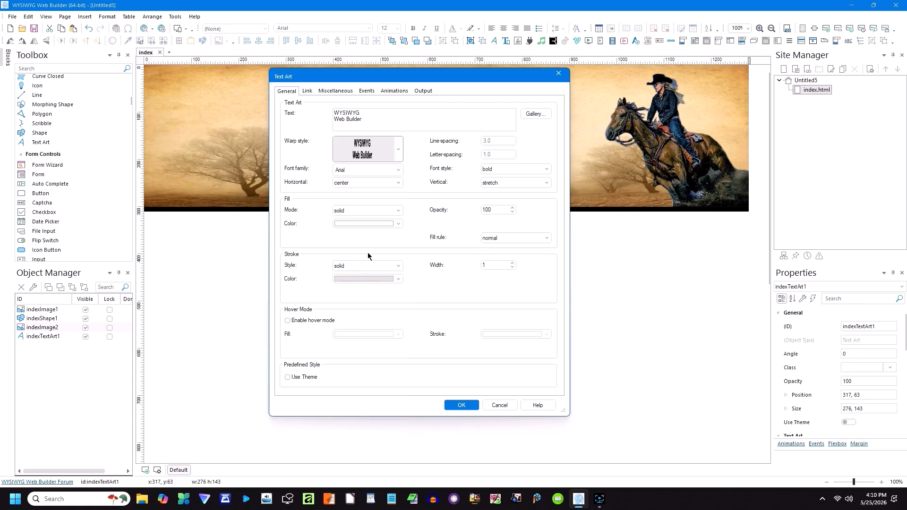
Step: Change the text to 'Rozell Horse Ranch' with red fill and red outline
{"action": "left_click_drag", "start_coordinate": [364, 119], "coordinate": [323, 103]}
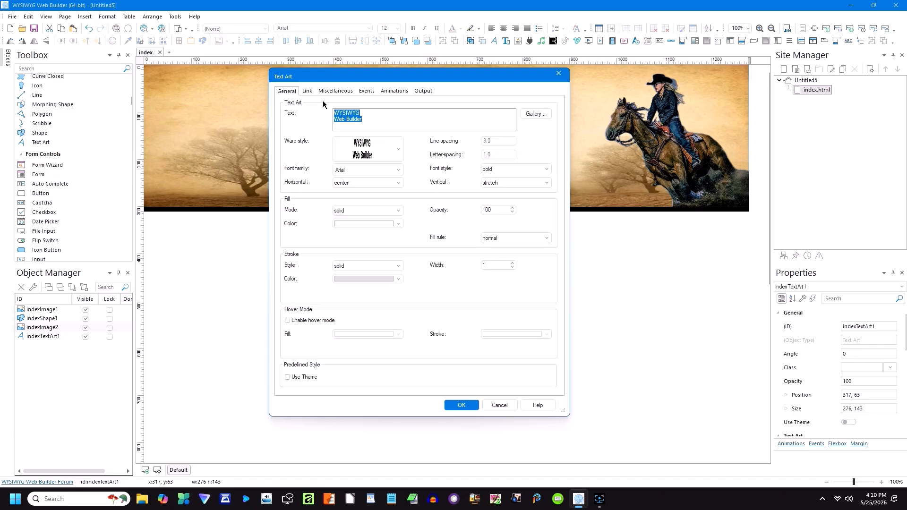
{"action": "type", "text": "Rozell Horse Ranch"}
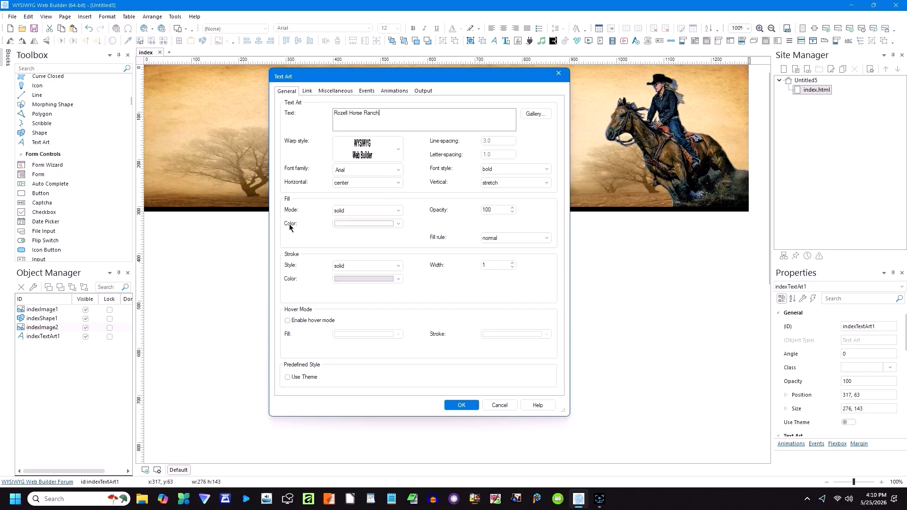
{"action": "left_click", "coordinate": [398, 224]}
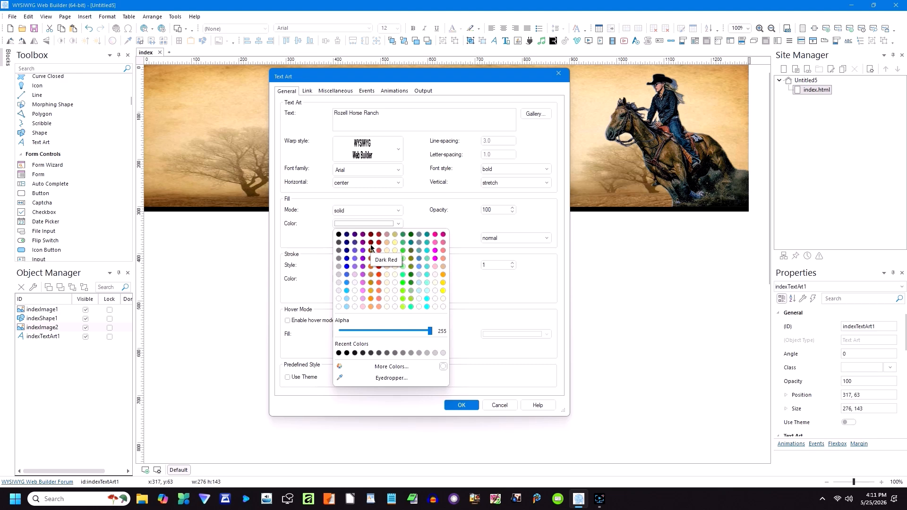
{"action": "left_click", "coordinate": [380, 267]}
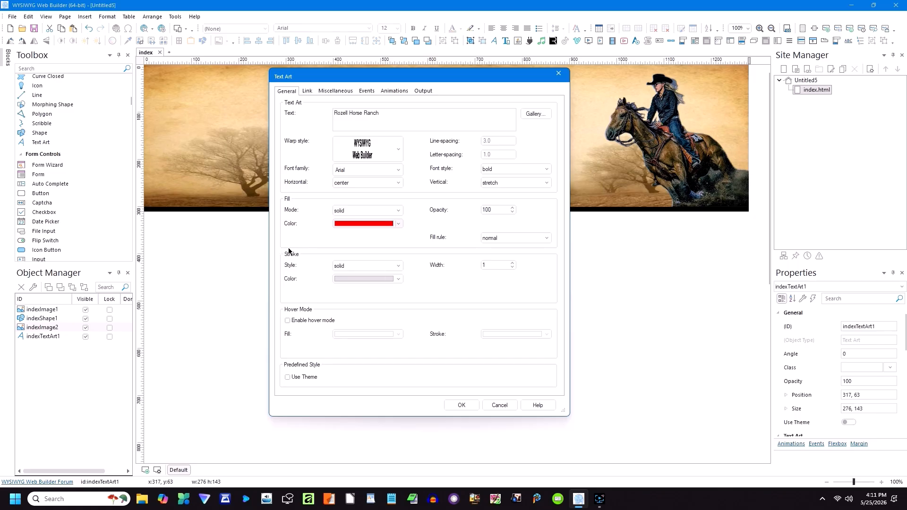
{"action": "left_click", "coordinate": [398, 279]}
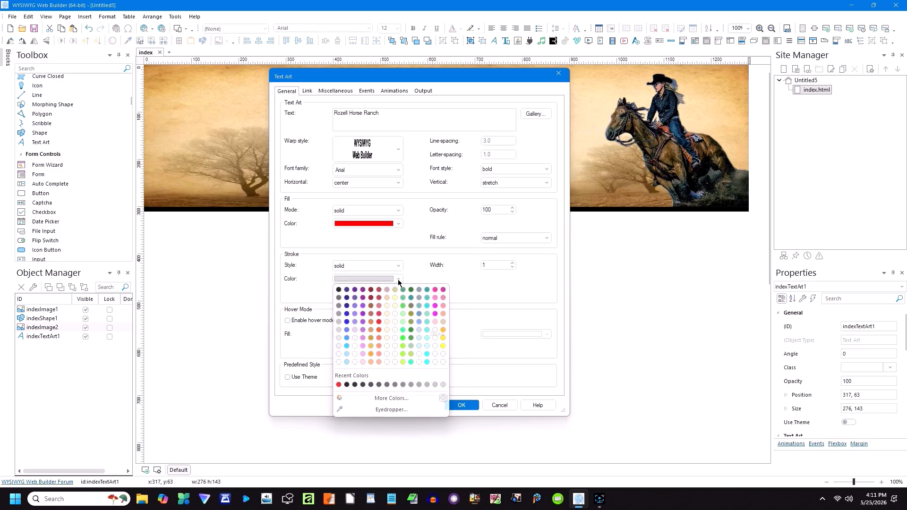
{"action": "left_click", "coordinate": [338, 385]}
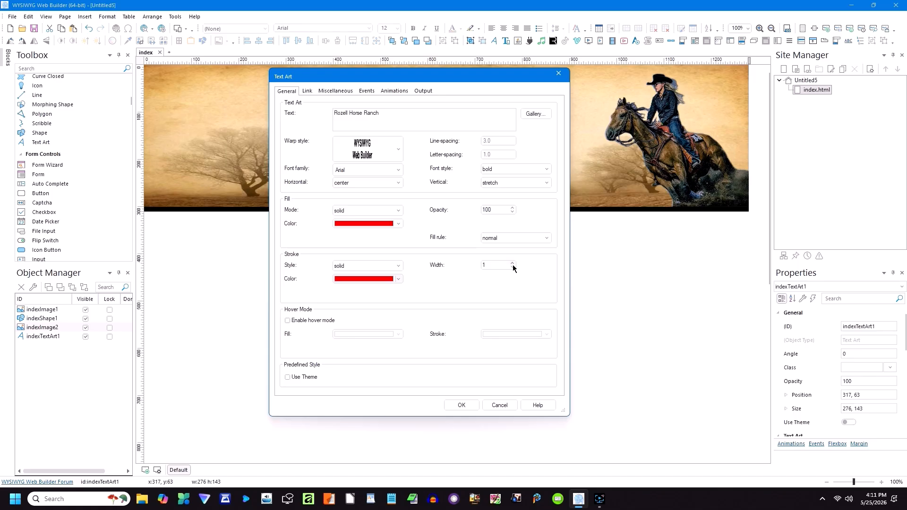
Step: Apply the text art settings and reshape the title into a wide single line, 437 × 36
{"action": "left_click", "coordinate": [462, 407]}
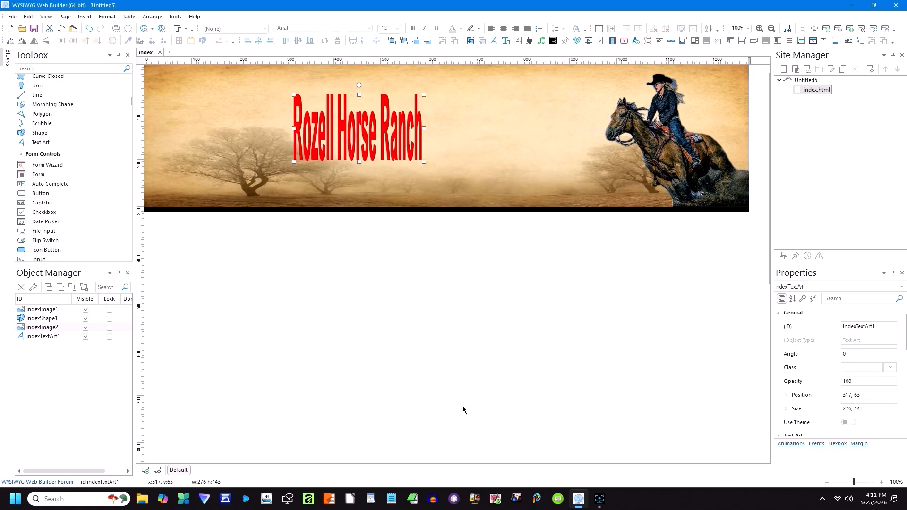
{"action": "left_click_drag", "start_coordinate": [359, 162], "coordinate": [371, 81]}
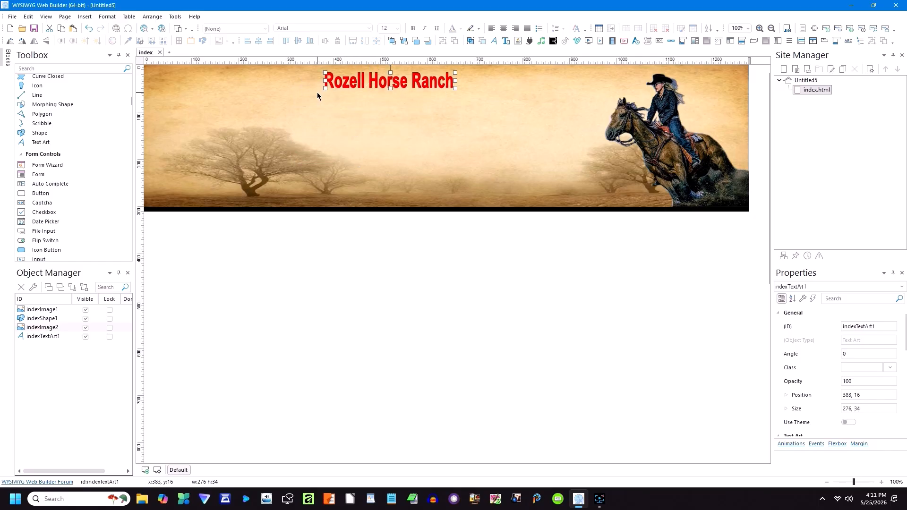
{"action": "left_click_drag", "start_coordinate": [325, 88], "coordinate": [249, 89]}
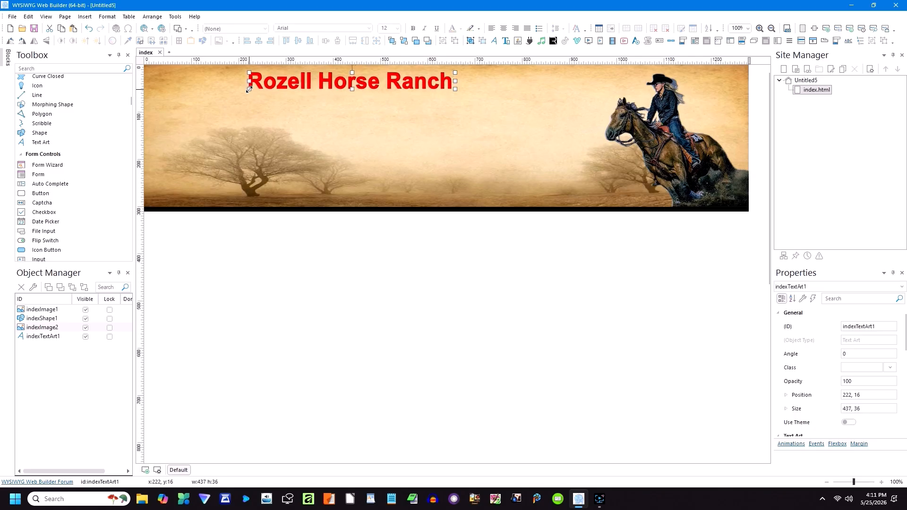
{"action": "right_click", "coordinate": [307, 84]}
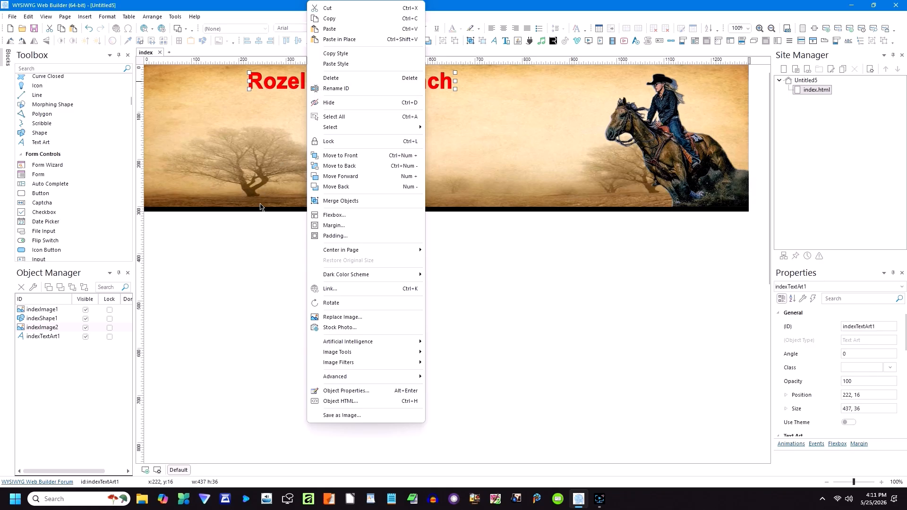
Step: Give the title a blurred drop shadow and a slightly blurred inner shadow
{"action": "left_click", "coordinate": [259, 239]}
{"action": "double_click", "coordinate": [293, 90]}
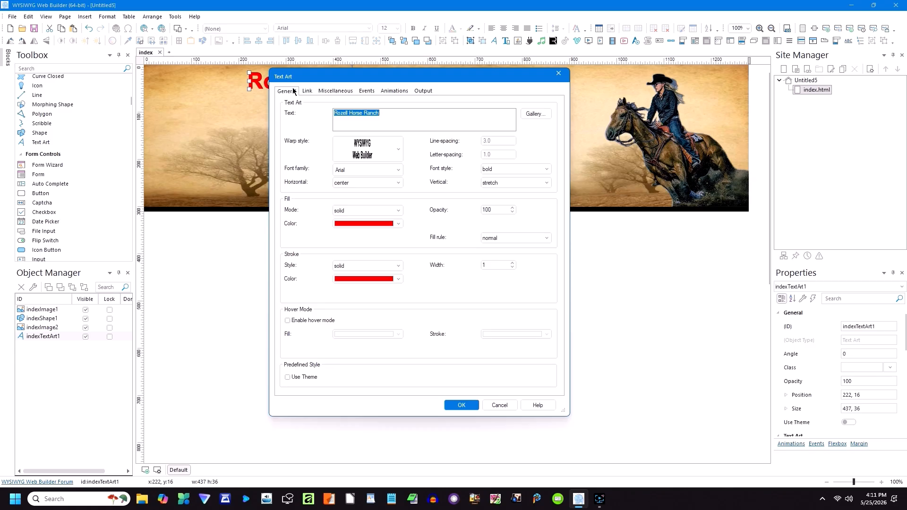
{"action": "left_click", "coordinate": [335, 93]}
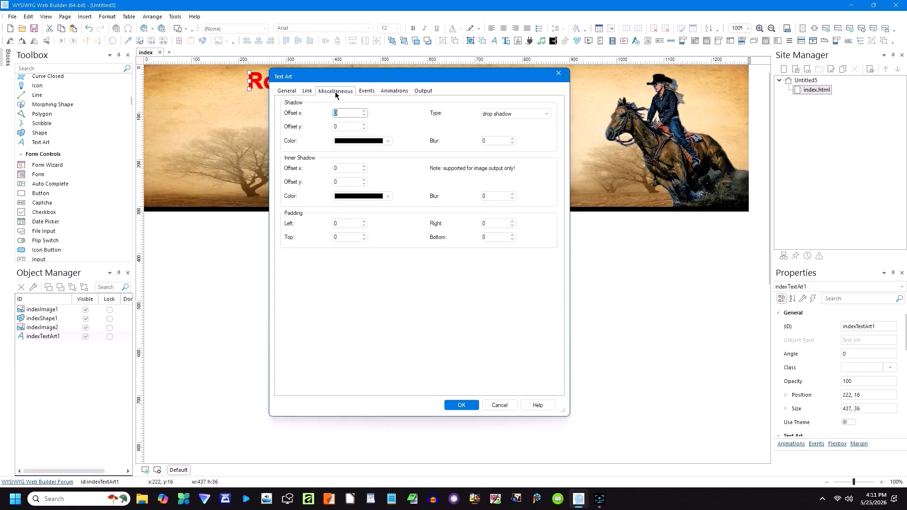
{"action": "left_click", "coordinate": [365, 111]}
{"action": "left_click", "coordinate": [364, 124]}
{"action": "left_click", "coordinate": [365, 125]}
{"action": "left_click", "coordinate": [511, 139]}
{"action": "left_click", "coordinate": [511, 139]}
{"action": "left_click", "coordinate": [363, 166]}
{"action": "left_click", "coordinate": [363, 166]}
{"action": "left_click", "coordinate": [364, 184]}
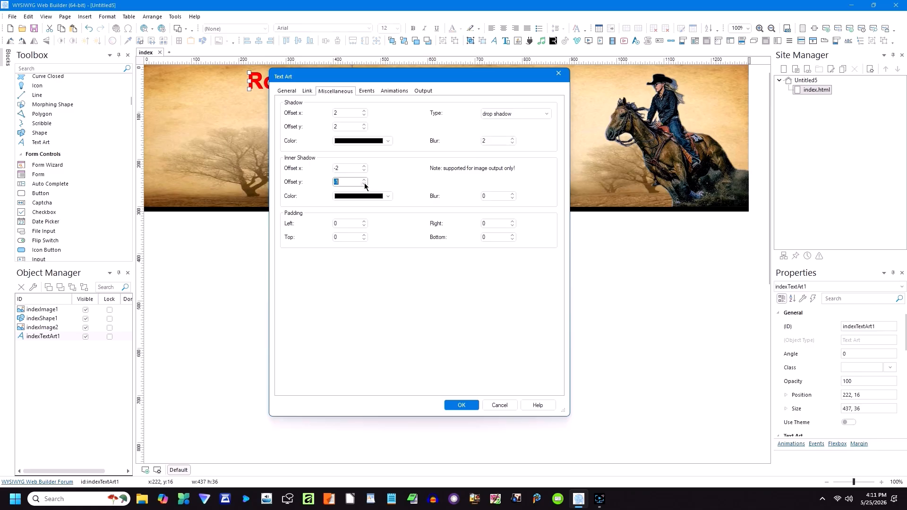
{"action": "left_click", "coordinate": [511, 194]}
{"action": "left_click", "coordinate": [462, 405]}
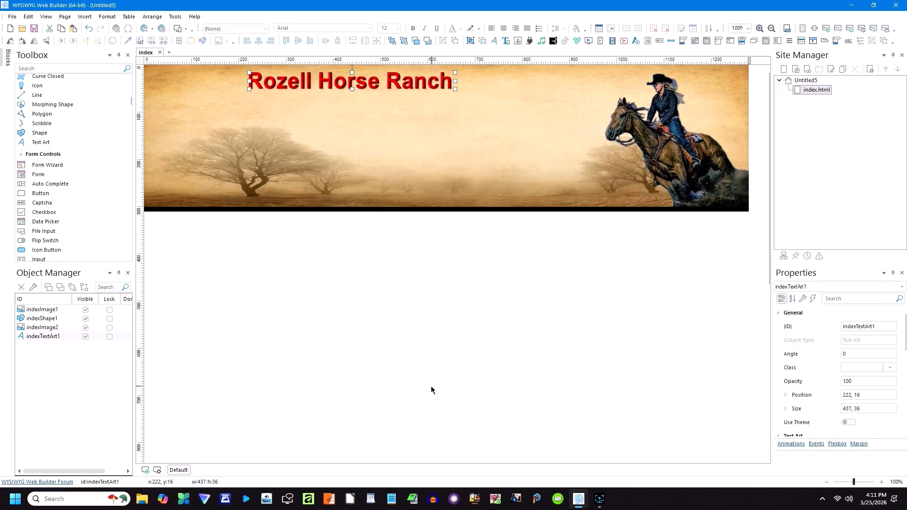
Step: Stretch the title across the banner top to 665 × 46
{"action": "left_click", "coordinate": [424, 382]}
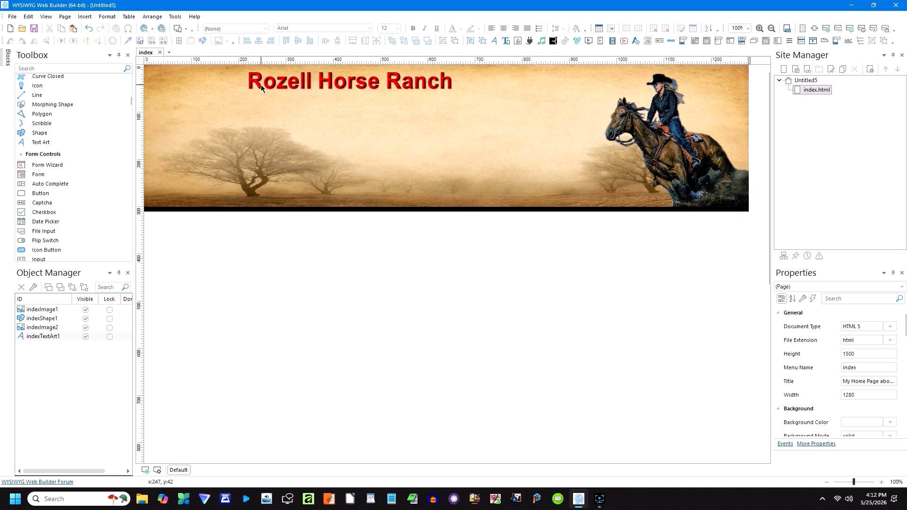
{"action": "left_click", "coordinate": [426, 84]}
{"action": "left_click_drag", "start_coordinate": [454, 89], "coordinate": [563, 94]}
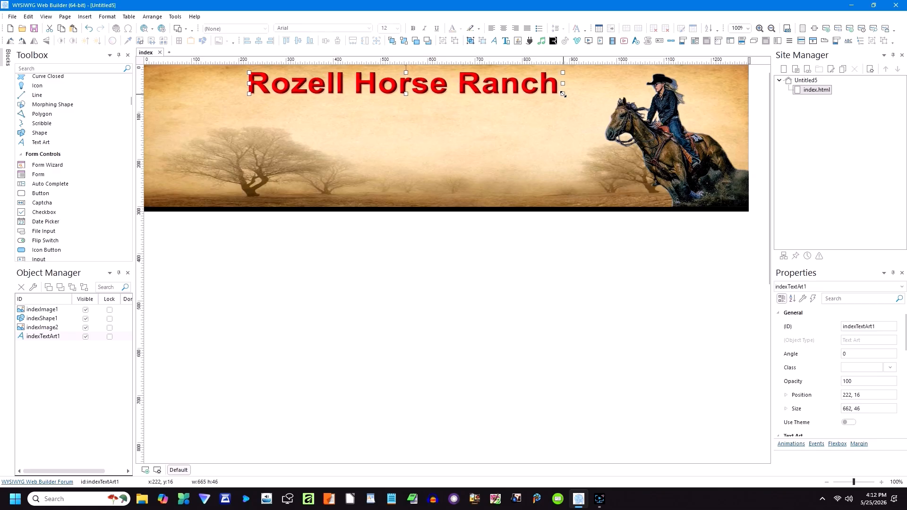
{"action": "left_click", "coordinate": [431, 261]}
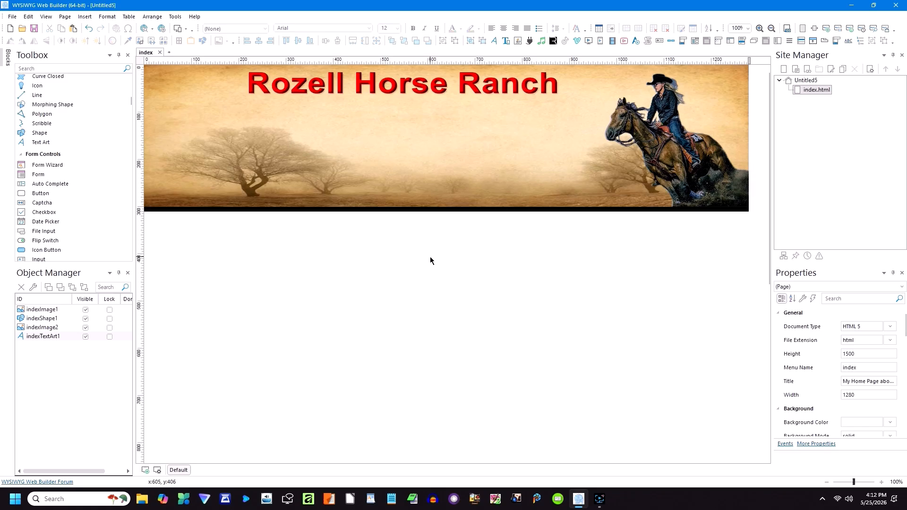
{"action": "scroll", "coordinate": [69, 147], "scroll_direction": "up", "scroll_amount": 6}
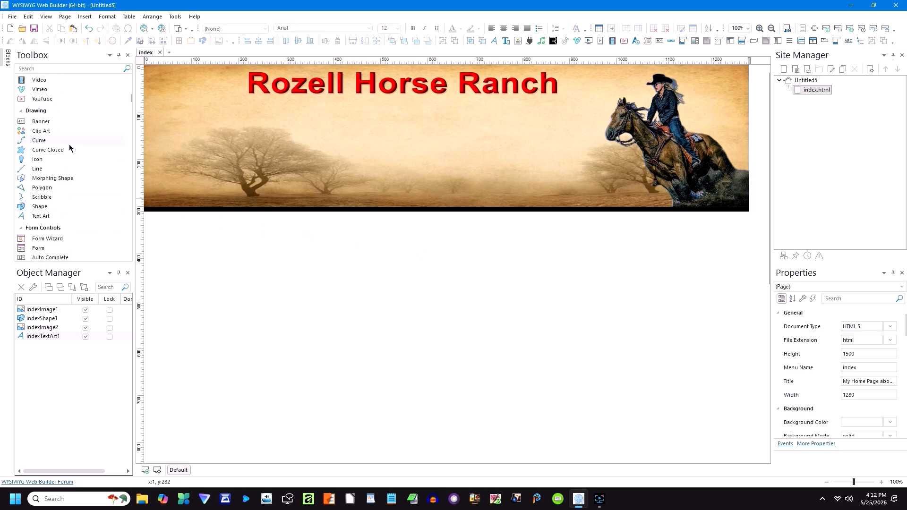
{"action": "scroll", "coordinate": [67, 146], "scroll_direction": "up", "scroll_amount": 10}
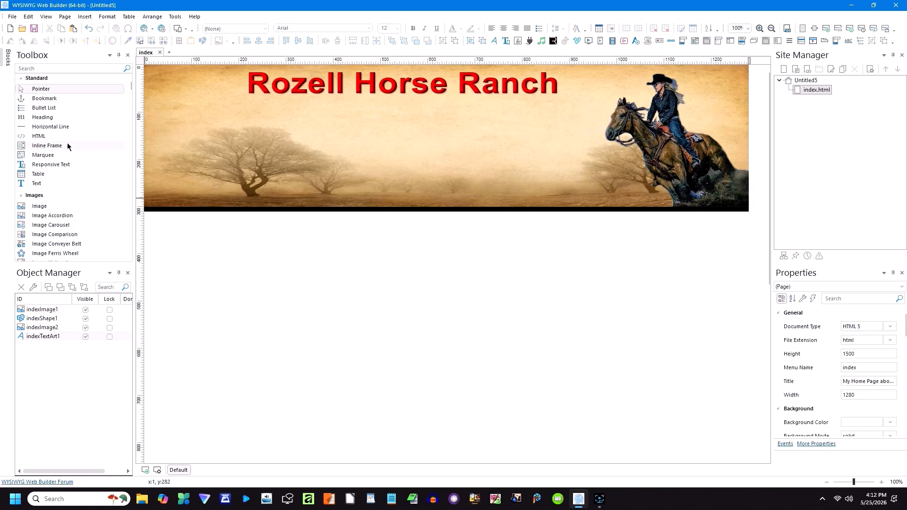
Step: Draw a new text box below the banner
{"action": "left_click", "coordinate": [36, 184]}
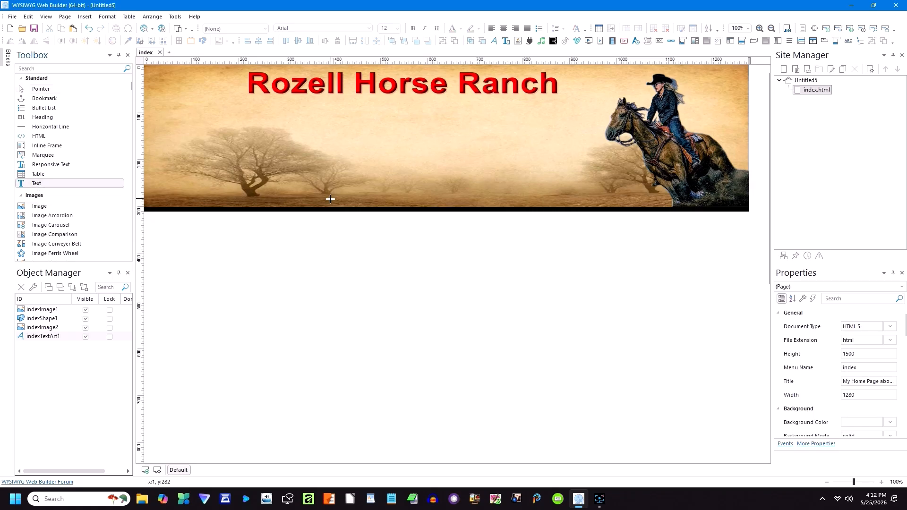
{"action": "left_click_drag", "start_coordinate": [299, 234], "coordinate": [547, 271]}
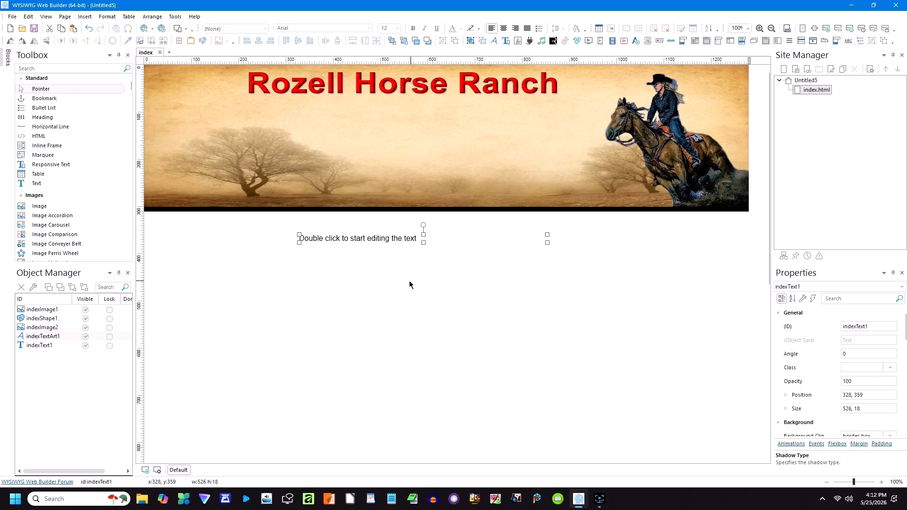
{"action": "left_click", "coordinate": [327, 249]}
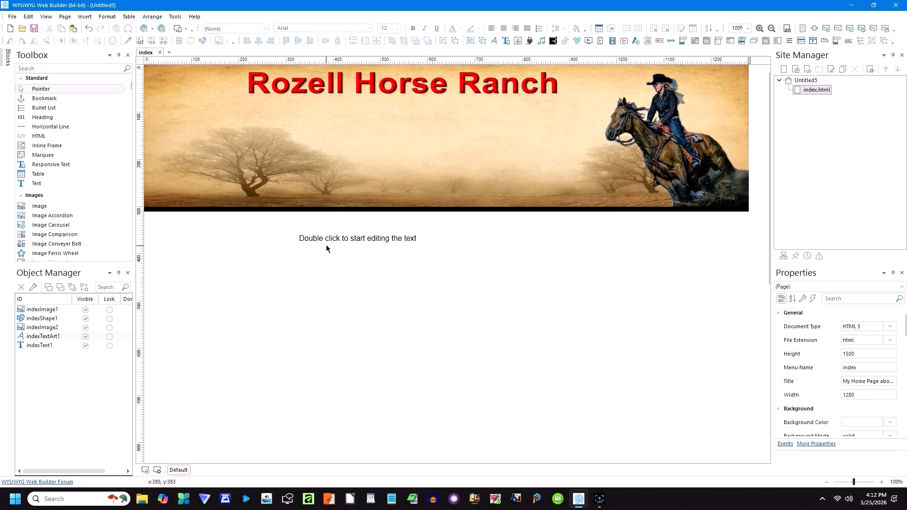
Step: Type the ranch's street address and city, state and ZIP on two lines
{"action": "double_click", "coordinate": [329, 240]}
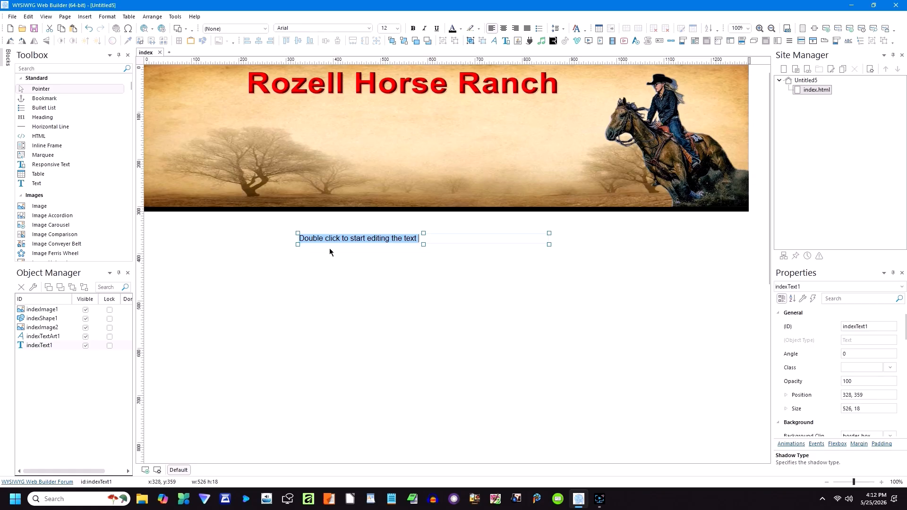
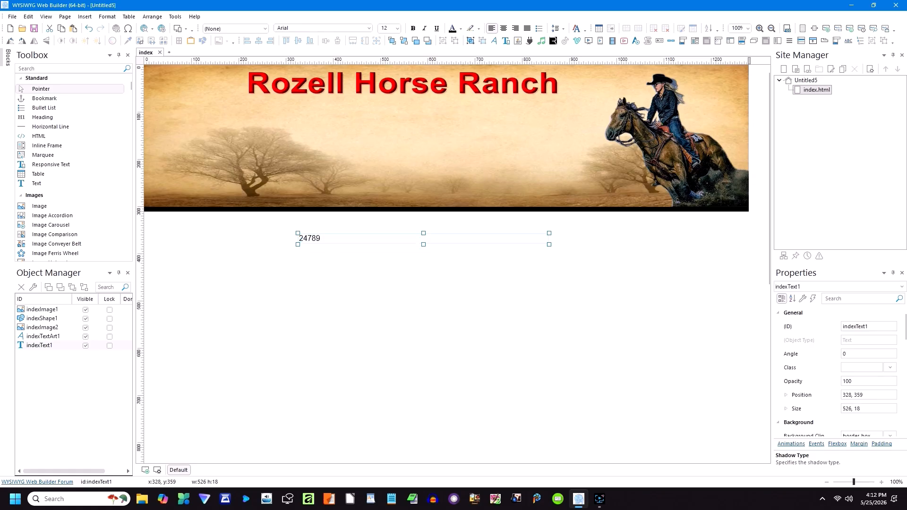
{"action": "key", "text": "Return"}
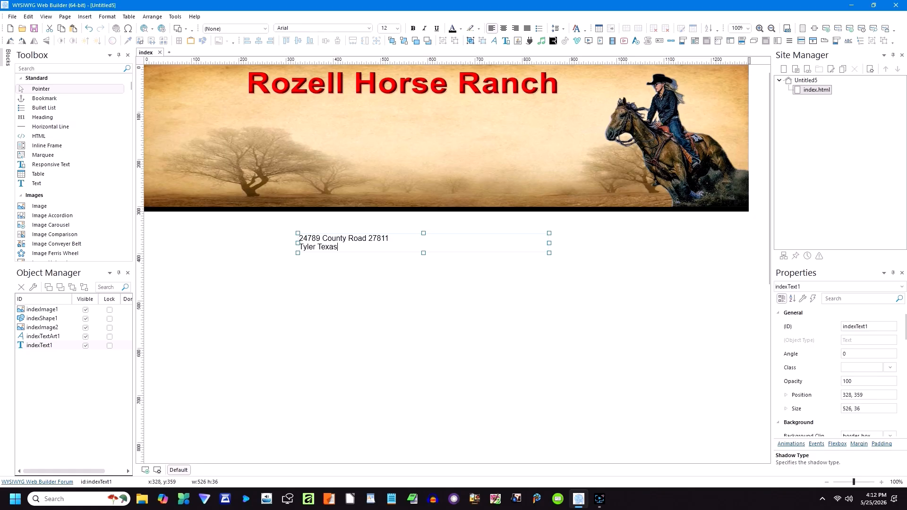
Step: Make both address lines bold at font size 14
{"action": "left_click_drag", "start_coordinate": [362, 246], "coordinate": [303, 241]}
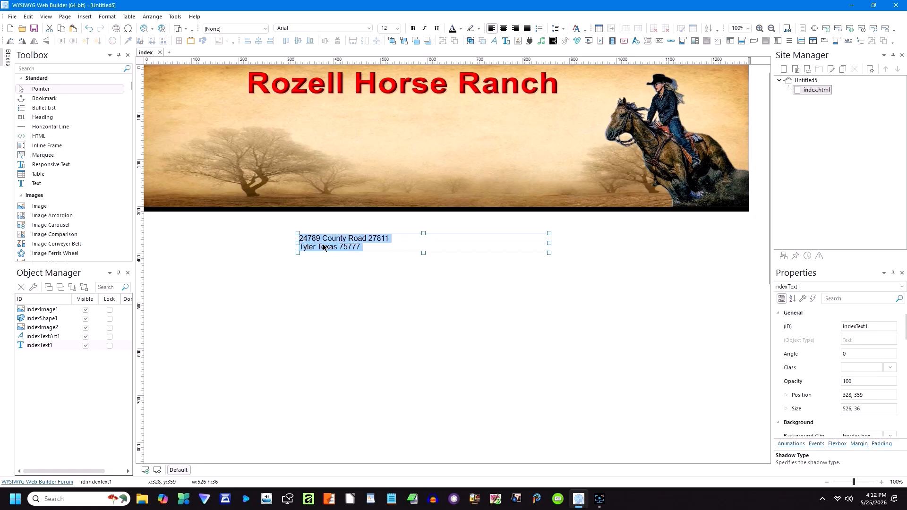
{"action": "left_click", "coordinate": [413, 29]}
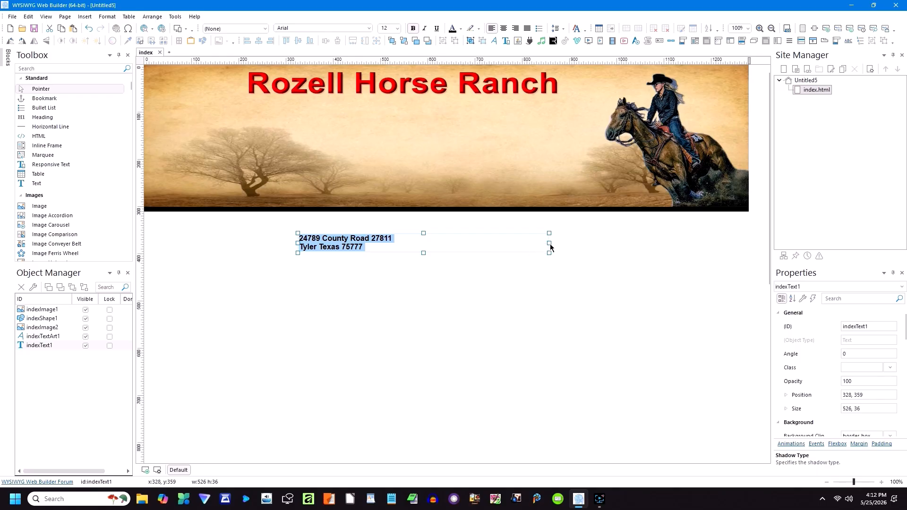
{"action": "left_click", "coordinate": [512, 248]}
{"action": "left_click_drag", "start_coordinate": [364, 247], "coordinate": [300, 233]}
{"action": "left_click", "coordinate": [397, 29]}
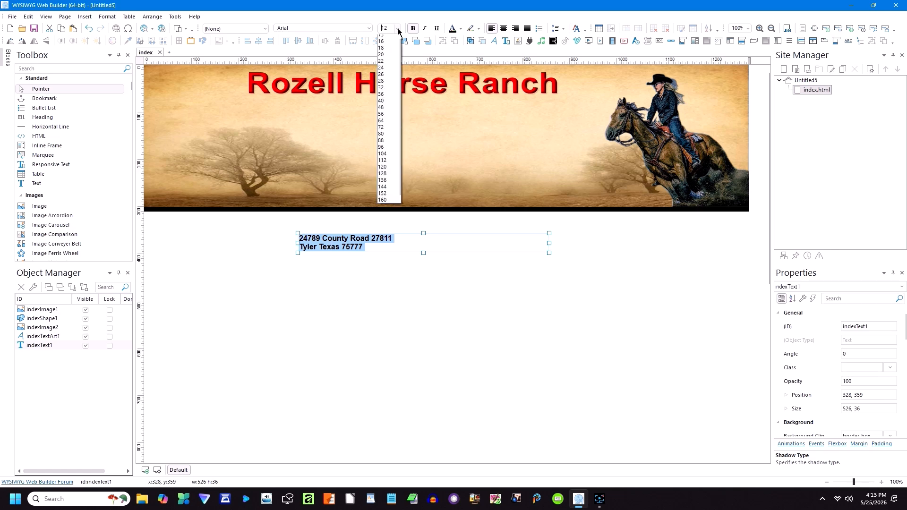
{"action": "left_click", "coordinate": [384, 58]}
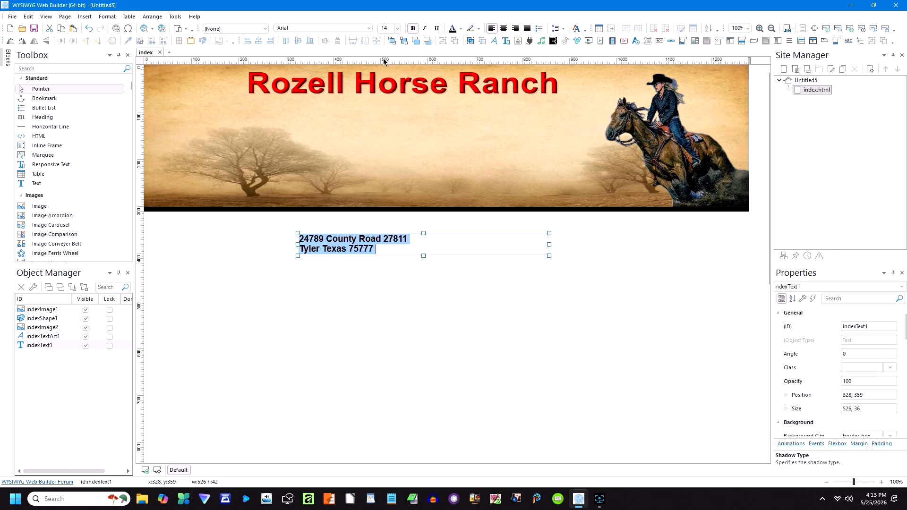
{"action": "left_click", "coordinate": [410, 302]}
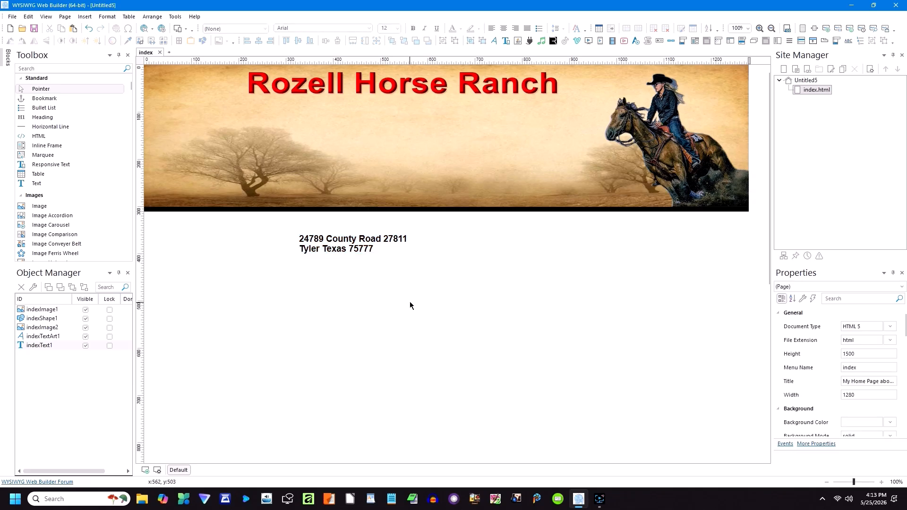
Step: Narrow the address box to 240 px and place it under the title at 434, 82
{"action": "left_click", "coordinate": [376, 246]}
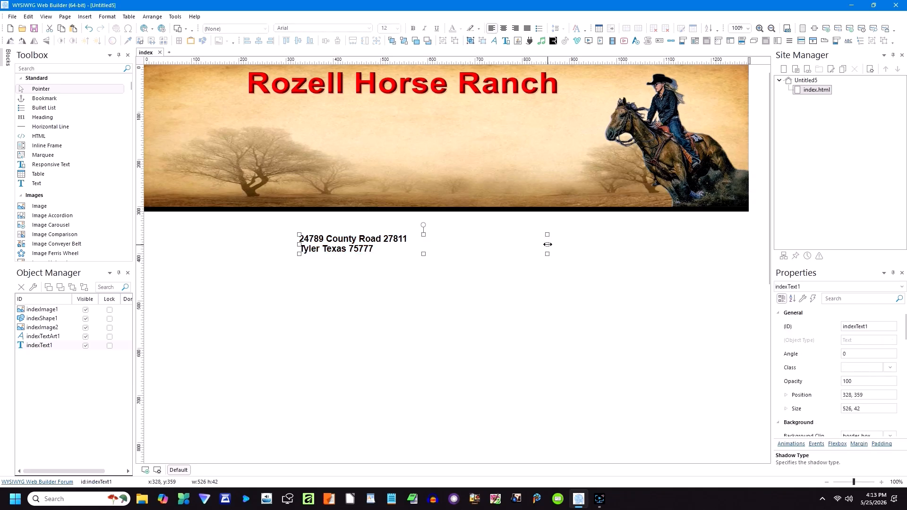
{"action": "left_click_drag", "start_coordinate": [547, 244], "coordinate": [413, 246]}
{"action": "left_click_drag", "start_coordinate": [340, 245], "coordinate": [389, 129]}
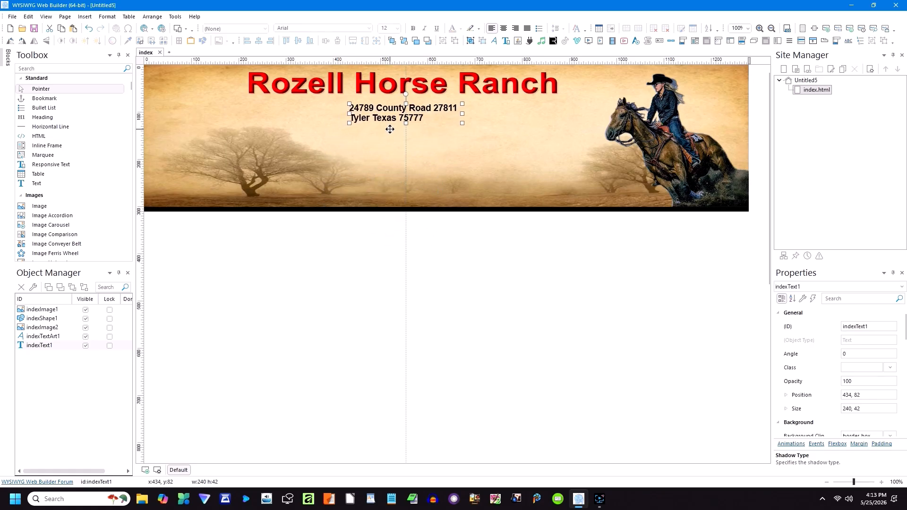
{"action": "left_click", "coordinate": [383, 233]}
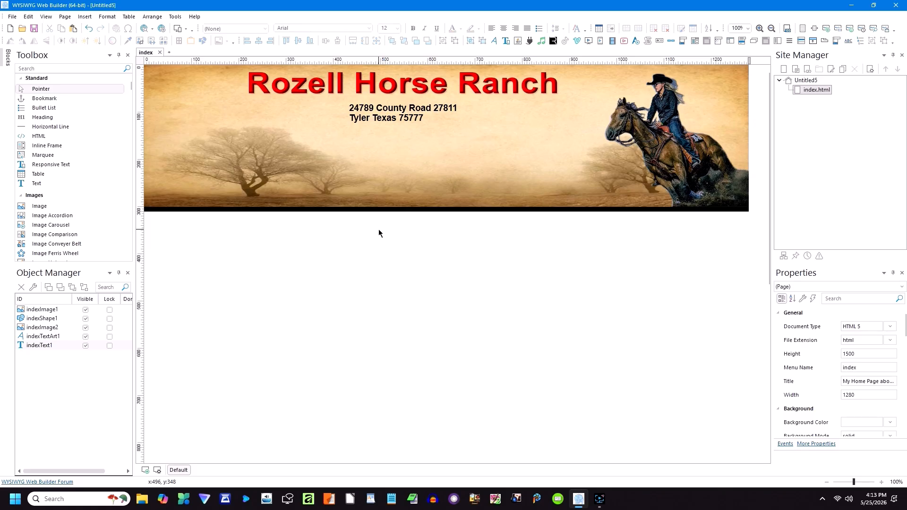
Step: Add a new breakpoint with a 768 px device width
{"action": "left_click", "coordinate": [146, 471]}
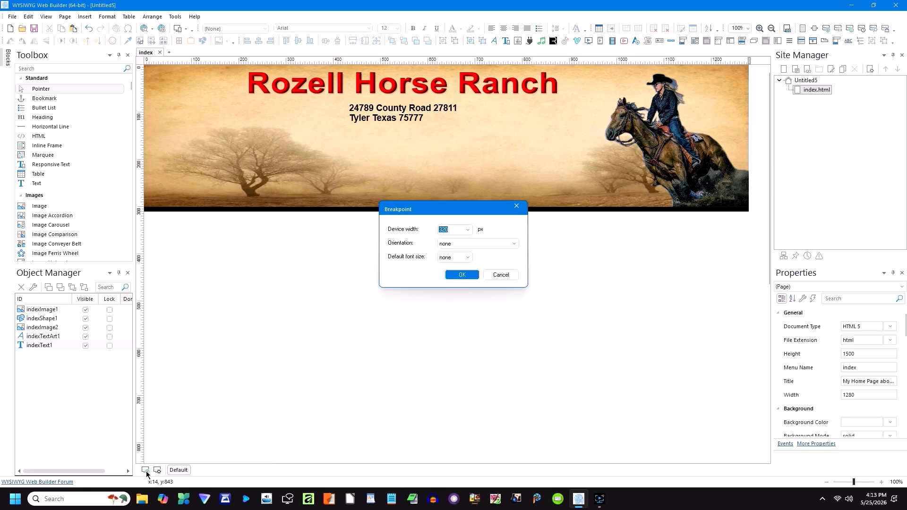
{"action": "left_click", "coordinate": [468, 230]}
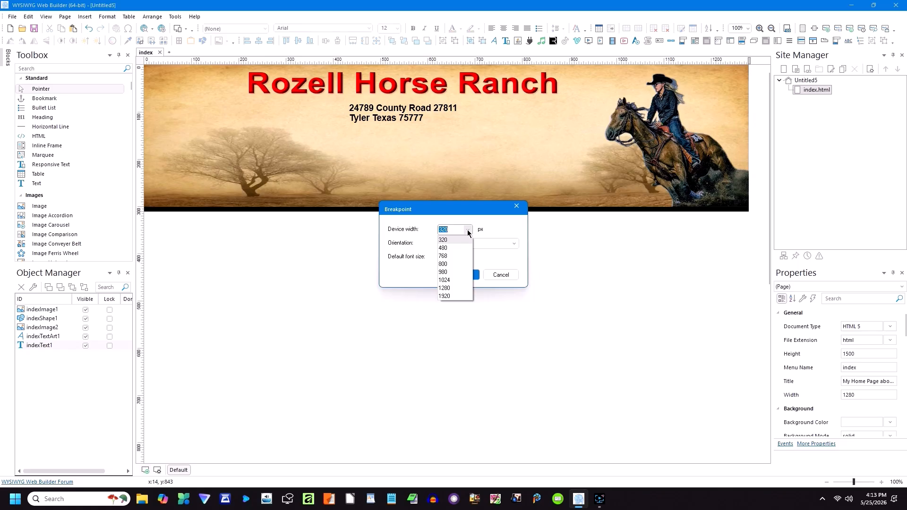
{"action": "left_click", "coordinate": [443, 257]}
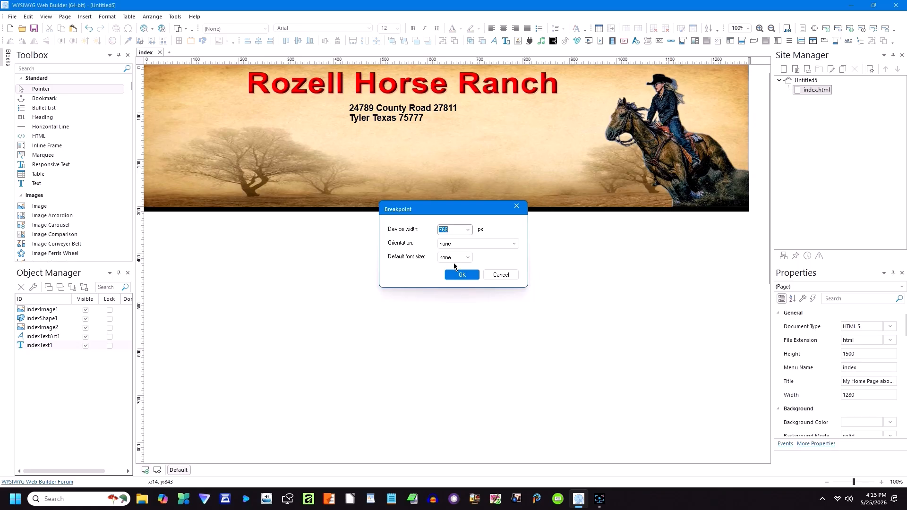
{"action": "left_click", "coordinate": [461, 275]}
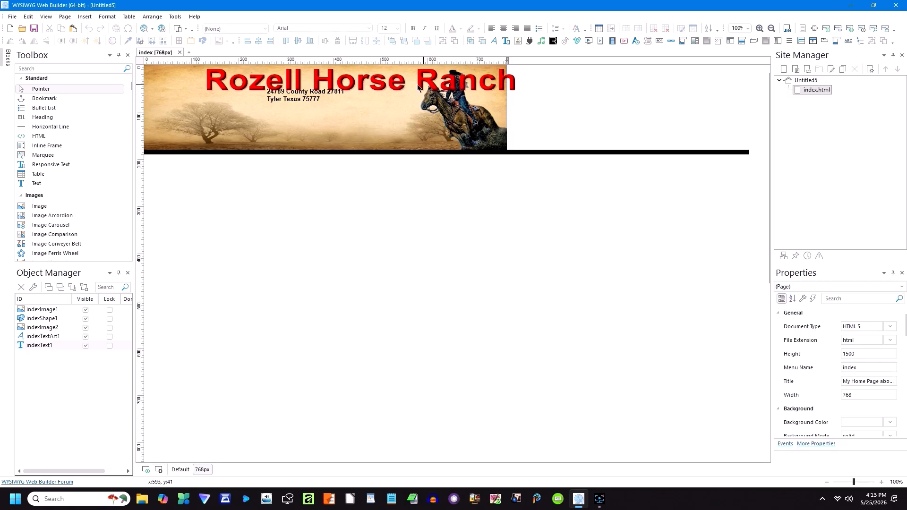
Step: Copy the title text art and hide the original in the 768px layout
{"action": "left_click", "coordinate": [383, 86]}
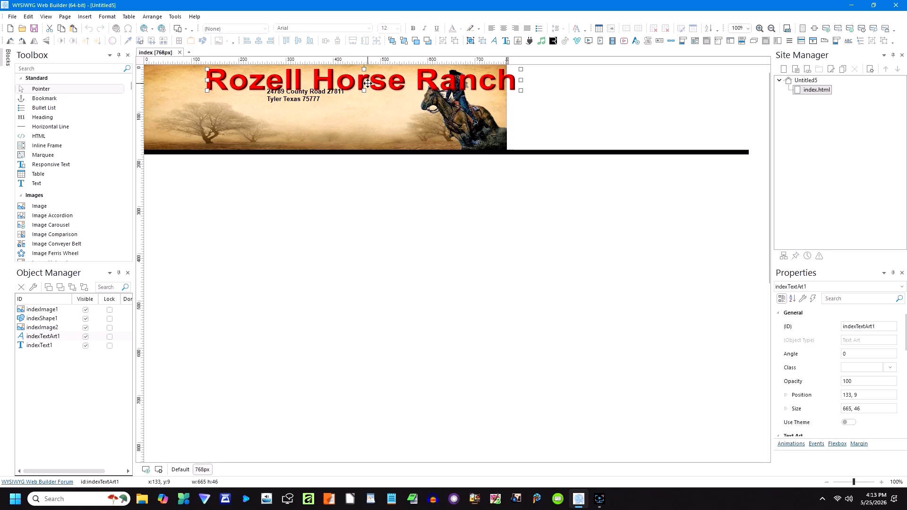
{"action": "right_click", "coordinate": [369, 87]}
{"action": "left_click", "coordinate": [390, 18]}
{"action": "left_click", "coordinate": [85, 337]}
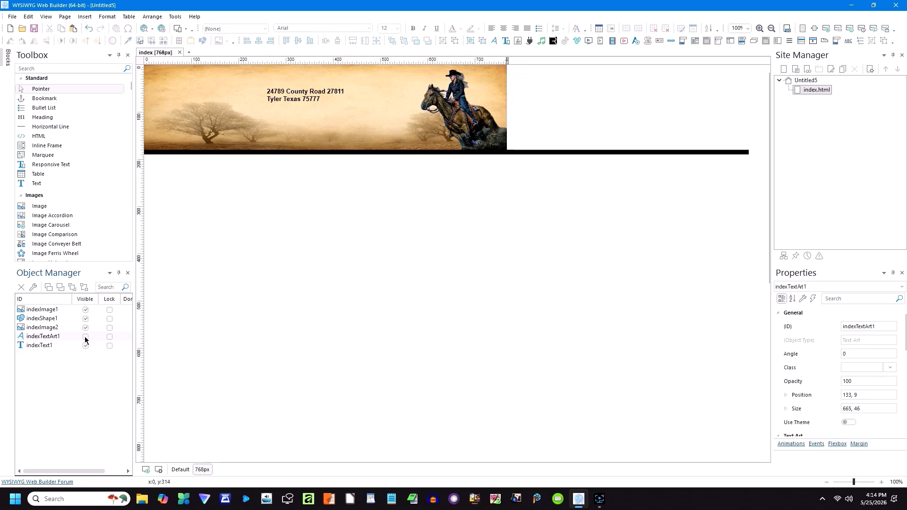
Step: Paste the title copy, shrink it to 481 × 37, and place it at 122, 0
{"action": "right_click", "coordinate": [293, 239]}
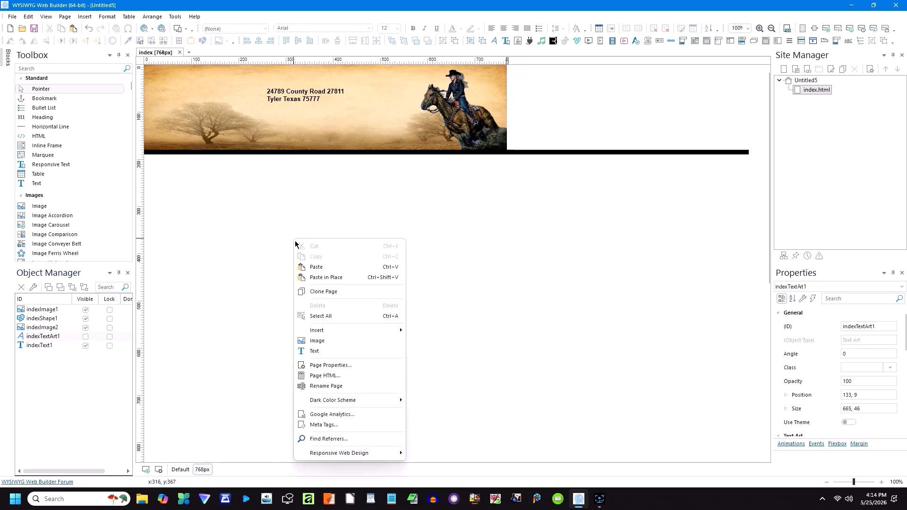
{"action": "left_click", "coordinate": [313, 265]}
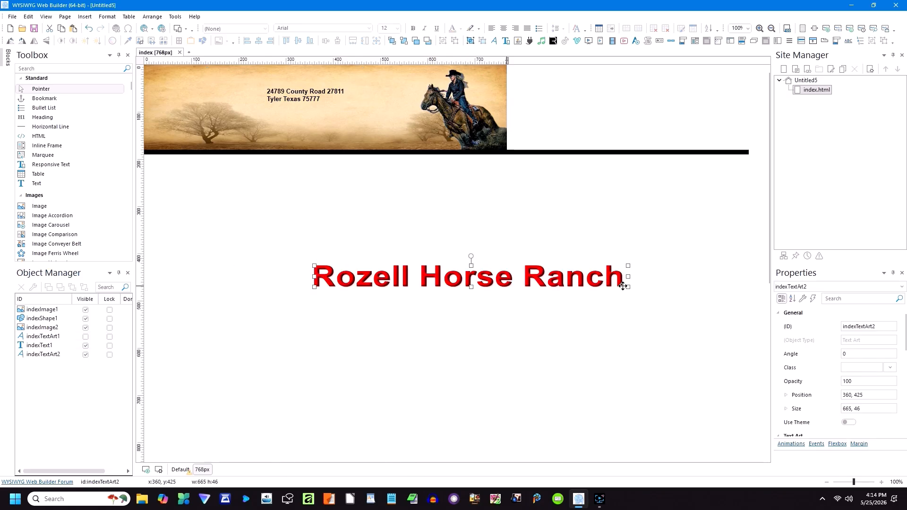
{"action": "left_click_drag", "start_coordinate": [627, 285], "coordinate": [385, 104]}
{"action": "left_click_drag", "start_coordinate": [314, 103], "coordinate": [224, 38]}
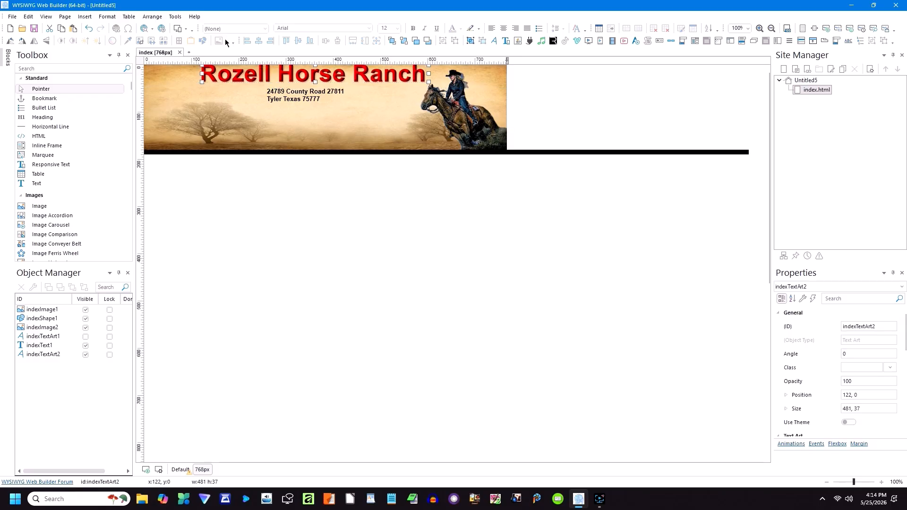
Step: In the Default layout, move the duplicate title below the banner and make it invisible
{"action": "left_click", "coordinate": [310, 189]}
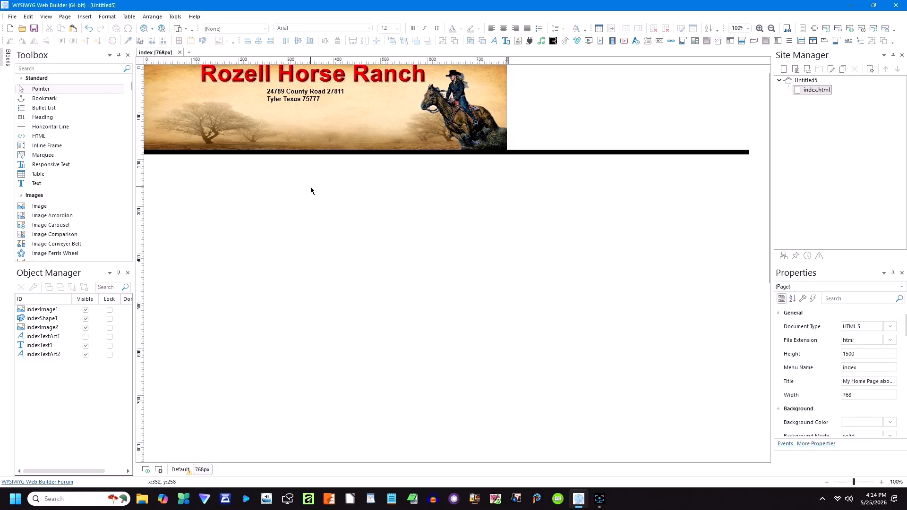
{"action": "left_click", "coordinate": [235, 76]}
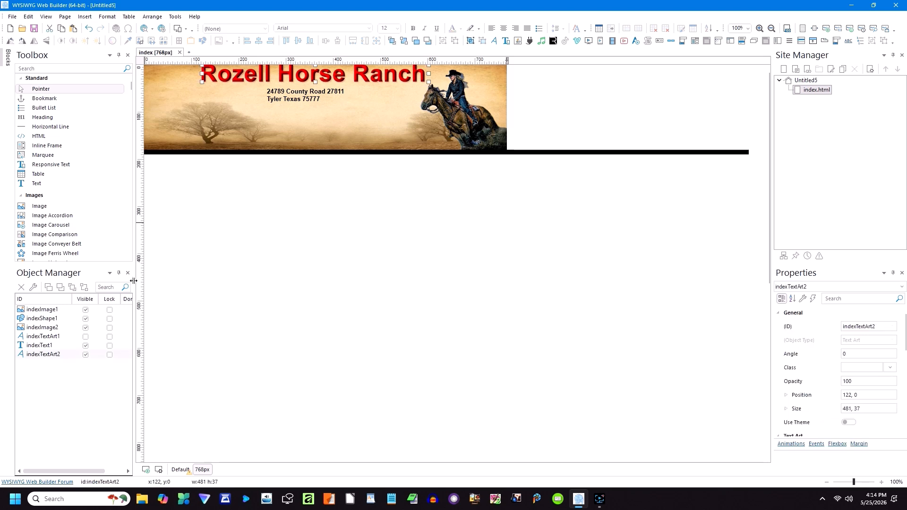
{"action": "left_click", "coordinate": [180, 469]}
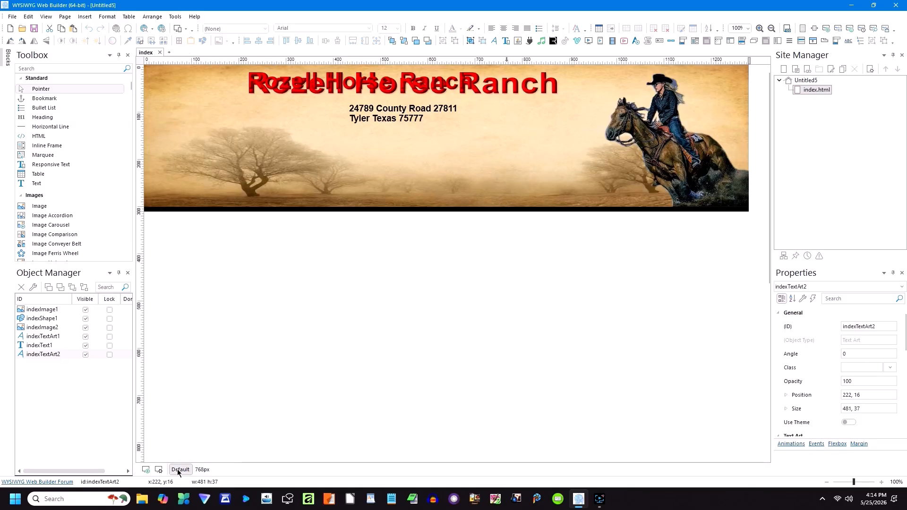
{"action": "left_click_drag", "start_coordinate": [287, 74], "coordinate": [300, 245]}
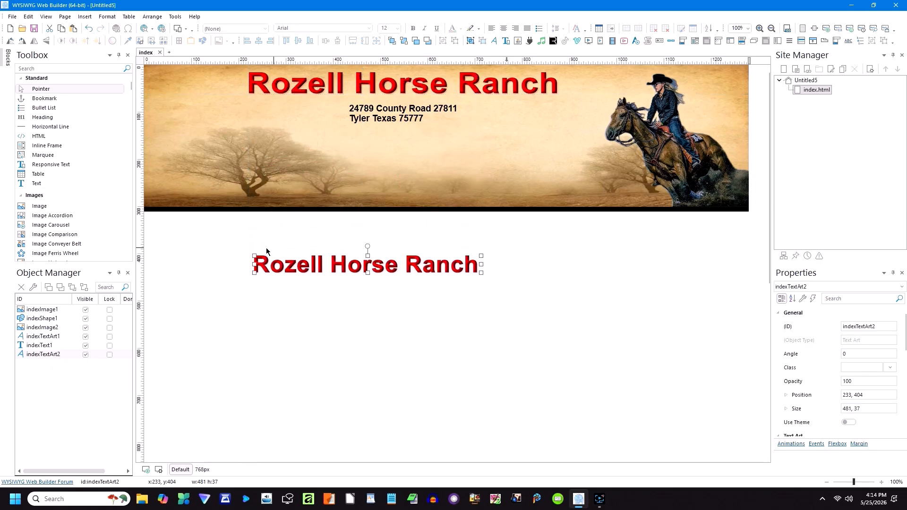
{"action": "left_click", "coordinate": [85, 355]}
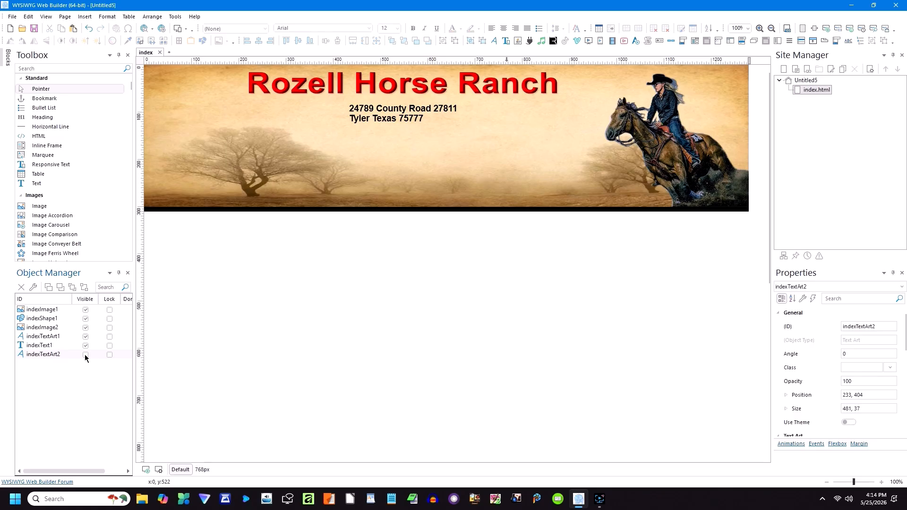
{"action": "left_click", "coordinate": [202, 470]}
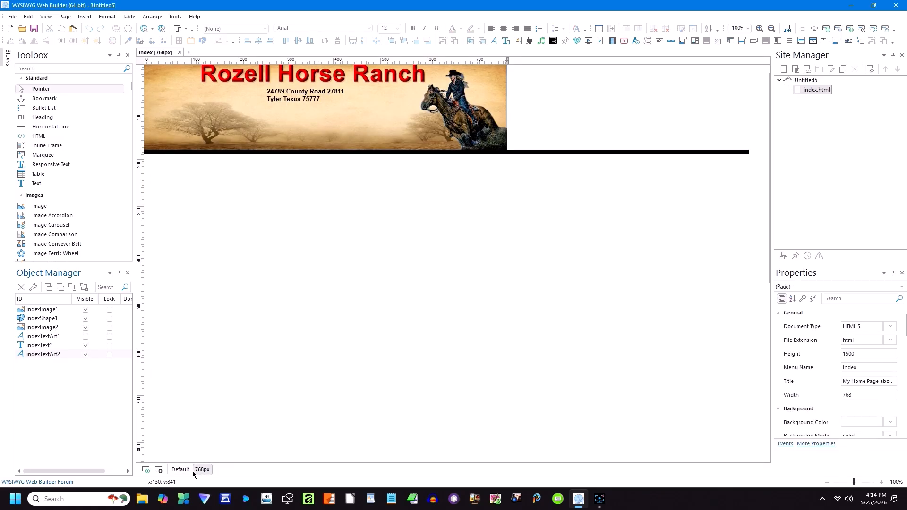
{"action": "left_click", "coordinate": [181, 470]}
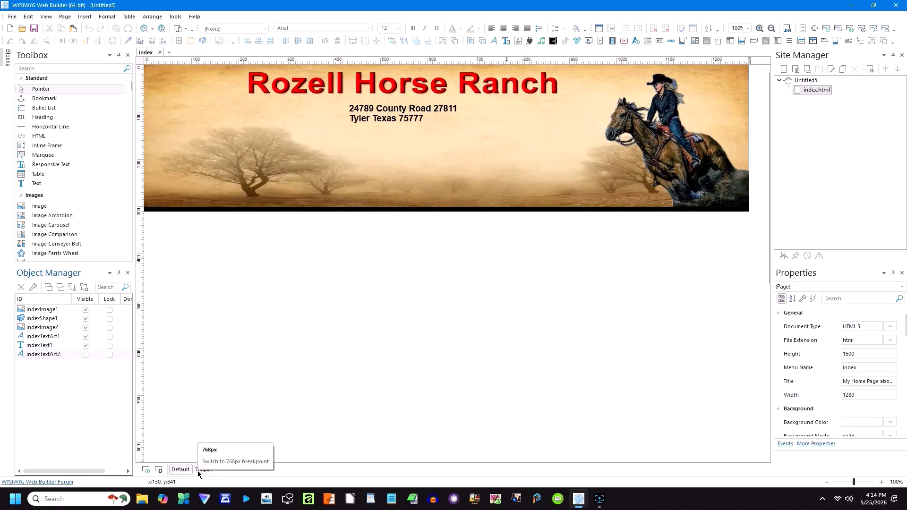
{"action": "left_click", "coordinate": [202, 469]}
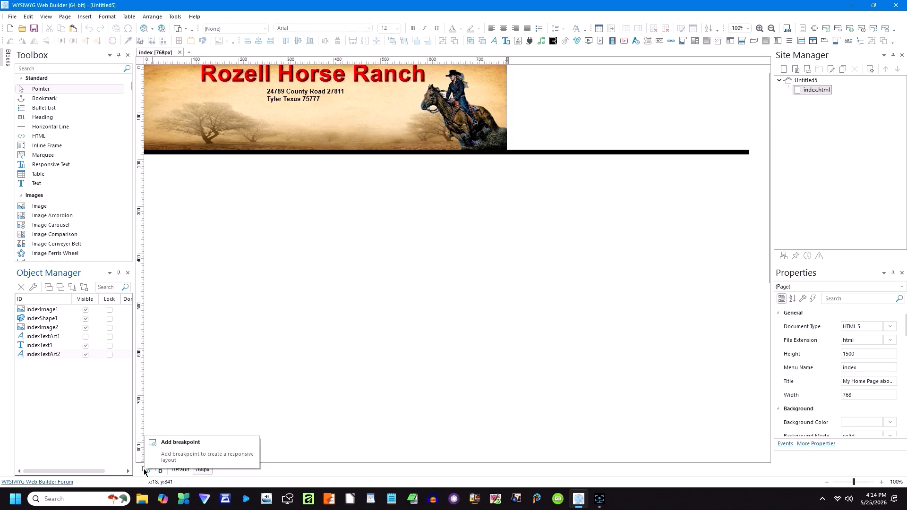
Step: Copy the black bar and hide the original in the 768px layout
{"action": "left_click", "coordinate": [689, 154]}
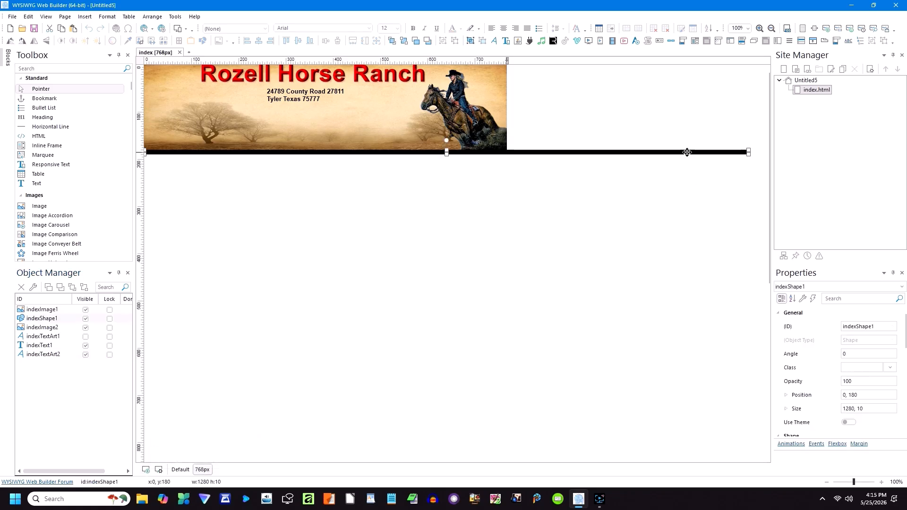
{"action": "right_click", "coordinate": [684, 153]}
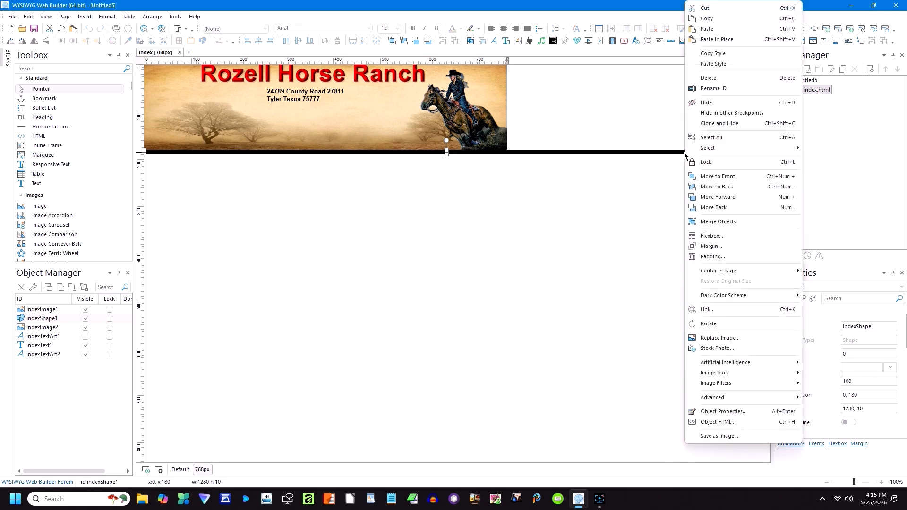
{"action": "left_click", "coordinate": [711, 20]}
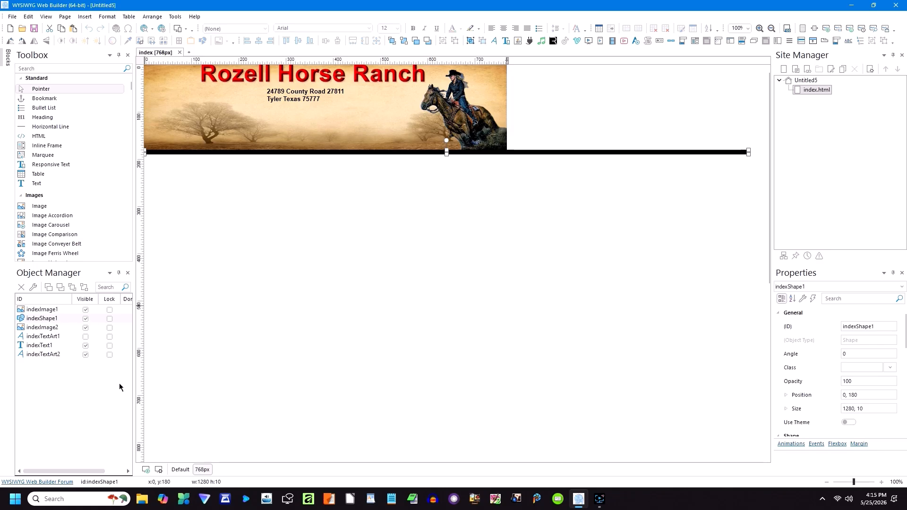
{"action": "left_click", "coordinate": [180, 470]}
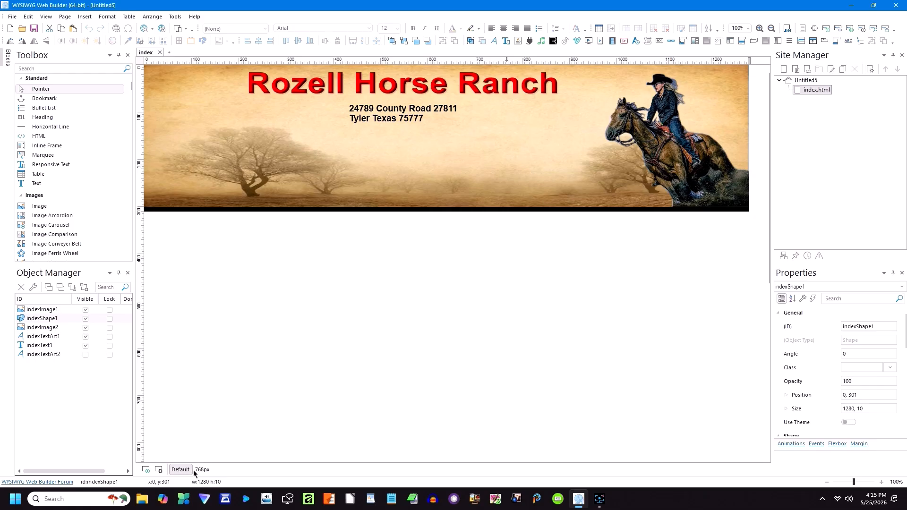
{"action": "left_click", "coordinate": [202, 469]}
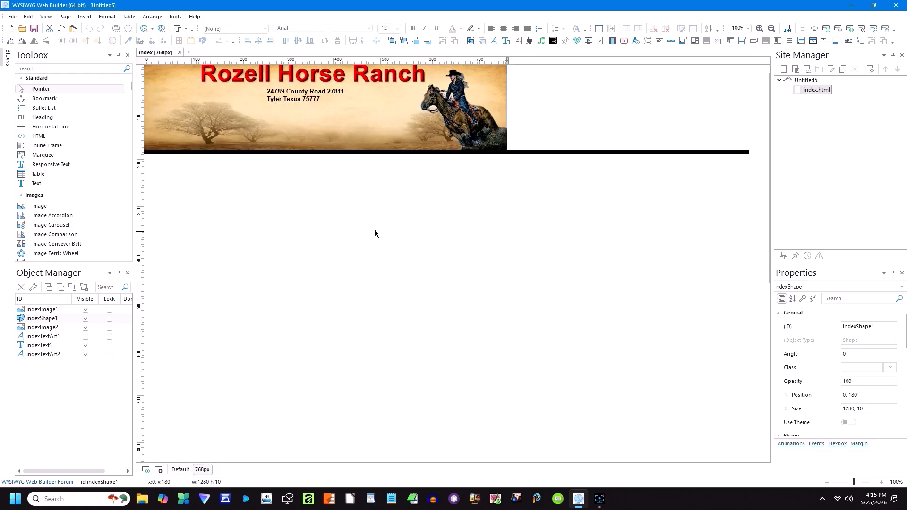
{"action": "left_click", "coordinate": [572, 152]}
{"action": "left_click", "coordinate": [85, 319]}
Step: Paste the bar and fit it to 768 × 10 at 0, 180 under the banner
{"action": "right_click", "coordinate": [200, 200]}
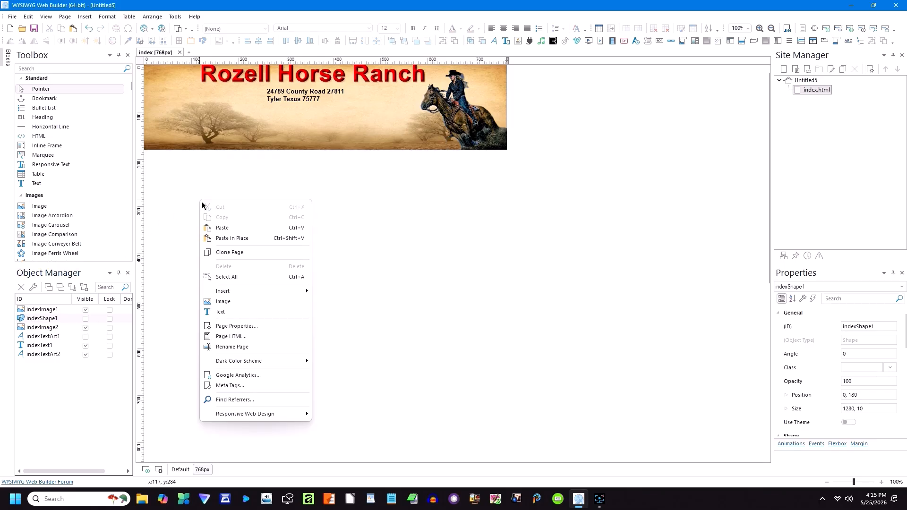
{"action": "left_click", "coordinate": [222, 227]}
{"action": "left_click_drag", "start_coordinate": [252, 229], "coordinate": [169, 172]}
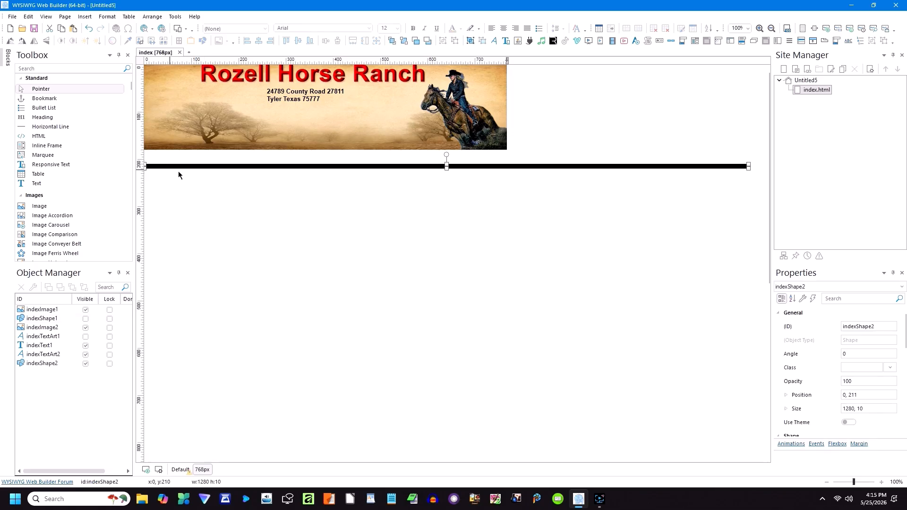
{"action": "left_click_drag", "start_coordinate": [747, 165], "coordinate": [508, 189]}
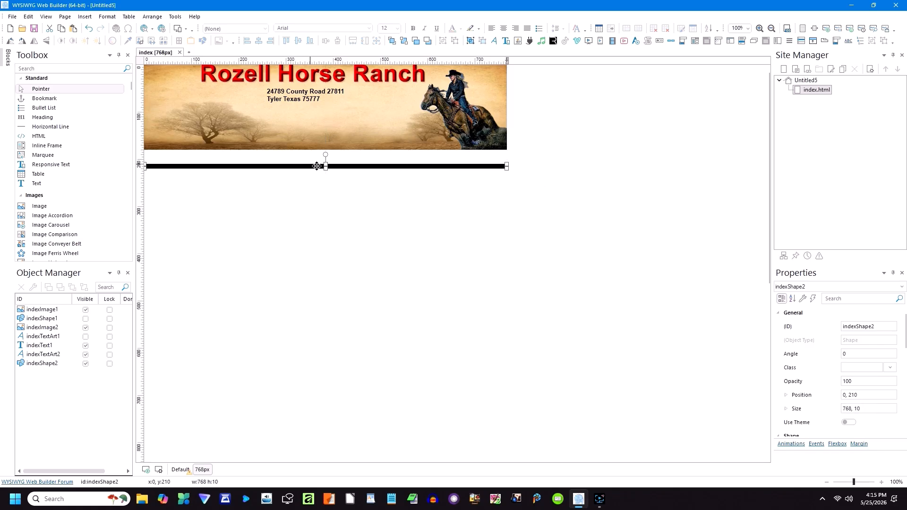
{"action": "left_click_drag", "start_coordinate": [346, 164], "coordinate": [346, 150]}
{"action": "left_click", "coordinate": [322, 202]}
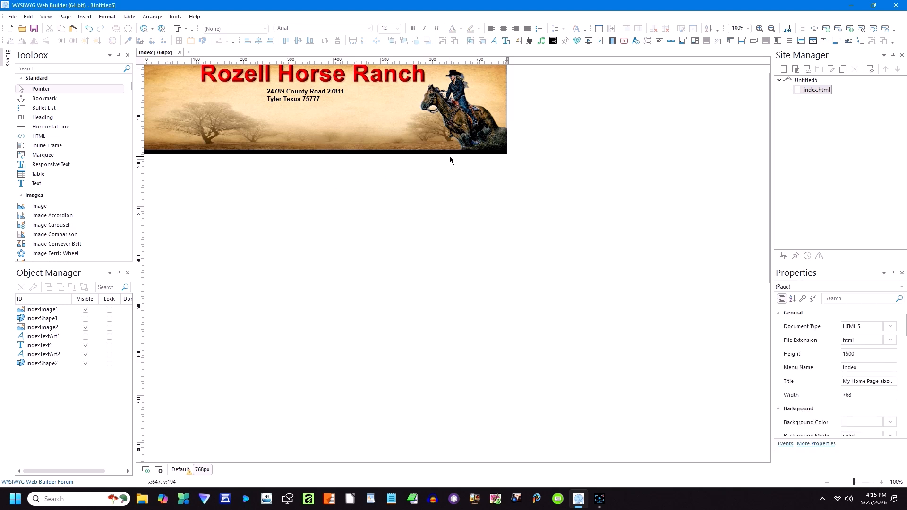
{"action": "left_click", "coordinate": [438, 152]}
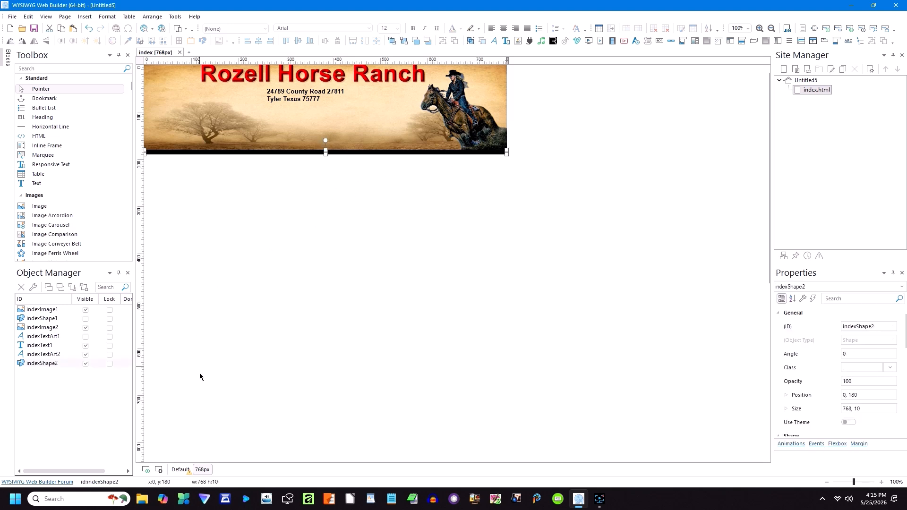
Step: Hide the new 768px bar in the Default layout
{"action": "left_click", "coordinate": [179, 469]}
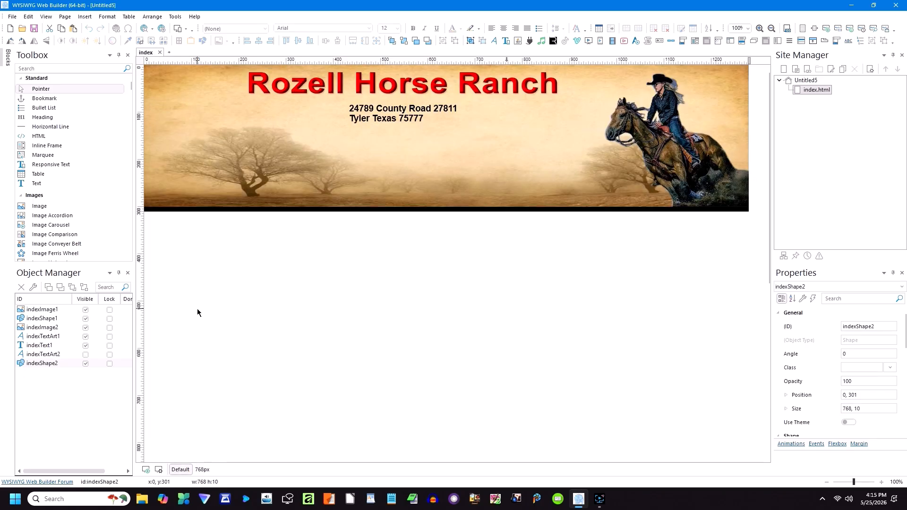
{"action": "left_click", "coordinate": [85, 364]}
{"action": "left_click", "coordinate": [243, 376]}
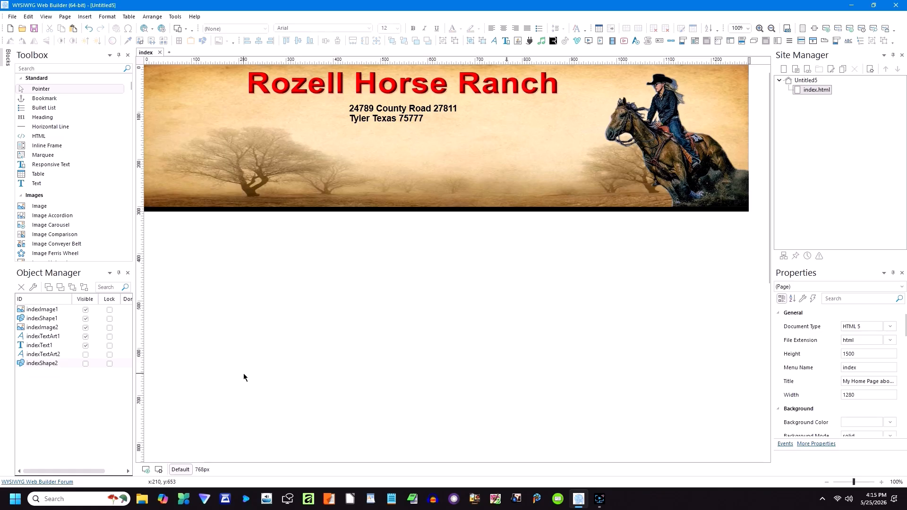
{"action": "left_click", "coordinate": [202, 470]}
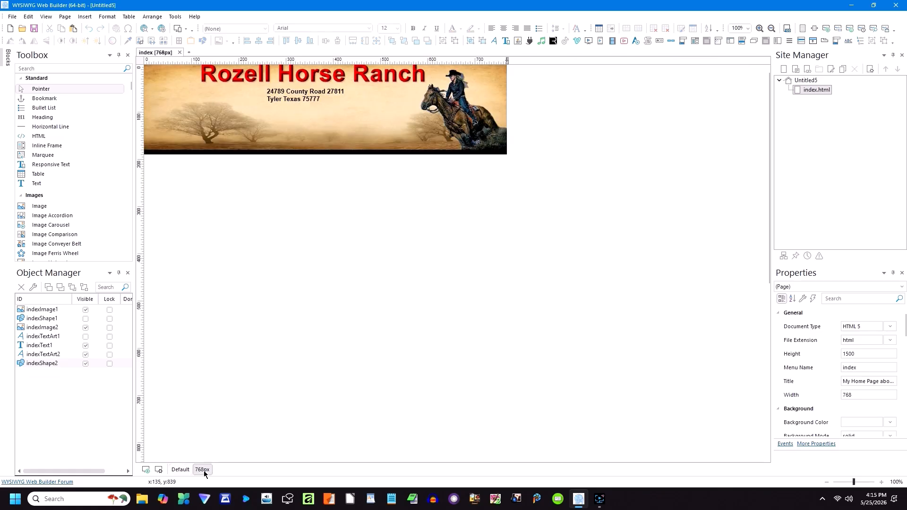
Step: Add a 320px breakpoint and move the ranch title off the narrow banner
{"action": "left_click", "coordinate": [146, 471]}
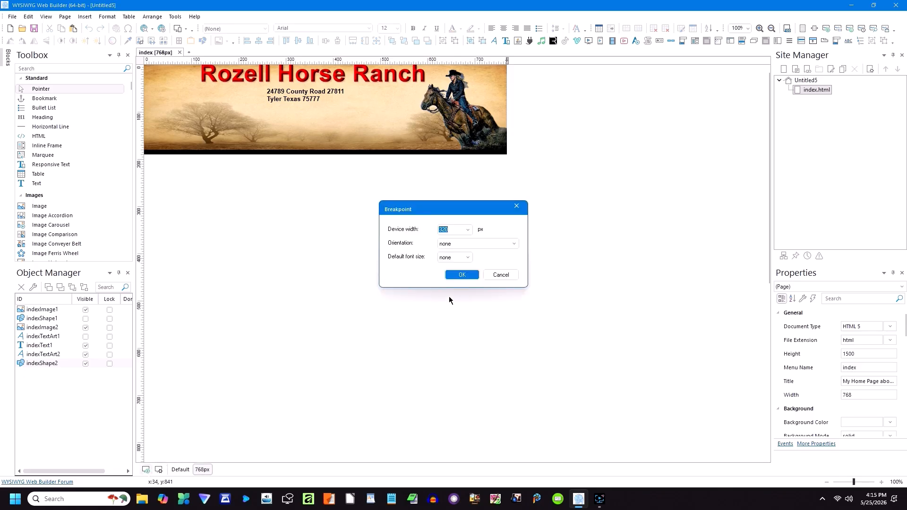
{"action": "left_click", "coordinate": [462, 275]}
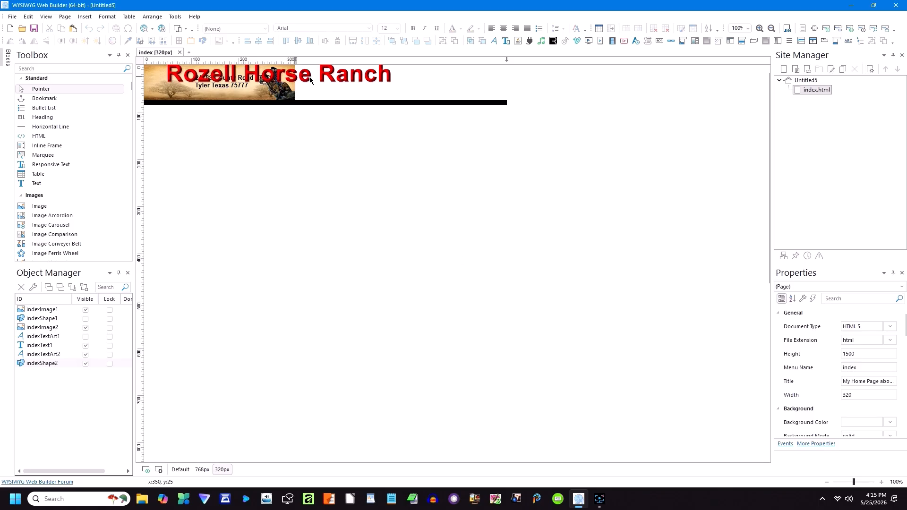
{"action": "left_click_drag", "start_coordinate": [310, 78], "coordinate": [470, 80]}
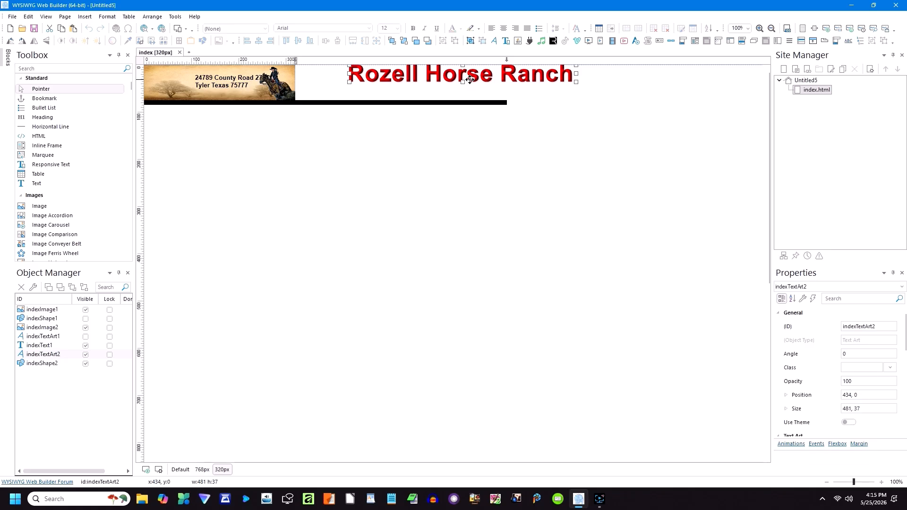
{"action": "left_click_drag", "start_coordinate": [470, 79], "coordinate": [469, 80]}
Step: Compare the layouts, then move the black bar out of the 320px header
{"action": "left_click", "coordinate": [203, 470]}
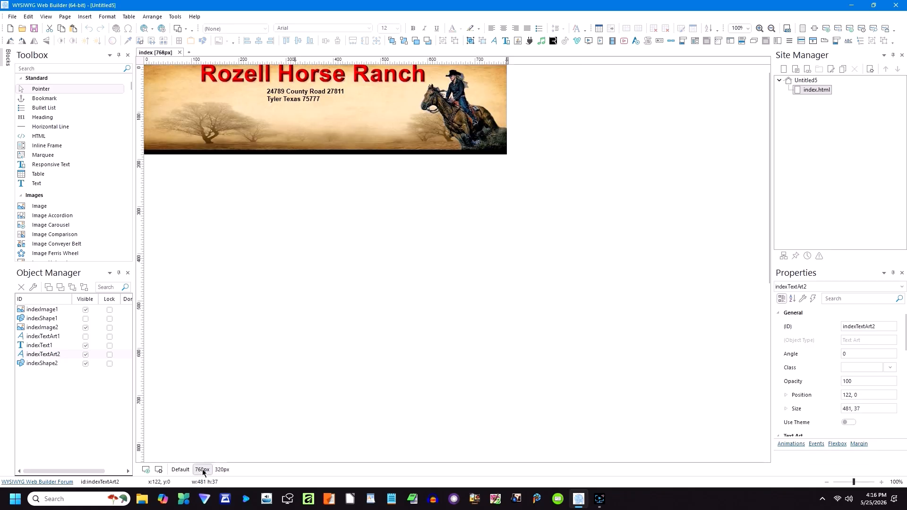
{"action": "left_click", "coordinate": [180, 469]}
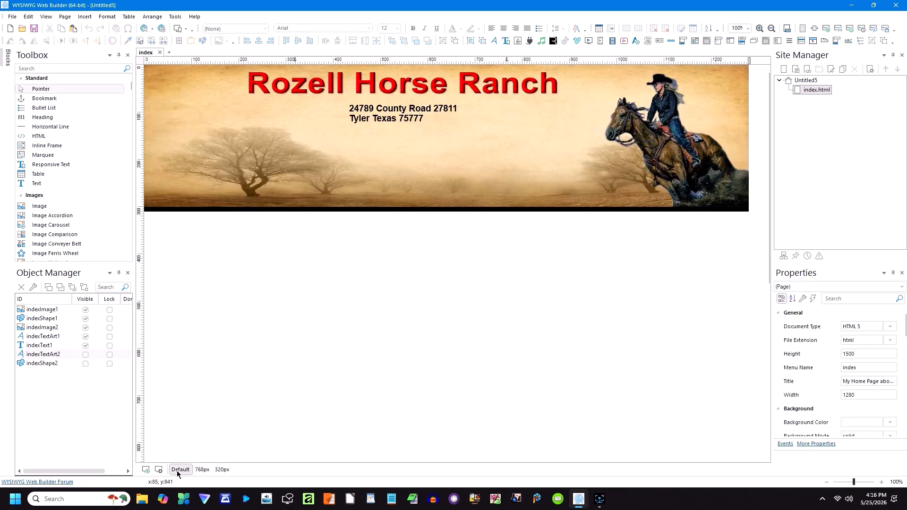
{"action": "left_click", "coordinate": [206, 469]}
{"action": "left_click", "coordinate": [221, 469]}
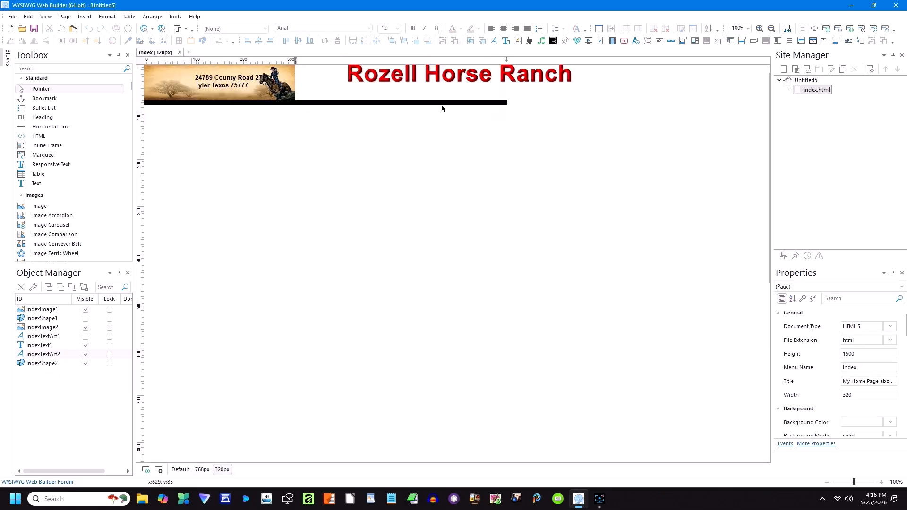
{"action": "left_click_drag", "start_coordinate": [419, 102], "coordinate": [561, 125]}
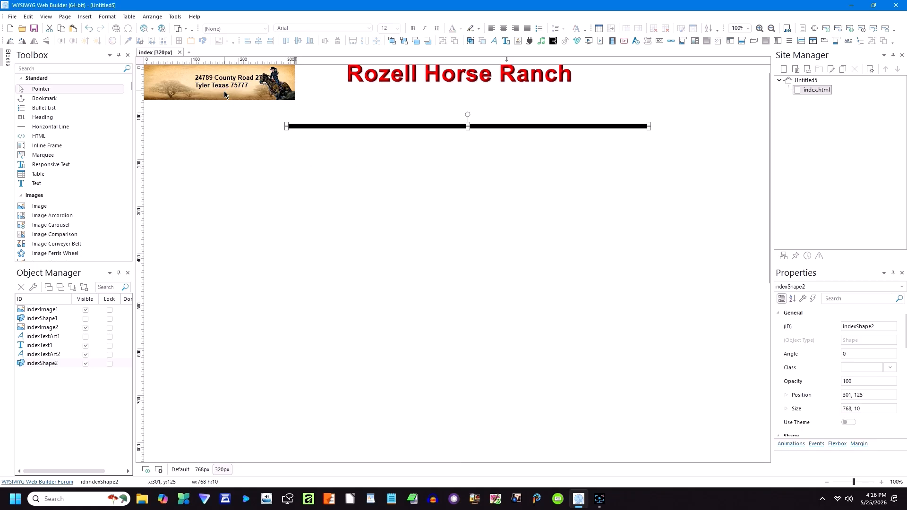
Step: Place the address text on the banner image at position 61, 21
{"action": "left_click_drag", "start_coordinate": [220, 87], "coordinate": [193, 87]}
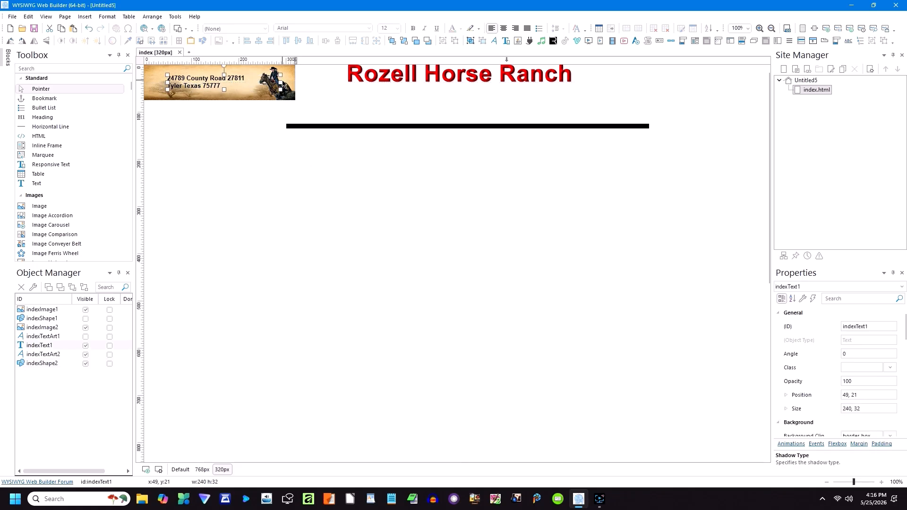
{"action": "left_click_drag", "start_coordinate": [205, 83], "coordinate": [211, 83]}
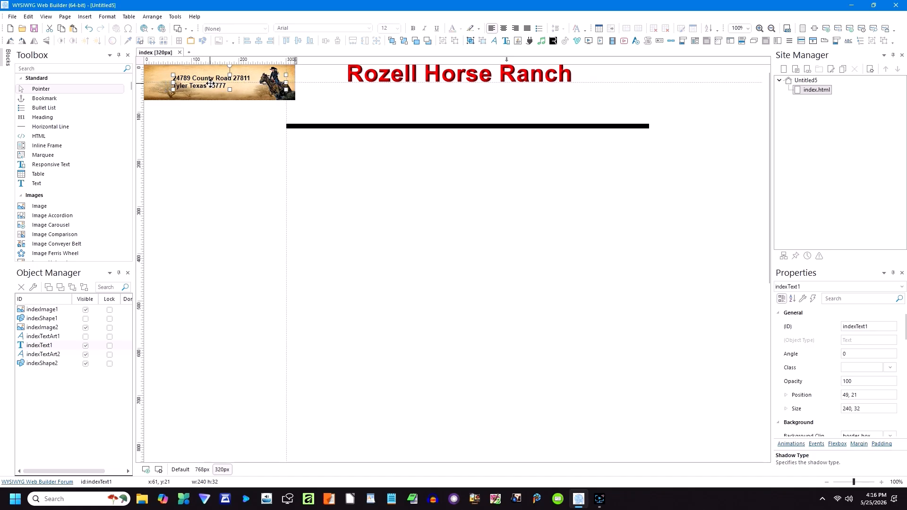
{"action": "left_click", "coordinate": [219, 126]}
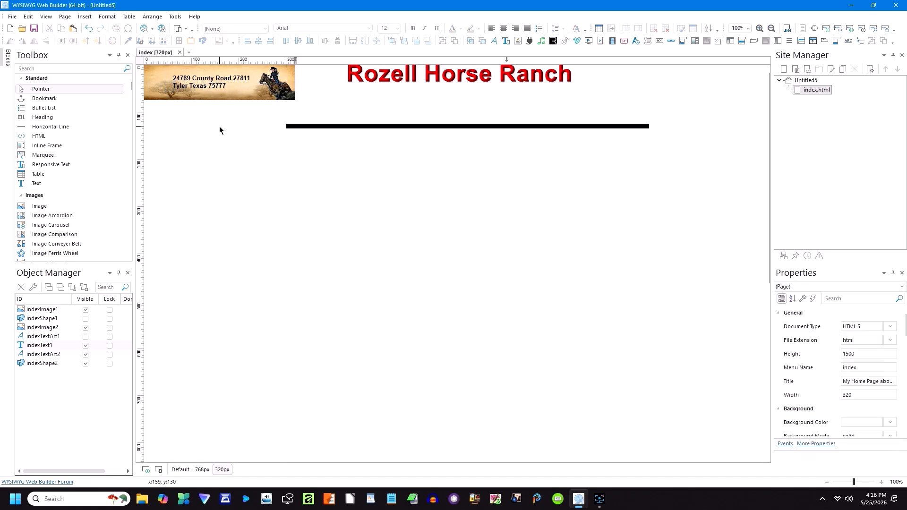
{"action": "left_click", "coordinate": [384, 126]}
Step: Copy the long black bar and hide the original in the 320px layout
{"action": "right_click", "coordinate": [384, 126]}
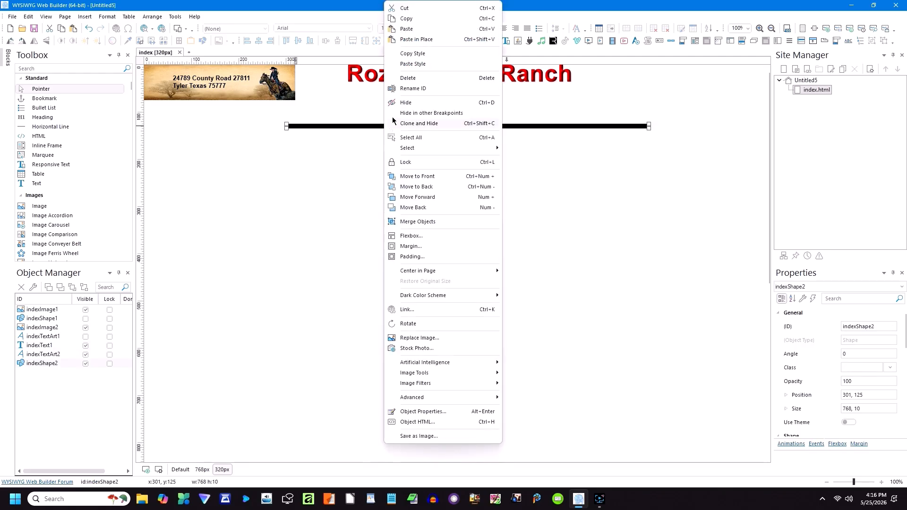
{"action": "left_click", "coordinate": [410, 19]}
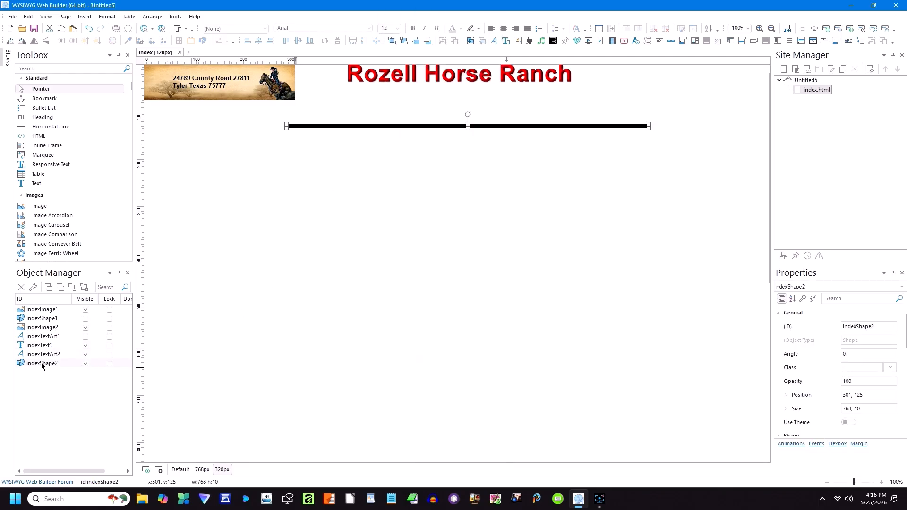
{"action": "left_click", "coordinate": [86, 363]}
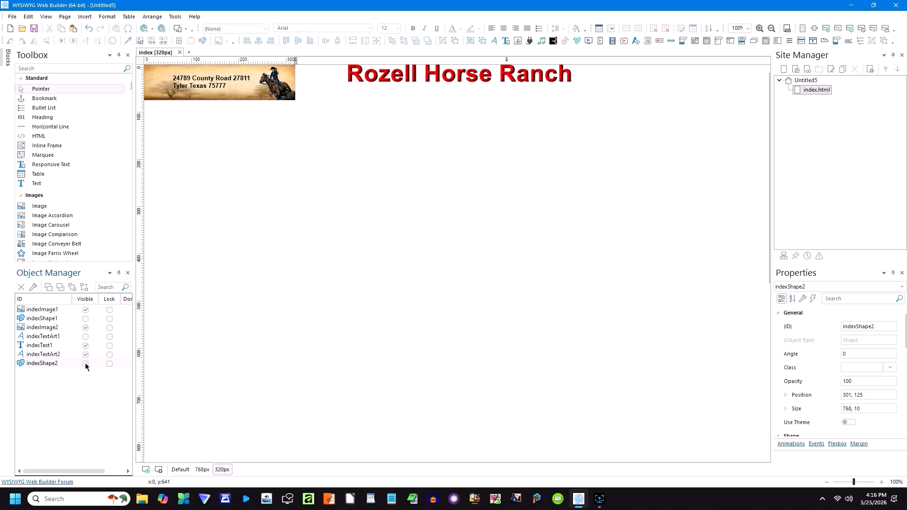
Step: Paste the bar as indexShape3 and fit it to 319 × 10 at 1, 75
{"action": "right_click", "coordinate": [372, 169]}
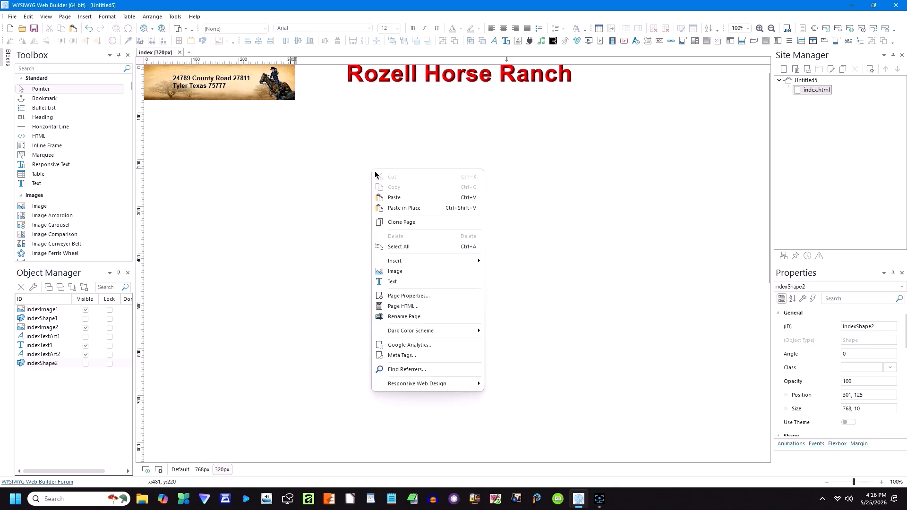
{"action": "left_click", "coordinate": [391, 197]}
{"action": "left_click_drag", "start_coordinate": [444, 199], "coordinate": [354, 189]}
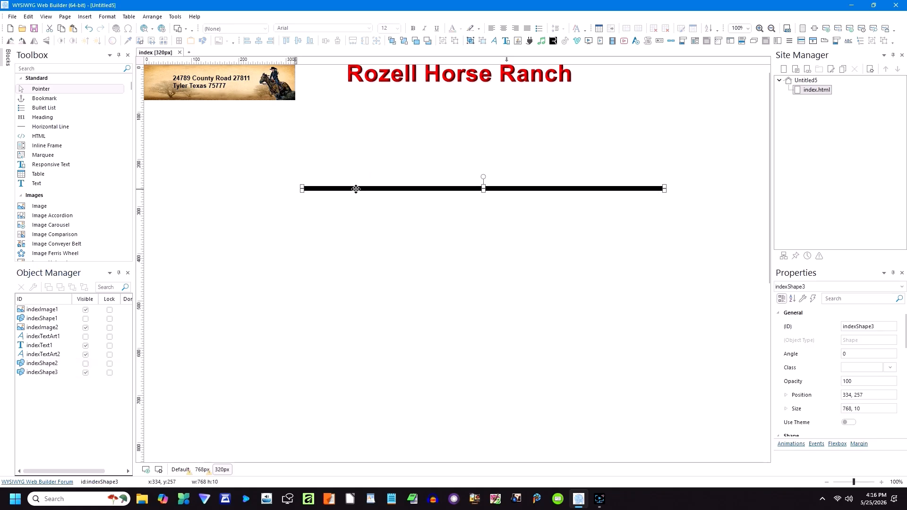
{"action": "left_click_drag", "start_coordinate": [663, 189], "coordinate": [296, 103]}
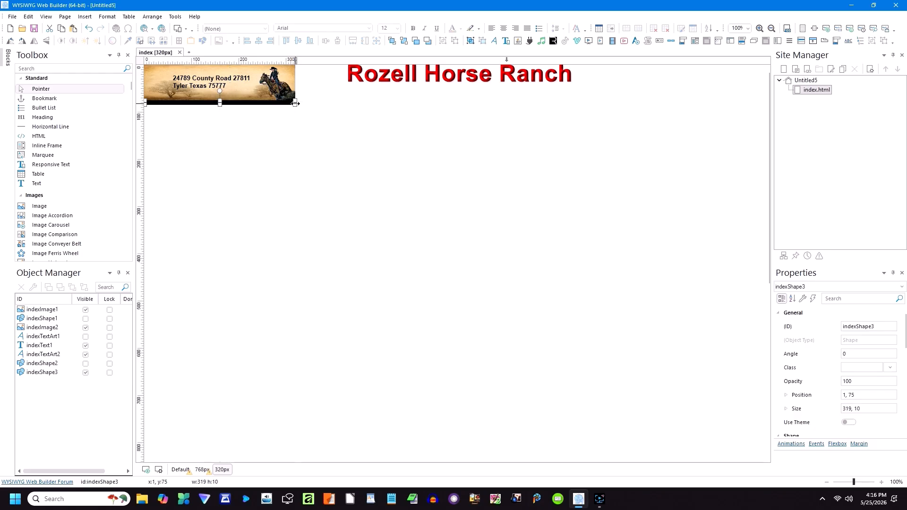
{"action": "left_click", "coordinate": [315, 137]}
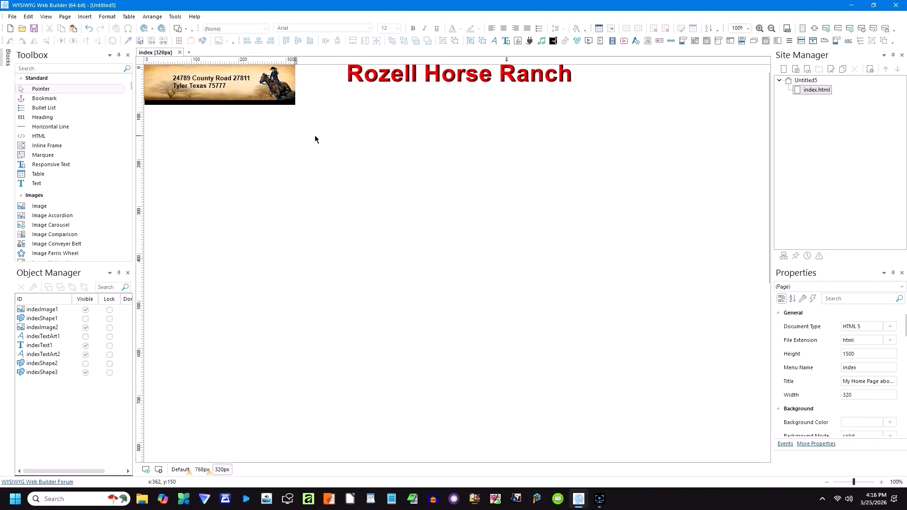
{"action": "left_click", "coordinate": [275, 102]}
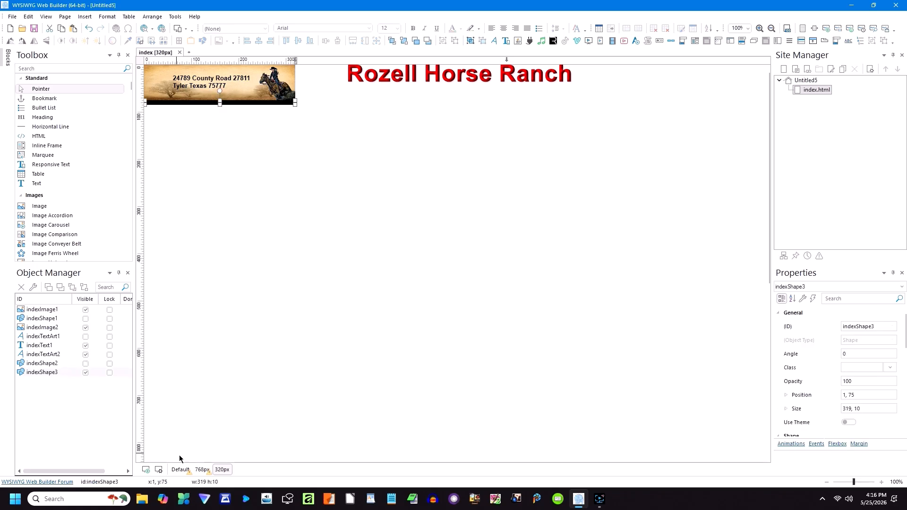
Step: Hide the new 320px bar in the 768px layout and check the other layouts
{"action": "left_click", "coordinate": [202, 469]}
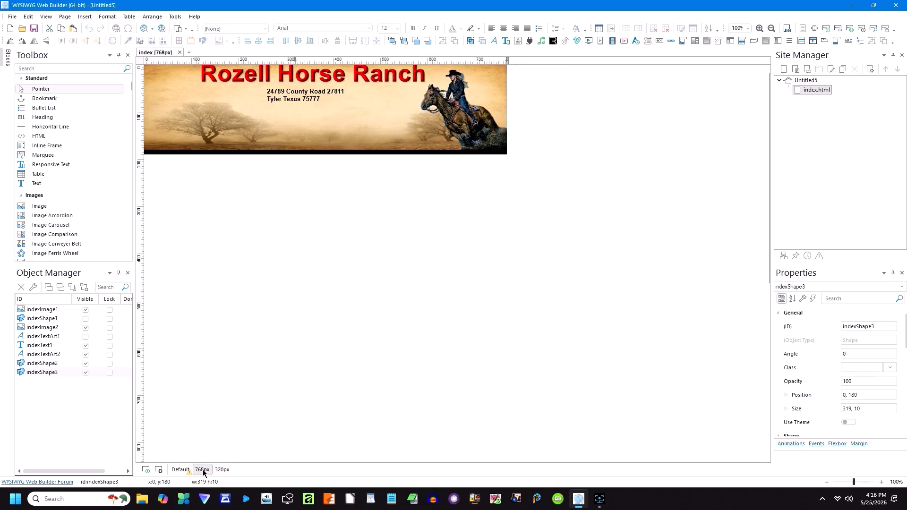
{"action": "left_click", "coordinate": [86, 372]}
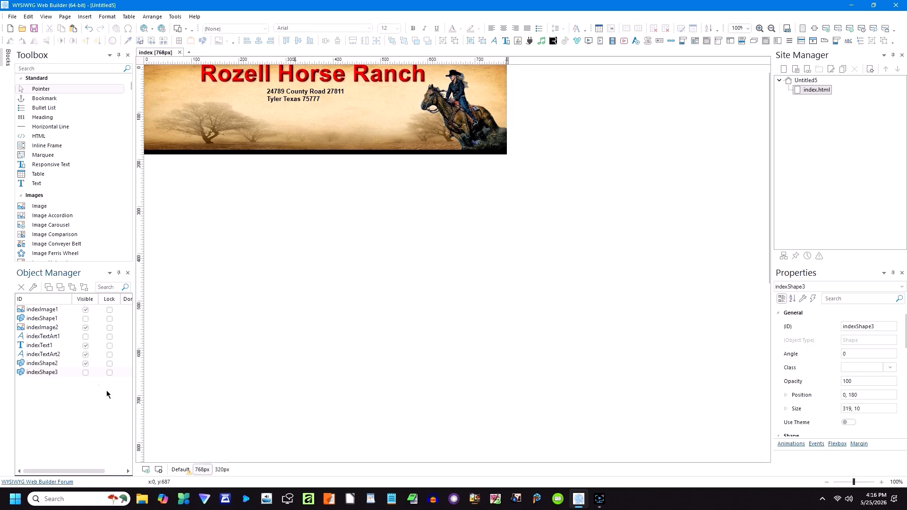
{"action": "left_click", "coordinate": [180, 470]}
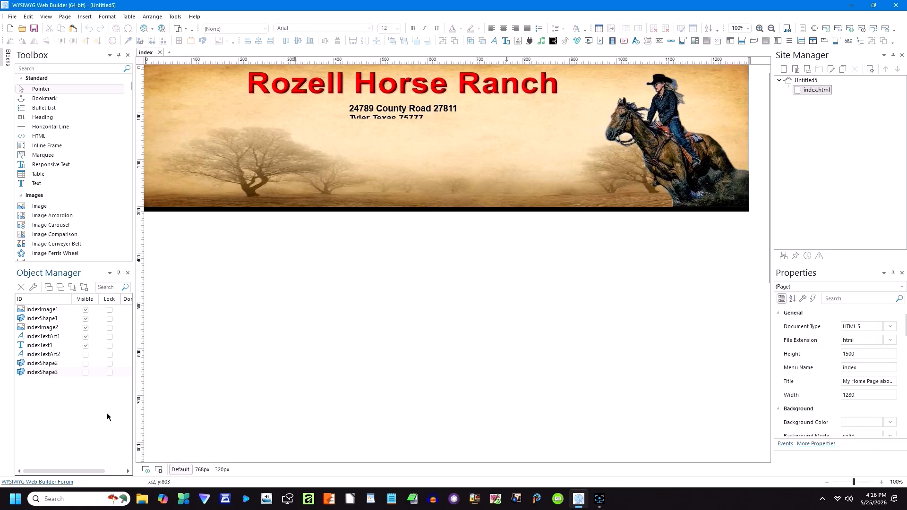
{"action": "left_click", "coordinate": [375, 119]}
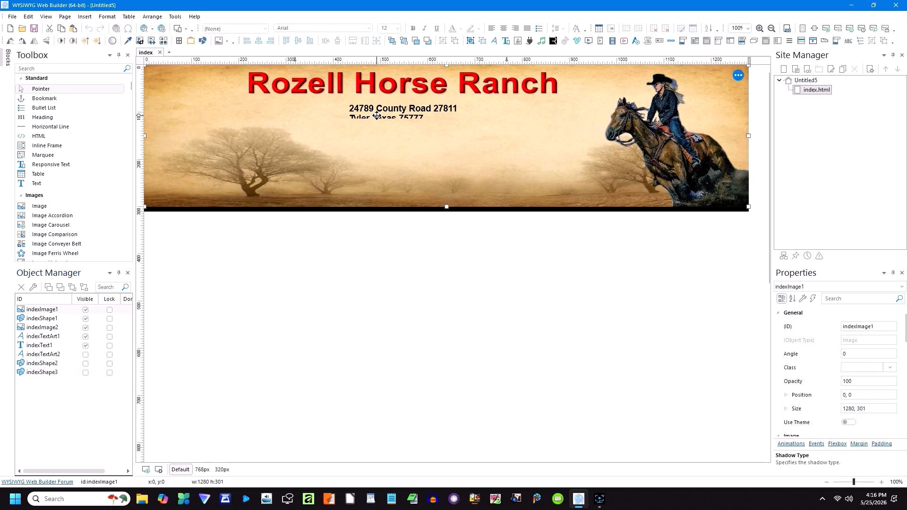
{"action": "left_click", "coordinate": [376, 116]}
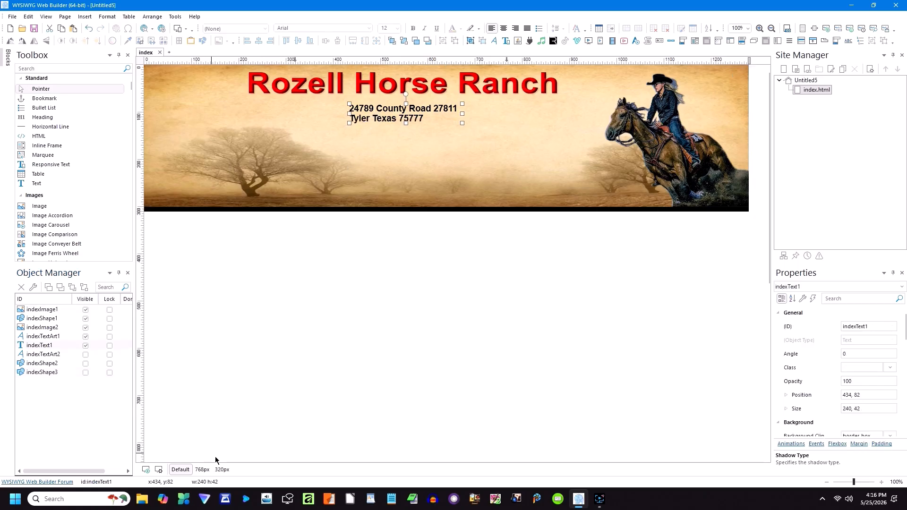
{"action": "left_click", "coordinate": [222, 470]}
{"action": "left_click", "coordinate": [241, 102]}
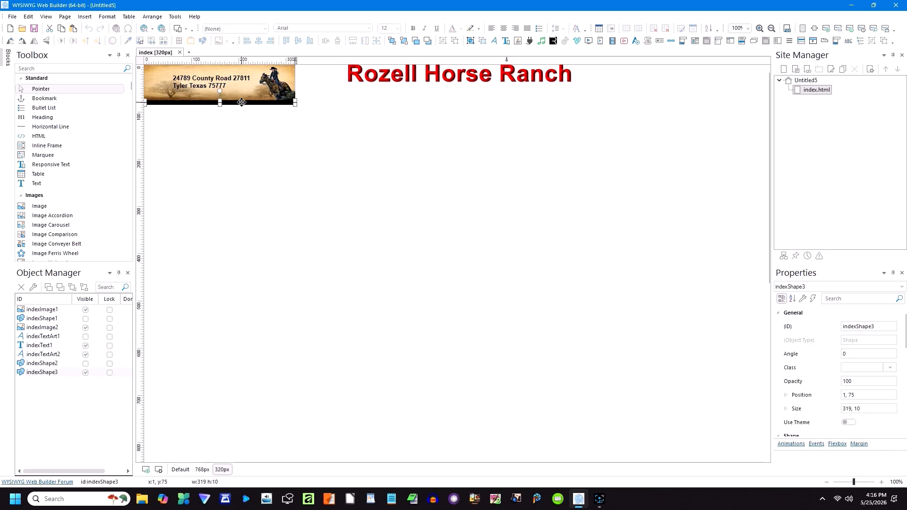
{"action": "left_click", "coordinate": [184, 470]}
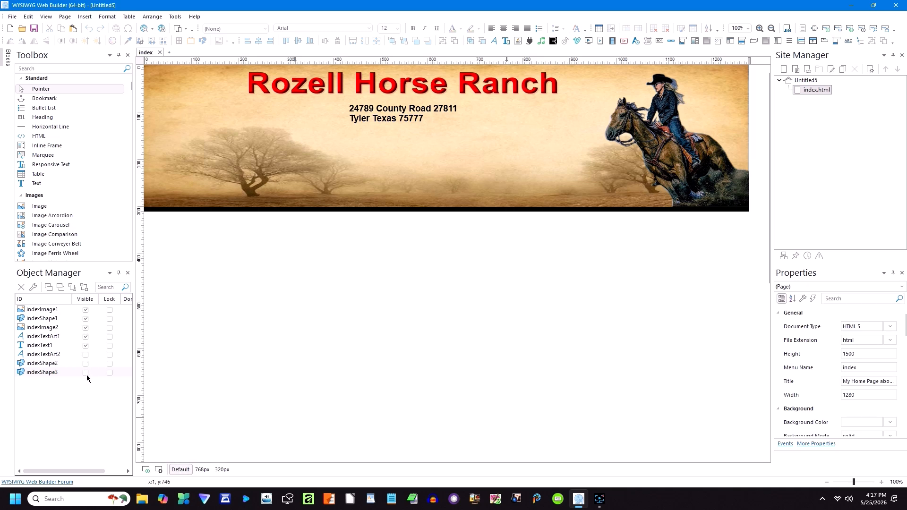
Step: In the 320px layout, shrink the Rozell Horse Ranch title to fit the narrow header image
{"action": "left_click", "coordinate": [202, 469]}
{"action": "left_click", "coordinate": [220, 471]}
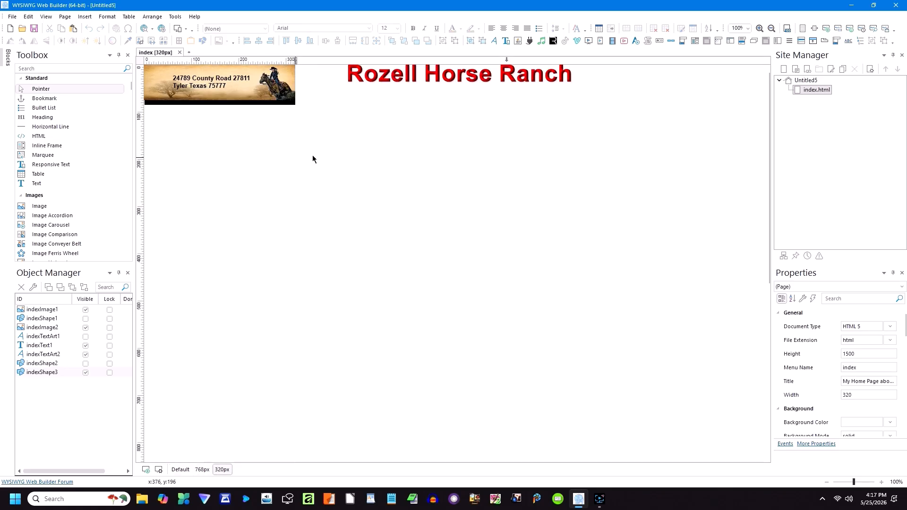
{"action": "left_click", "coordinate": [410, 80]}
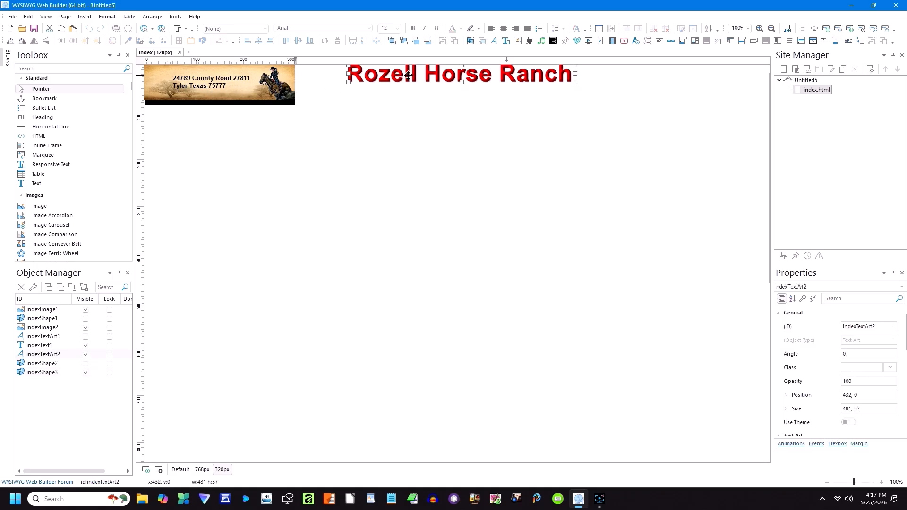
{"action": "left_click_drag", "start_coordinate": [576, 81], "coordinate": [235, 67]}
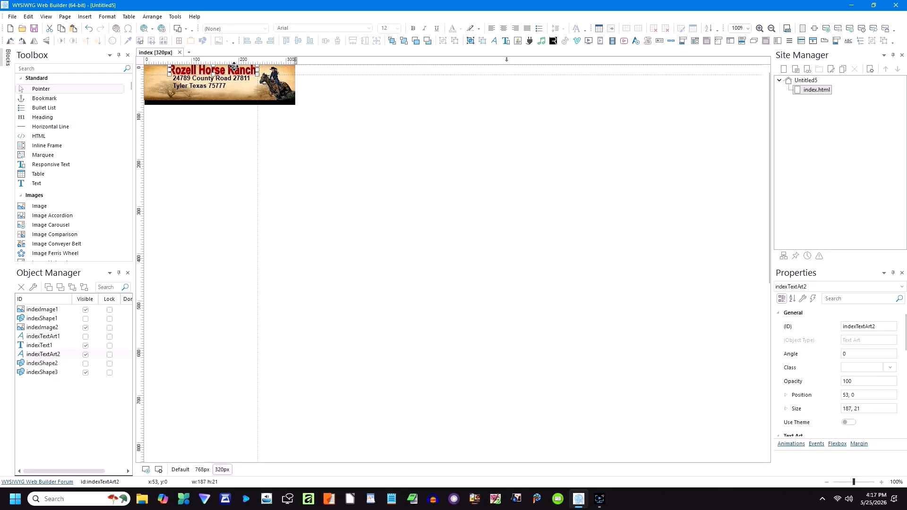
{"action": "left_click", "coordinate": [271, 130]}
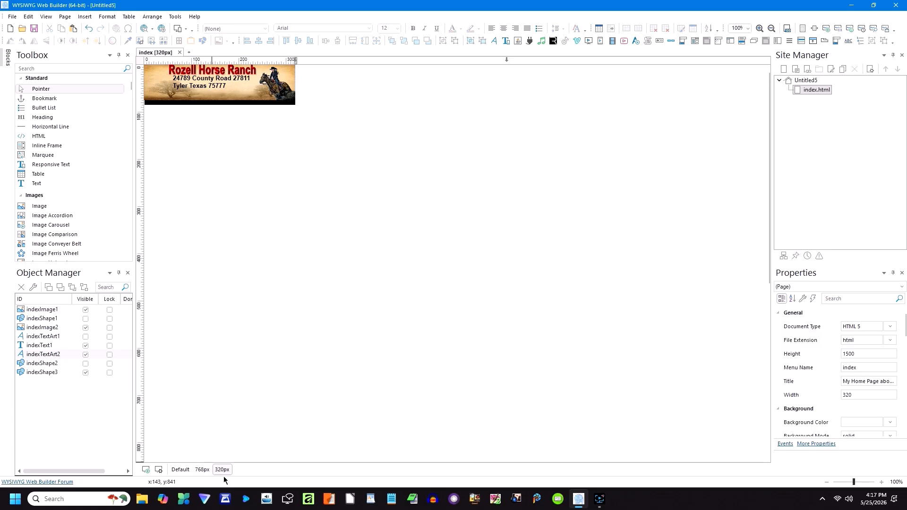
Step: In the 768px layout, enlarge the title to 454 × 36, then compare all three breakpoints
{"action": "left_click", "coordinate": [203, 469]}
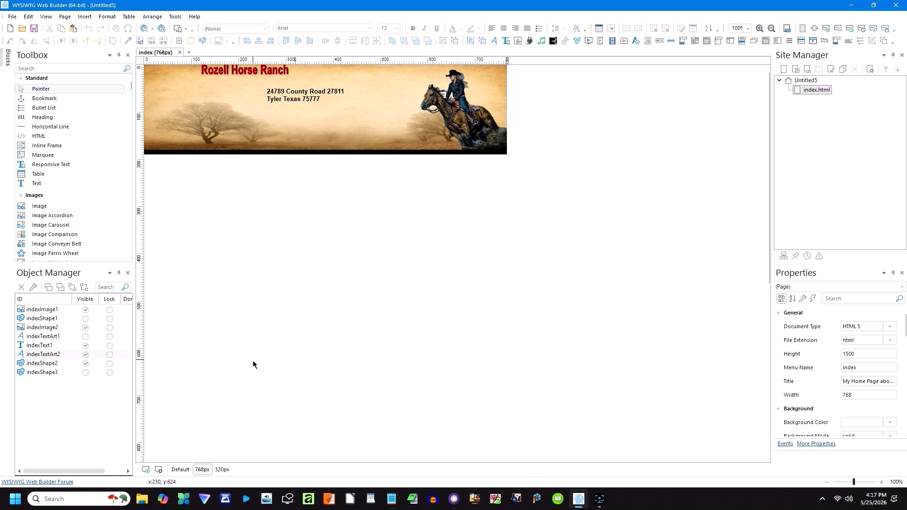
{"action": "left_click", "coordinate": [282, 73]}
{"action": "left_click_drag", "start_coordinate": [289, 75], "coordinate": [415, 81]}
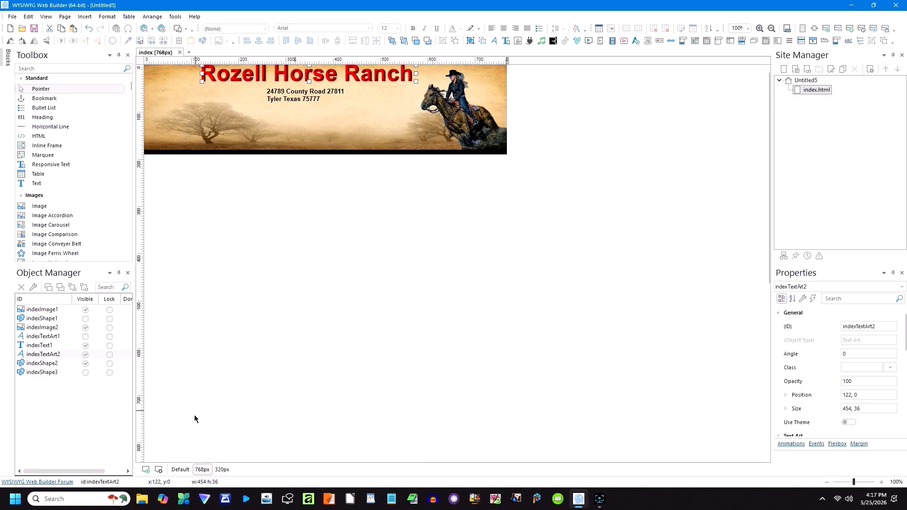
{"action": "left_click", "coordinate": [180, 469]}
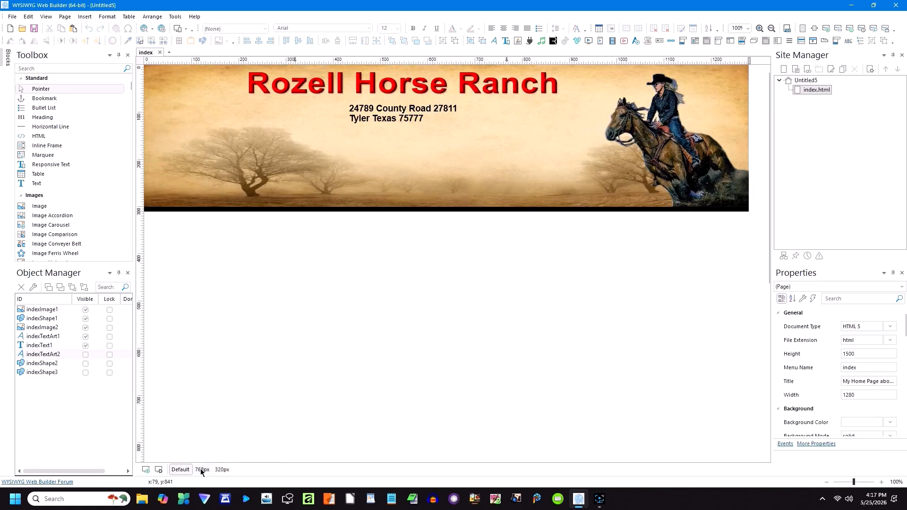
{"action": "left_click", "coordinate": [202, 469]}
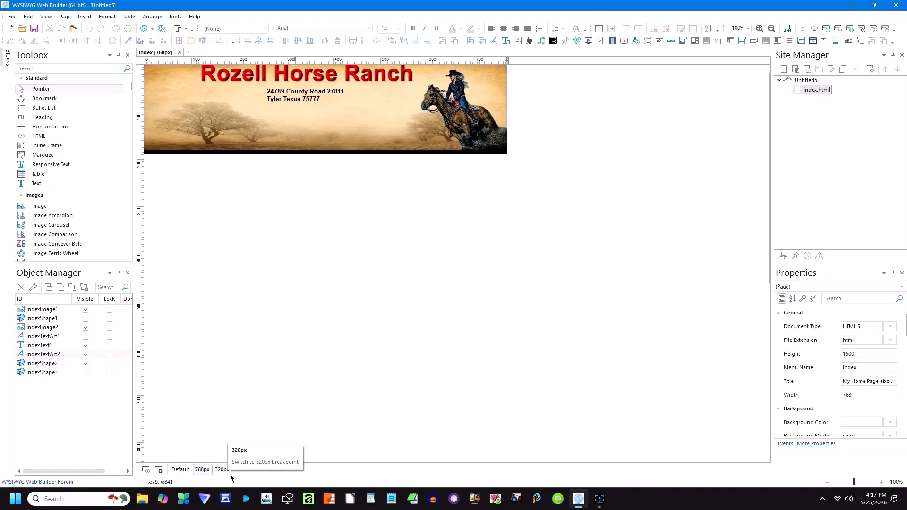
{"action": "left_click", "coordinate": [222, 468]}
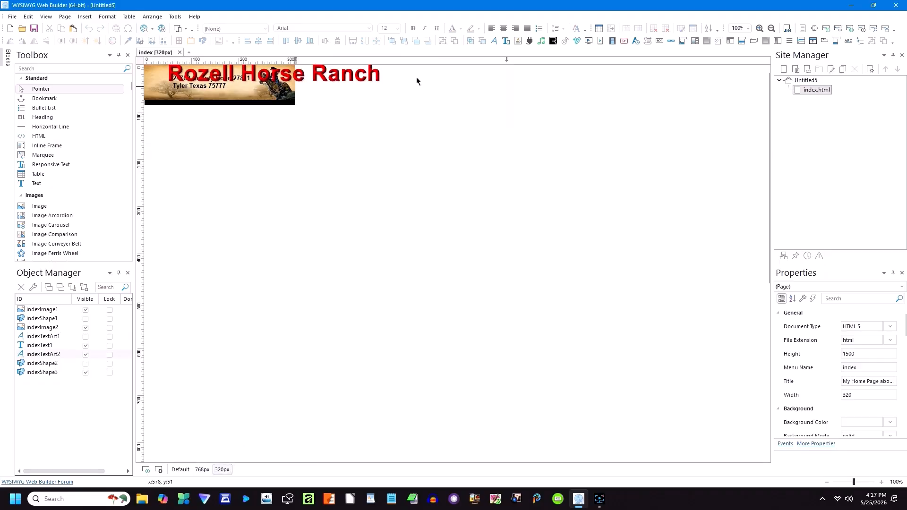
Step: At 320px, copy the title, hide the original, and paste a copy resized to 221 × 21 at the banner top
{"action": "left_click", "coordinate": [358, 77]}
{"action": "right_click", "coordinate": [359, 77]}
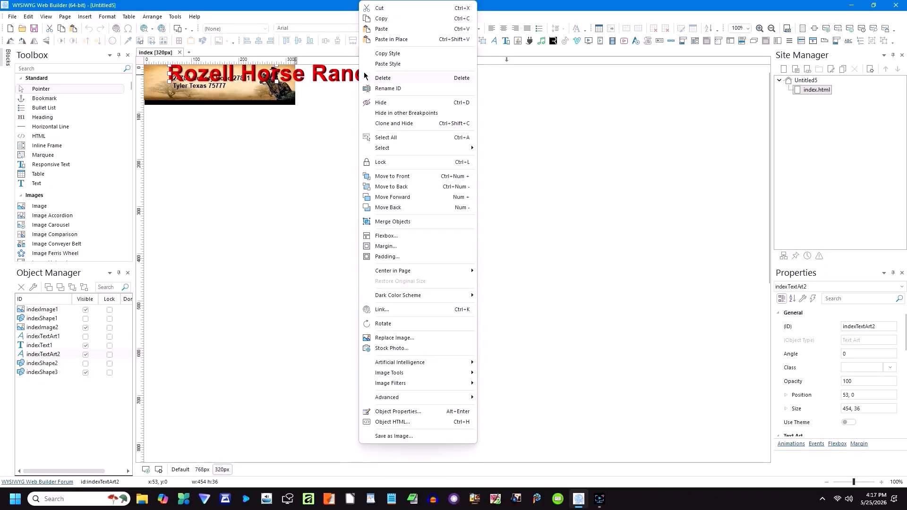
{"action": "left_click", "coordinate": [380, 22]}
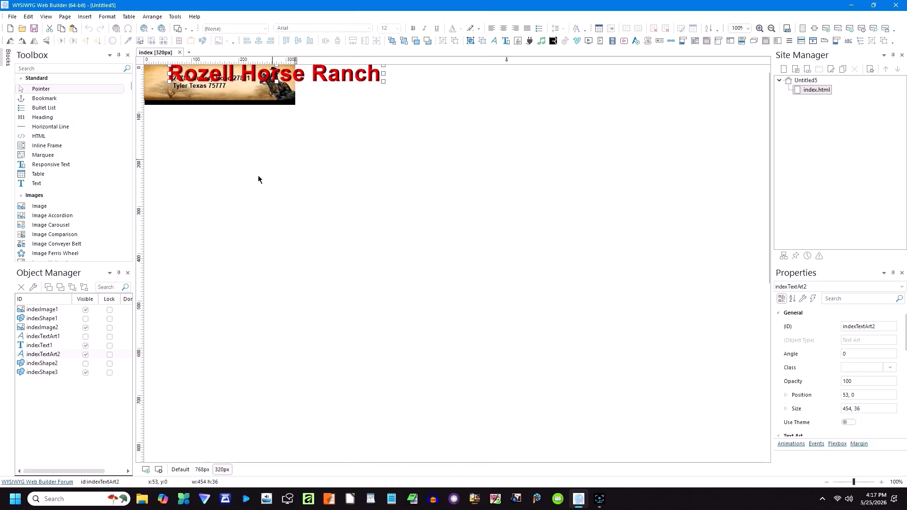
{"action": "left_click", "coordinate": [85, 355]}
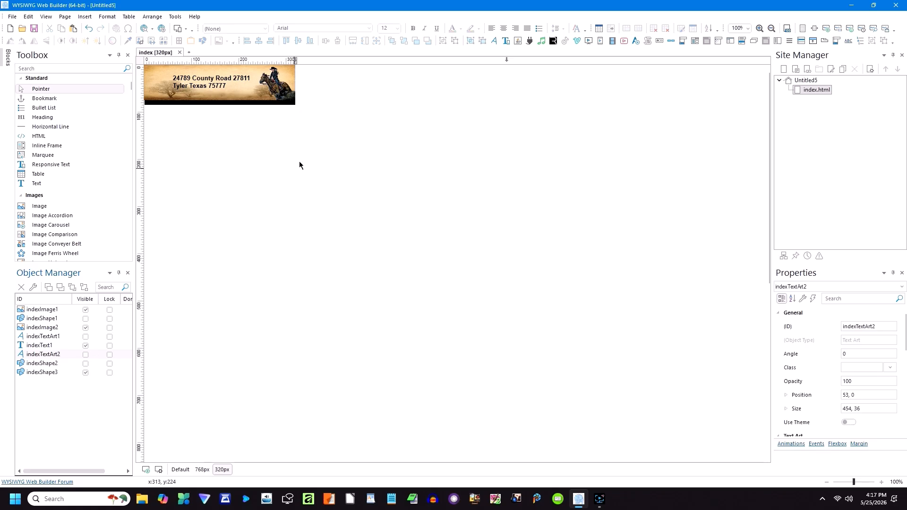
{"action": "right_click", "coordinate": [243, 137]}
{"action": "left_click", "coordinate": [270, 166]}
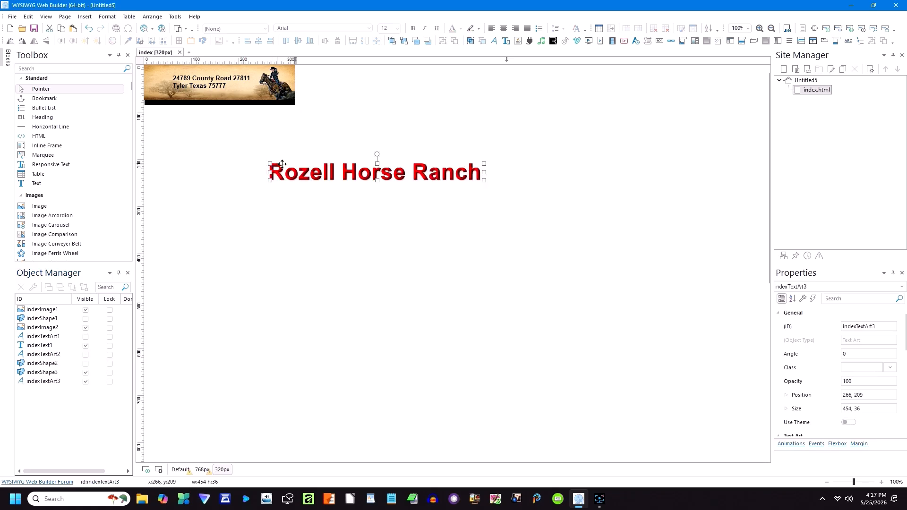
{"action": "left_click_drag", "start_coordinate": [427, 172], "coordinate": [254, 84]}
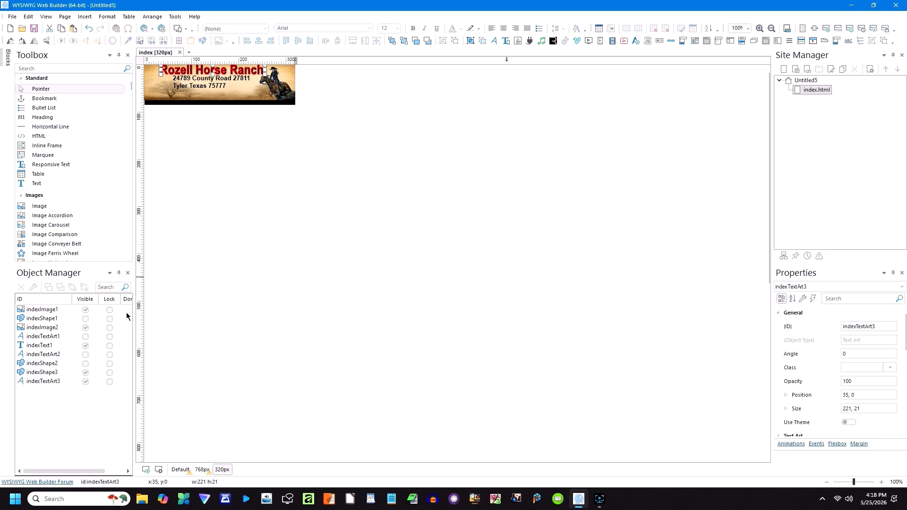
Step: In the 768px layout, move the small title below the banner and untick its Visible box
{"action": "left_click", "coordinate": [202, 469]}
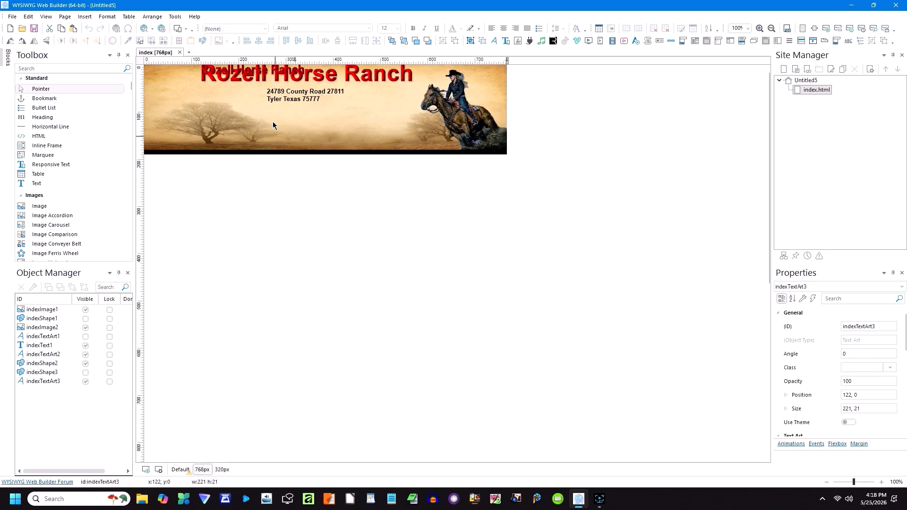
{"action": "left_click_drag", "start_coordinate": [226, 70], "coordinate": [214, 196]}
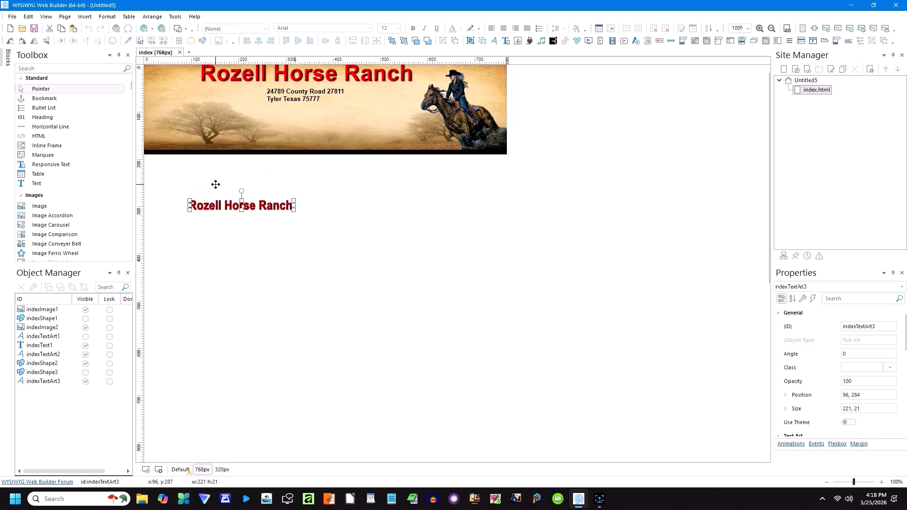
{"action": "left_click", "coordinate": [258, 232]}
{"action": "left_click", "coordinate": [243, 208]}
{"action": "left_click", "coordinate": [85, 382]}
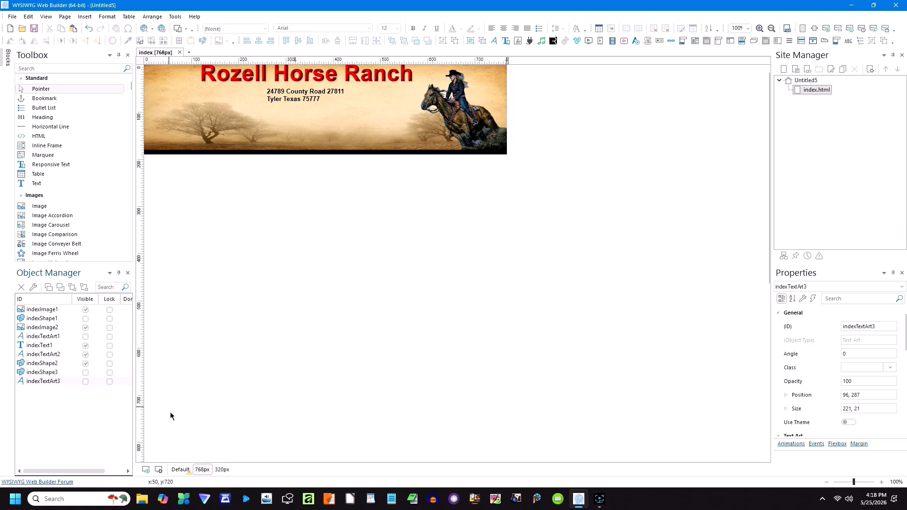
{"action": "left_click", "coordinate": [180, 470]}
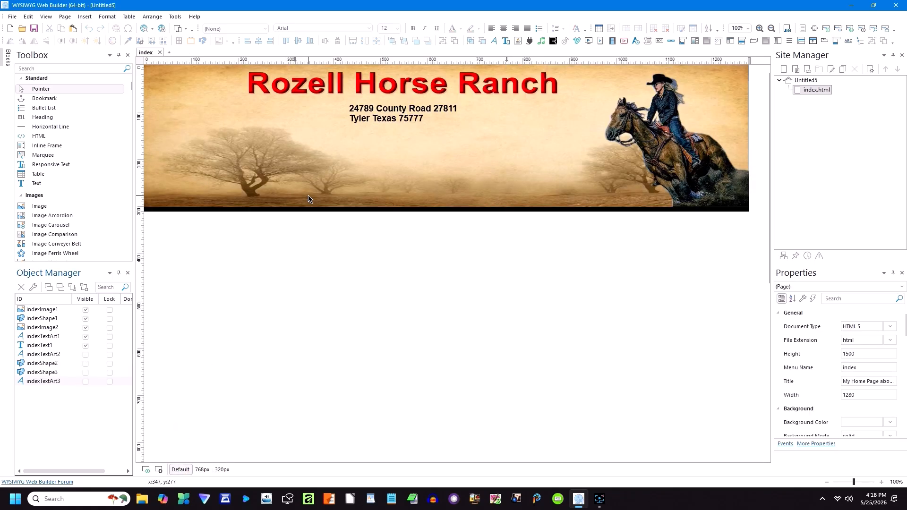
Step: Compare the ranch header and its small title across the 320px, default and 768px layouts
{"action": "left_click", "coordinate": [215, 469]}
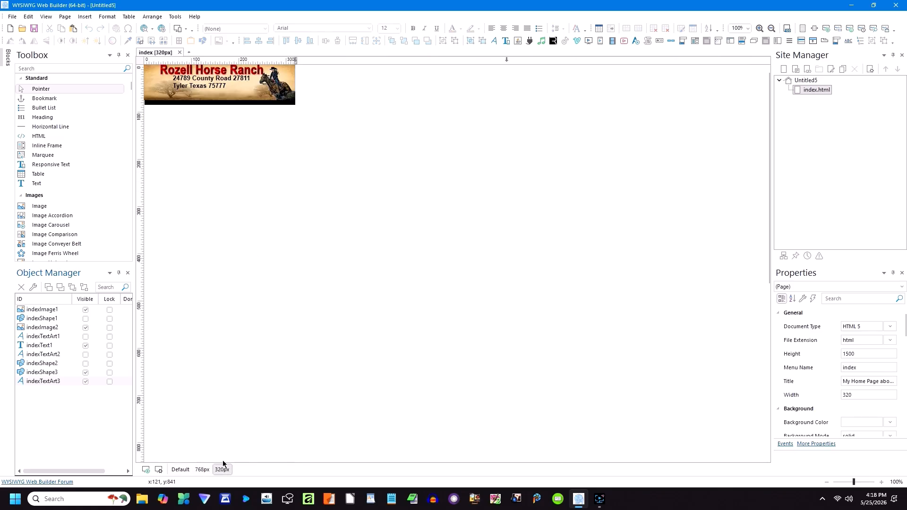
{"action": "left_click", "coordinate": [206, 71]}
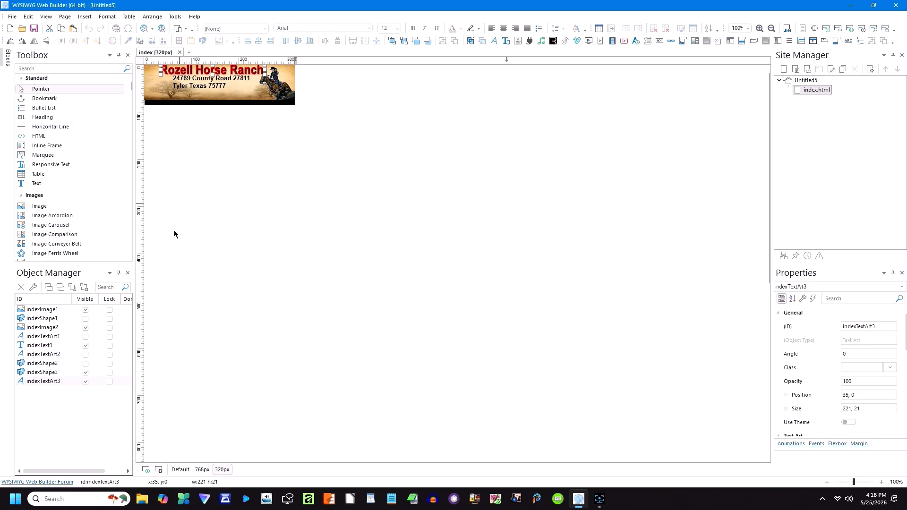
{"action": "left_click", "coordinate": [180, 470]}
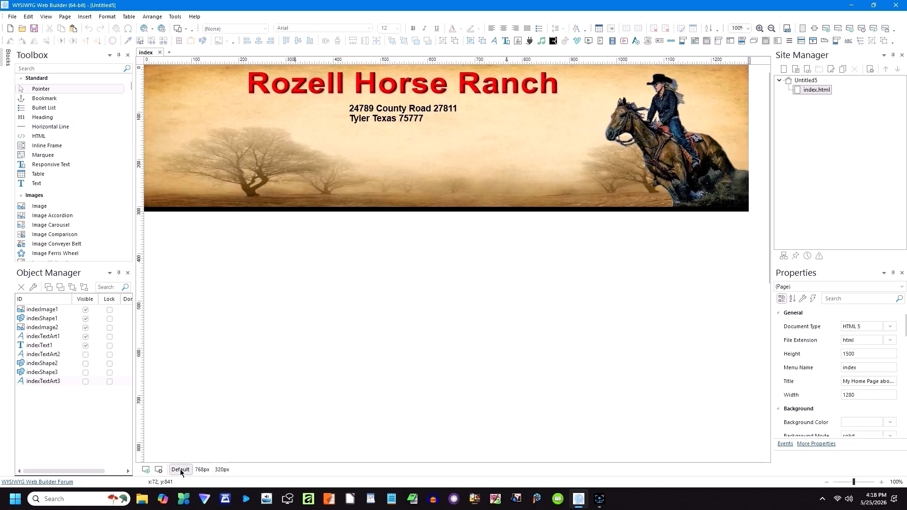
{"action": "left_click", "coordinate": [202, 469]}
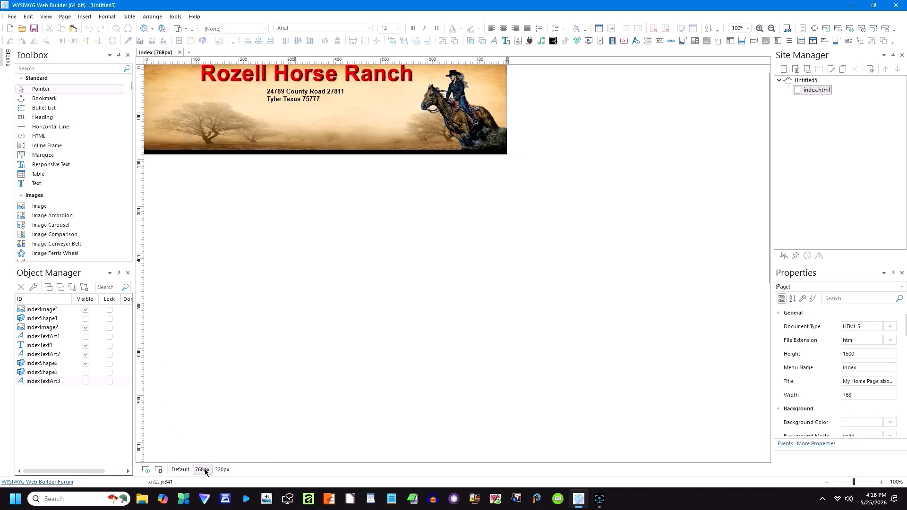
{"action": "left_click", "coordinate": [221, 469]}
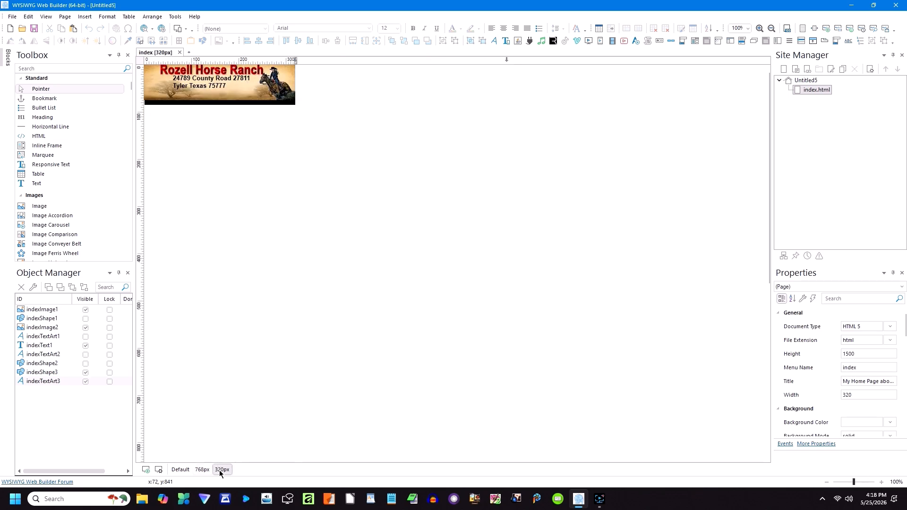
{"action": "left_click", "coordinate": [184, 469]}
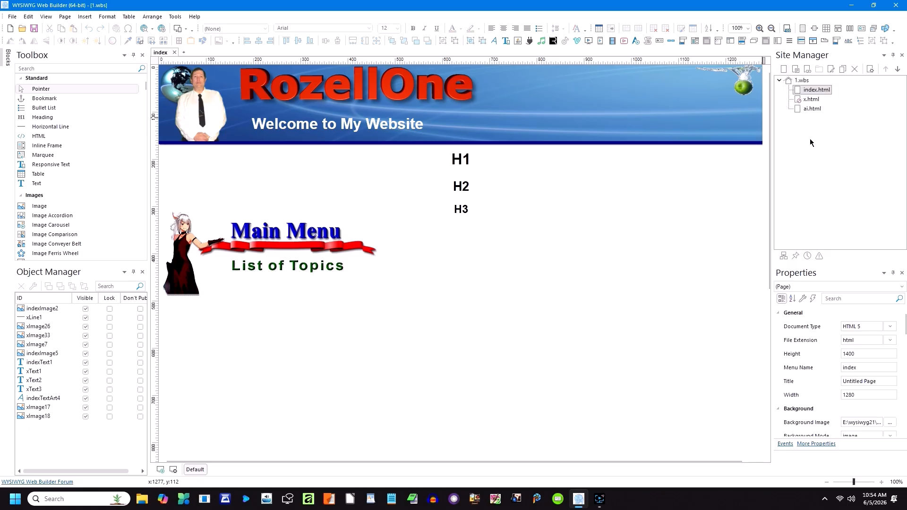
Step: Open page x and review its Page Properties, closing with OK and changing nothing
{"action": "double_click", "coordinate": [807, 100]}
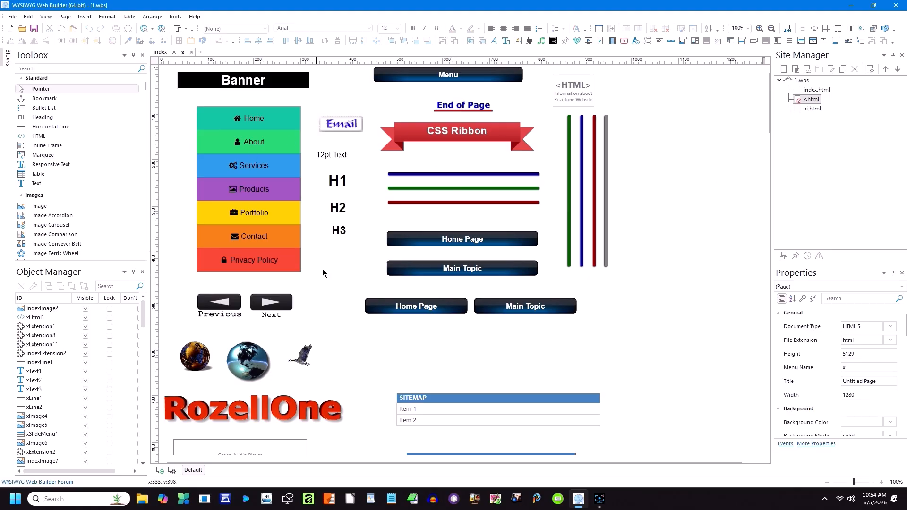
{"action": "right_click", "coordinate": [649, 195]}
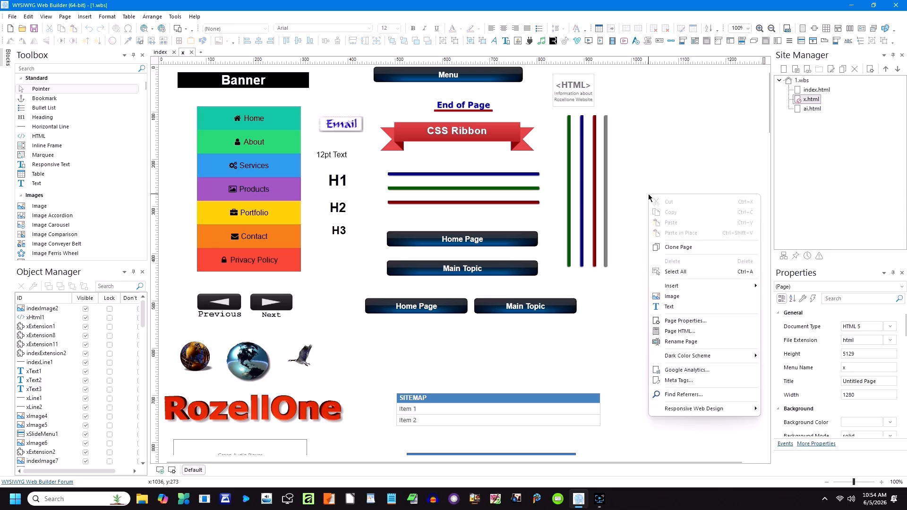
{"action": "left_click", "coordinate": [674, 321]}
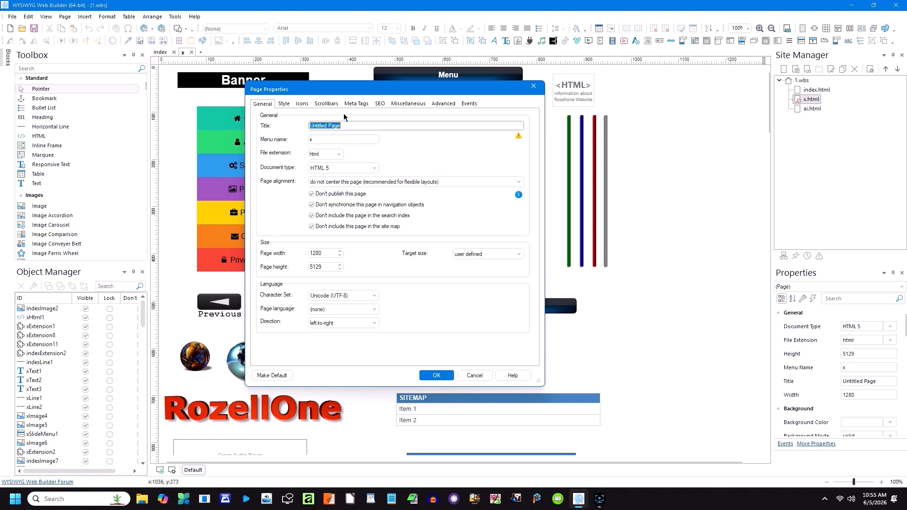
{"action": "left_click", "coordinate": [444, 376]}
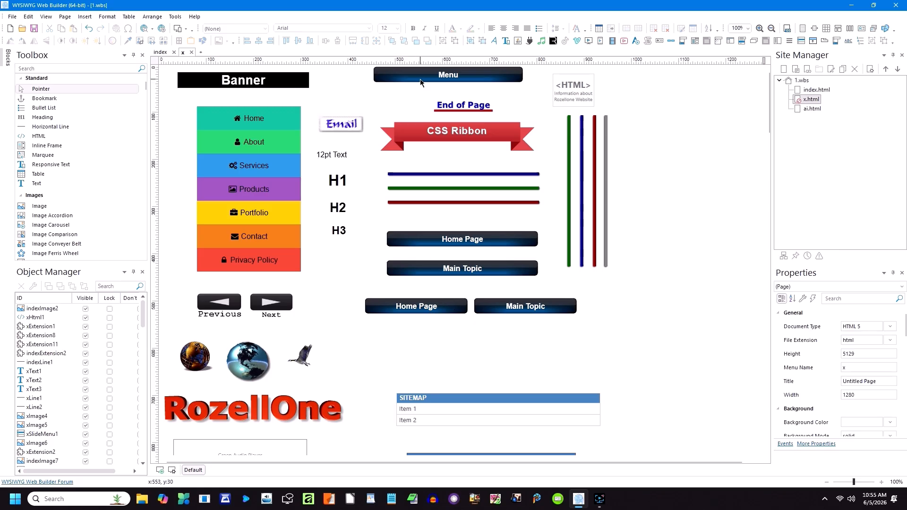
{"action": "left_click", "coordinate": [569, 103]}
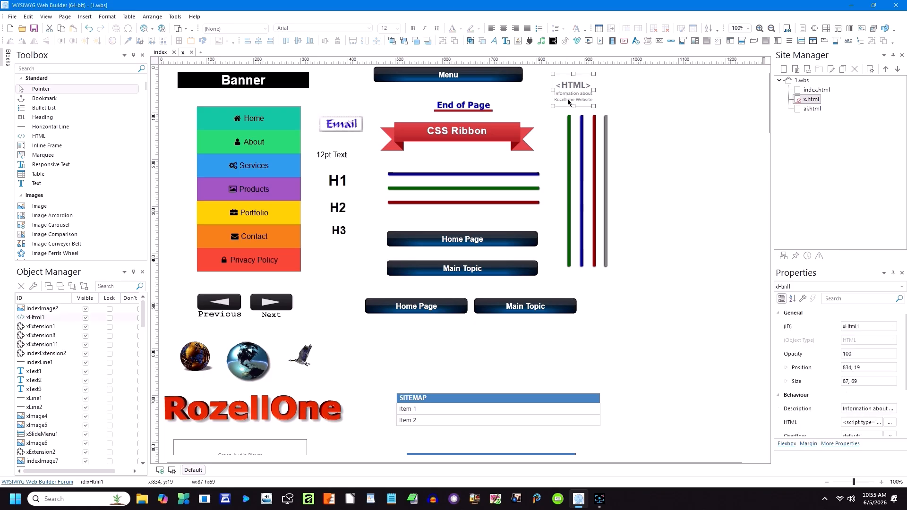
{"action": "left_click_drag", "start_coordinate": [0, 116], "coordinate": [569, 88]}
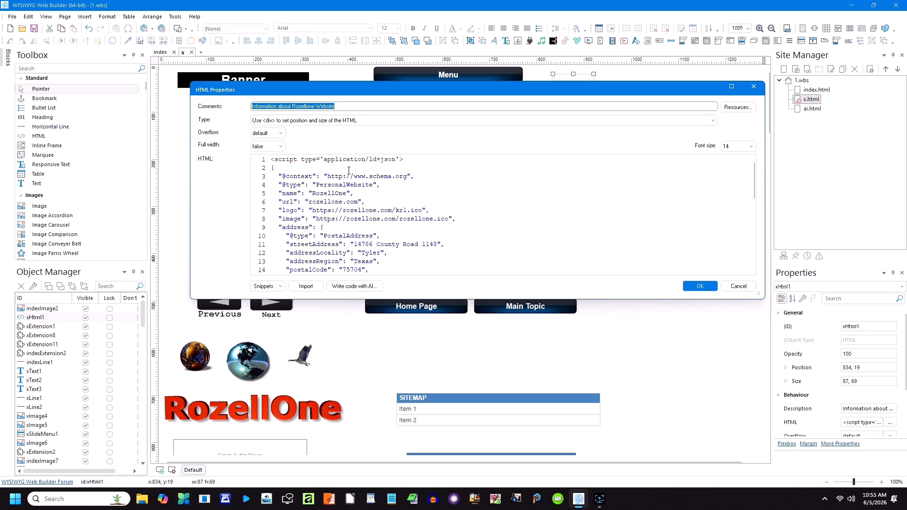
{"action": "scroll", "coordinate": [360, 173], "scroll_direction": "down", "scroll_amount": 3}
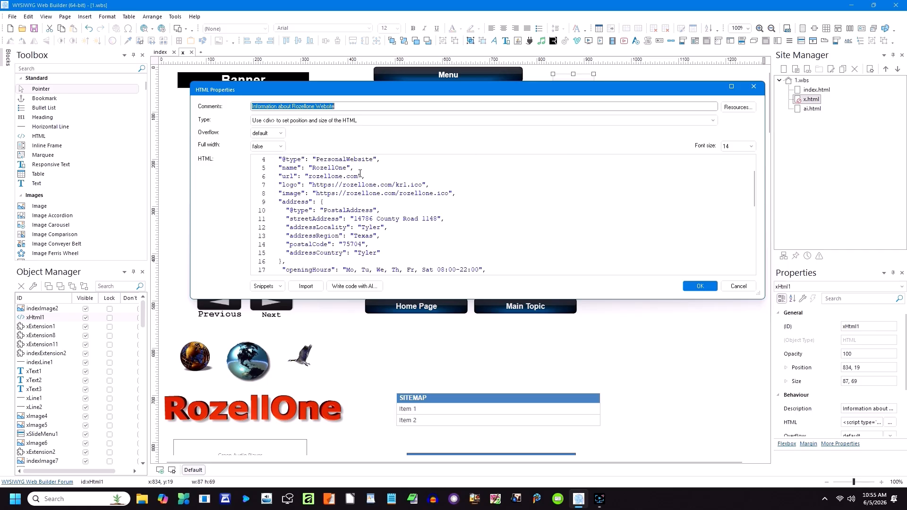
{"action": "scroll", "coordinate": [360, 174], "scroll_direction": "down", "scroll_amount": 3}
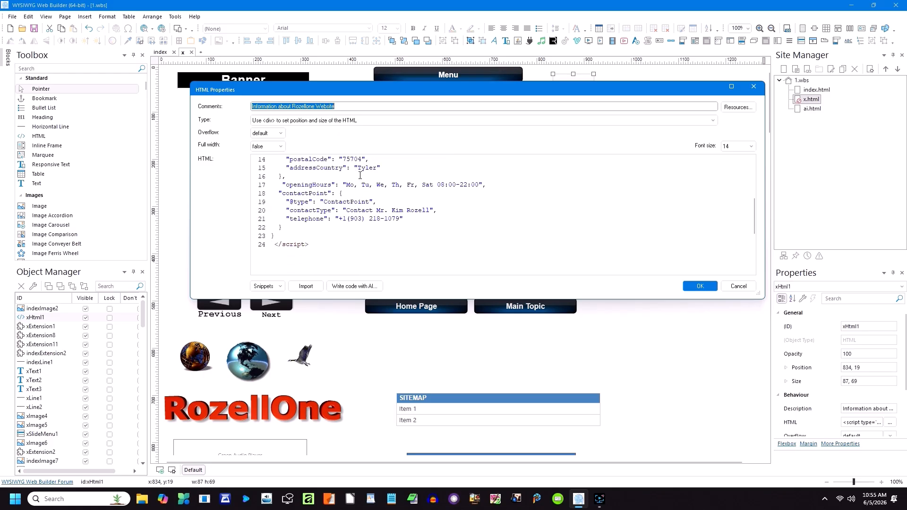
{"action": "scroll", "coordinate": [359, 179], "scroll_direction": "down", "scroll_amount": 1}
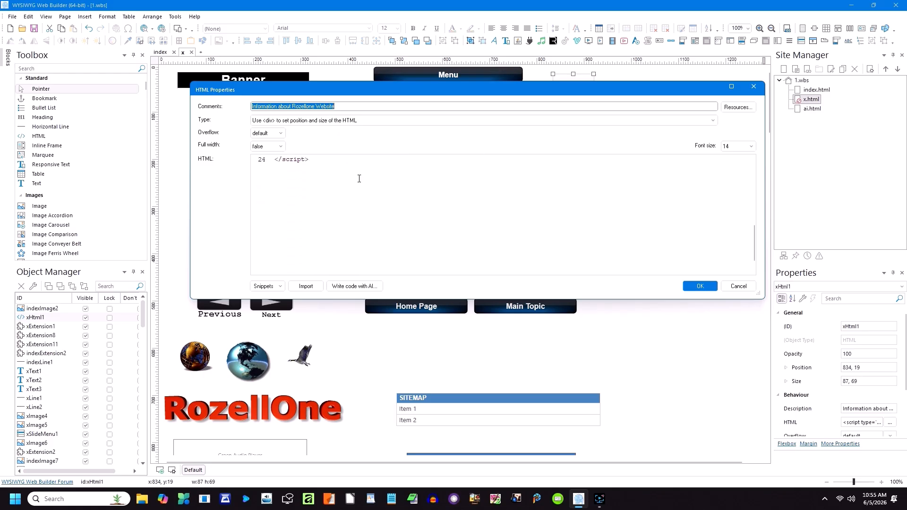
{"action": "left_click", "coordinate": [739, 287]}
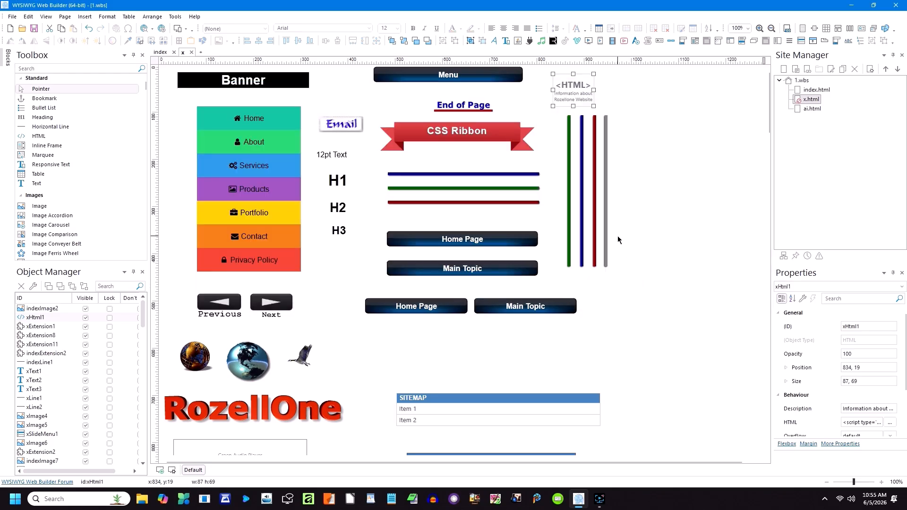
{"action": "scroll", "coordinate": [519, 222], "scroll_direction": "down", "scroll_amount": 4}
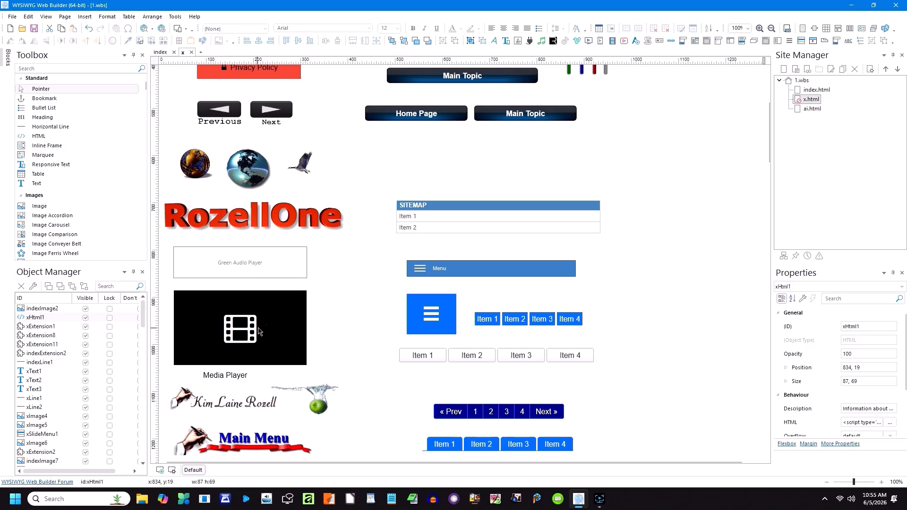
{"action": "scroll", "coordinate": [558, 312], "scroll_direction": "down", "scroll_amount": 4}
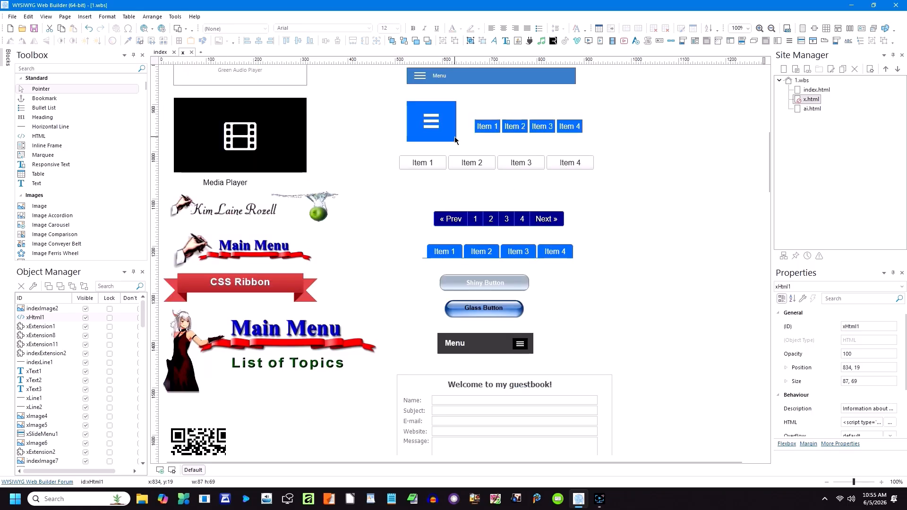
{"action": "scroll", "coordinate": [443, 141], "scroll_direction": "up", "scroll_amount": 2}
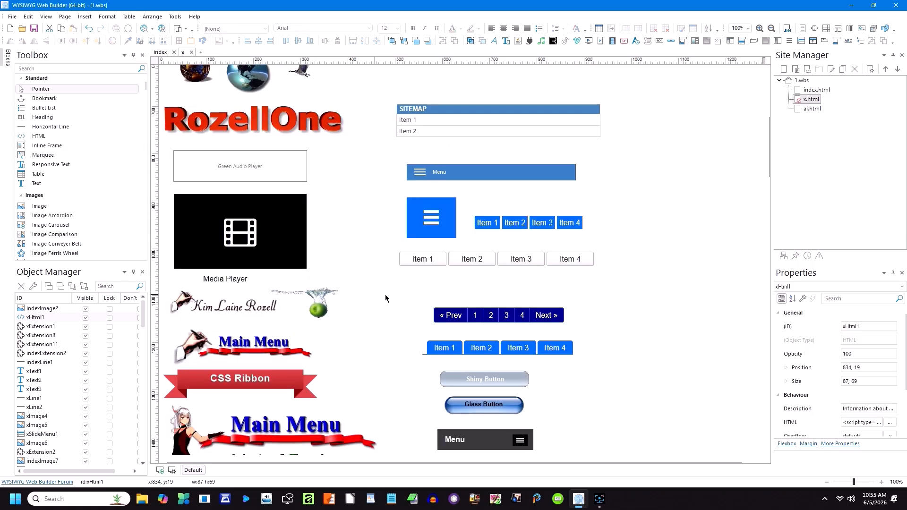
{"action": "scroll", "coordinate": [523, 317], "scroll_direction": "down", "scroll_amount": 4}
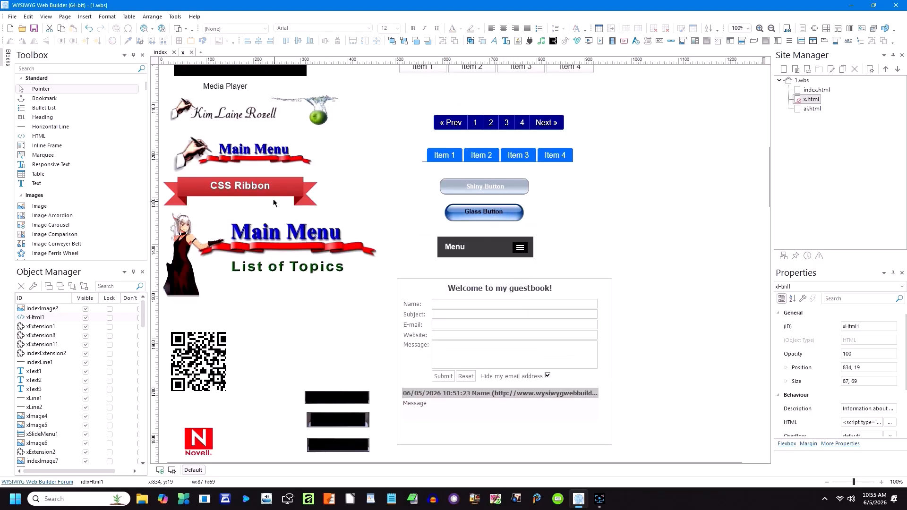
{"action": "scroll", "coordinate": [243, 363], "scroll_direction": "down", "scroll_amount": 4}
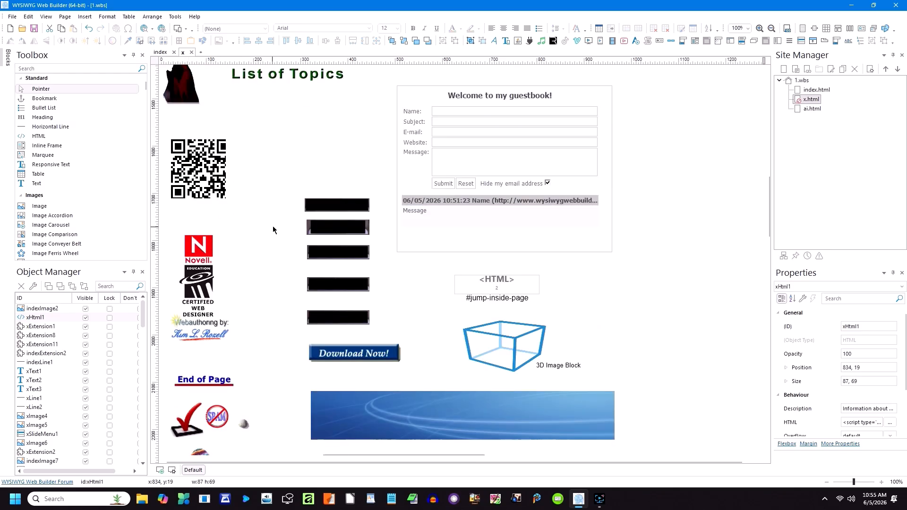
{"action": "left_click_drag", "start_coordinate": [325, 208], "coordinate": [330, 204]}
{"action": "scroll", "coordinate": [289, 260], "scroll_direction": "down", "scroll_amount": 6}
{"action": "scroll", "coordinate": [289, 260], "scroll_direction": "up", "scroll_amount": 2}
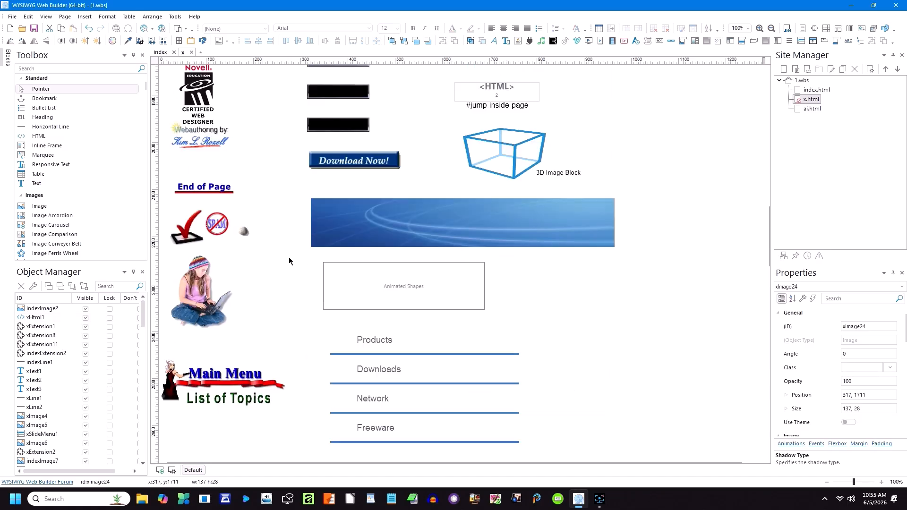
{"action": "scroll", "coordinate": [205, 145], "scroll_direction": "down", "scroll_amount": 4}
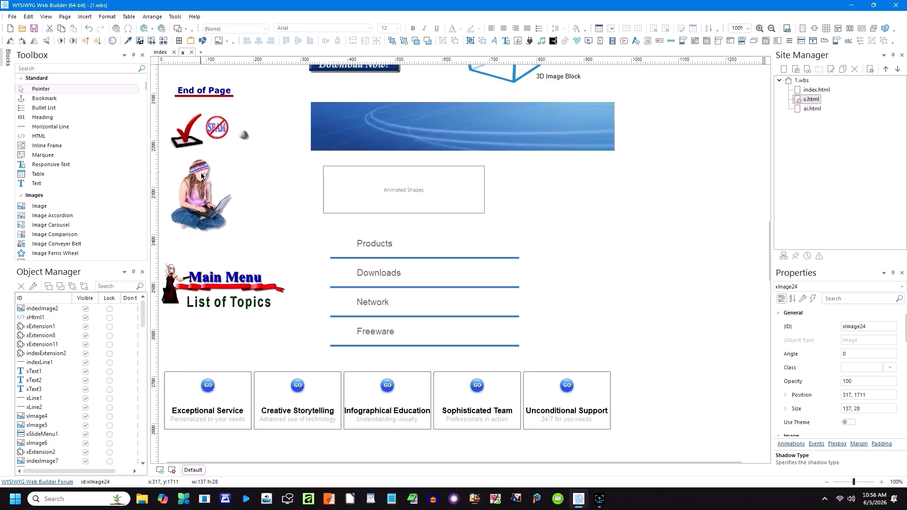
{"action": "scroll", "coordinate": [236, 218], "scroll_direction": "down", "scroll_amount": 2}
{"action": "scroll", "coordinate": [246, 213], "scroll_direction": "up", "scroll_amount": 2}
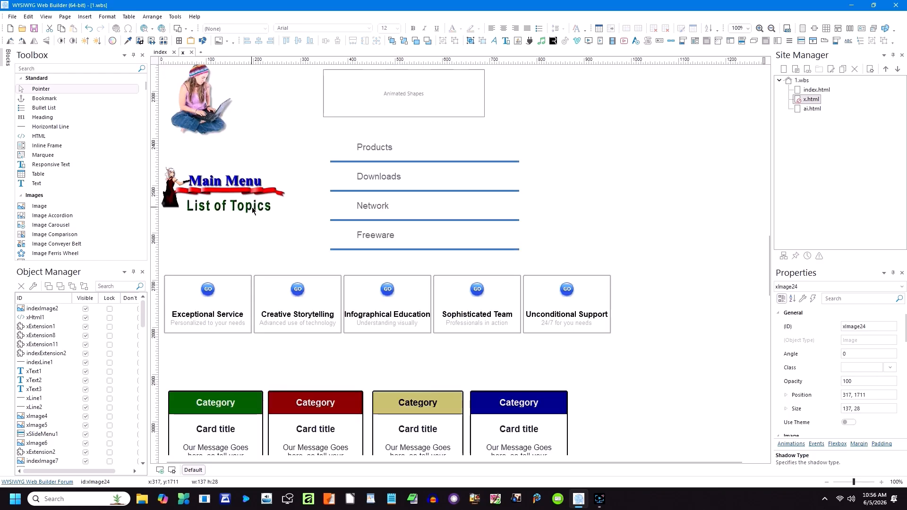
{"action": "scroll", "coordinate": [468, 213], "scroll_direction": "down", "scroll_amount": 2}
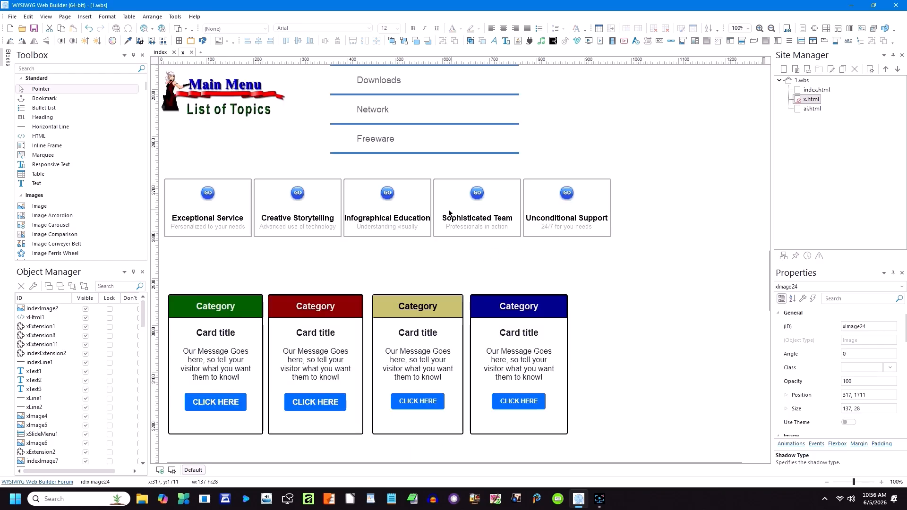
{"action": "scroll", "coordinate": [271, 257], "scroll_direction": "down", "scroll_amount": 6}
{"action": "scroll", "coordinate": [278, 258], "scroll_direction": "up", "scroll_amount": 2}
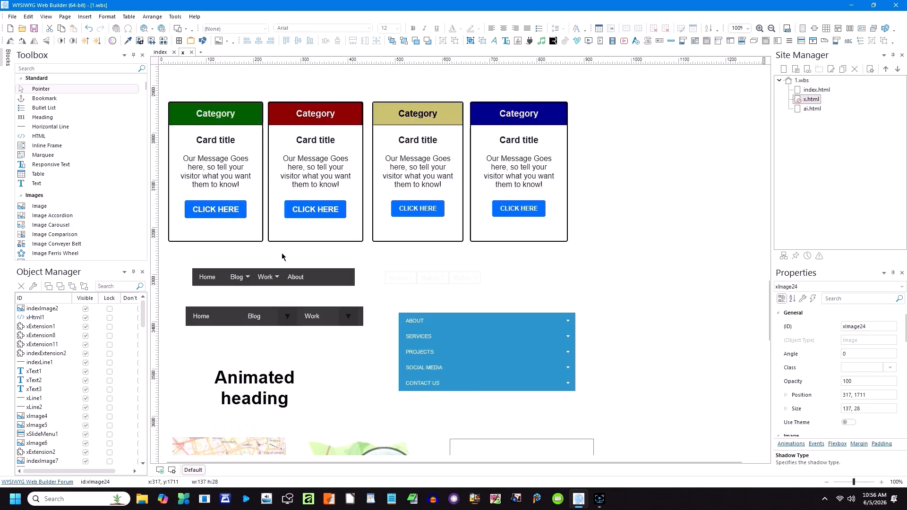
{"action": "scroll", "coordinate": [491, 318], "scroll_direction": "down", "scroll_amount": 6}
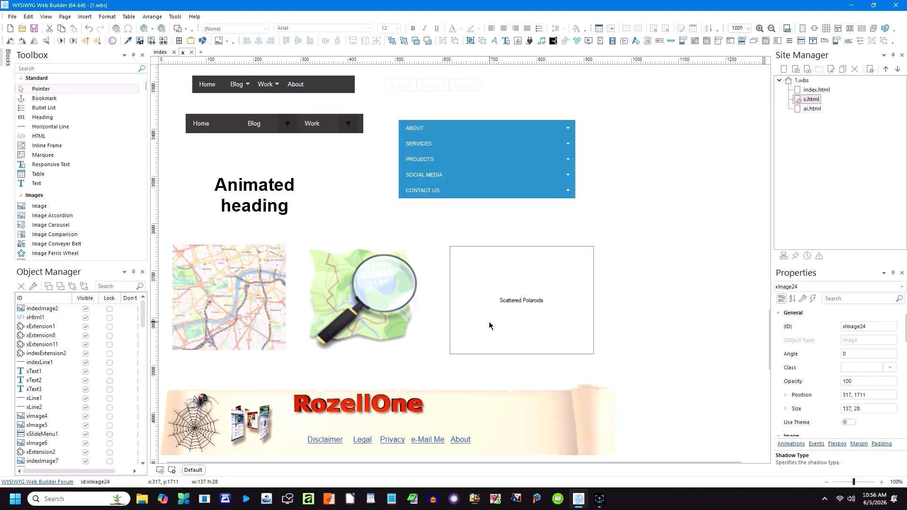
{"action": "scroll", "coordinate": [489, 322], "scroll_direction": "down", "scroll_amount": 6}
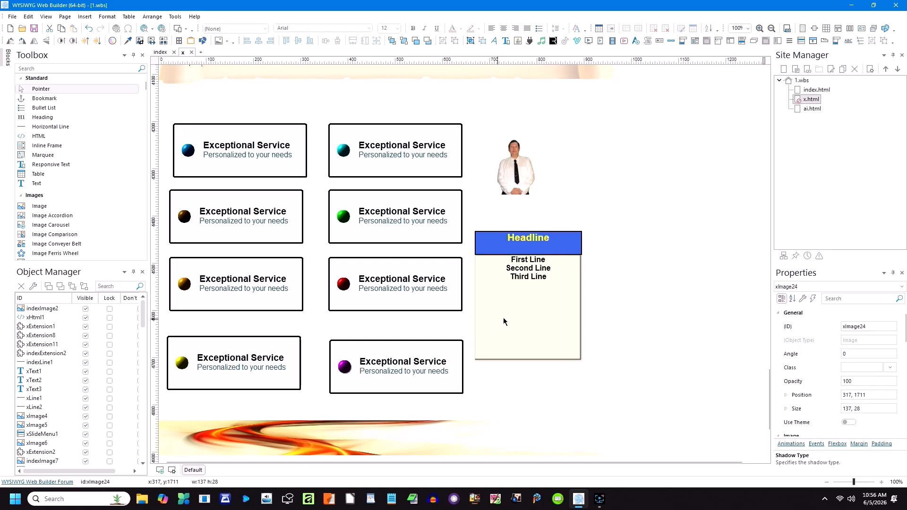
{"action": "scroll", "coordinate": [543, 311], "scroll_direction": "down", "scroll_amount": 1}
{"action": "scroll", "coordinate": [541, 312], "scroll_direction": "up", "scroll_amount": 20}
{"action": "scroll", "coordinate": [541, 312], "scroll_direction": "up", "scroll_amount": 13}
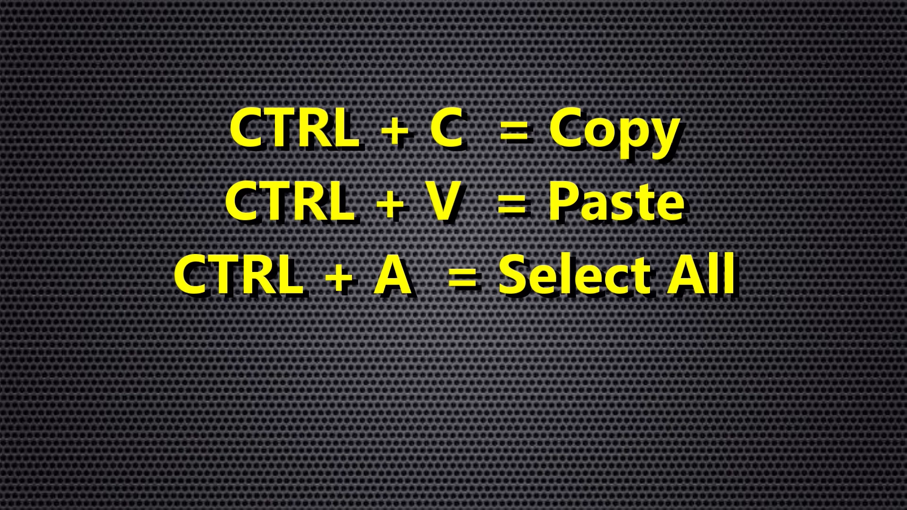
{"action": "left_click_drag", "start_coordinate": [616, 341], "coordinate": [382, 139]}
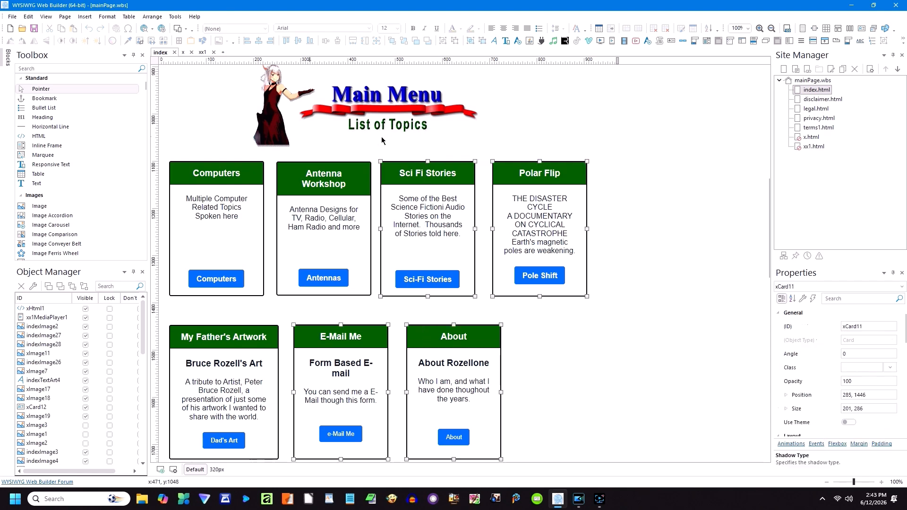
Step: Copy the four selected index cards and paste them onto the blank xx1 page
{"action": "right_click", "coordinate": [484, 166]}
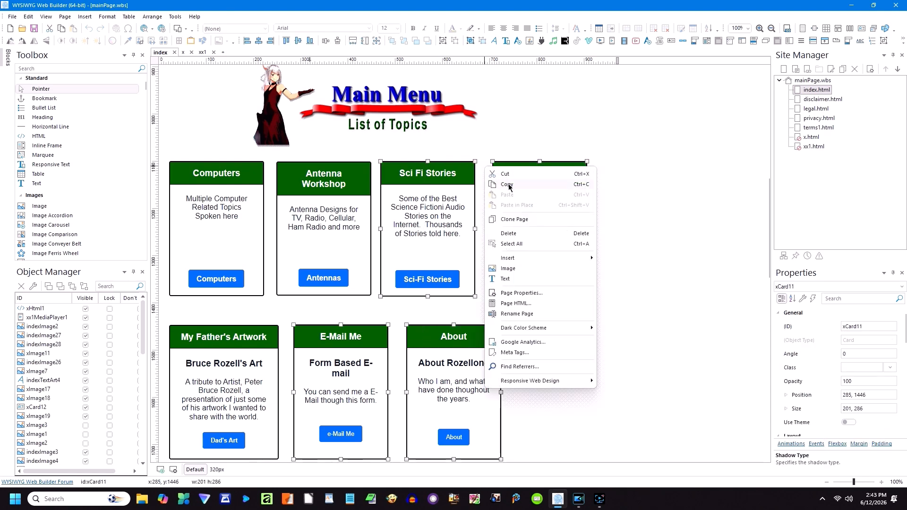
{"action": "left_click", "coordinate": [507, 184]}
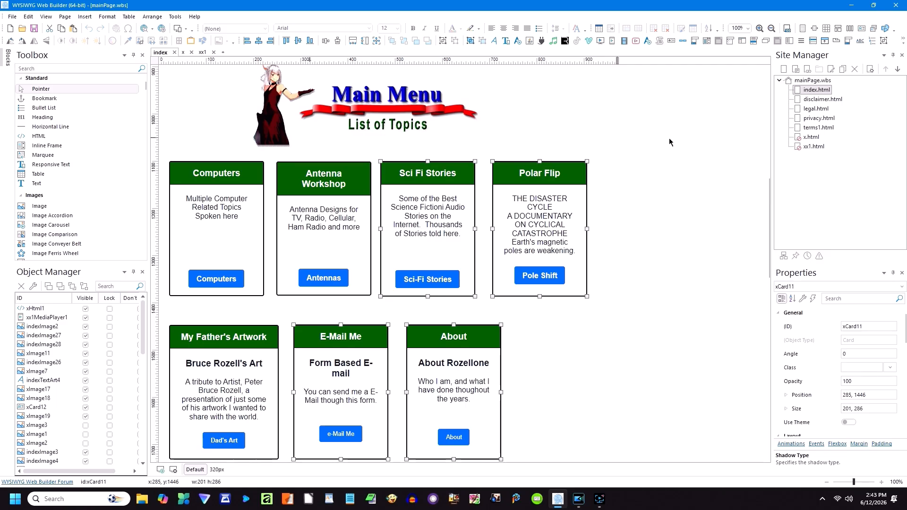
{"action": "double_click", "coordinate": [808, 146]}
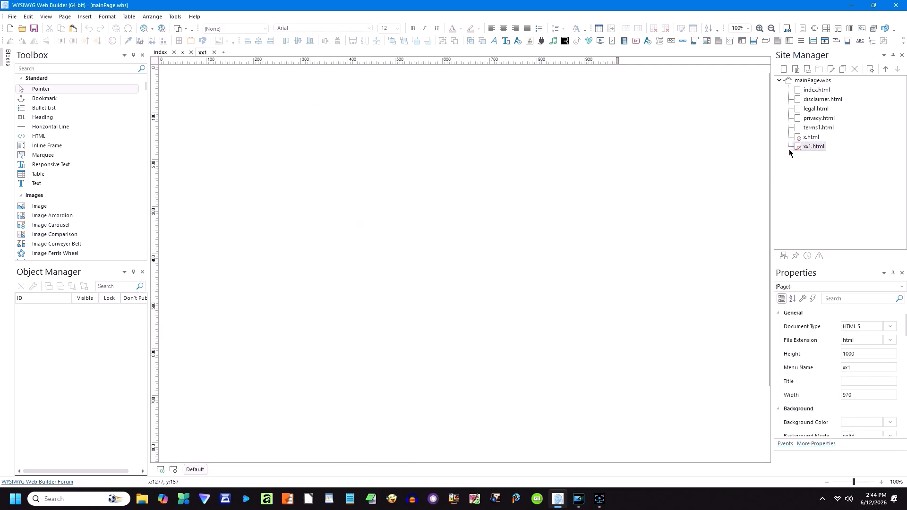
{"action": "right_click", "coordinate": [429, 159]}
{"action": "left_click", "coordinate": [451, 185]}
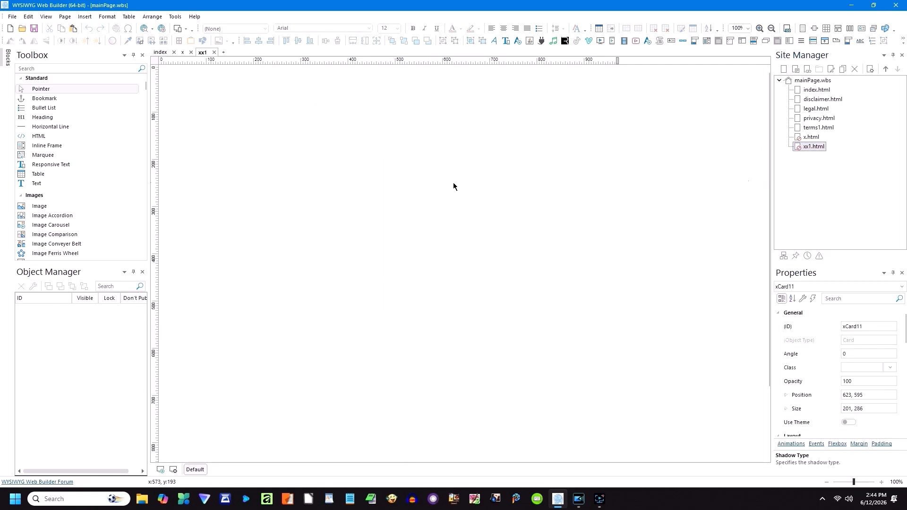
Step: Arrange the pasted cards two above two, then reselect the four cards on index
{"action": "left_click_drag", "start_coordinate": [586, 258], "coordinate": [390, 164]}
{"action": "left_click", "coordinate": [591, 191]}
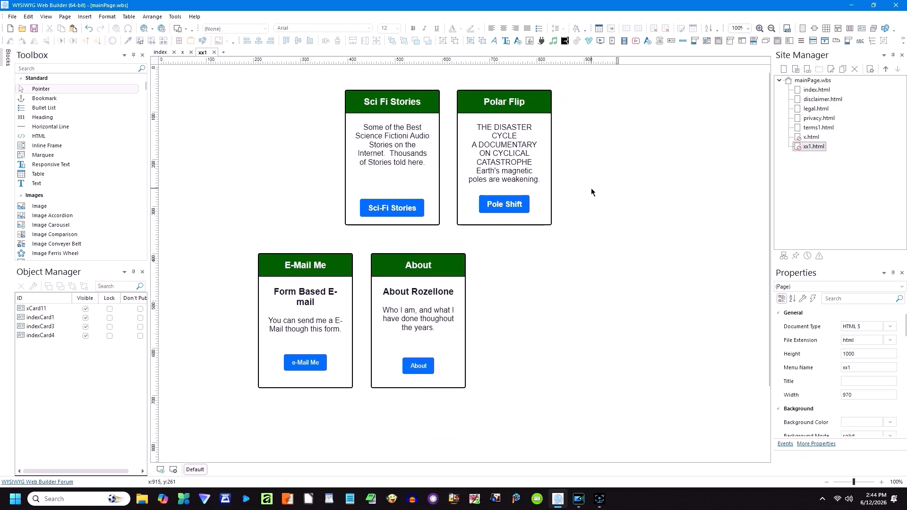
{"action": "left_click_drag", "start_coordinate": [589, 204], "coordinate": [378, 137]}
{"action": "left_click_drag", "start_coordinate": [476, 159], "coordinate": [389, 168]}
{"action": "left_click", "coordinate": [524, 166]}
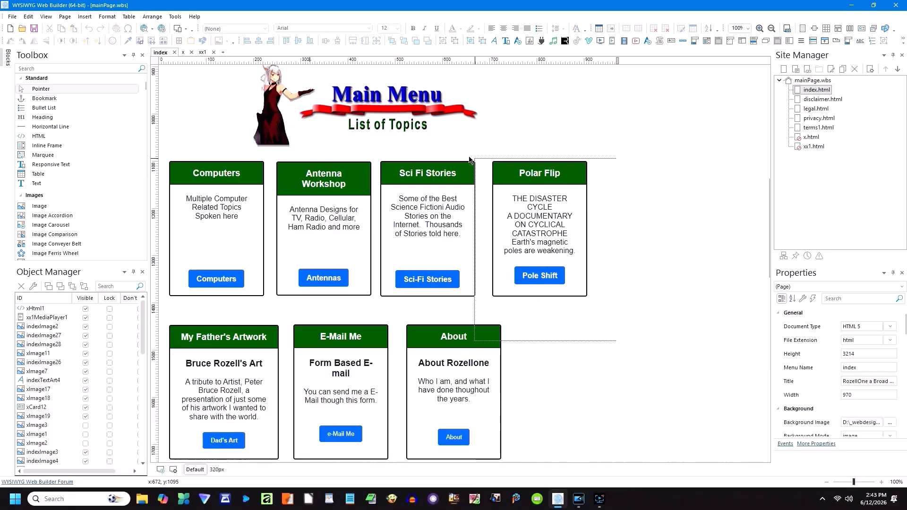
{"action": "left_click_drag", "start_coordinate": [617, 340], "coordinate": [381, 137]}
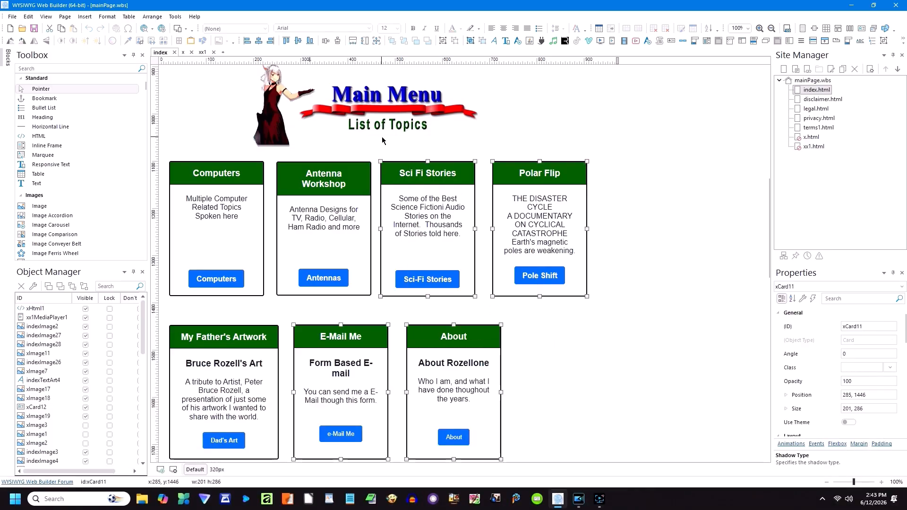
Step: Copy the four selected cards again and paste them onto the blank xx1 page
{"action": "right_click", "coordinate": [483, 169]}
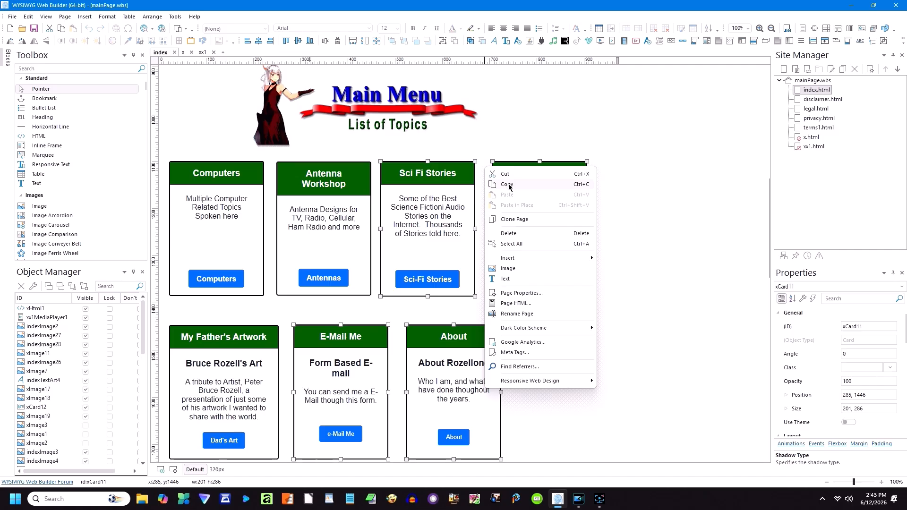
{"action": "left_click", "coordinate": [509, 183]}
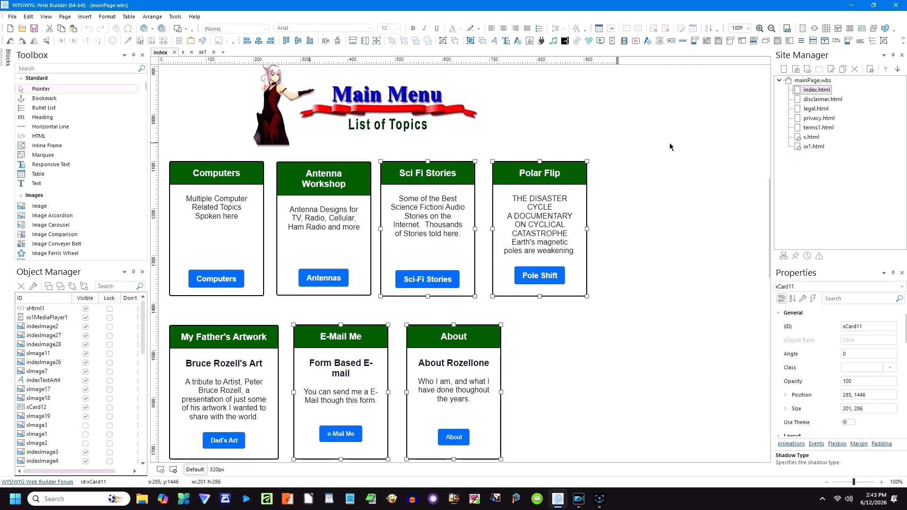
{"action": "double_click", "coordinate": [813, 147]}
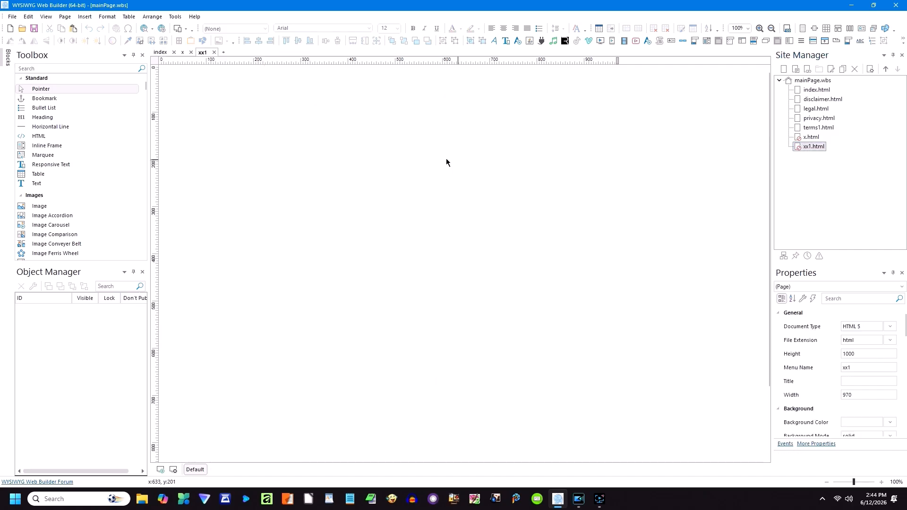
{"action": "right_click", "coordinate": [430, 159]}
{"action": "left_click", "coordinate": [453, 185]}
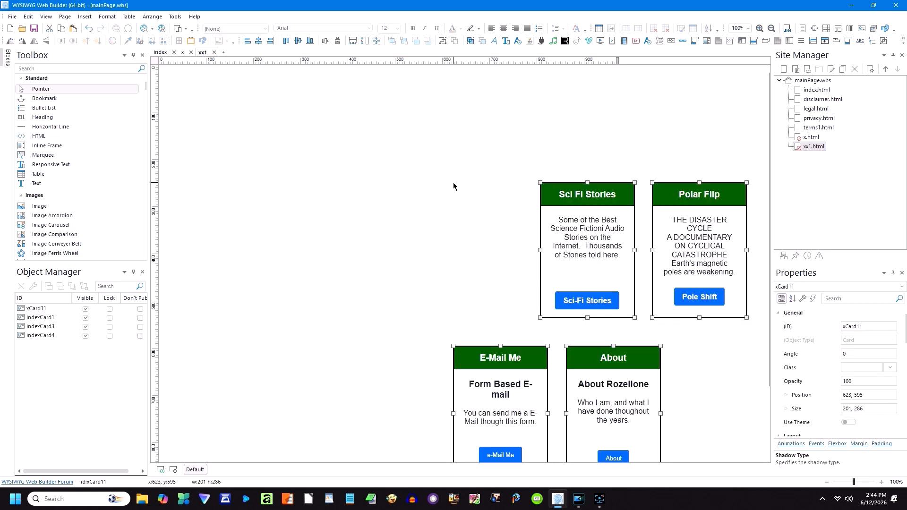
Step: Position Sci Fi Stories and Polar Flip directly above E-Mail Me and About
{"action": "left_click_drag", "start_coordinate": [581, 253], "coordinate": [386, 161]}
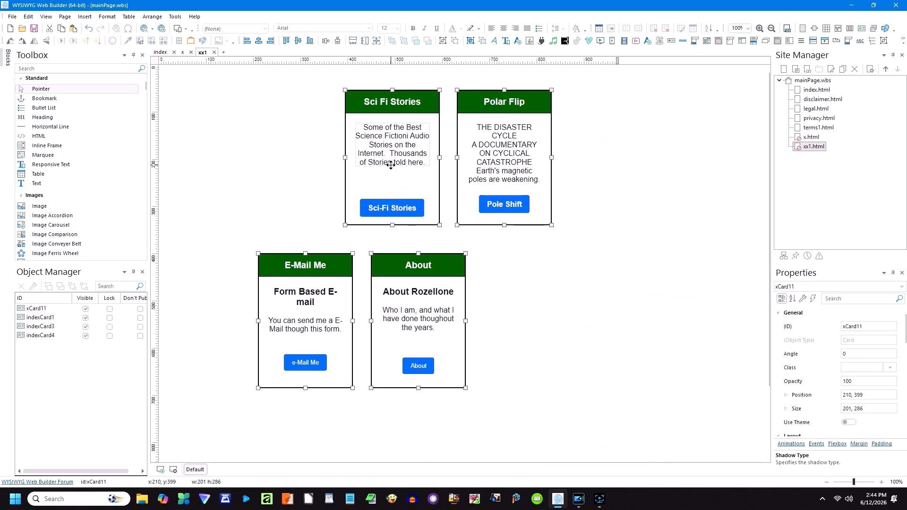
{"action": "left_click", "coordinate": [588, 193]}
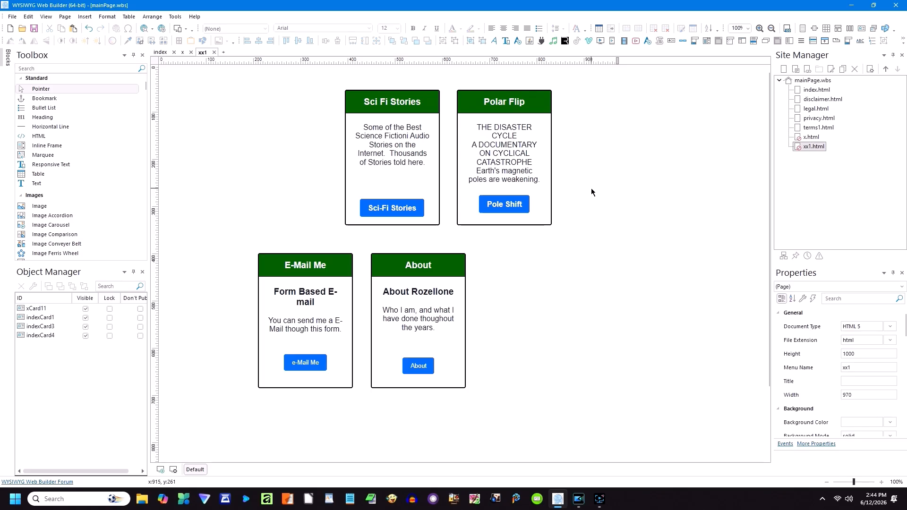
{"action": "left_click_drag", "start_coordinate": [590, 206], "coordinate": [393, 168]}
{"action": "left_click", "coordinate": [524, 161]}
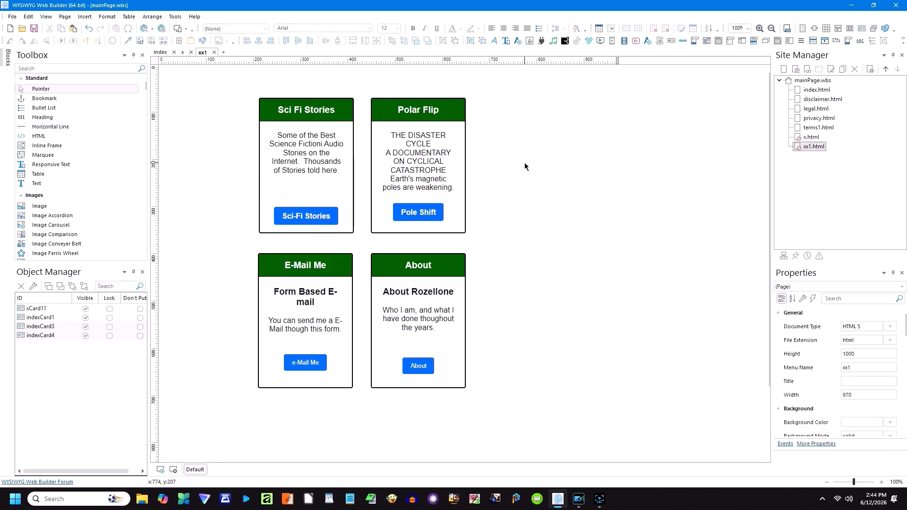
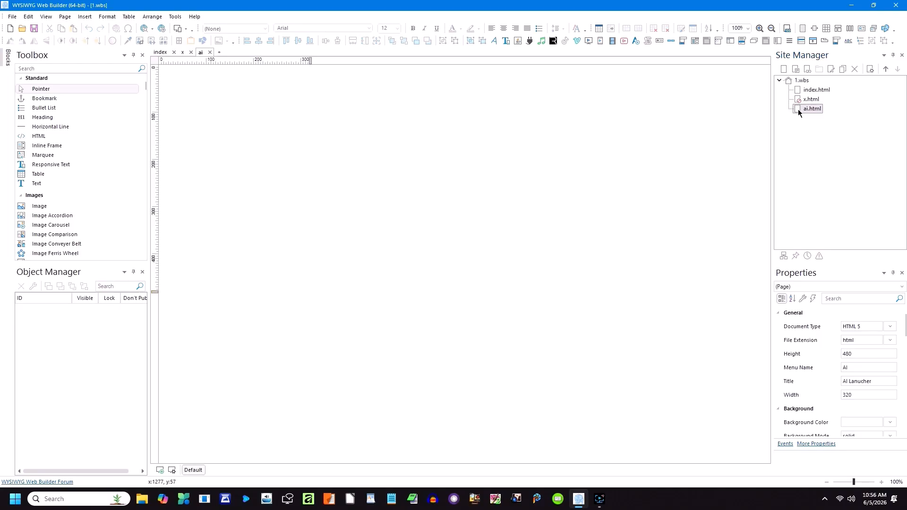
Step: Review the blank page's properties, keeping the 320x480 target size, then close them
{"action": "right_click", "coordinate": [335, 125]}
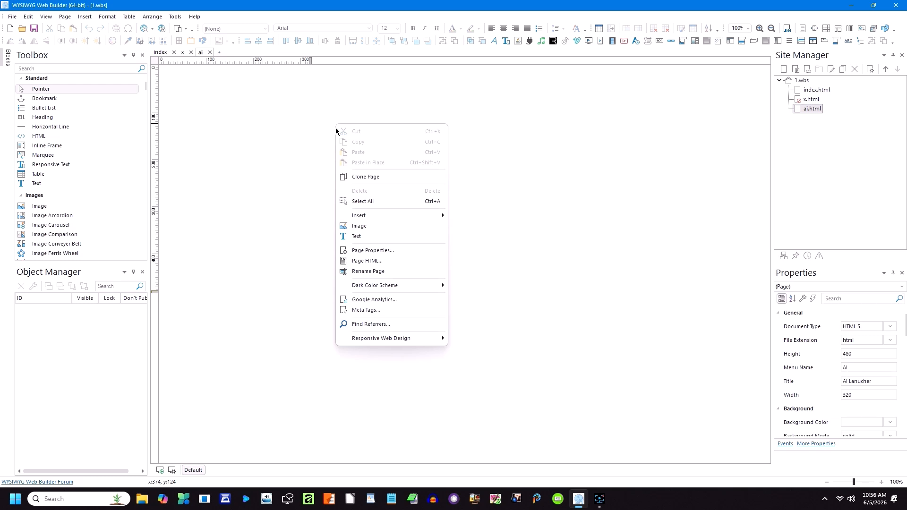
{"action": "left_click", "coordinate": [371, 250]}
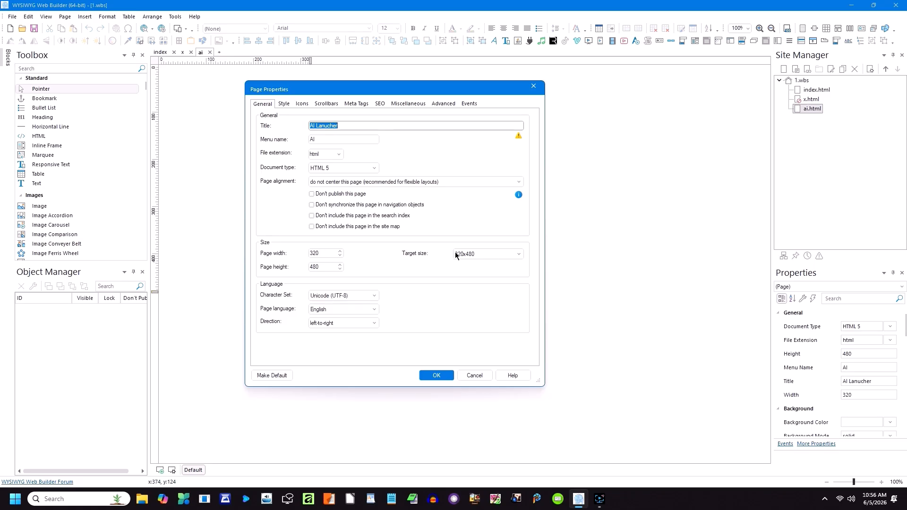
{"action": "left_click", "coordinate": [519, 255]}
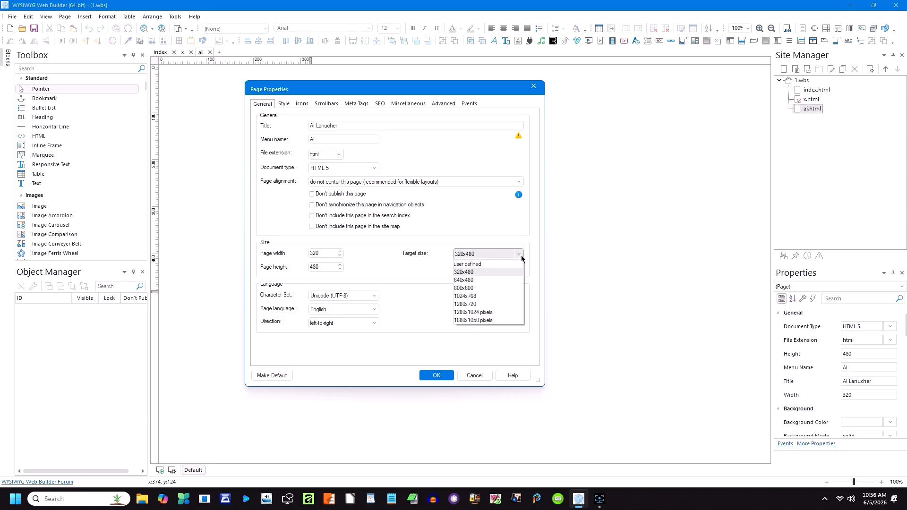
{"action": "left_click", "coordinate": [520, 255]}
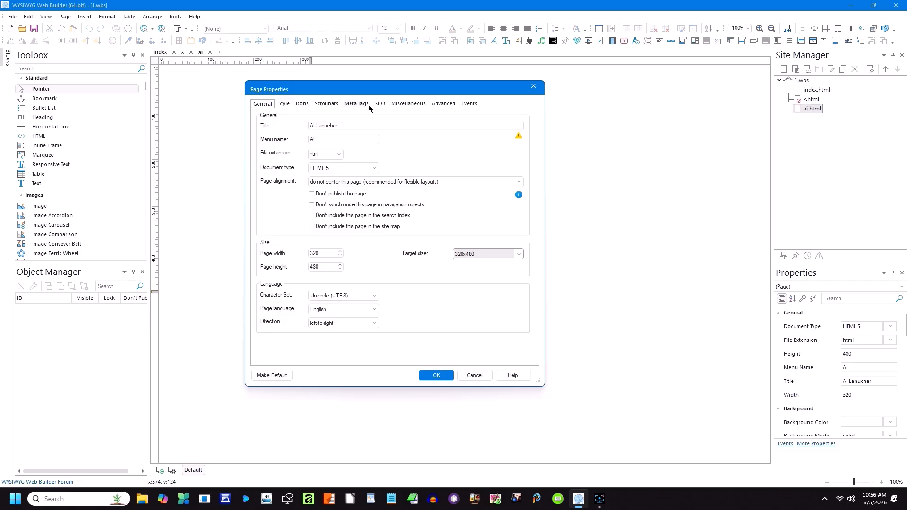
{"action": "left_click", "coordinate": [380, 104]}
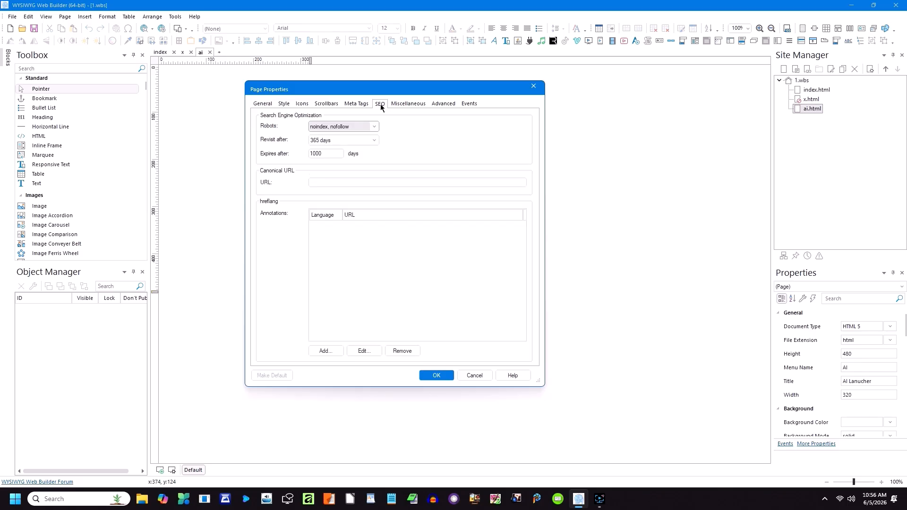
{"action": "left_click", "coordinate": [362, 105]}
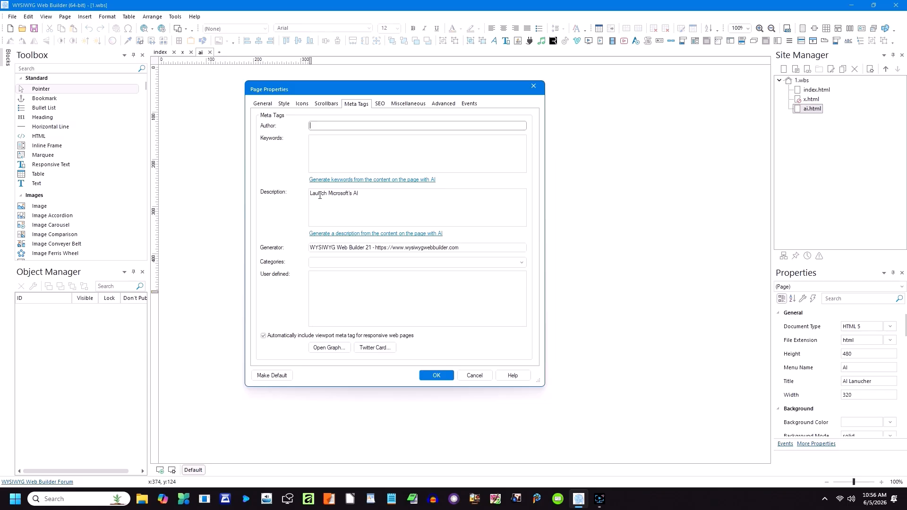
{"action": "left_click", "coordinate": [325, 105]}
{"action": "left_click", "coordinate": [303, 104]}
{"action": "left_click", "coordinate": [264, 104]}
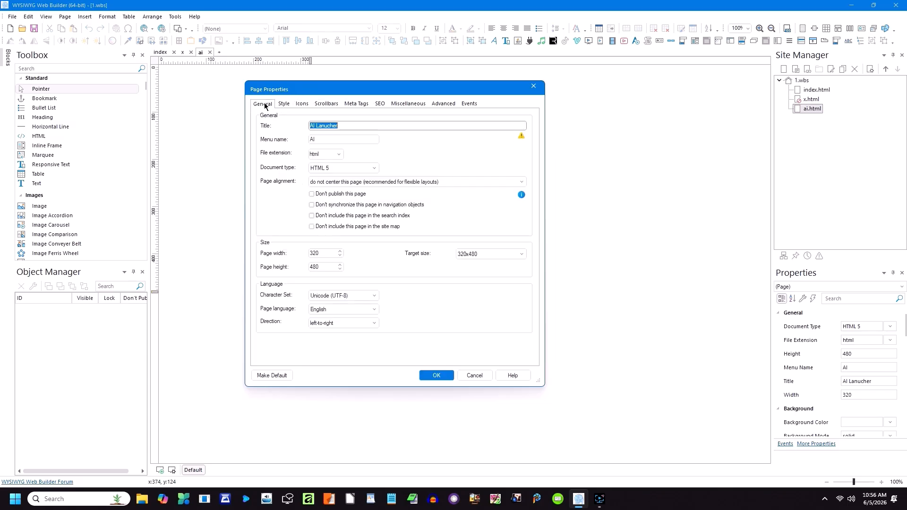
{"action": "left_click", "coordinate": [430, 373]}
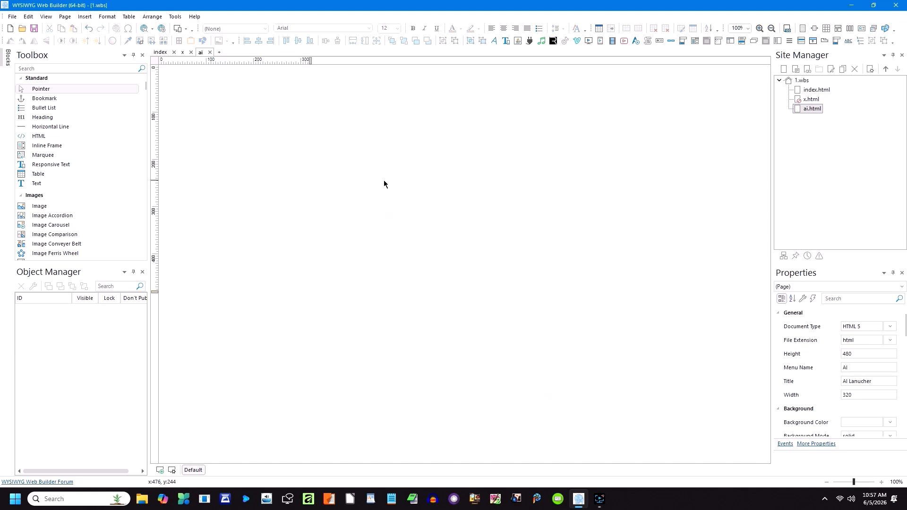
Step: Check the page's redirect settings, keeping an external web address redirect, and accept the properties
{"action": "right_click", "coordinate": [381, 183]}
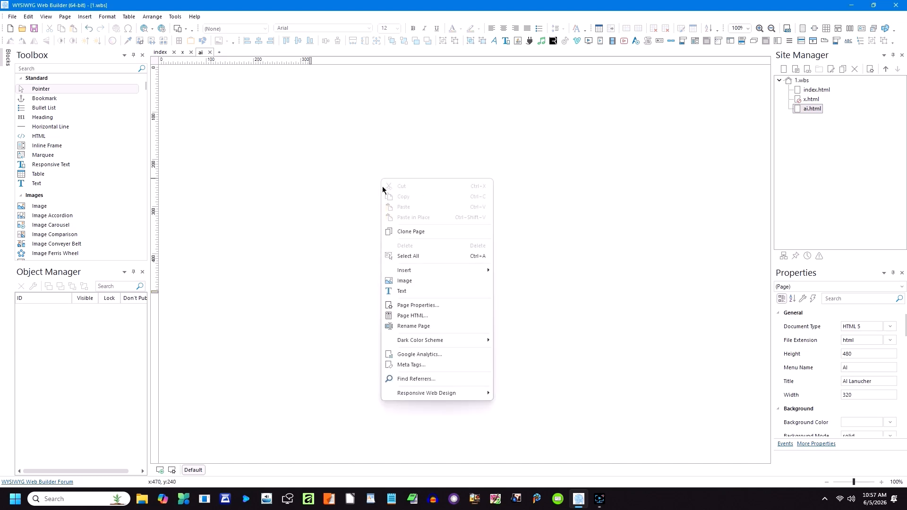
{"action": "left_click", "coordinate": [418, 306]}
{"action": "left_click", "coordinate": [408, 103]}
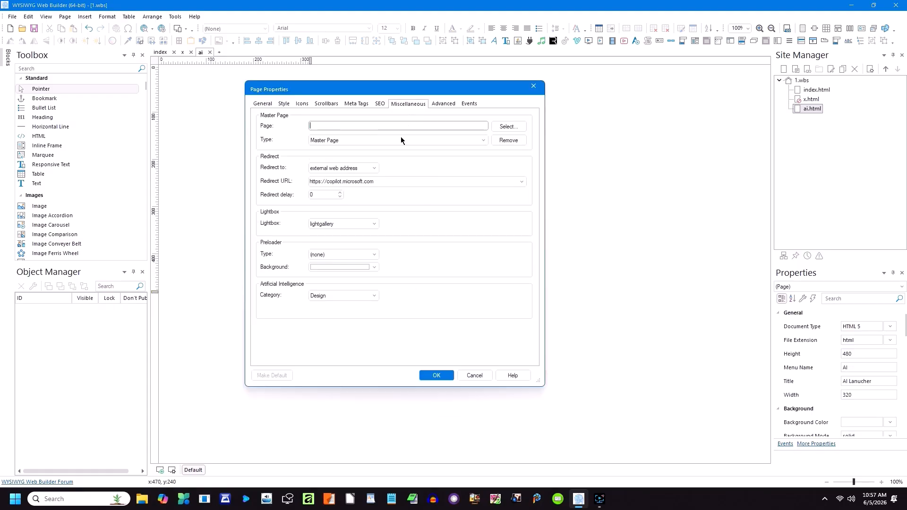
{"action": "left_click", "coordinate": [376, 184]}
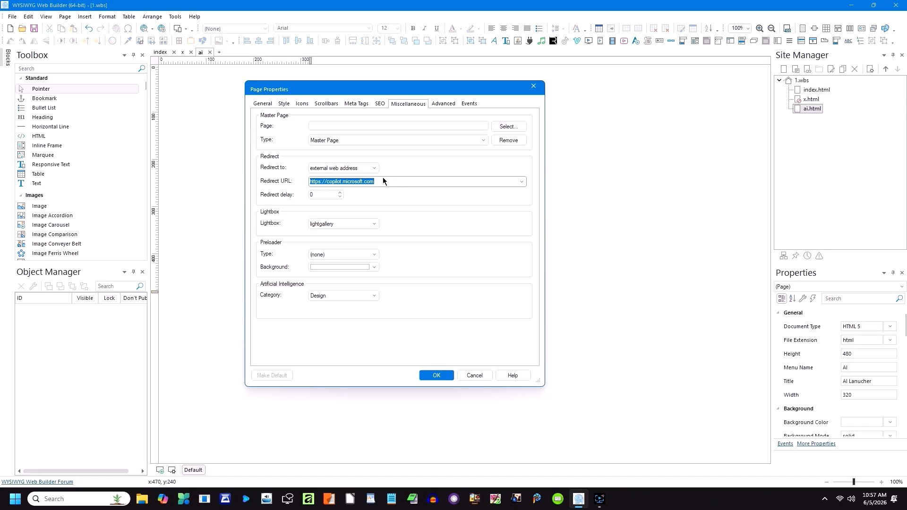
{"action": "left_click", "coordinate": [376, 169]}
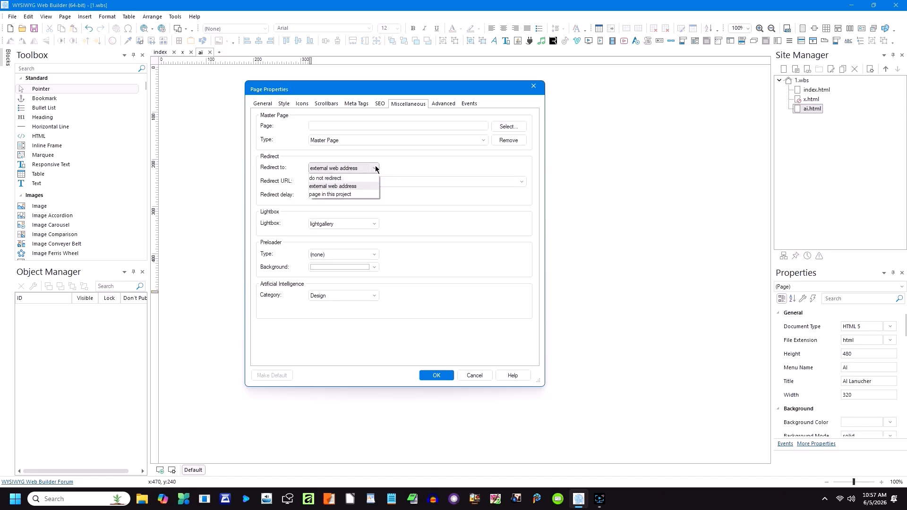
{"action": "left_click", "coordinate": [376, 169]}
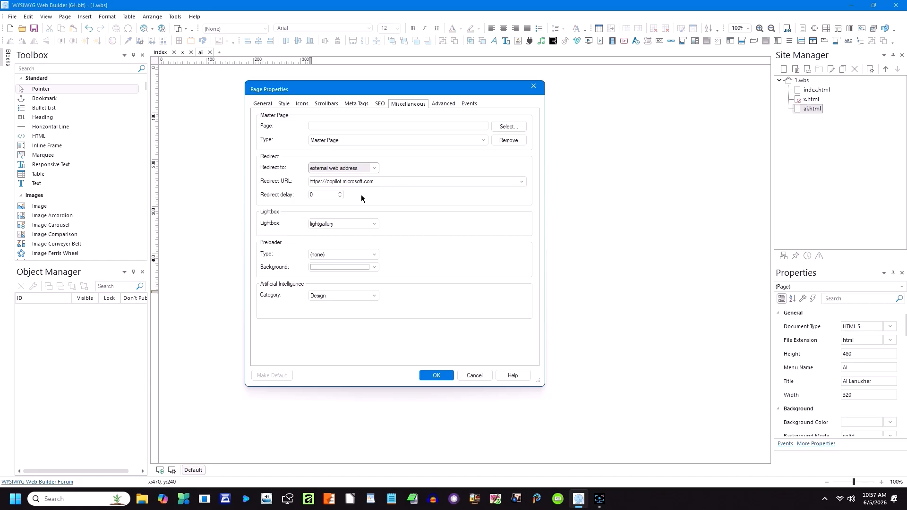
{"action": "double_click", "coordinate": [313, 194]}
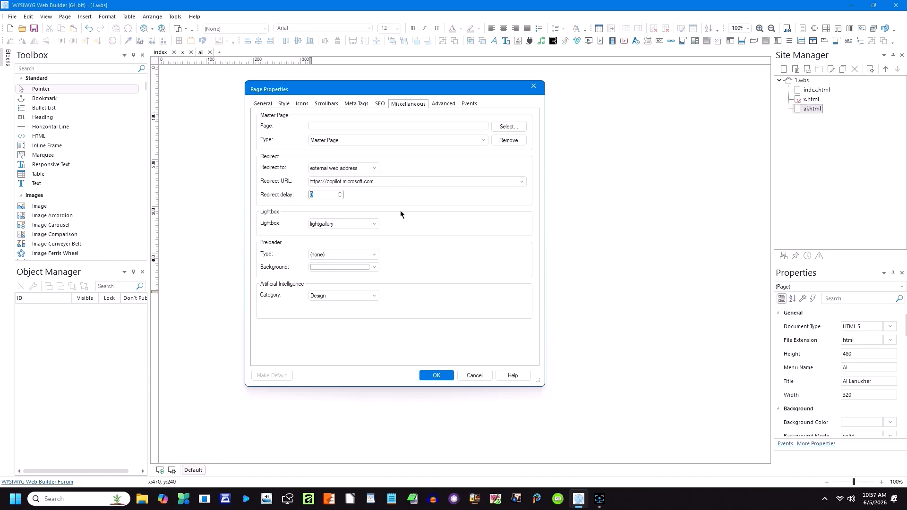
{"action": "left_click", "coordinate": [379, 183]}
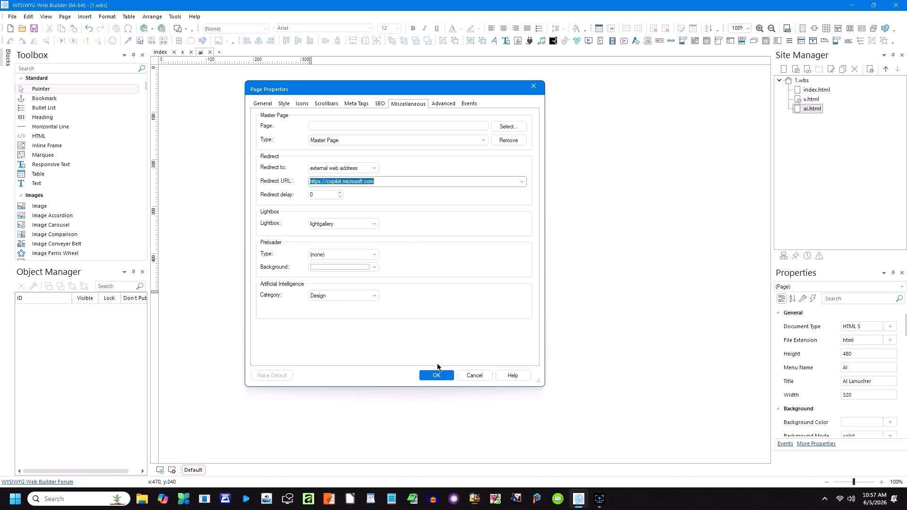
{"action": "left_click", "coordinate": [437, 376]}
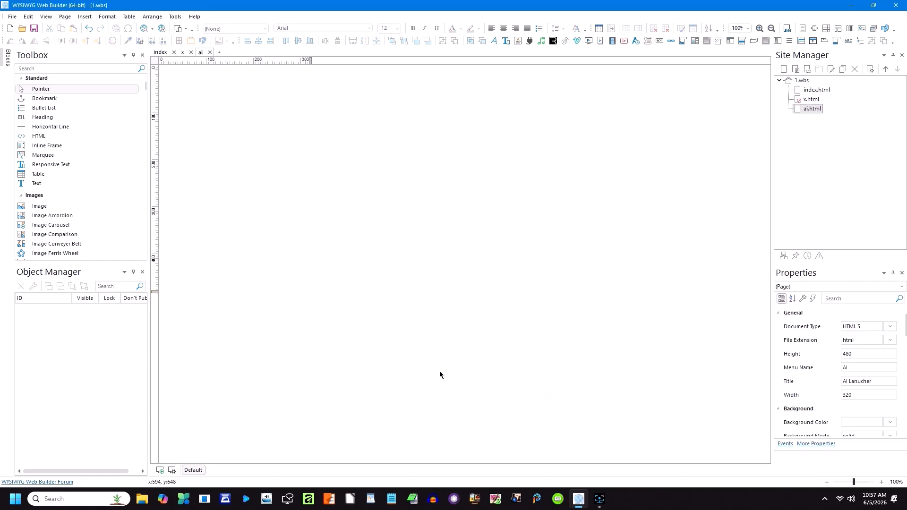
Step: Preview the page in Edge at copilot.microsoft.com and put the cursor in the message box
{"action": "left_click", "coordinate": [152, 30]}
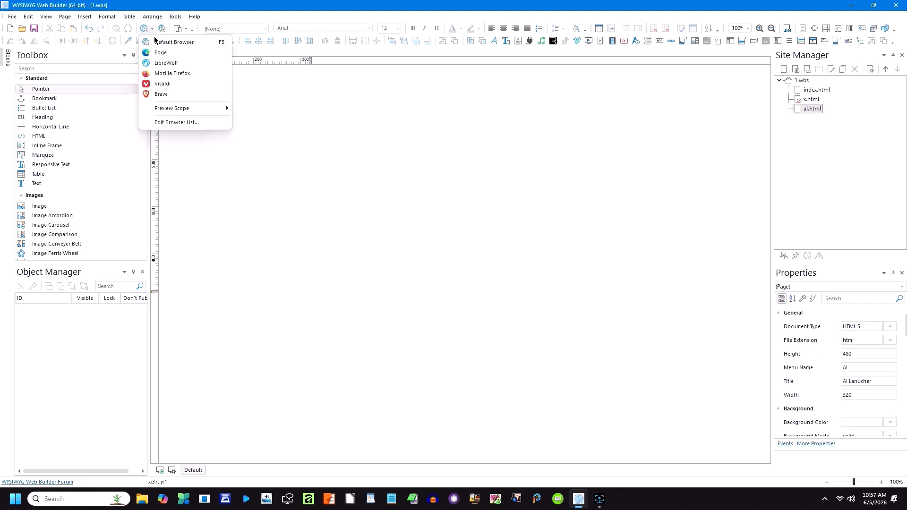
{"action": "left_click", "coordinate": [157, 52]}
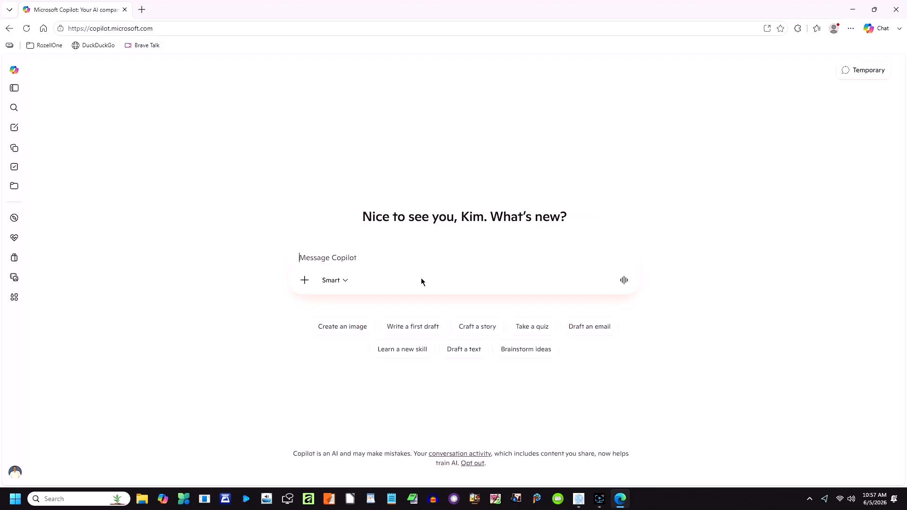
{"action": "left_click", "coordinate": [160, 27]}
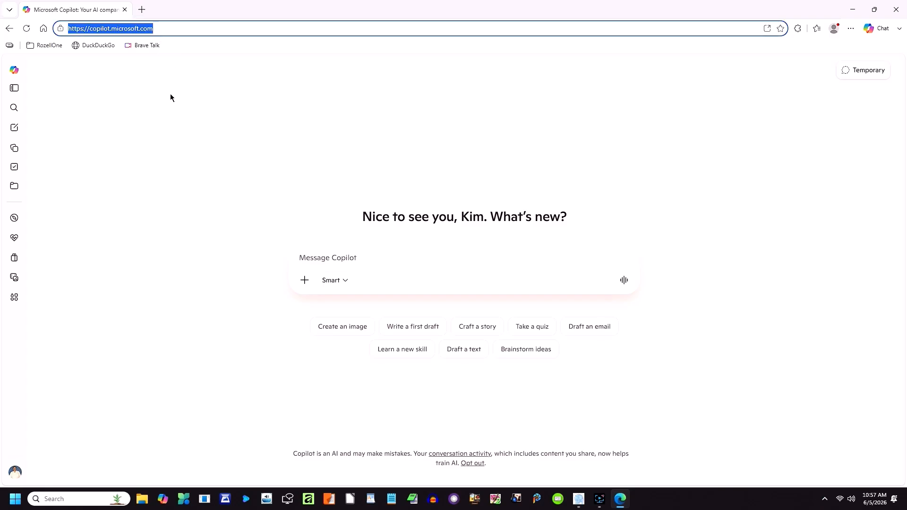
{"action": "left_click", "coordinate": [276, 107]}
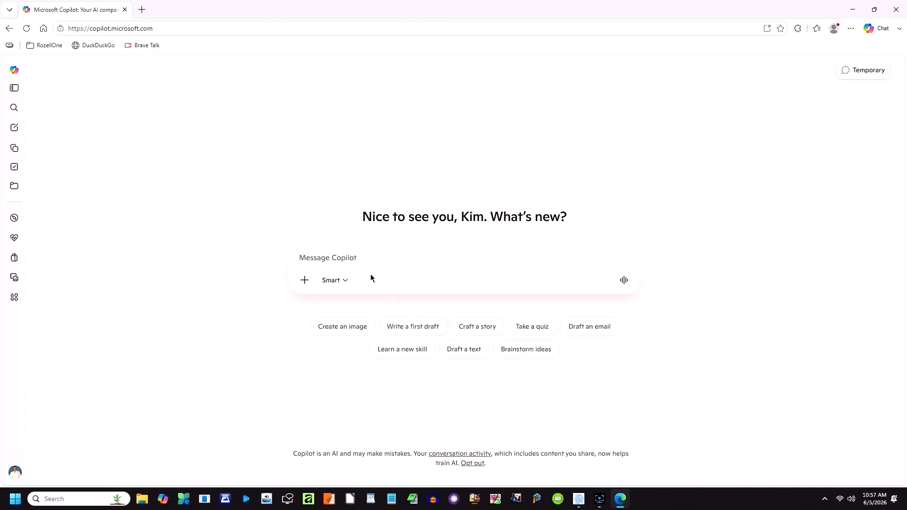
{"action": "left_click", "coordinate": [433, 257]}
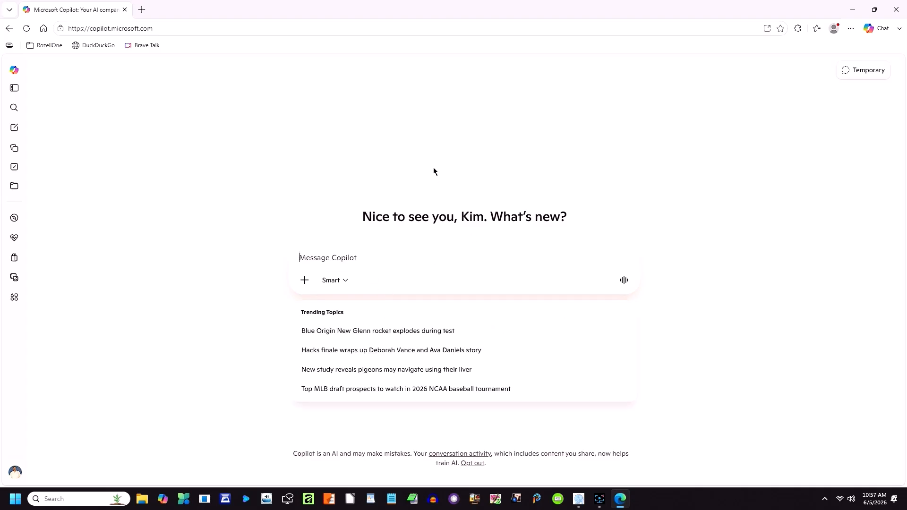
Step: Ask Copilot: 'I want to introduce you to my viewers. What can you tell them about WYSIWYG Web Builder?'
{"action": "type", "text": "I"}
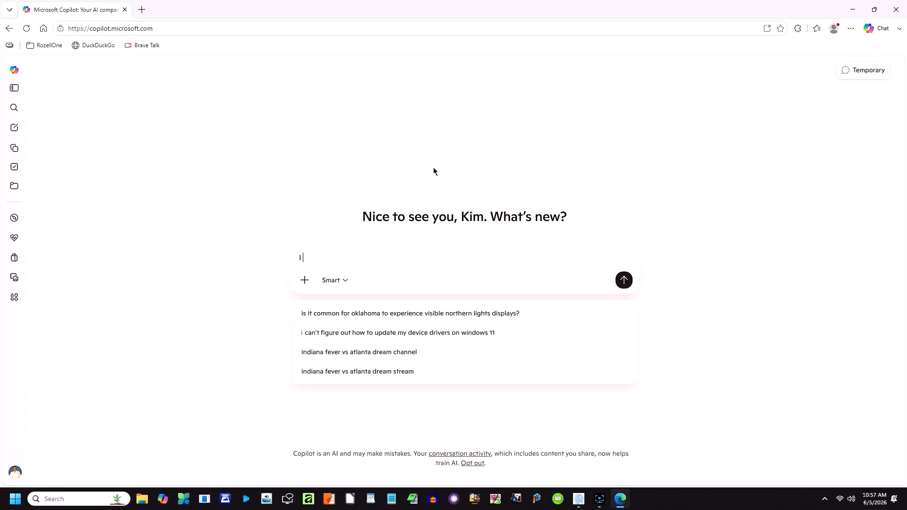
{"action": "type", "text": " want to i"}
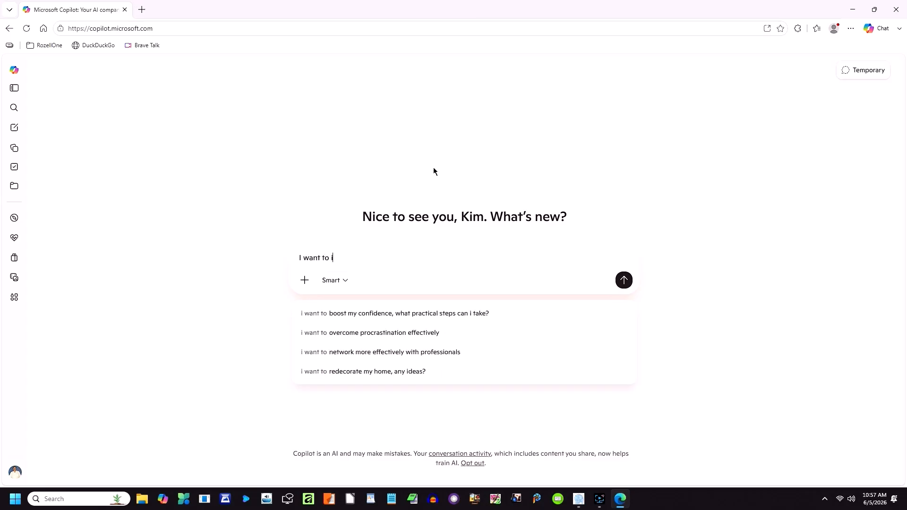
{"action": "type", "text": "ntroduce you to"}
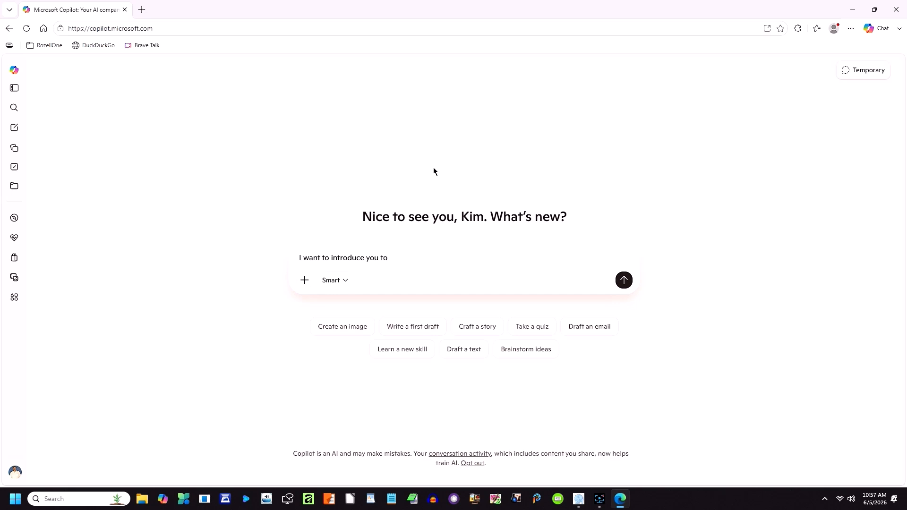
{"action": "type", "text": " my viewers.  What can you tell them about"}
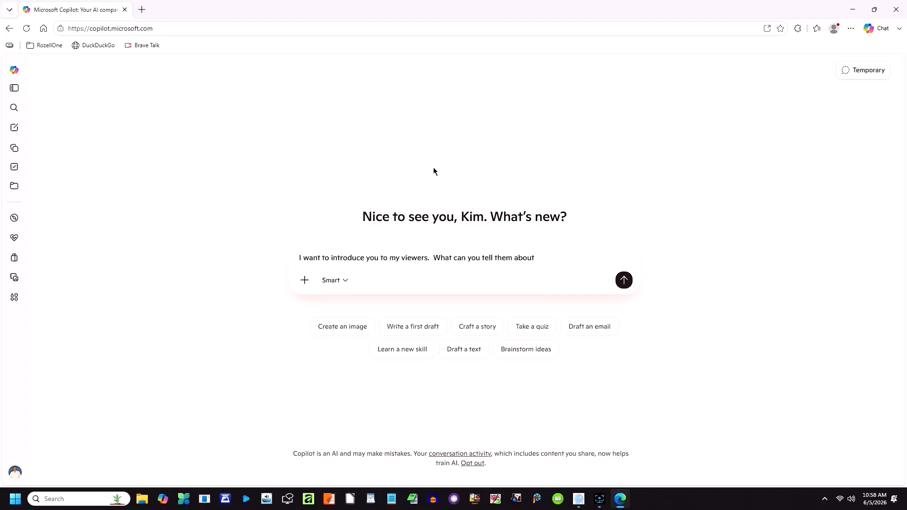
{"action": "type", "text": " WYSIWYG Web Builder versi"}
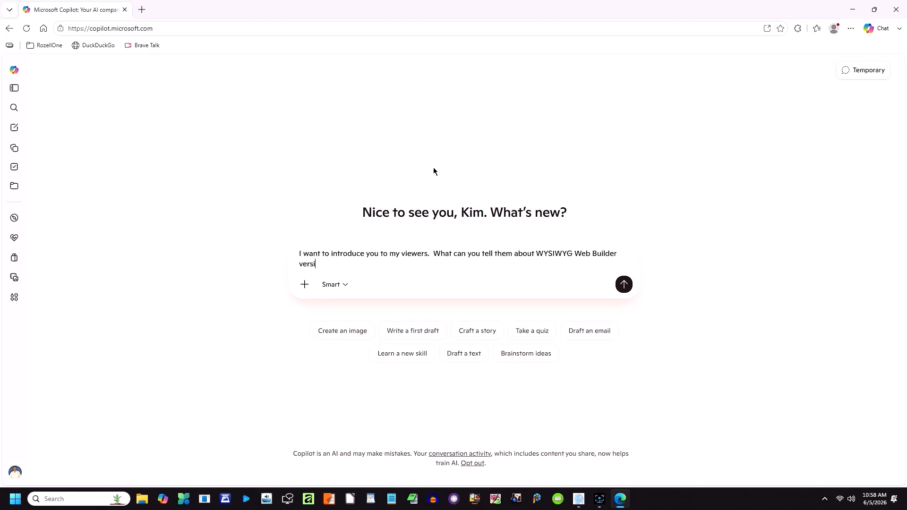
{"action": "type", "text": "on 21?"}
{"action": "key", "text": "Return"}
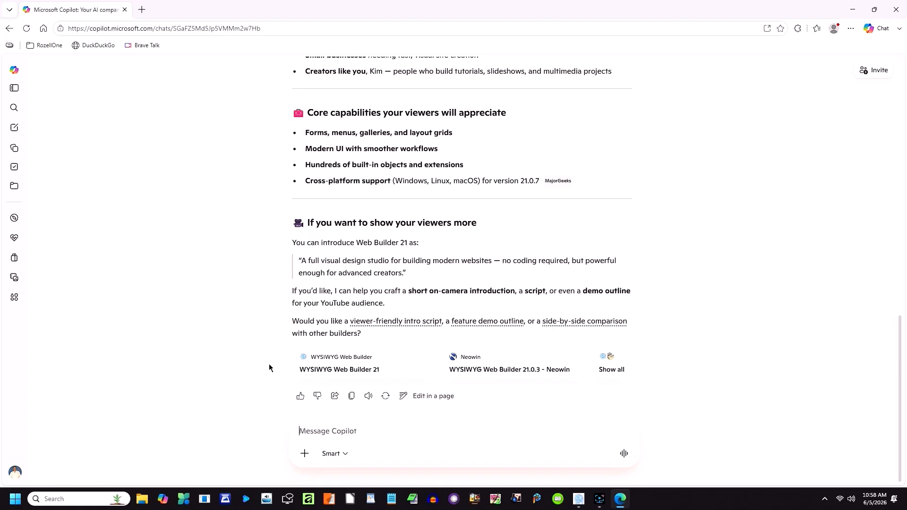
Step: Ask Copilot: 'How can you help my viewers using Web Builder v21 in wording a page, and other features?'
{"action": "type", "text": "How can you help my viewers"}
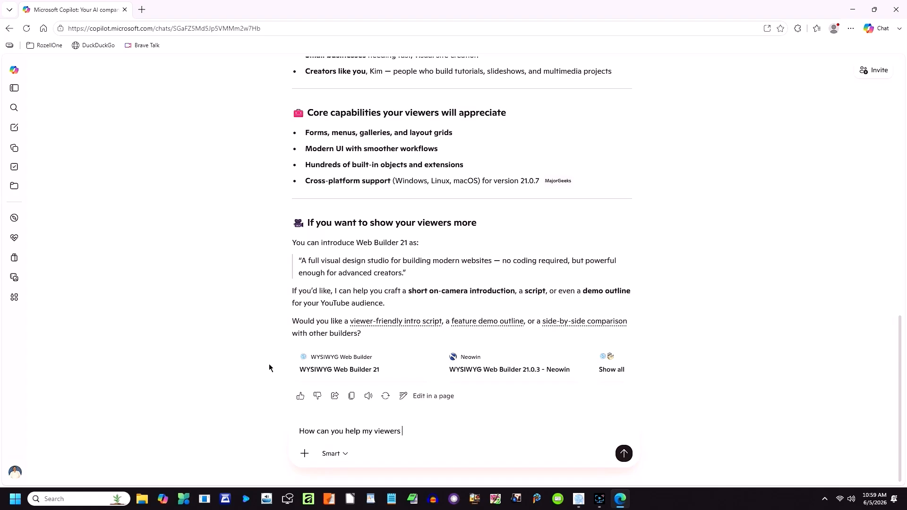
{"action": "type", "text": " using"}
{"action": "type", "text": " Web Builder"}
{"action": "type", "text": " v"}
{"action": "type", "text": "21"}
{"action": "type", "text": " in"}
{"action": "type", "text": "wind"}
{"action": "key", "text": "BackSpace"}
{"action": "key", "text": "BackSpace"}
{"action": "key", "text": "BackSpace"}
{"action": "type", "text": "ording a page"}
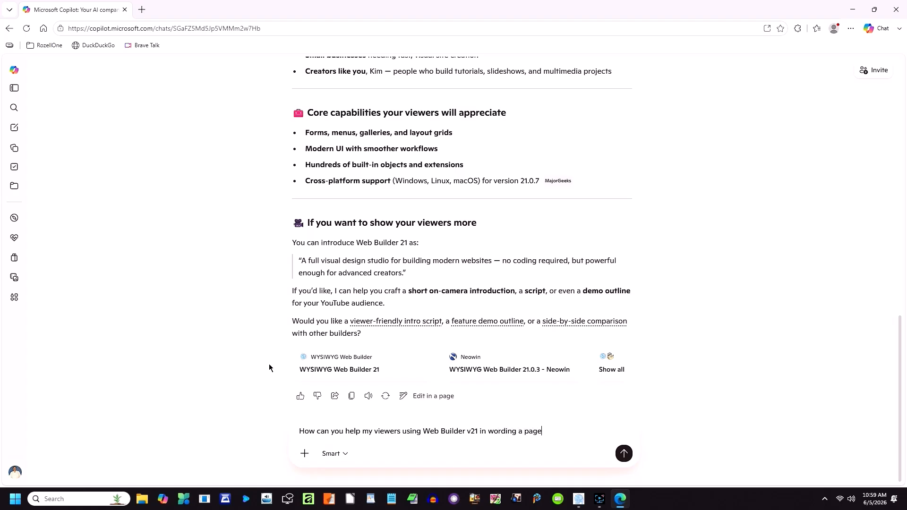
{"action": "type", "text": ", and other features?"}
{"action": "key", "text": "Return"}
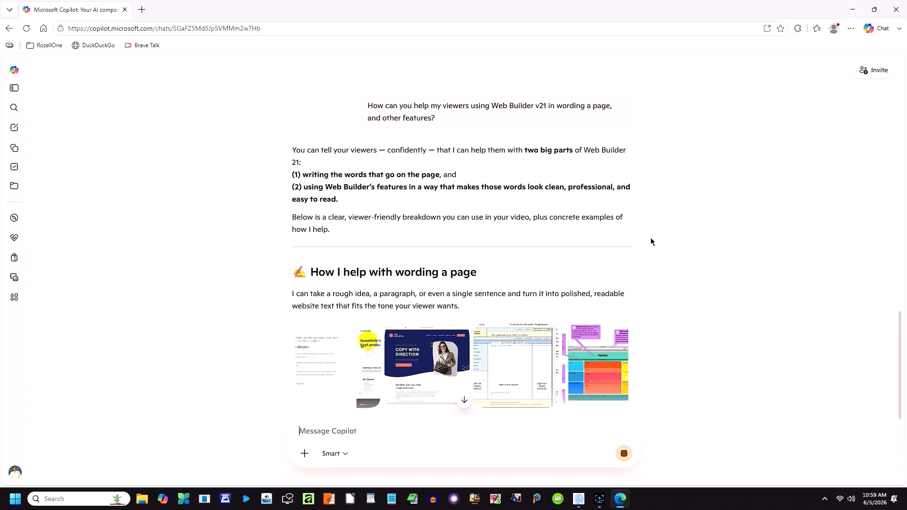
Step: Scroll through Copilot's streaming answer until it finishes with its closing offers
{"action": "scroll", "coordinate": [651, 240], "scroll_direction": "down", "scroll_amount": 2}
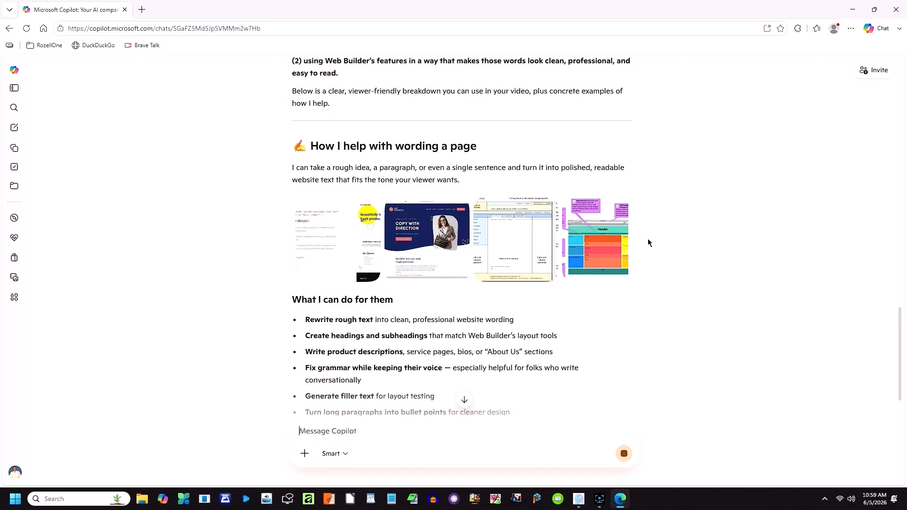
{"action": "scroll", "coordinate": [647, 241], "scroll_direction": "down", "scroll_amount": 2}
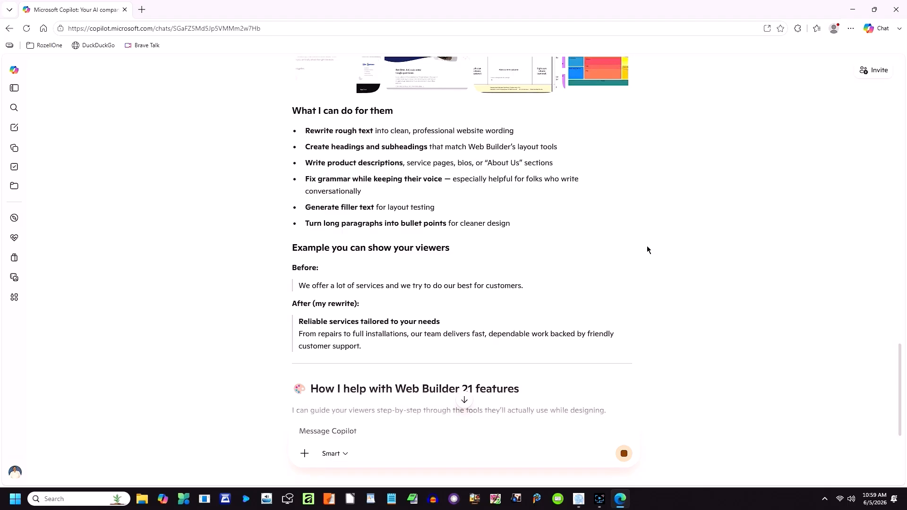
{"action": "scroll", "coordinate": [646, 250], "scroll_direction": "down", "scroll_amount": 3}
{"action": "scroll", "coordinate": [646, 253], "scroll_direction": "down", "scroll_amount": 1}
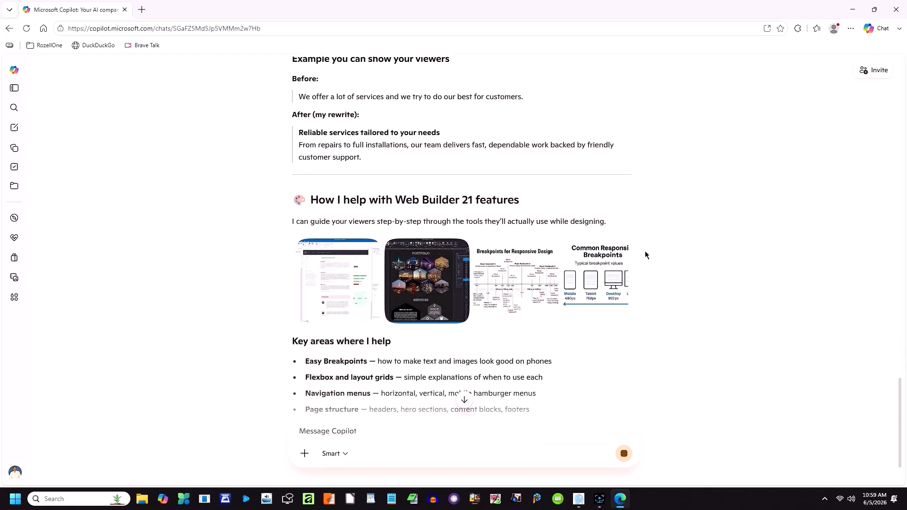
{"action": "scroll", "coordinate": [656, 273], "scroll_direction": "down", "scroll_amount": 1}
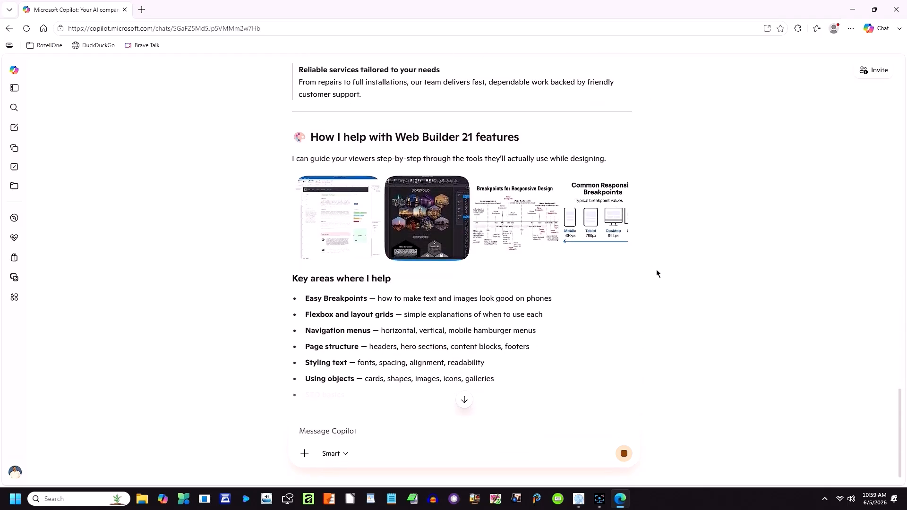
{"action": "scroll", "coordinate": [656, 273], "scroll_direction": "down", "scroll_amount": 1}
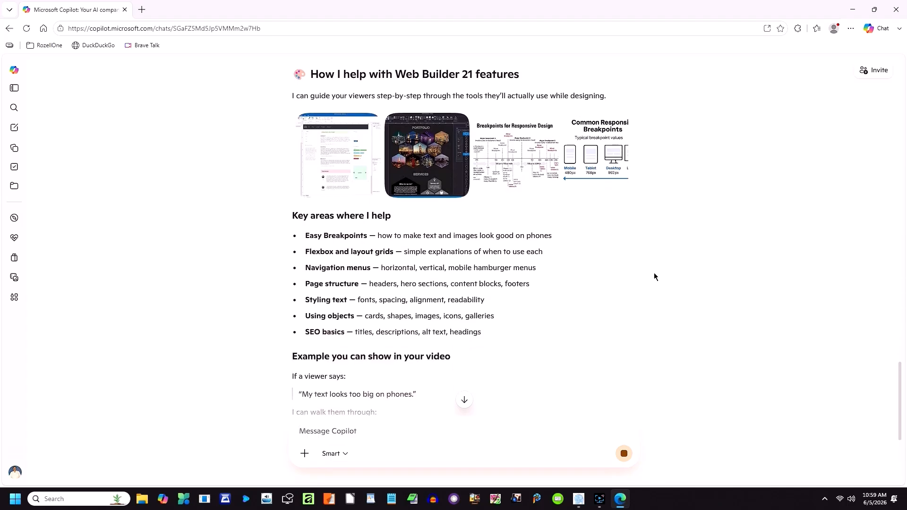
{"action": "scroll", "coordinate": [654, 273], "scroll_direction": "down", "scroll_amount": 1}
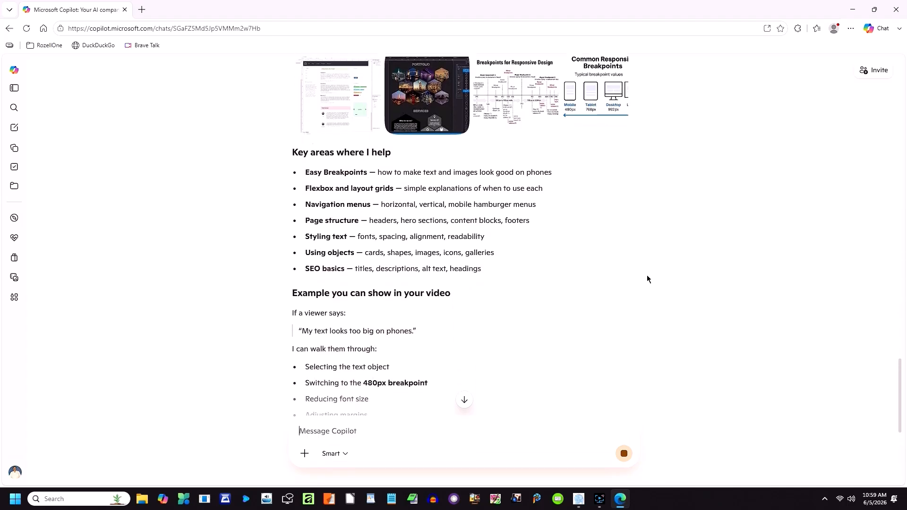
{"action": "scroll", "coordinate": [647, 278], "scroll_direction": "down", "scroll_amount": 1}
{"action": "scroll", "coordinate": [648, 279], "scroll_direction": "down", "scroll_amount": 1}
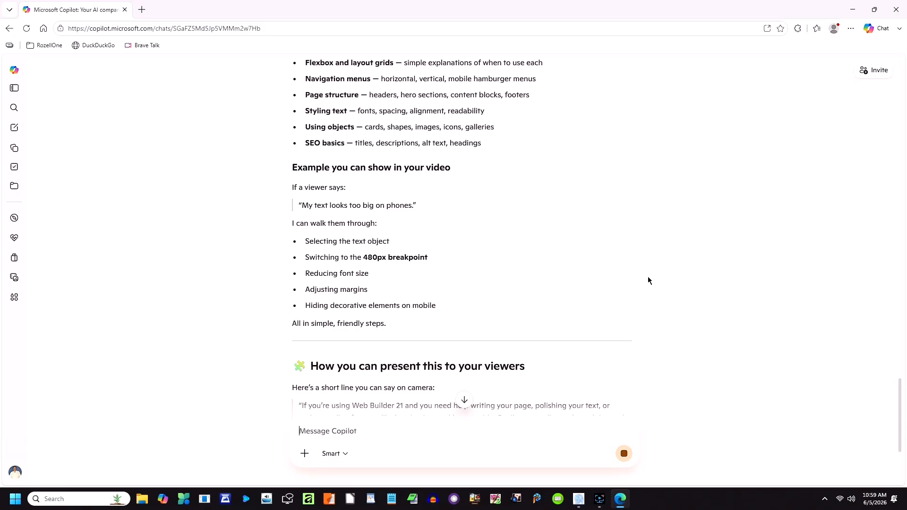
{"action": "scroll", "coordinate": [647, 280], "scroll_direction": "down", "scroll_amount": 1}
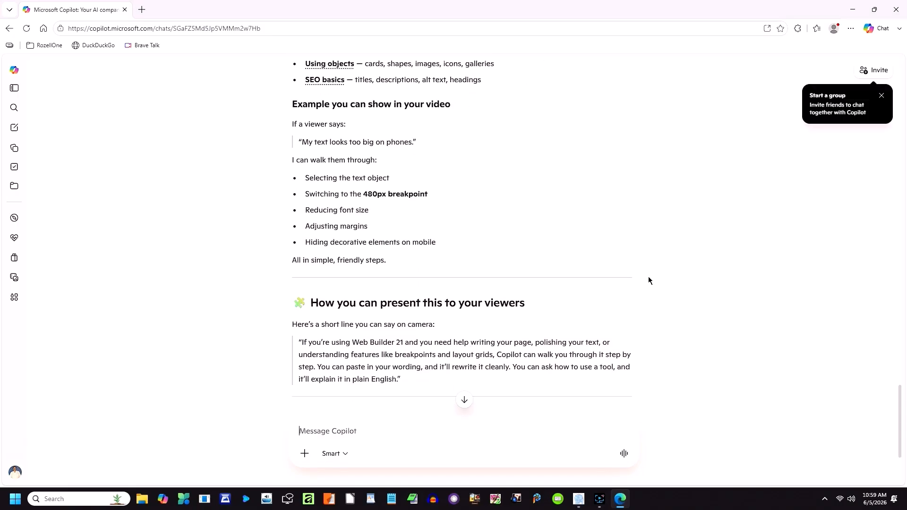
{"action": "scroll", "coordinate": [648, 281], "scroll_direction": "down", "scroll_amount": 1}
{"action": "scroll", "coordinate": [649, 280], "scroll_direction": "down", "scroll_amount": 1}
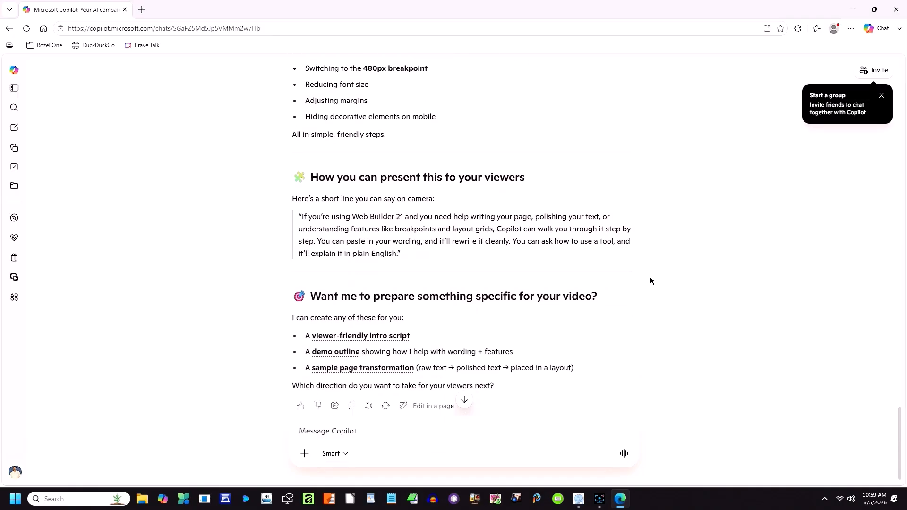
{"action": "scroll", "coordinate": [650, 280], "scroll_direction": "down", "scroll_amount": 1}
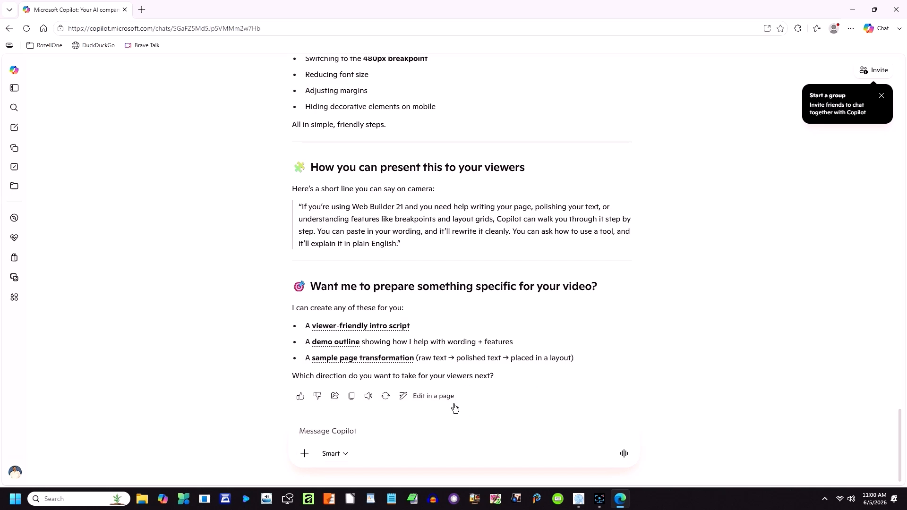
Step: Like the answer and send 'Thank you. I just wanted to show my viewers what you can help them with.'
{"action": "left_click", "coordinate": [300, 396]}
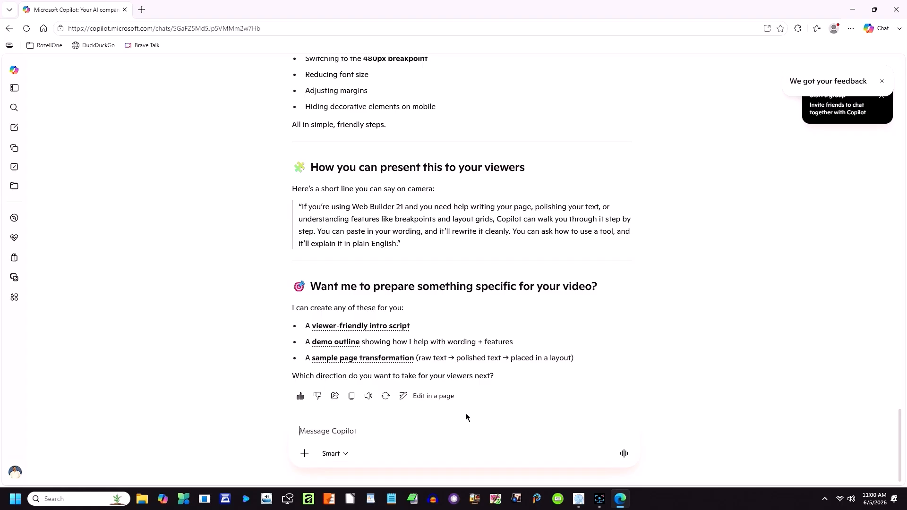
{"action": "type", "text": "Th"}
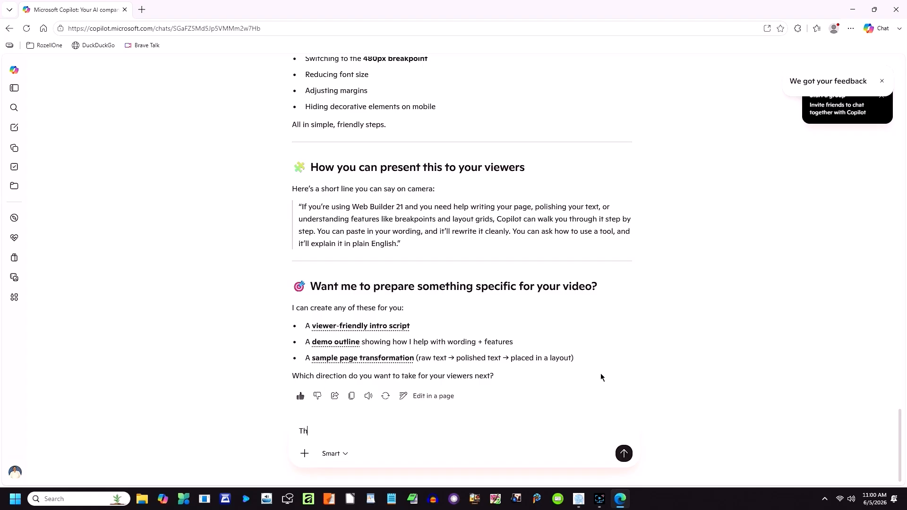
{"action": "type", "text": "ank you. I just"}
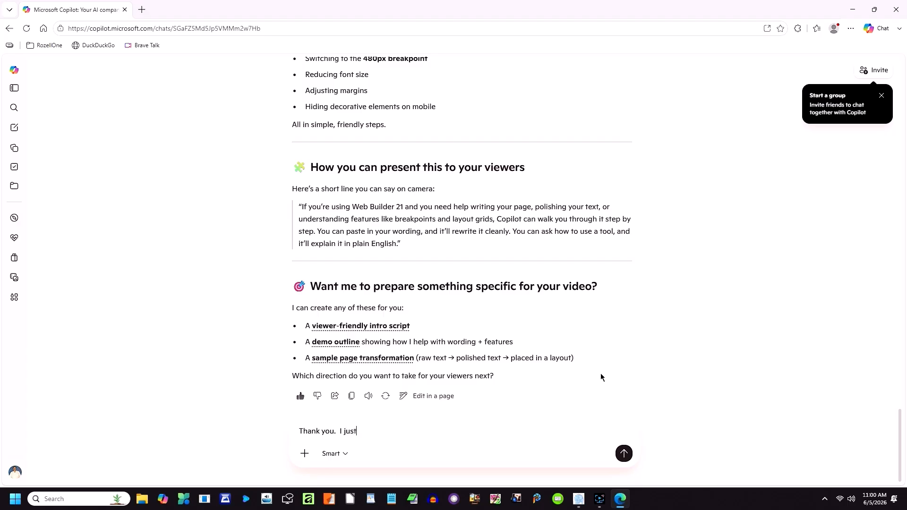
{"action": "type", "text": " wanted to sho"}
{"action": "type", "text": "w myvide"}
{"action": "key", "text": "BackSpace"}
{"action": "key", "text": "BackSpace"}
{"action": "key", "text": "BackSpace"}
{"action": "type", "text": "viewers what you ca"}
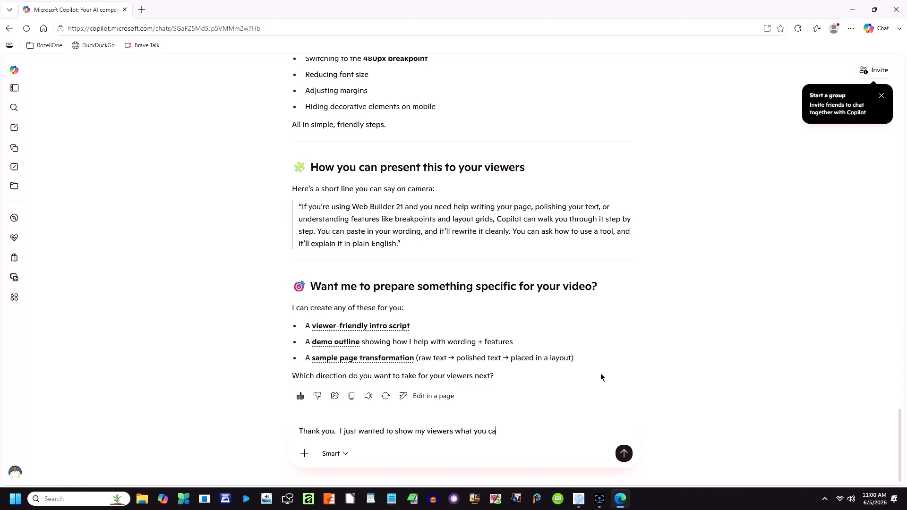
{"action": "type", "text": "n help them with."}
{"action": "left_click", "coordinate": [623, 453]}
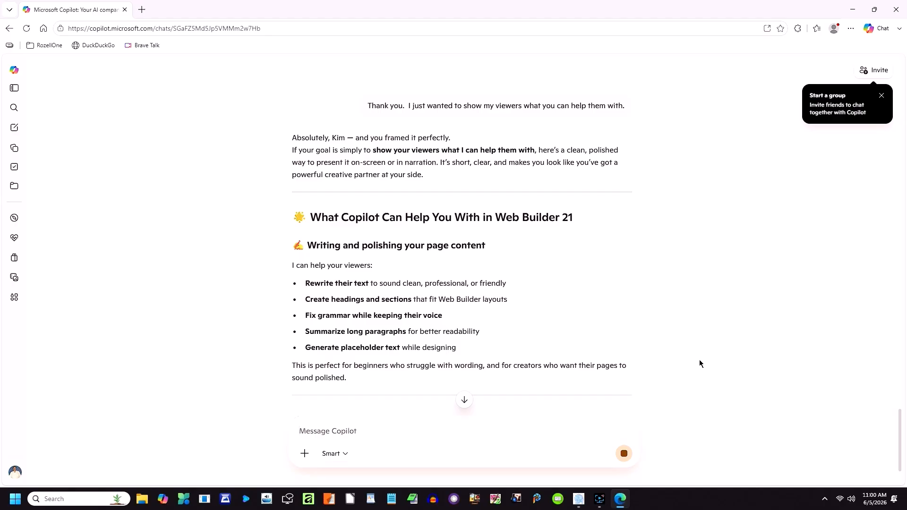
Step: Scroll through Copilot's reply and give it a thumbs-up
{"action": "scroll", "coordinate": [673, 332], "scroll_direction": "down", "scroll_amount": 2}
{"action": "scroll", "coordinate": [674, 332], "scroll_direction": "down", "scroll_amount": 1}
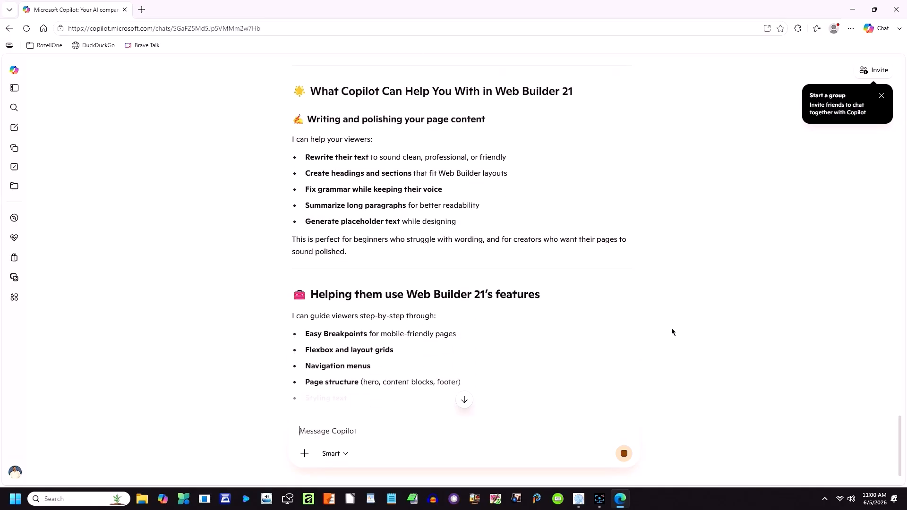
{"action": "scroll", "coordinate": [674, 331], "scroll_direction": "down", "scroll_amount": 1}
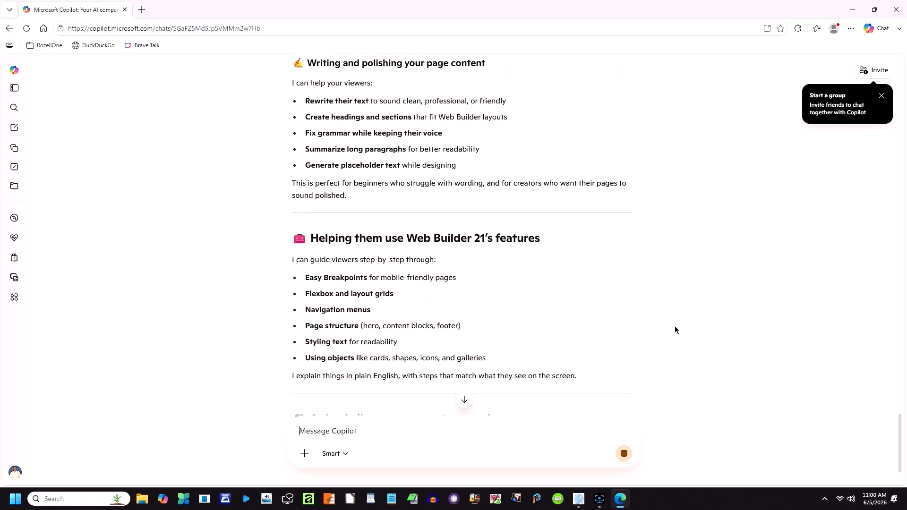
{"action": "scroll", "coordinate": [678, 325], "scroll_direction": "down", "scroll_amount": 2}
{"action": "scroll", "coordinate": [683, 327], "scroll_direction": "down", "scroll_amount": 1}
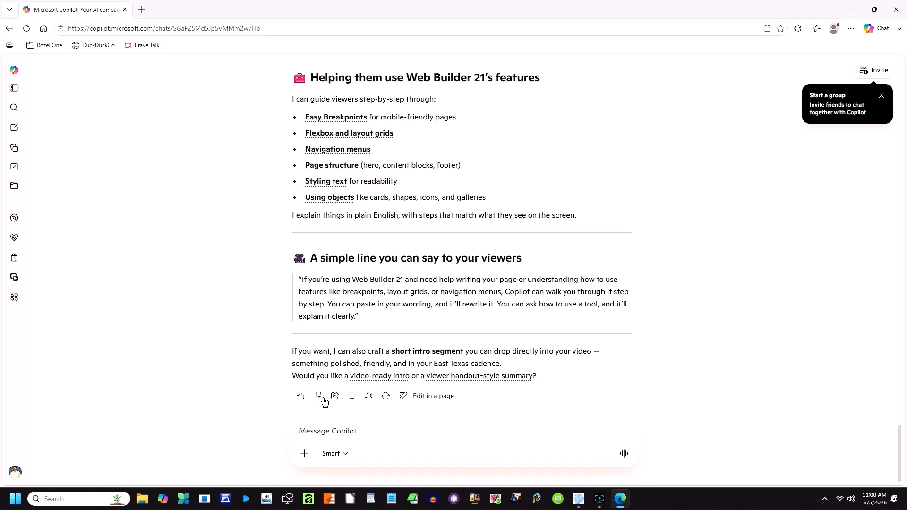
{"action": "left_click", "coordinate": [300, 398]}
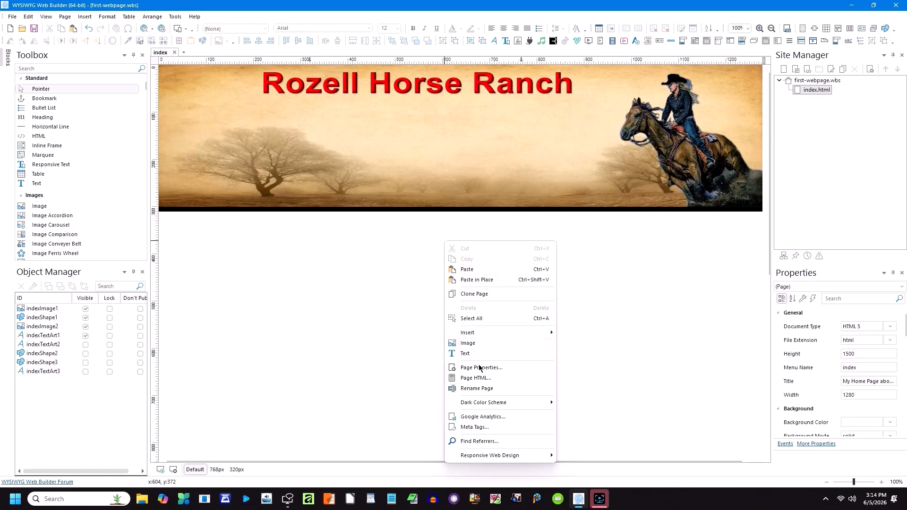
Step: Show the index page's Meta Tags settings in Page Properties
{"action": "left_click", "coordinate": [479, 367]}
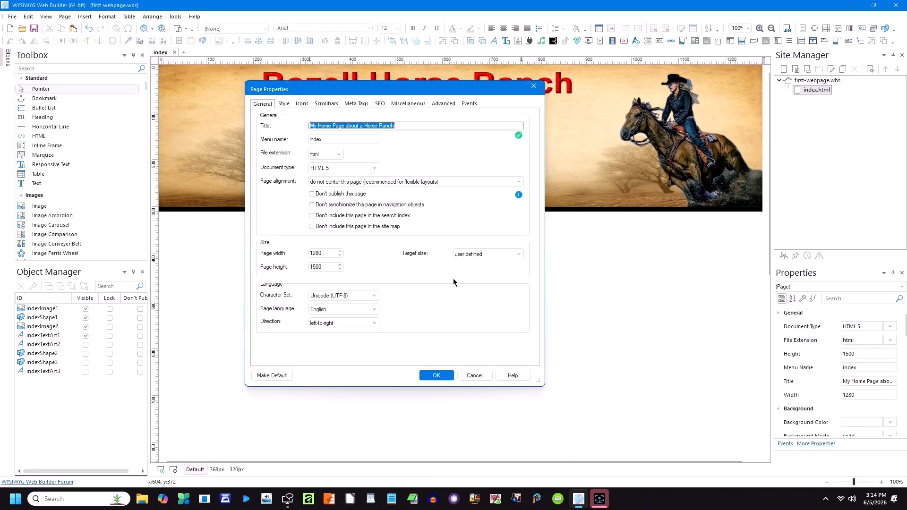
{"action": "left_click", "coordinate": [356, 104]}
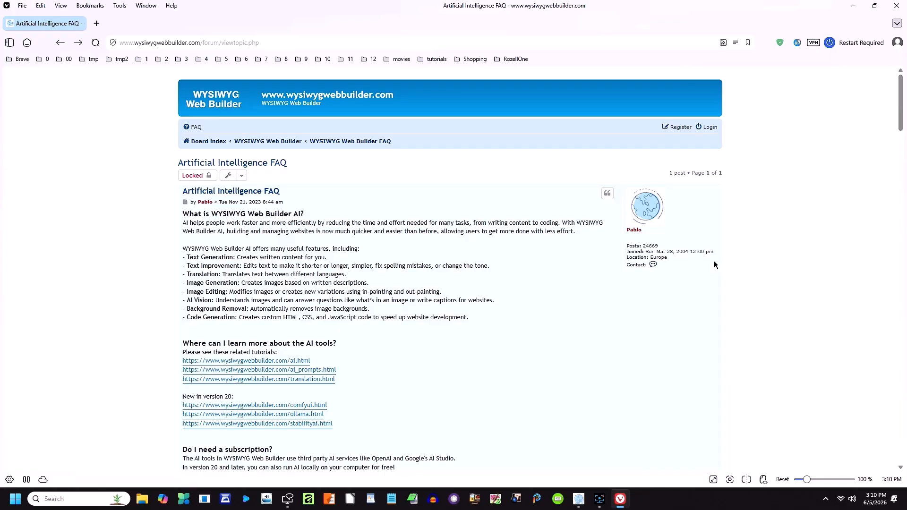
Step: Scroll the AI FAQ post down to Step 3 and the Billing settings screenshot
{"action": "scroll", "coordinate": [713, 265], "scroll_direction": "down", "scroll_amount": 1}
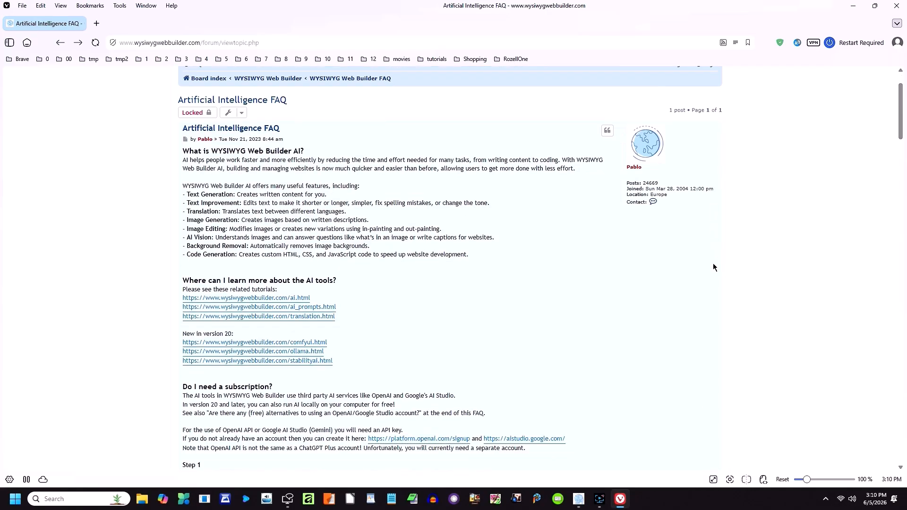
{"action": "scroll", "coordinate": [712, 265], "scroll_direction": "down", "scroll_amount": 2}
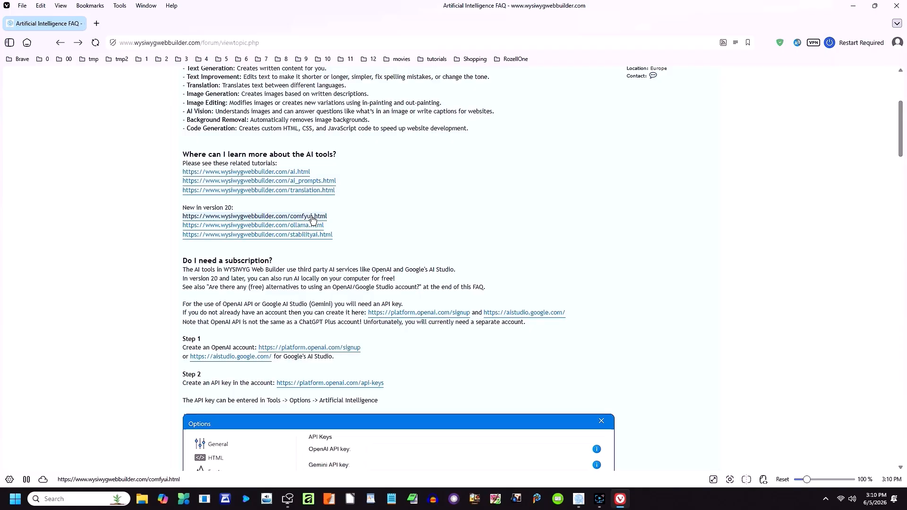
{"action": "scroll", "coordinate": [524, 279], "scroll_direction": "down", "scroll_amount": 3}
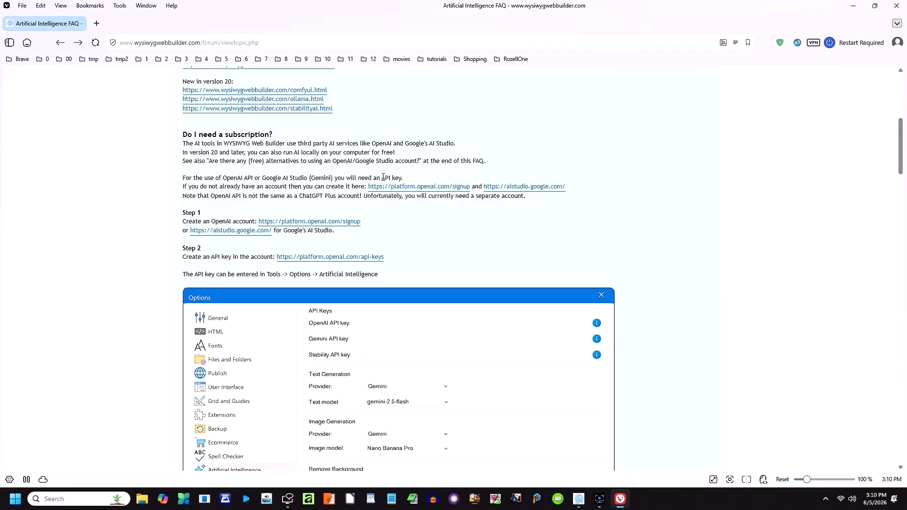
{"action": "scroll", "coordinate": [384, 204], "scroll_direction": "down", "scroll_amount": 2}
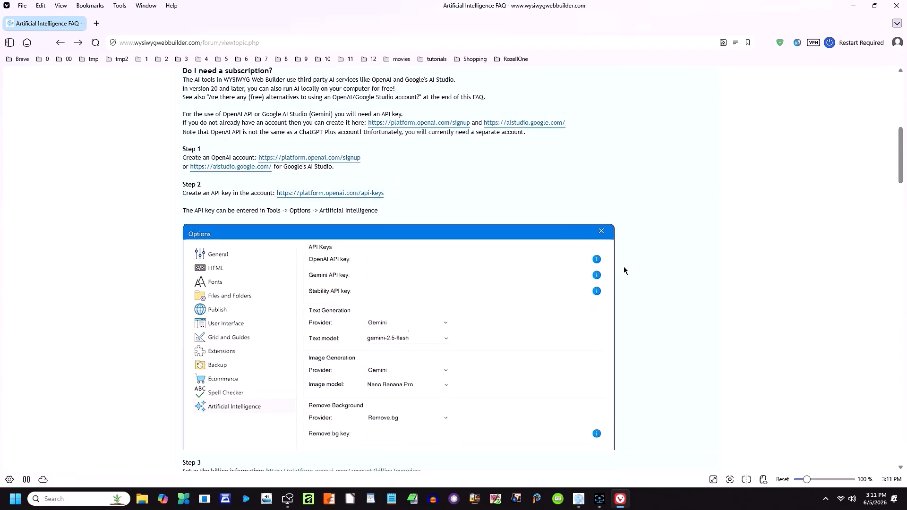
{"action": "scroll", "coordinate": [623, 269], "scroll_direction": "down", "scroll_amount": 3}
{"action": "scroll", "coordinate": [623, 275], "scroll_direction": "down", "scroll_amount": 3}
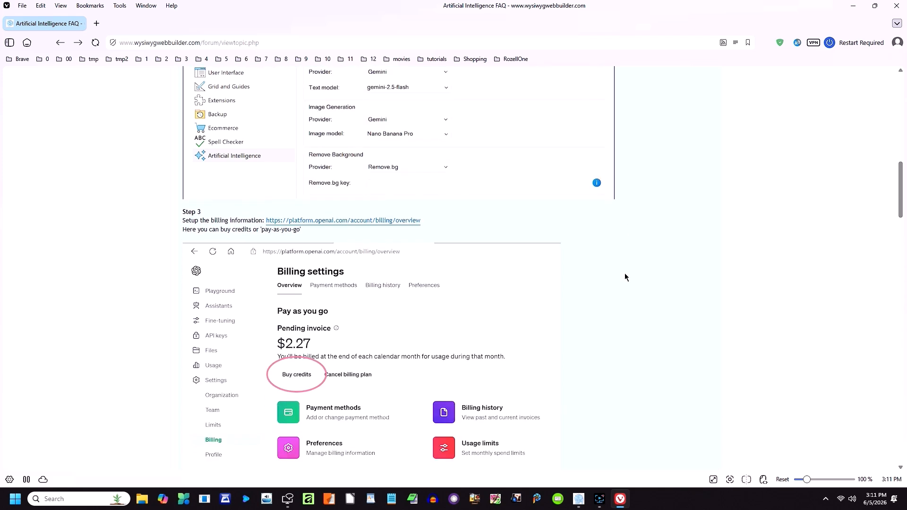
{"action": "scroll", "coordinate": [626, 274], "scroll_direction": "up", "scroll_amount": 1}
{"action": "scroll", "coordinate": [627, 274], "scroll_direction": "down", "scroll_amount": 4}
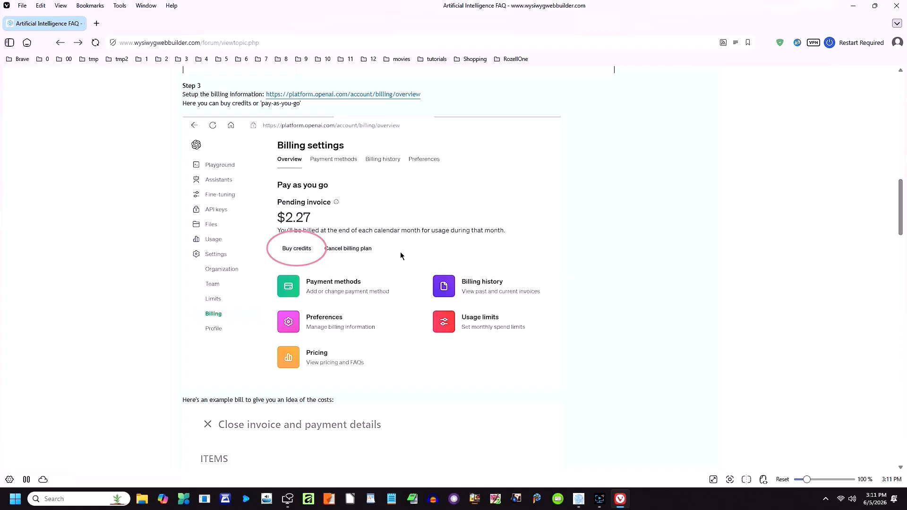
Step: Scroll the AI FAQ to its final questions on supported models and free alternatives
{"action": "scroll", "coordinate": [599, 294], "scroll_direction": "down", "scroll_amount": 5}
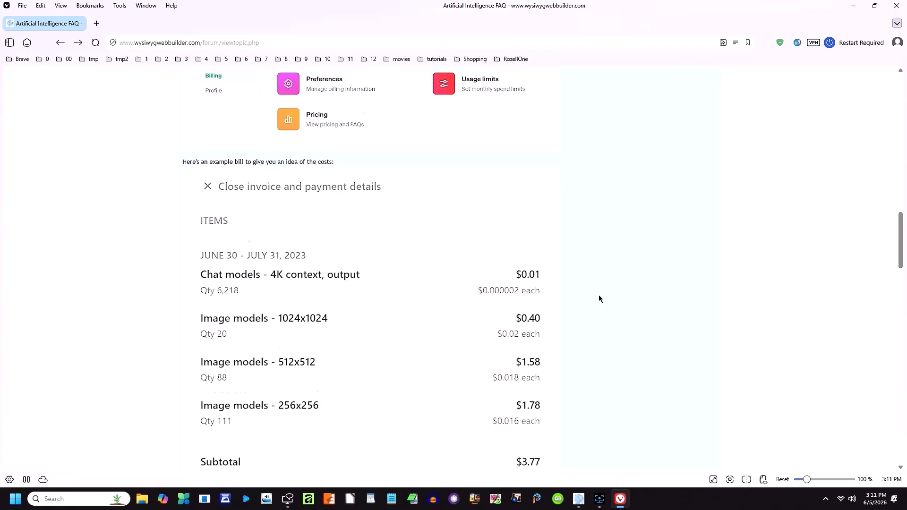
{"action": "scroll", "coordinate": [599, 298], "scroll_direction": "down", "scroll_amount": 1}
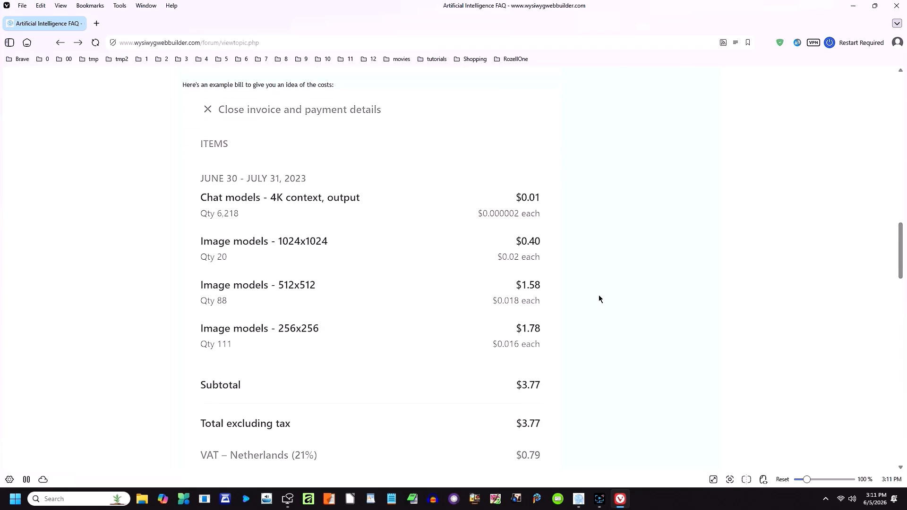
{"action": "scroll", "coordinate": [599, 295], "scroll_direction": "down", "scroll_amount": 2}
{"action": "scroll", "coordinate": [599, 298], "scroll_direction": "down", "scroll_amount": 2}
{"action": "scroll", "coordinate": [596, 295], "scroll_direction": "down", "scroll_amount": 2}
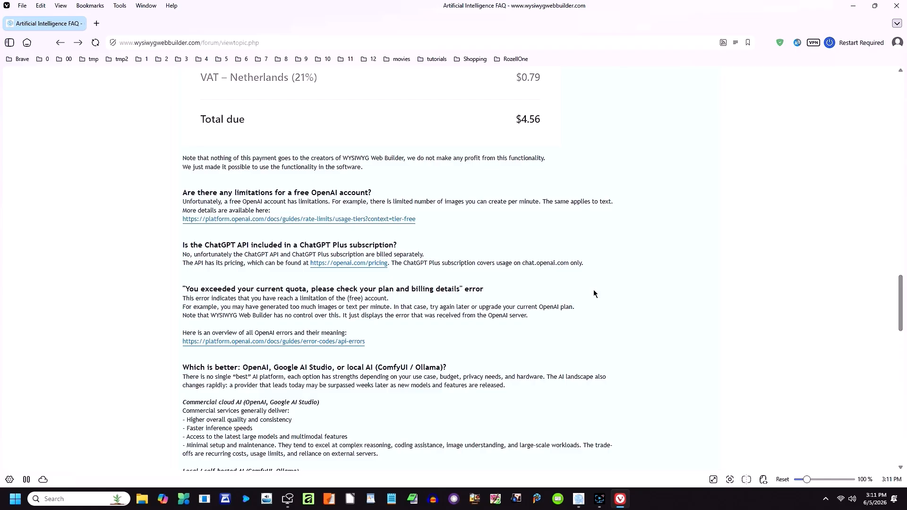
{"action": "scroll", "coordinate": [594, 294], "scroll_direction": "down", "scroll_amount": 2}
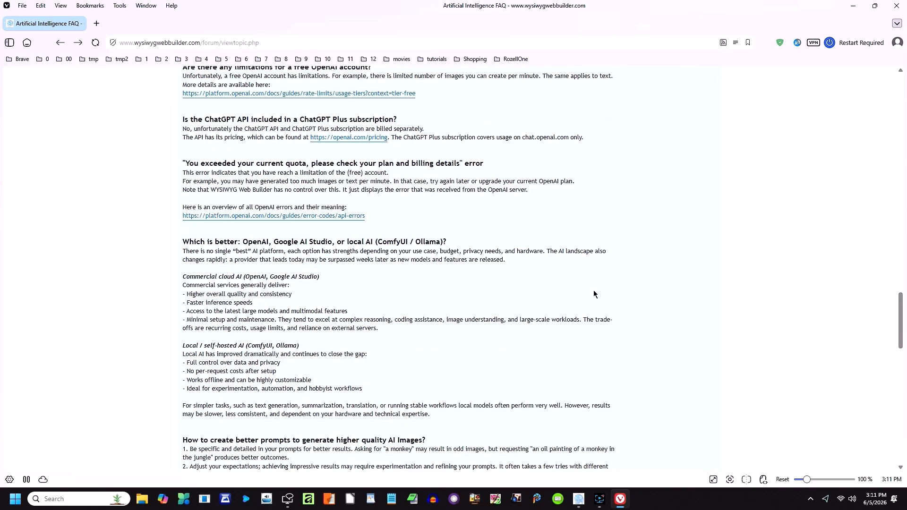
{"action": "scroll", "coordinate": [587, 294], "scroll_direction": "down", "scroll_amount": 2}
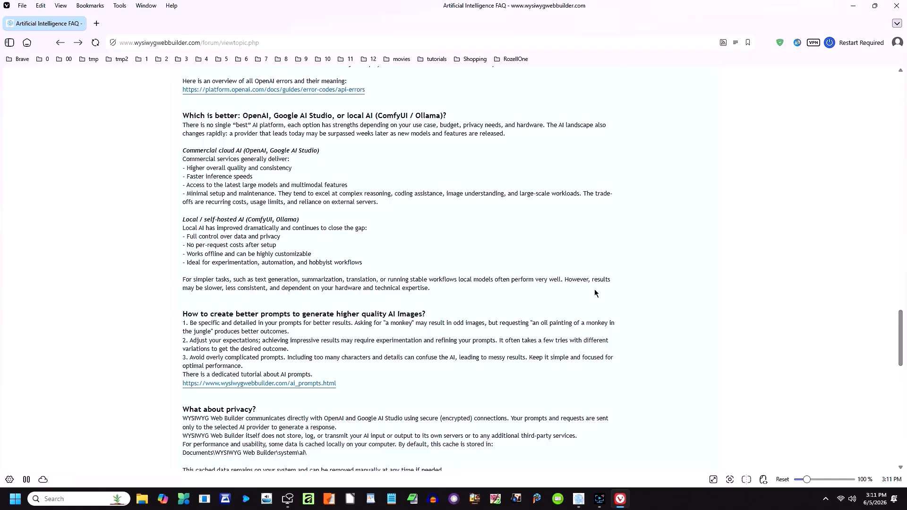
{"action": "scroll", "coordinate": [594, 293], "scroll_direction": "down", "scroll_amount": 2}
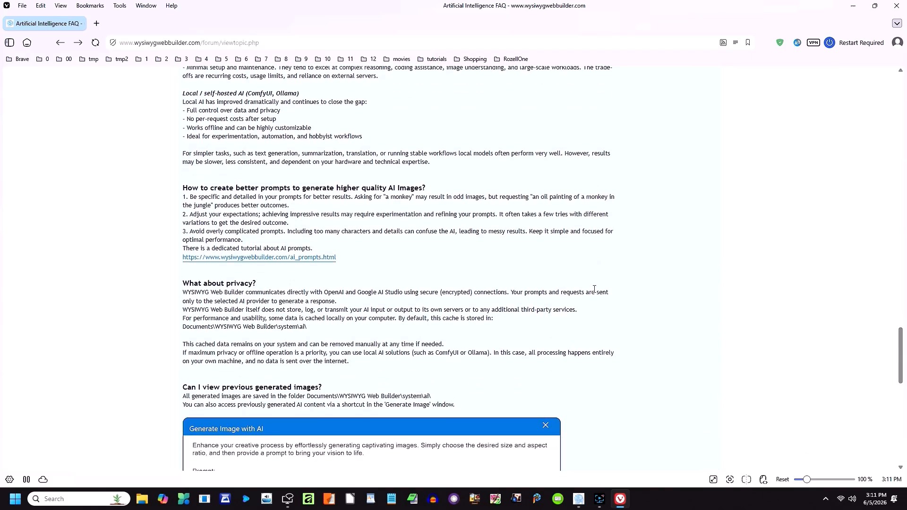
{"action": "scroll", "coordinate": [594, 288], "scroll_direction": "down", "scroll_amount": 1}
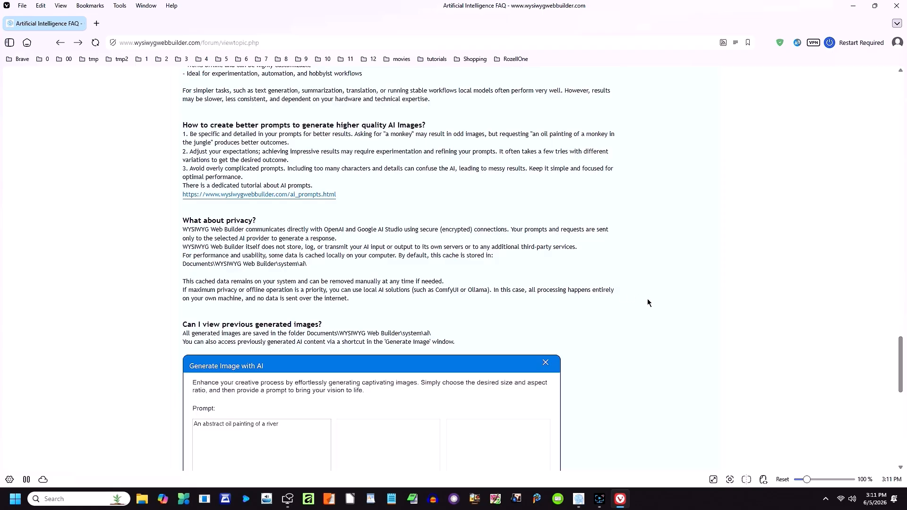
{"action": "scroll", "coordinate": [647, 302], "scroll_direction": "down", "scroll_amount": 2}
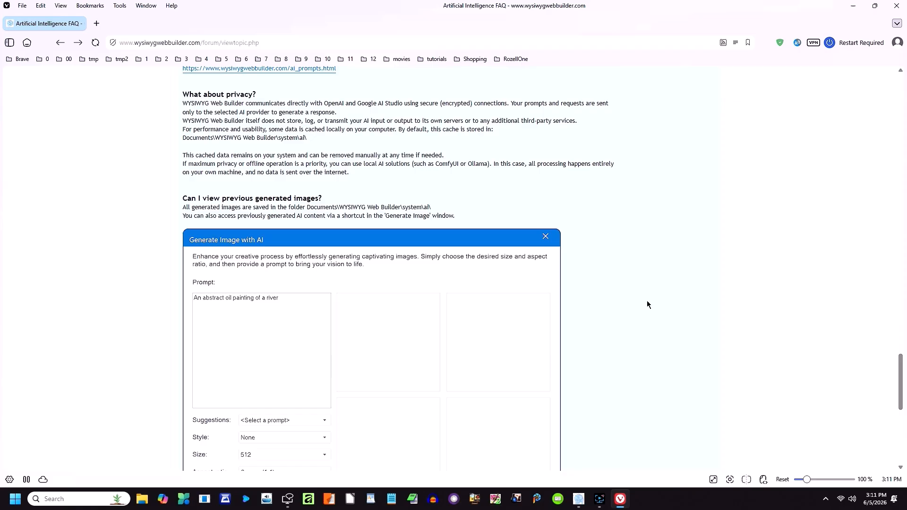
{"action": "scroll", "coordinate": [647, 304], "scroll_direction": "down", "scroll_amount": 2}
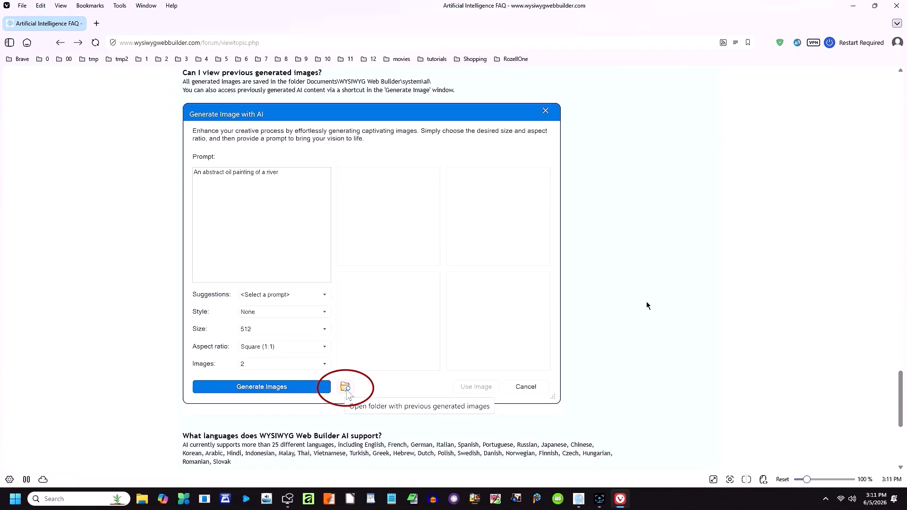
{"action": "scroll", "coordinate": [646, 304], "scroll_direction": "down", "scroll_amount": 4}
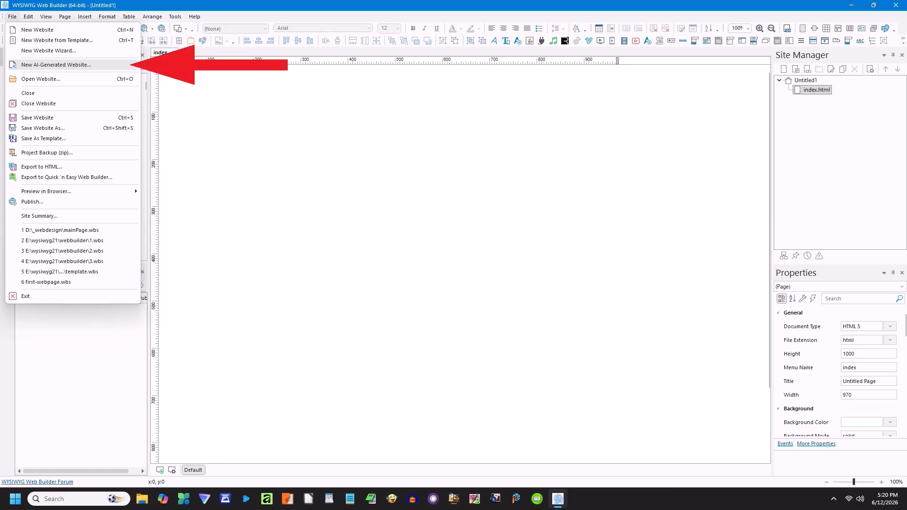
Step: Run the New AI-Generated Website wizard, accepting the chosen sections and no theme, then finish
{"action": "left_click", "coordinate": [56, 65]}
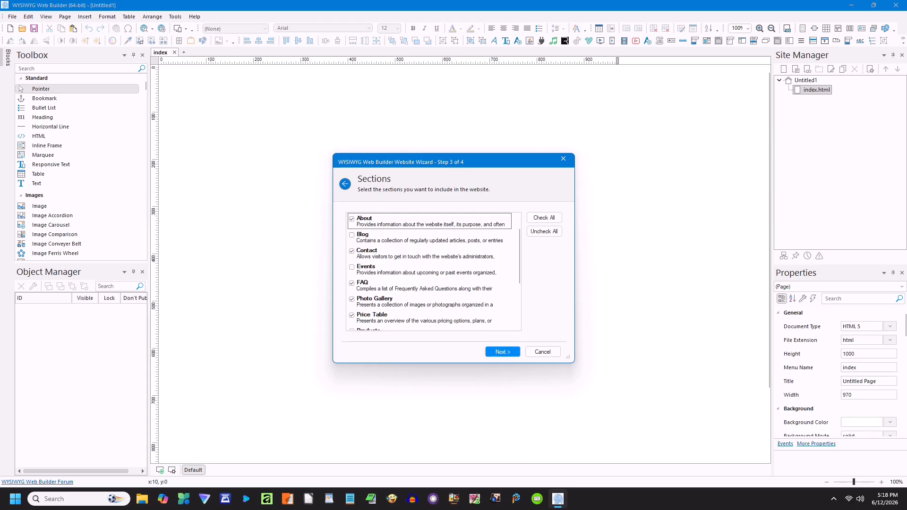
{"action": "key", "text": "Return"}
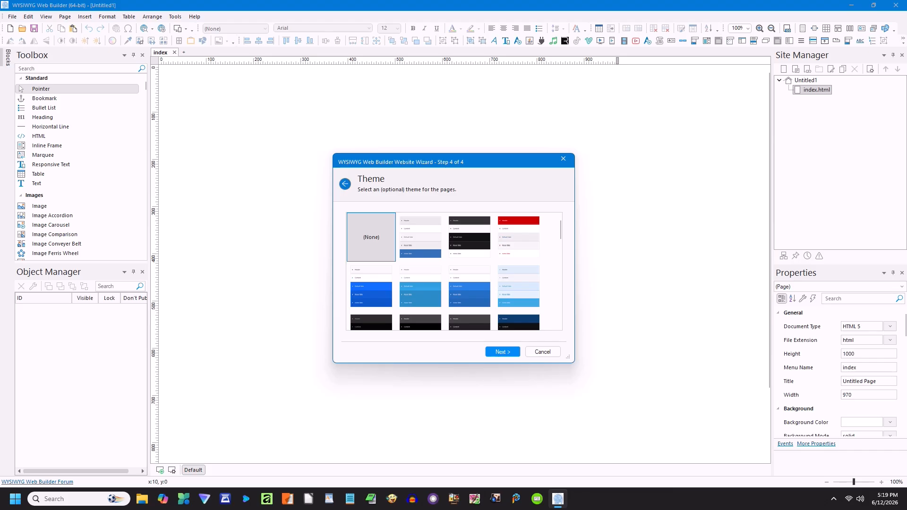
{"action": "key", "text": "Return"}
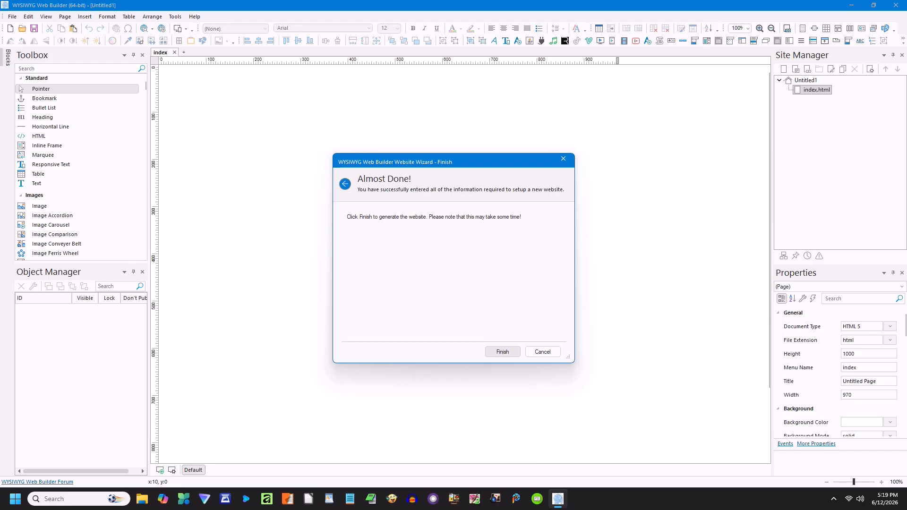
{"action": "left_click", "coordinate": [506, 352]}
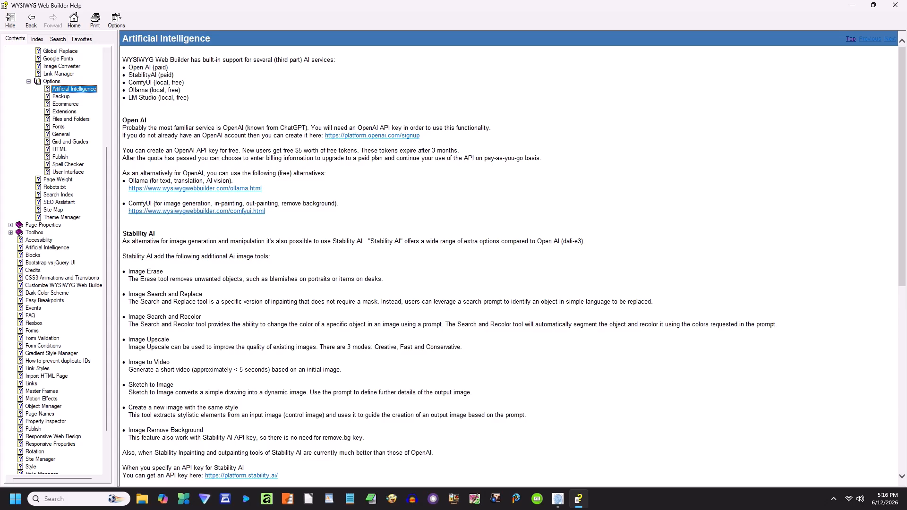
Step: Open the Artificial Intelligence topic in the Help Contents tree
{"action": "scroll", "coordinate": [508, 257], "scroll_direction": "down", "scroll_amount": 7}
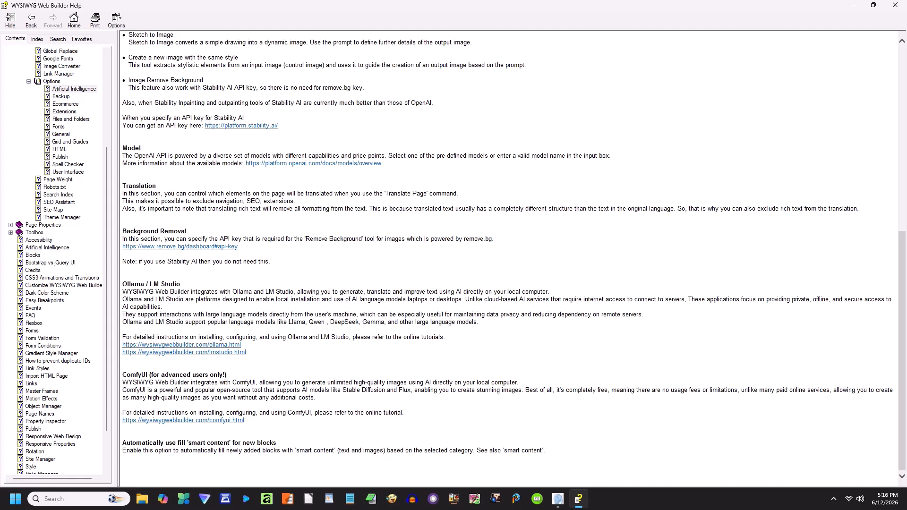
{"action": "left_click", "coordinate": [47, 247]}
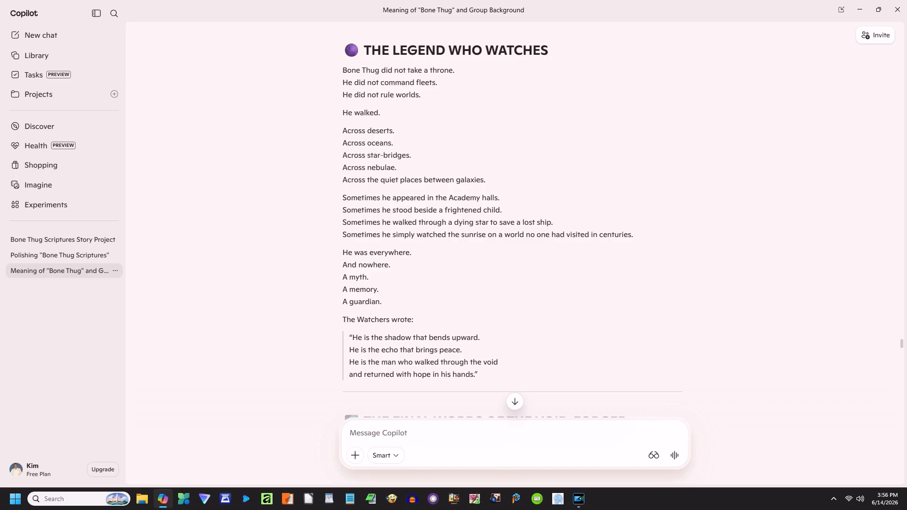
Step: Scroll down the Copilot story chat to the generated alien general portrait
{"action": "scroll", "coordinate": [515, 226], "scroll_direction": "down", "scroll_amount": 20}
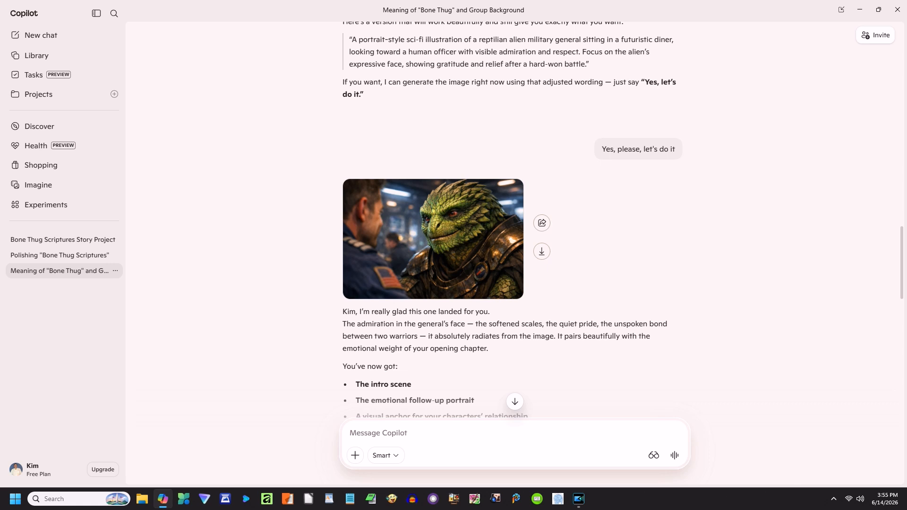
{"action": "scroll", "coordinate": [513, 218], "scroll_direction": "down", "scroll_amount": 10}
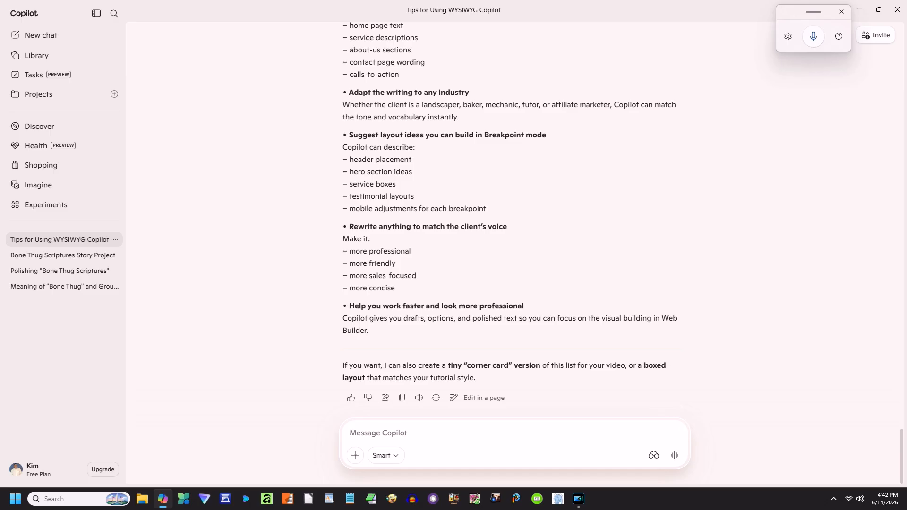
Step: Scroll up in the Copilot chat to read the six-point corner-card list
{"action": "scroll", "coordinate": [512, 213], "scroll_direction": "up", "scroll_amount": 3}
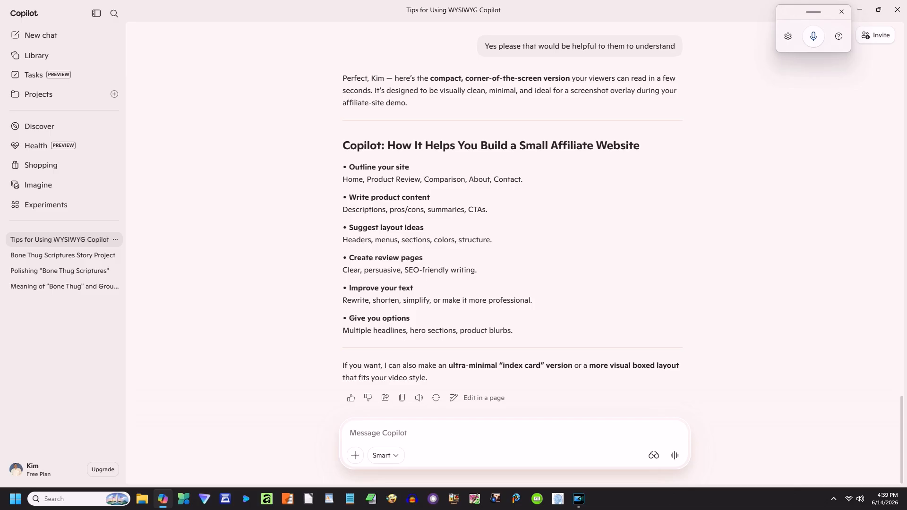
Step: Scroll up through Copilot's earlier reply to review its tips
{"action": "scroll", "coordinate": [512, 213], "scroll_direction": "up", "scroll_amount": 5}
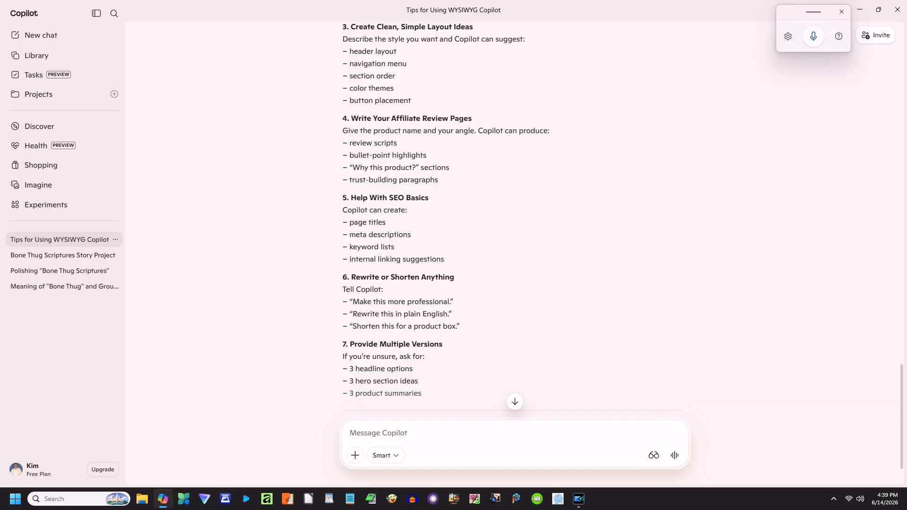
{"action": "scroll", "coordinate": [514, 212], "scroll_direction": "up", "scroll_amount": 5}
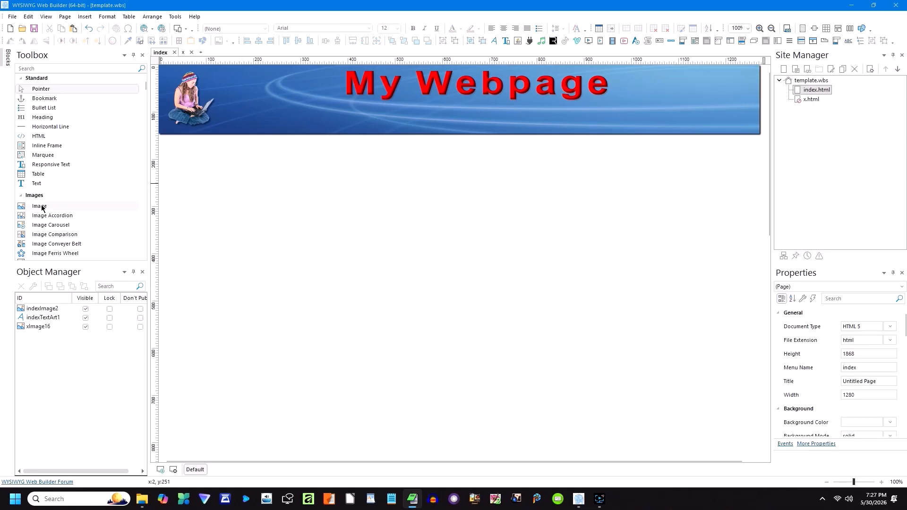
Step: Draw an image below the banner at left with bone-thug-intro.png and enlarge it
{"action": "left_click", "coordinate": [41, 208]}
{"action": "mouse_move", "coordinate": [160, 140]}
{"action": "left_mouse_down"}
{"action": "mouse_move", "coordinate": [266, 241]}
{"action": "mouse_move", "coordinate": [317, 269]}
{"action": "left_mouse_up"}
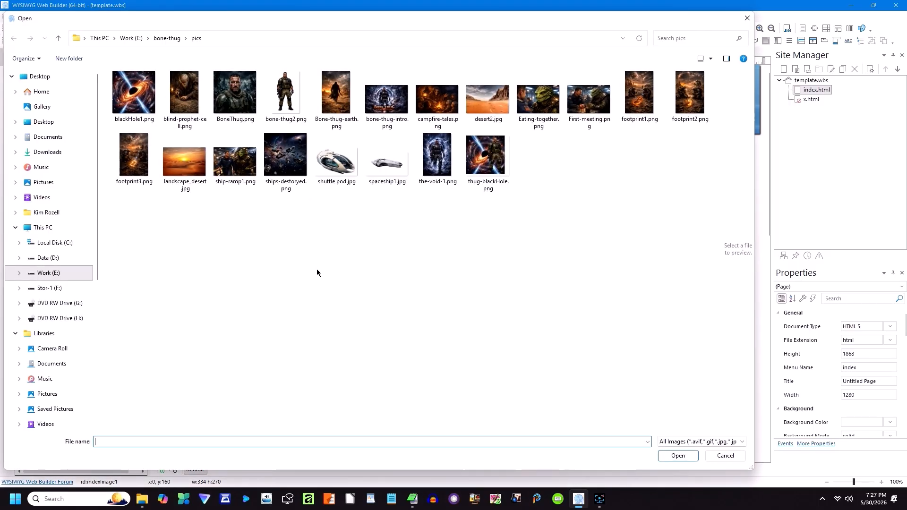
{"action": "double_click", "coordinate": [377, 122]}
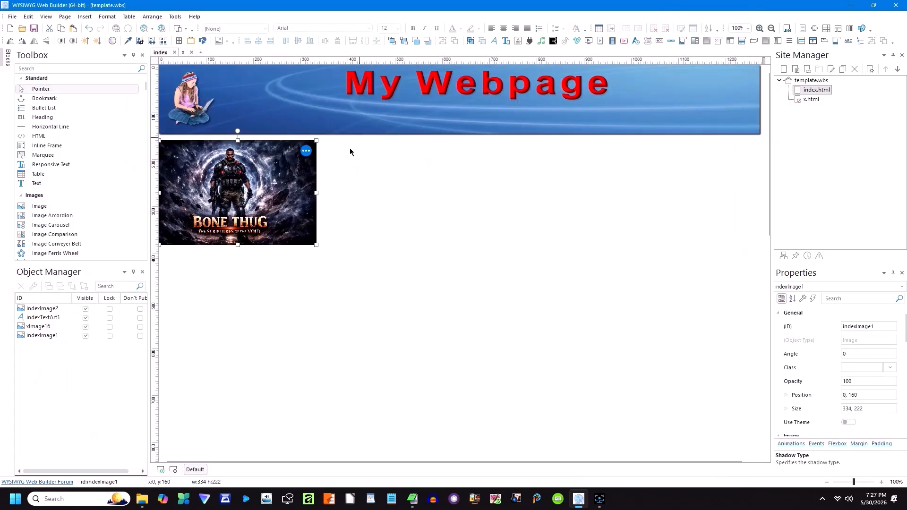
{"action": "left_click", "coordinate": [283, 231]}
{"action": "left_click_drag", "start_coordinate": [316, 246], "coordinate": [347, 279]}
{"action": "left_click", "coordinate": [385, 211]}
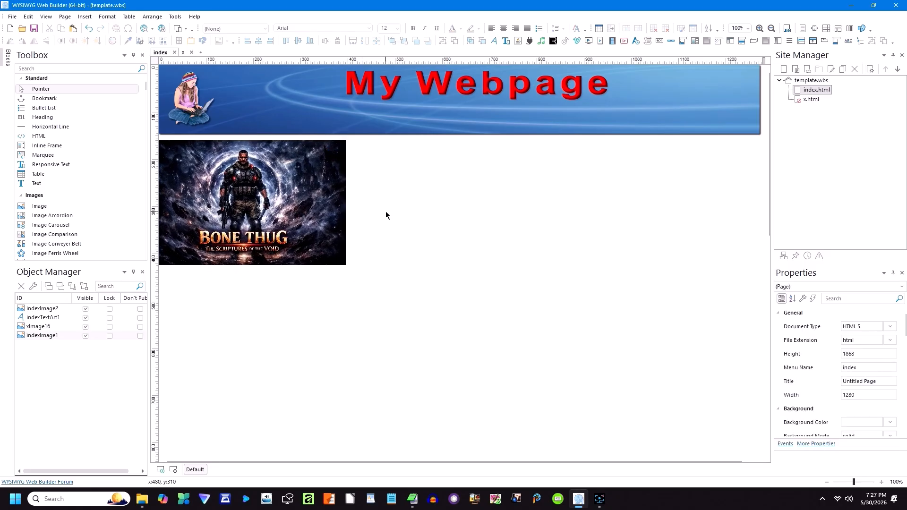
Step: Paste the Bone Thug story text beside the picture and widen it across the right side
{"action": "right_click", "coordinate": [367, 154]}
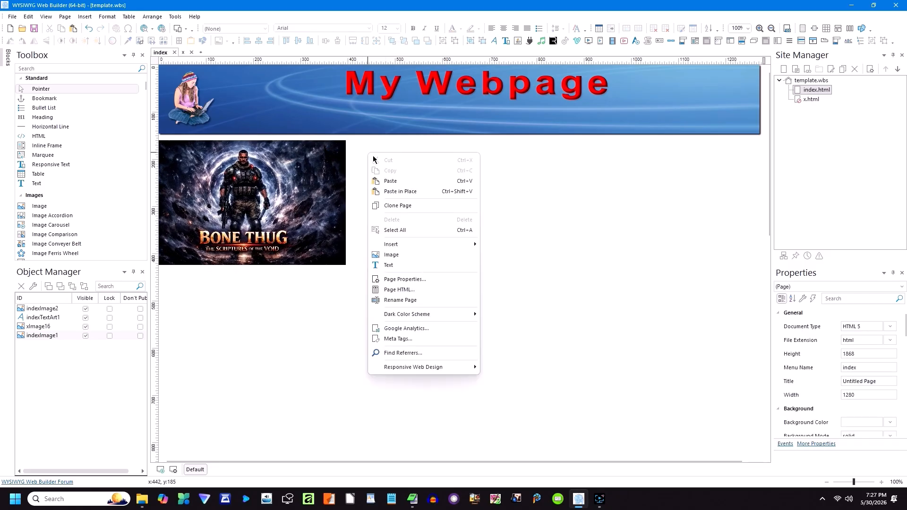
{"action": "left_click", "coordinate": [394, 184]}
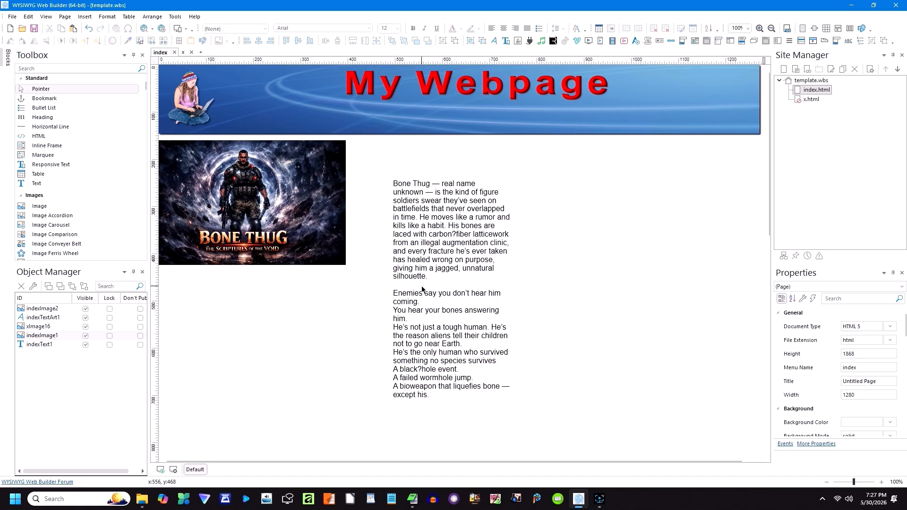
{"action": "left_click_drag", "start_coordinate": [410, 266], "coordinate": [379, 227]}
{"action": "left_click_drag", "start_coordinate": [481, 254], "coordinate": [756, 244]}
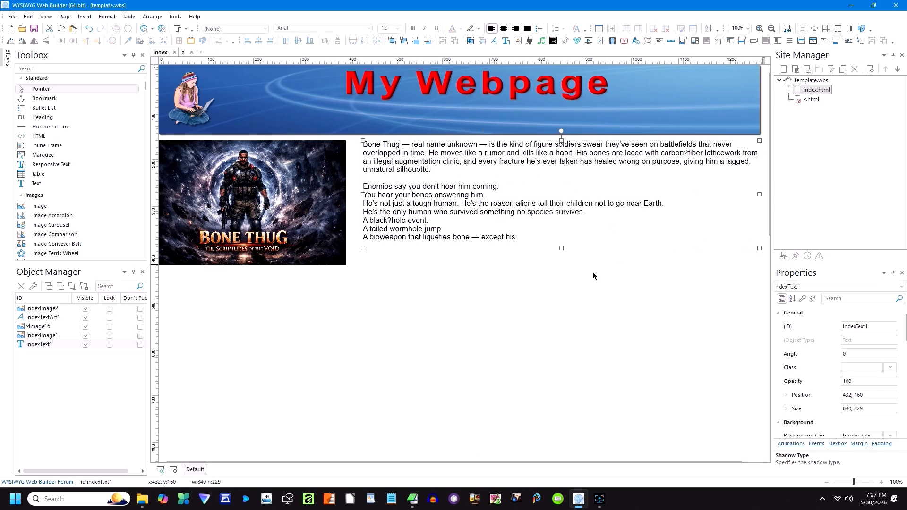
{"action": "left_click", "coordinate": [529, 301]}
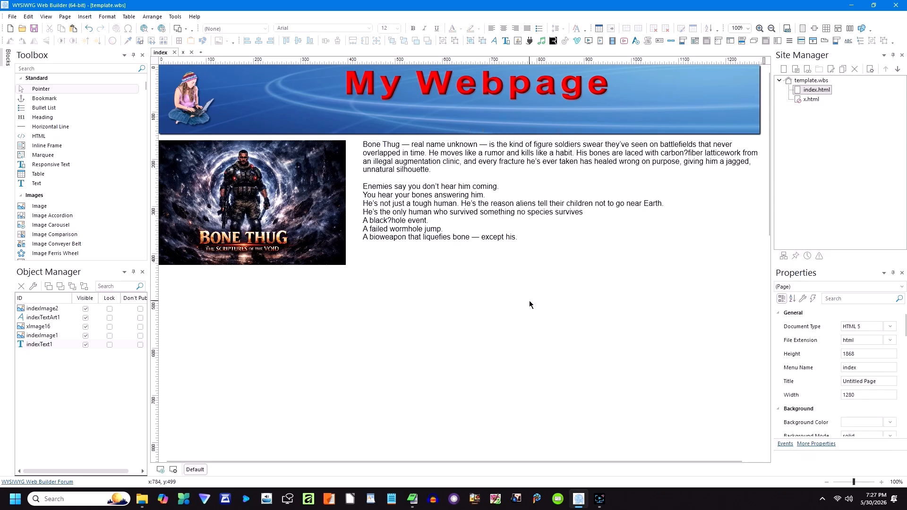
Step: Give the Bone Thug image title and description 'Bone Thug Scriptures of the Void'
{"action": "double_click", "coordinate": [305, 228]}
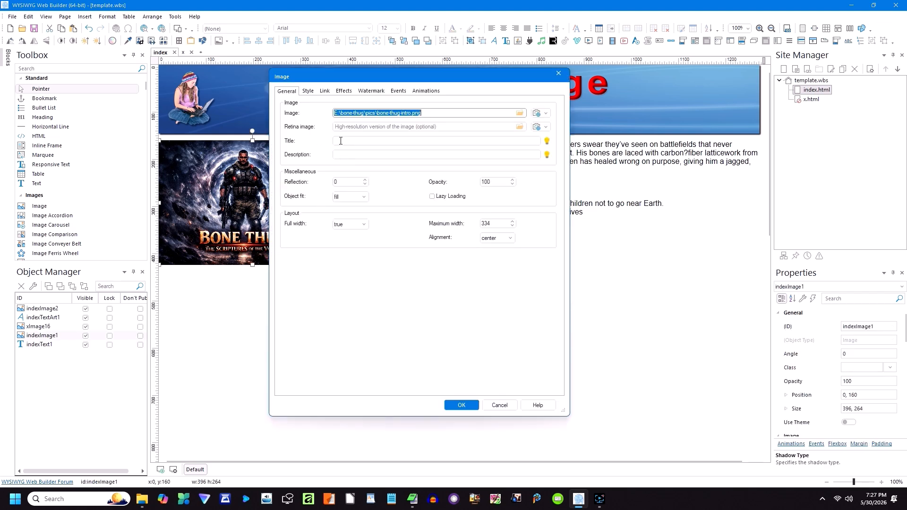
{"action": "left_click", "coordinate": [340, 140]}
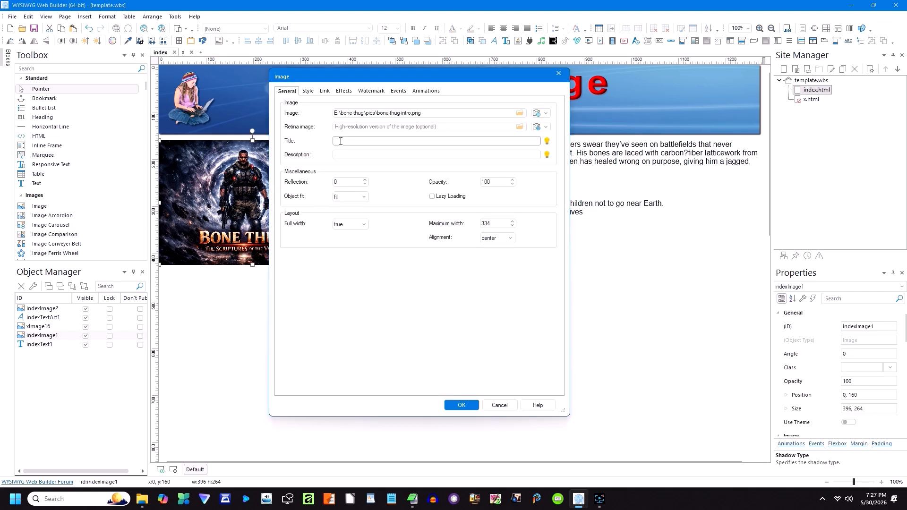
{"action": "type", "text": "Bone Thug Scriptures of the Void"}
{"action": "key", "text": "shift+Left"}
{"action": "key", "text": "shift+Left"}
{"action": "key", "text": "shift+Left"}
{"action": "key", "text": "shift+Left"}
{"action": "key", "text": "shift+Left"}
{"action": "key", "text": "shift+Left"}
{"action": "key", "text": "shift+Left"}
{"action": "key", "text": "shift+Left"}
{"action": "key", "text": "shift+Left"}
{"action": "key", "text": "shift+Left"}
{"action": "key", "text": "shift+Left"}
{"action": "key", "text": "shift+Left"}
{"action": "key", "text": "shift+Left"}
{"action": "key", "text": "shift+Left"}
{"action": "key", "text": "shift+Left"}
{"action": "key", "text": "shift+Left"}
{"action": "key", "text": "shift+Left"}
{"action": "key", "text": "shift+Left"}
{"action": "key", "text": "shift+Left"}
{"action": "key", "text": "shift+Left"}
{"action": "key", "text": "ctrl+c"}
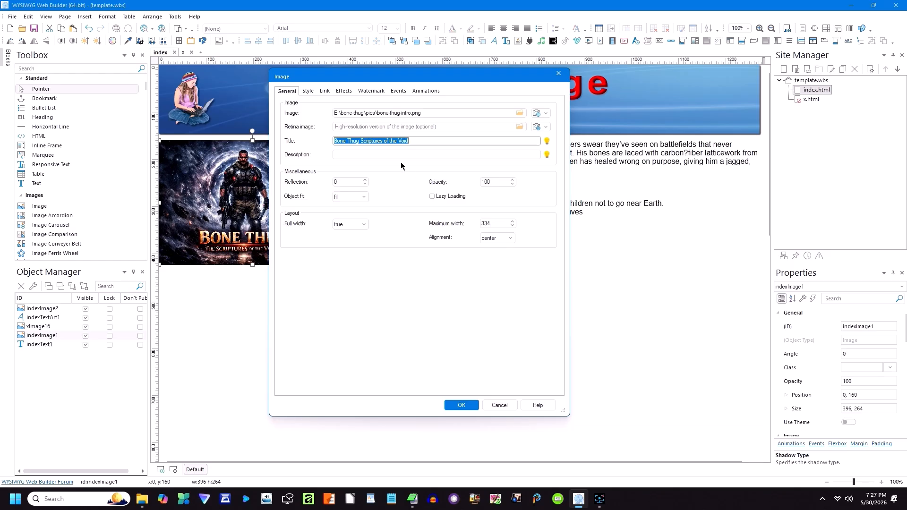
{"action": "left_click", "coordinate": [368, 151]}
{"action": "key", "text": "ctrl+v"}
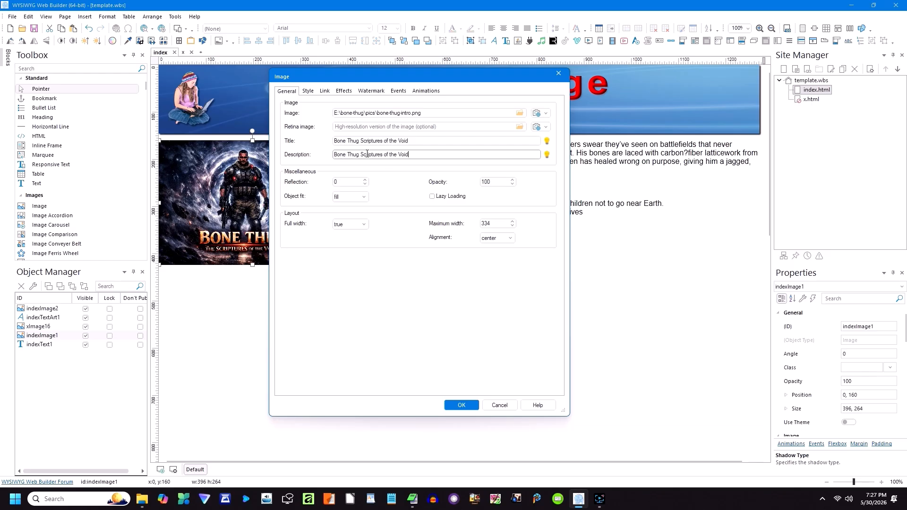
{"action": "left_click", "coordinate": [462, 406]}
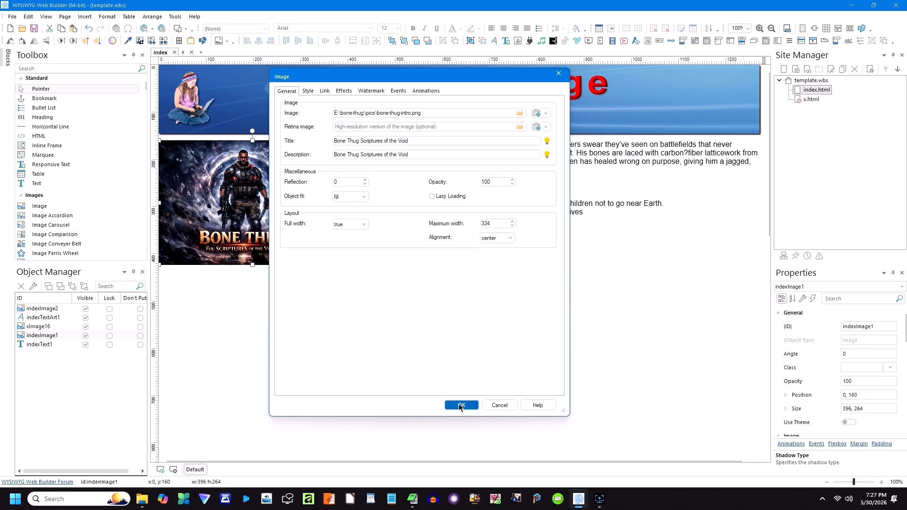
{"action": "left_click", "coordinate": [401, 349]}
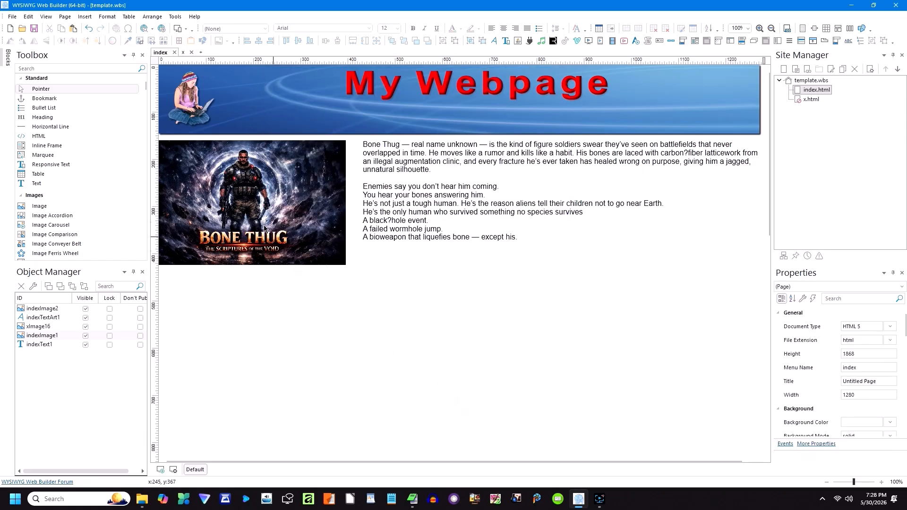
{"action": "left_click", "coordinate": [162, 28]}
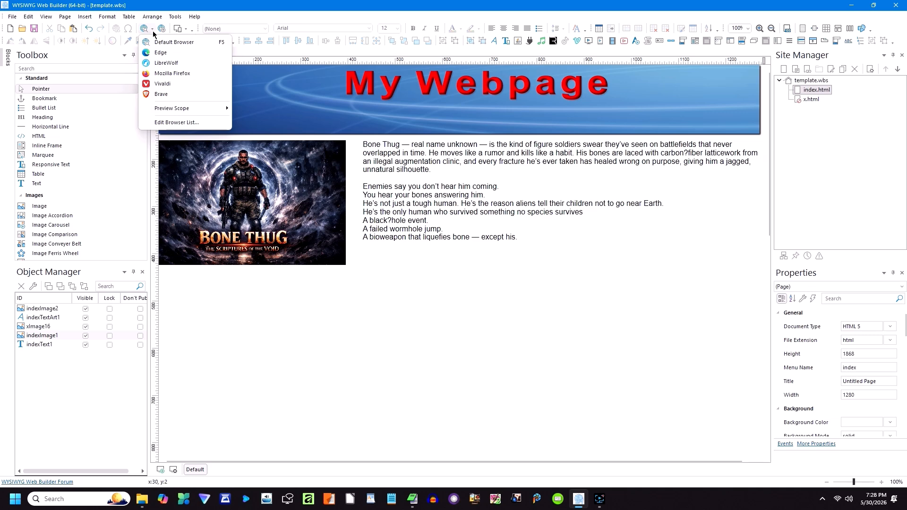
{"action": "left_click", "coordinate": [162, 55]}
{"action": "mouse_move", "coordinate": [237, 189]}
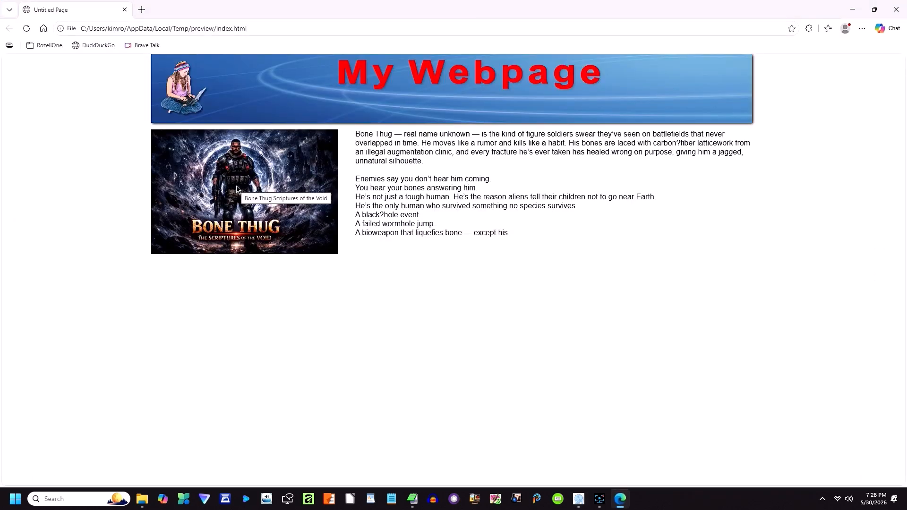
{"action": "mouse_move", "coordinate": [190, 110]}
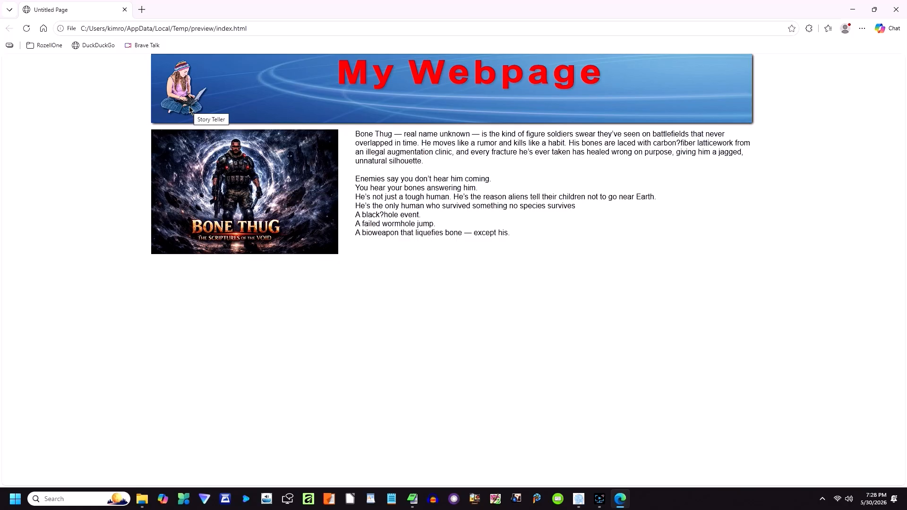
{"action": "mouse_move", "coordinate": [349, 79]}
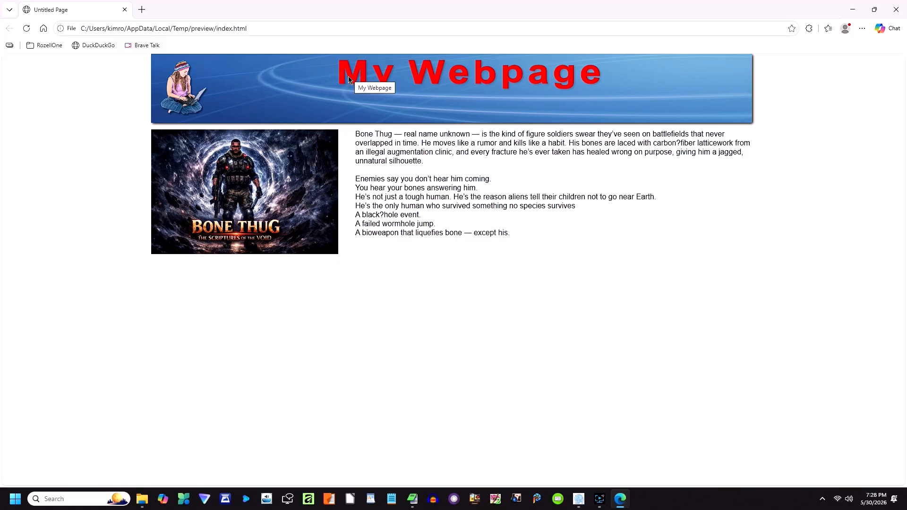
{"action": "mouse_move", "coordinate": [297, 91]}
{"action": "left_click", "coordinate": [896, 10]}
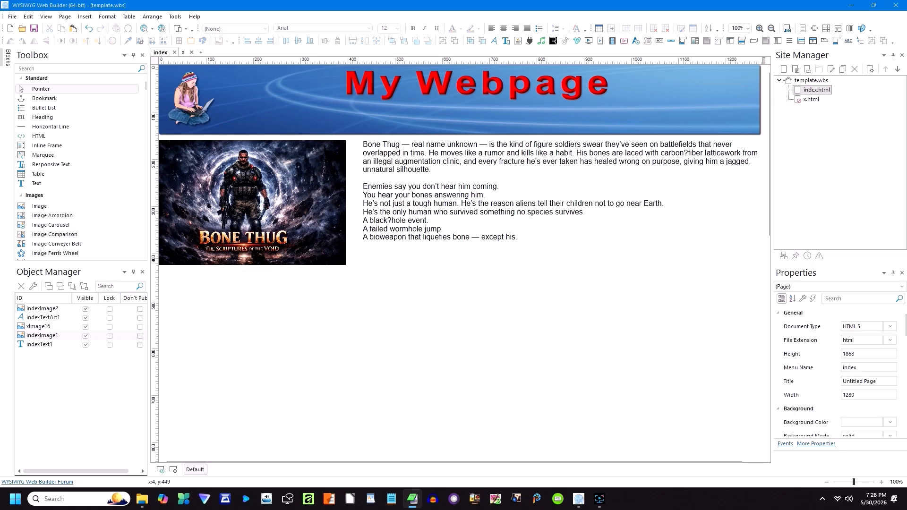
Step: Paste The Encounter story text under the Bone Thug paragraphs and widen it to the right edge
{"action": "right_click", "coordinate": [357, 265]}
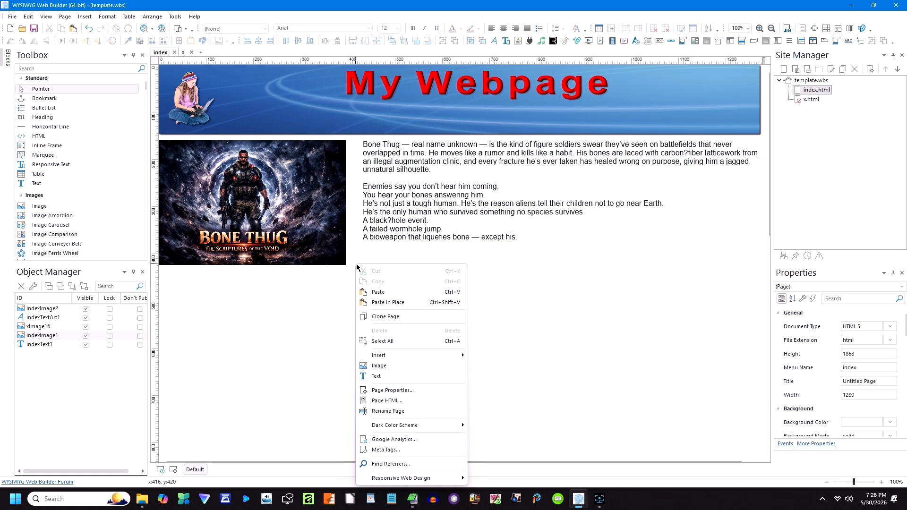
{"action": "left_click", "coordinate": [372, 292]}
{"action": "left_click_drag", "start_coordinate": [400, 389], "coordinate": [388, 301]}
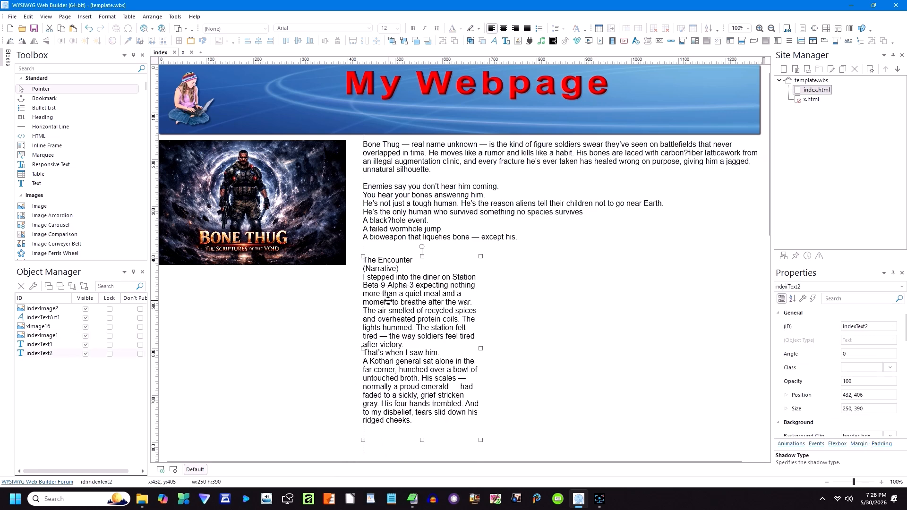
{"action": "left_click_drag", "start_coordinate": [480, 348], "coordinate": [757, 324]}
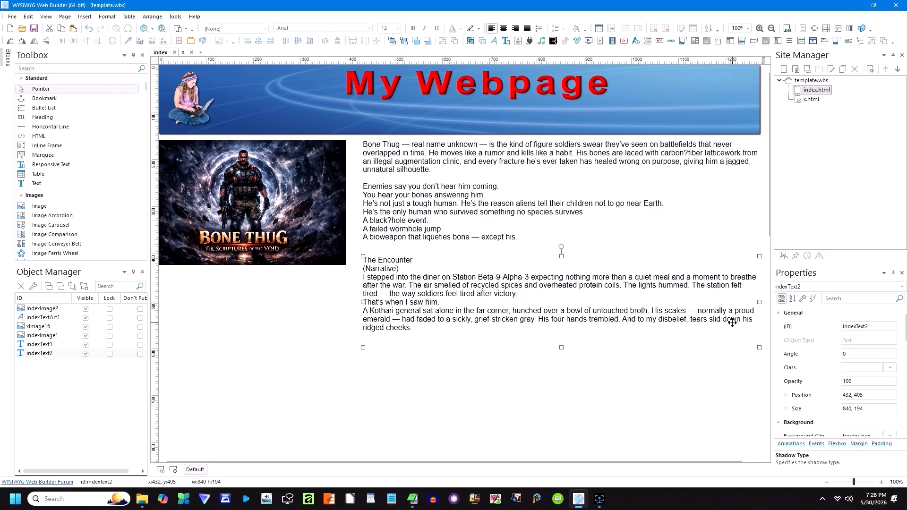
Step: Delete the (Narrative) line and make The Encounter heading bold at size 16
{"action": "double_click", "coordinate": [399, 270]}
{"action": "left_click", "coordinate": [397, 270]}
{"action": "left_click_drag", "start_coordinate": [398, 268], "coordinate": [362, 269]}
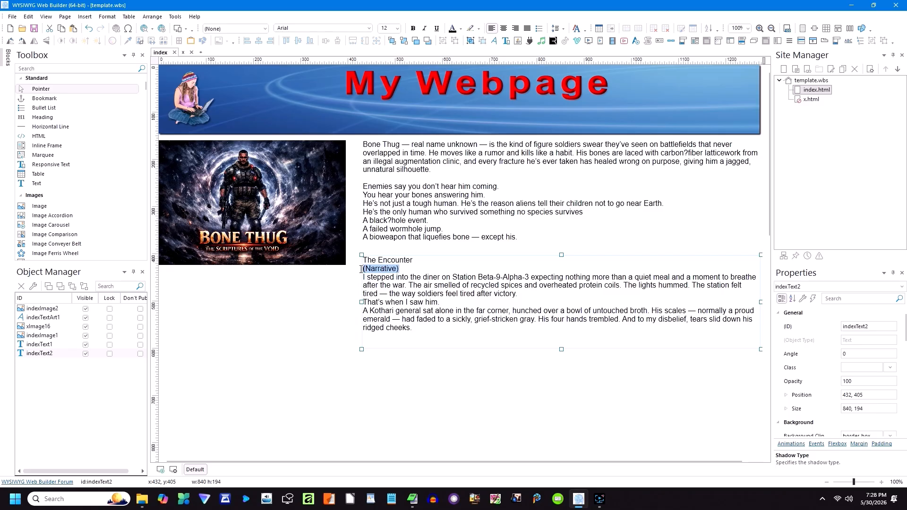
{"action": "key", "text": "BackSpace"}
{"action": "left_click_drag", "start_coordinate": [413, 261], "coordinate": [362, 260]}
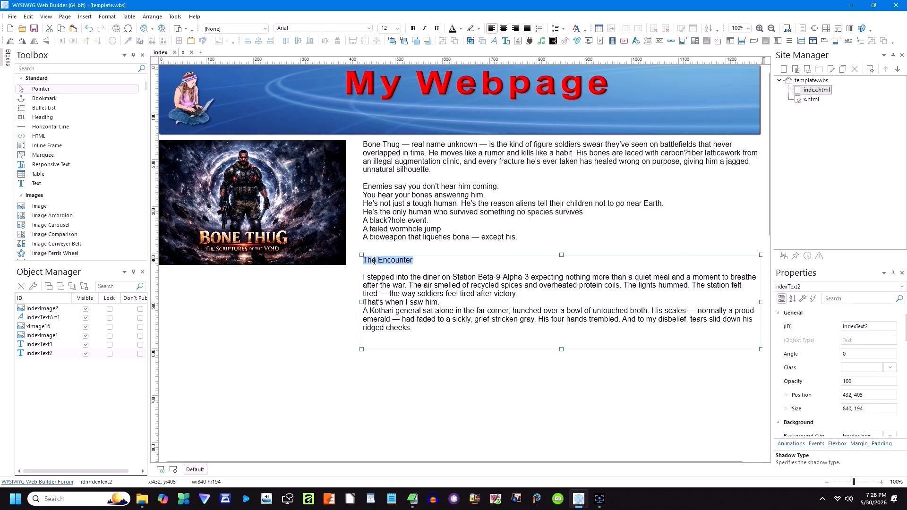
{"action": "left_click", "coordinate": [413, 29]}
{"action": "left_click", "coordinate": [397, 28]}
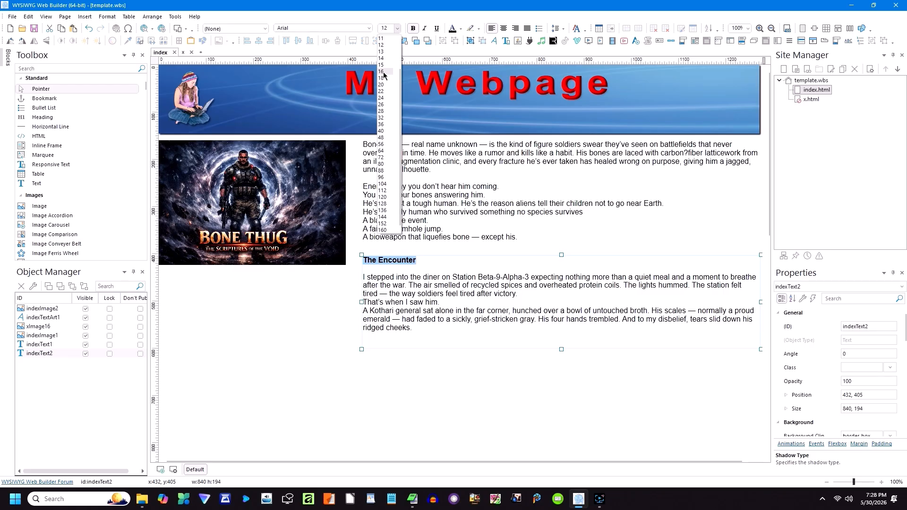
{"action": "left_click", "coordinate": [383, 72]}
{"action": "left_click", "coordinate": [341, 316]}
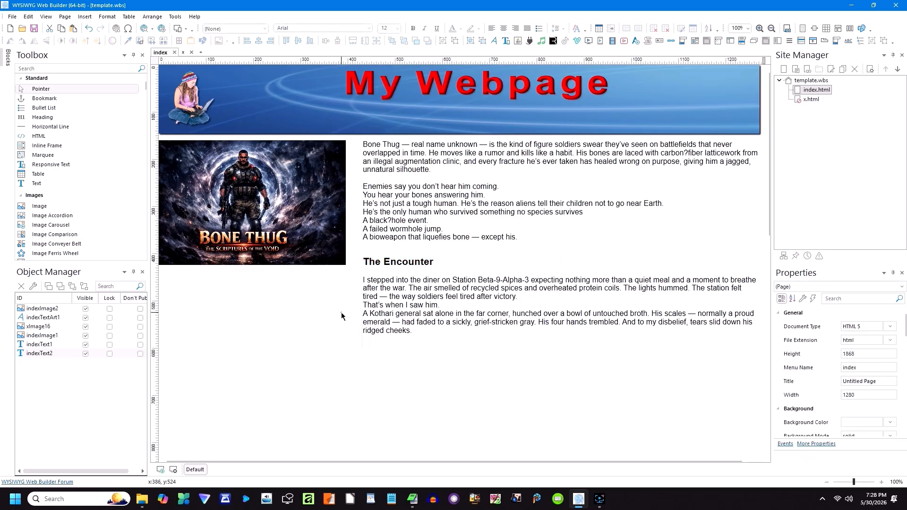
Step: Select the last two paragraphs of The Encounter story
{"action": "double_click", "coordinate": [519, 297]}
{"action": "left_click", "coordinate": [519, 296]}
{"action": "left_click_drag", "start_coordinate": [519, 297], "coordinate": [521, 343]}
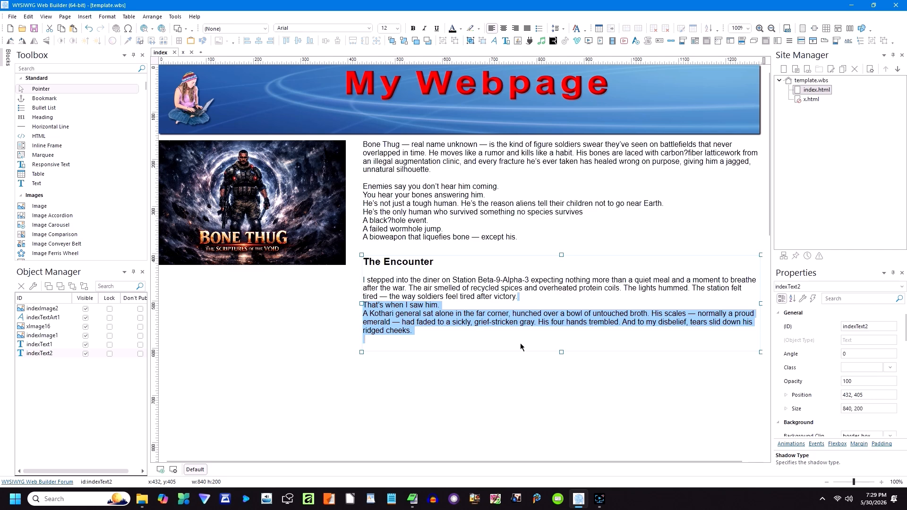
Step: Cut the last two paragraphs into a new text block below the image, widened across the page
{"action": "right_click", "coordinate": [414, 333]}
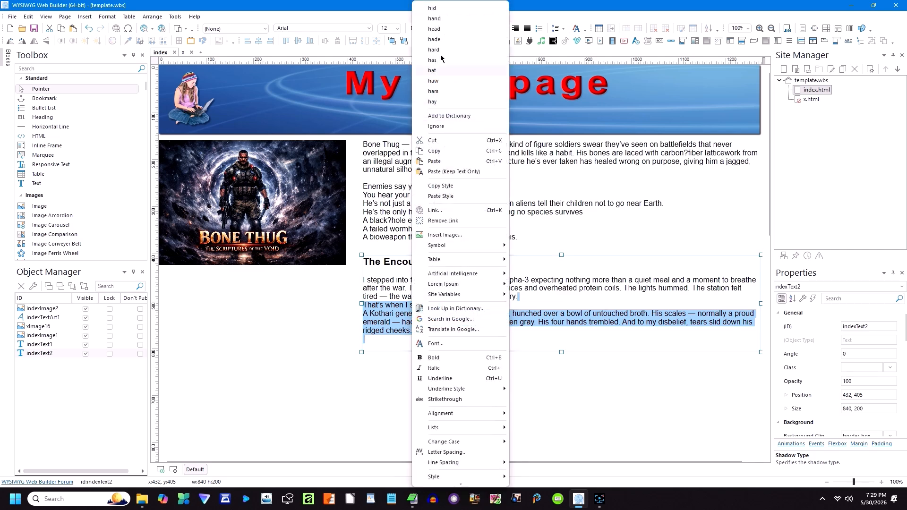
{"action": "left_click", "coordinate": [435, 144]}
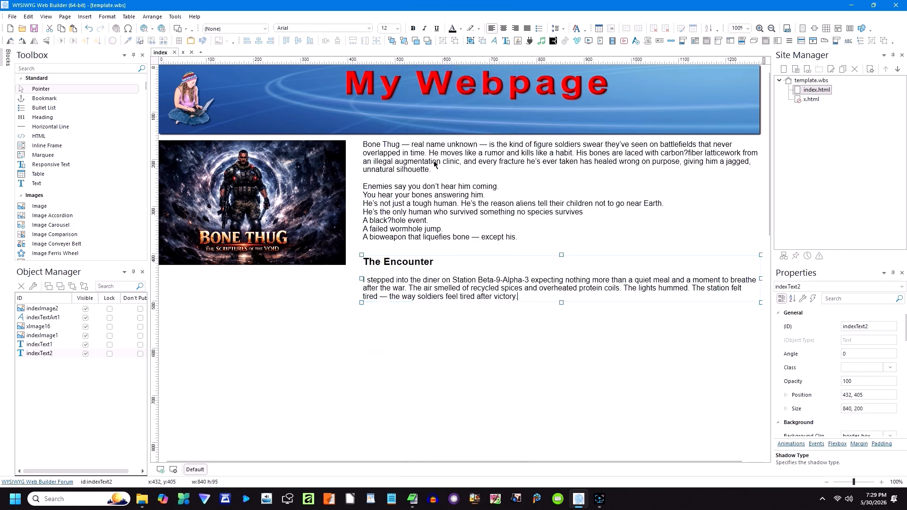
{"action": "left_click", "coordinate": [418, 313]}
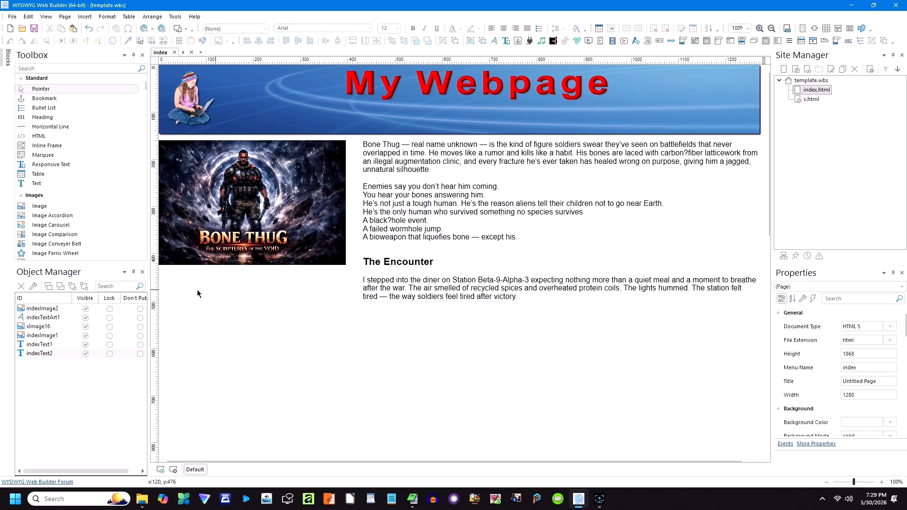
{"action": "right_click", "coordinate": [181, 373]}
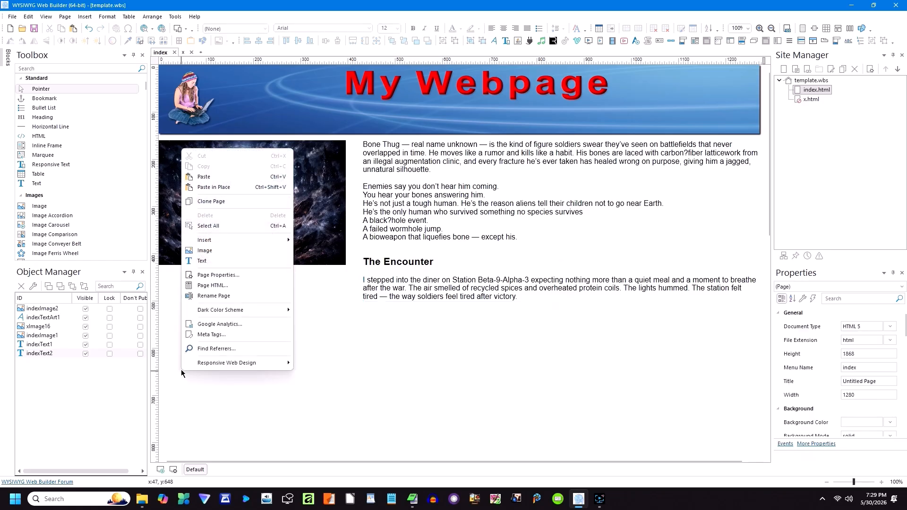
{"action": "left_click", "coordinate": [204, 179]}
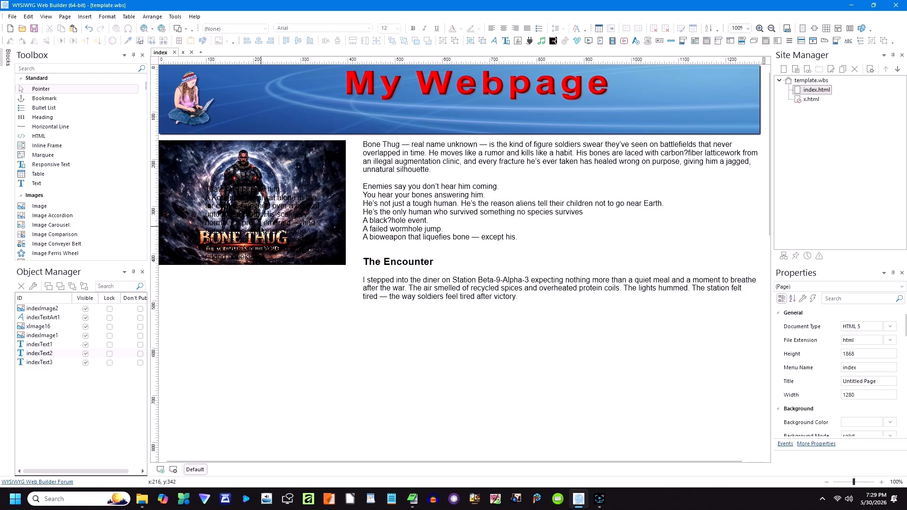
{"action": "left_click", "coordinate": [247, 210]}
{"action": "left_click_drag", "start_coordinate": [247, 210], "coordinate": [211, 321]}
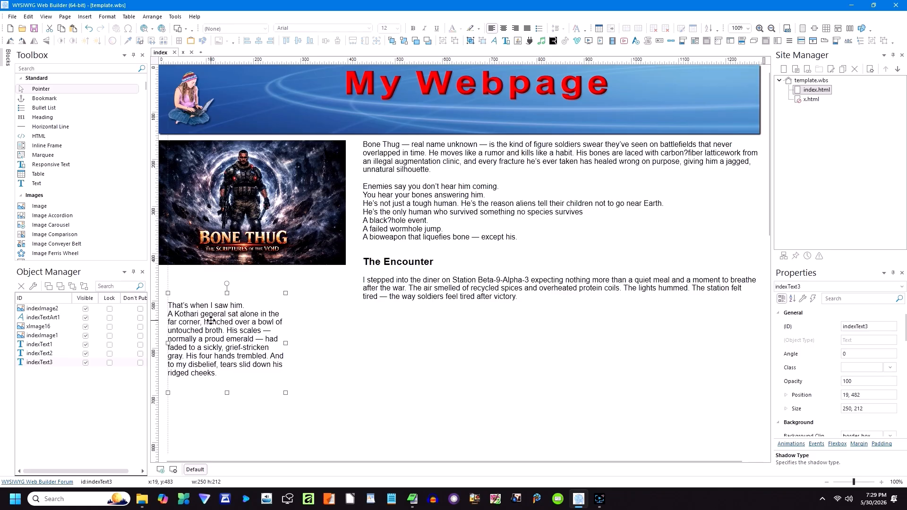
{"action": "left_click_drag", "start_coordinate": [285, 343], "coordinate": [756, 339]}
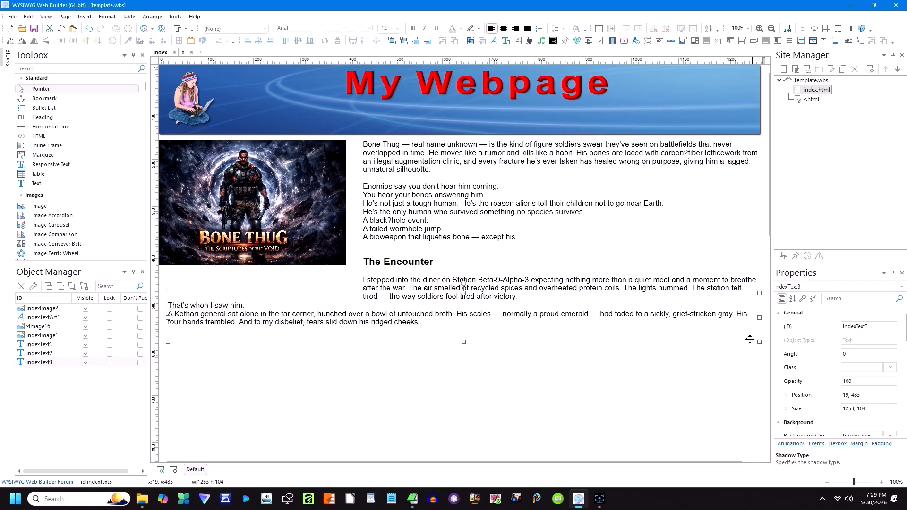
{"action": "left_click", "coordinate": [347, 347]}
Step: Add a blank line after 'That's when I saw him.'
{"action": "double_click", "coordinate": [246, 305]}
{"action": "left_click", "coordinate": [249, 307]}
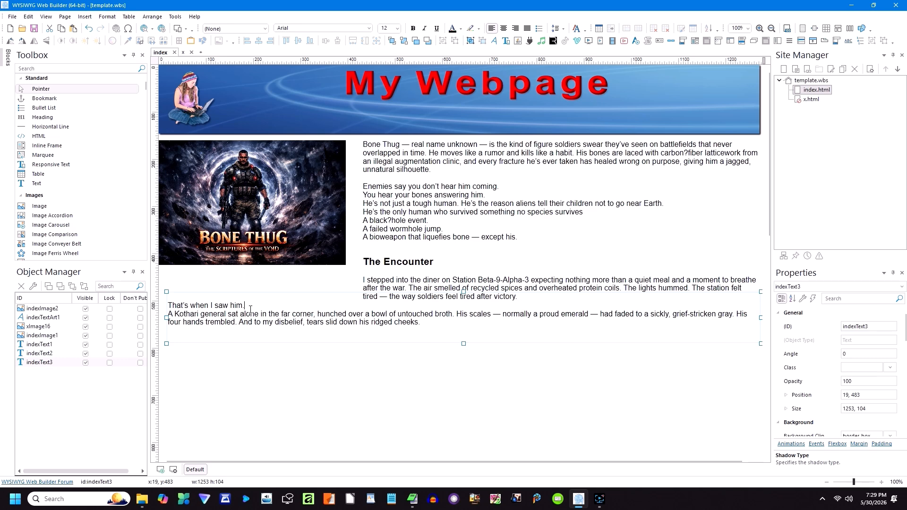
{"action": "key", "text": "Return"}
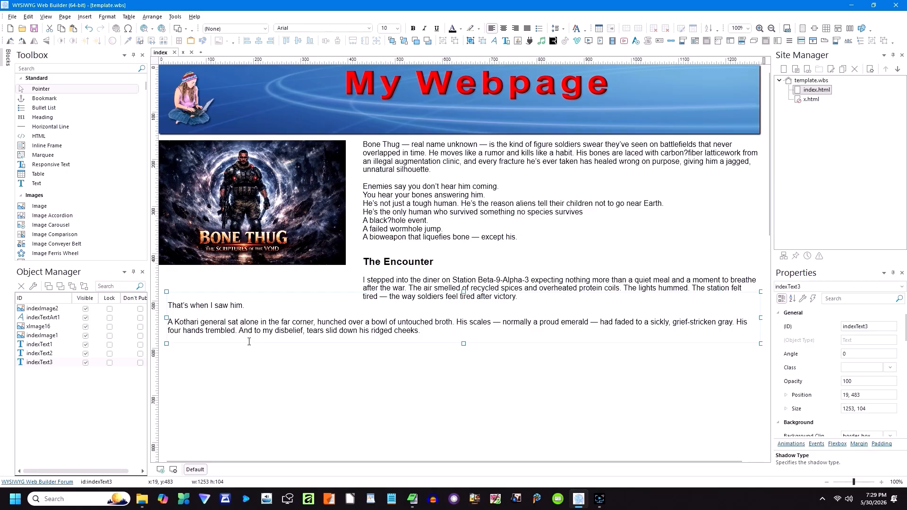
{"action": "left_click", "coordinate": [335, 348]}
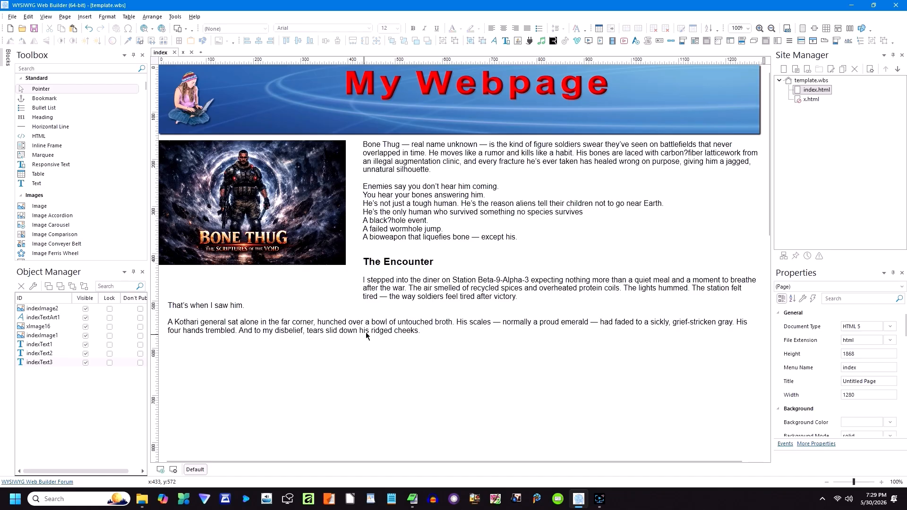
{"action": "left_click", "coordinate": [153, 32]}
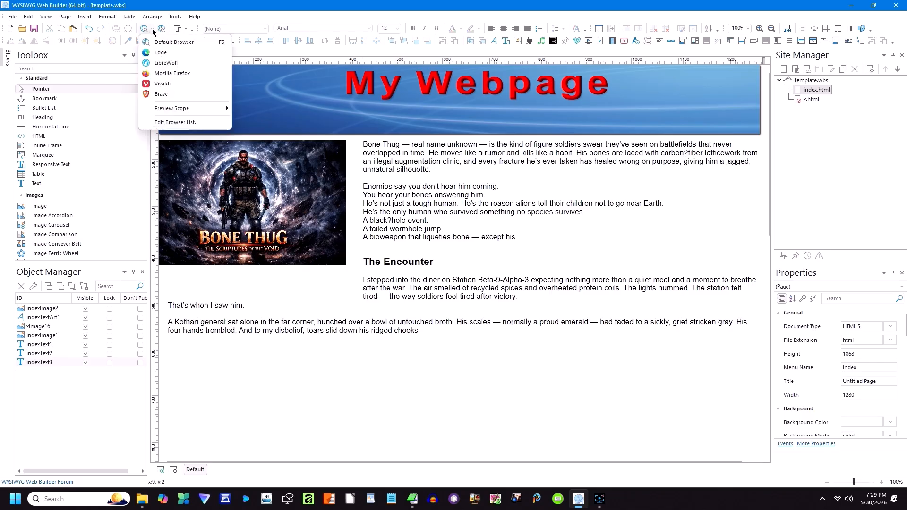
{"action": "left_click", "coordinate": [178, 90]}
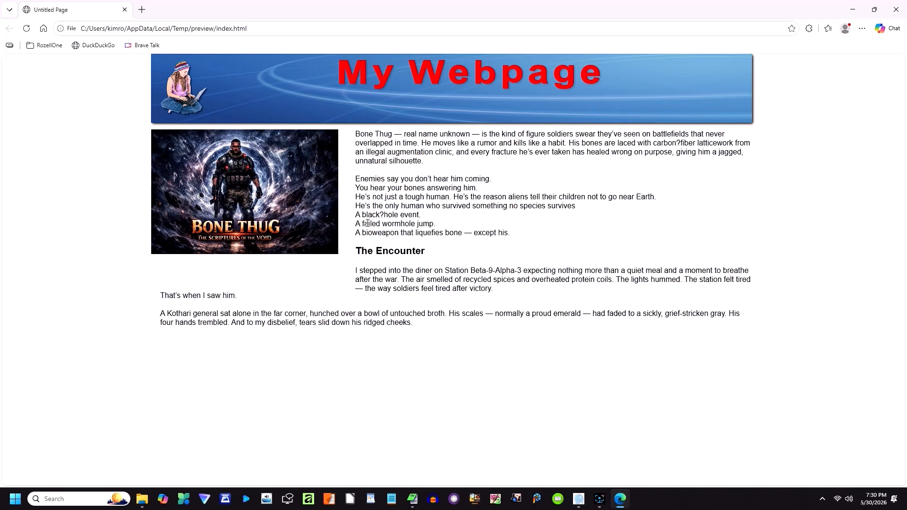
{"action": "left_click", "coordinate": [896, 9]}
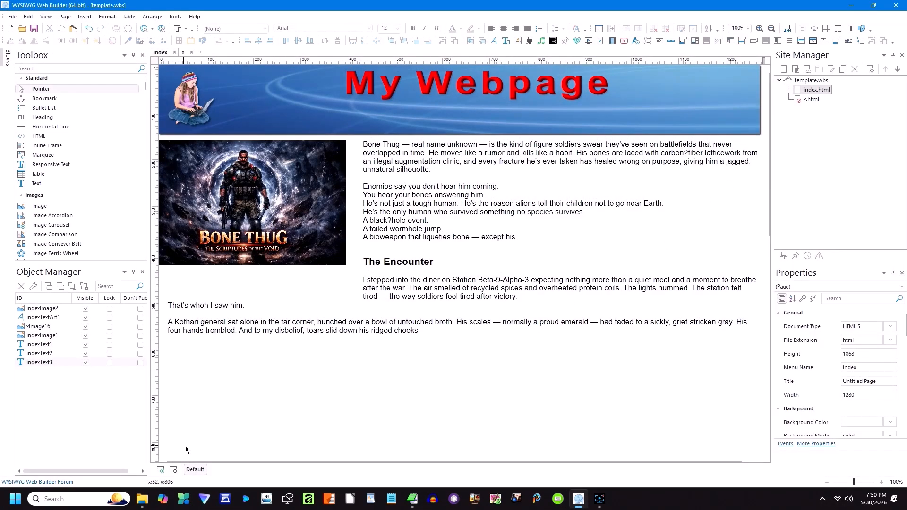
Step: Add a 320px breakpoint, move the story blocks and Bone Thug image down, and shift the title right
{"action": "left_click", "coordinate": [161, 470]}
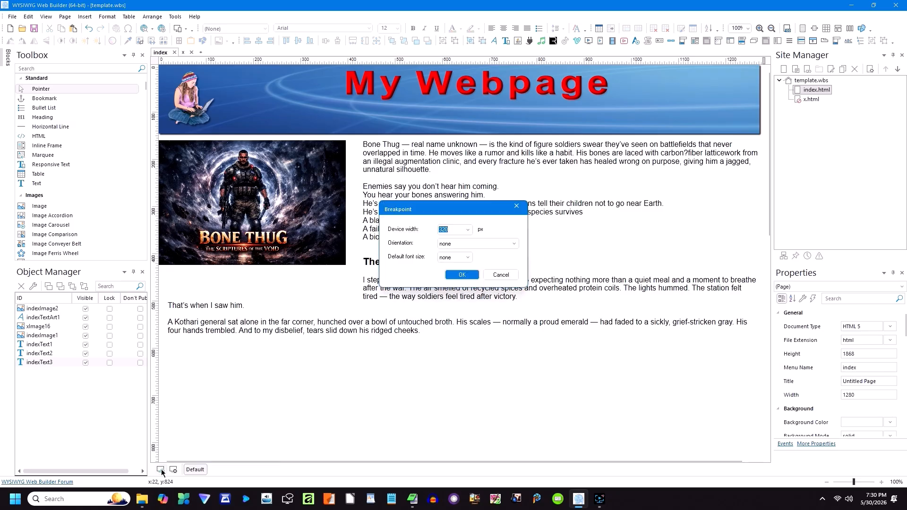
{"action": "left_click", "coordinate": [462, 275]}
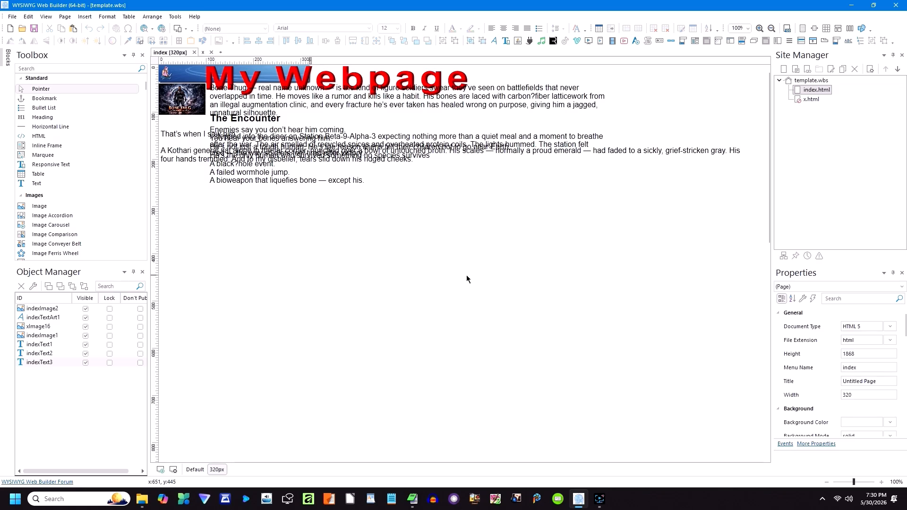
{"action": "left_click_drag", "start_coordinate": [265, 160], "coordinate": [250, 390]}
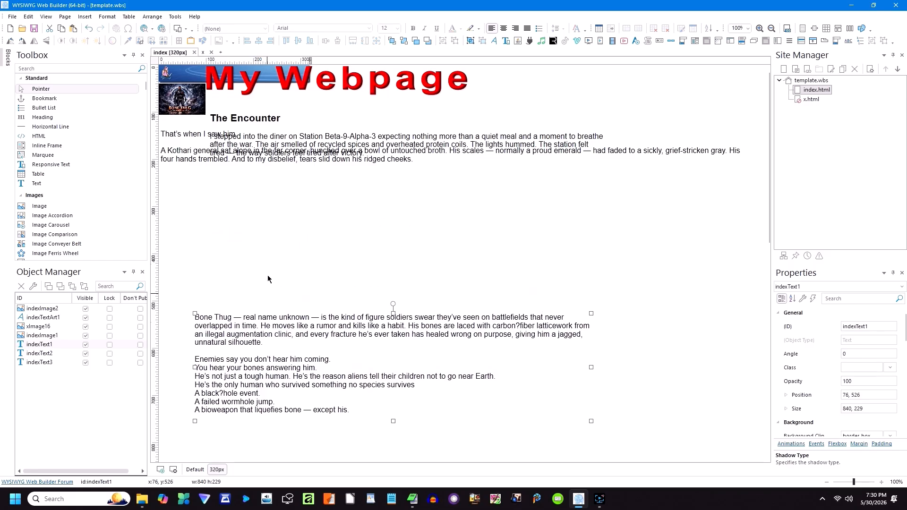
{"action": "left_click_drag", "start_coordinate": [200, 144], "coordinate": [225, 262]}
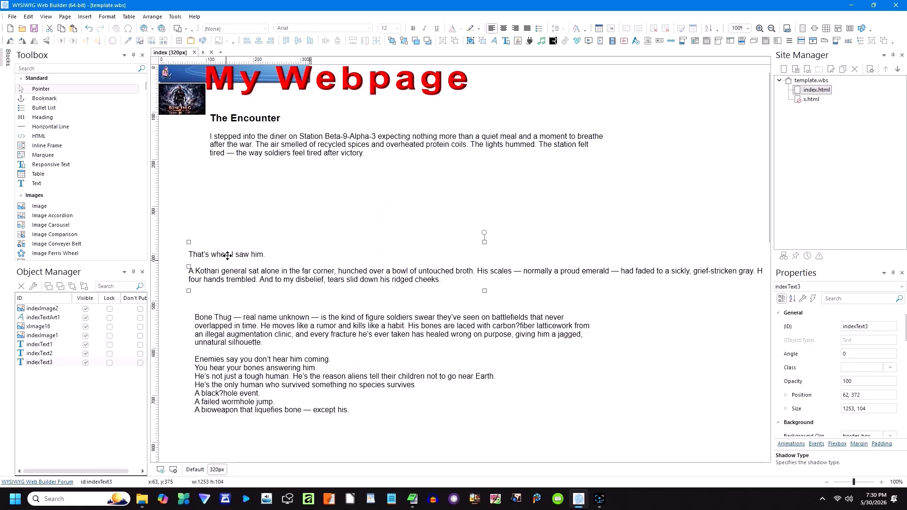
{"action": "left_click_drag", "start_coordinate": [256, 137], "coordinate": [246, 220]}
{"action": "left_click_drag", "start_coordinate": [183, 111], "coordinate": [183, 179]}
{"action": "left_click_drag", "start_coordinate": [299, 81], "coordinate": [451, 88]}
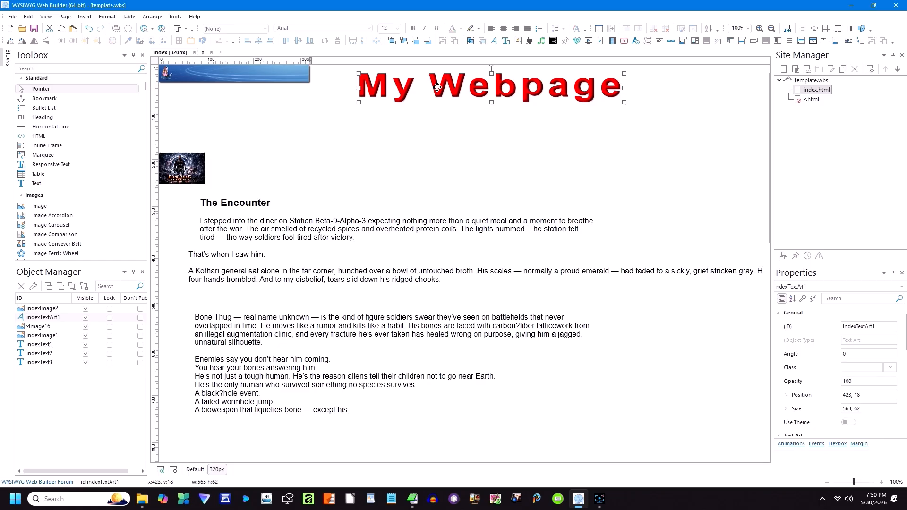
Step: Hide the original swirl banner and place a copy at the top-left, sent to the back
{"action": "left_click", "coordinate": [226, 80]}
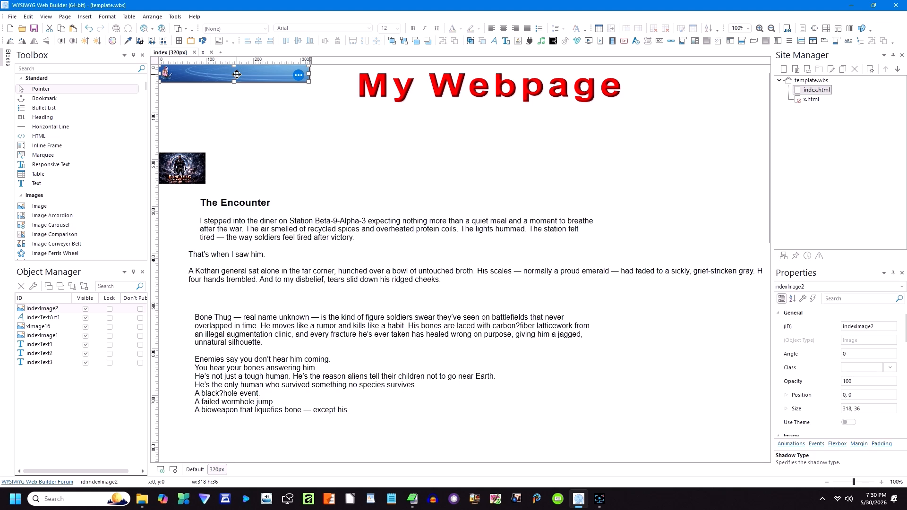
{"action": "left_click", "coordinate": [236, 108]}
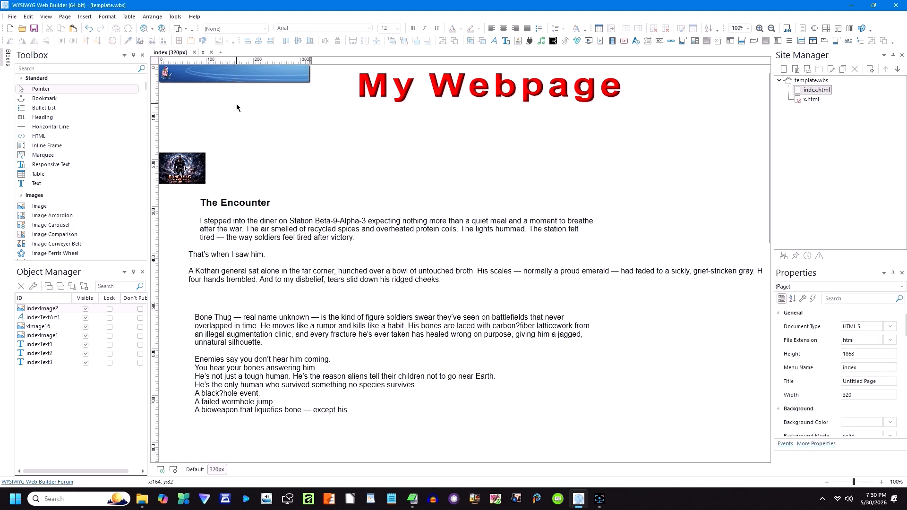
{"action": "right_click", "coordinate": [236, 80]}
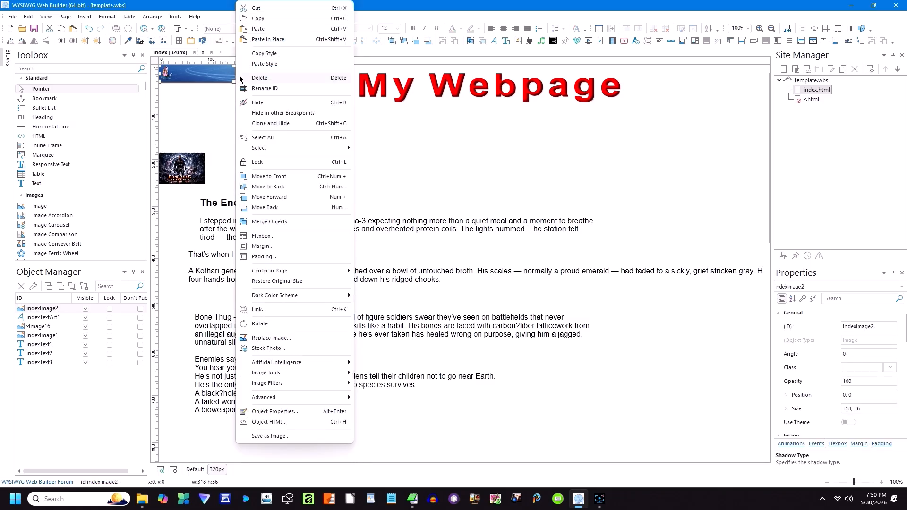
{"action": "left_click", "coordinate": [259, 20]}
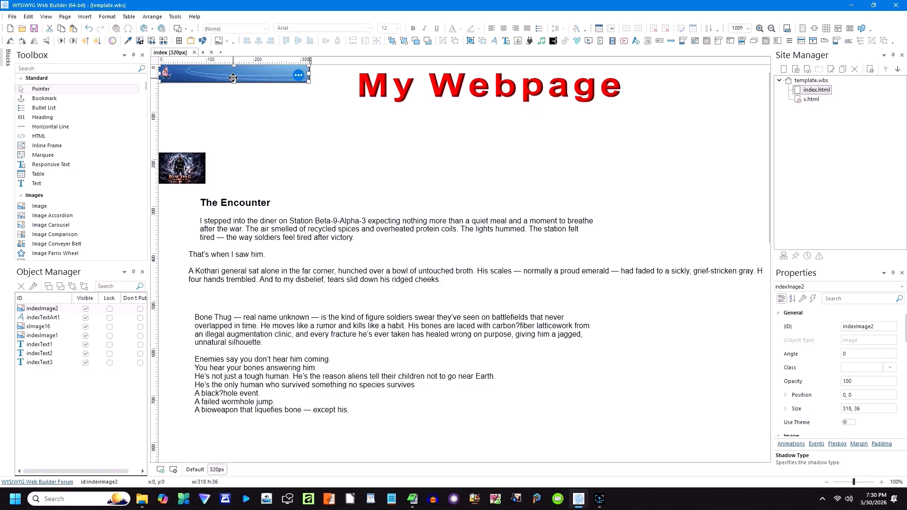
{"action": "left_click", "coordinate": [85, 310]}
{"action": "right_click", "coordinate": [236, 135]}
{"action": "left_click", "coordinate": [259, 163]}
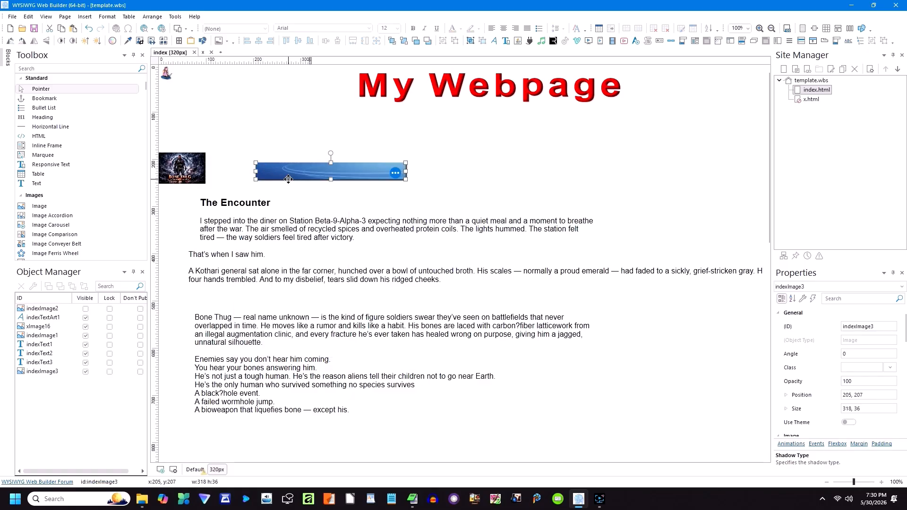
{"action": "left_click_drag", "start_coordinate": [285, 166], "coordinate": [235, 90]}
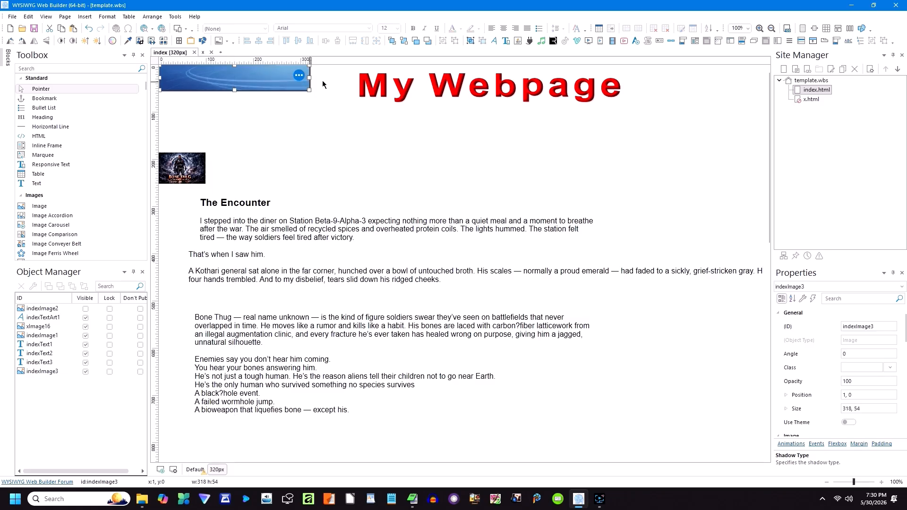
{"action": "left_click", "coordinate": [404, 41]}
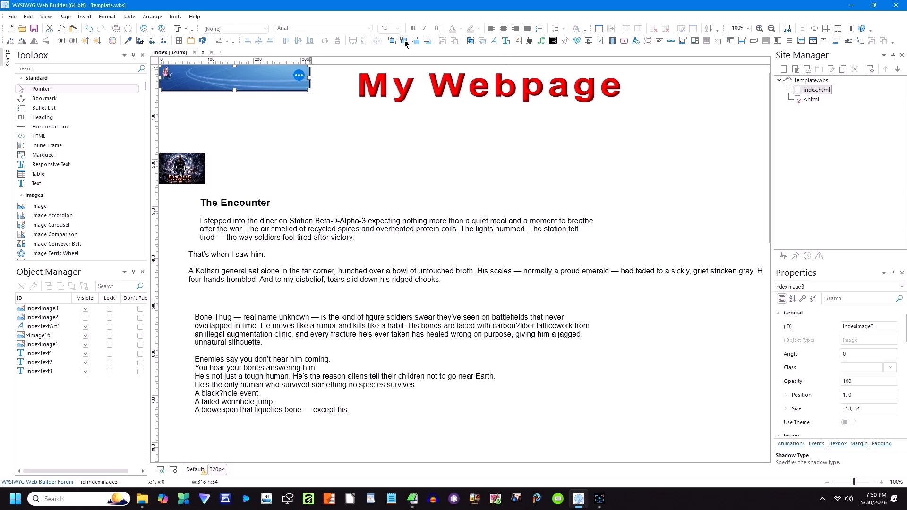
Step: Hide the original menu icon and put an enlarged 54×63 copy on the banner
{"action": "left_click", "coordinate": [168, 75]}
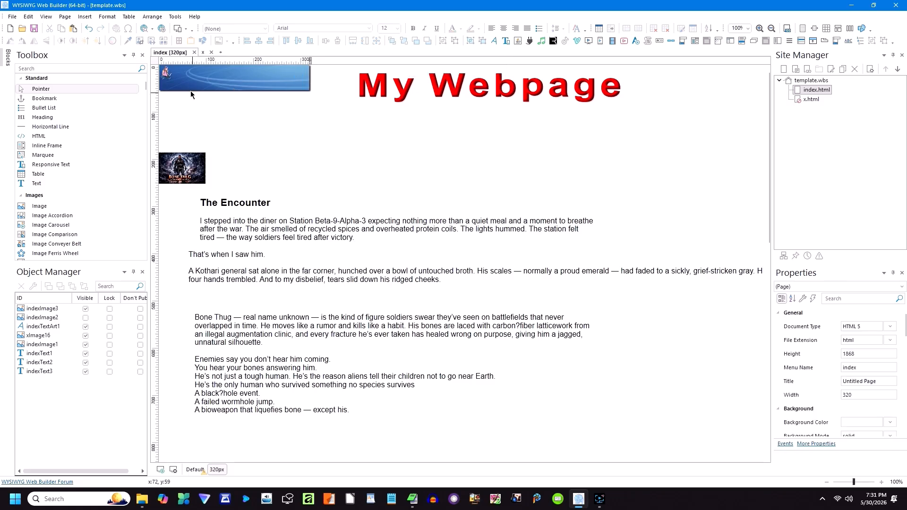
{"action": "right_click", "coordinate": [168, 75]}
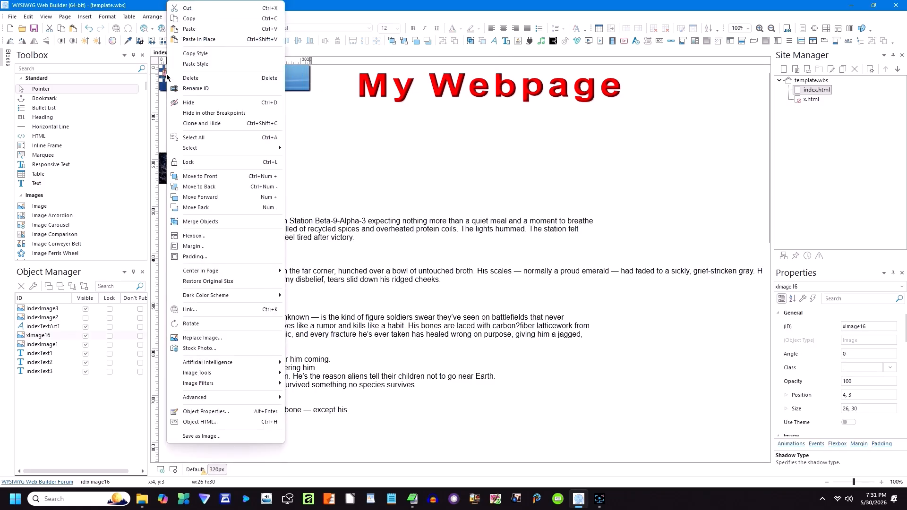
{"action": "left_click", "coordinate": [189, 21]}
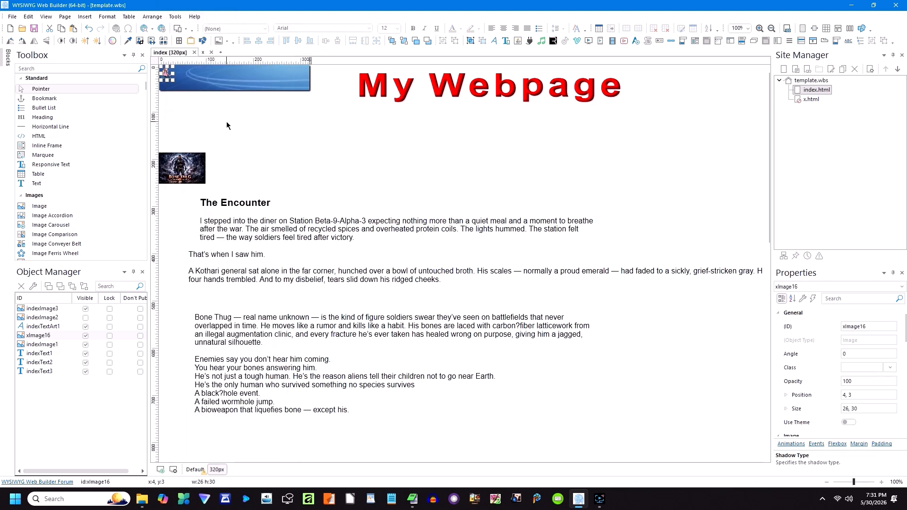
{"action": "left_click", "coordinate": [85, 336]}
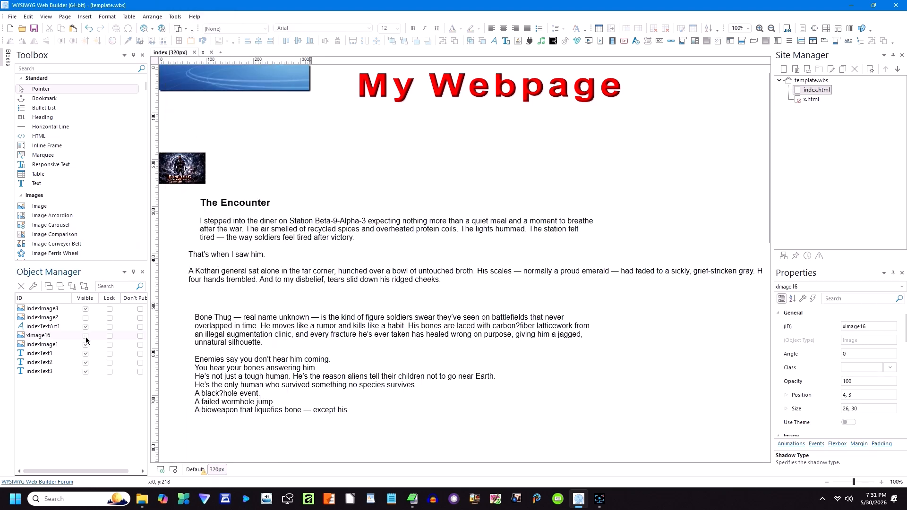
{"action": "right_click", "coordinate": [234, 124]}
{"action": "left_click", "coordinate": [257, 154]}
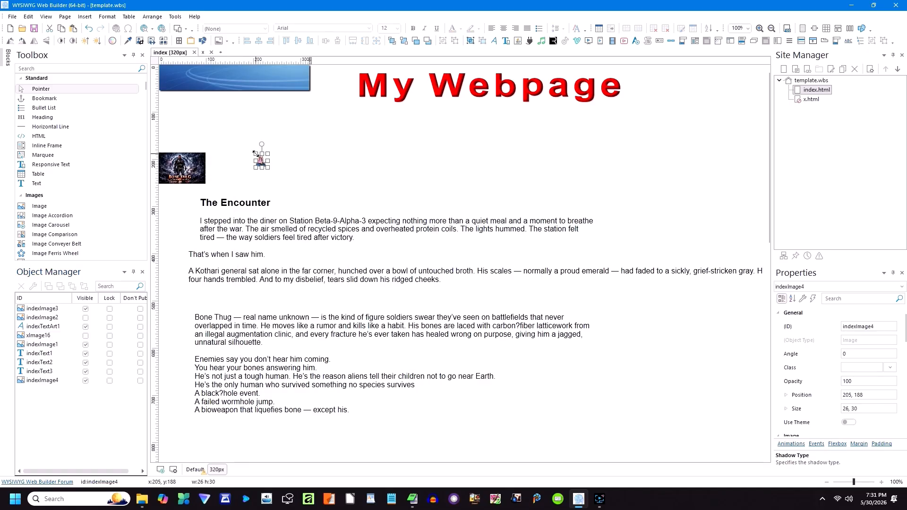
{"action": "left_click_drag", "start_coordinate": [287, 178], "coordinate": [183, 71]}
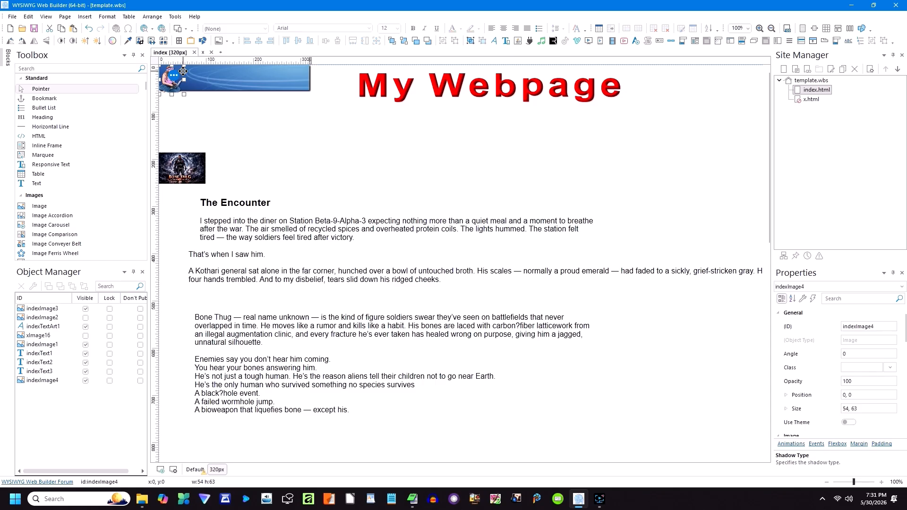
Step: Make the banner copy 63 pixels tall
{"action": "left_click", "coordinate": [209, 83]}
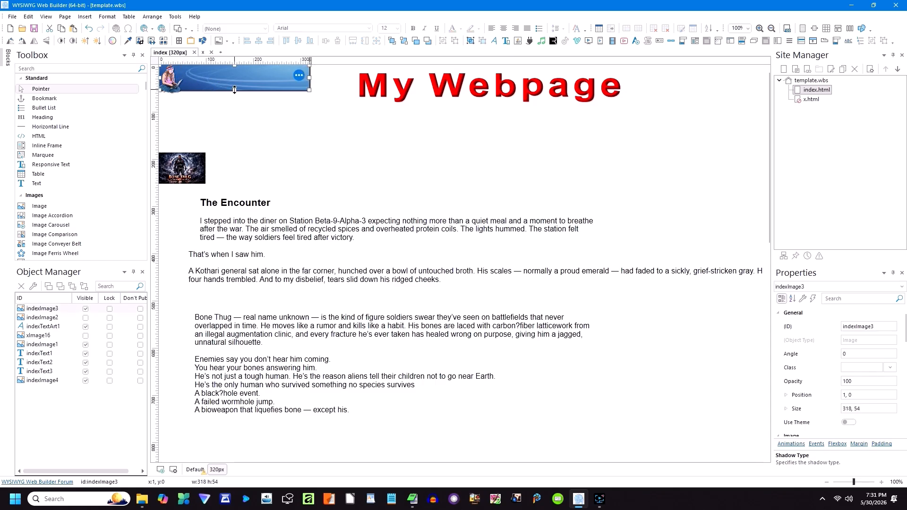
{"action": "left_click_drag", "start_coordinate": [234, 89], "coordinate": [234, 94]}
{"action": "left_click", "coordinate": [243, 107]}
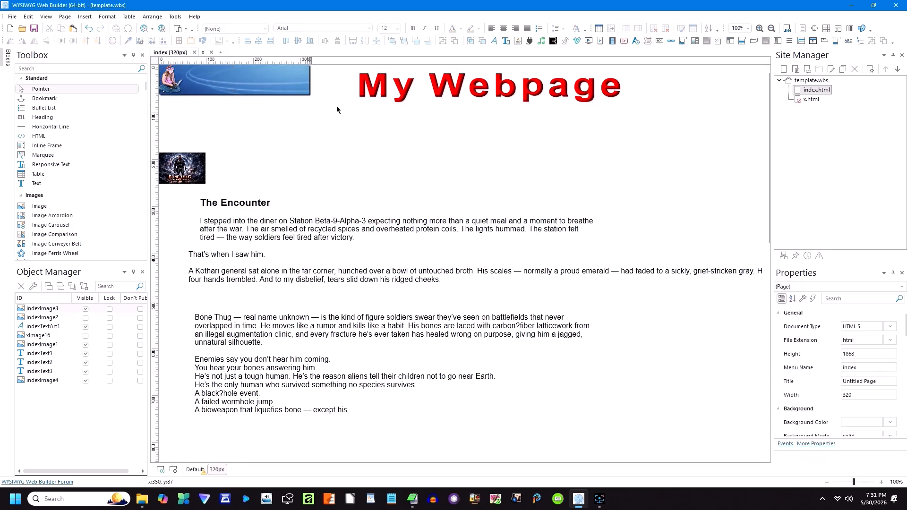
Step: Hide the original My Webpage title and add a 163×22 copy on the banner
{"action": "right_click", "coordinate": [397, 93]}
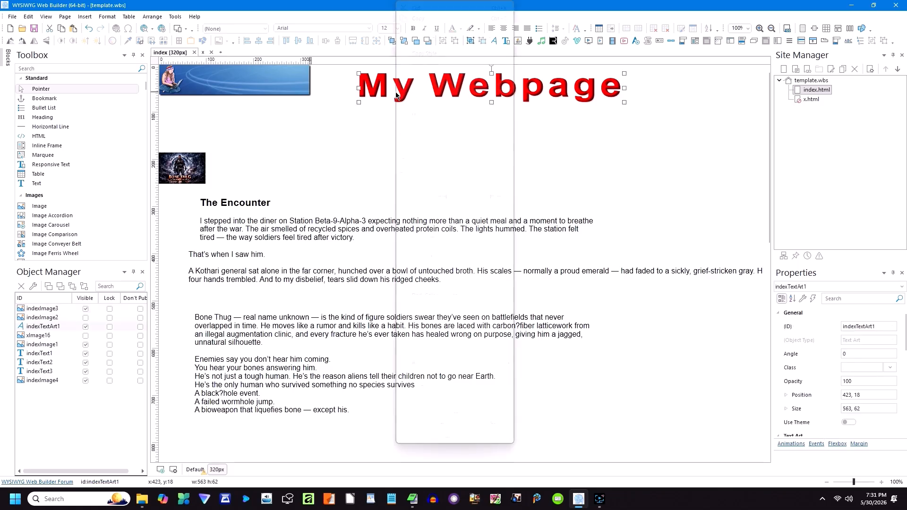
{"action": "left_click", "coordinate": [418, 19]}
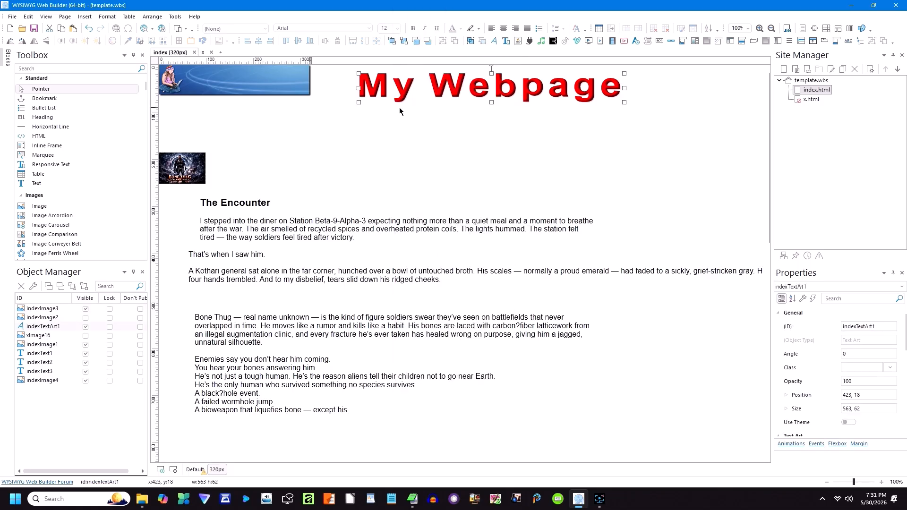
{"action": "left_click", "coordinate": [85, 327]}
{"action": "right_click", "coordinate": [373, 131]}
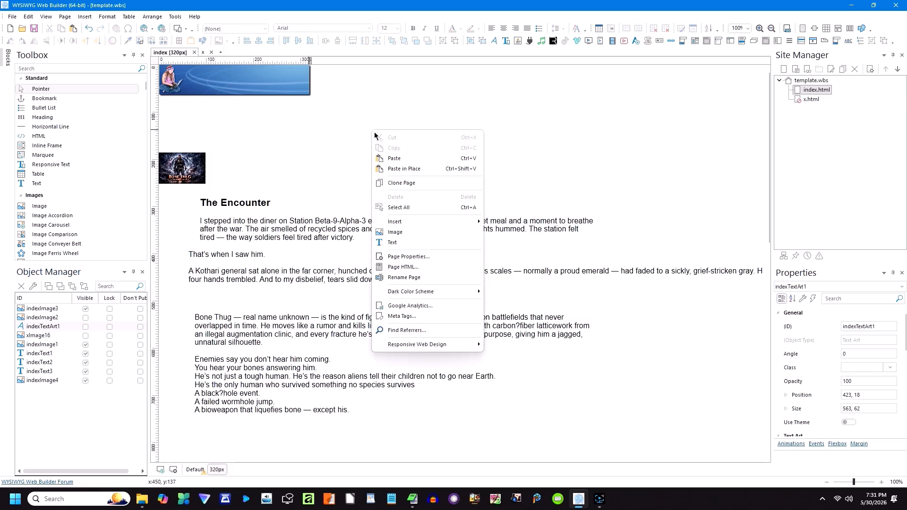
{"action": "left_click", "coordinate": [392, 159]}
{"action": "left_click_drag", "start_coordinate": [658, 187], "coordinate": [258, 78]}
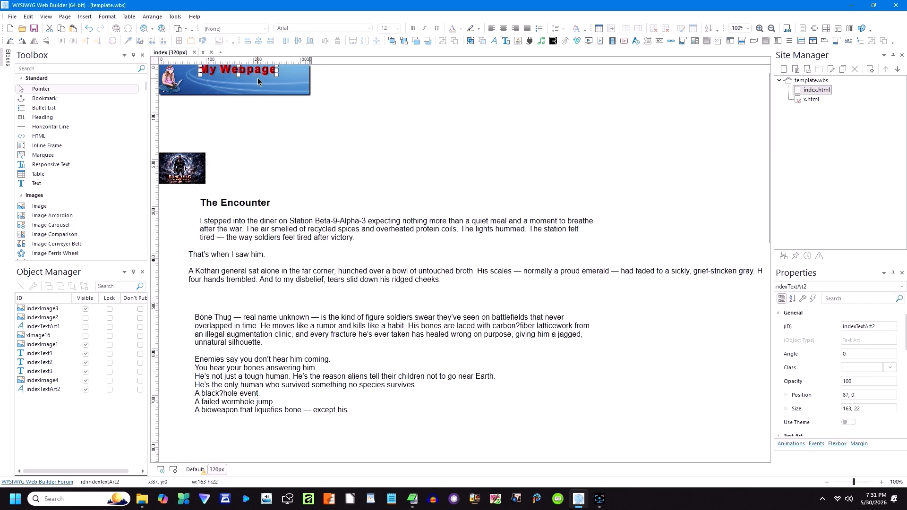
{"action": "left_click", "coordinate": [257, 121]}
Step: Copy the Bone Thug image indexImage1 and hide the original by unchecking Visible
{"action": "left_click", "coordinate": [196, 174]}
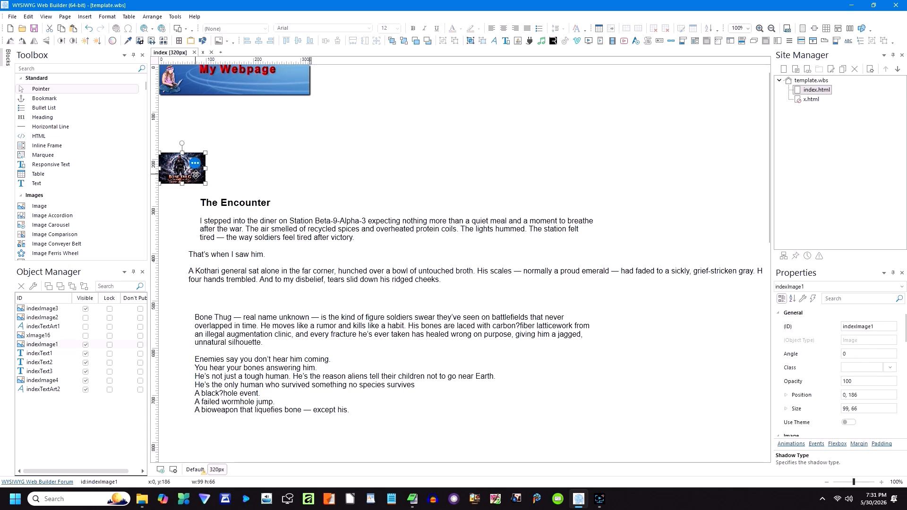
{"action": "right_click", "coordinate": [195, 175]}
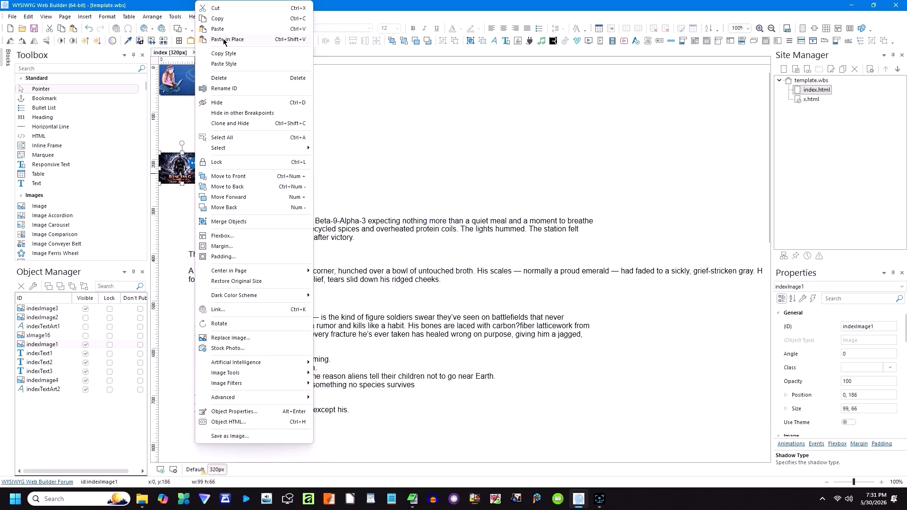
{"action": "left_click", "coordinate": [222, 20]}
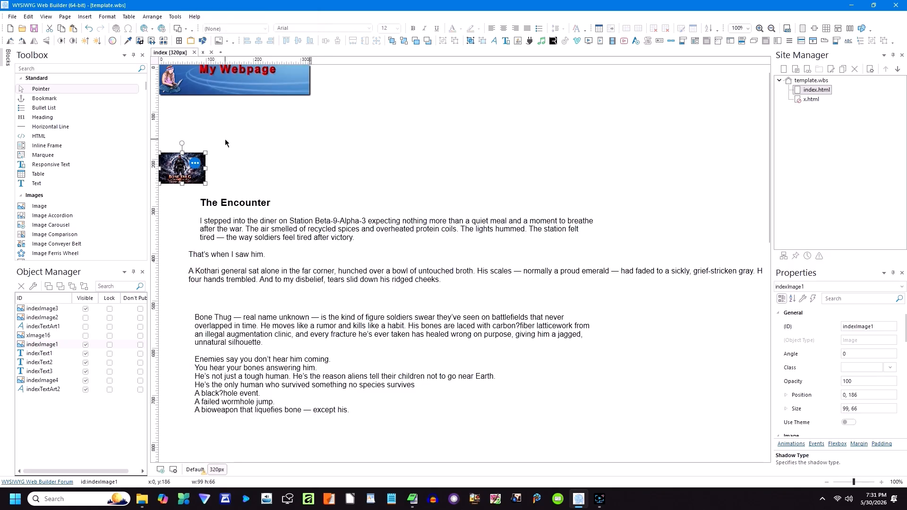
{"action": "left_click", "coordinate": [86, 344]}
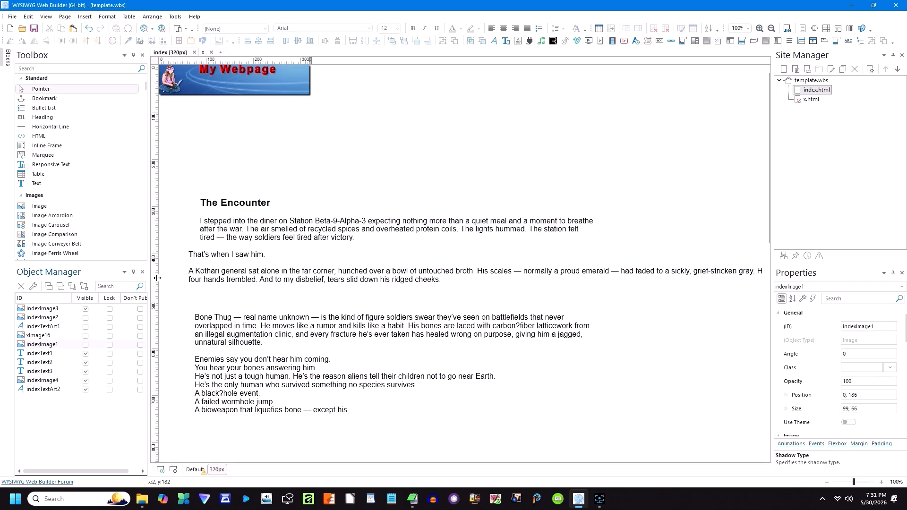
Step: Paste the copy just under the banner and enlarge it to about 319×212
{"action": "right_click", "coordinate": [195, 134]}
{"action": "left_click", "coordinate": [218, 163]}
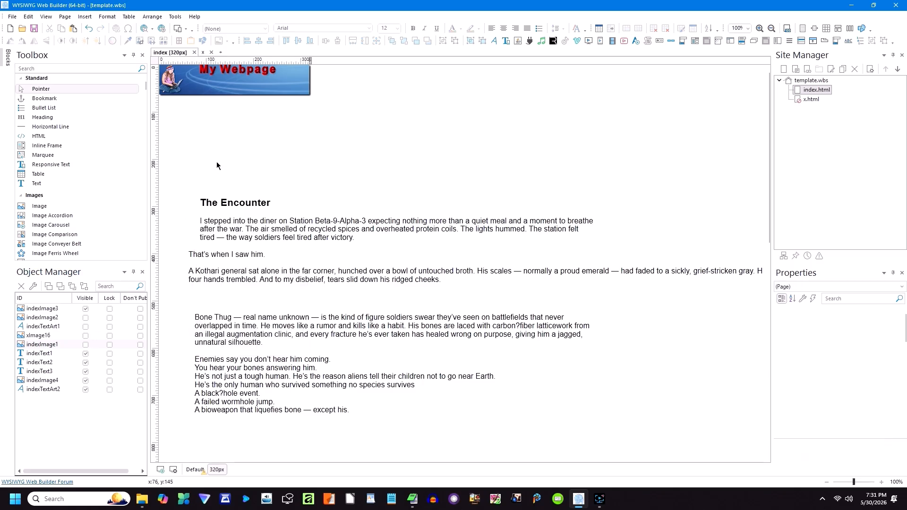
{"action": "mouse_move", "coordinate": [258, 178]}
{"action": "left_mouse_down"}
{"action": "mouse_move", "coordinate": [226, 133]}
{"action": "mouse_move", "coordinate": [203, 119]}
{"action": "mouse_move", "coordinate": [274, 183]}
{"action": "left_mouse_up"}
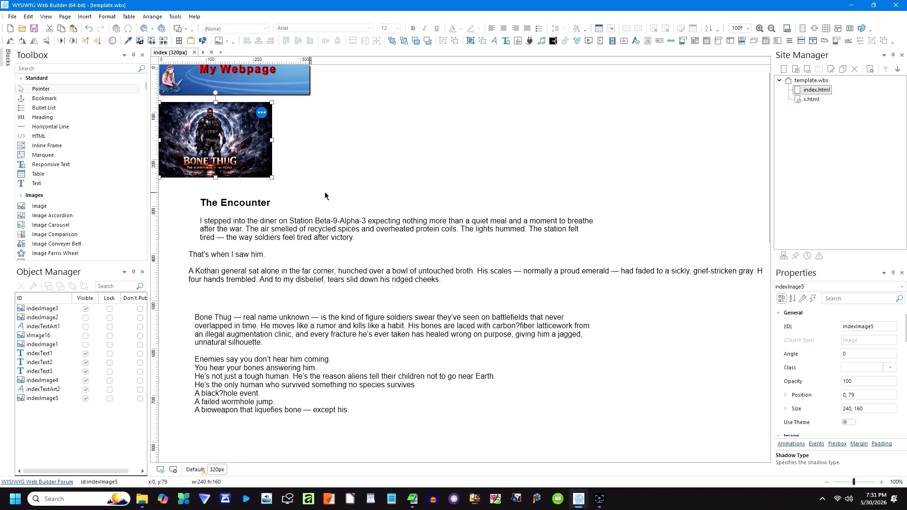
{"action": "left_click_drag", "start_coordinate": [272, 177], "coordinate": [308, 203]}
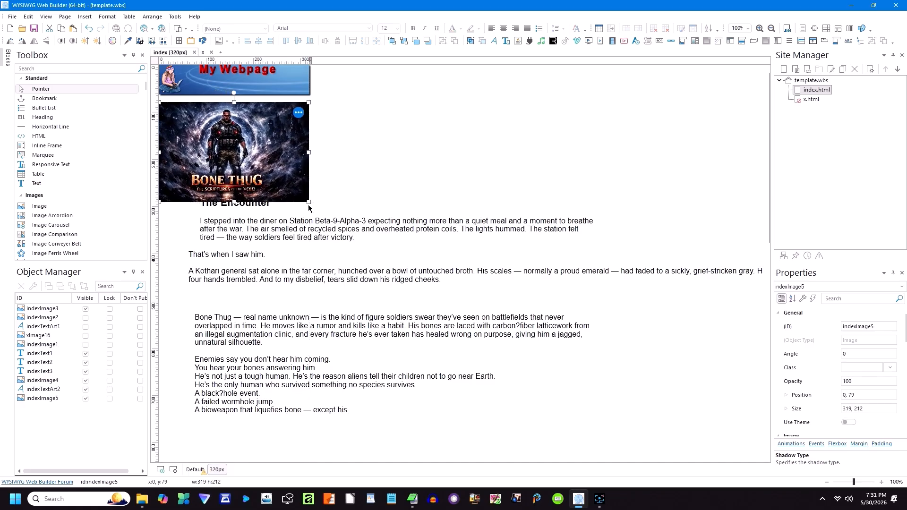
{"action": "left_click", "coordinate": [250, 227]}
Step: Shift the text blocks down and fit The Encounter paragraph under the image at 310 px wide
{"action": "left_click_drag", "start_coordinate": [232, 325], "coordinate": [222, 379]}
{"action": "left_click_drag", "start_coordinate": [235, 275], "coordinate": [224, 339]}
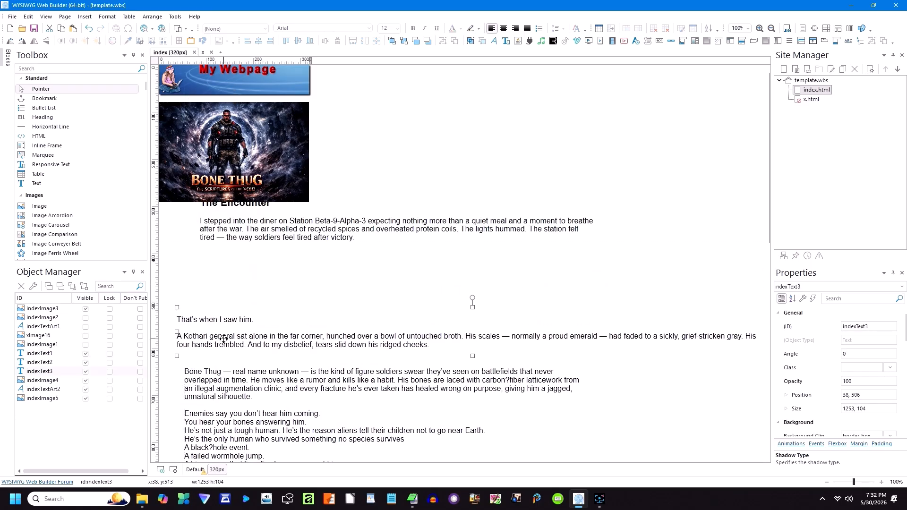
{"action": "left_click_drag", "start_coordinate": [231, 234], "coordinate": [202, 241]}
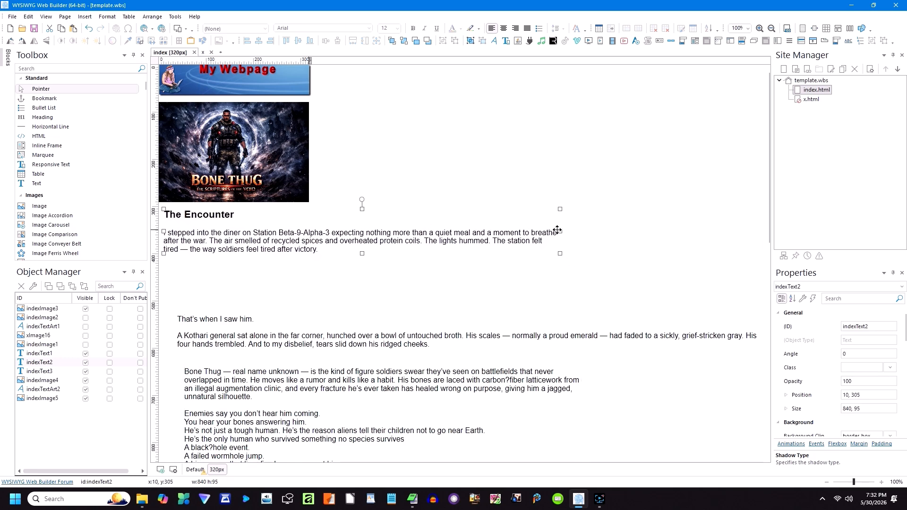
{"action": "left_click_drag", "start_coordinate": [559, 232], "coordinate": [310, 241]}
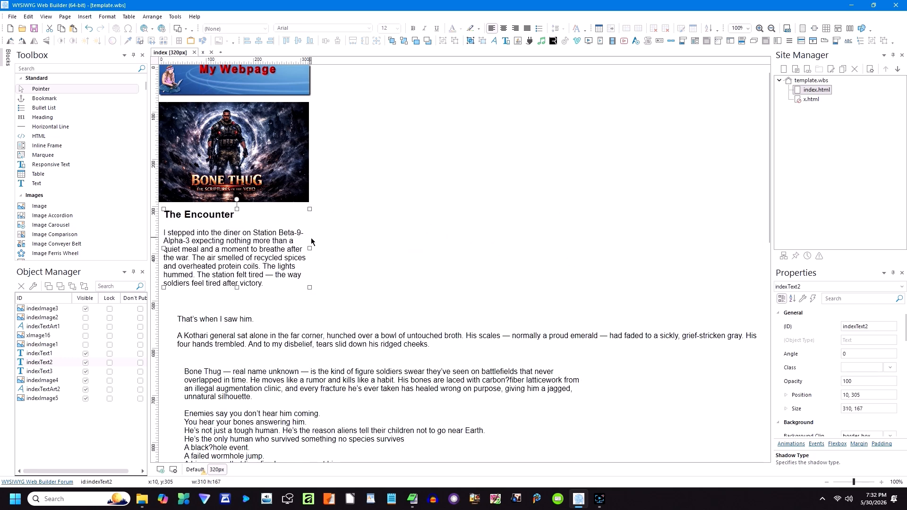
{"action": "left_click", "coordinate": [195, 470]}
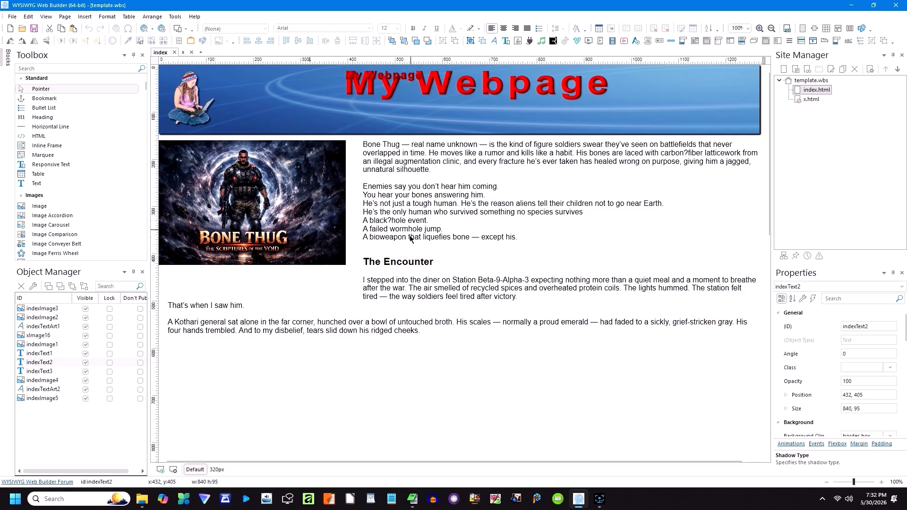
Step: Hide the small duplicate My Webpage text art indexTextArt2, then check the 320px layout's objects
{"action": "left_click", "coordinate": [401, 76]}
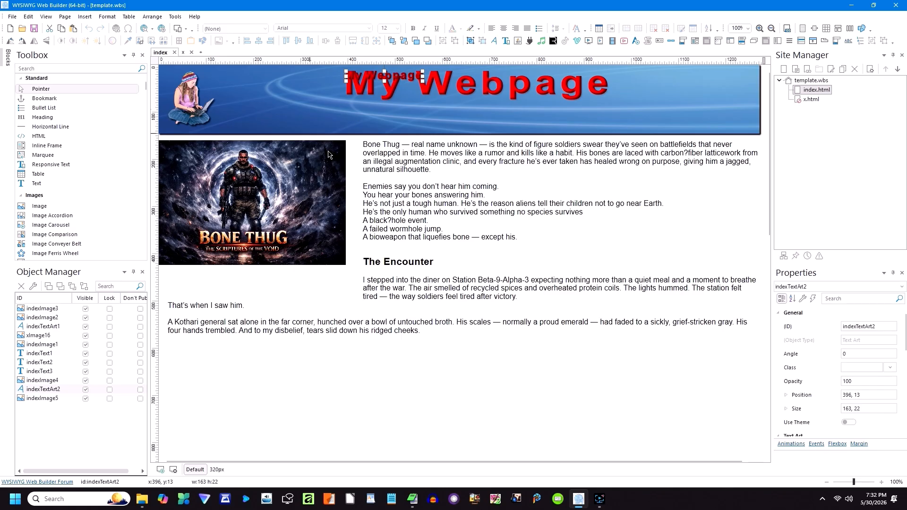
{"action": "left_click", "coordinate": [85, 389]}
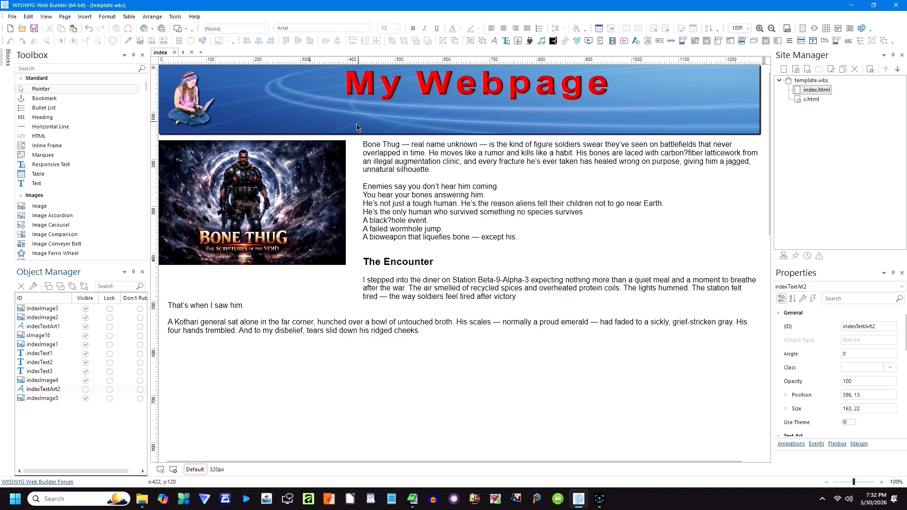
{"action": "left_click", "coordinate": [217, 470]}
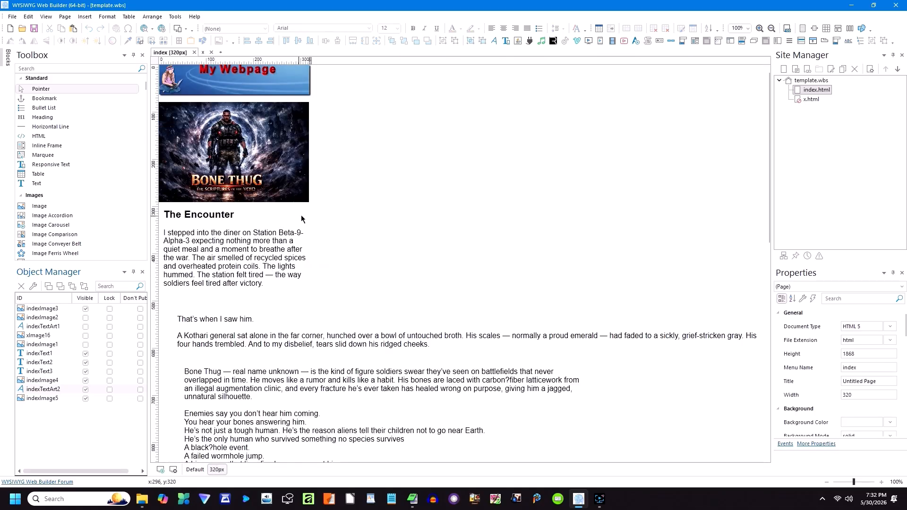
{"action": "left_click_drag", "start_coordinate": [354, 213], "coordinate": [157, 56]}
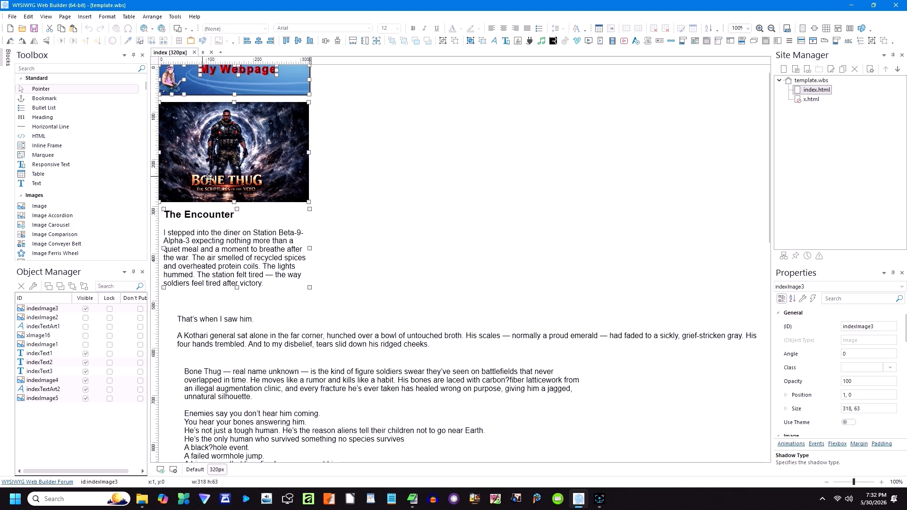
{"action": "left_click", "coordinate": [321, 209]}
{"action": "left_click_drag", "start_coordinate": [318, 206], "coordinate": [145, 62]}
Step: Hide indexImage4 and indexImage5 in the Default layout, then select the 320px Kothari paragraph
{"action": "left_click", "coordinate": [194, 470]}
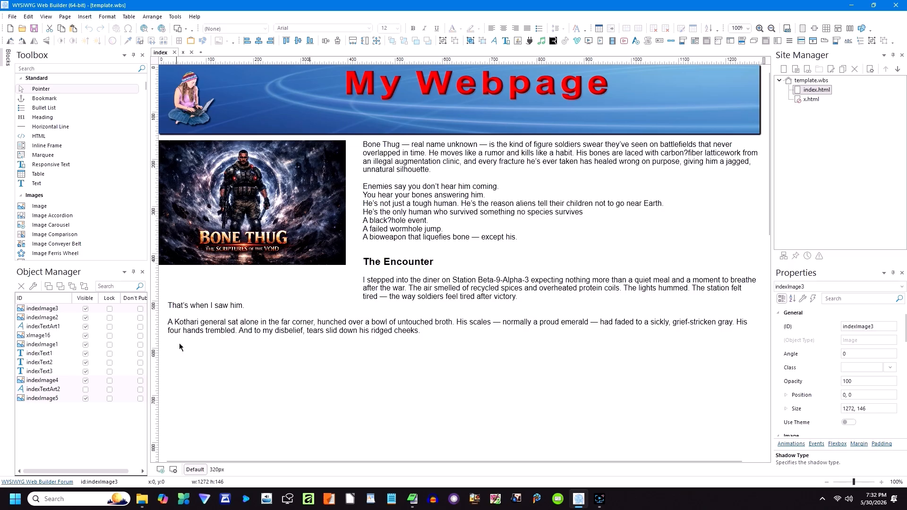
{"action": "left_click", "coordinate": [86, 380]}
{"action": "left_click", "coordinate": [85, 398]}
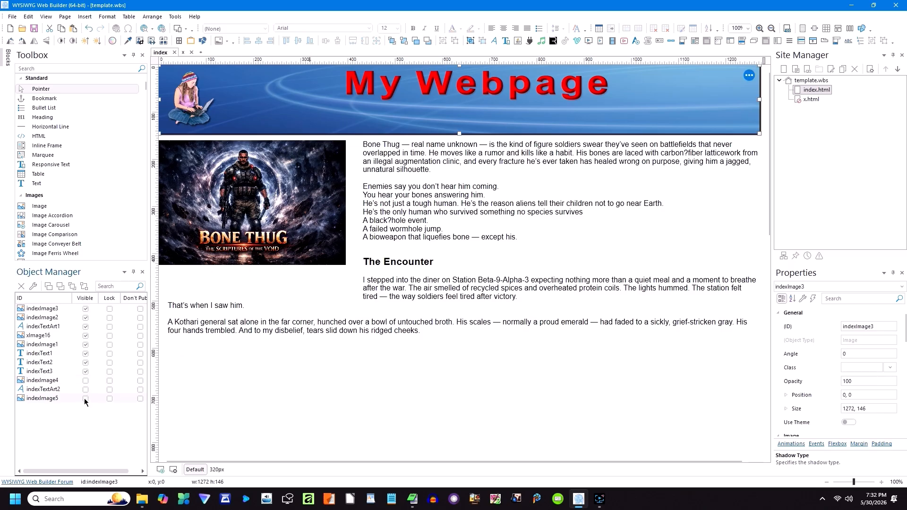
{"action": "left_click", "coordinate": [189, 371]}
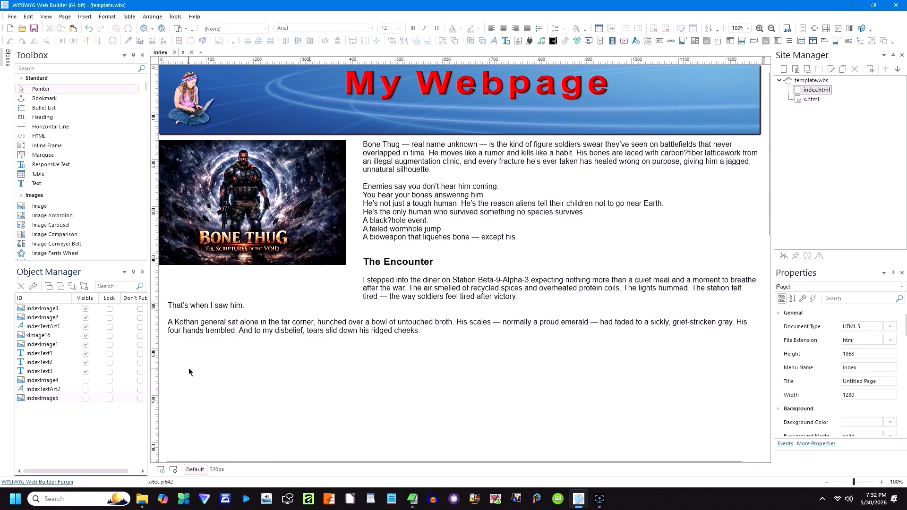
{"action": "left_click", "coordinate": [217, 469]}
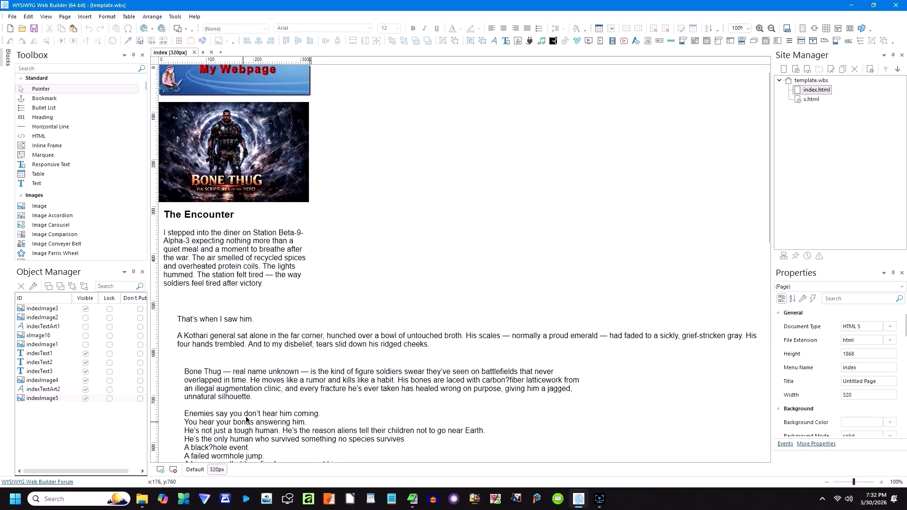
{"action": "left_click", "coordinate": [231, 332]}
Step: Stack the Kothari paragraph and Bone Thug description below The Encounter, each narrowed to 310 px
{"action": "left_click_drag", "start_coordinate": [231, 332], "coordinate": [219, 329]}
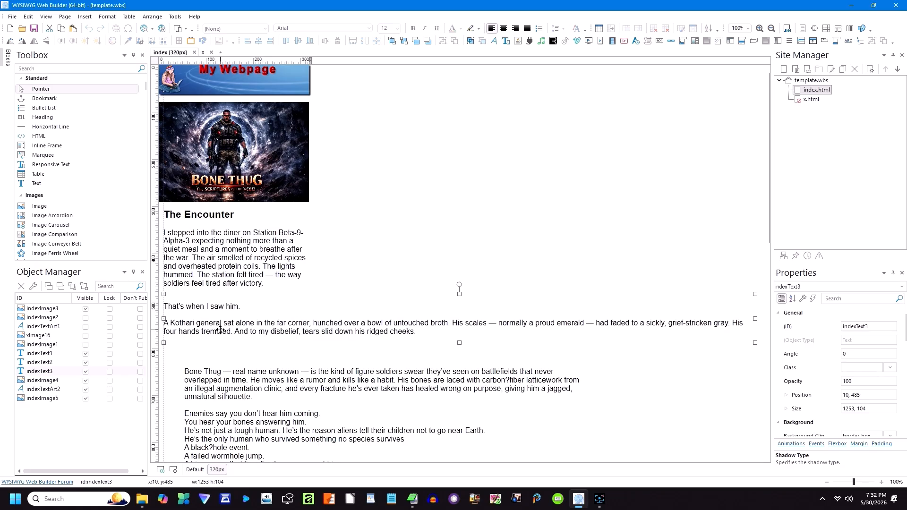
{"action": "left_click_drag", "start_coordinate": [755, 321], "coordinate": [311, 328]}
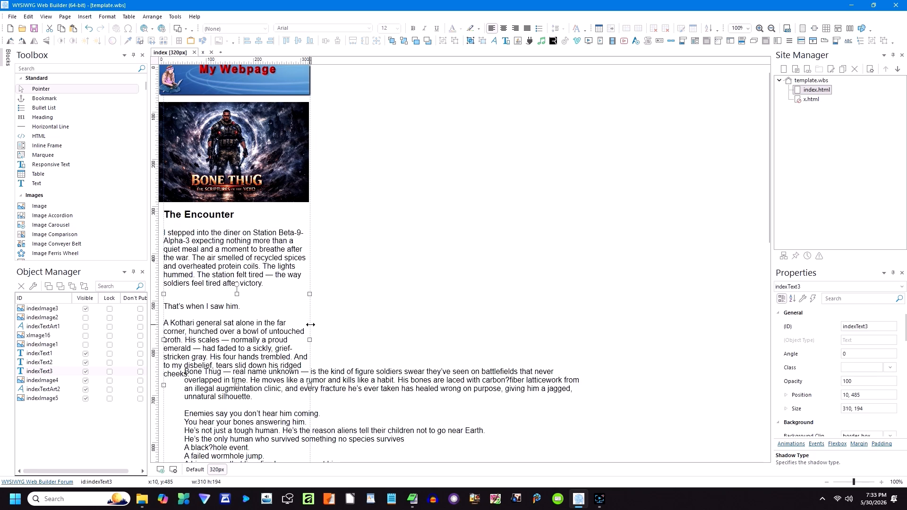
{"action": "left_click_drag", "start_coordinate": [330, 378], "coordinate": [310, 407]}
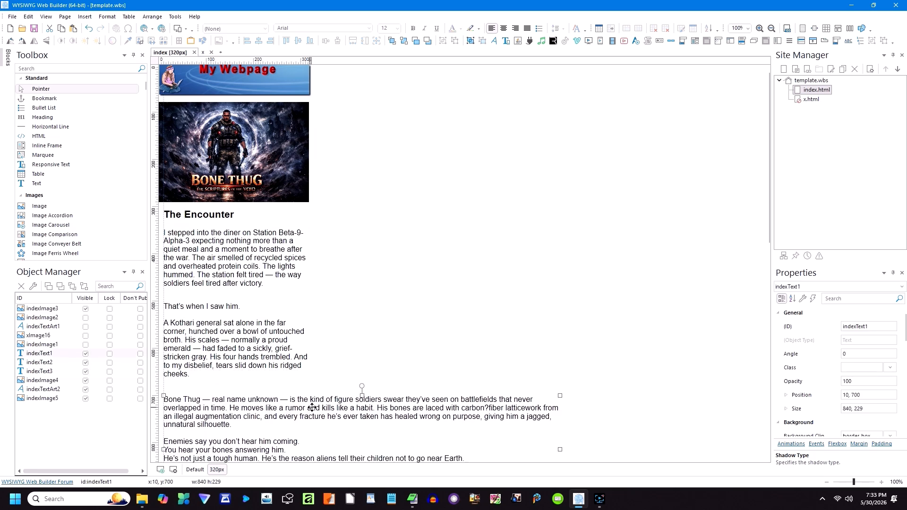
{"action": "left_click_drag", "start_coordinate": [558, 449], "coordinate": [312, 438]}
{"action": "scroll", "coordinate": [402, 413], "scroll_direction": "down", "scroll_amount": 5}
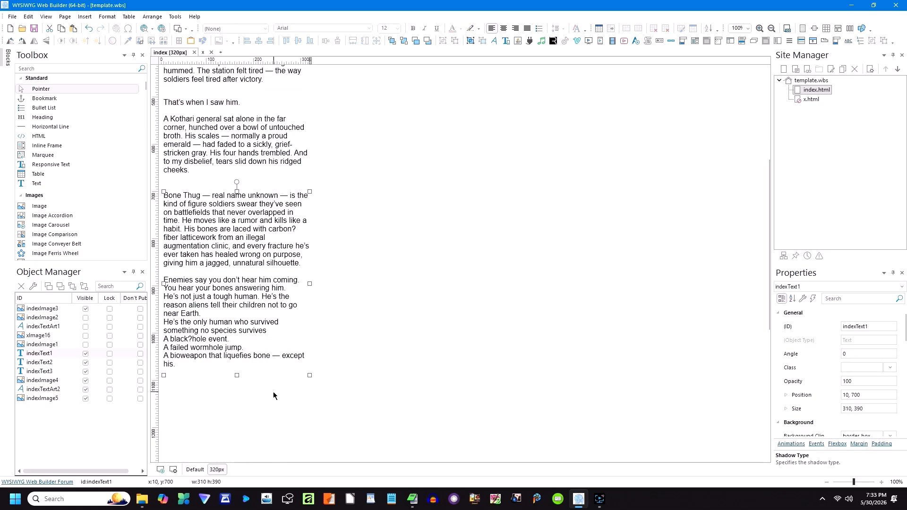
{"action": "left_click", "coordinate": [364, 348]}
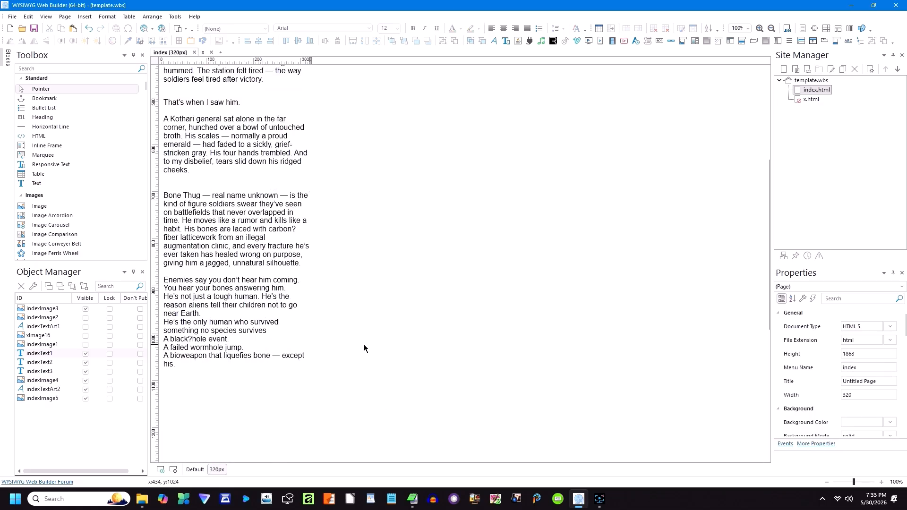
Step: After comparing with Default, enlarge the 320px banner's My Webpage title art to about 196×36
{"action": "left_click", "coordinate": [198, 470]}
{"action": "scroll", "coordinate": [316, 357], "scroll_direction": "up", "scroll_amount": 5}
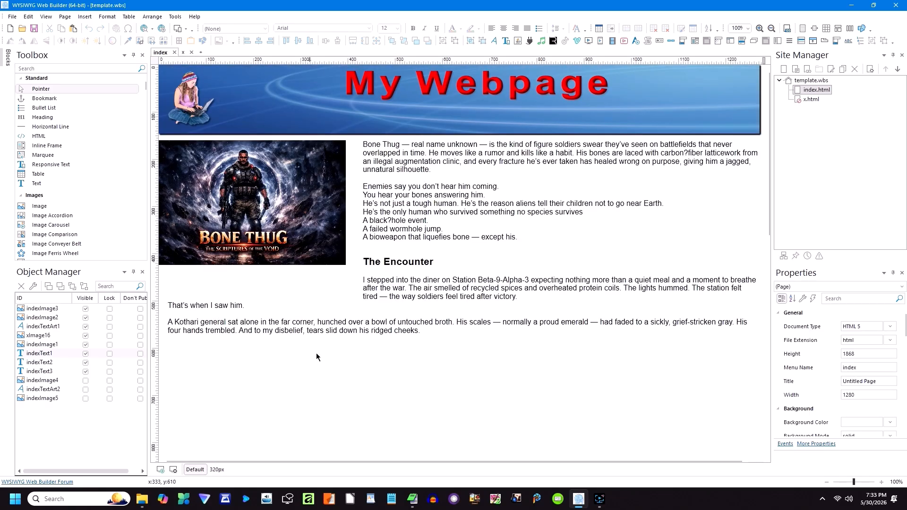
{"action": "scroll", "coordinate": [316, 356], "scroll_direction": "down", "scroll_amount": 2}
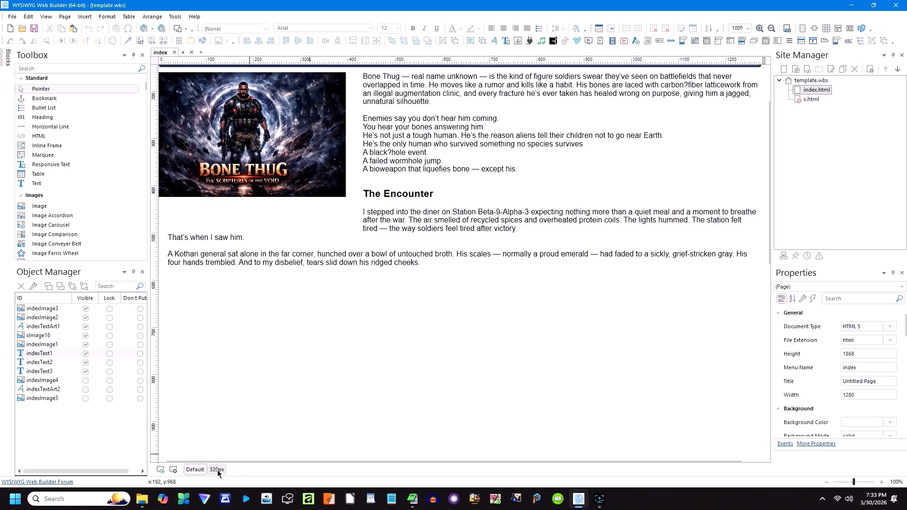
{"action": "left_click", "coordinate": [217, 470]}
{"action": "scroll", "coordinate": [298, 383], "scroll_direction": "down", "scroll_amount": 3}
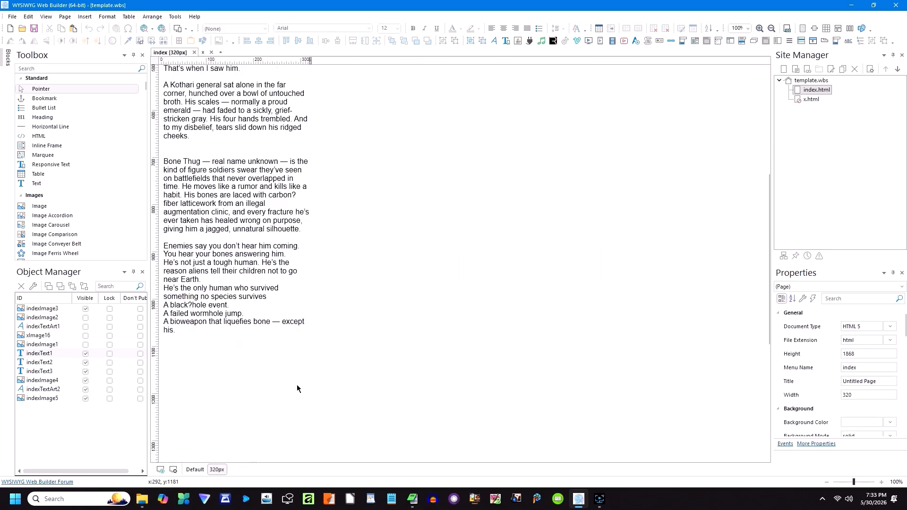
{"action": "scroll", "coordinate": [297, 388], "scroll_direction": "up", "scroll_amount": 7}
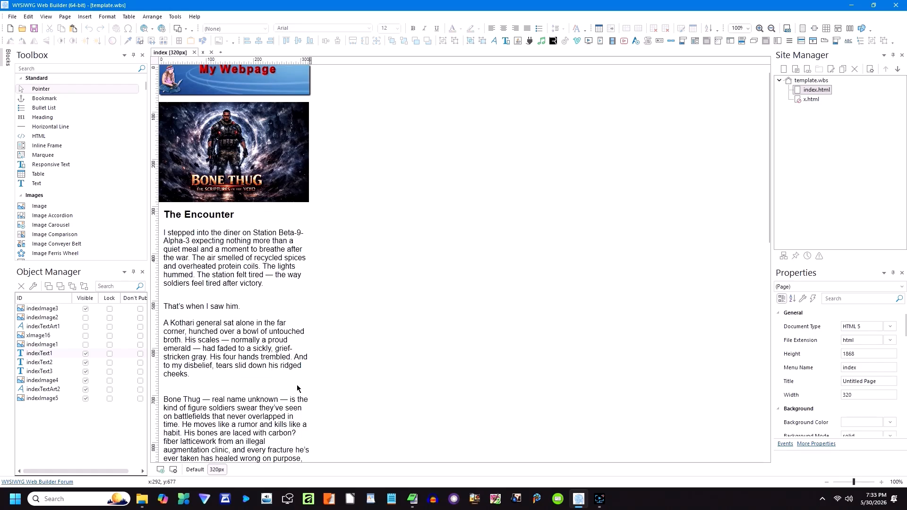
{"action": "left_click", "coordinate": [264, 73]}
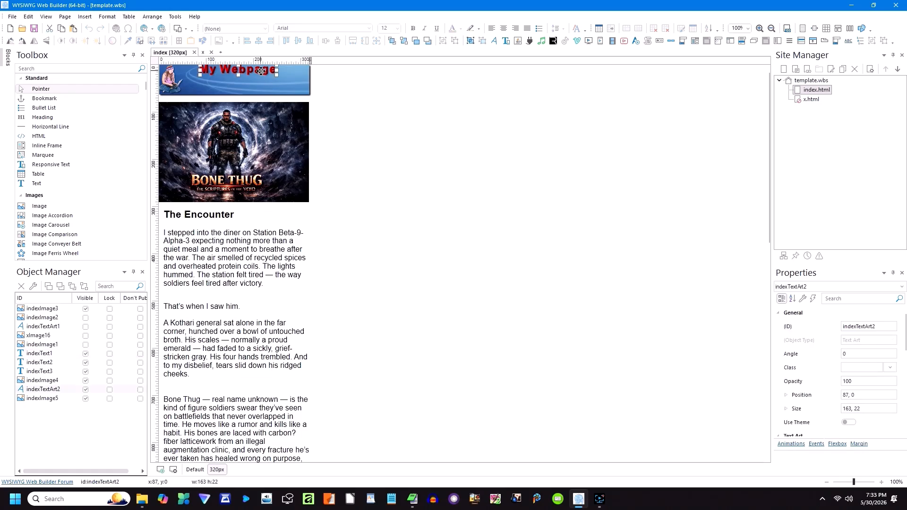
{"action": "left_click_drag", "start_coordinate": [276, 75], "coordinate": [293, 82]}
{"action": "left_click", "coordinate": [359, 101]}
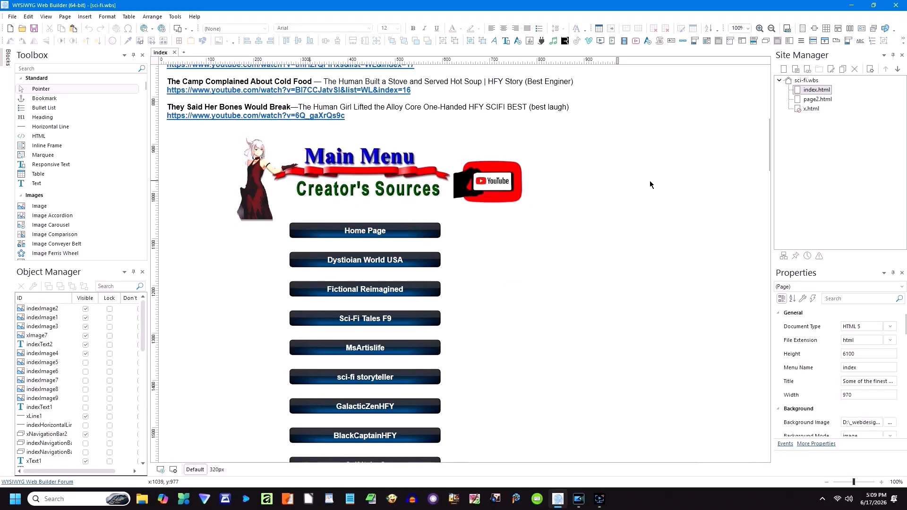
Step: Look over the sci-fi index page and its Go to Page 2 navigation bar settings, changing nothing
{"action": "scroll", "coordinate": [650, 181], "scroll_direction": "down", "scroll_amount": 8}
{"action": "scroll", "coordinate": [650, 189], "scroll_direction": "down", "scroll_amount": 20}
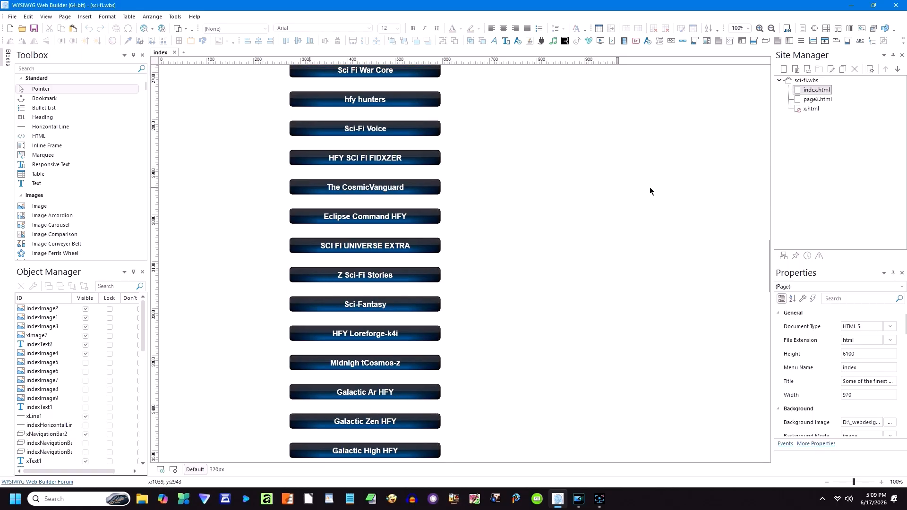
{"action": "scroll", "coordinate": [649, 192], "scroll_direction": "down", "scroll_amount": 10}
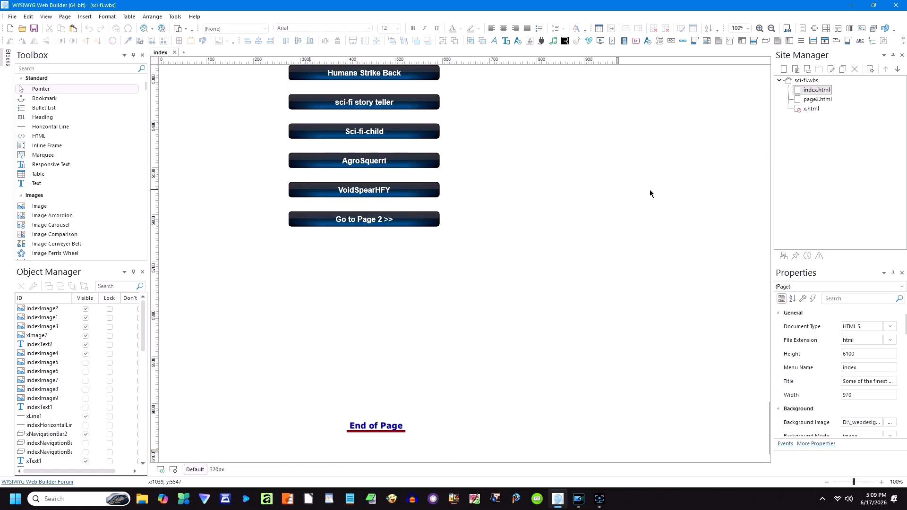
{"action": "left_click", "coordinate": [390, 222]}
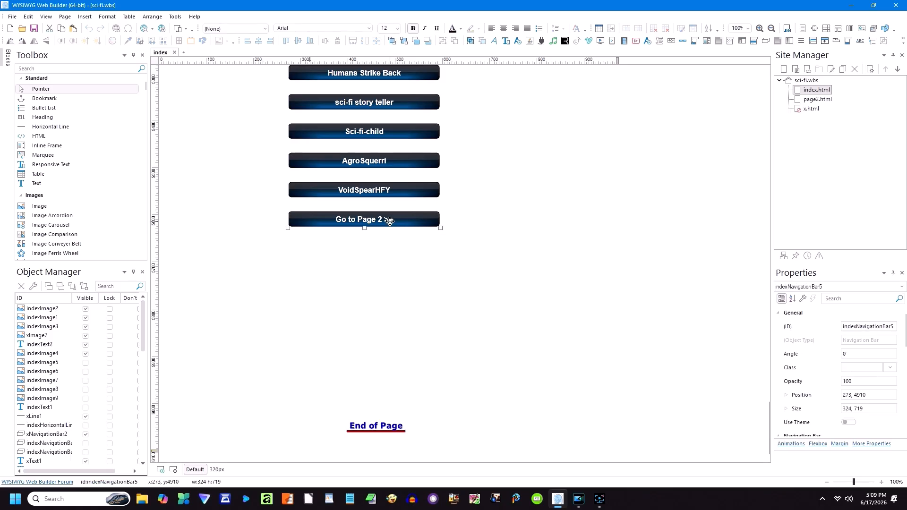
{"action": "double_click", "coordinate": [390, 221]}
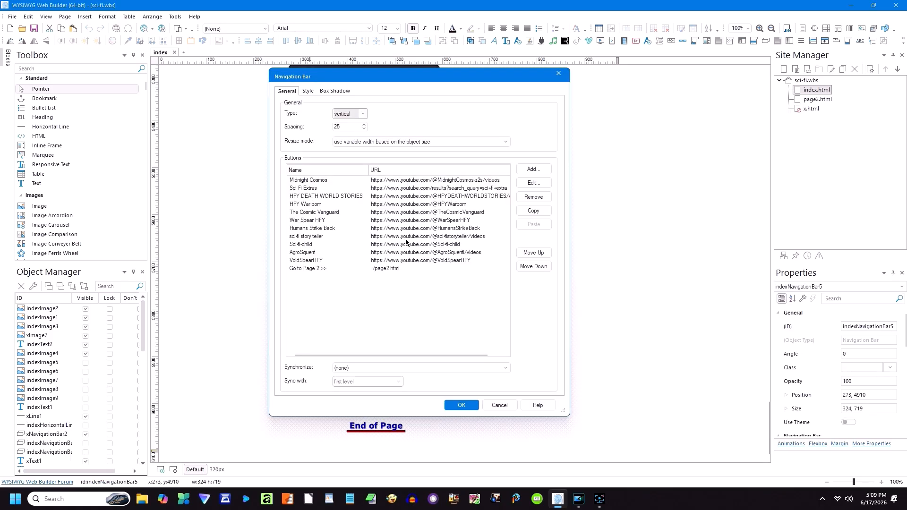
{"action": "left_click", "coordinate": [501, 409]}
{"action": "scroll", "coordinate": [364, 346], "scroll_direction": "up", "scroll_amount": 20}
{"action": "scroll", "coordinate": [364, 340], "scroll_direction": "up", "scroll_amount": 7}
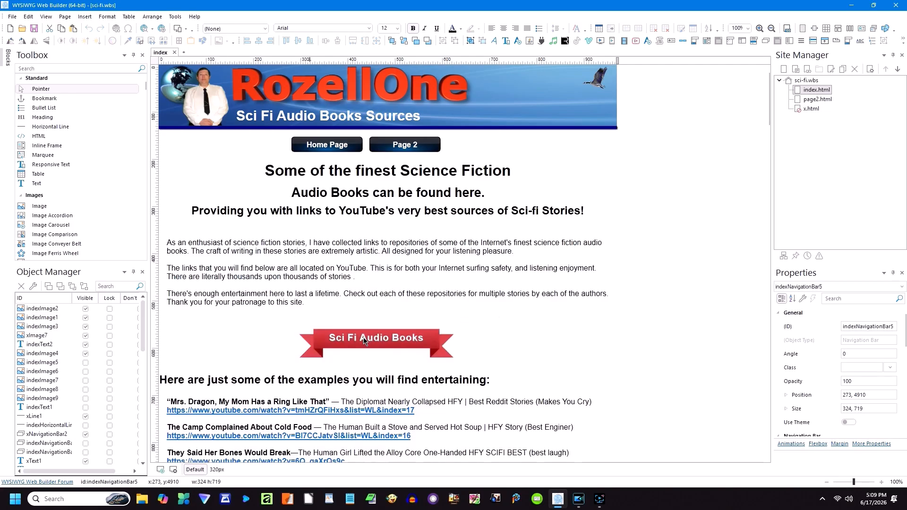
Step: Browse page2, then open the blank index.html of the 3.wbs project
{"action": "double_click", "coordinate": [819, 99]}
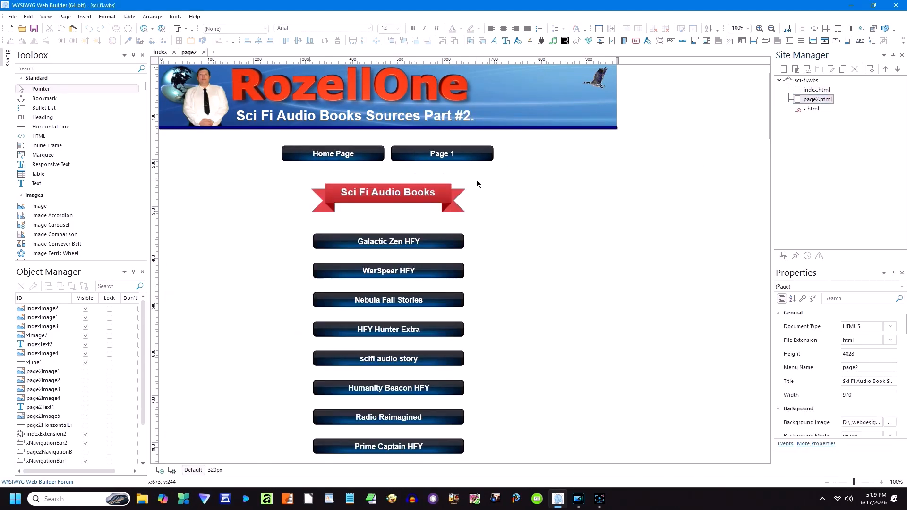
{"action": "scroll", "coordinate": [470, 196], "scroll_direction": "down", "scroll_amount": 10}
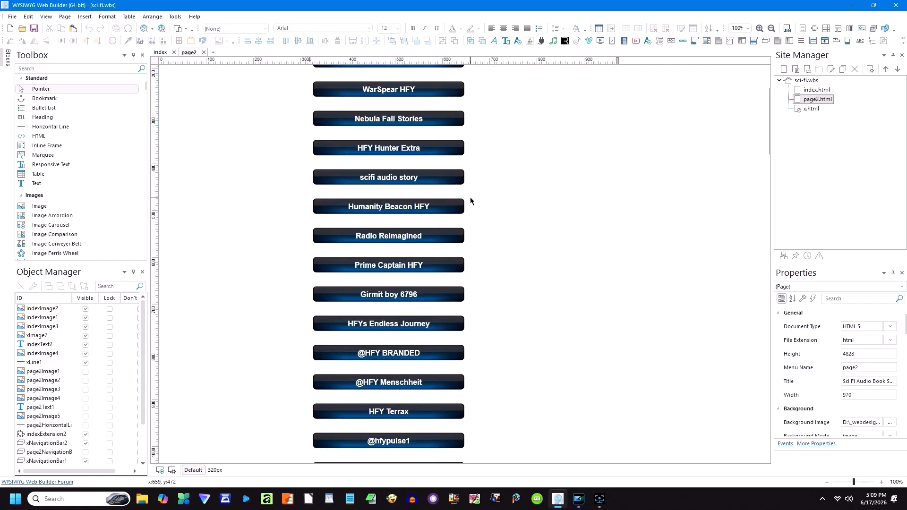
{"action": "scroll", "coordinate": [471, 202], "scroll_direction": "down", "scroll_amount": 10}
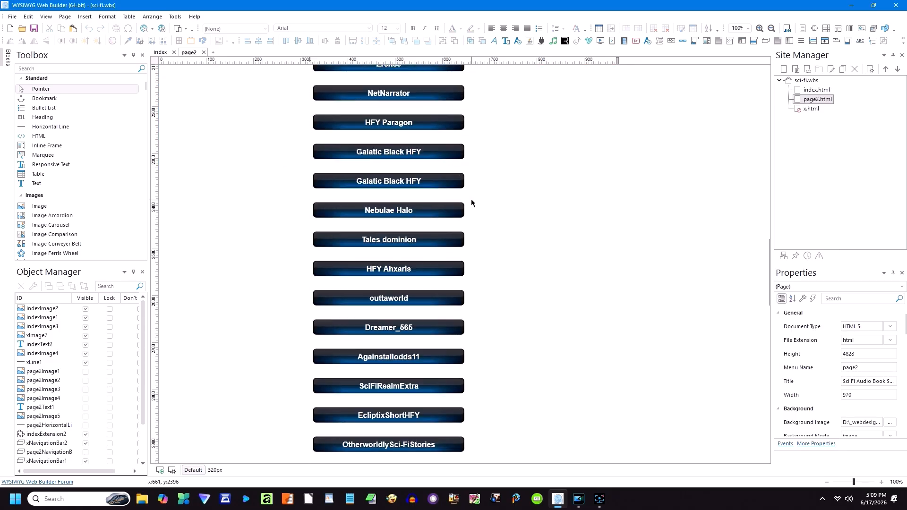
{"action": "scroll", "coordinate": [471, 199], "scroll_direction": "down", "scroll_amount": 9}
{"action": "scroll", "coordinate": [471, 203], "scroll_direction": "down", "scroll_amount": 11}
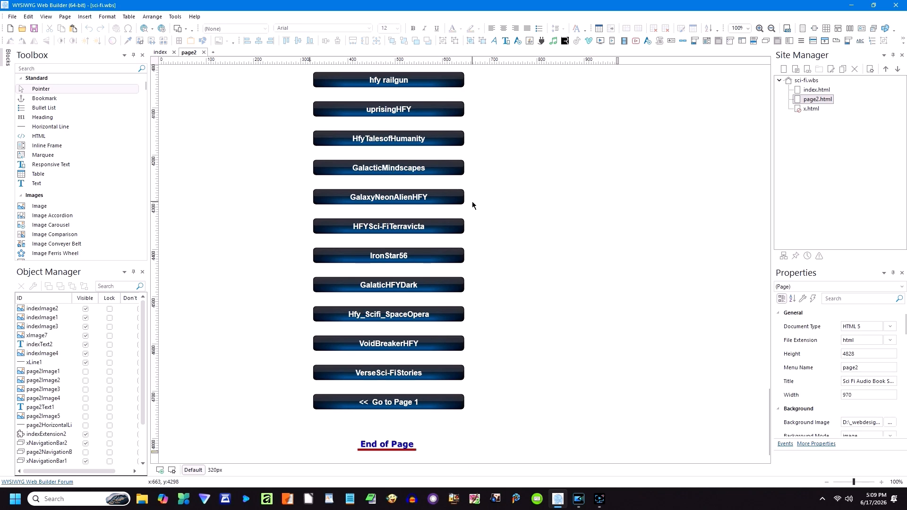
{"action": "double_click", "coordinate": [798, 92]}
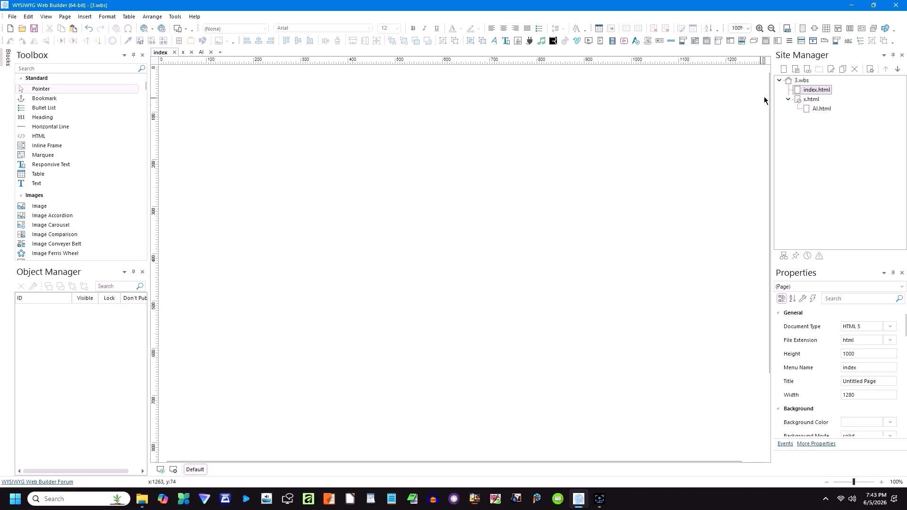
Step: Copy the flame swirl image from the x.html page
{"action": "double_click", "coordinate": [809, 100]}
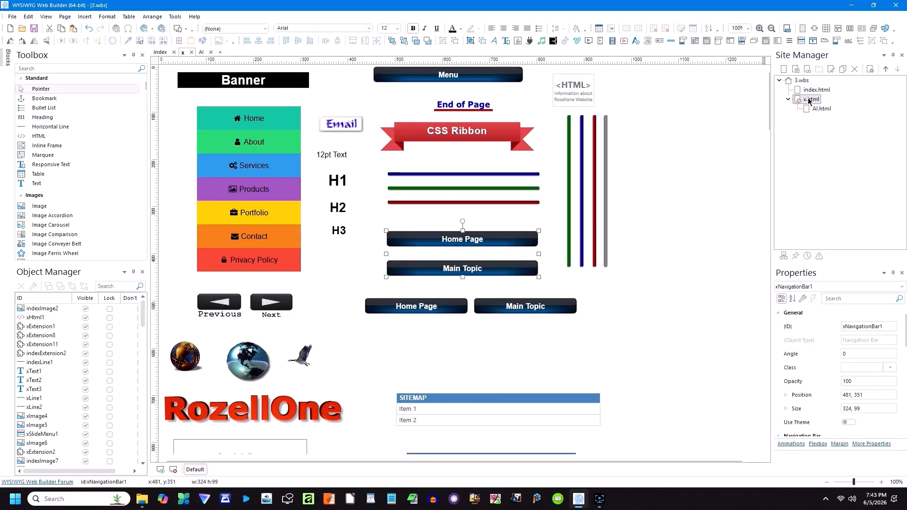
{"action": "scroll", "coordinate": [670, 190], "scroll_direction": "down", "scroll_amount": 20}
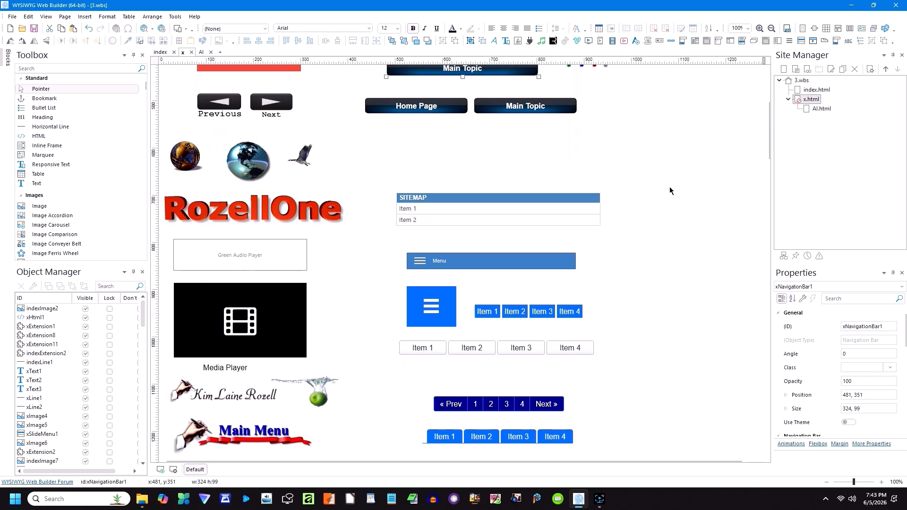
{"action": "scroll", "coordinate": [680, 249], "scroll_direction": "down", "scroll_amount": 15}
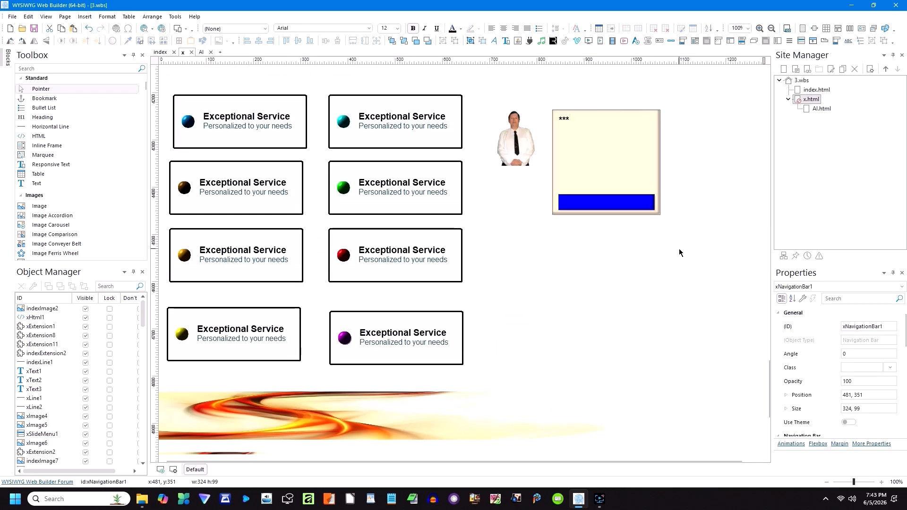
{"action": "left_click", "coordinate": [396, 231]}
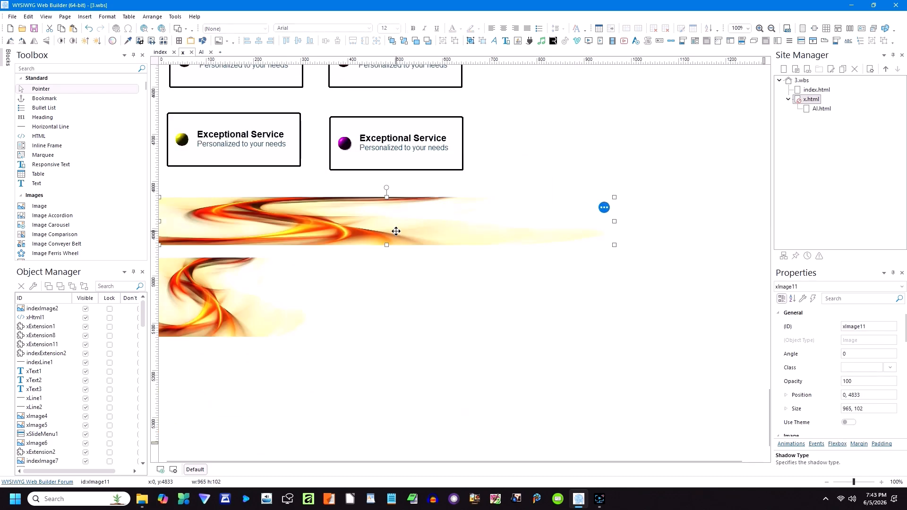
{"action": "right_click", "coordinate": [396, 232]}
{"action": "left_click", "coordinate": [433, 20]}
Step: Paste the flame swirl onto index.html at 0,0, stretched to 1280 px wide and taller
{"action": "double_click", "coordinate": [813, 90]}
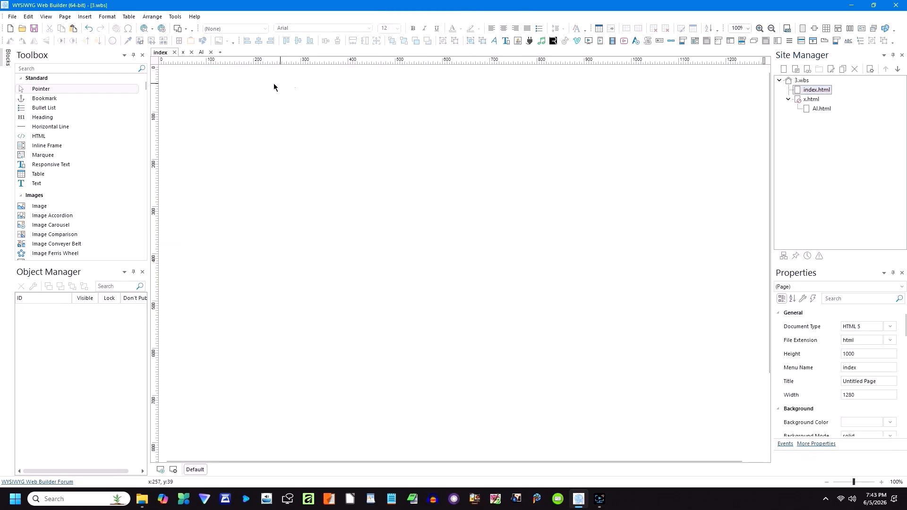
{"action": "right_click", "coordinate": [178, 71]}
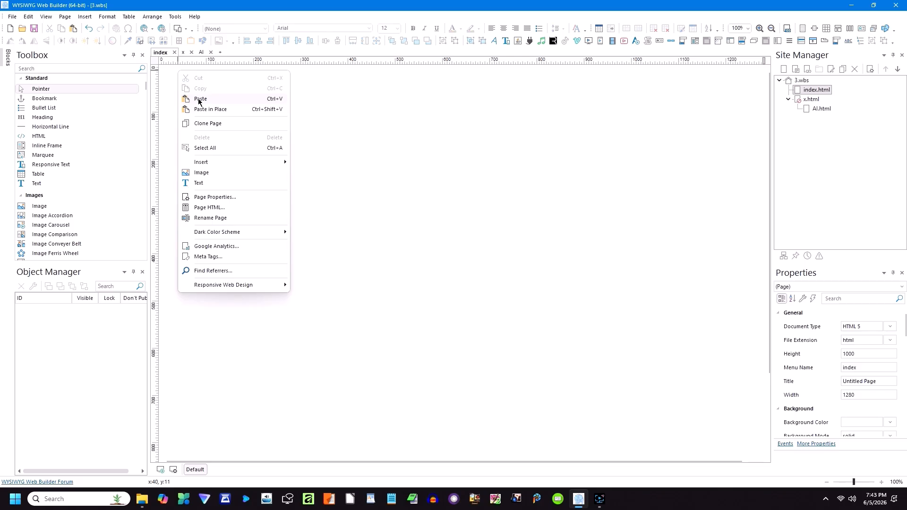
{"action": "left_click", "coordinate": [197, 99]}
{"action": "left_click_drag", "start_coordinate": [304, 143], "coordinate": [264, 110]}
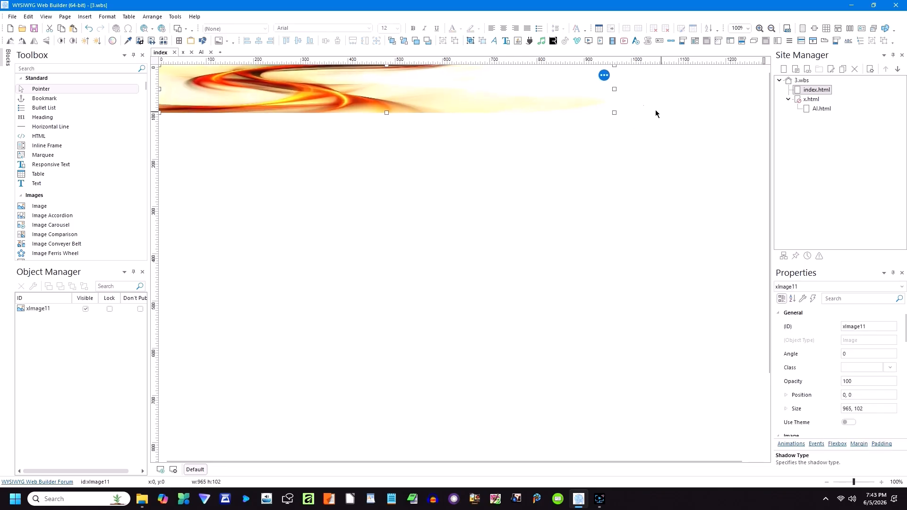
{"action": "left_click_drag", "start_coordinate": [613, 89], "coordinate": [761, 89]}
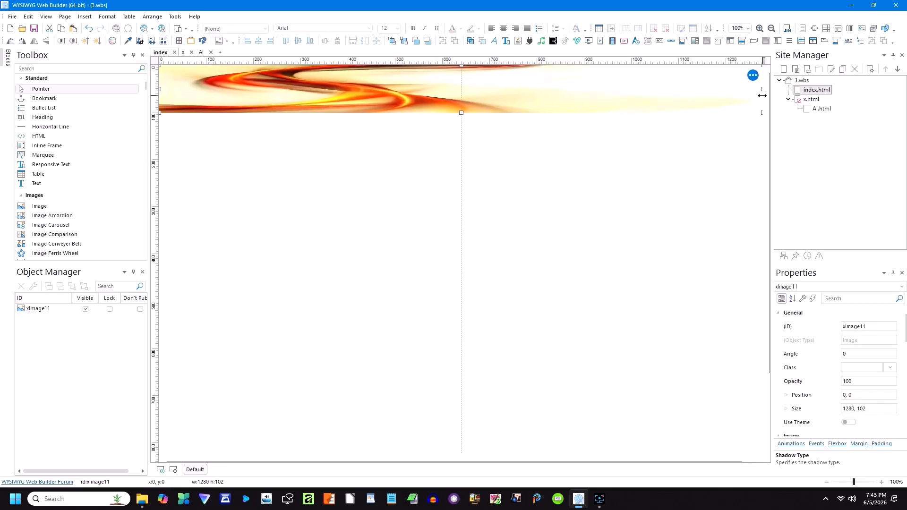
{"action": "left_click_drag", "start_coordinate": [461, 113], "coordinate": [457, 143]}
{"action": "left_click", "coordinate": [466, 160]}
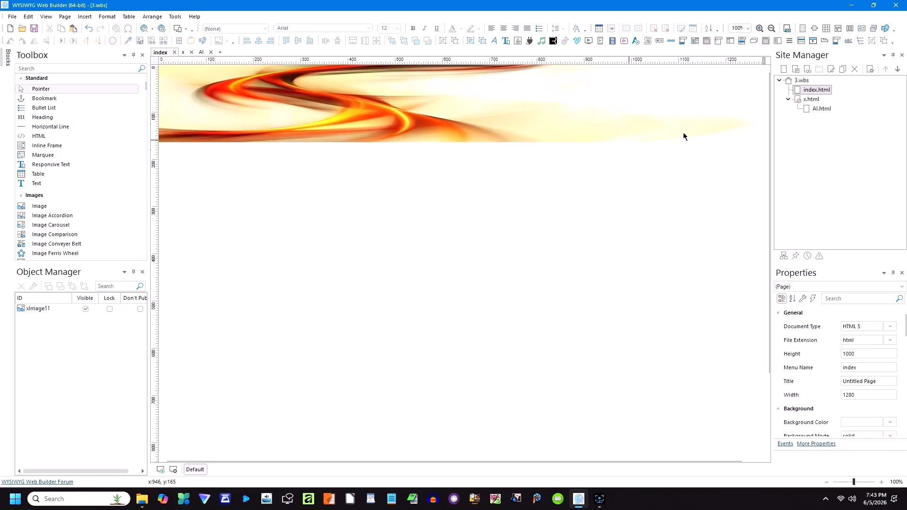
{"action": "double_click", "coordinate": [810, 99]}
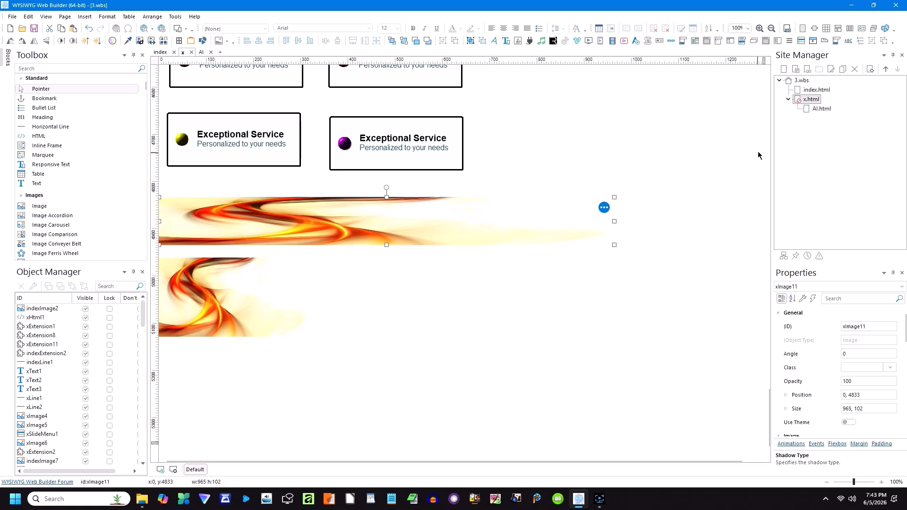
Step: Paste the blue line xLine1 onto index at 0,164, stretched across the 1280 px banner
{"action": "scroll", "coordinate": [673, 135], "scroll_direction": "up", "scroll_amount": 20}
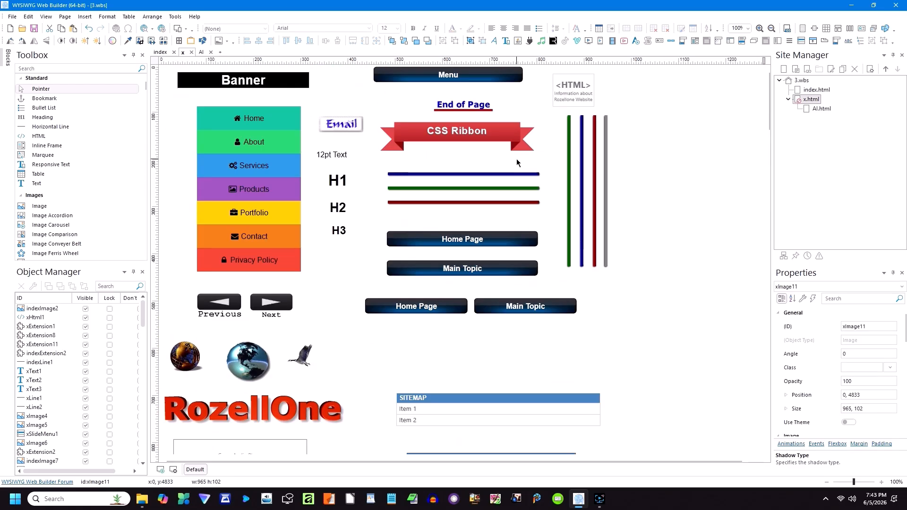
{"action": "left_click", "coordinate": [502, 173]}
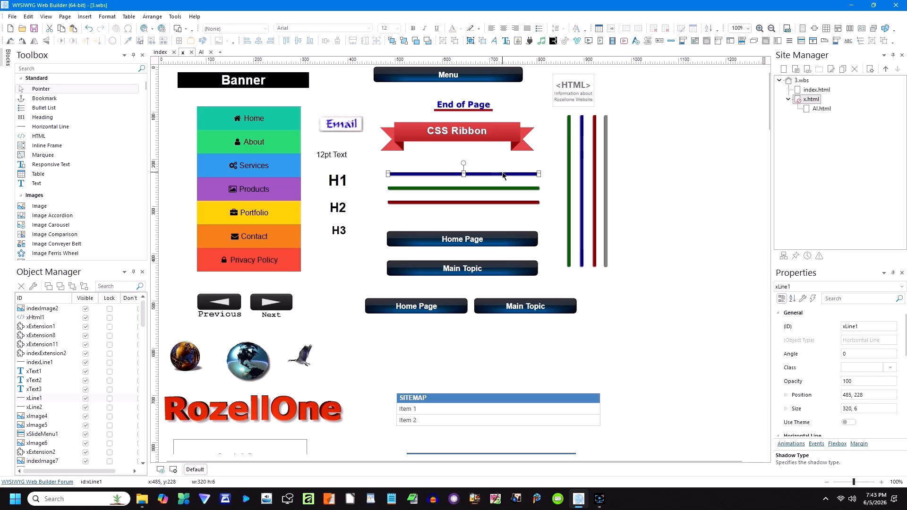
{"action": "double_click", "coordinate": [815, 89]}
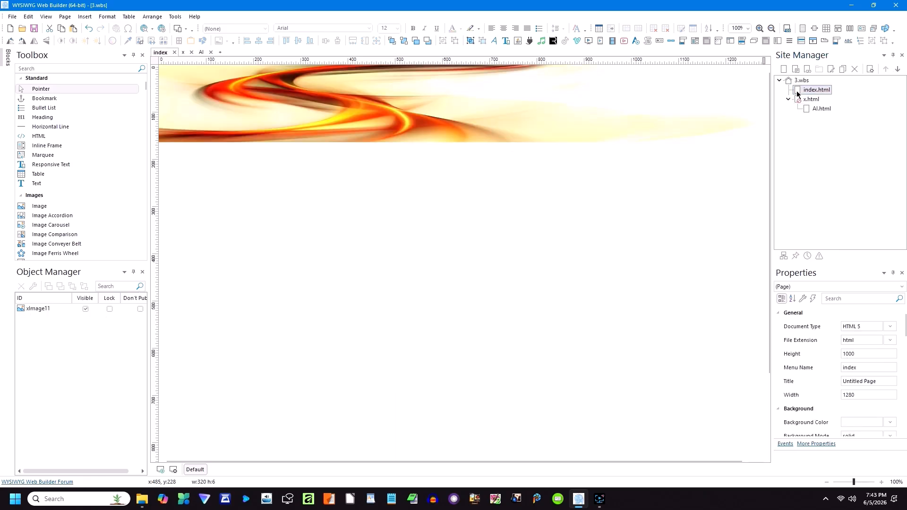
{"action": "key", "text": "ctrl+v"}
{"action": "left_click_drag", "start_coordinate": [315, 154], "coordinate": [199, 145]}
{"action": "left_click_drag", "start_coordinate": [310, 143], "coordinate": [761, 170]}
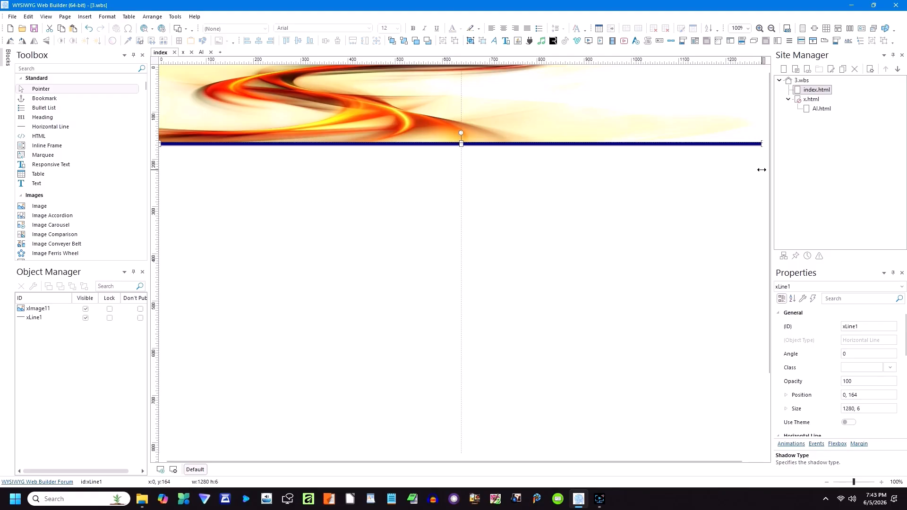
{"action": "left_click", "coordinate": [730, 185]}
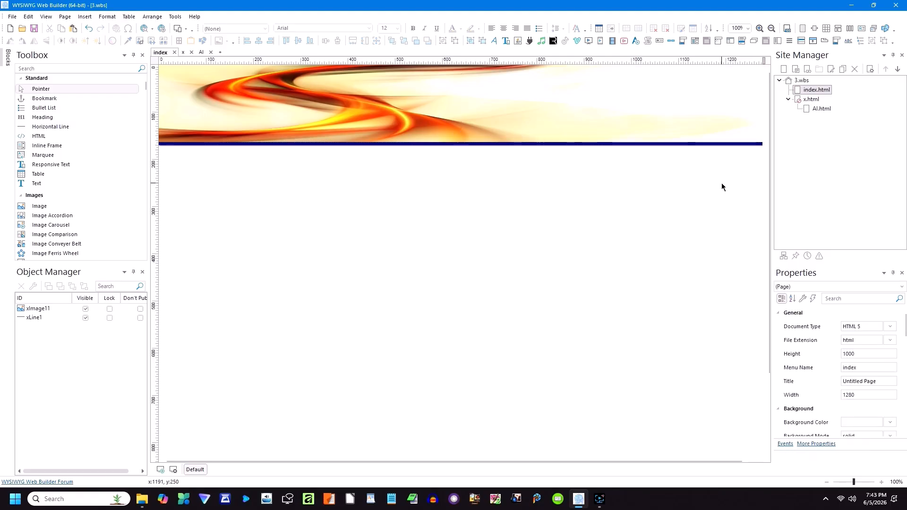
Step: Place a copy of the globe image xImage5 at the banner's top-left corner, 0,0
{"action": "double_click", "coordinate": [811, 100]}
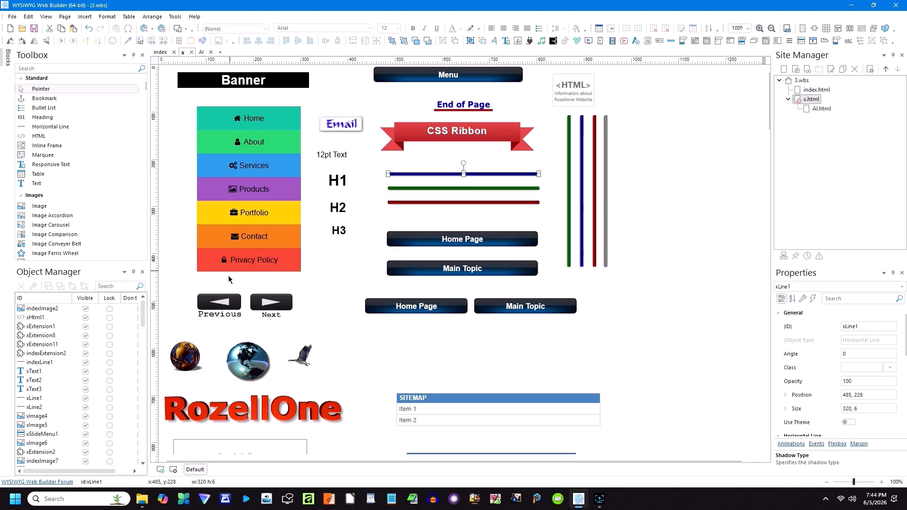
{"action": "left_click", "coordinate": [186, 350]}
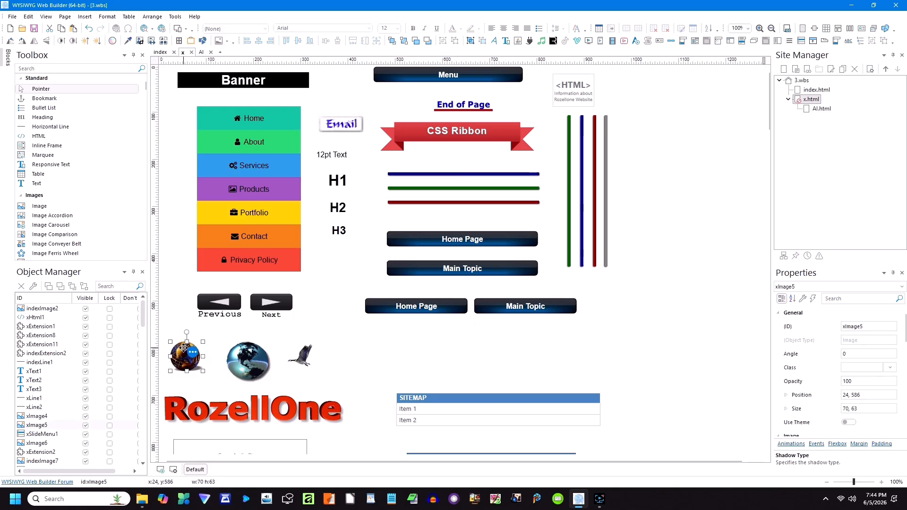
{"action": "double_click", "coordinate": [803, 90]}
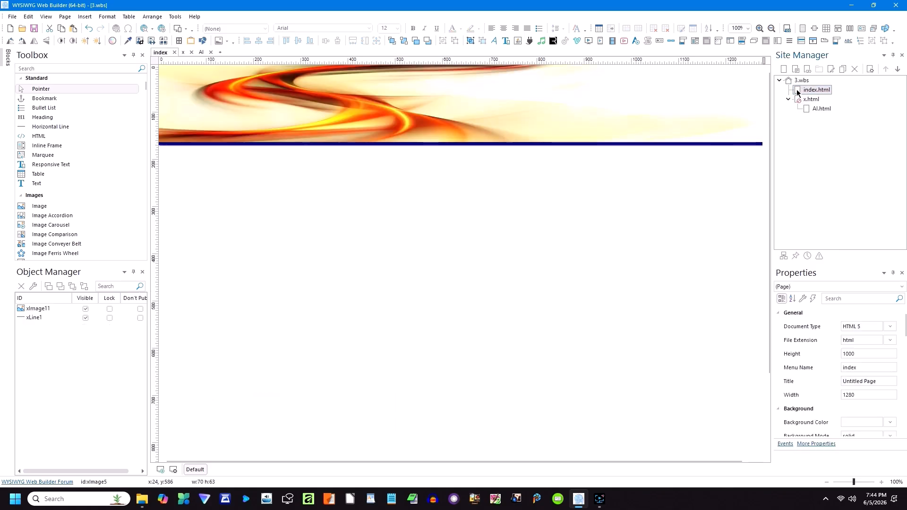
{"action": "key", "text": "ctrl+v"}
{"action": "left_click_drag", "start_coordinate": [199, 198], "coordinate": [215, 117]}
{"action": "left_click", "coordinate": [211, 177]}
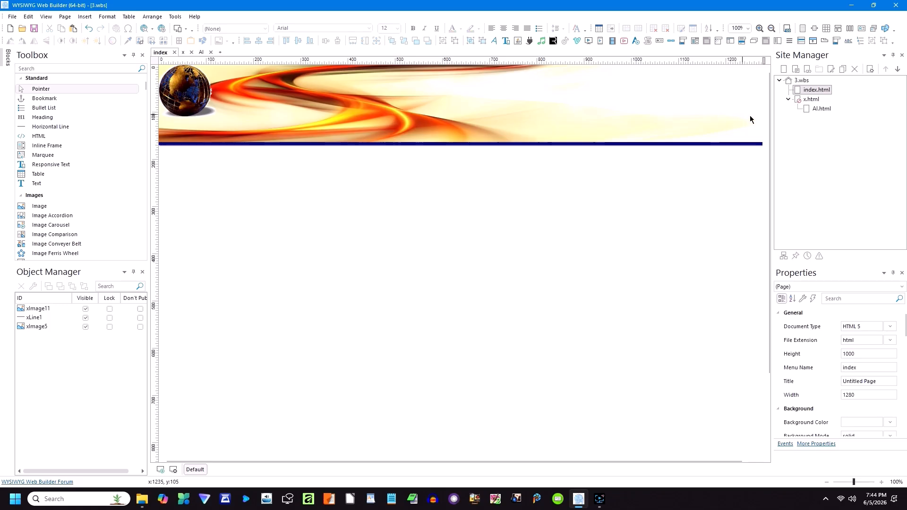
Step: Pick the man image on the x page to bring over to the index page
{"action": "double_click", "coordinate": [810, 100]}
{"action": "scroll", "coordinate": [482, 257], "scroll_direction": "down", "scroll_amount": 12}
{"action": "scroll", "coordinate": [483, 259], "scroll_direction": "down", "scroll_amount": 20}
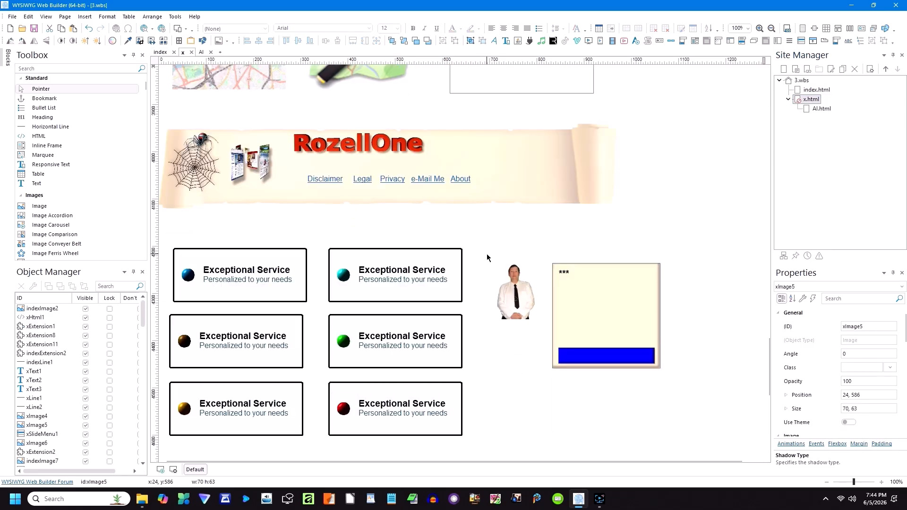
{"action": "left_click", "coordinate": [512, 288]}
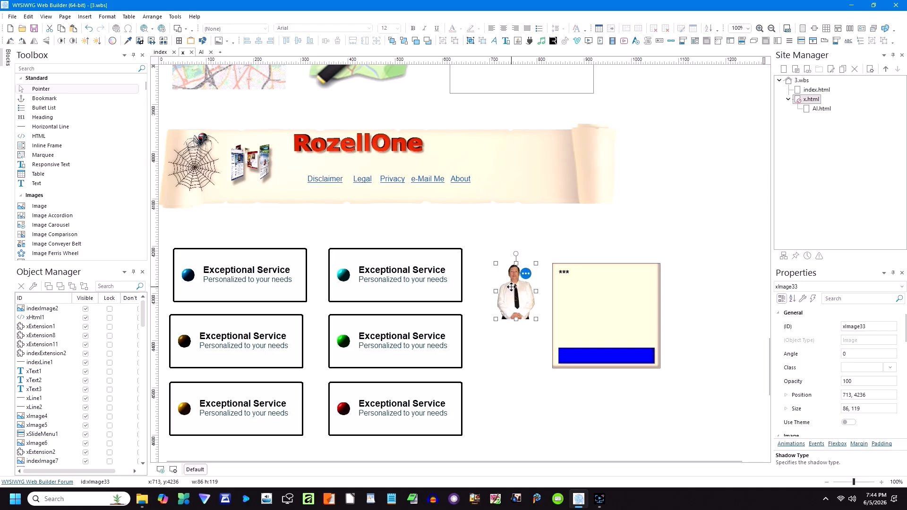
{"action": "double_click", "coordinate": [813, 90]}
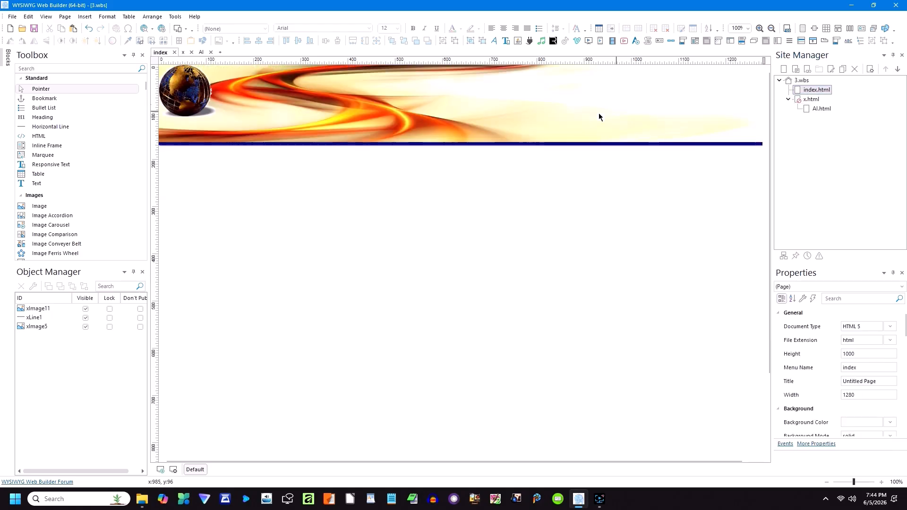
Step: Paste the man image into the banner, resize it, and brighten the globe image slightly
{"action": "key", "text": "ctrl+v"}
{"action": "left_click_drag", "start_coordinate": [274, 210], "coordinate": [305, 151]}
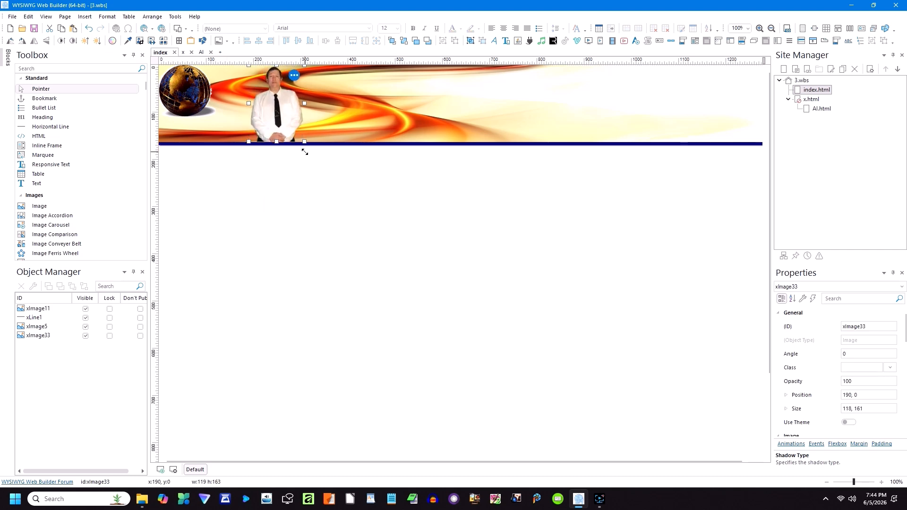
{"action": "left_click_drag", "start_coordinate": [276, 119], "coordinate": [214, 120]}
{"action": "left_click", "coordinate": [169, 87]}
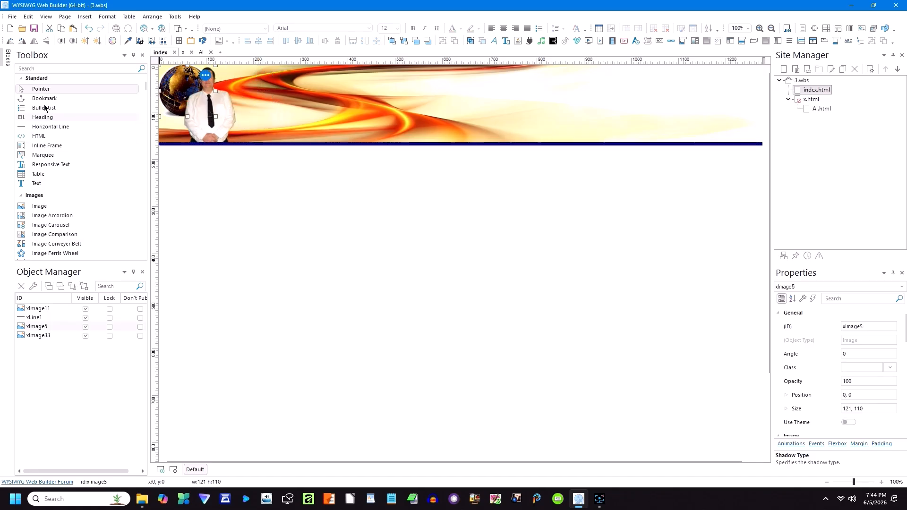
{"action": "left_click", "coordinate": [85, 43]}
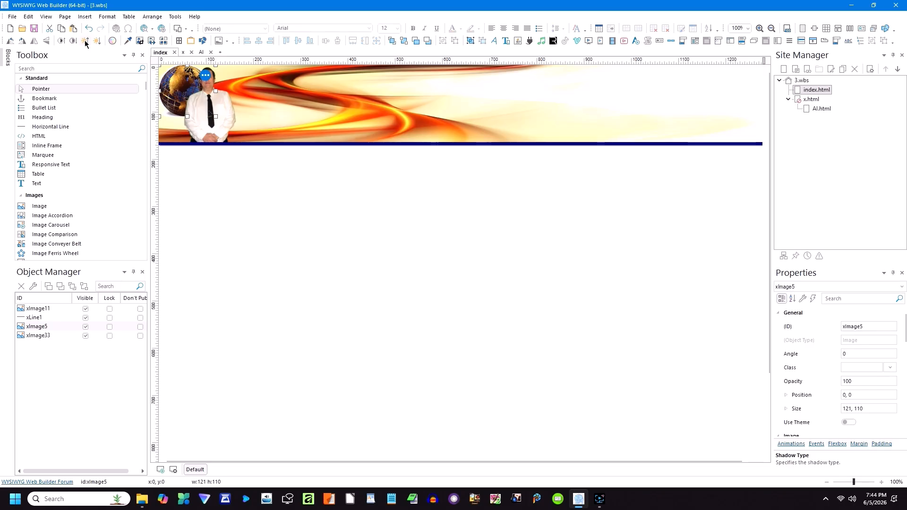
{"action": "left_click", "coordinate": [277, 235]}
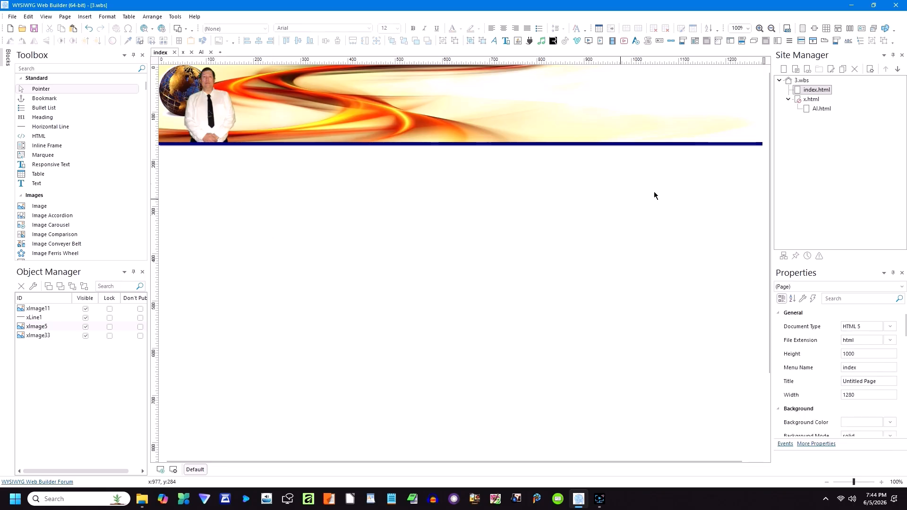
Step: Copy the RozellOne title from the x page into the index banner's top centre
{"action": "double_click", "coordinate": [810, 100]}
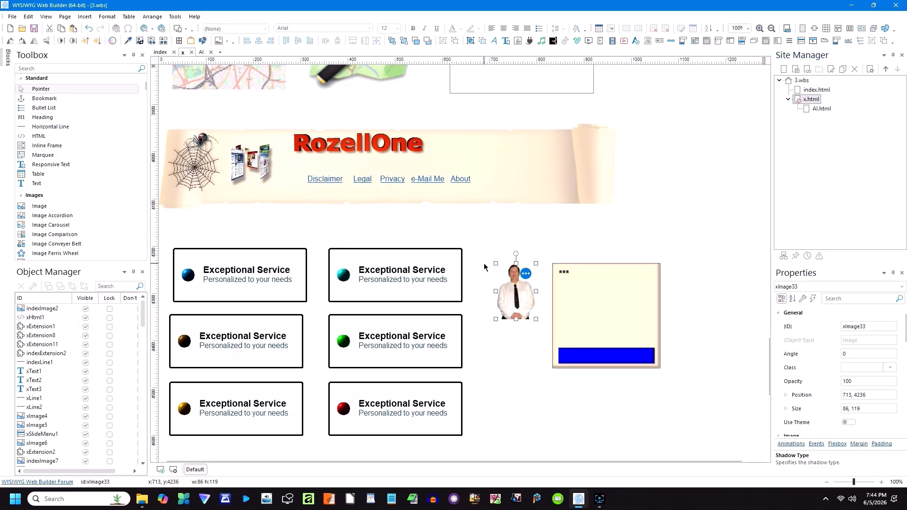
{"action": "scroll", "coordinate": [519, 244], "scroll_direction": "up", "scroll_amount": 10}
{"action": "scroll", "coordinate": [520, 244], "scroll_direction": "up", "scroll_amount": 10}
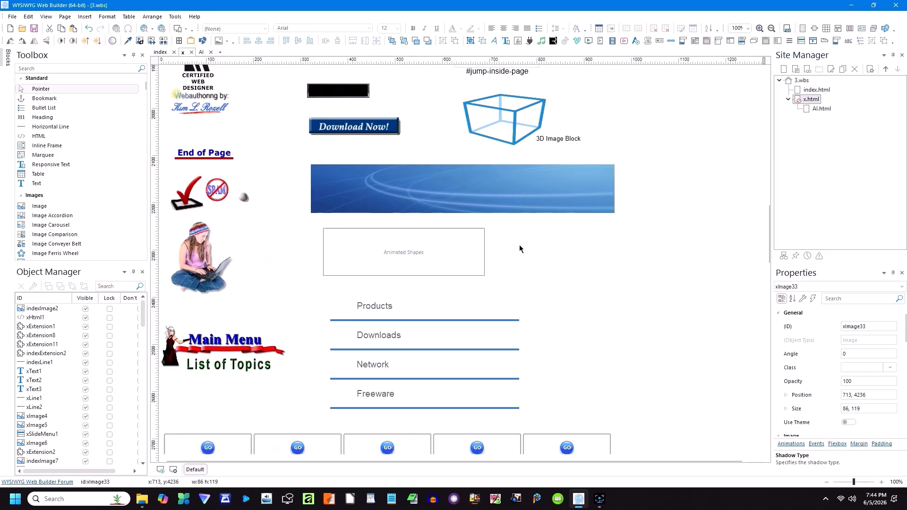
{"action": "scroll", "coordinate": [519, 245], "scroll_direction": "up", "scroll_amount": 3}
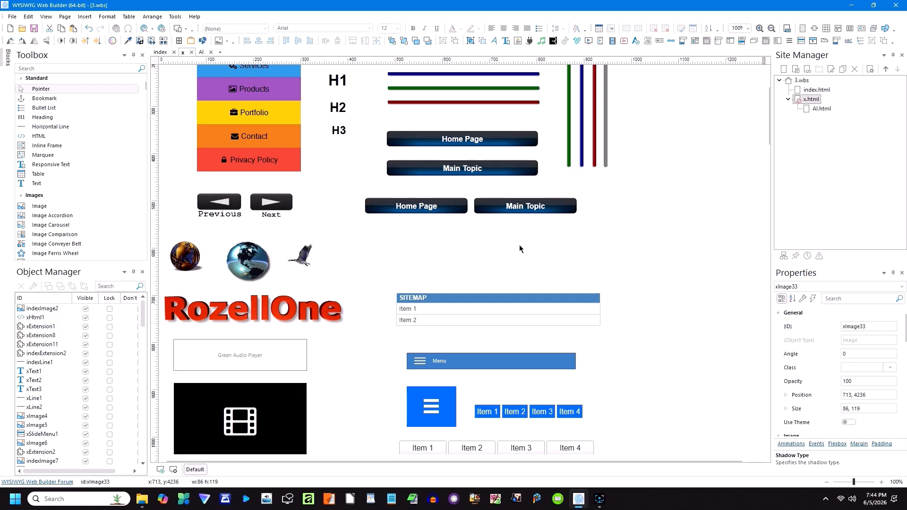
{"action": "left_click", "coordinate": [238, 308]}
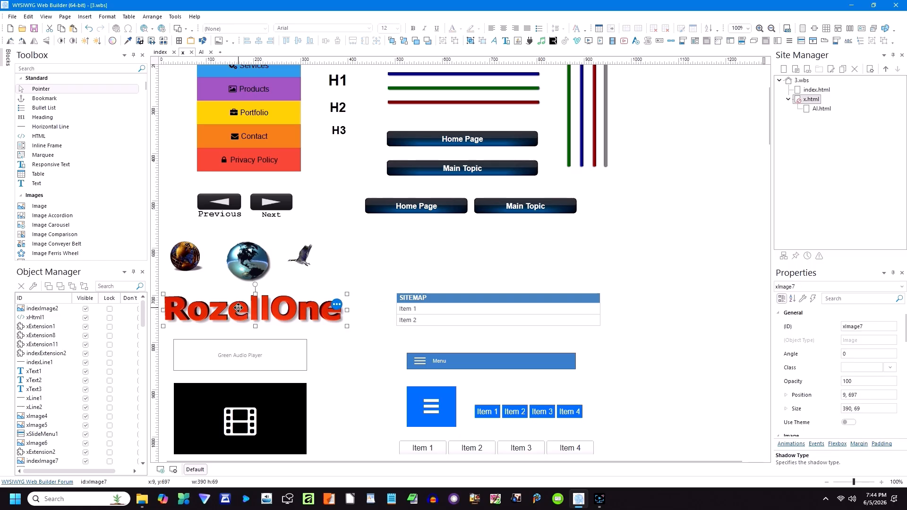
{"action": "double_click", "coordinate": [800, 92]}
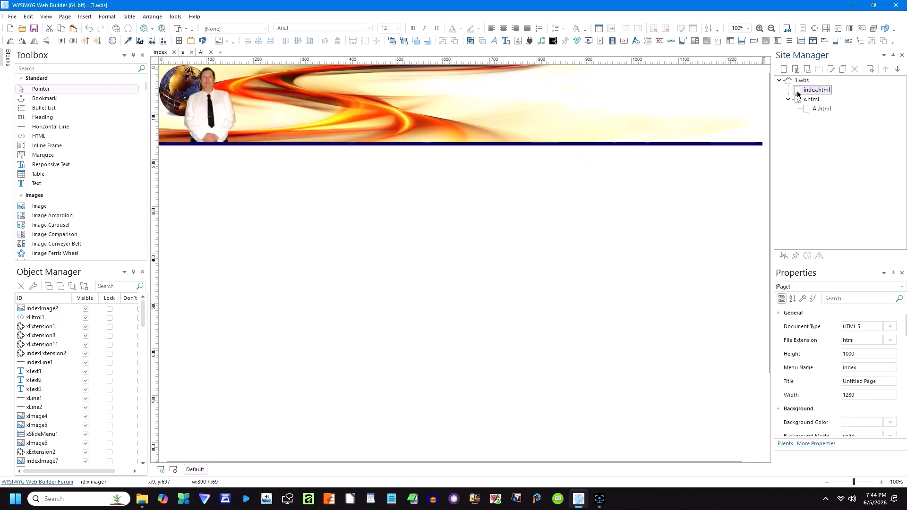
{"action": "key", "text": "ctrl+v"}
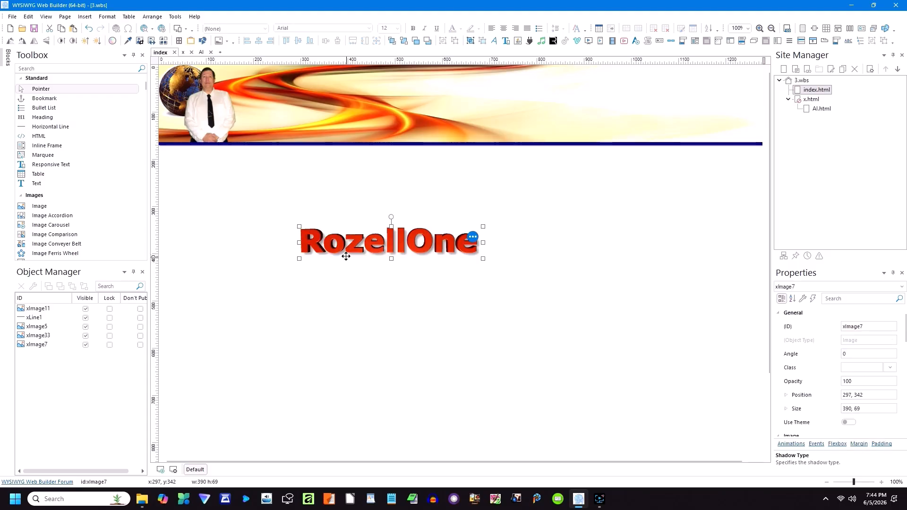
{"action": "left_click_drag", "start_coordinate": [349, 245], "coordinate": [421, 108]}
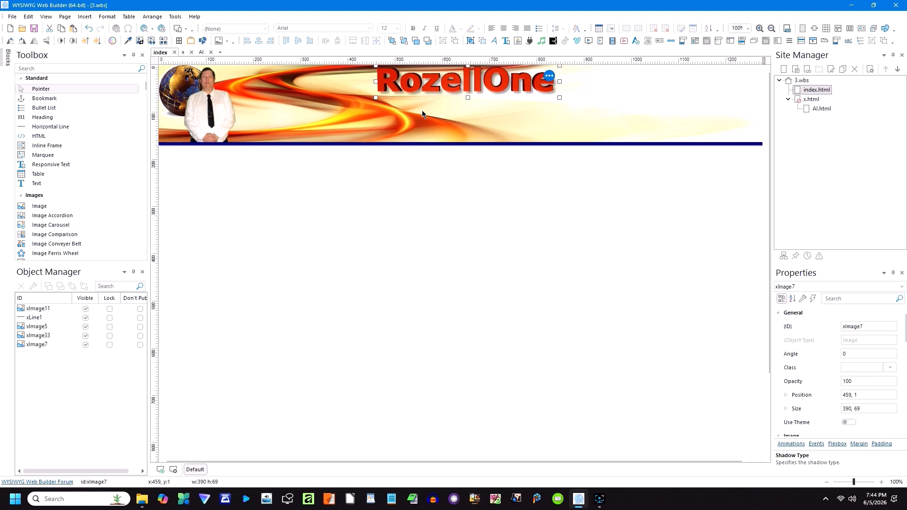
{"action": "left_click", "coordinate": [391, 198]}
Step: Copy the goose image from the x page to the banner's top right at about 85×72
{"action": "double_click", "coordinate": [810, 99]}
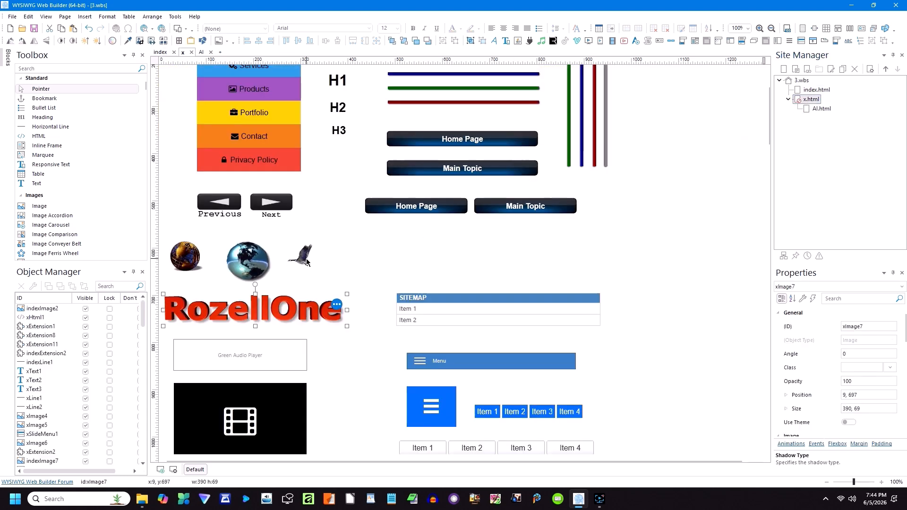
{"action": "left_click", "coordinate": [307, 260]}
{"action": "double_click", "coordinate": [816, 89]}
{"action": "key", "text": "ctrl+v"}
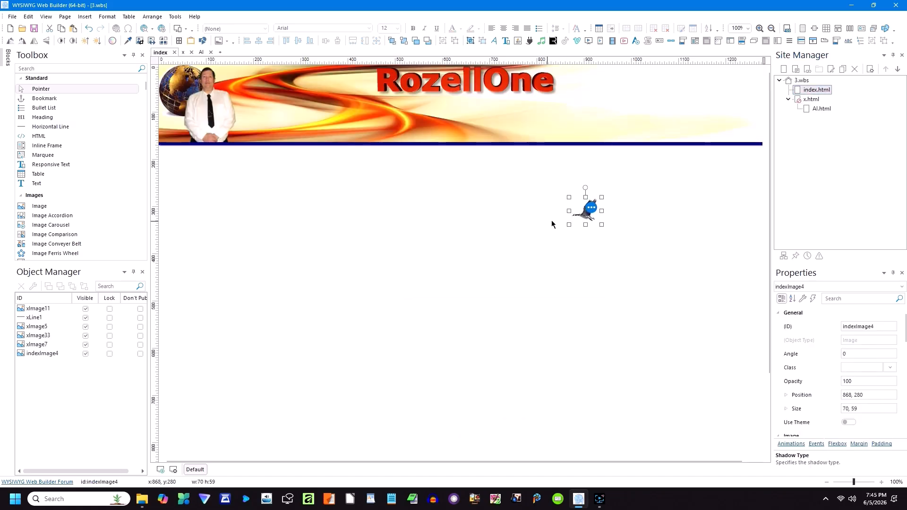
{"action": "left_click_drag", "start_coordinate": [591, 206], "coordinate": [707, 109]}
{"action": "left_click", "coordinate": [688, 218]}
{"action": "left_click", "coordinate": [667, 173]}
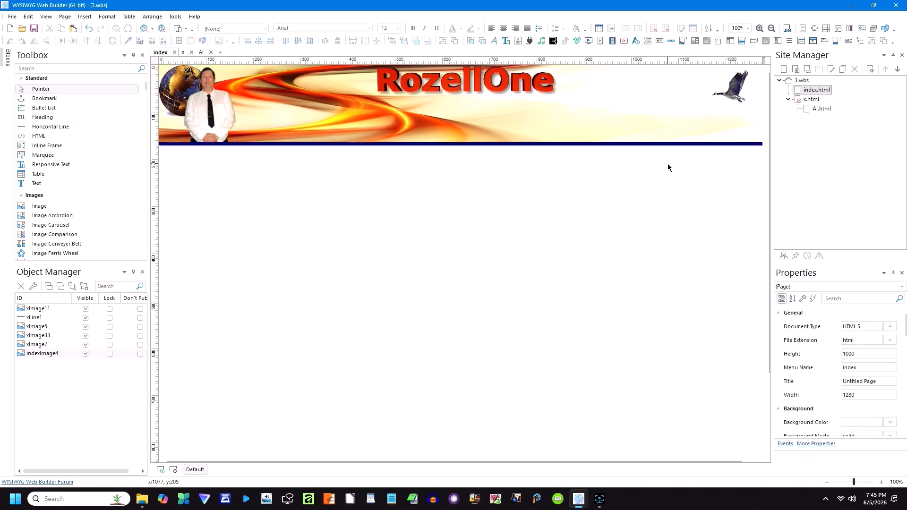
Step: Paste the H1, H2 and H3 headings from x.html centred below the index banner
{"action": "double_click", "coordinate": [810, 99]}
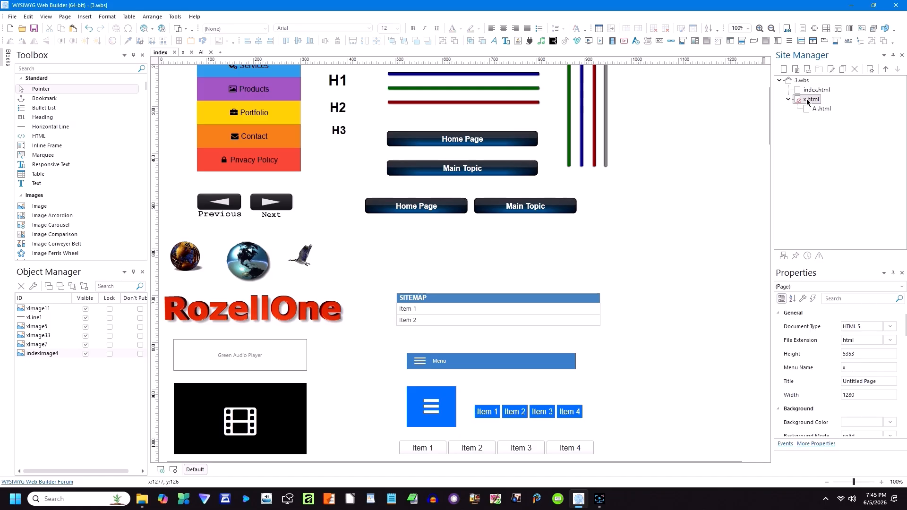
{"action": "left_click_drag", "start_coordinate": [354, 144], "coordinate": [324, 59]}
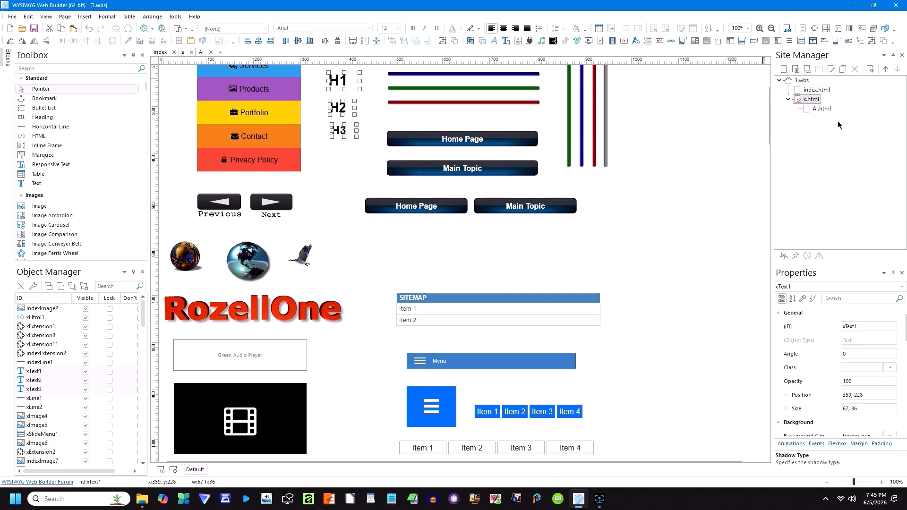
{"action": "double_click", "coordinate": [799, 89]}
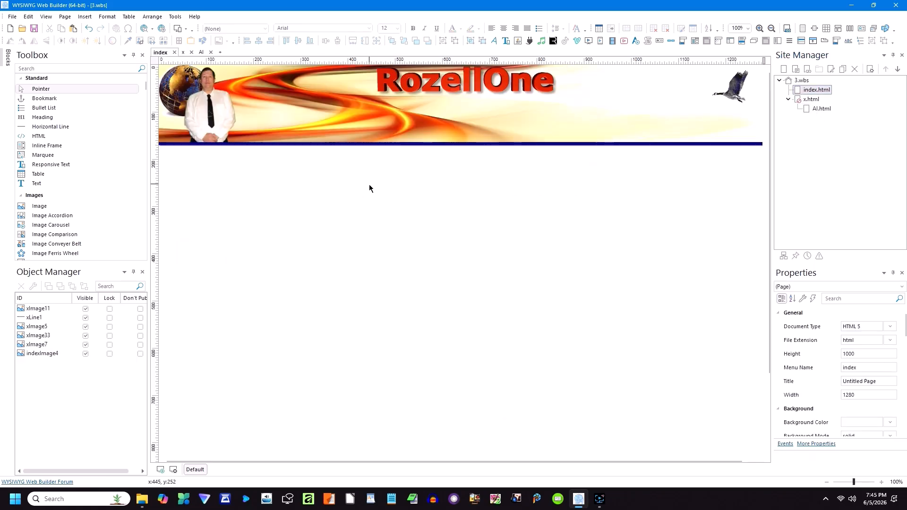
{"action": "key", "text": "ctrl+v"}
{"action": "left_click_drag", "start_coordinate": [380, 192], "coordinate": [446, 157]}
{"action": "left_click", "coordinate": [390, 206]}
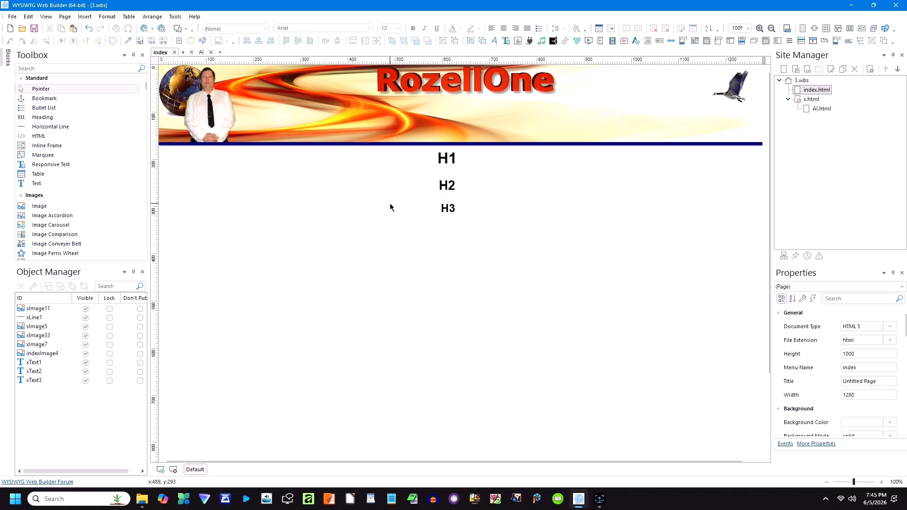
Step: Back on the x page, select the girl and Main Menu art group
{"action": "double_click", "coordinate": [811, 99]}
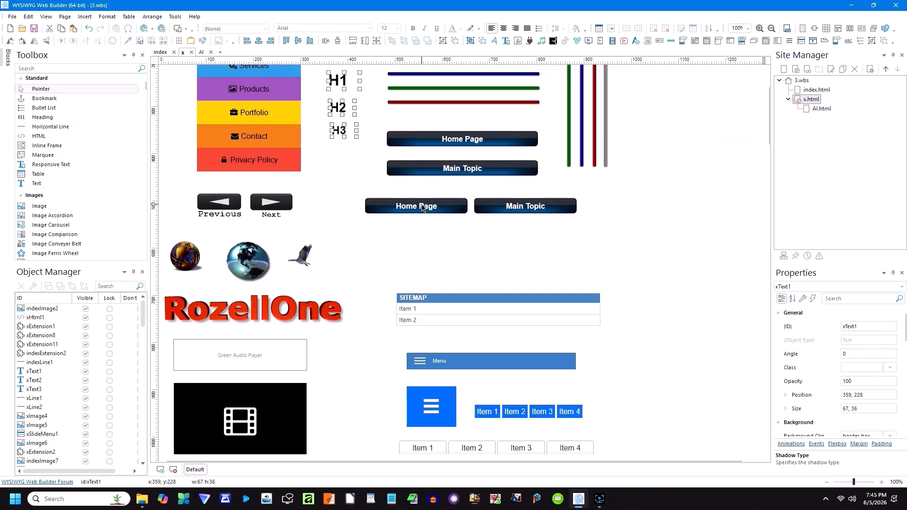
{"action": "scroll", "coordinate": [422, 208], "scroll_direction": "down", "scroll_amount": 6}
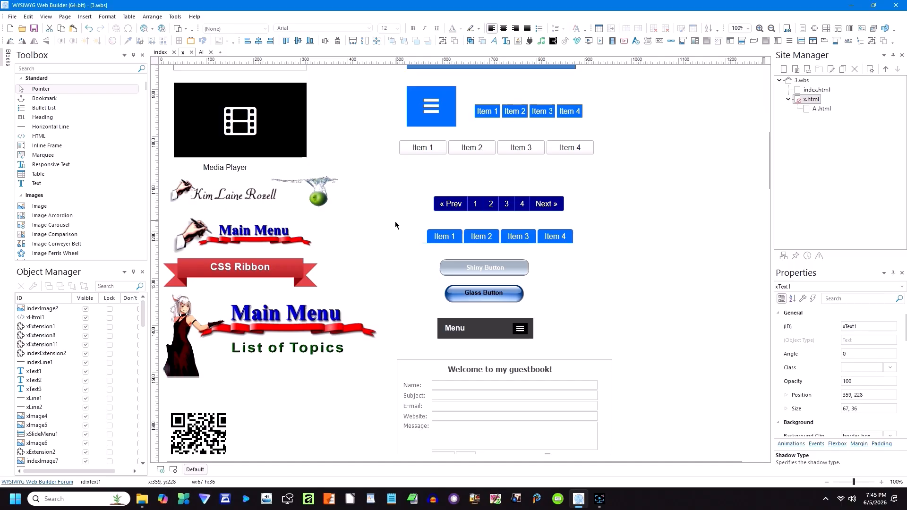
{"action": "scroll", "coordinate": [392, 222], "scroll_direction": "down", "scroll_amount": 2}
{"action": "left_click_drag", "start_coordinate": [379, 263], "coordinate": [172, 207]}
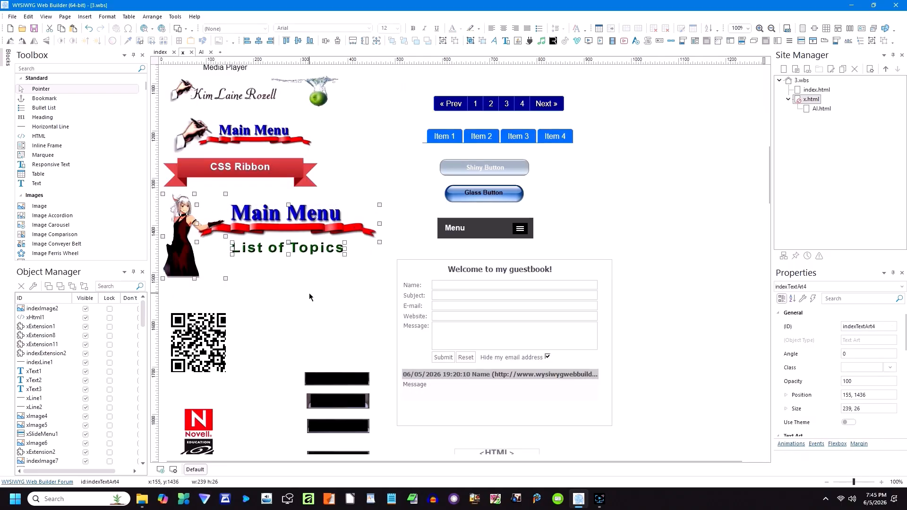
Step: Paste the girl with Main Menu and List of Topics art onto index.html, down-left under the banner
{"action": "double_click", "coordinate": [801, 91]}
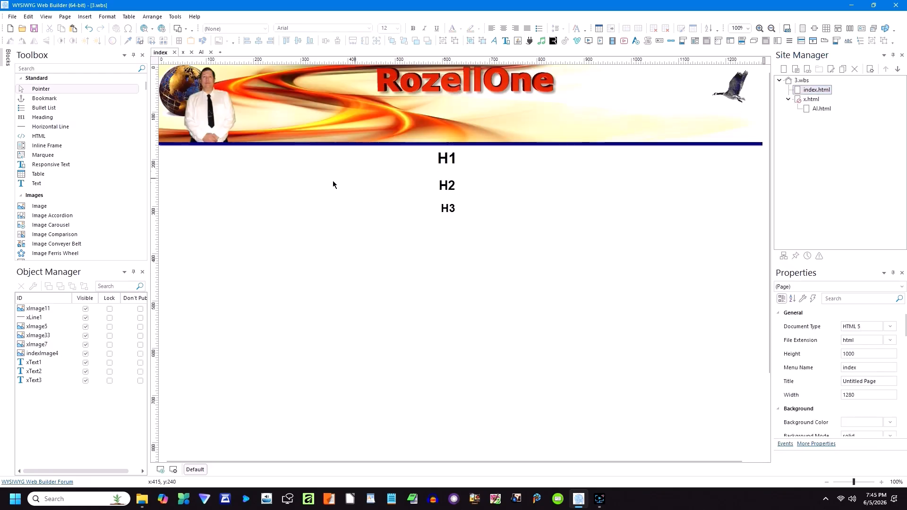
{"action": "key", "text": "ctrl+v"}
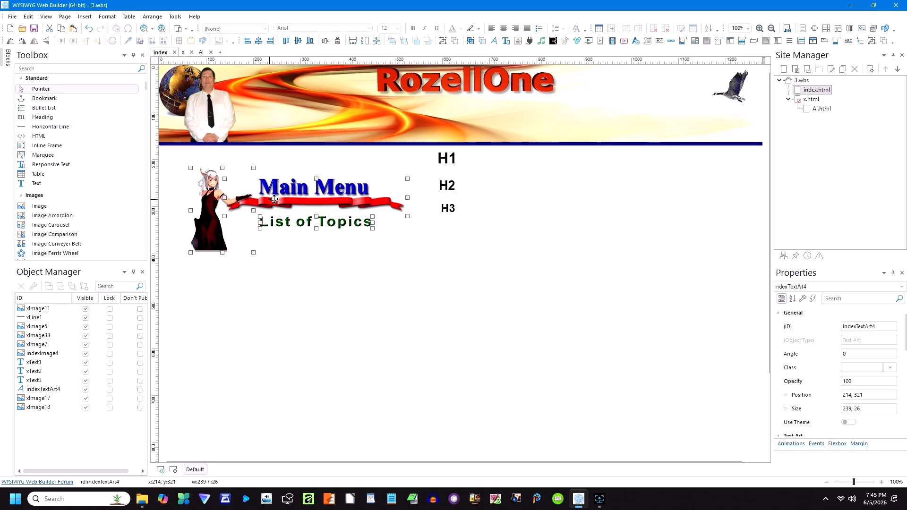
{"action": "left_click_drag", "start_coordinate": [220, 200], "coordinate": [188, 251]}
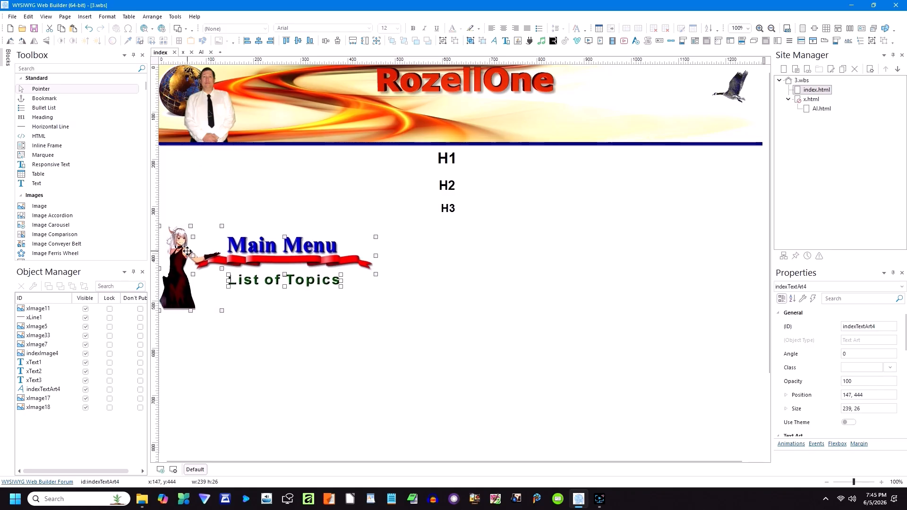
{"action": "left_click", "coordinate": [423, 261]}
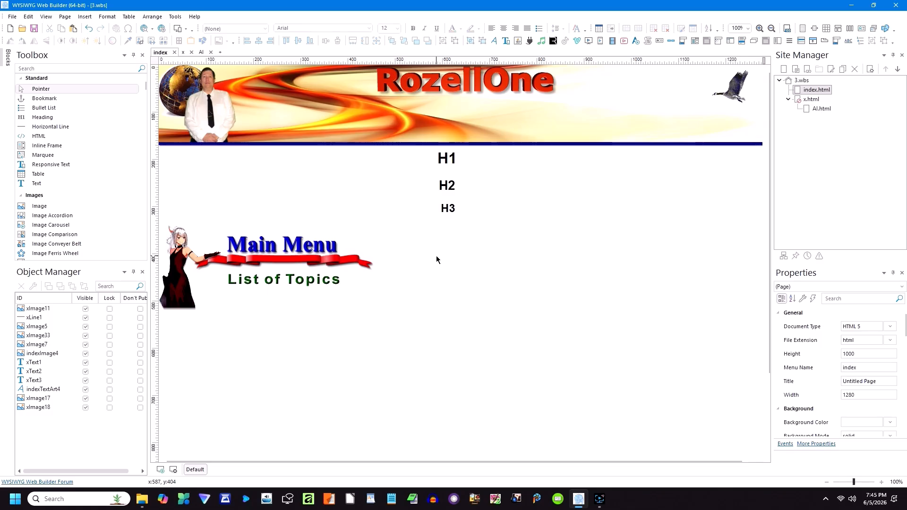
Step: Add two responsive breakpoints to the index page, at 768px and 320px device width
{"action": "left_click", "coordinate": [161, 470]}
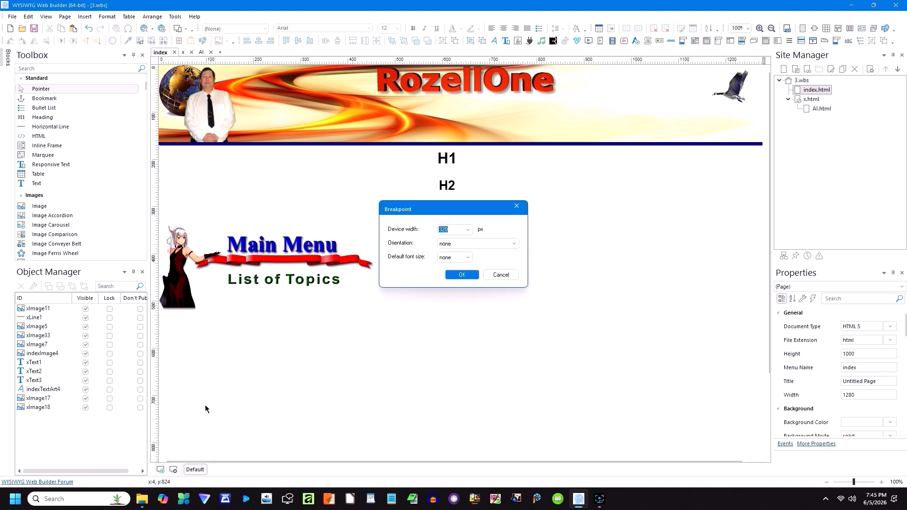
{"action": "left_click", "coordinate": [468, 230]}
{"action": "left_click", "coordinate": [444, 257]}
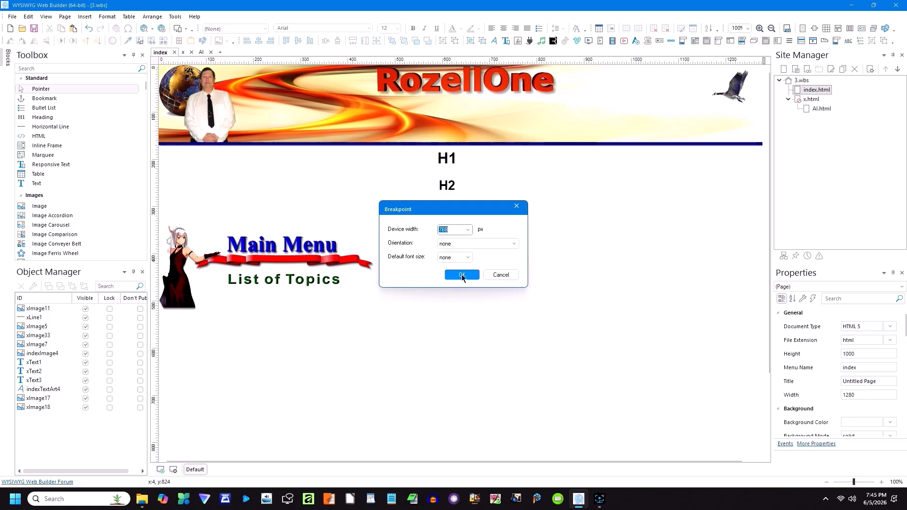
{"action": "left_click", "coordinate": [463, 275]}
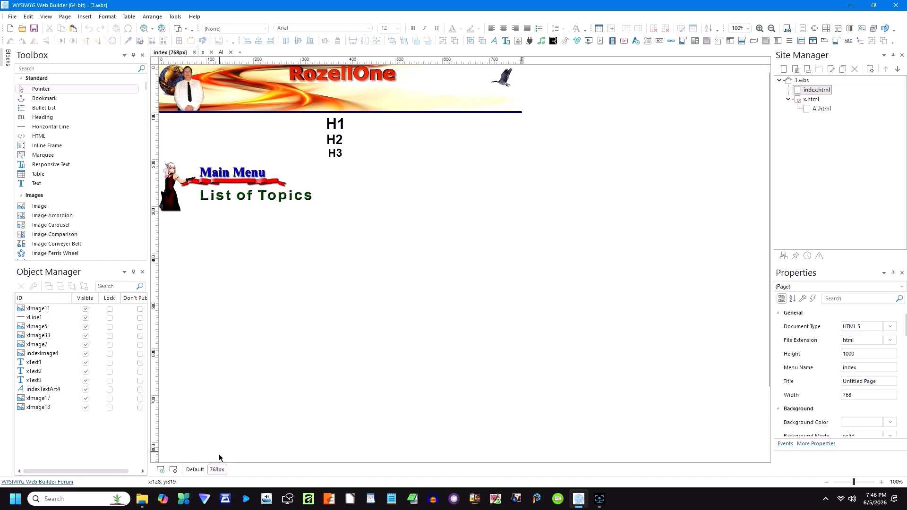
{"action": "left_click", "coordinate": [161, 470]}
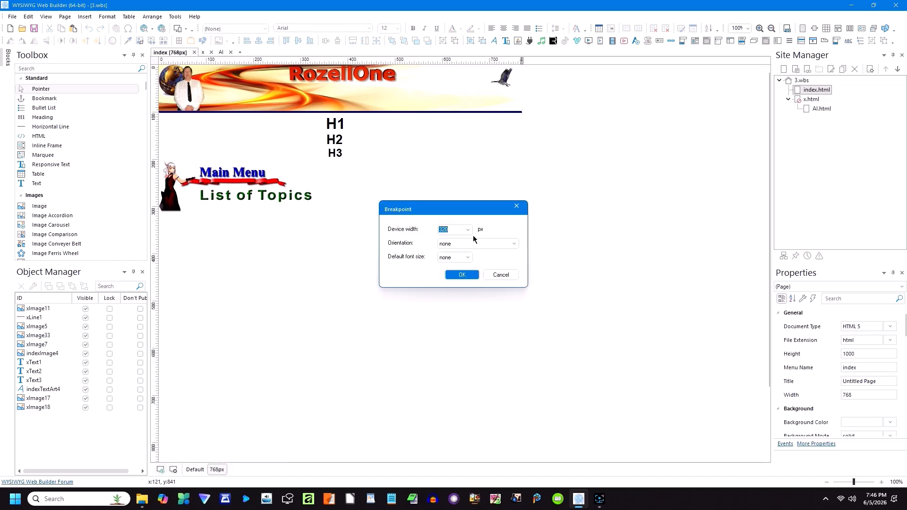
{"action": "left_click", "coordinate": [459, 275]}
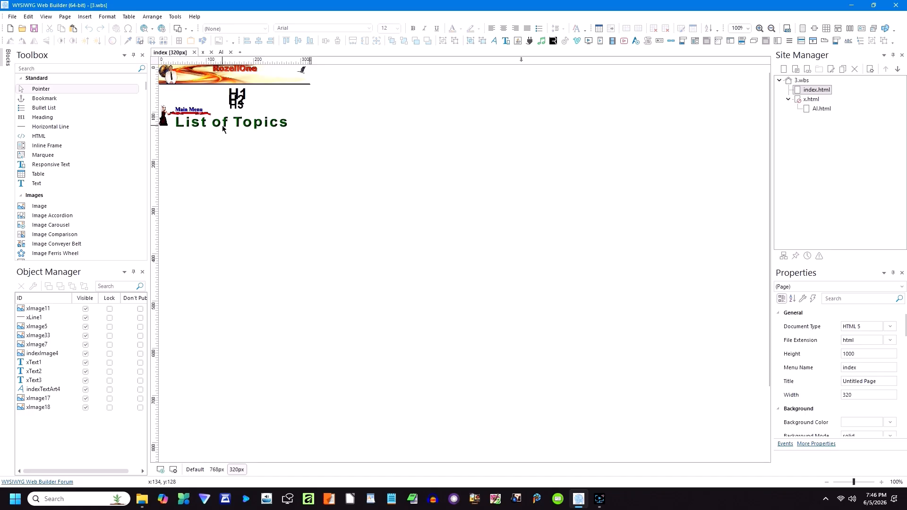
Step: In the 320px layout, stack List of Topics, Main Menu and the dancer at the far right
{"action": "left_click_drag", "start_coordinate": [219, 125], "coordinate": [535, 129]}
{"action": "left_click_drag", "start_coordinate": [199, 116], "coordinate": [519, 168]}
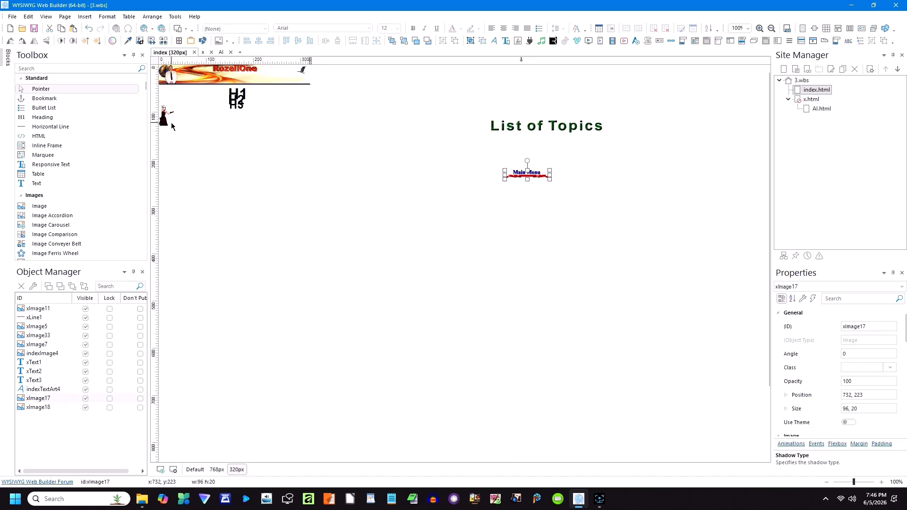
{"action": "left_click_drag", "start_coordinate": [164, 121], "coordinate": [533, 215]}
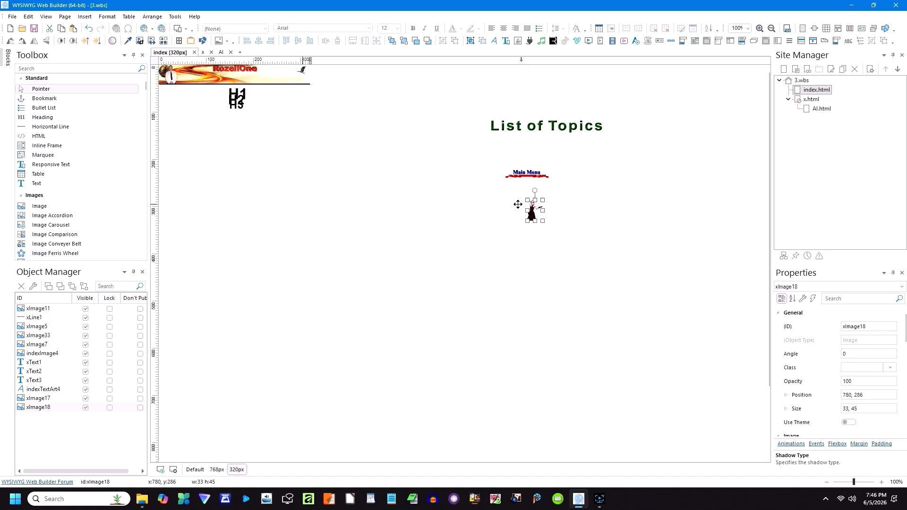
Step: Separate the stacked headings and arrange H1, H2 and H3 one below another
{"action": "left_click_drag", "start_coordinate": [240, 96], "coordinate": [257, 227]}
{"action": "left_click_drag", "start_coordinate": [233, 105], "coordinate": [255, 228]}
{"action": "left_click_drag", "start_coordinate": [235, 97], "coordinate": [249, 178]}
{"action": "left_click_drag", "start_coordinate": [253, 255], "coordinate": [253, 248]}
{"action": "left_click", "coordinate": [281, 216]}
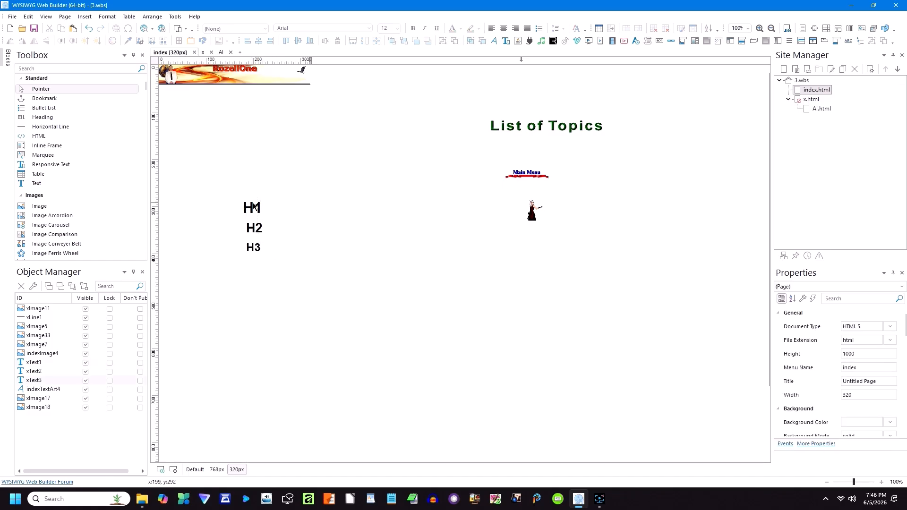
Step: Move the bird right, and pull the RozellOne title, person and globe out of the banner
{"action": "left_click_drag", "start_coordinate": [302, 72], "coordinate": [627, 185]}
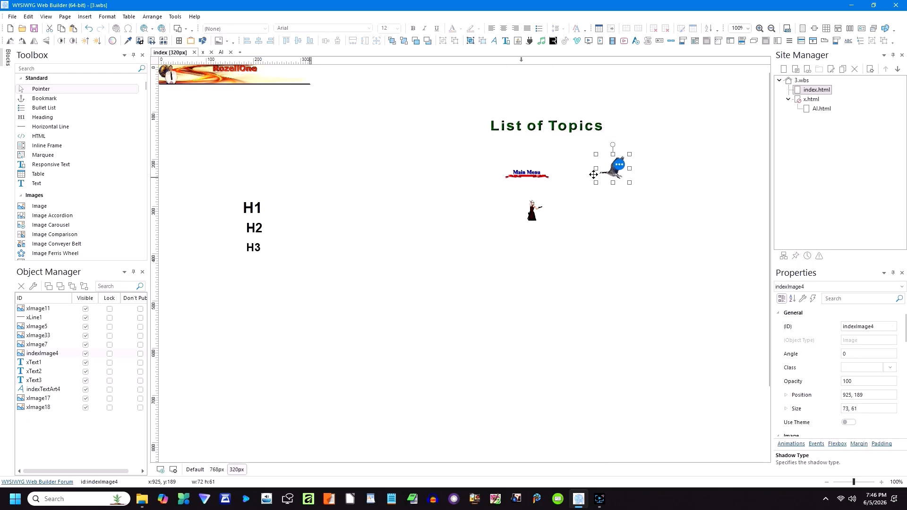
{"action": "left_click", "coordinate": [358, 122]}
{"action": "left_click_drag", "start_coordinate": [227, 73], "coordinate": [397, 103]}
{"action": "left_click_drag", "start_coordinate": [174, 81], "coordinate": [381, 139]}
{"action": "left_click_drag", "start_coordinate": [168, 74], "coordinate": [397, 176]}
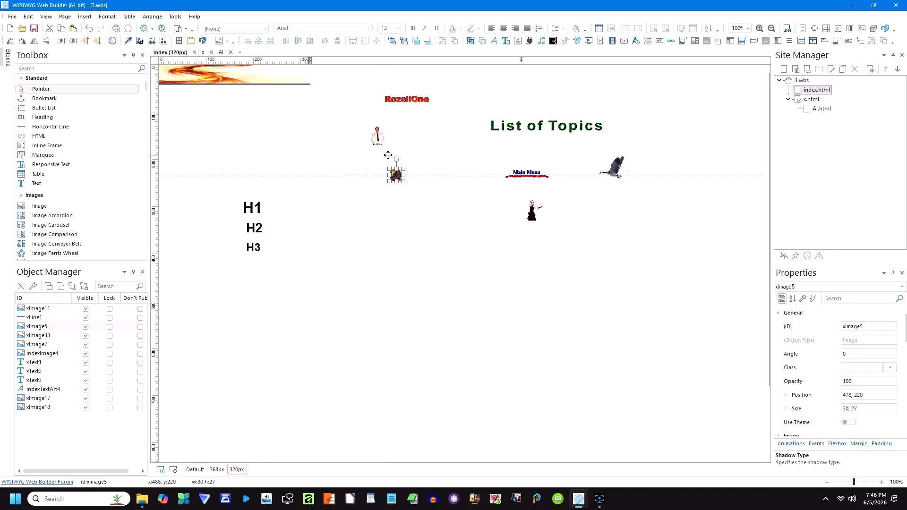
{"action": "left_click", "coordinate": [236, 84]}
Step: Move the swirl banner down the page and shift the horizontal line right along the top
{"action": "left_click_drag", "start_coordinate": [300, 78], "coordinate": [301, 139]}
{"action": "left_click", "coordinate": [265, 74]}
{"action": "left_click", "coordinate": [271, 84]}
{"action": "left_click_drag", "start_coordinate": [247, 84], "coordinate": [535, 93]}
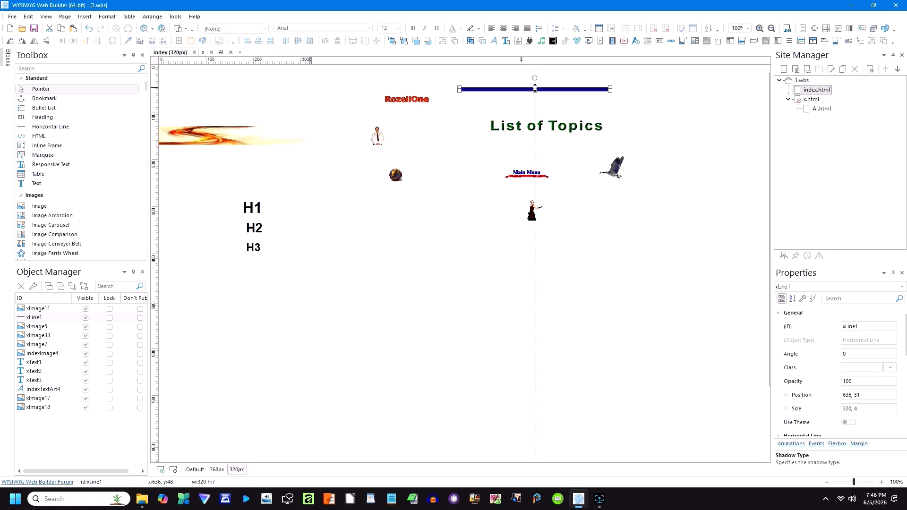
Step: Make the swirl banner taller by extending its top edge upward to the page edge
{"action": "left_click", "coordinate": [370, 116]}
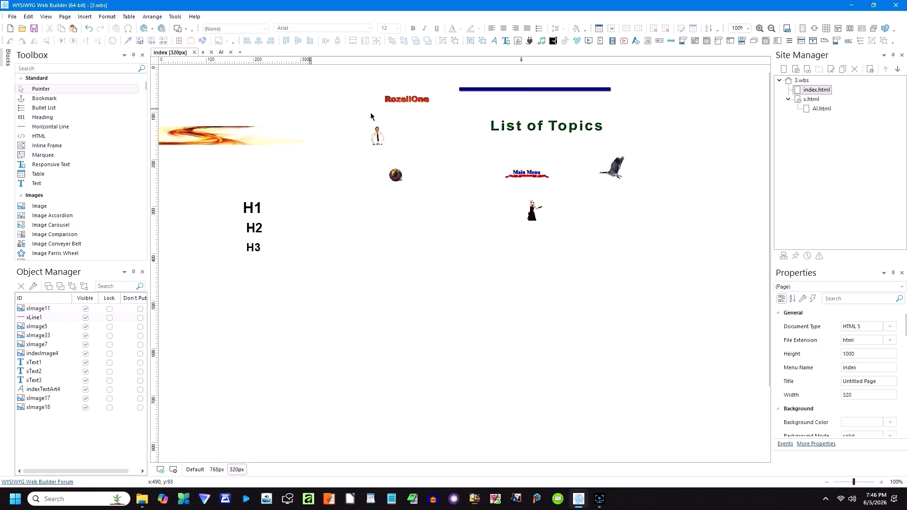
{"action": "left_click", "coordinate": [236, 140]}
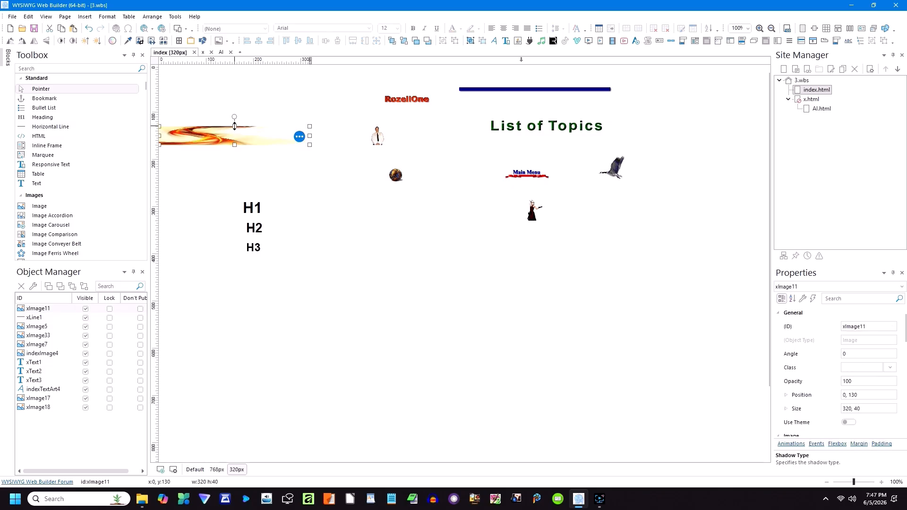
{"action": "left_click_drag", "start_coordinate": [234, 126], "coordinate": [234, 64]}
{"action": "left_click", "coordinate": [199, 181]}
Step: Place the blue line at 0, 137, directly under the swirl banner
{"action": "left_click", "coordinate": [226, 150]}
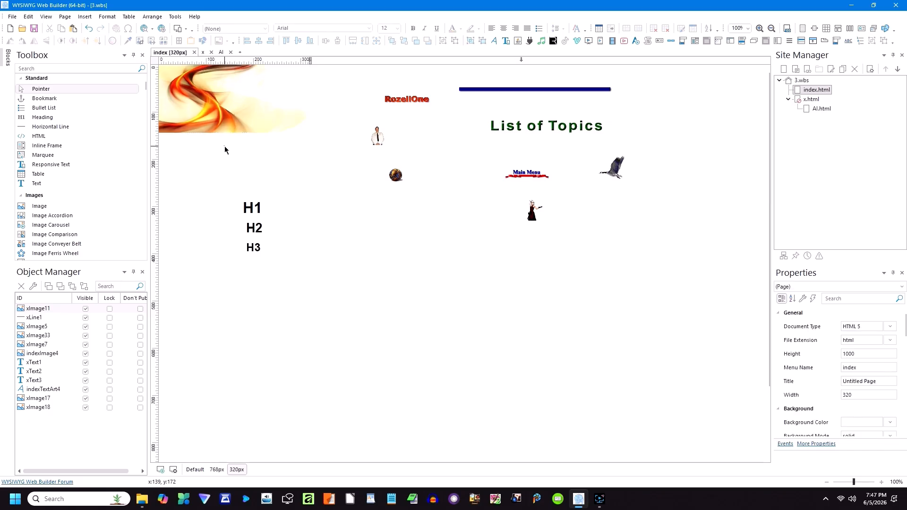
{"action": "left_click", "coordinate": [552, 89]}
{"action": "left_click_drag", "start_coordinate": [553, 90], "coordinate": [280, 126]}
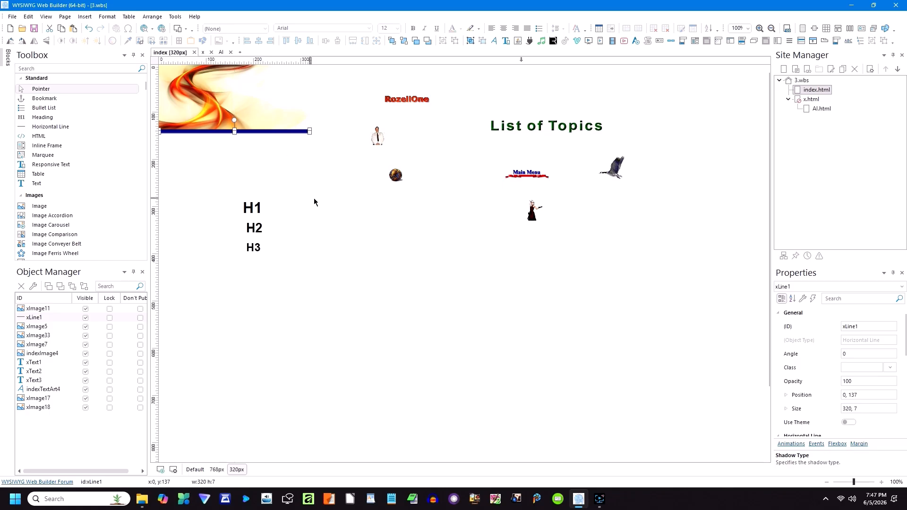
Step: Check the 768px and Default layouts, then return to the 320px layout
{"action": "left_click", "coordinate": [217, 469]}
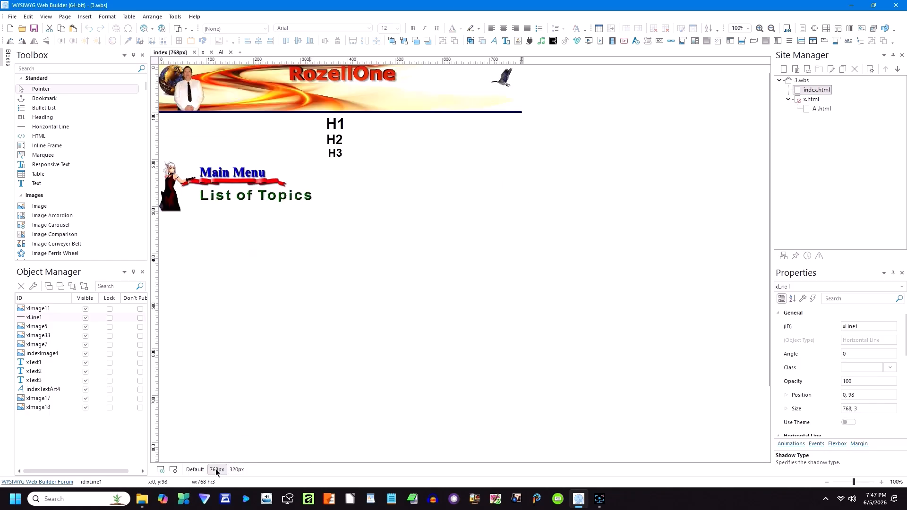
{"action": "left_click", "coordinate": [197, 470]}
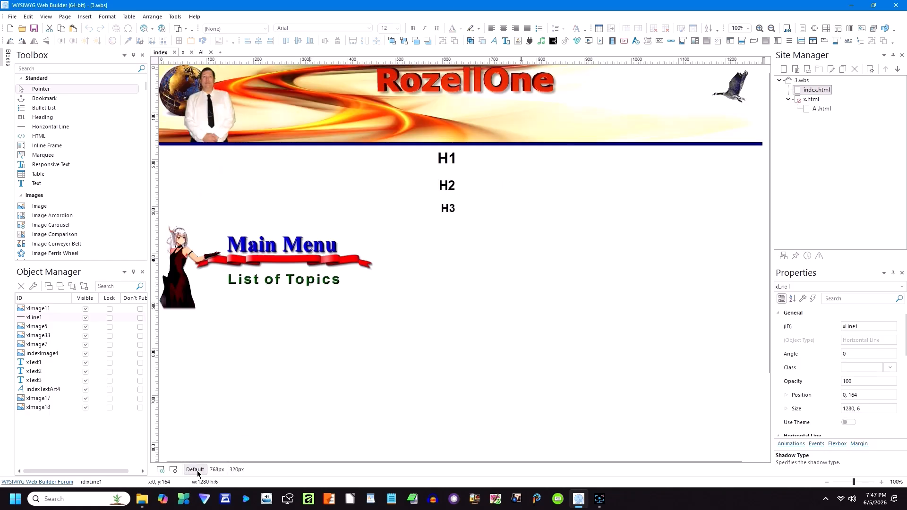
{"action": "left_click", "coordinate": [217, 469]}
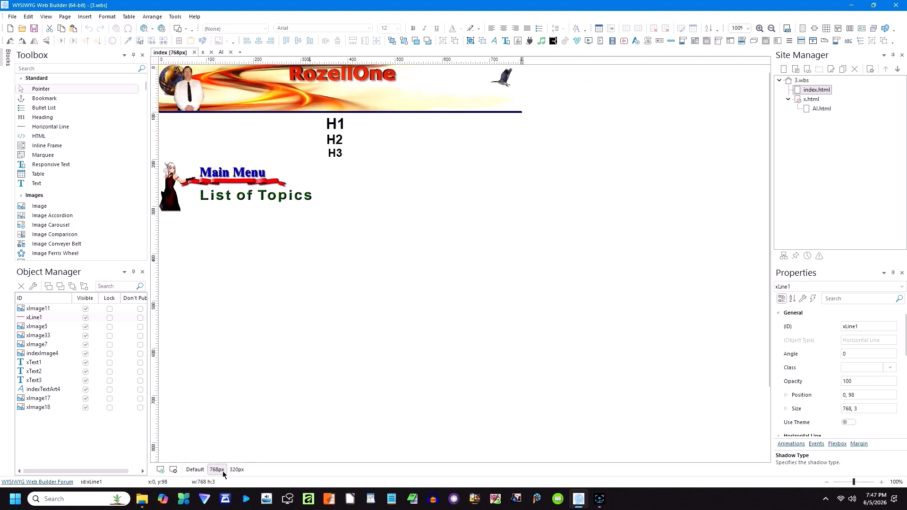
{"action": "left_click", "coordinate": [236, 470]}
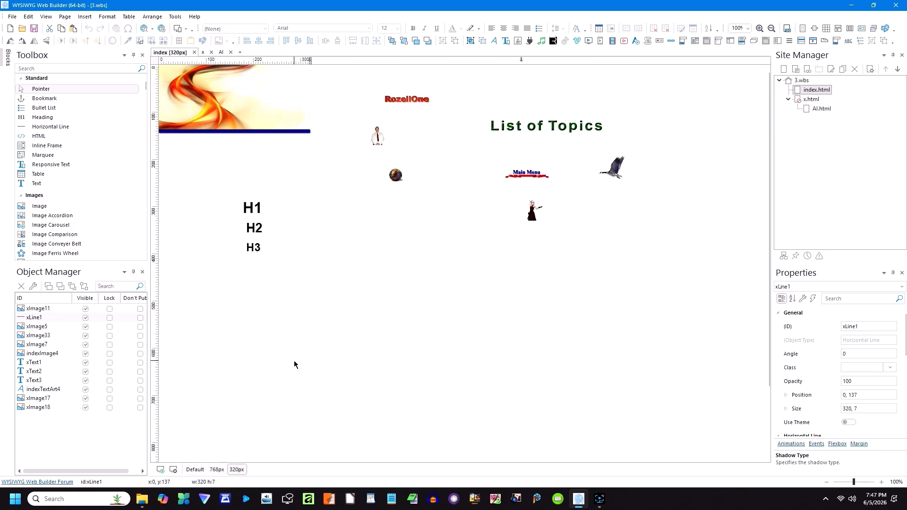
Step: Enlarge the globe image to 102x93 and increase its brightness
{"action": "left_click", "coordinate": [397, 177]}
{"action": "left_click_drag", "start_coordinate": [403, 180], "coordinate": [437, 212]}
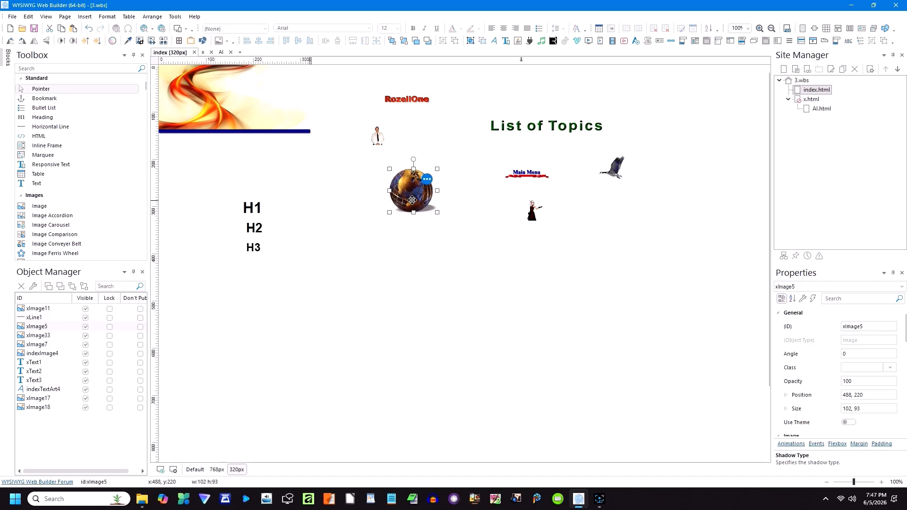
{"action": "left_click", "coordinate": [86, 42]}
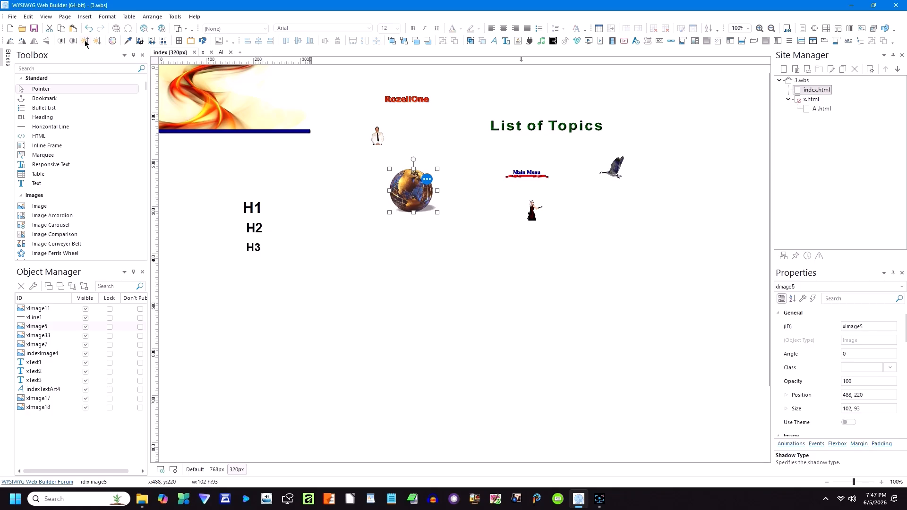
{"action": "left_click", "coordinate": [391, 237]}
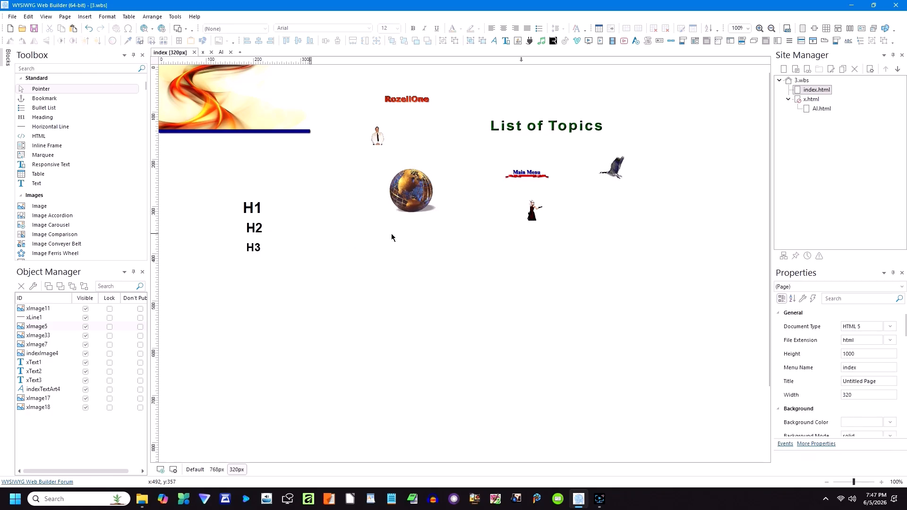
Step: Enlarge the man and RozellOne logo and place both on the banner beside the globe
{"action": "left_click", "coordinate": [378, 140]}
{"action": "left_click_drag", "start_coordinate": [384, 144], "coordinate": [196, 98]}
{"action": "left_click_drag", "start_coordinate": [383, 160], "coordinate": [219, 137]}
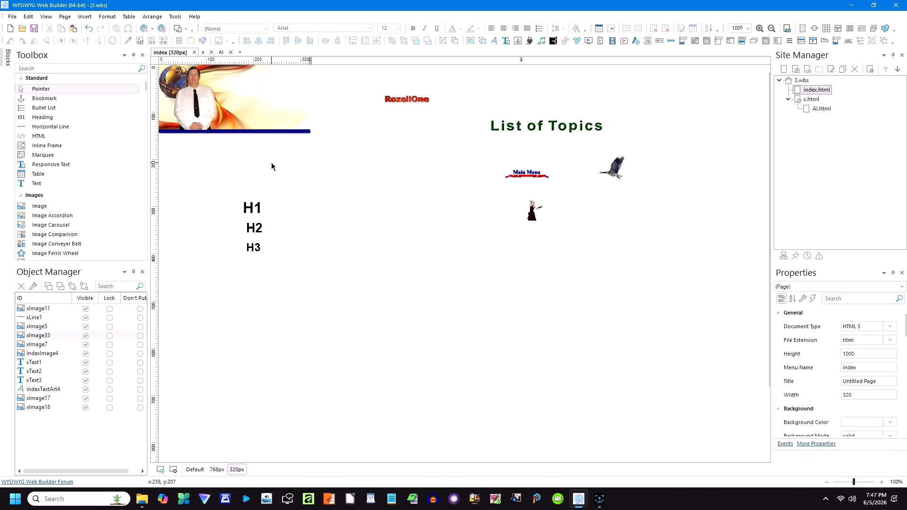
{"action": "left_click", "coordinate": [401, 99]}
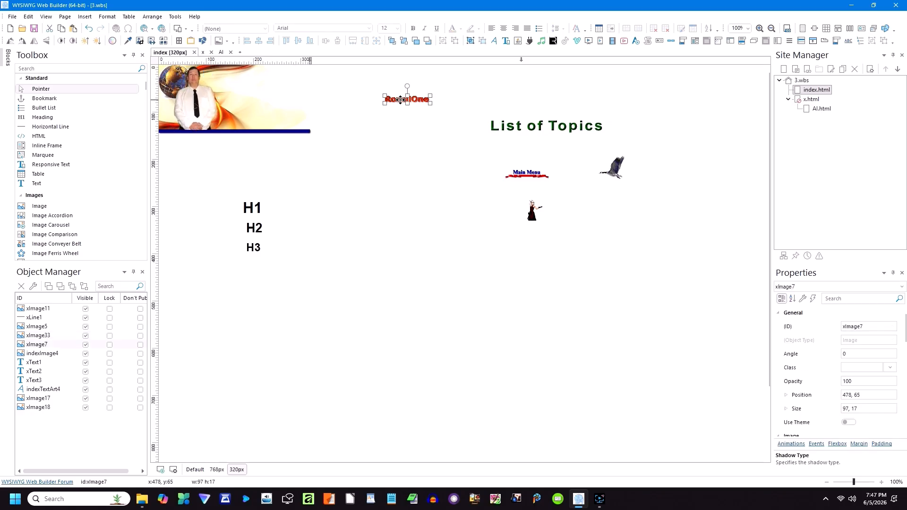
{"action": "left_click_drag", "start_coordinate": [430, 103], "coordinate": [252, 74]}
Step: Move the bird image onto the header banner
{"action": "left_click_drag", "start_coordinate": [616, 169], "coordinate": [288, 86]}
{"action": "left_click", "coordinate": [325, 87]}
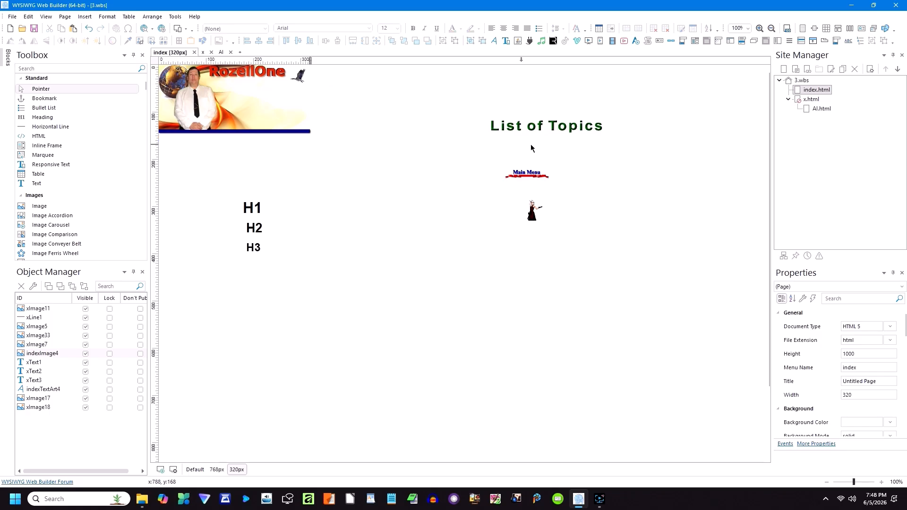
{"action": "left_click", "coordinate": [539, 179]}
Step: Enlarge the Main Menu and dancer images, placing the dancer beside Main Menu
{"action": "left_click_drag", "start_coordinate": [549, 179], "coordinate": [630, 209]}
{"action": "left_click", "coordinate": [628, 208]}
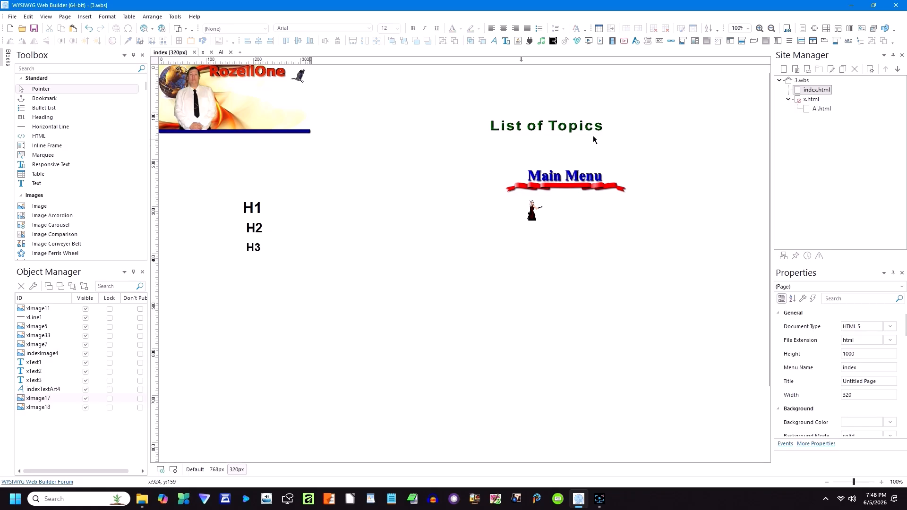
{"action": "left_click", "coordinate": [535, 214]}
{"action": "left_click_drag", "start_coordinate": [542, 221], "coordinate": [614, 273]}
{"action": "left_click_drag", "start_coordinate": [553, 270], "coordinate": [501, 221]}
{"action": "left_click", "coordinate": [576, 247]}
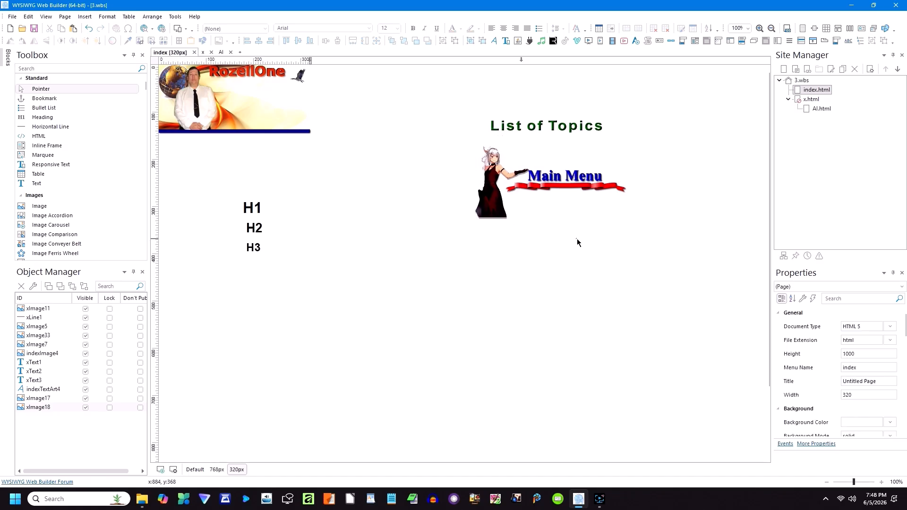
Step: Shrink Main Menu slightly and move it together with the dancer to the left edge
{"action": "left_click", "coordinate": [593, 186]}
{"action": "left_click_drag", "start_coordinate": [627, 195], "coordinate": [601, 188]}
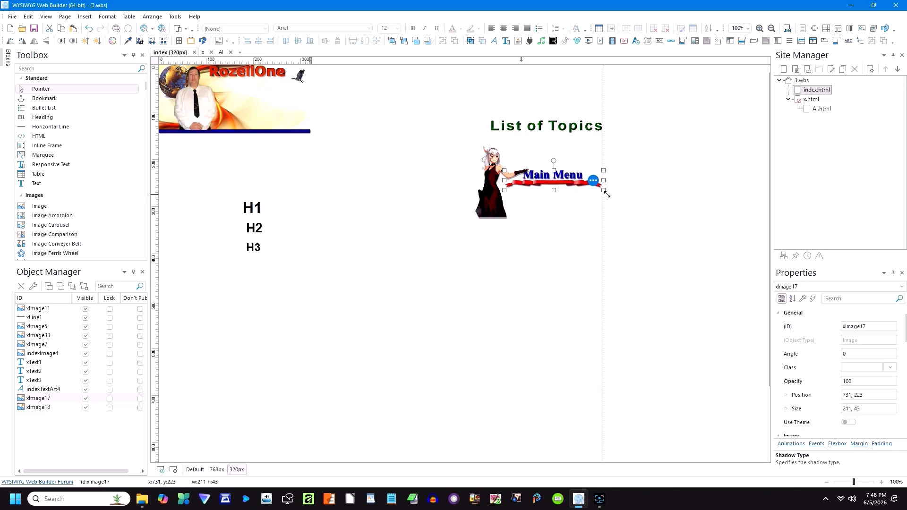
{"action": "left_click", "coordinate": [617, 211]}
{"action": "left_click_drag", "start_coordinate": [620, 226], "coordinate": [439, 145]}
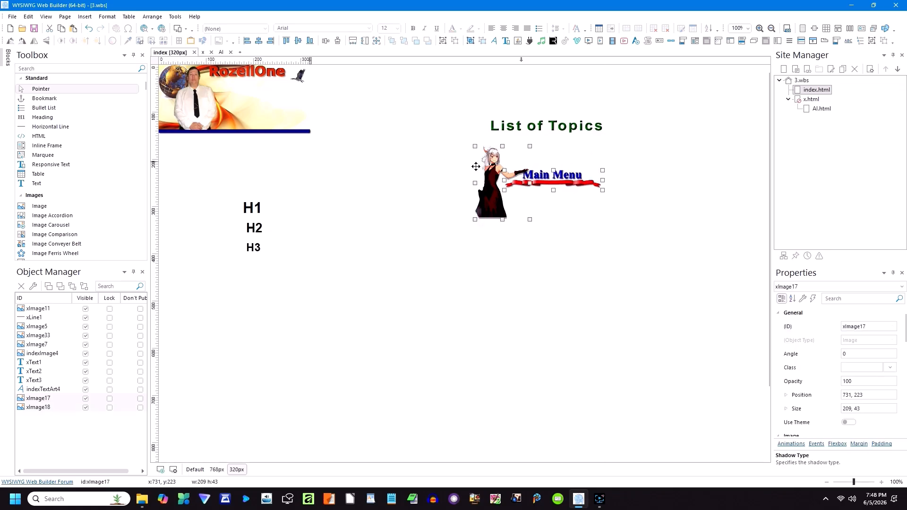
{"action": "left_click_drag", "start_coordinate": [483, 191], "coordinate": [167, 310]}
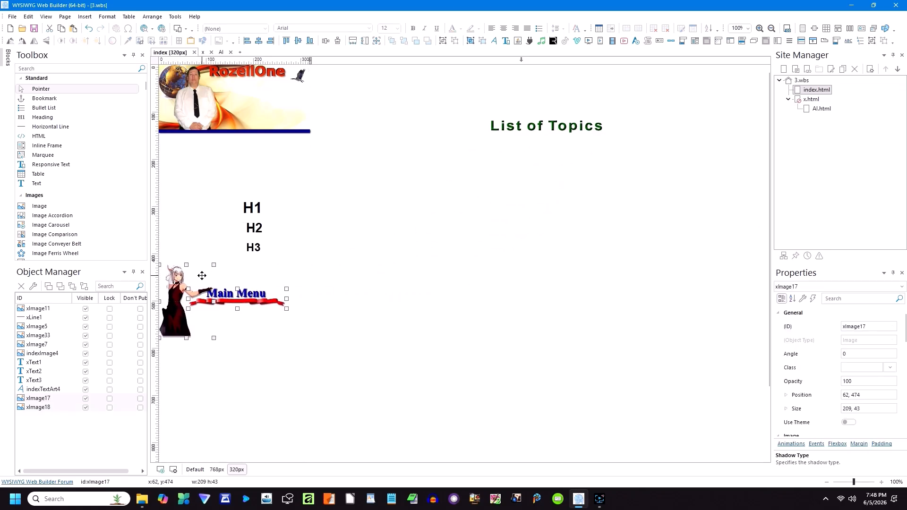
Step: Raise H1–H3 under the banner, fit List of Topics under Main Menu, lift the group, then view Default
{"action": "left_click_drag", "start_coordinate": [273, 257], "coordinate": [238, 155]}
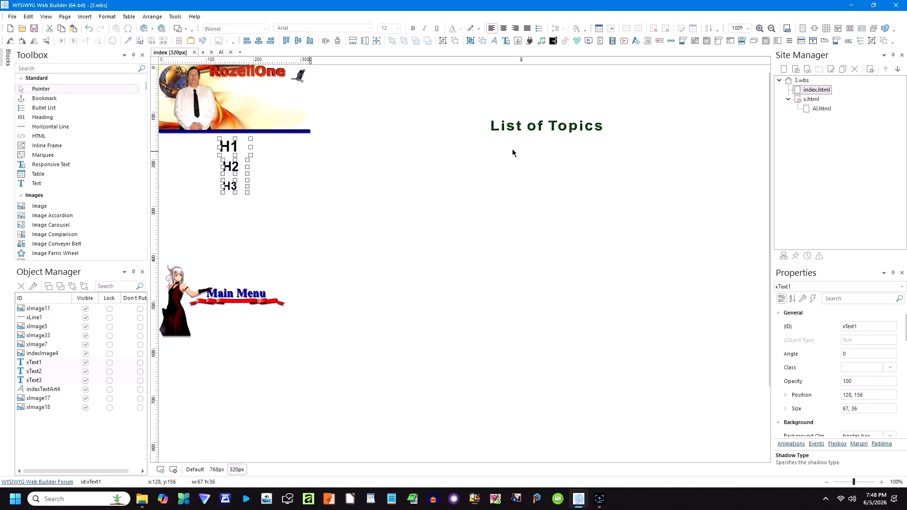
{"action": "left_click_drag", "start_coordinate": [528, 120], "coordinate": [252, 309]}
{"action": "left_click_drag", "start_coordinate": [322, 338], "coordinate": [239, 317]}
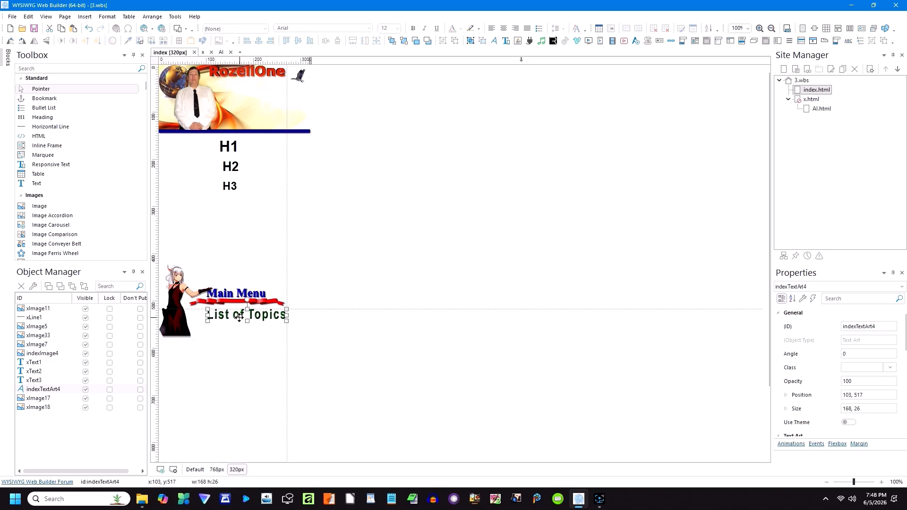
{"action": "left_click", "coordinate": [321, 324]}
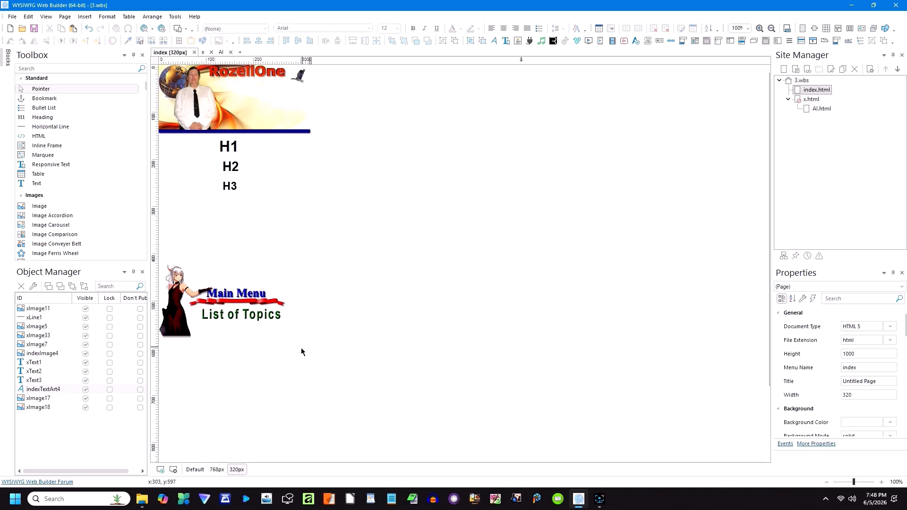
{"action": "left_click", "coordinate": [174, 272]}
{"action": "left_click_drag", "start_coordinate": [178, 295], "coordinate": [181, 243]}
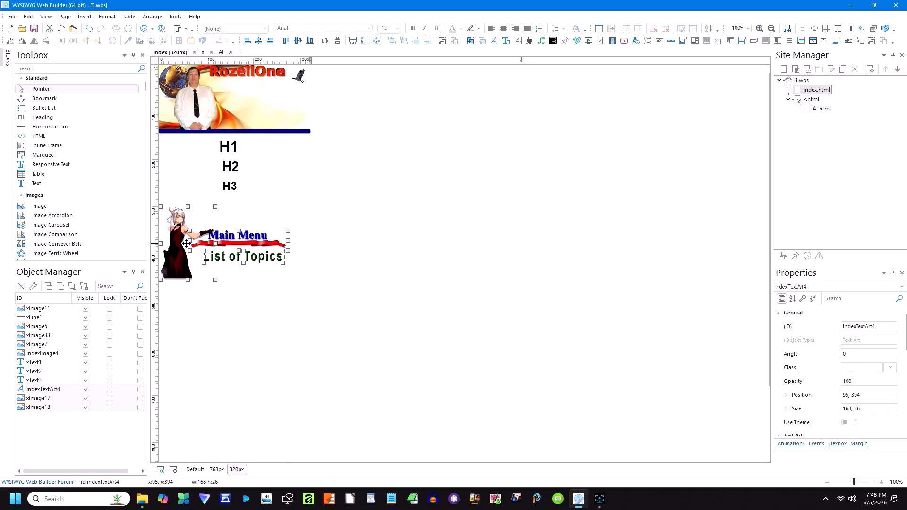
{"action": "left_click", "coordinate": [309, 221]}
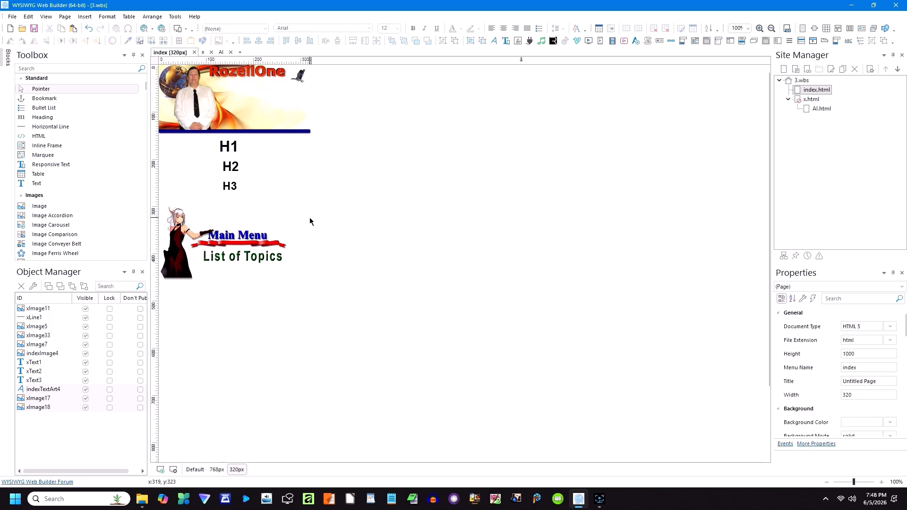
{"action": "left_click", "coordinate": [216, 470]}
{"action": "left_click", "coordinate": [195, 469]}
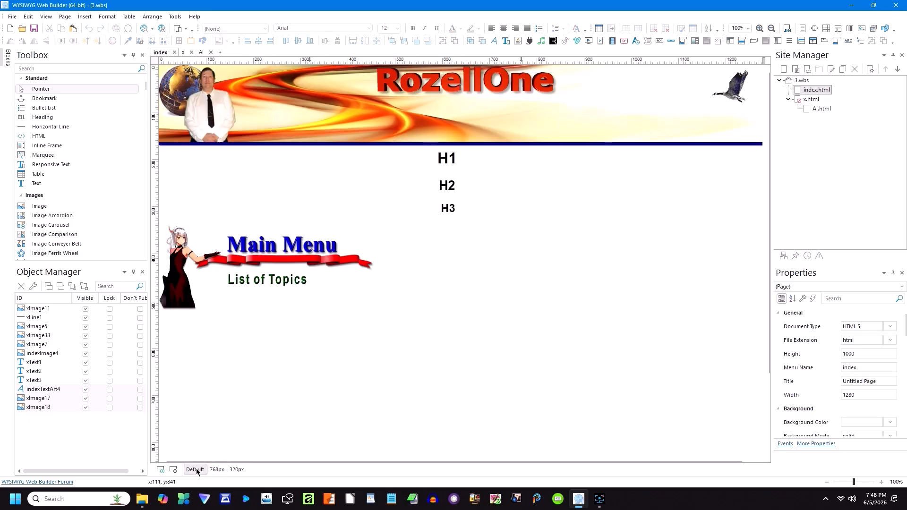
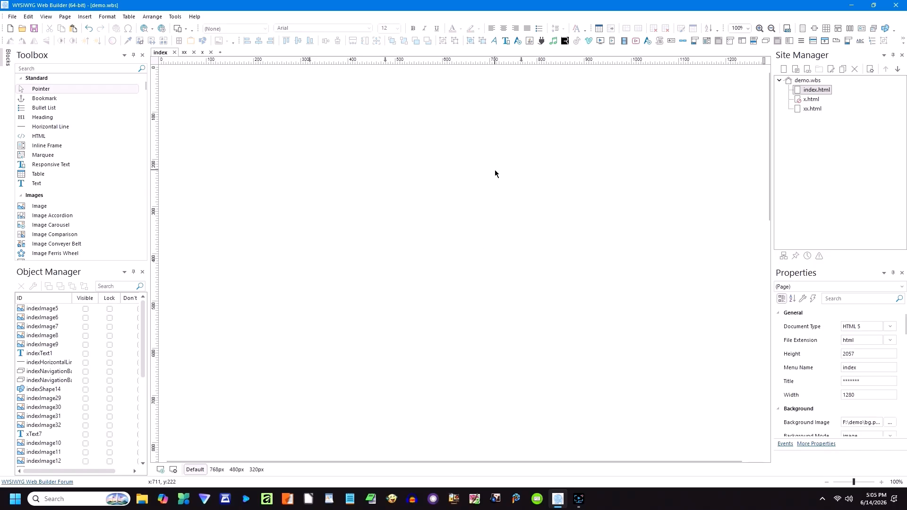
Step: Draw an HTML5 video player about 1267 × 509 across the full width of the index page top
{"action": "left_click", "coordinate": [623, 41]}
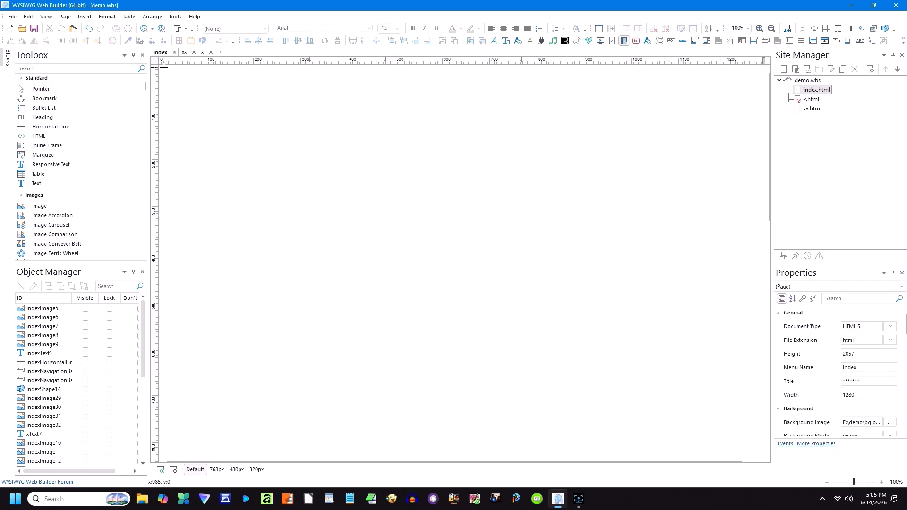
{"action": "mouse_move", "coordinate": [161, 67]}
{"action": "left_mouse_down"}
{"action": "mouse_move", "coordinate": [690, 243]}
{"action": "mouse_move", "coordinate": [751, 285]}
{"action": "mouse_move", "coordinate": [760, 305]}
{"action": "left_mouse_up"}
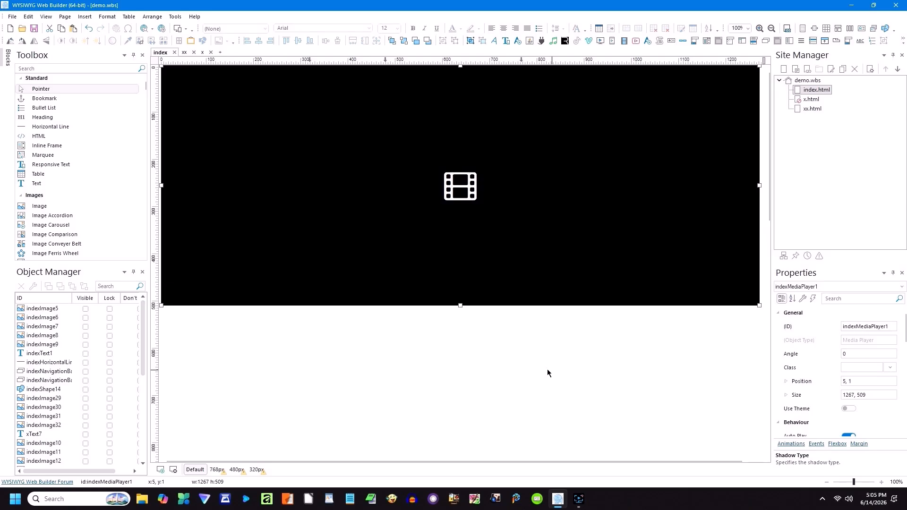
{"action": "left_click", "coordinate": [507, 345]}
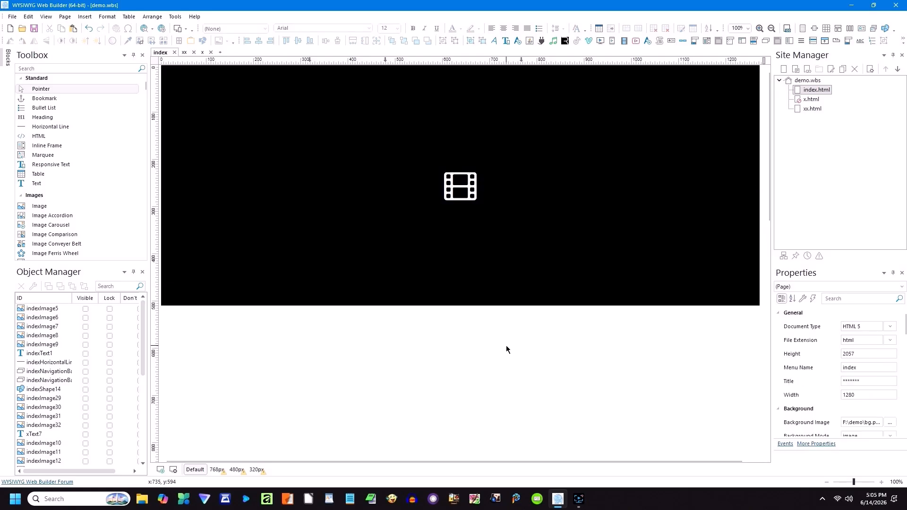
{"action": "right_click", "coordinate": [507, 345]}
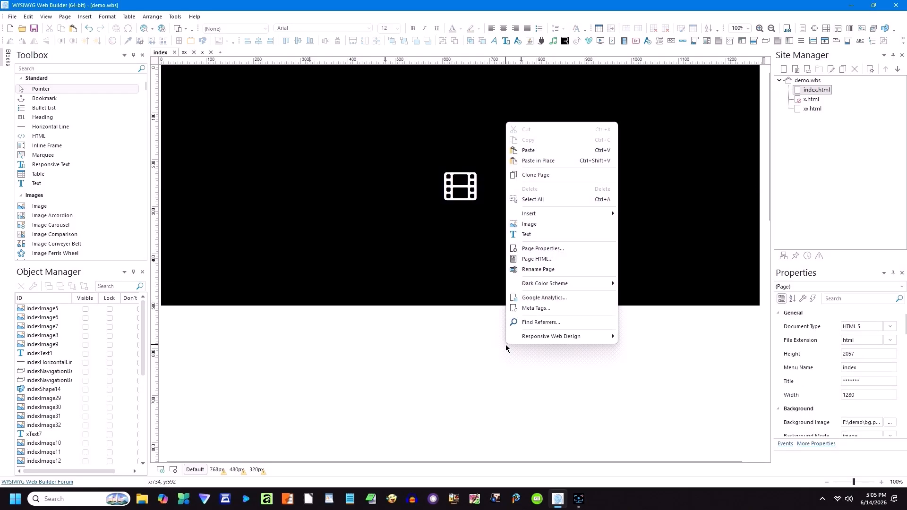
{"action": "left_click", "coordinate": [534, 250]}
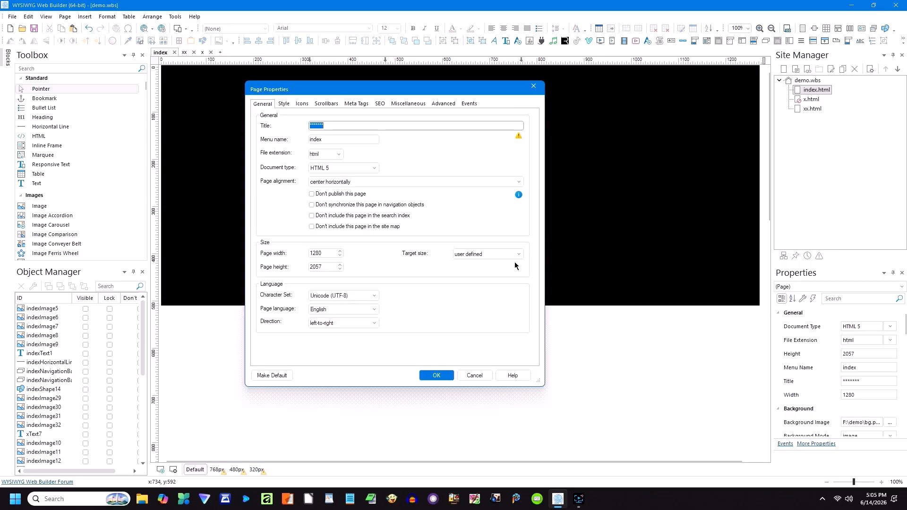
{"action": "left_click", "coordinate": [437, 376]}
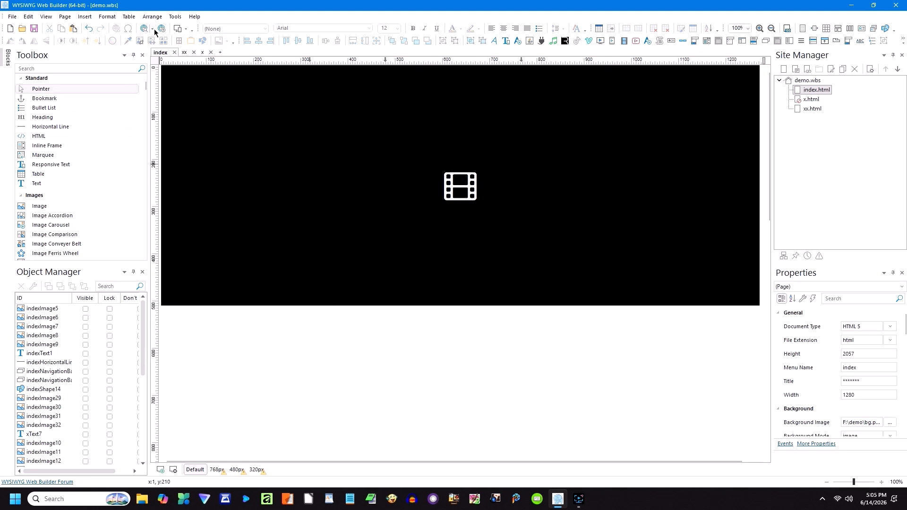
{"action": "left_click", "coordinate": [276, 166]}
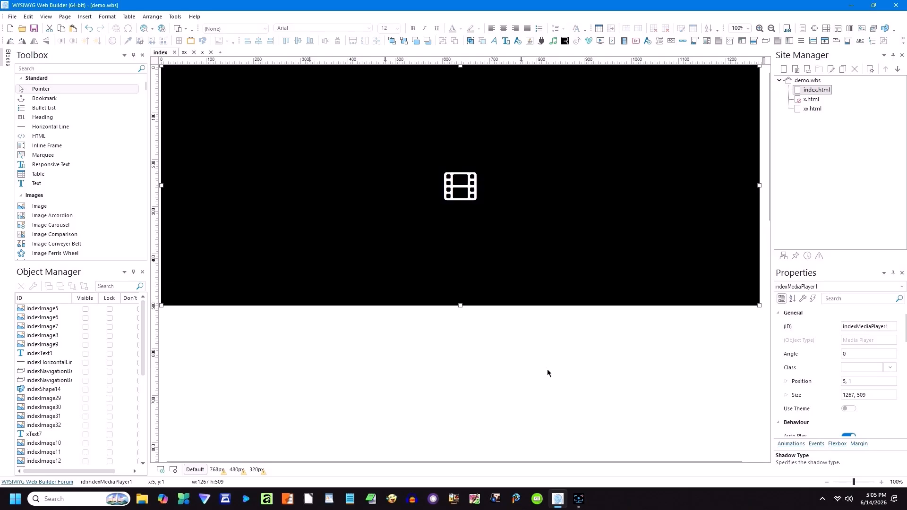
Step: Hide the video's controls, enable looping and set a 16:9 aspect ratio, then preview it in a browser
{"action": "left_click", "coordinate": [547, 373]}
{"action": "double_click", "coordinate": [355, 199]}
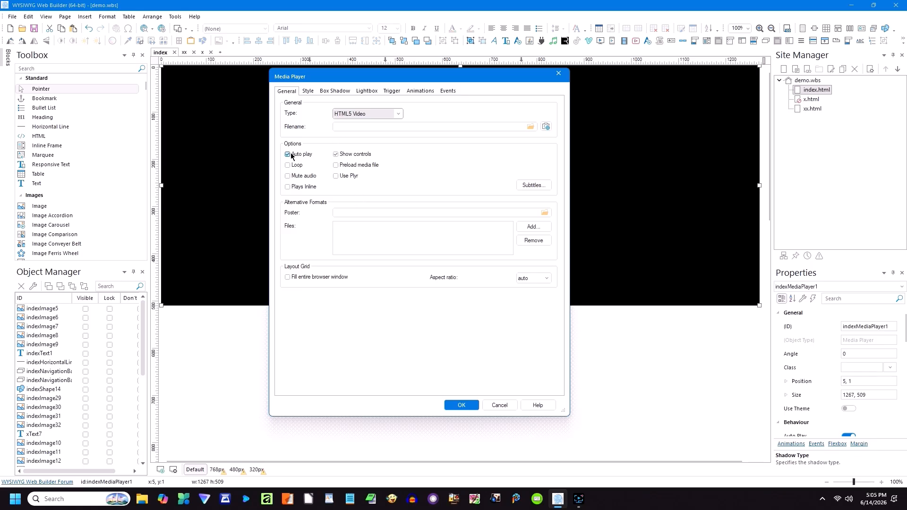
{"action": "left_click", "coordinate": [336, 155]}
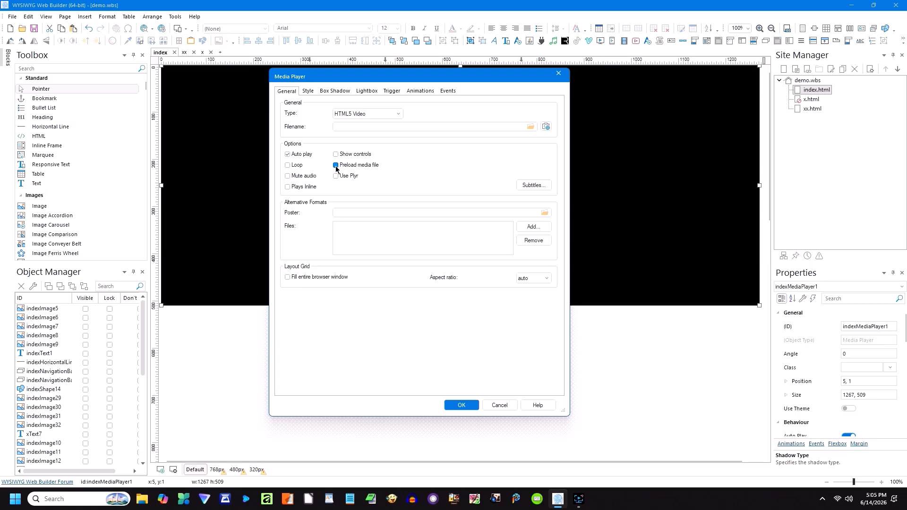
{"action": "left_click", "coordinate": [289, 165]}
{"action": "left_click", "coordinate": [546, 281]}
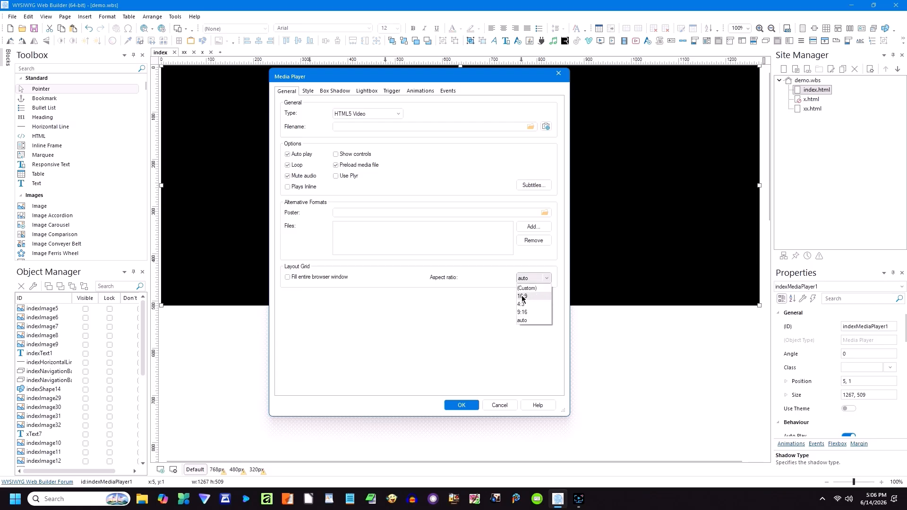
{"action": "left_click", "coordinate": [522, 297]}
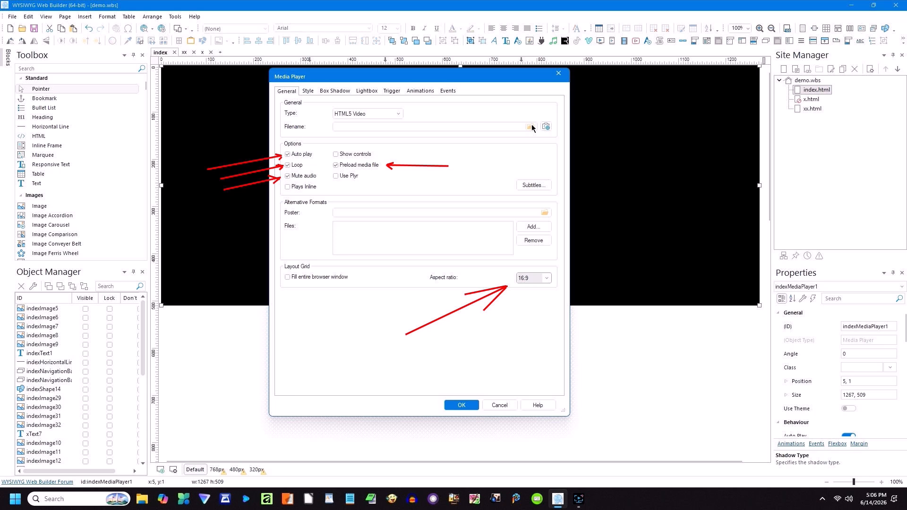
{"action": "key", "text": "Return"}
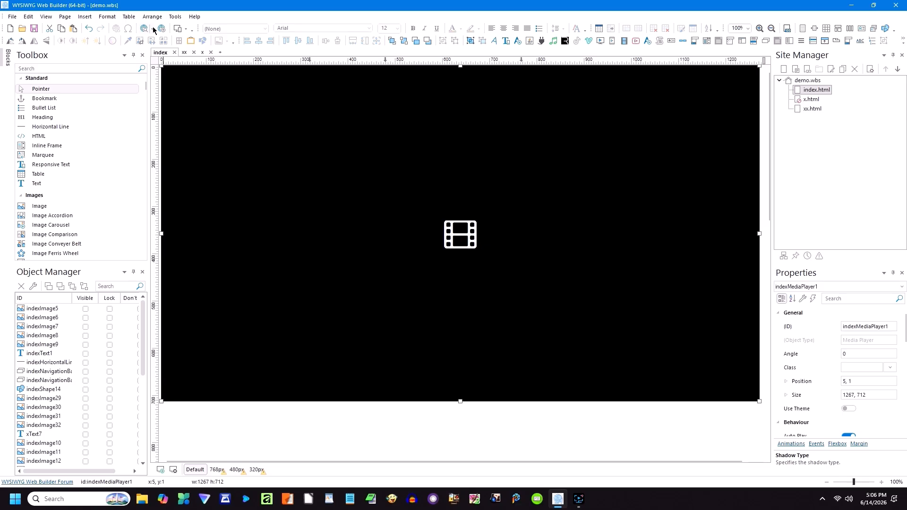
{"action": "left_click", "coordinate": [152, 28]}
{"action": "left_click", "coordinate": [163, 55]}
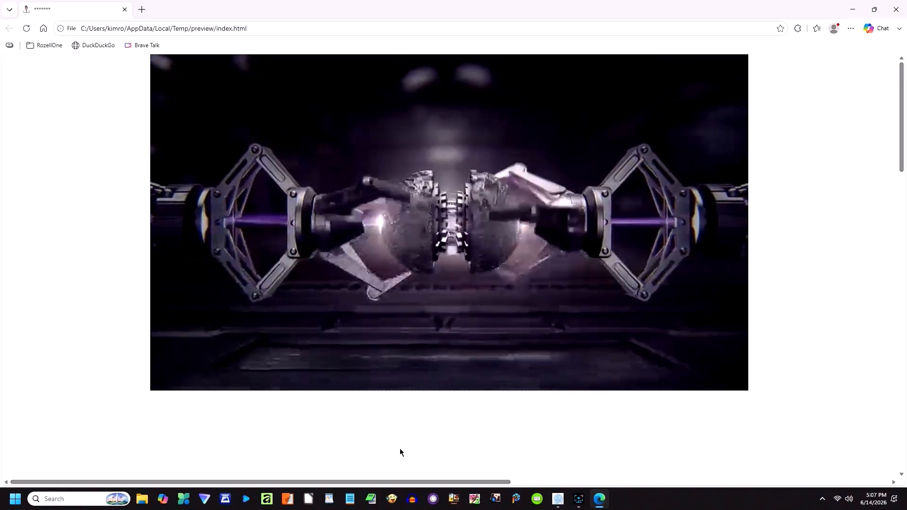
{"action": "left_click", "coordinate": [896, 11]}
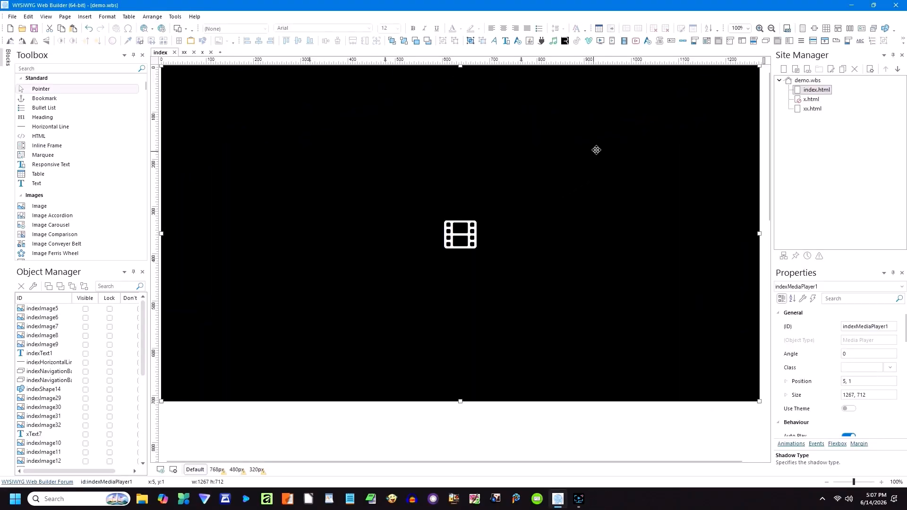
Step: Cut the person image and RozellOne logo from the xx page
{"action": "double_click", "coordinate": [810, 110]}
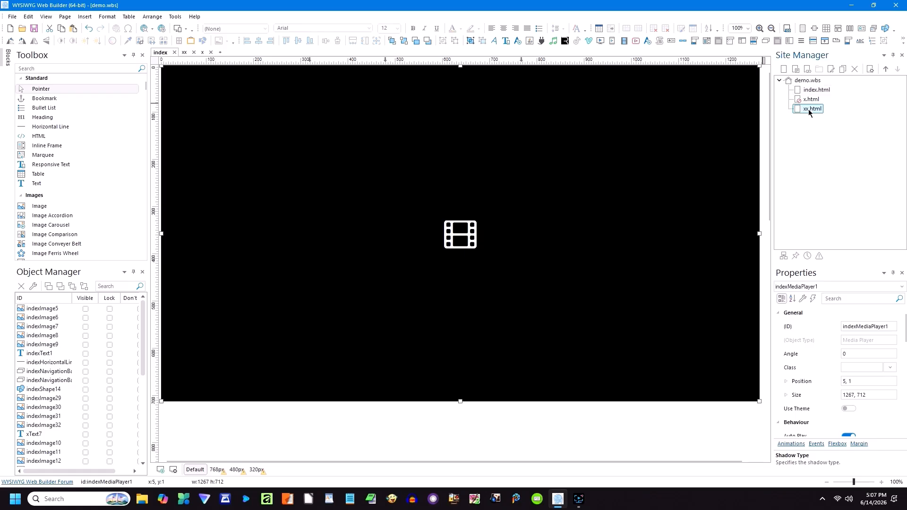
{"action": "left_click_drag", "start_coordinate": [527, 240], "coordinate": [345, 158]}
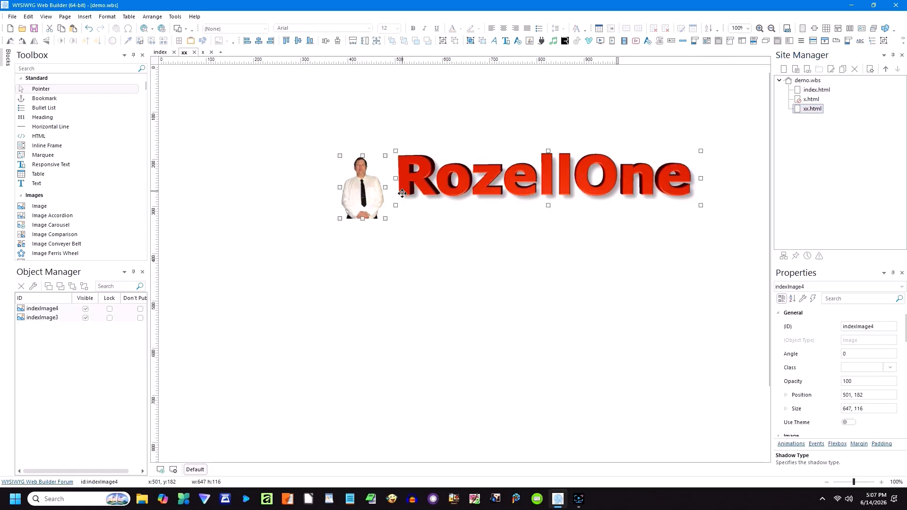
{"action": "key", "text": "Delete"}
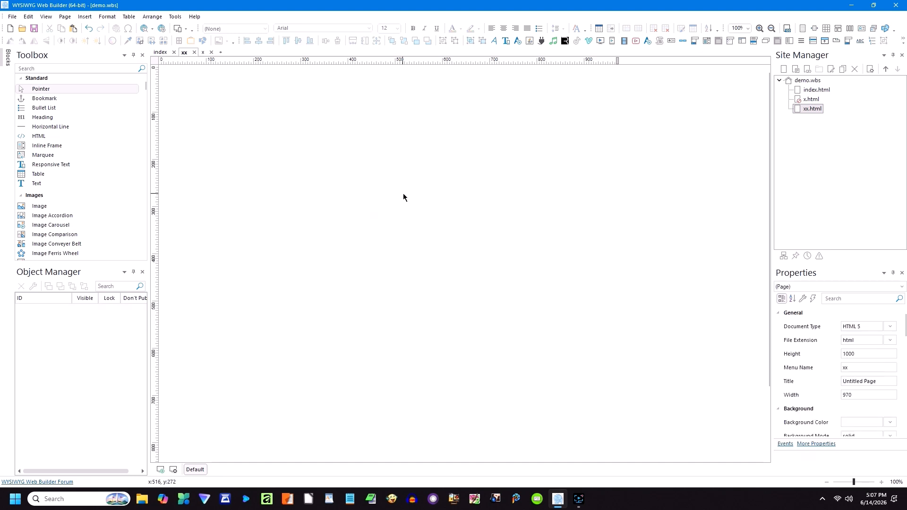
Step: Paste both images onto the index page, placing the logo at the video's top-left
{"action": "double_click", "coordinate": [797, 94]}
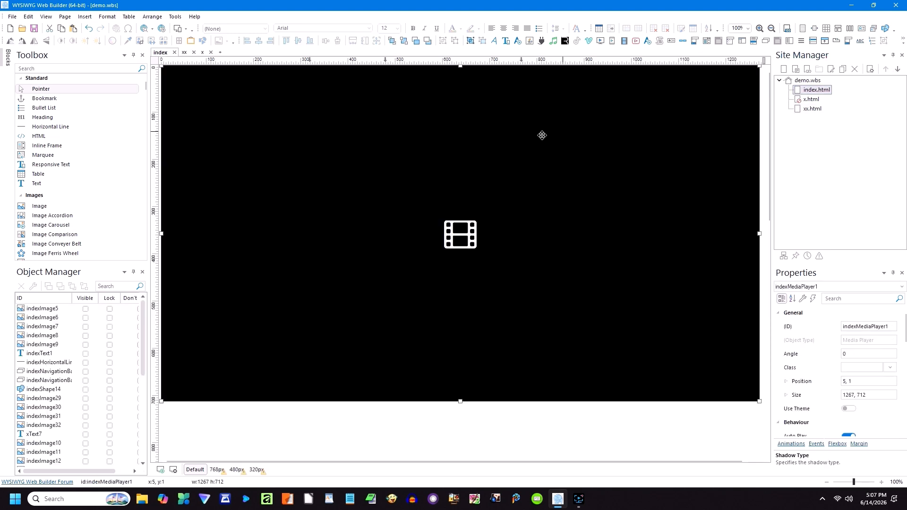
{"action": "key", "text": "ctrl+v"}
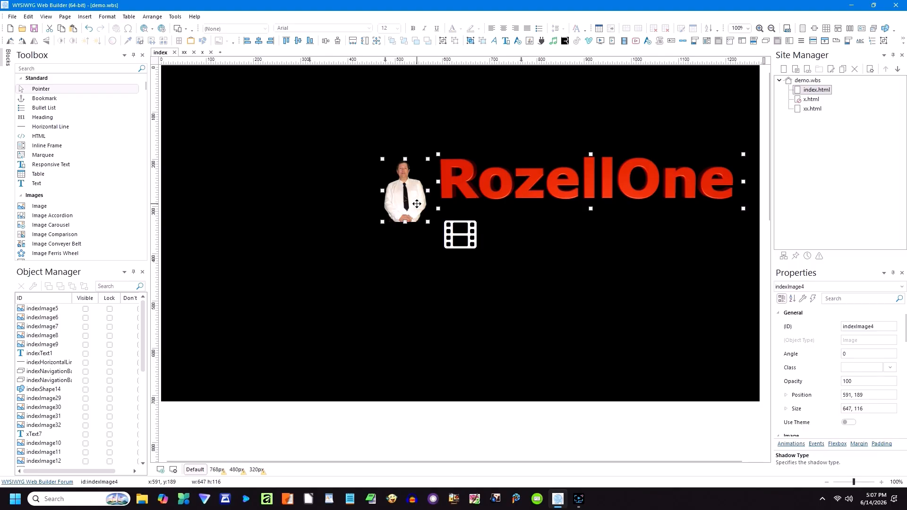
{"action": "left_click_drag", "start_coordinate": [529, 189], "coordinate": [397, 103]}
{"action": "left_click", "coordinate": [302, 153]}
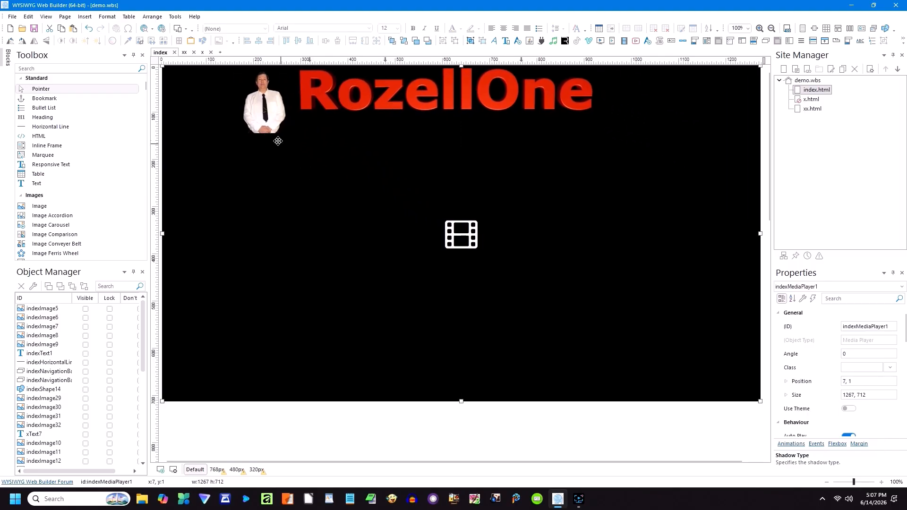
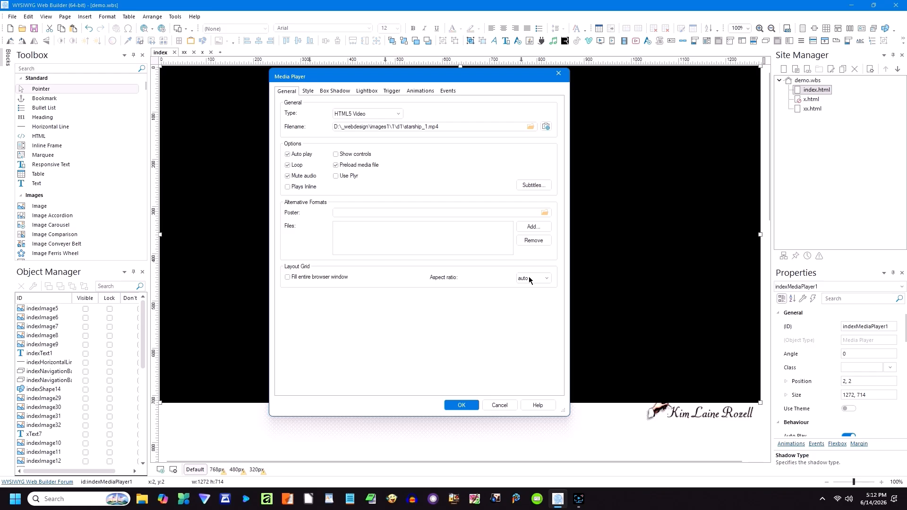
Step: Set the video player to a 16:9 aspect ratio and send it behind the title and presenter
{"action": "left_click", "coordinate": [523, 298]}
{"action": "left_click", "coordinate": [461, 405]}
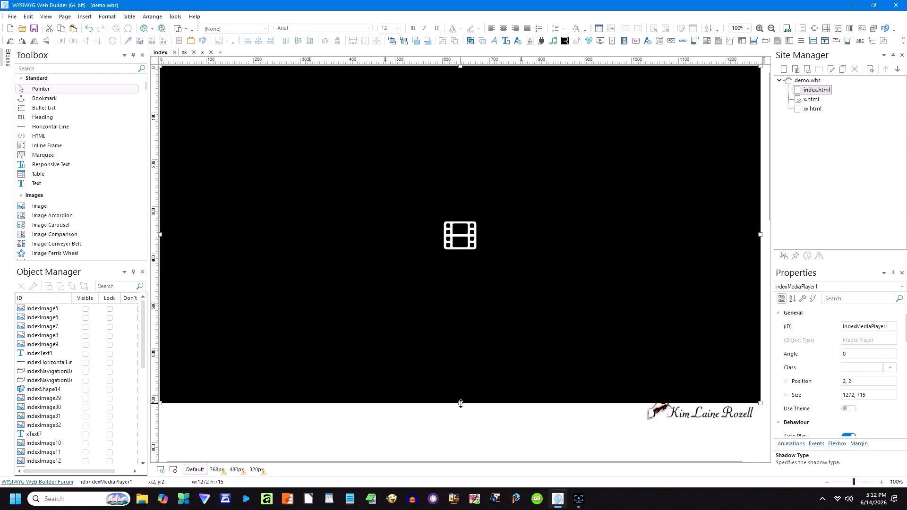
{"action": "left_click_drag", "start_coordinate": [384, 153], "coordinate": [385, 152]}
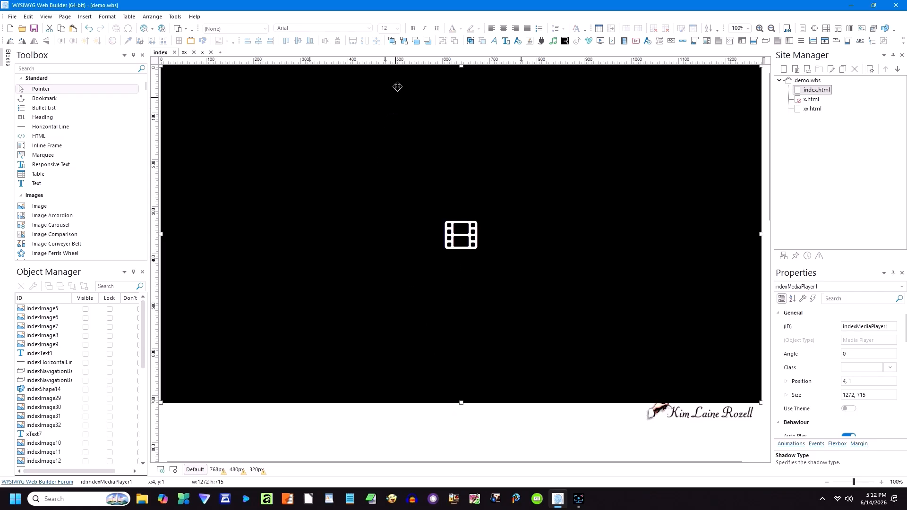
{"action": "left_click", "coordinate": [405, 41]}
Step: Nudge the video player 2 px left and preview the page in a browser
{"action": "key", "text": "Left"}
{"action": "key", "text": "Left"}
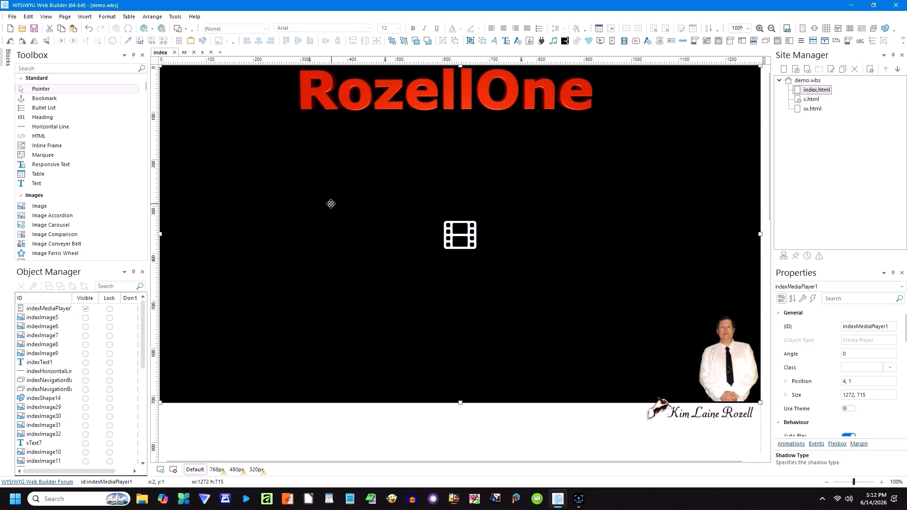
{"action": "left_click", "coordinate": [153, 30]}
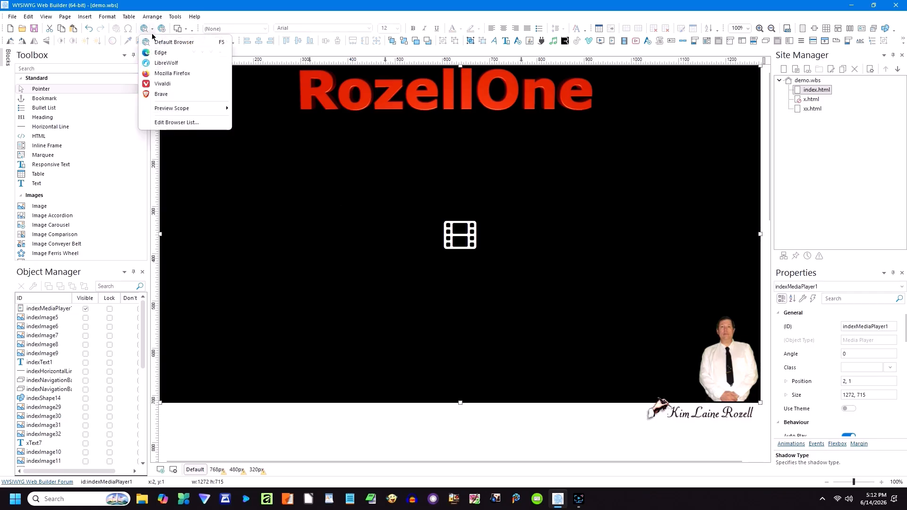
{"action": "left_click", "coordinate": [160, 51]}
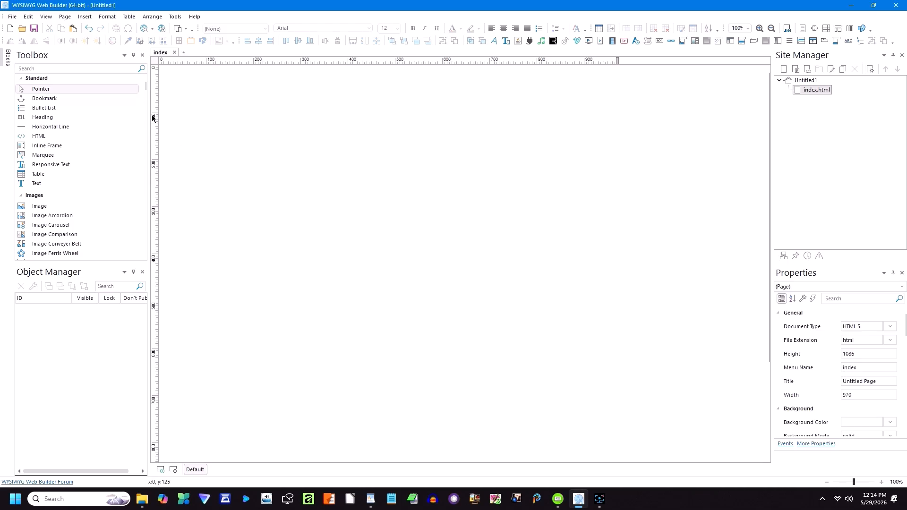
Step: Draw indexFlexContainer1 and indexFlexContainer2 stacked across the top of the index page
{"action": "left_click_drag", "start_coordinate": [144, 89], "coordinate": [144, 109]}
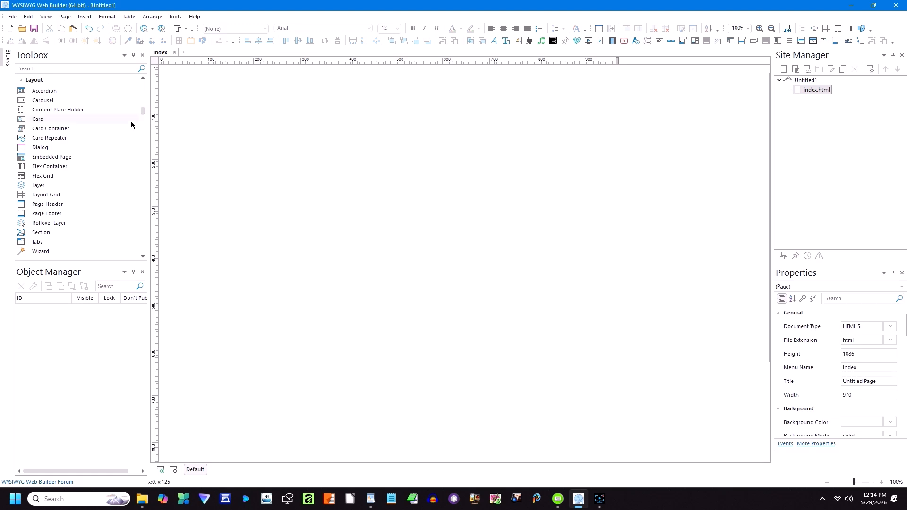
{"action": "left_click", "coordinate": [41, 167]}
{"action": "left_click_drag", "start_coordinate": [171, 73], "coordinate": [468, 148]}
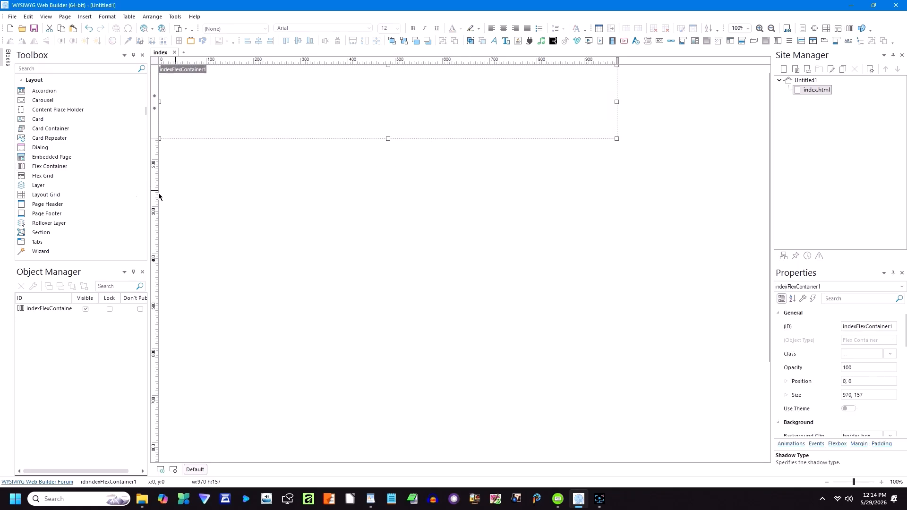
{"action": "left_click", "coordinate": [41, 169]}
{"action": "mouse_move", "coordinate": [172, 160]}
{"action": "left_mouse_down"}
{"action": "mouse_move", "coordinate": [297, 196]}
{"action": "mouse_move", "coordinate": [354, 243]}
{"action": "left_mouse_up"}
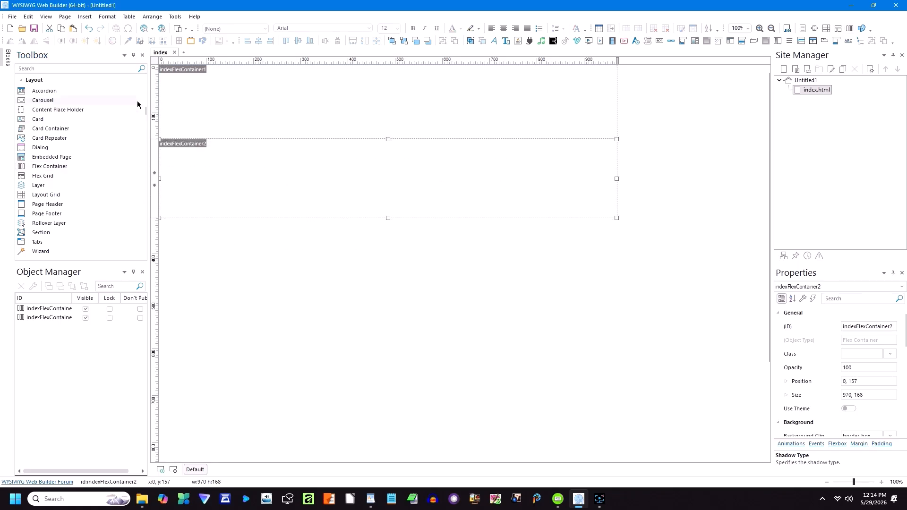
{"action": "left_click_drag", "start_coordinate": [143, 115], "coordinate": [144, 84]}
{"action": "left_click", "coordinate": [272, 236]}
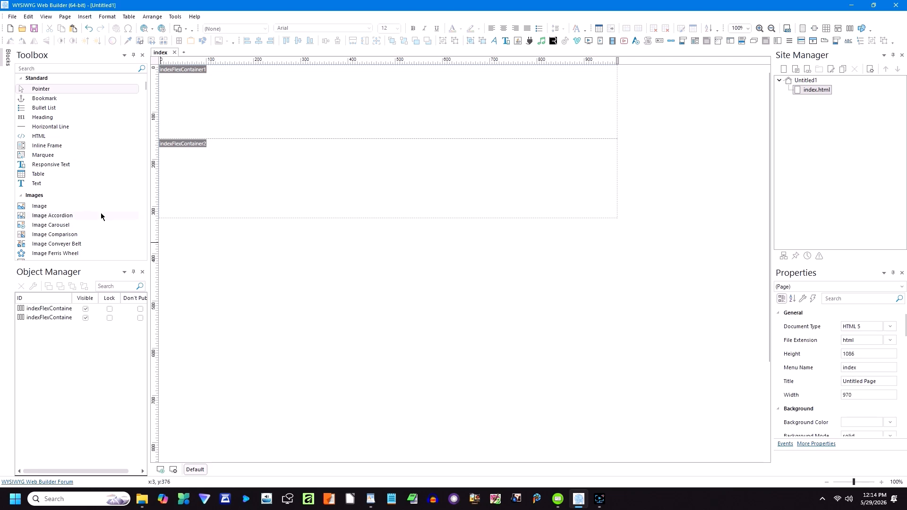
Step: Insert girl-sitting.png and move it into the top flex container
{"action": "left_click", "coordinate": [41, 207]}
{"action": "left_click_drag", "start_coordinate": [195, 251], "coordinate": [266, 320]}
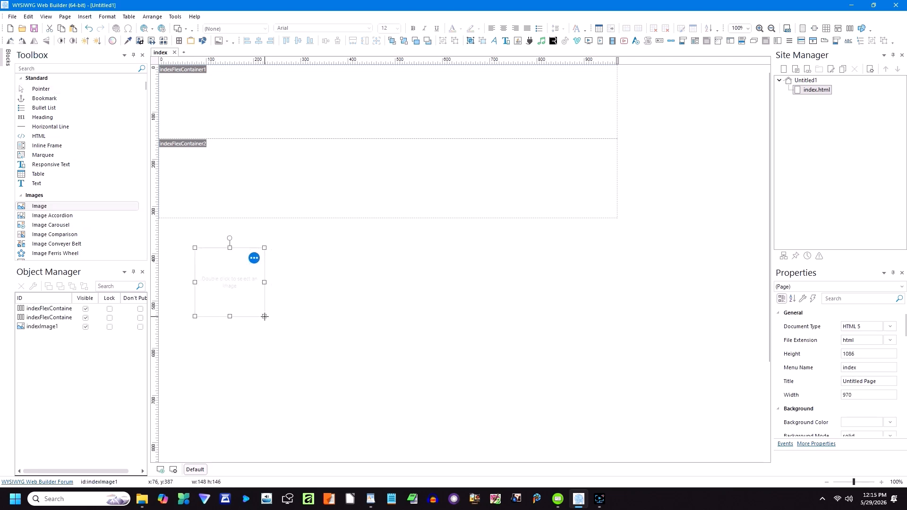
{"action": "left_click", "coordinate": [735, 242]}
{"action": "double_click", "coordinate": [735, 242]}
{"action": "left_click_drag", "start_coordinate": [231, 304], "coordinate": [309, 147]}
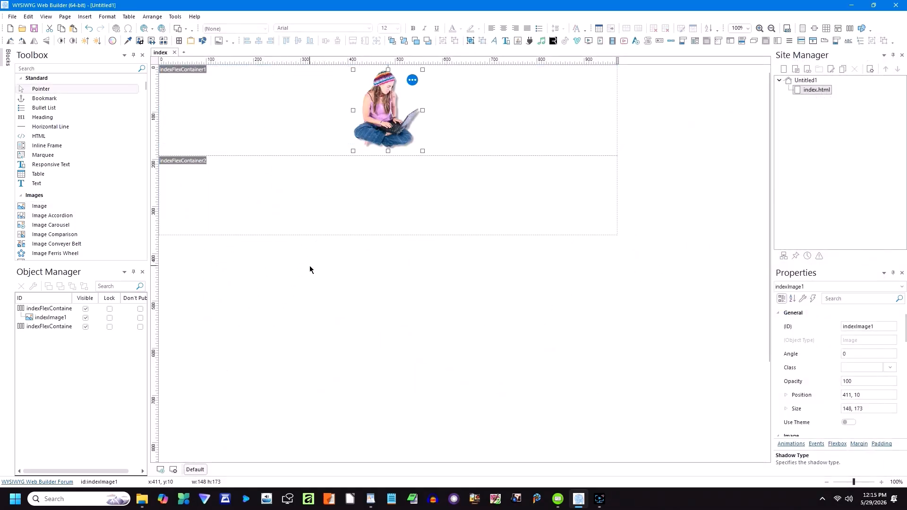
Step: Insert man1.jpg, shrink the knight into the second container, and place a text block below
{"action": "left_click", "coordinate": [52, 208]}
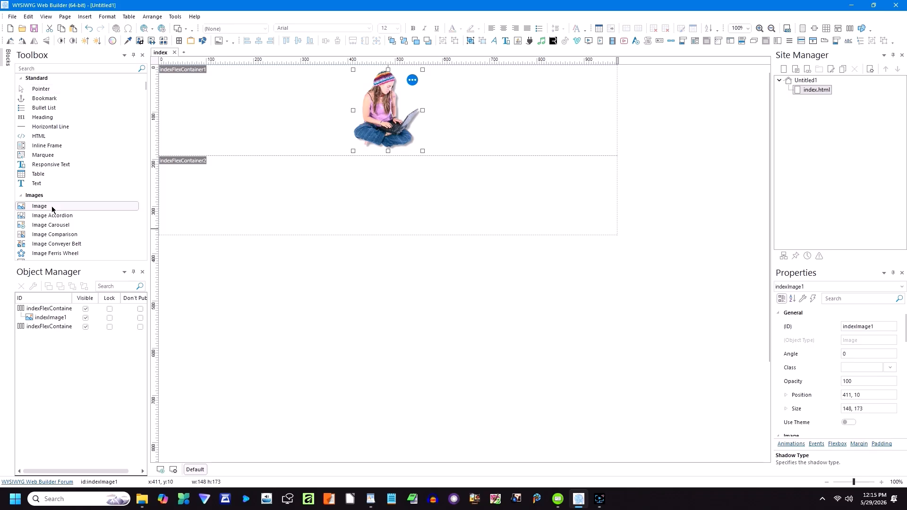
{"action": "left_click_drag", "start_coordinate": [219, 245], "coordinate": [293, 307]}
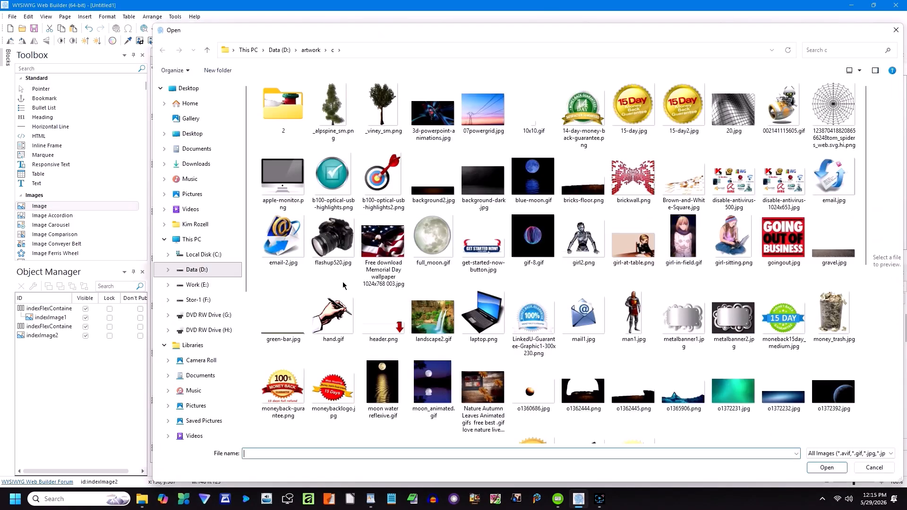
{"action": "double_click", "coordinate": [633, 314]}
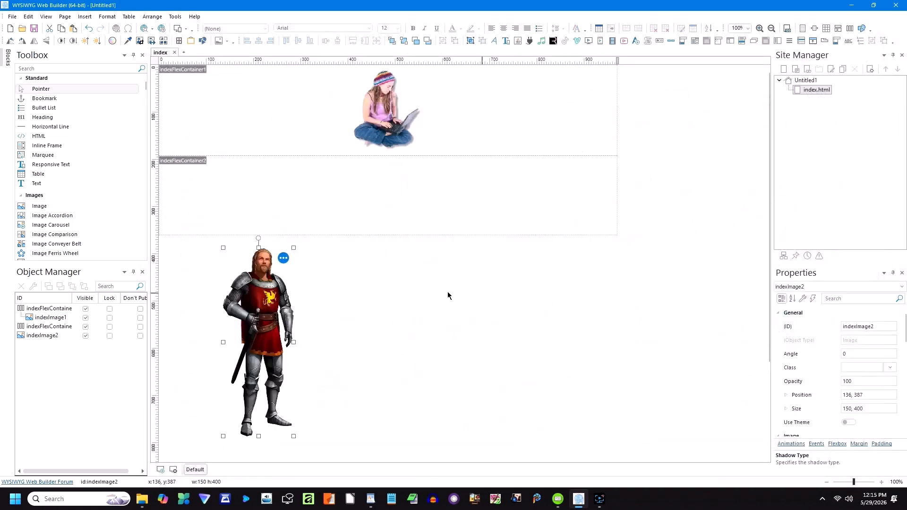
{"action": "left_click_drag", "start_coordinate": [293, 247], "coordinate": [265, 342]}
{"action": "left_click_drag", "start_coordinate": [246, 385], "coordinate": [292, 262]}
{"action": "left_click", "coordinate": [285, 281]}
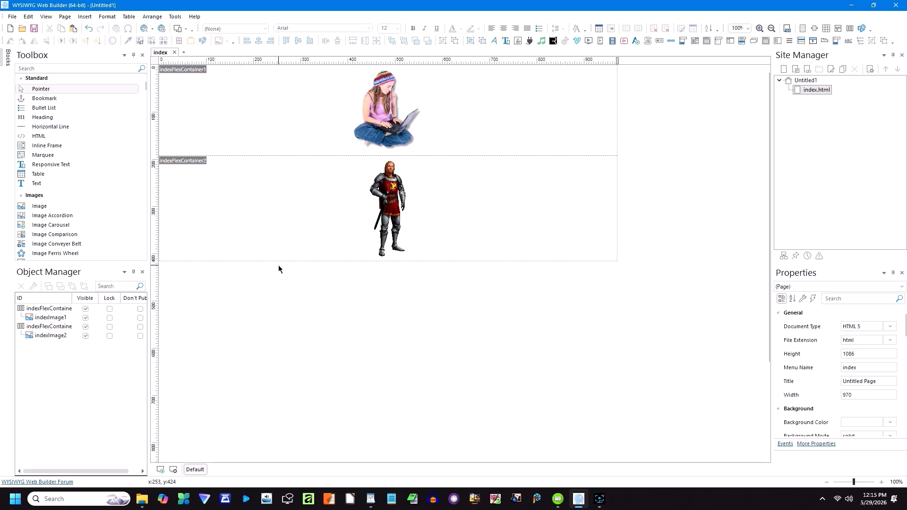
{"action": "left_click", "coordinate": [40, 184]}
{"action": "left_click", "coordinate": [188, 283]}
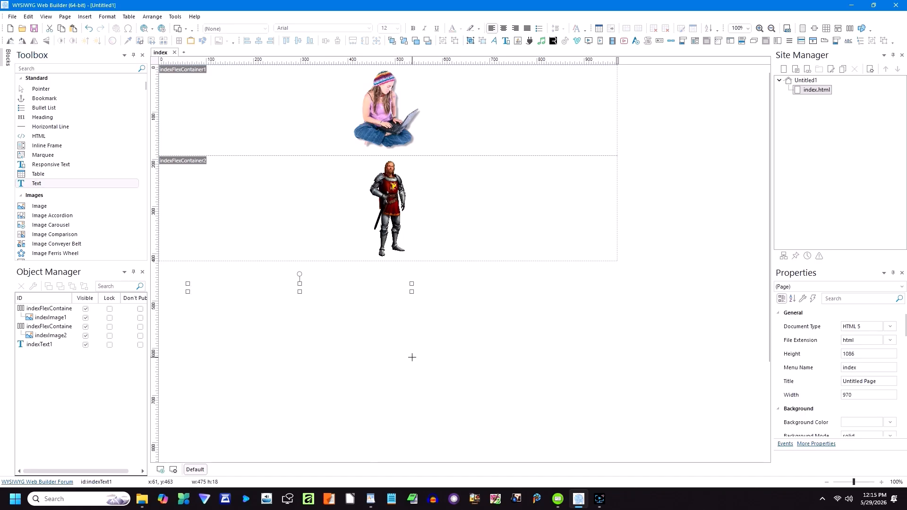
Step: Delete the empty text block below the containers
{"action": "left_click", "coordinate": [303, 323]}
{"action": "left_click", "coordinate": [256, 288]}
{"action": "key", "text": "Delete"}
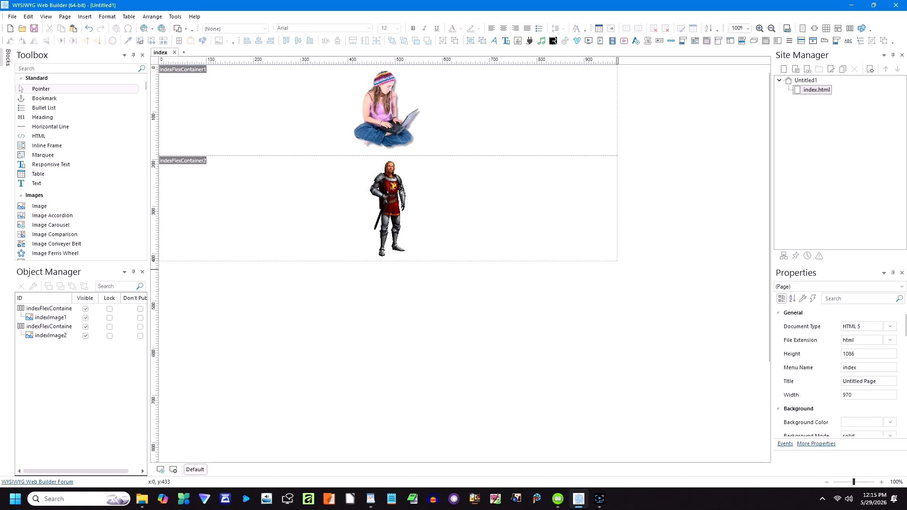
Step: Paste the copied diner story beside the girl in the top container and preview in Edge
{"action": "key", "text": "alt+Tab"}
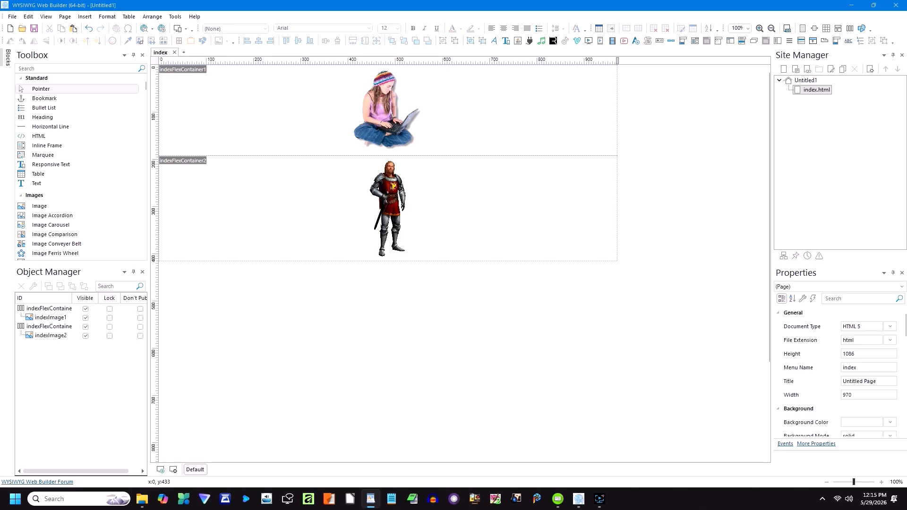
{"action": "left_click", "coordinate": [445, 103]}
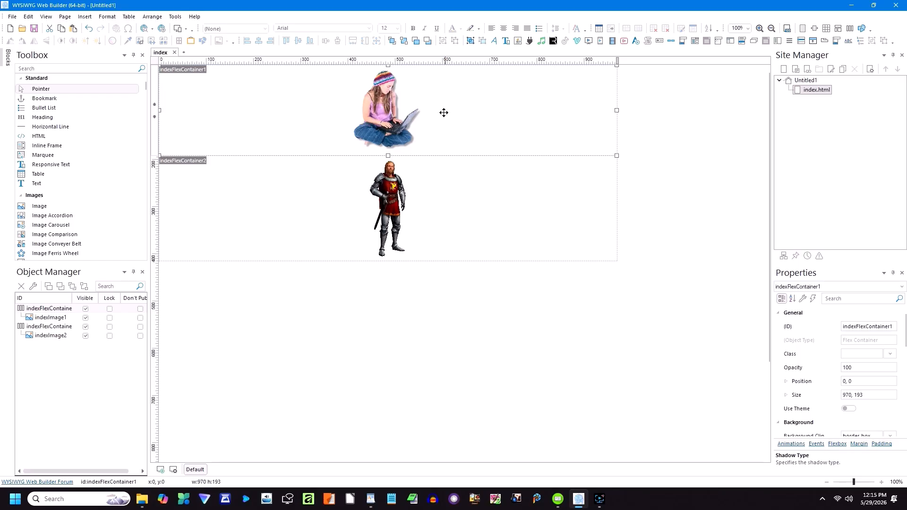
{"action": "left_click", "coordinate": [359, 355]}
{"action": "key", "text": "ctrl+v"}
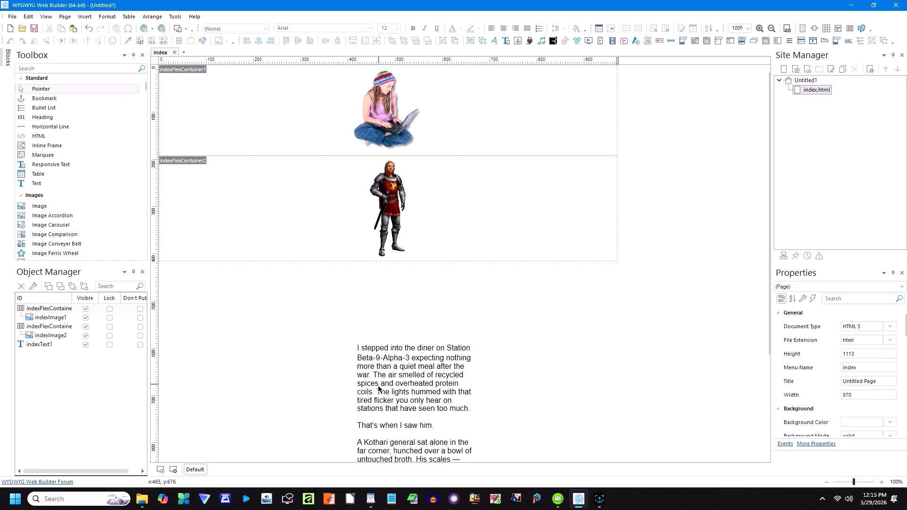
{"action": "left_click_drag", "start_coordinate": [380, 390], "coordinate": [439, 95]}
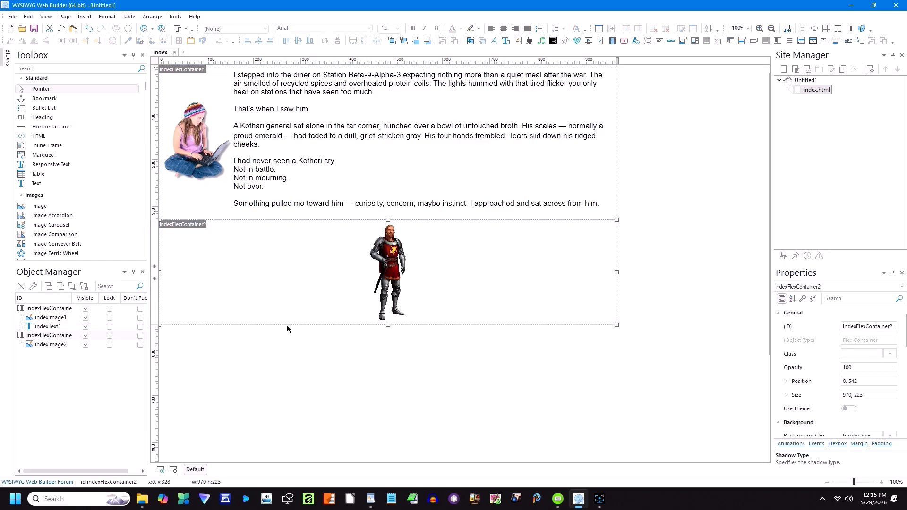
{"action": "left_click", "coordinate": [285, 350]}
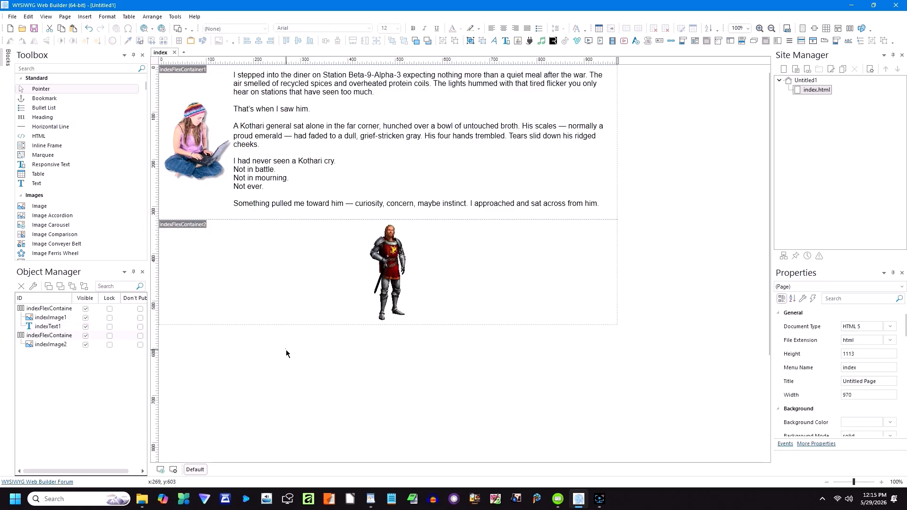
{"action": "left_click", "coordinate": [152, 27]}
{"action": "left_click", "coordinate": [157, 57]}
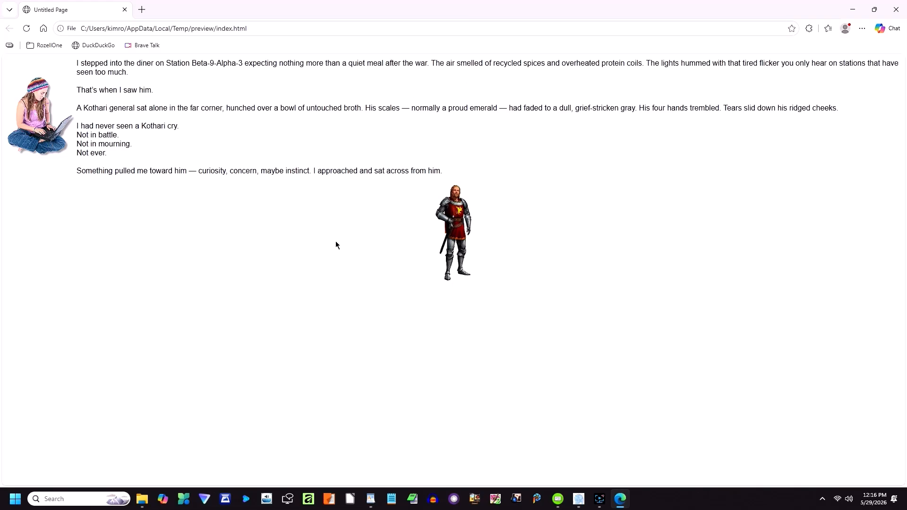
Step: Close the Edge preview after checking the story beside the girl and the knight below
{"action": "left_click", "coordinate": [896, 10]}
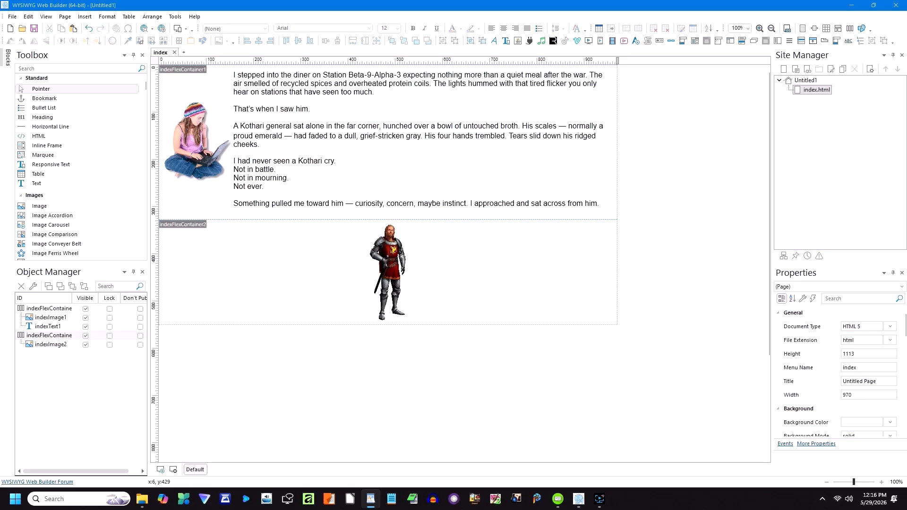
Step: Paste the general's dialogue passage beside the knight in indexFlexContainer2 and preview in Edge
{"action": "right_click", "coordinate": [248, 369]}
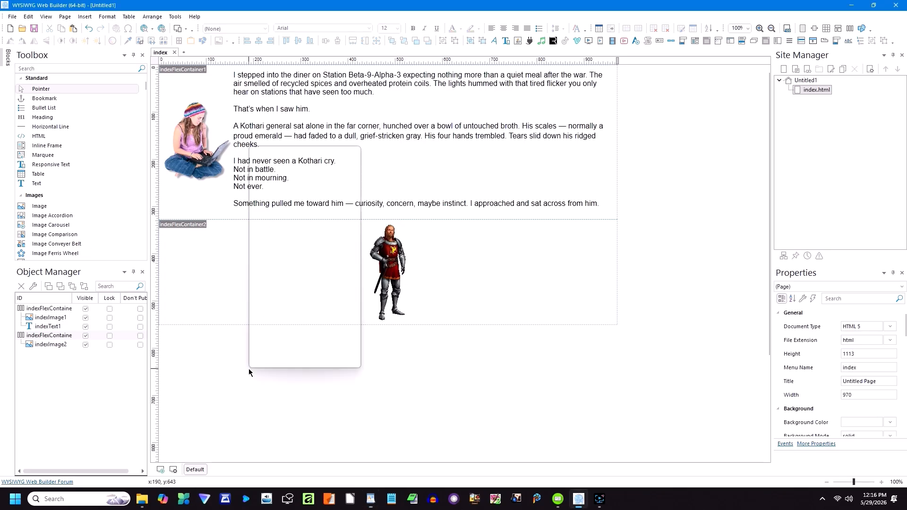
{"action": "mouse_move", "coordinate": [265, 358]}
{"action": "left_click", "coordinate": [274, 185]}
{"action": "left_click_drag", "start_coordinate": [283, 236], "coordinate": [455, 284]}
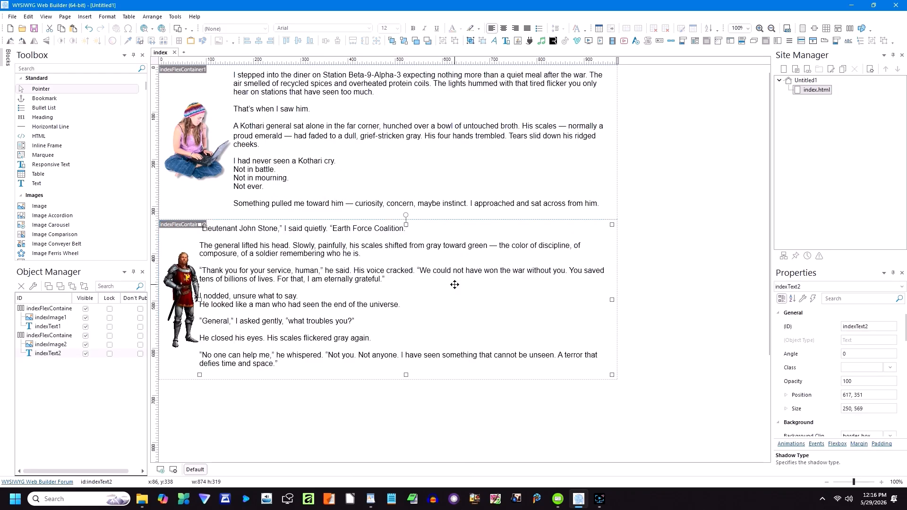
{"action": "left_click", "coordinate": [414, 415]}
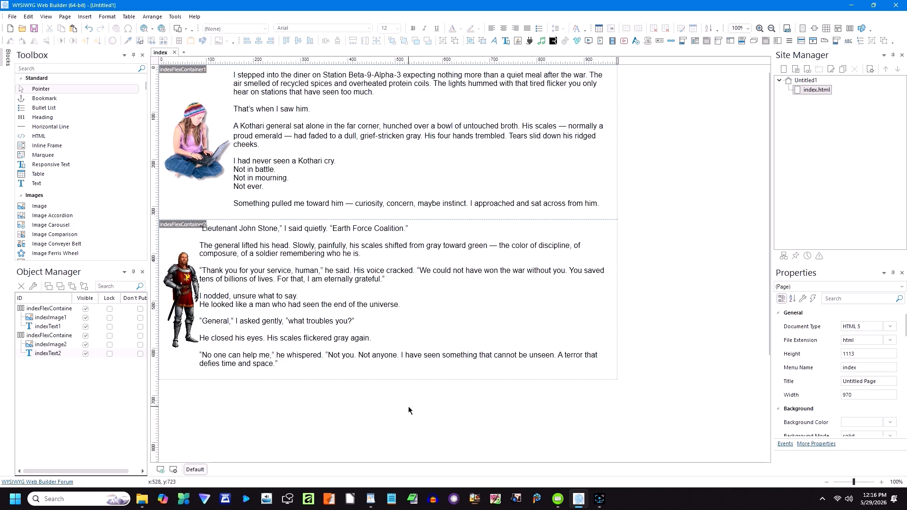
{"action": "left_click", "coordinate": [152, 30]}
{"action": "left_click", "coordinate": [172, 42]}
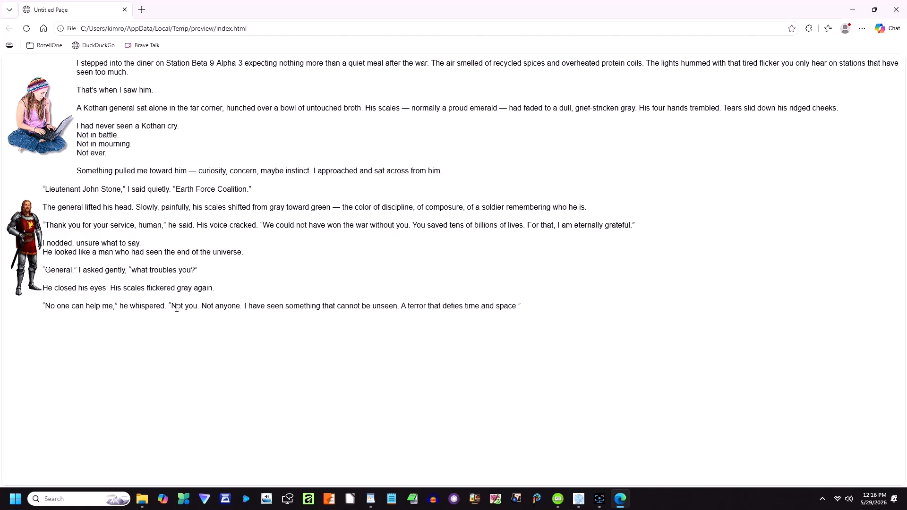
Step: Close the Edge preview showing both story passages beside their pictures
{"action": "left_click", "coordinate": [125, 9]}
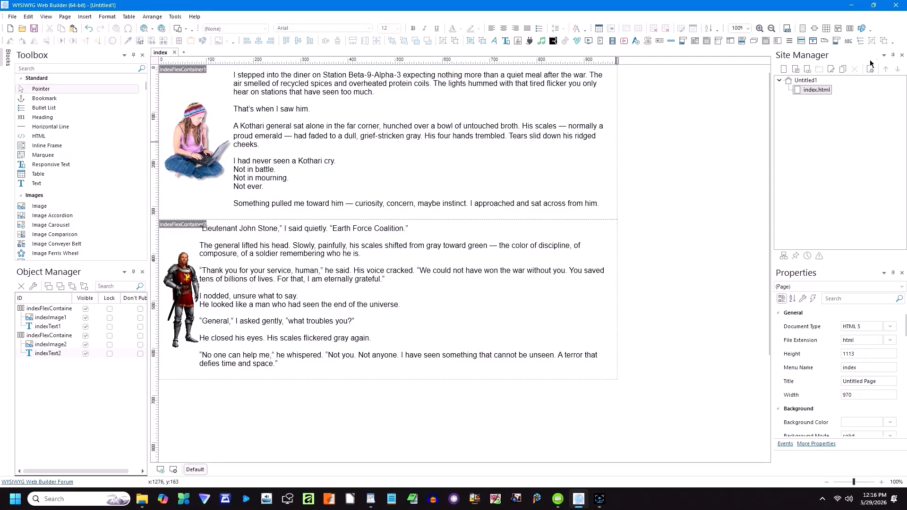
Step: Draw a tall thin rectangle and move it and the first story text below the second container
{"action": "left_click", "coordinate": [863, 30]}
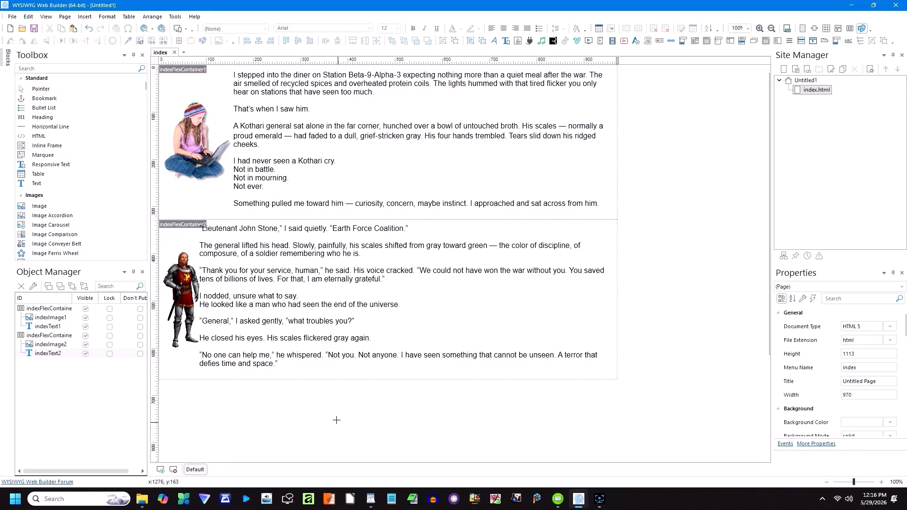
{"action": "mouse_move", "coordinate": [327, 393]}
{"action": "left_mouse_down"}
{"action": "mouse_move", "coordinate": [361, 412]}
{"action": "mouse_move", "coordinate": [354, 454]}
{"action": "mouse_move", "coordinate": [346, 454]}
{"action": "left_mouse_up"}
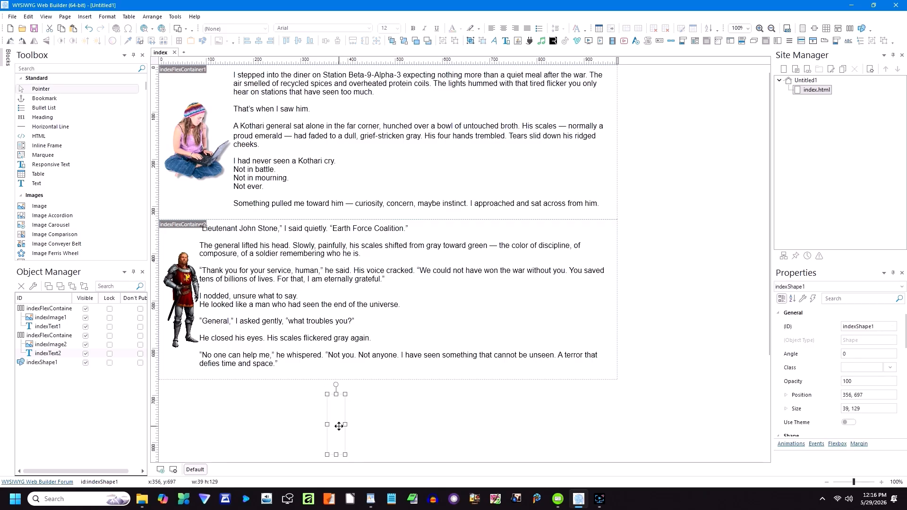
{"action": "left_click_drag", "start_coordinate": [352, 255], "coordinate": [242, 440]}
{"action": "left_click_drag", "start_coordinate": [295, 116], "coordinate": [413, 429]}
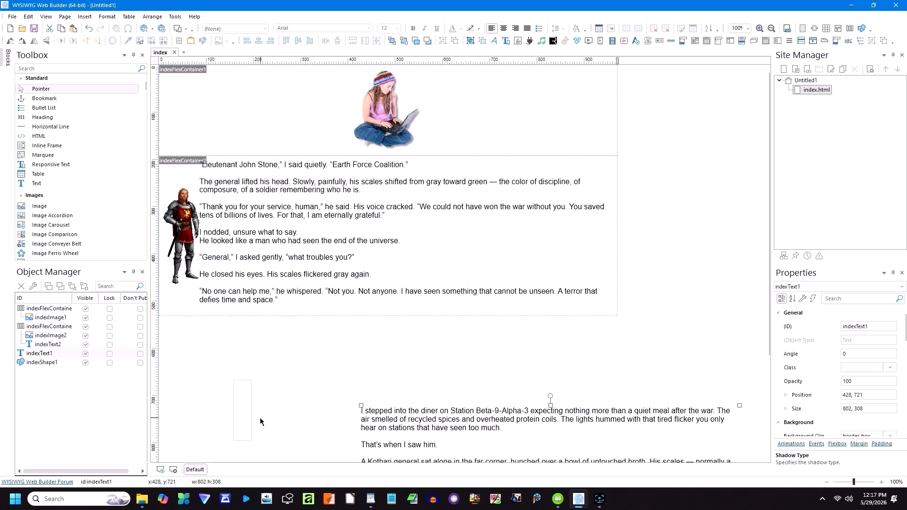
Step: Fit the spacer shape beside the girl, stretch it taller, and return the diner text to container 1
{"action": "left_click_drag", "start_coordinate": [242, 420], "coordinate": [470, 147]}
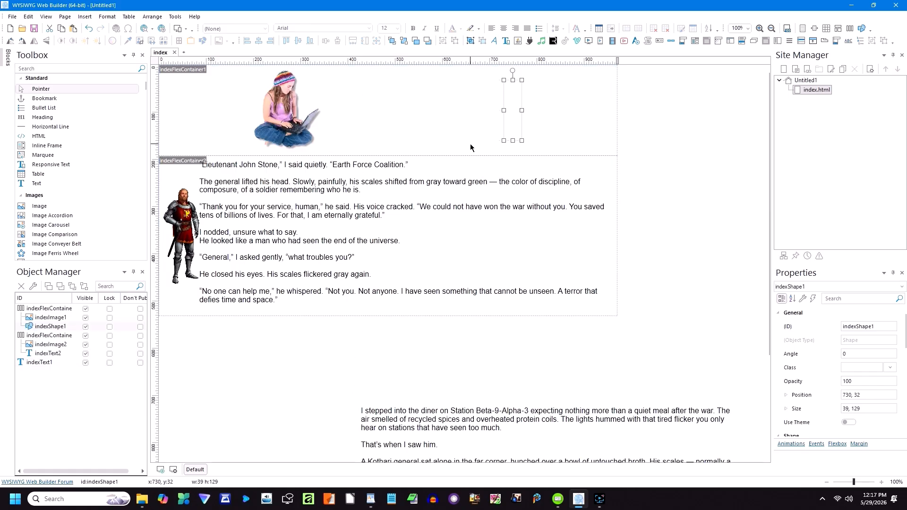
{"action": "left_click_drag", "start_coordinate": [402, 429], "coordinate": [450, 389]}
{"action": "left_click", "coordinate": [510, 137]}
{"action": "left_click_drag", "start_coordinate": [513, 140], "coordinate": [512, 157]}
{"action": "left_click_drag", "start_coordinate": [512, 72], "coordinate": [512, 70]}
{"action": "left_click_drag", "start_coordinate": [418, 405], "coordinate": [486, 247]}
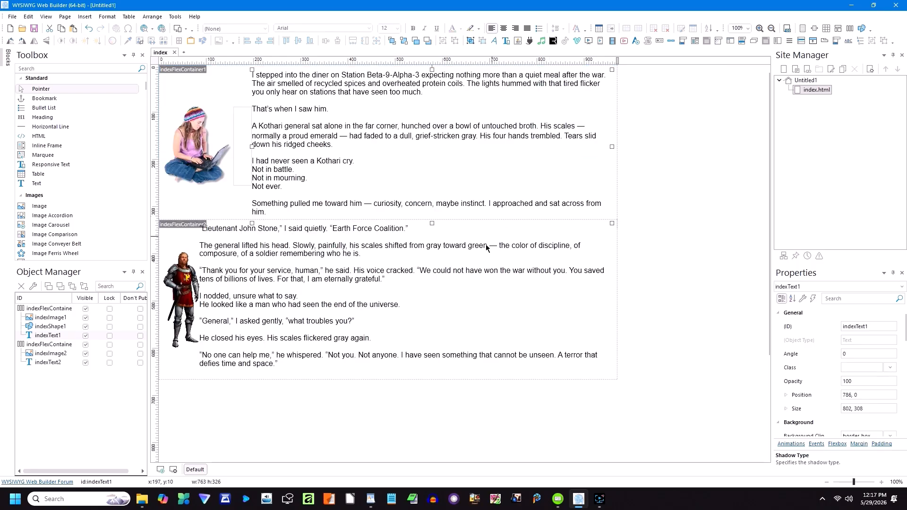
{"action": "left_click", "coordinate": [385, 388]}
{"action": "left_click", "coordinate": [152, 30]}
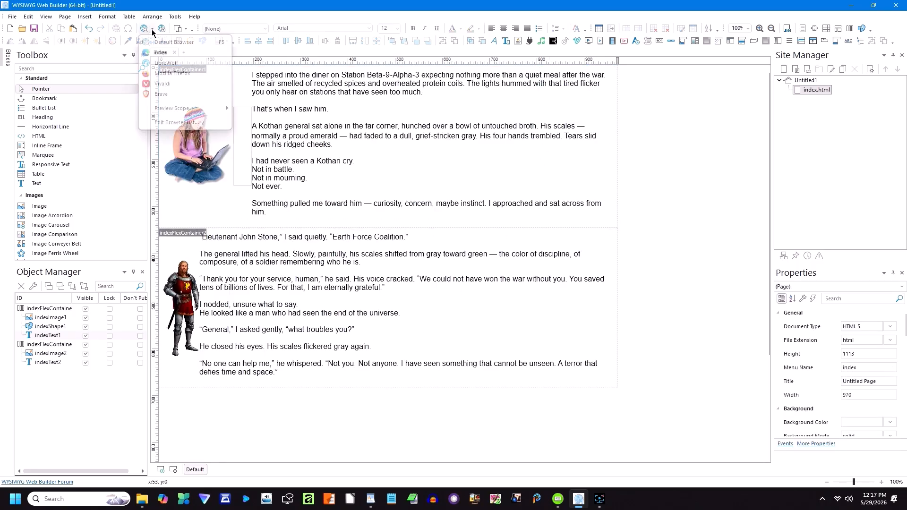
{"action": "left_click", "coordinate": [163, 52]}
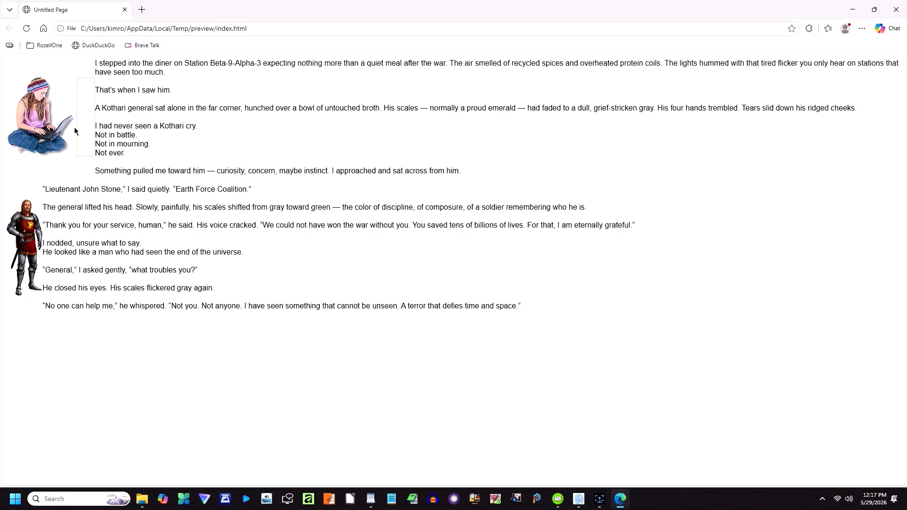
{"action": "left_click", "coordinate": [125, 9]}
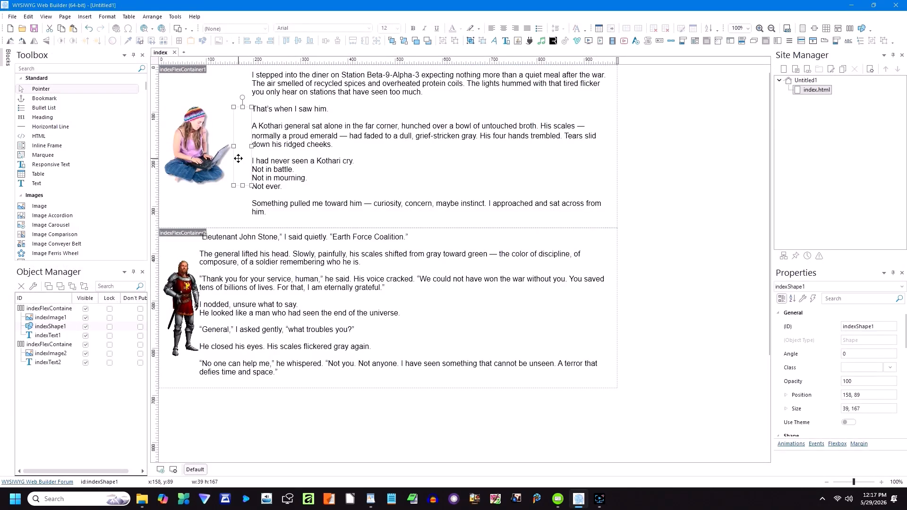
Step: Give indexShape1 a white outline colour, leaving its fill unchanged
{"action": "double_click", "coordinate": [239, 161]}
{"action": "left_click", "coordinate": [398, 182]}
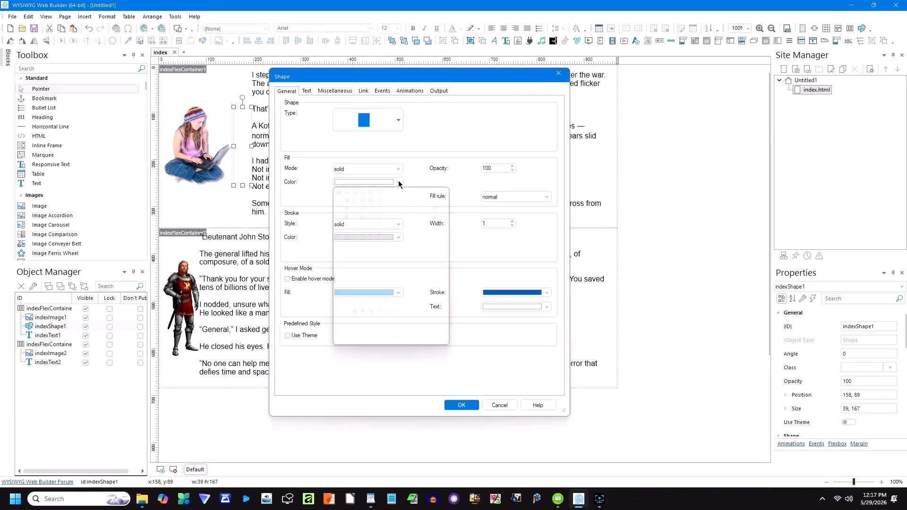
{"action": "left_click", "coordinate": [339, 265]}
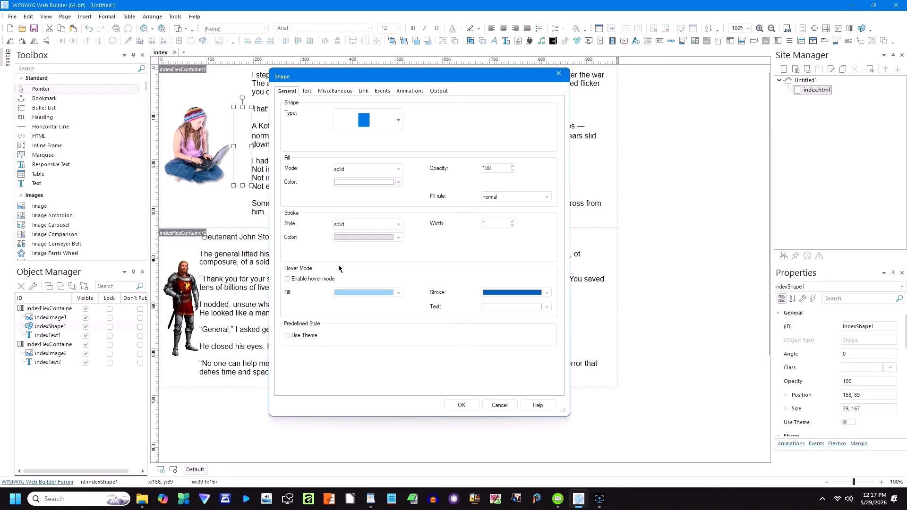
{"action": "left_click", "coordinate": [361, 237]}
{"action": "left_click", "coordinate": [339, 319]}
{"action": "left_click", "coordinate": [453, 405]}
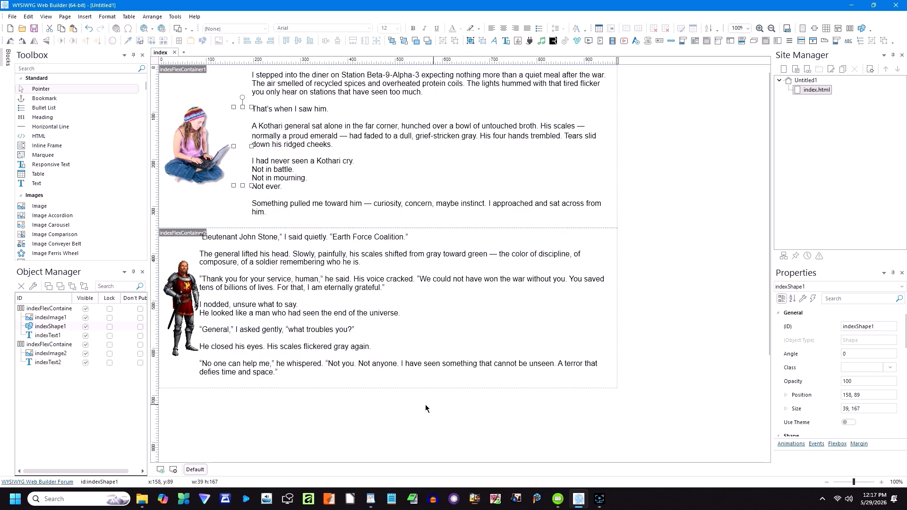
{"action": "left_click", "coordinate": [446, 405]}
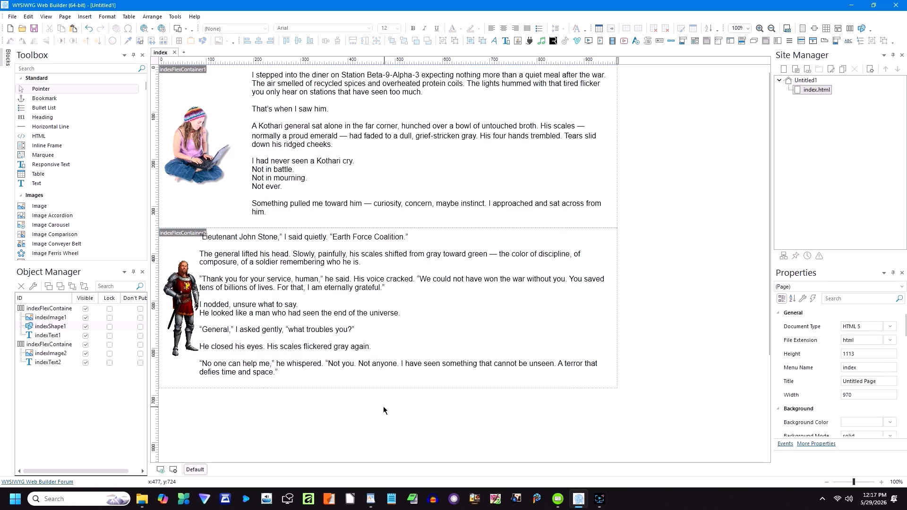
Step: Preview the page in a browser to check the spacer is invisible, then close it
{"action": "left_click", "coordinate": [154, 33]}
{"action": "left_click", "coordinate": [157, 54]}
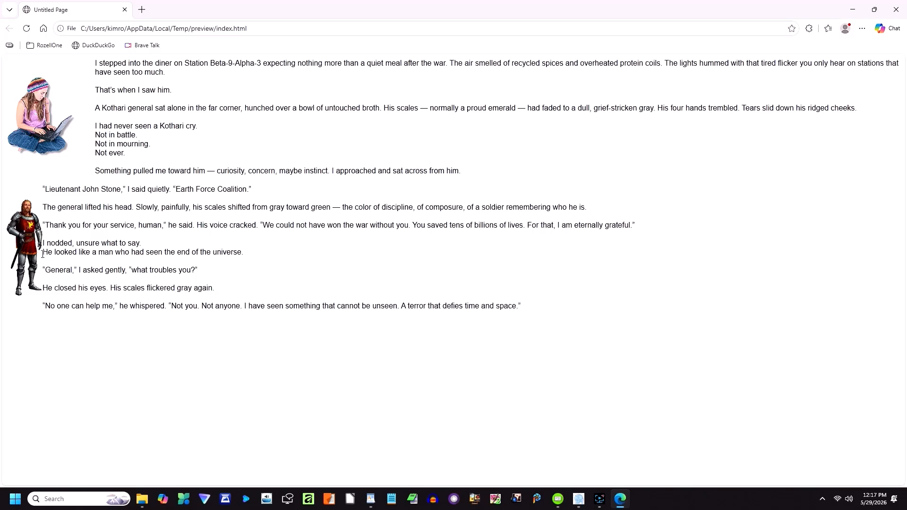
{"action": "left_click", "coordinate": [124, 10]}
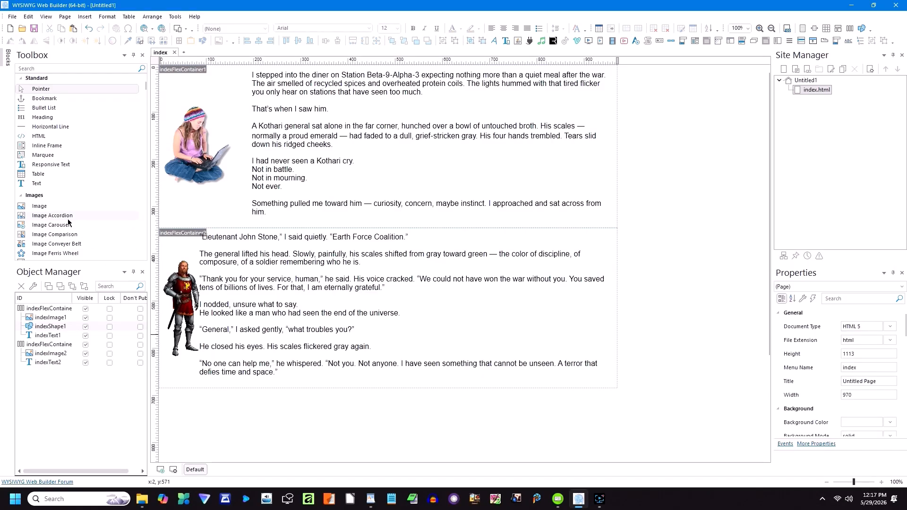
Step: Draw indexShape2, stretch it beside the knight, and return indexText2 into indexFlexContainer2
{"action": "left_click", "coordinate": [862, 29]}
{"action": "mouse_move", "coordinate": [363, 399]}
{"action": "left_mouse_down"}
{"action": "mouse_move", "coordinate": [373, 433]}
{"action": "mouse_move", "coordinate": [389, 444]}
{"action": "mouse_move", "coordinate": [232, 431]}
{"action": "left_mouse_up"}
{"action": "left_click", "coordinate": [343, 387]}
{"action": "left_click_drag", "start_coordinate": [343, 387], "coordinate": [356, 468]}
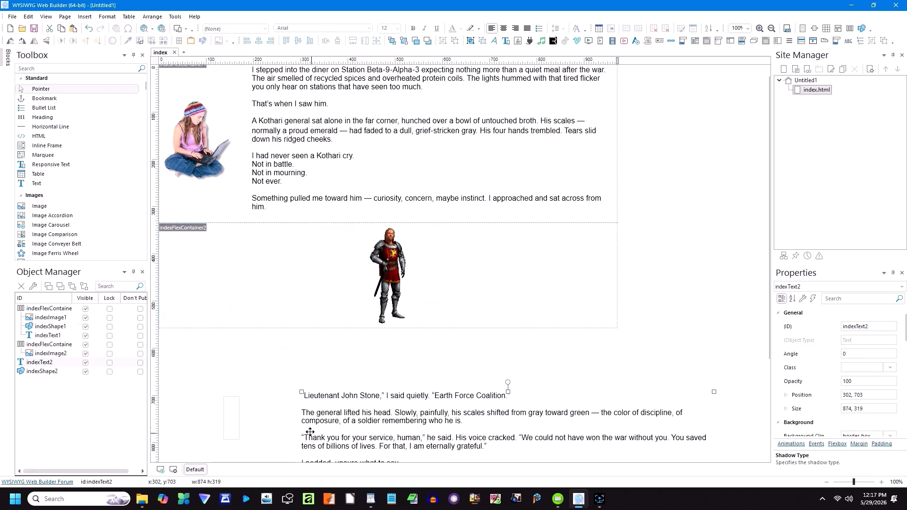
{"action": "left_click_drag", "start_coordinate": [227, 426], "coordinate": [506, 227]}
{"action": "left_click_drag", "start_coordinate": [505, 313], "coordinate": [504, 324]}
{"action": "left_click_drag", "start_coordinate": [367, 425], "coordinate": [594, 290]}
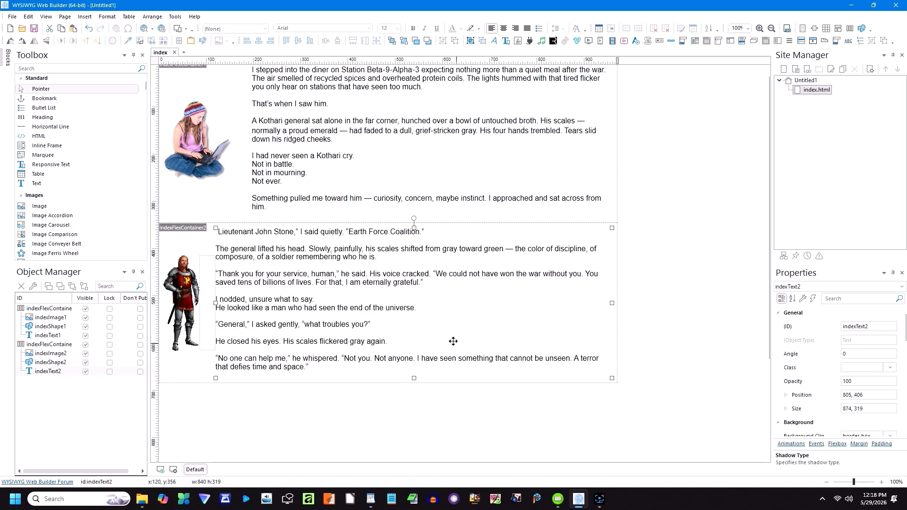
{"action": "left_click", "coordinate": [208, 303]}
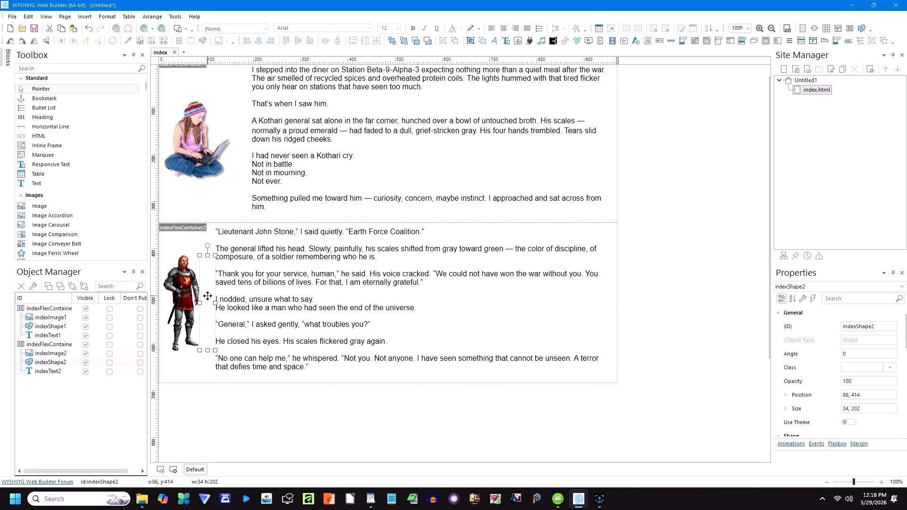
Step: Set indexShape2's stroke colour to white so the spacer blends into the page
{"action": "double_click", "coordinate": [209, 301]}
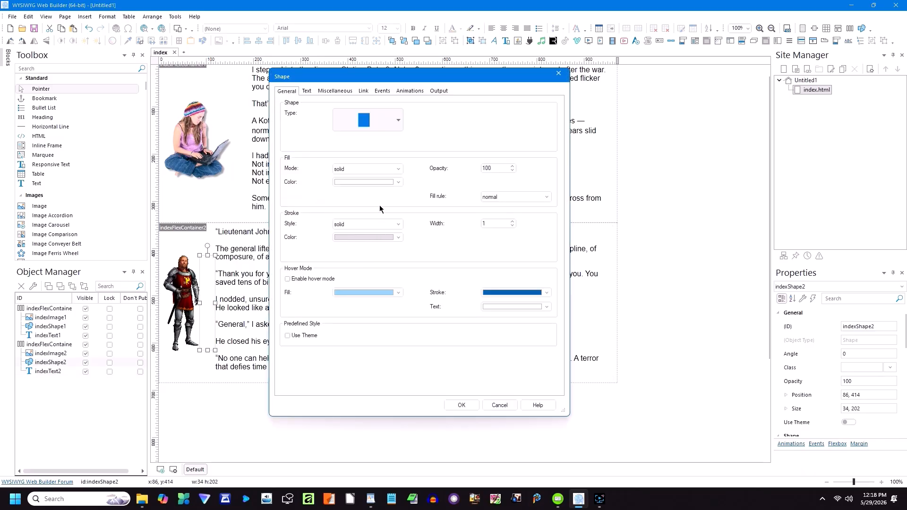
{"action": "left_click", "coordinate": [399, 182]}
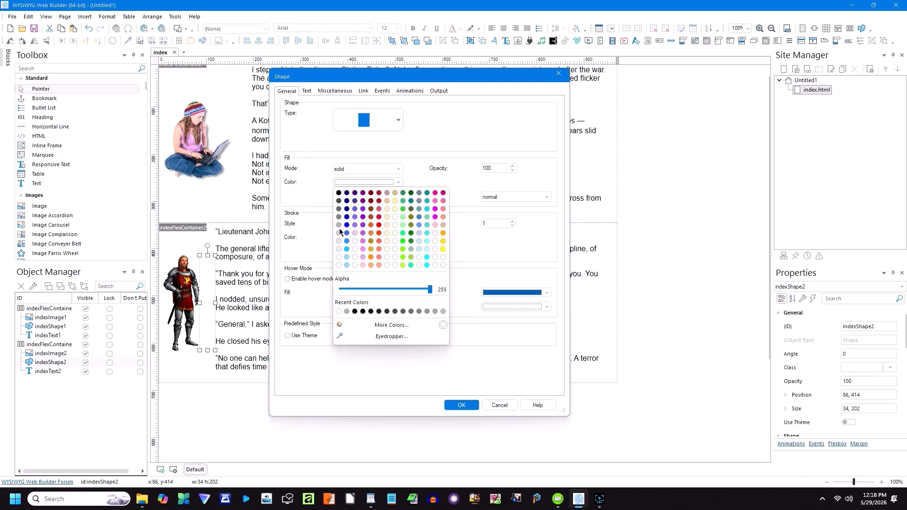
{"action": "left_click", "coordinate": [339, 265]}
{"action": "left_click", "coordinate": [399, 237]}
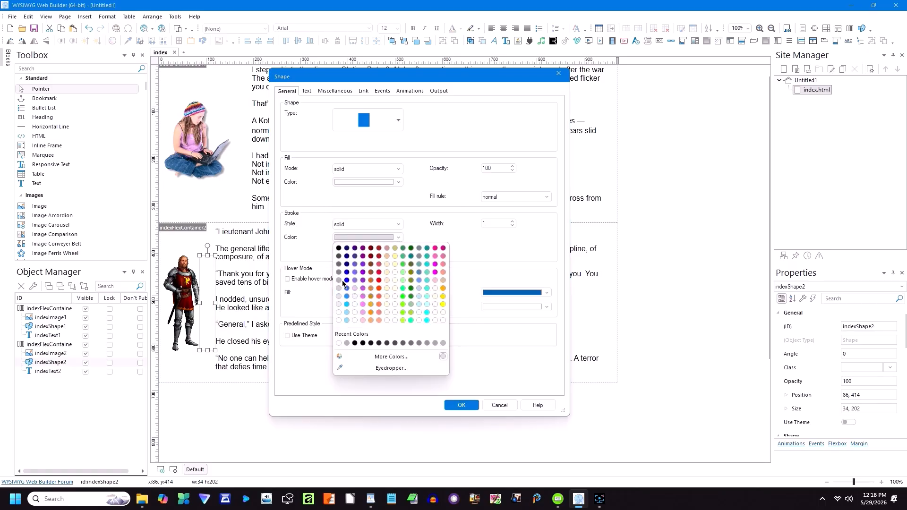
{"action": "left_click", "coordinate": [341, 328]}
{"action": "left_click", "coordinate": [460, 404]}
{"action": "left_click", "coordinate": [327, 408]}
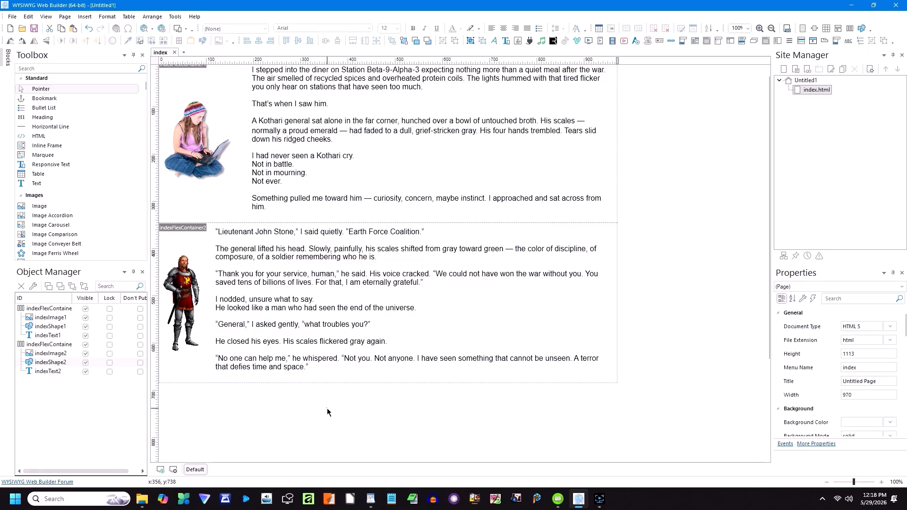
{"action": "left_click", "coordinate": [152, 30]}
Step: Preview the page in Edge and resize the window narrower then wider to check reflow
{"action": "left_click", "coordinate": [159, 53]}
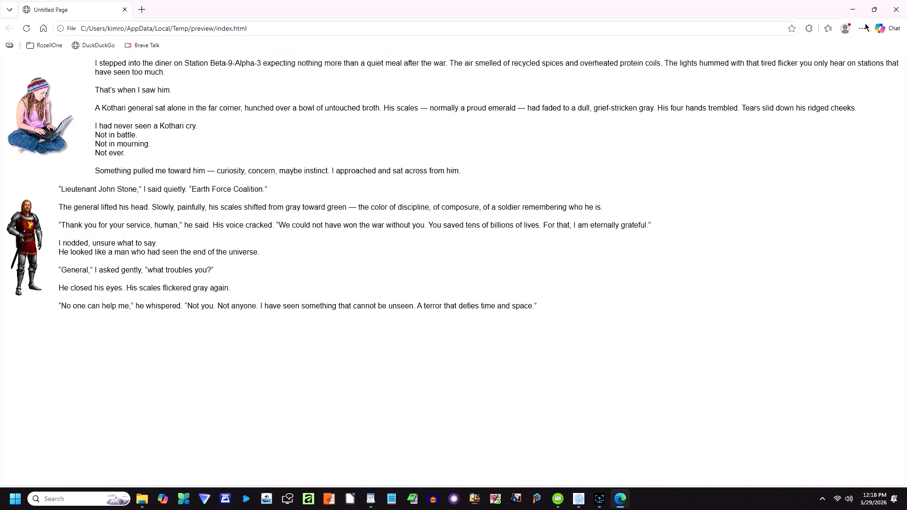
{"action": "left_click", "coordinate": [874, 10]}
{"action": "left_click_drag", "start_coordinate": [903, 176], "coordinate": [344, 223]}
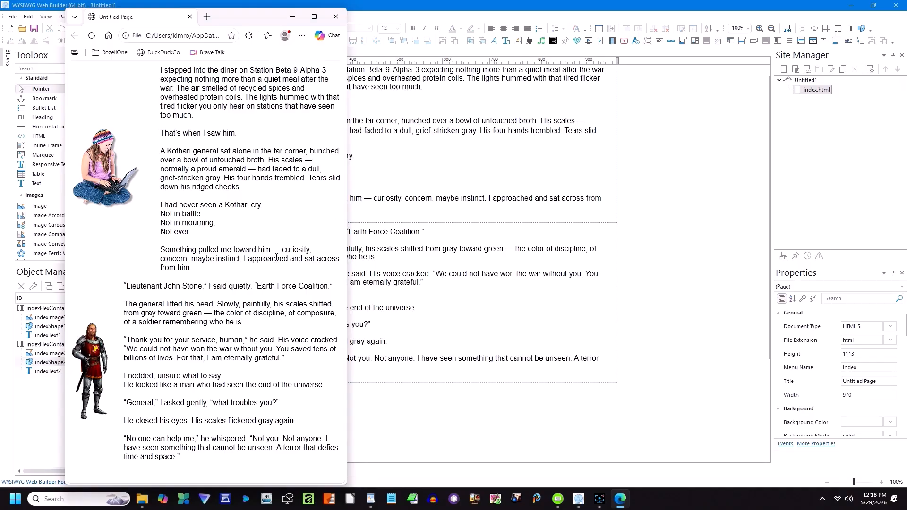
{"action": "left_click_drag", "start_coordinate": [347, 257], "coordinate": [277, 253]}
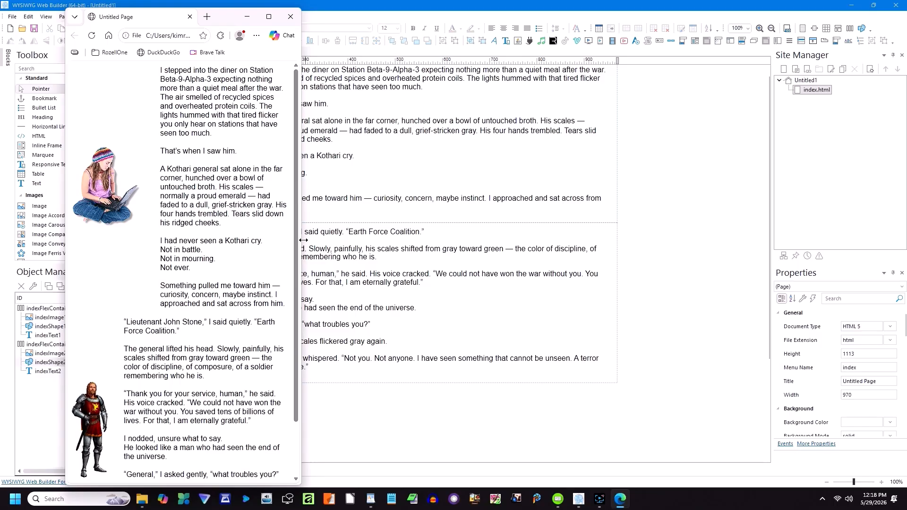
{"action": "left_click_drag", "start_coordinate": [303, 240], "coordinate": [898, 203]}
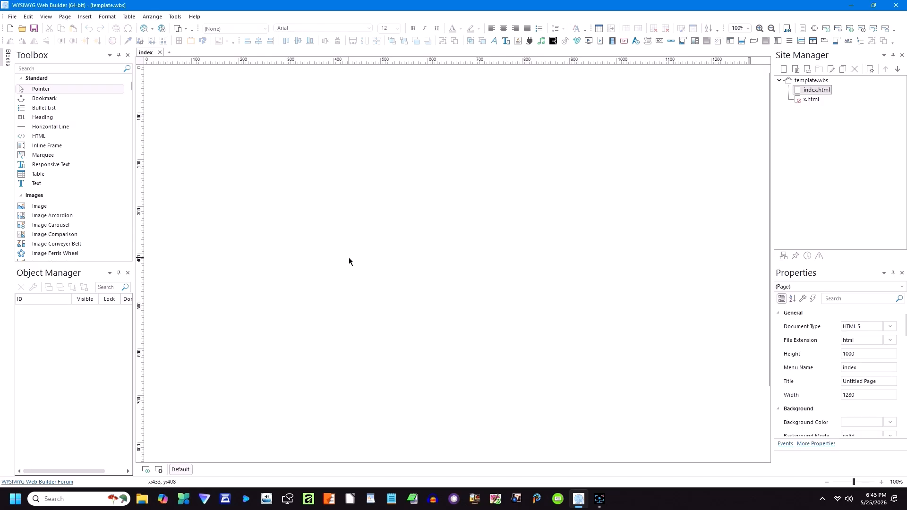
Step: Show the Blocks panel of ready-made layouts beside the empty index page
{"action": "left_click", "coordinate": [46, 17]}
{"action": "mouse_move", "coordinate": [55, 30]}
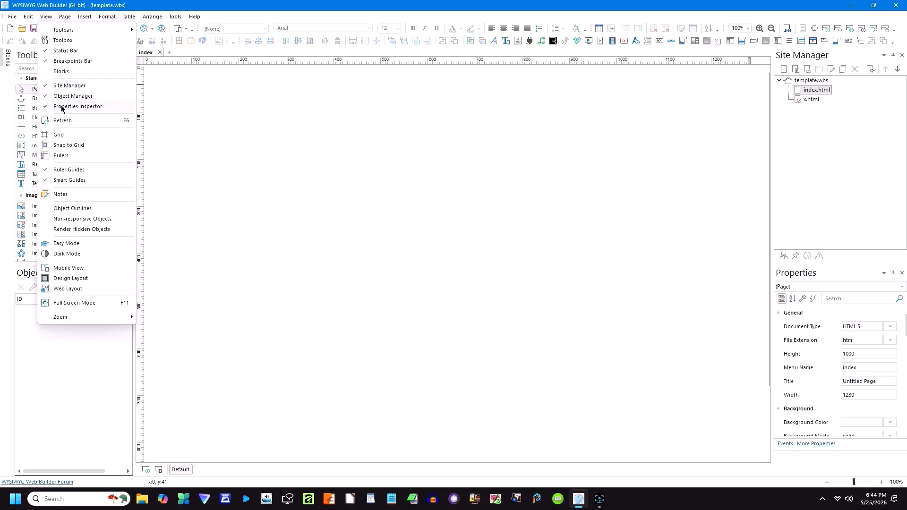
{"action": "left_click", "coordinate": [191, 101]}
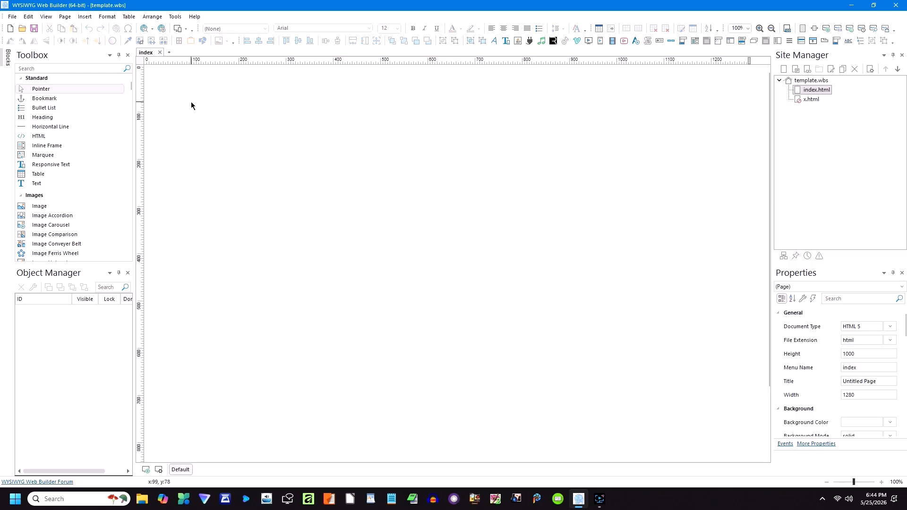
{"action": "left_click", "coordinate": [8, 59]}
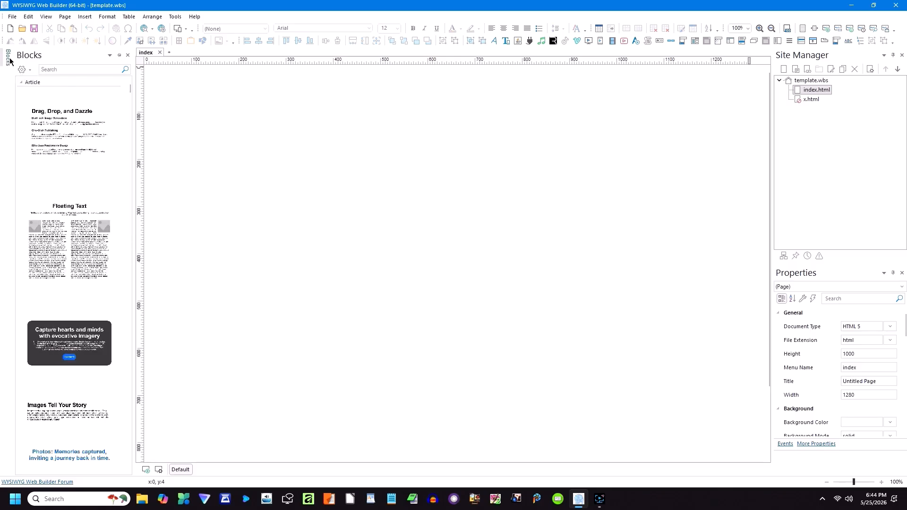
Step: Scroll the Blocks library down to Features - Grid and insert it onto the page
{"action": "left_click", "coordinate": [8, 64]}
{"action": "scroll", "coordinate": [88, 197], "scroll_direction": "down", "scroll_amount": 5}
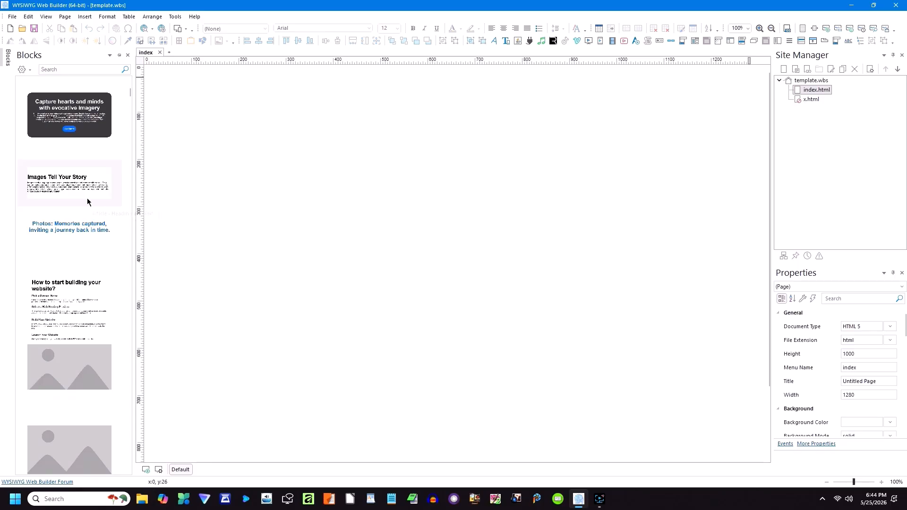
{"action": "scroll", "coordinate": [88, 197], "scroll_direction": "down", "scroll_amount": 5}
{"action": "scroll", "coordinate": [86, 201], "scroll_direction": "down", "scroll_amount": 10}
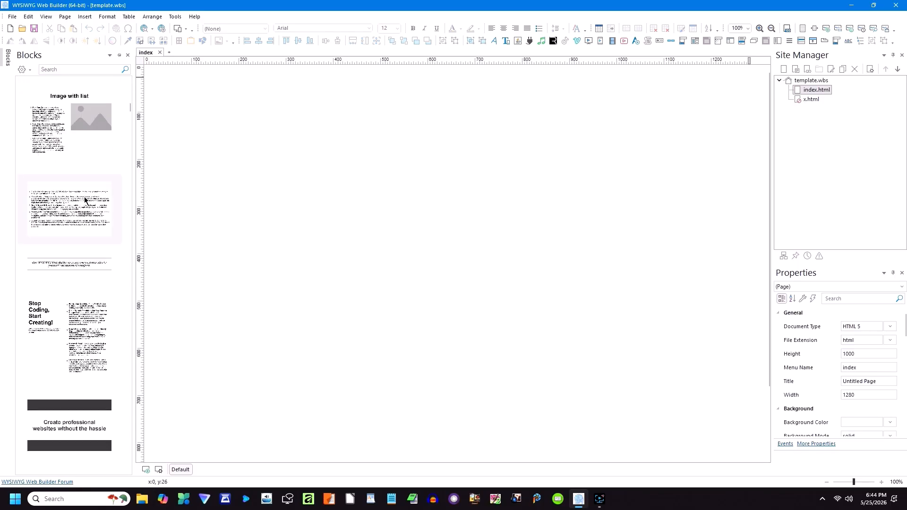
{"action": "scroll", "coordinate": [85, 199], "scroll_direction": "down", "scroll_amount": 5}
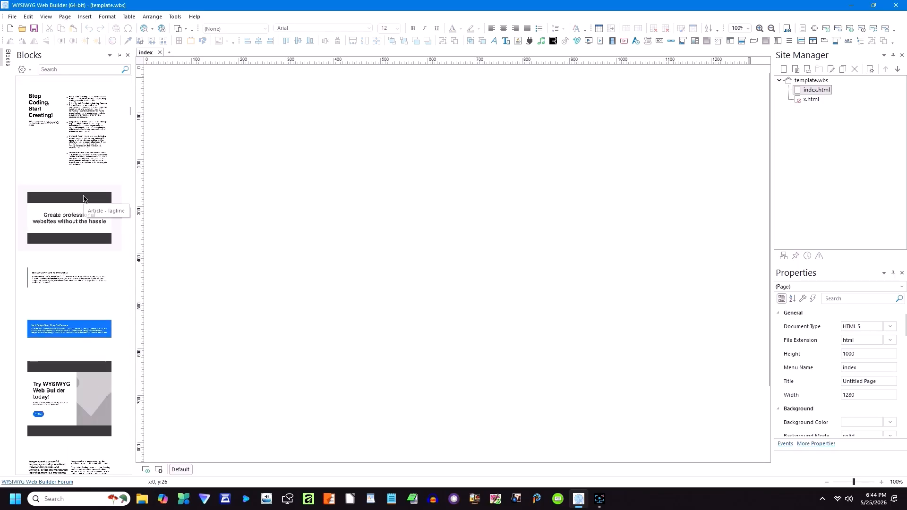
{"action": "scroll", "coordinate": [84, 199], "scroll_direction": "down", "scroll_amount": 5}
{"action": "scroll", "coordinate": [84, 199], "scroll_direction": "down", "scroll_amount": 5}
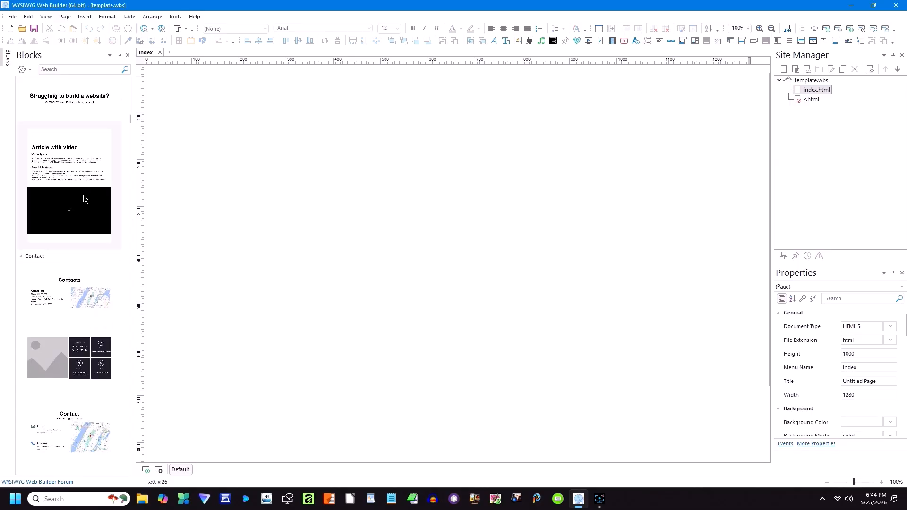
{"action": "scroll", "coordinate": [83, 199], "scroll_direction": "down", "scroll_amount": 10}
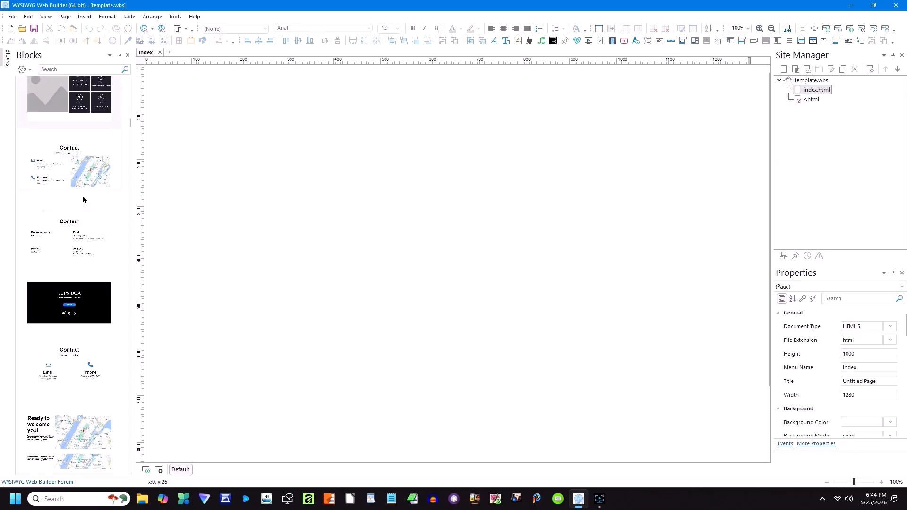
{"action": "scroll", "coordinate": [83, 198], "scroll_direction": "down", "scroll_amount": 8}
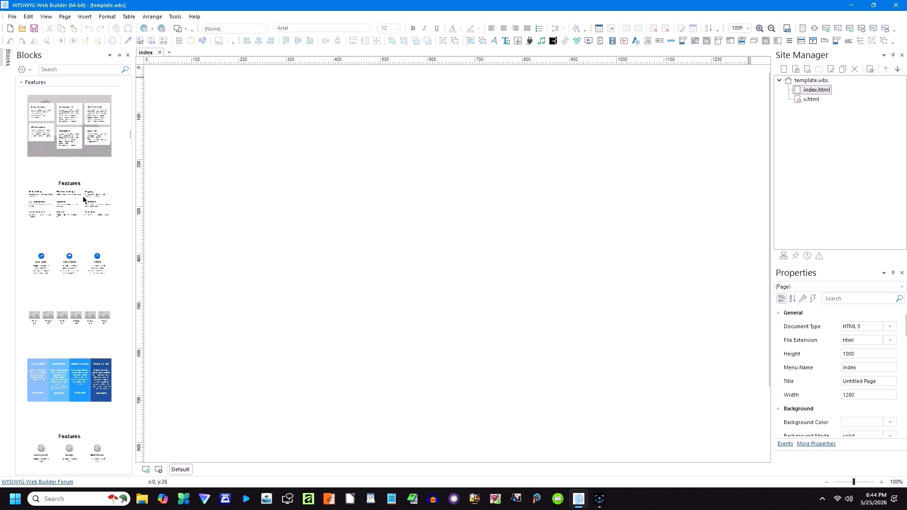
{"action": "scroll", "coordinate": [83, 198], "scroll_direction": "down", "scroll_amount": 3}
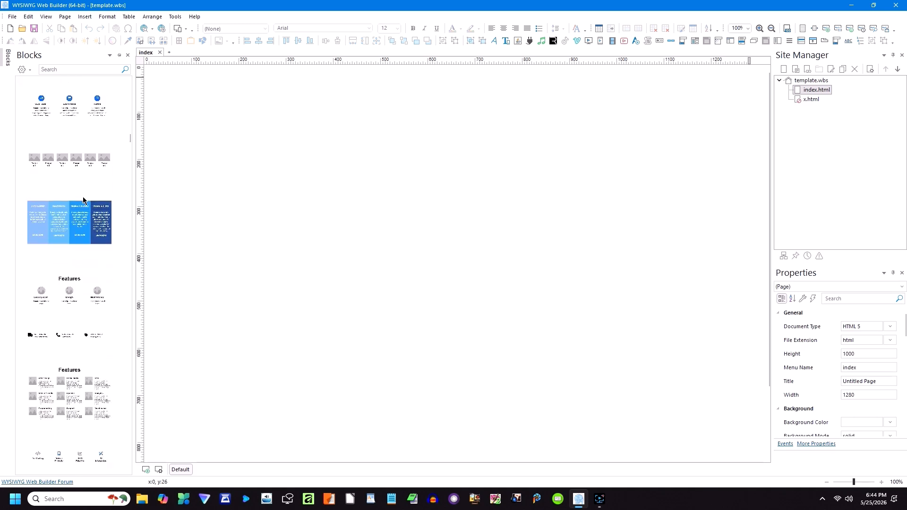
{"action": "scroll", "coordinate": [83, 199], "scroll_direction": "down", "scroll_amount": 4}
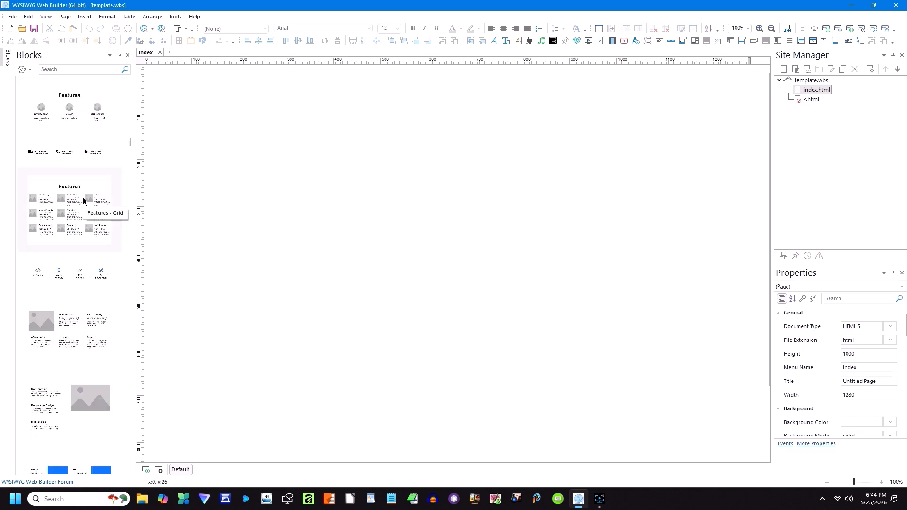
{"action": "double_click", "coordinate": [75, 200]}
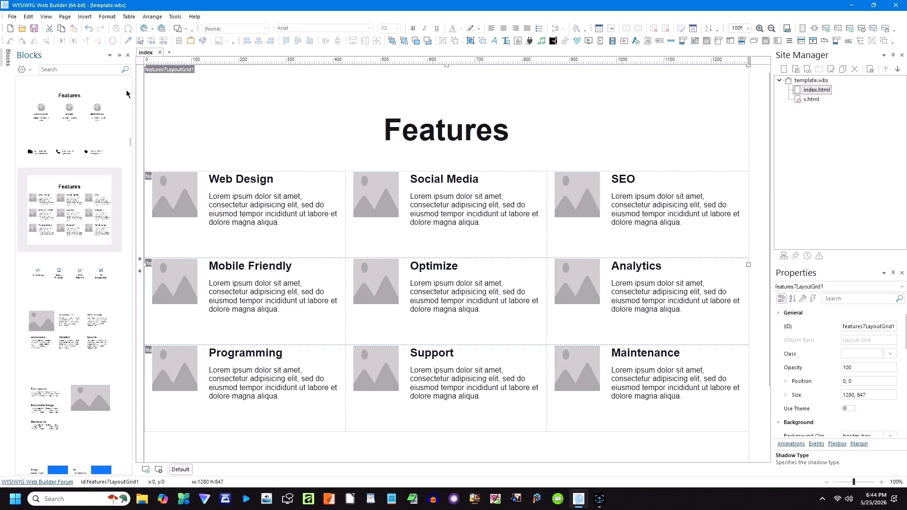
Step: Close the Blocks panel and review the Web Design card's settings, cancelling without changes
{"action": "left_click", "coordinate": [128, 55]}
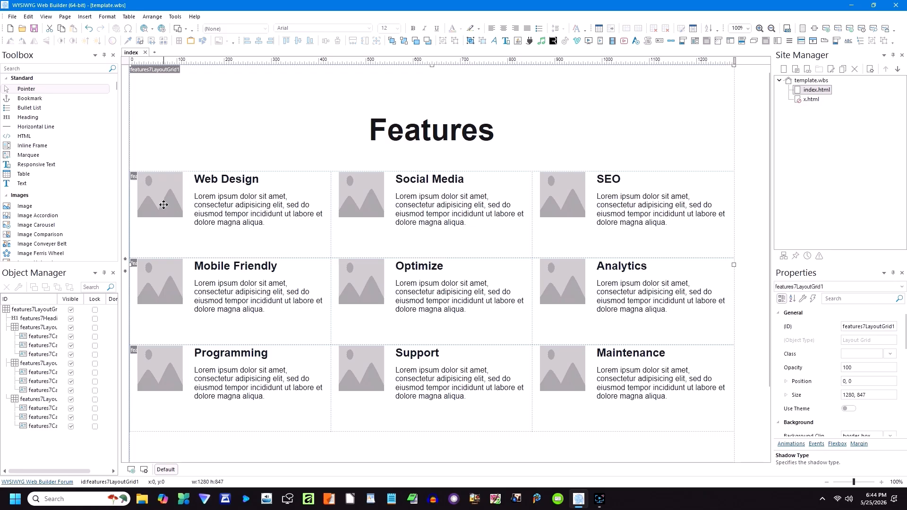
{"action": "double_click", "coordinate": [163, 205]}
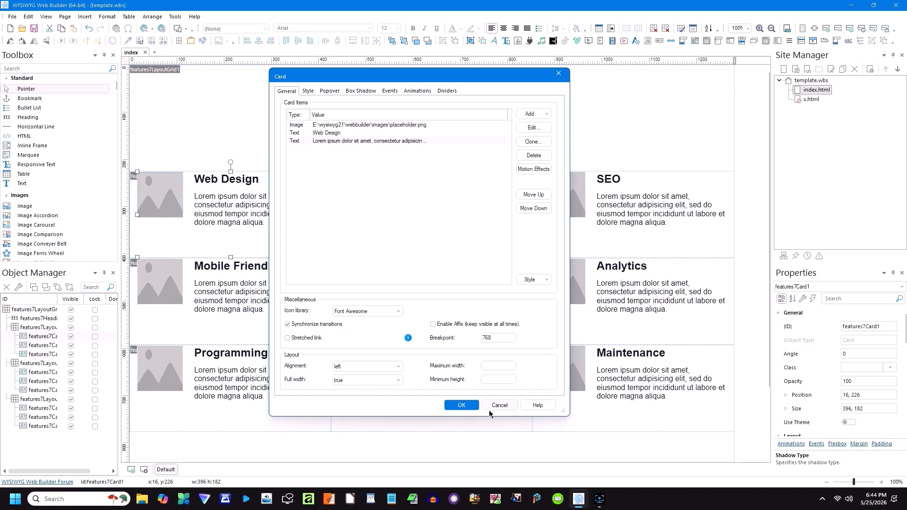
{"action": "left_click", "coordinate": [501, 406]}
{"action": "left_click", "coordinate": [432, 208]}
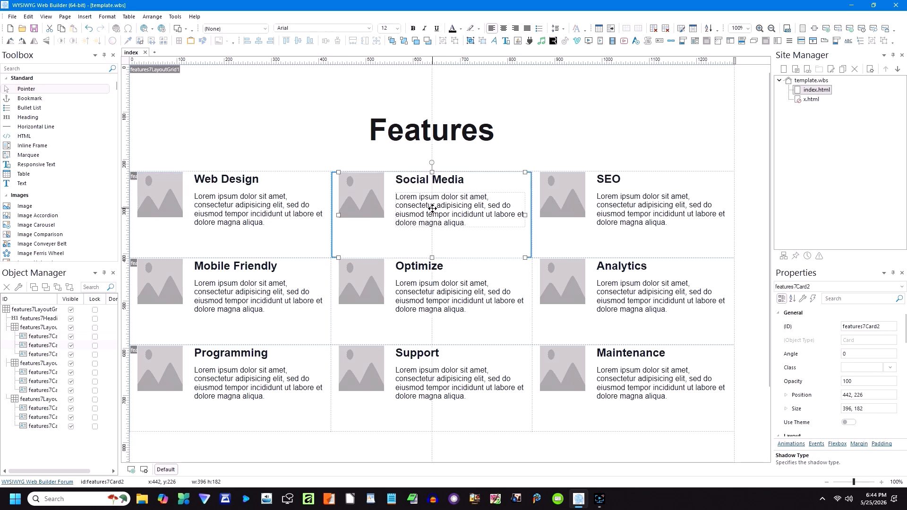
{"action": "double_click", "coordinate": [411, 206]}
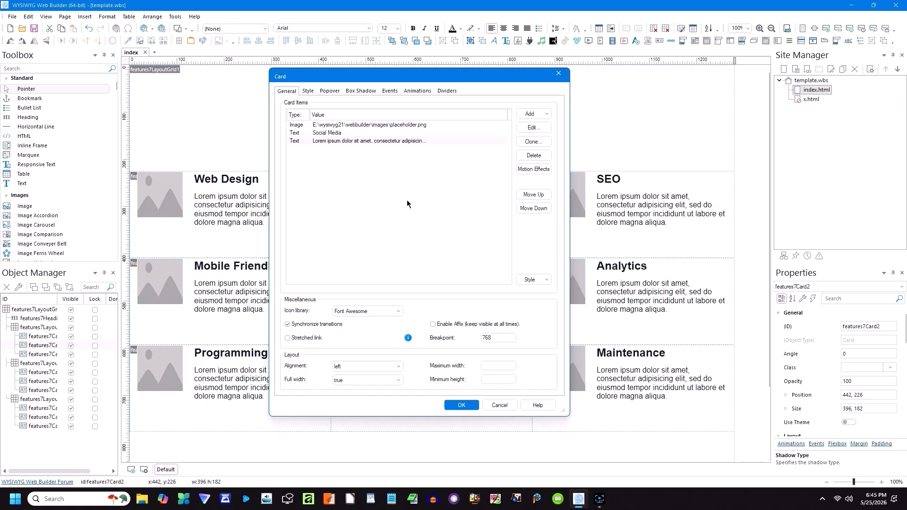
{"action": "left_click", "coordinate": [308, 92]}
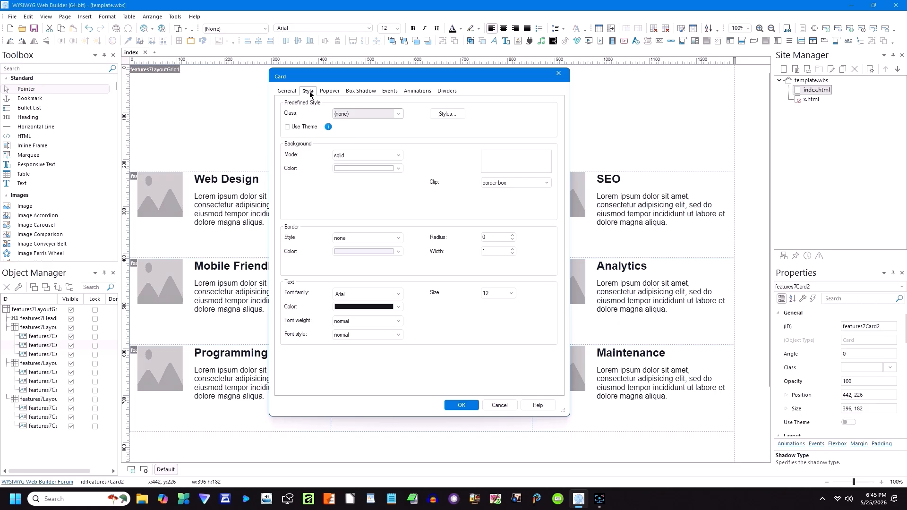
{"action": "left_click", "coordinate": [329, 92]}
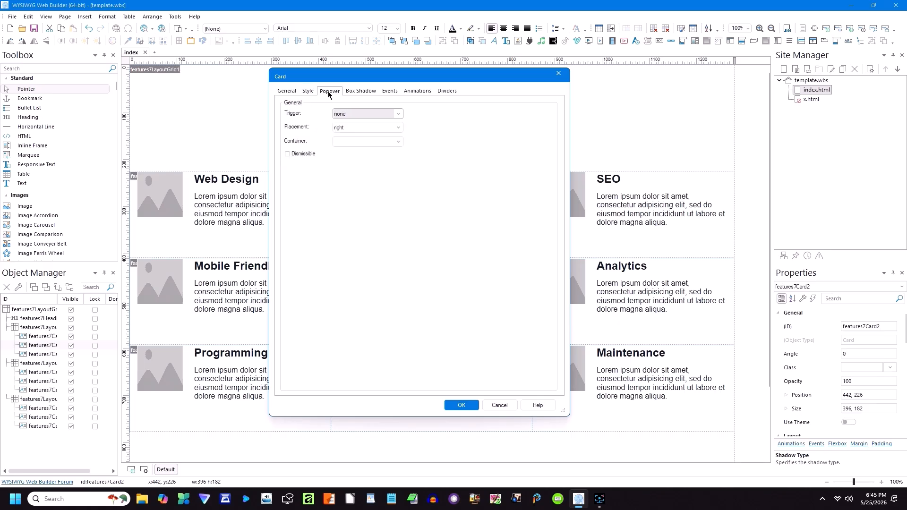
{"action": "left_click", "coordinate": [362, 91]}
{"action": "left_click", "coordinate": [394, 91]}
{"action": "left_click", "coordinate": [415, 91]}
{"action": "left_click", "coordinate": [440, 92]}
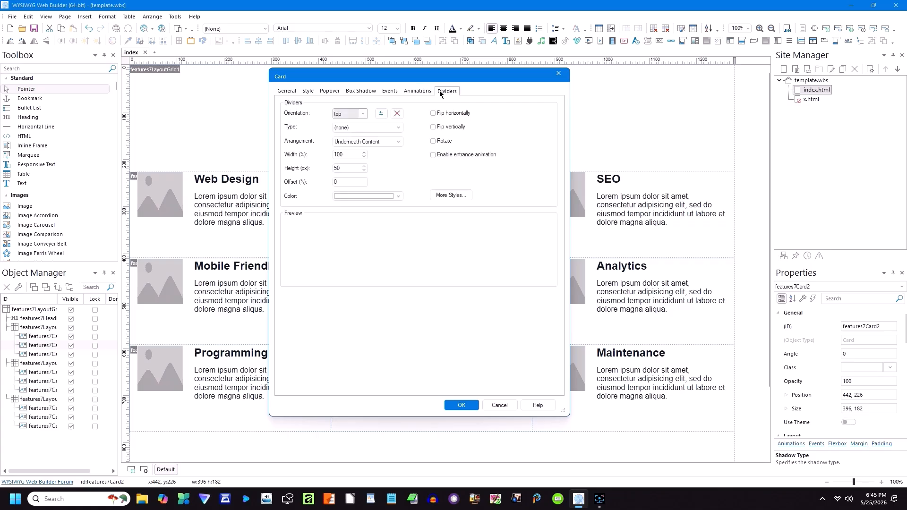
{"action": "left_click", "coordinate": [289, 92]}
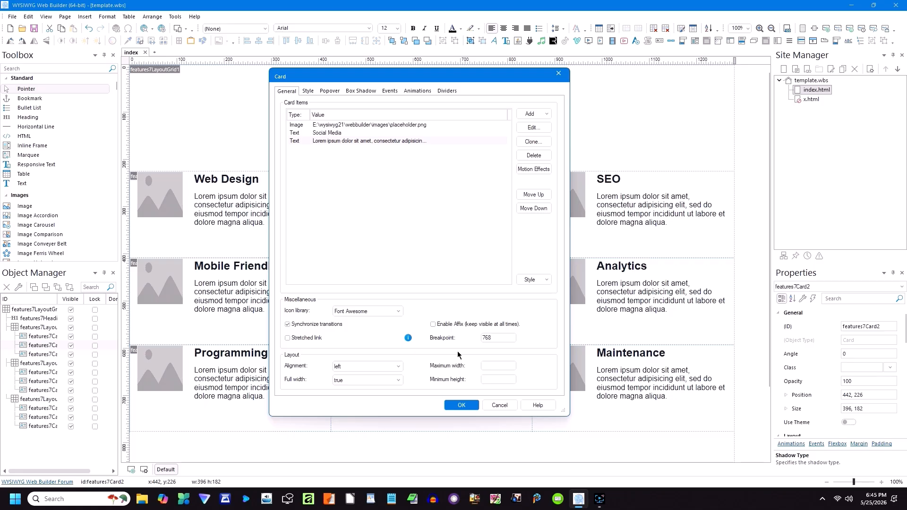
{"action": "left_click", "coordinate": [499, 405]}
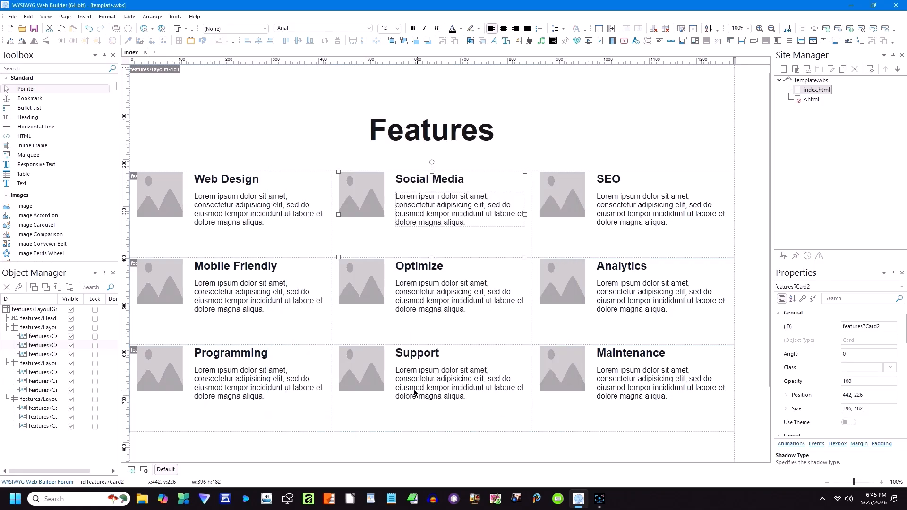
{"action": "left_click", "coordinate": [166, 289]}
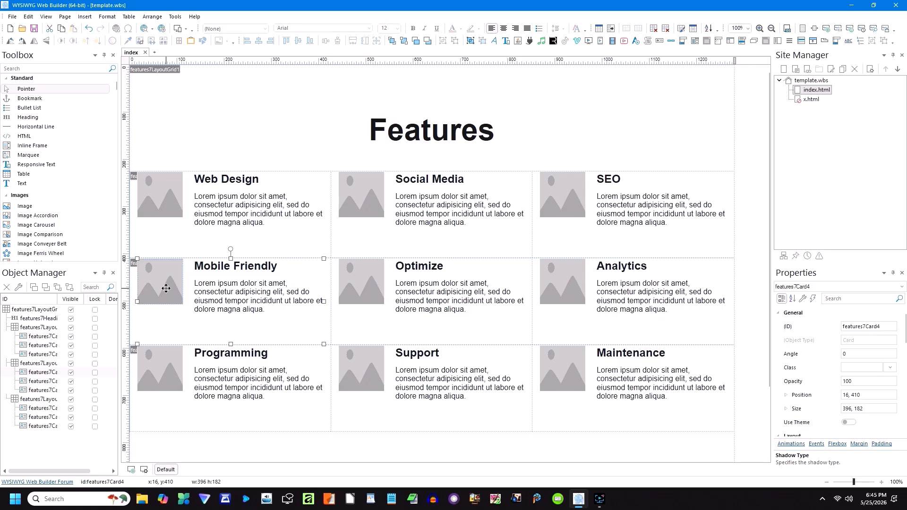
Step: Inspect the Mobile Friendly card's image item, cancel every dialog, and show the Blocks library
{"action": "double_click", "coordinate": [166, 288]}
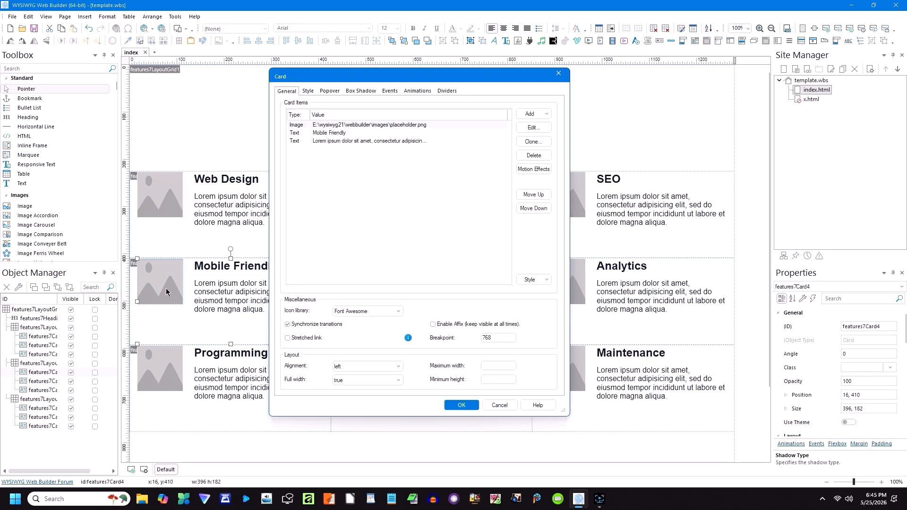
{"action": "double_click", "coordinate": [329, 126]}
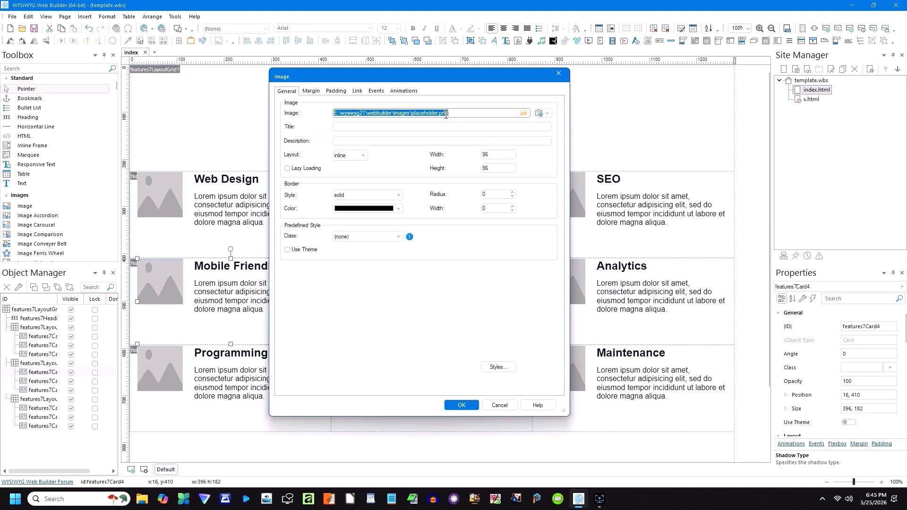
{"action": "left_click", "coordinate": [524, 113]}
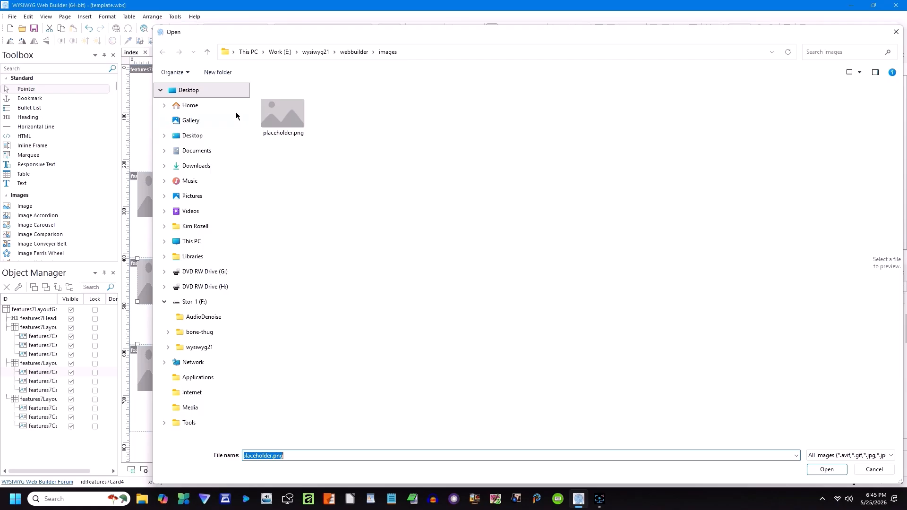
{"action": "left_click", "coordinate": [207, 50]}
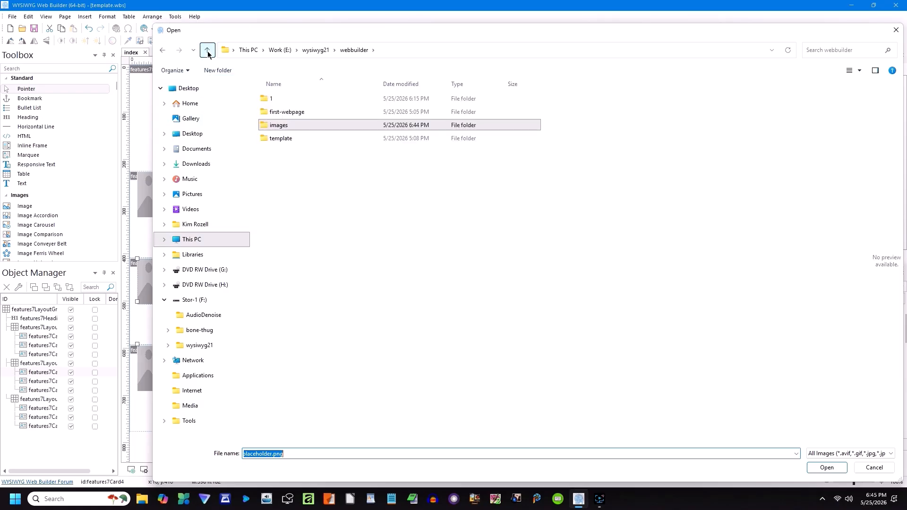
{"action": "left_click", "coordinate": [895, 30]}
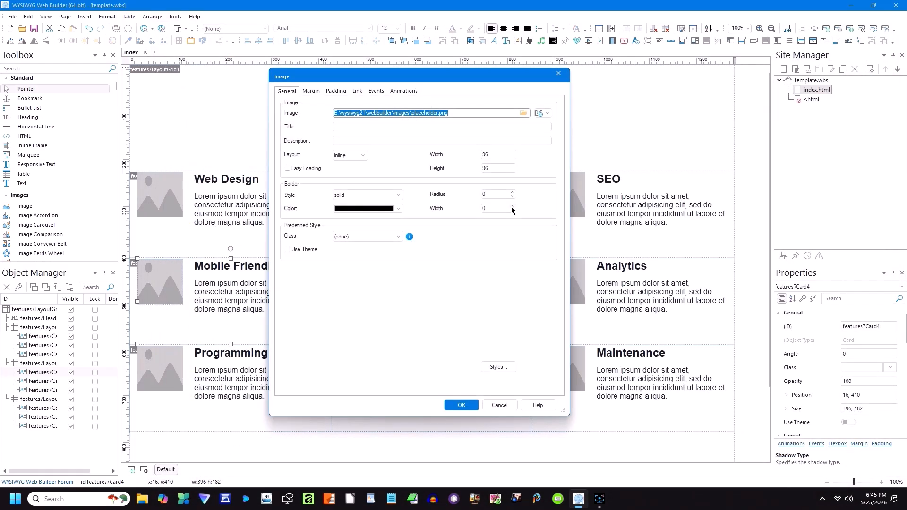
{"action": "left_click", "coordinate": [559, 74]}
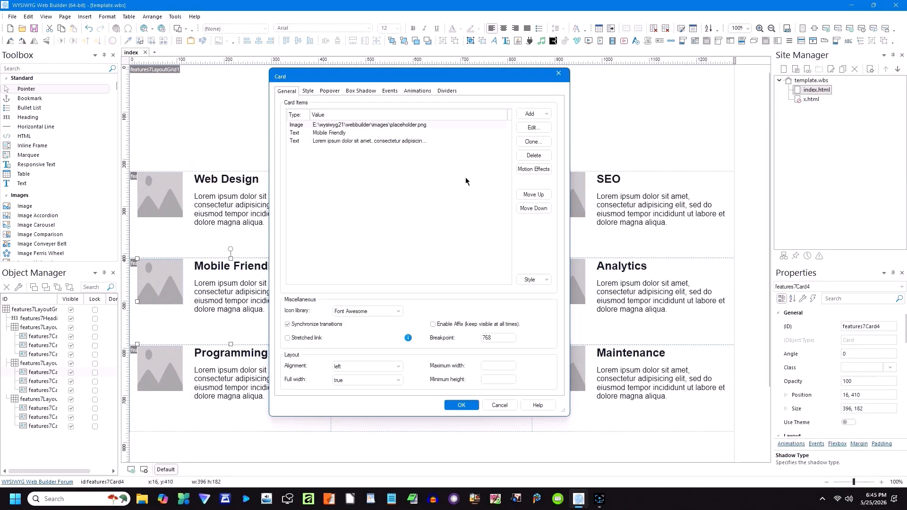
{"action": "left_click", "coordinate": [499, 404]}
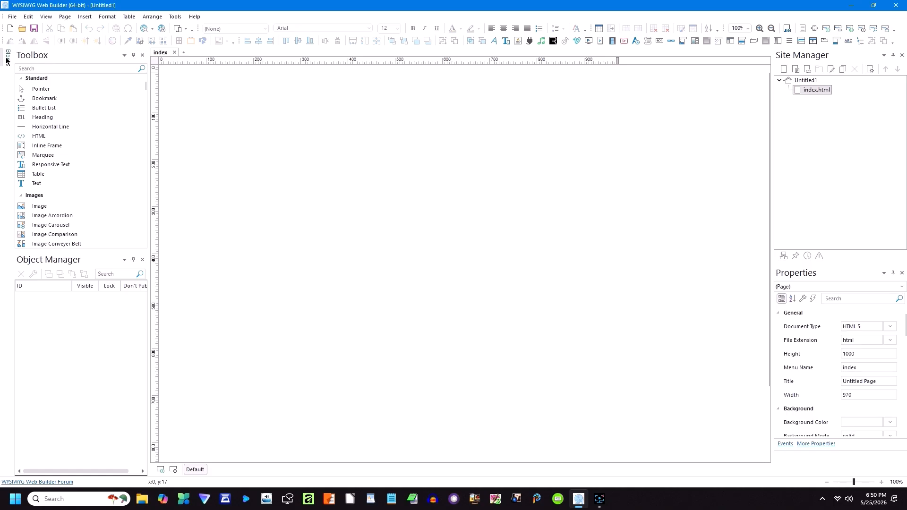
{"action": "left_click", "coordinate": [9, 61]}
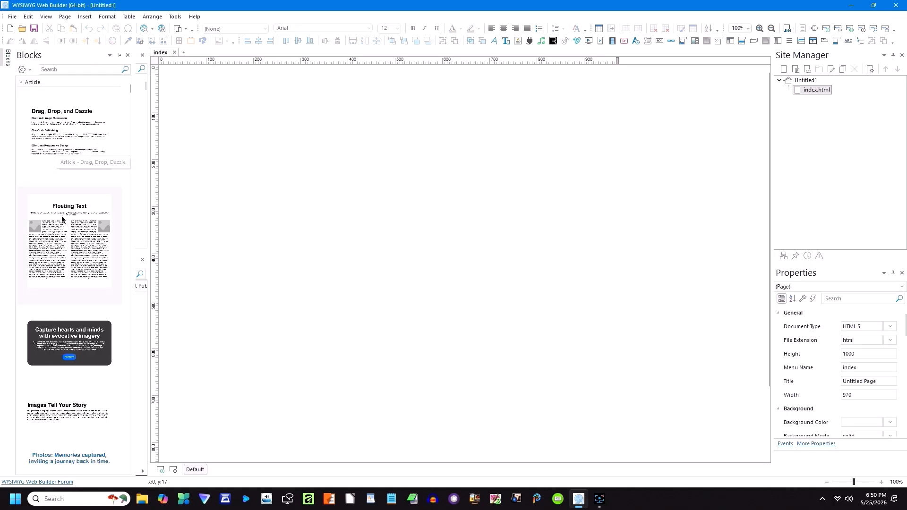
Step: Place the Floating Text block on the page and review its Design heading settings
{"action": "left_click_drag", "start_coordinate": [62, 227], "coordinate": [174, 75]}
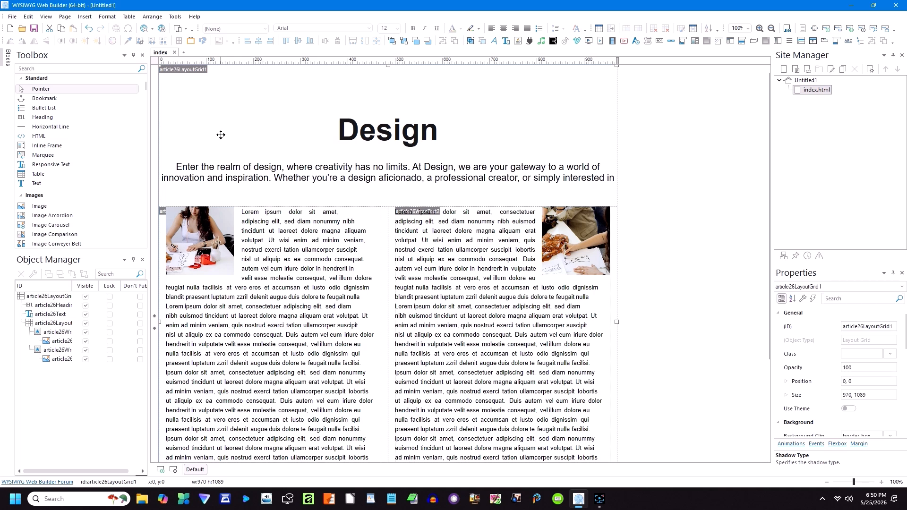
{"action": "double_click", "coordinate": [405, 135]}
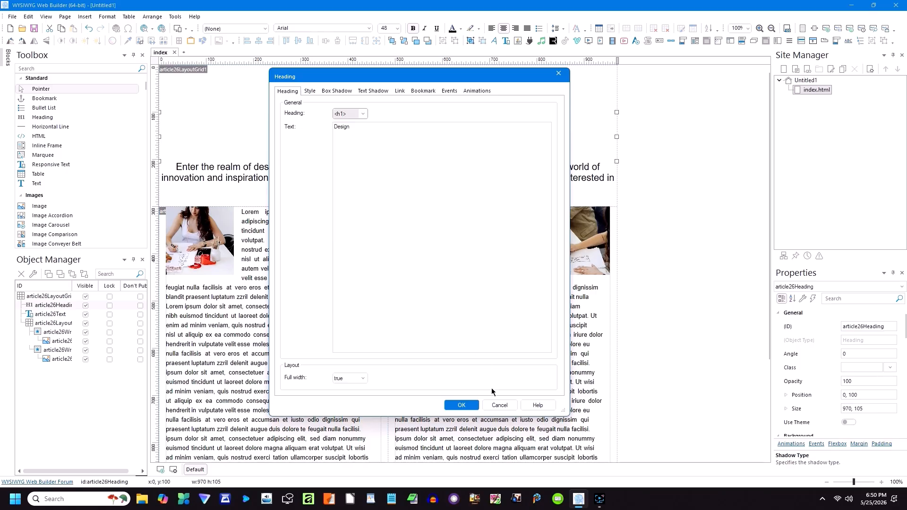
{"action": "left_click", "coordinate": [497, 405]}
Step: Enter the intro paragraph under Design and select its text for editing
{"action": "left_click", "coordinate": [392, 169]}
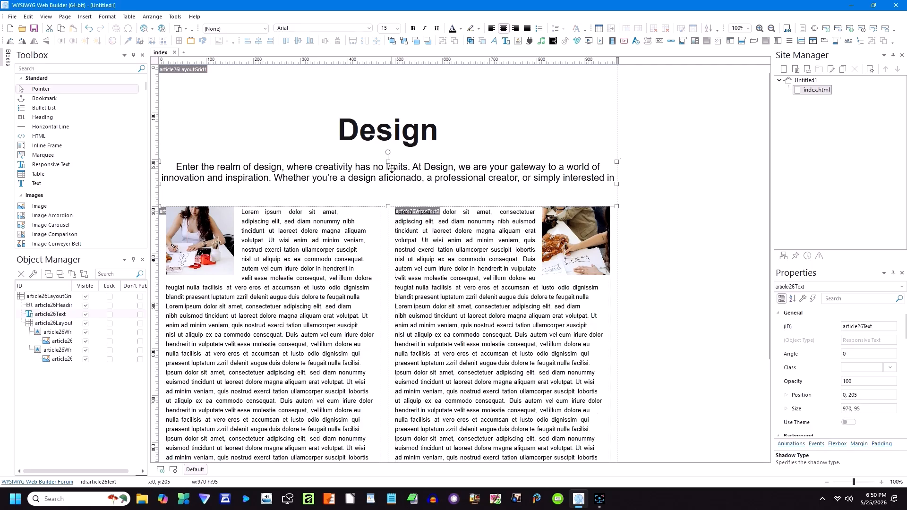
{"action": "double_click", "coordinate": [392, 169]}
{"action": "double_click", "coordinate": [395, 179]}
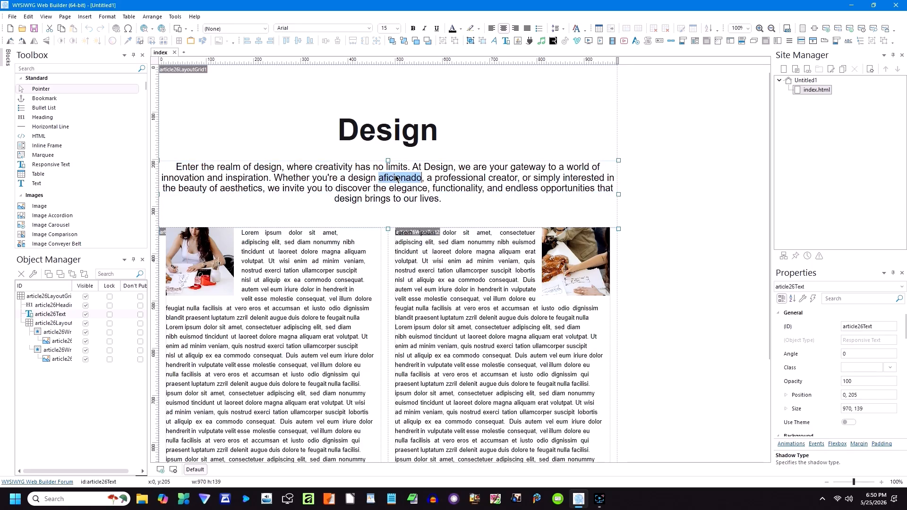
{"action": "left_click", "coordinate": [396, 178]}
{"action": "left_click", "coordinate": [297, 206]}
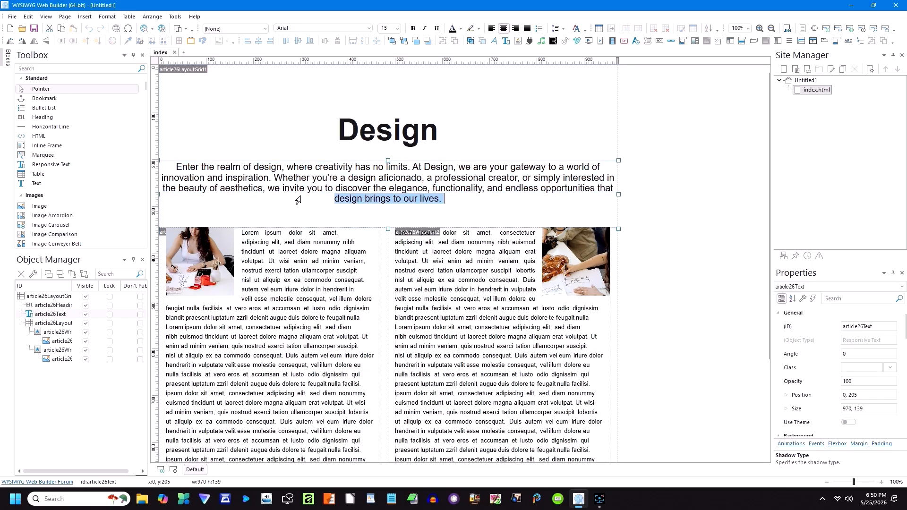
{"action": "left_click_drag", "start_coordinate": [450, 199], "coordinate": [183, 166]}
{"action": "right_click", "coordinate": [367, 184]}
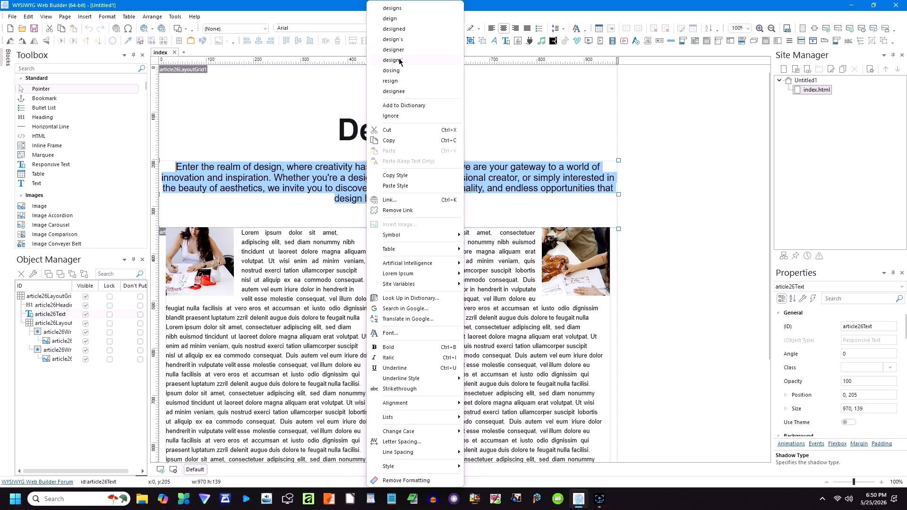
{"action": "left_click", "coordinate": [510, 192]}
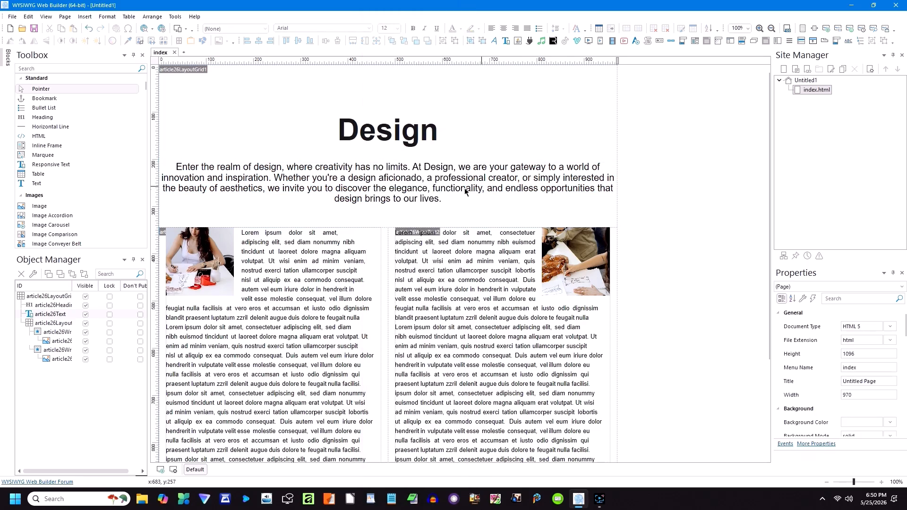
Step: Replace the left column's text and confirm the change
{"action": "double_click", "coordinate": [271, 268]}
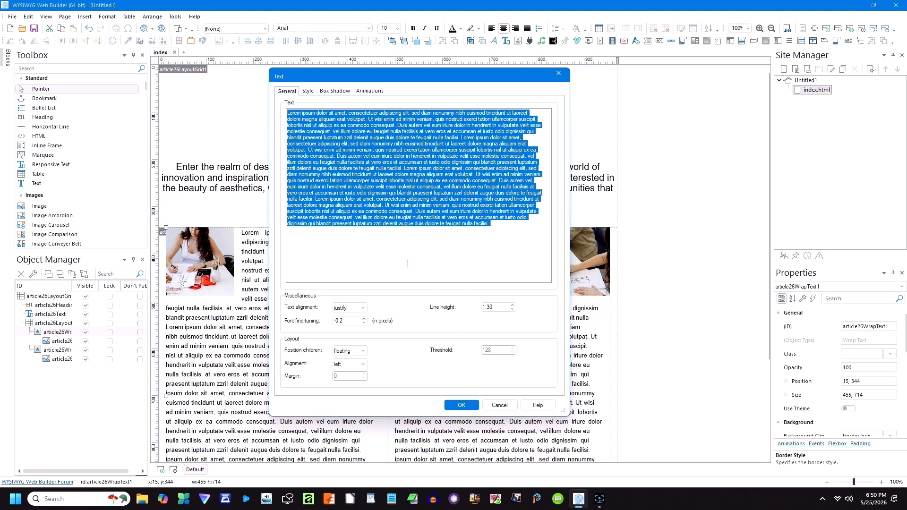
{"action": "type", "text": "\""}
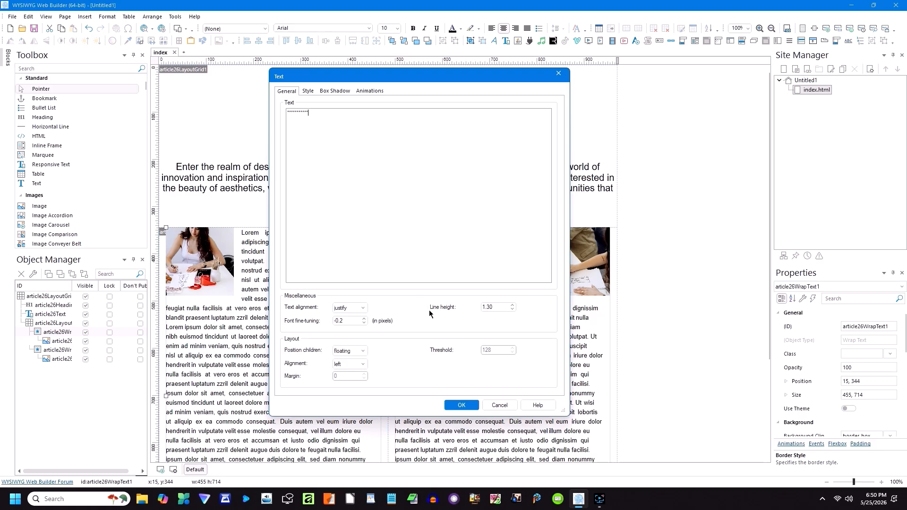
{"action": "left_click", "coordinate": [461, 404]}
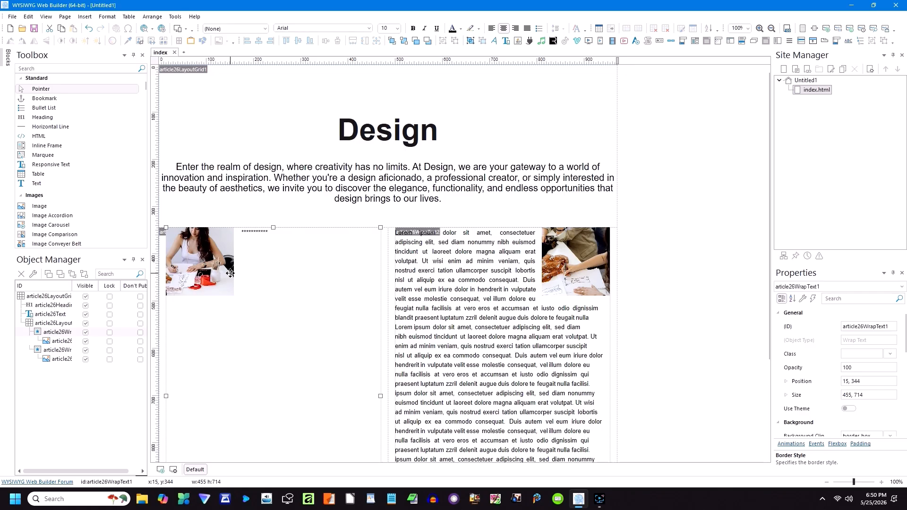
Step: Swap the left photo for the Graphic Design poster image pexels-photo-3747279
{"action": "left_click", "coordinate": [216, 274]}
{"action": "double_click", "coordinate": [215, 275]}
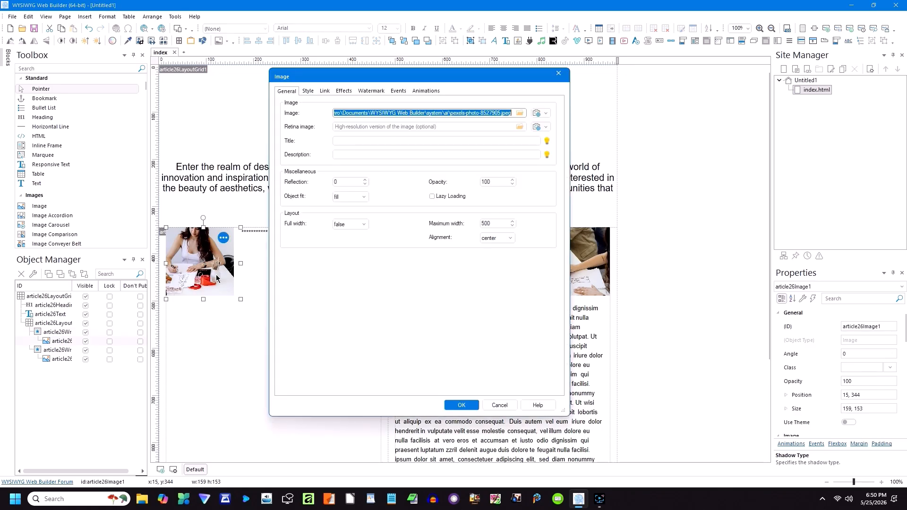
{"action": "left_click", "coordinate": [520, 114]}
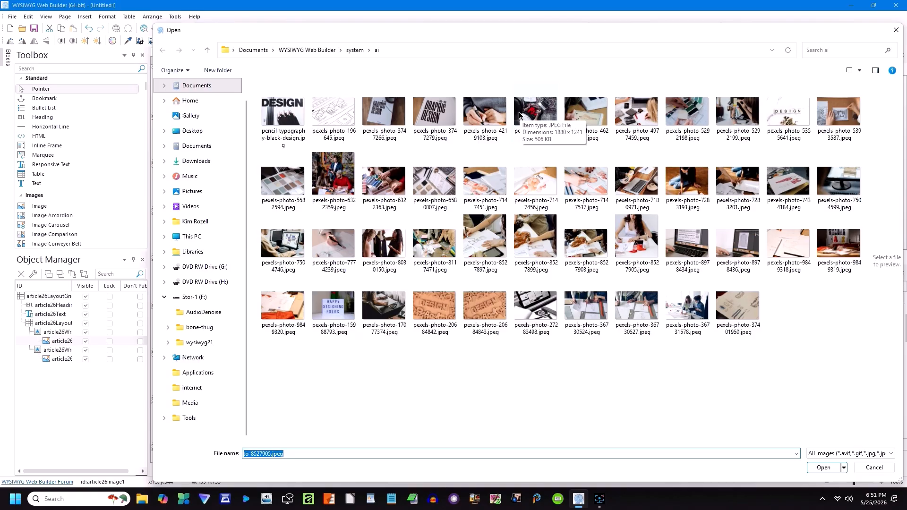
{"action": "double_click", "coordinate": [443, 117]}
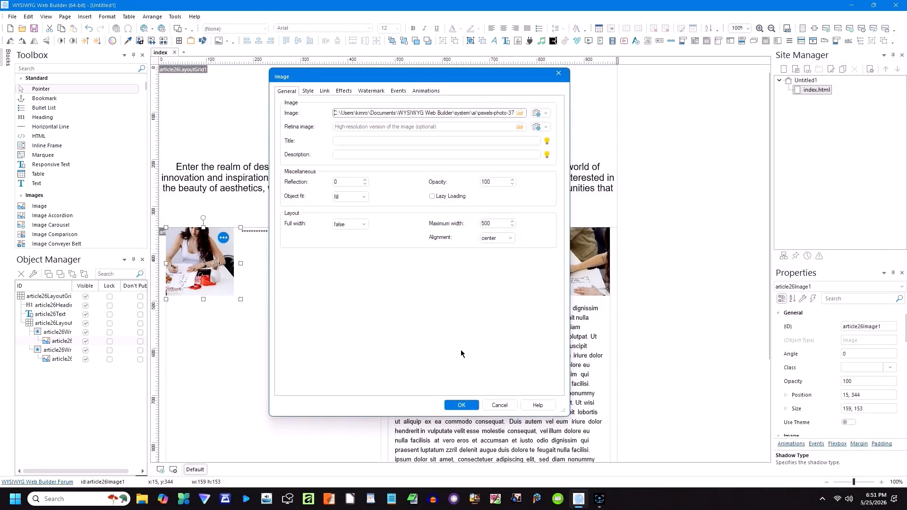
{"action": "left_click", "coordinate": [460, 405]}
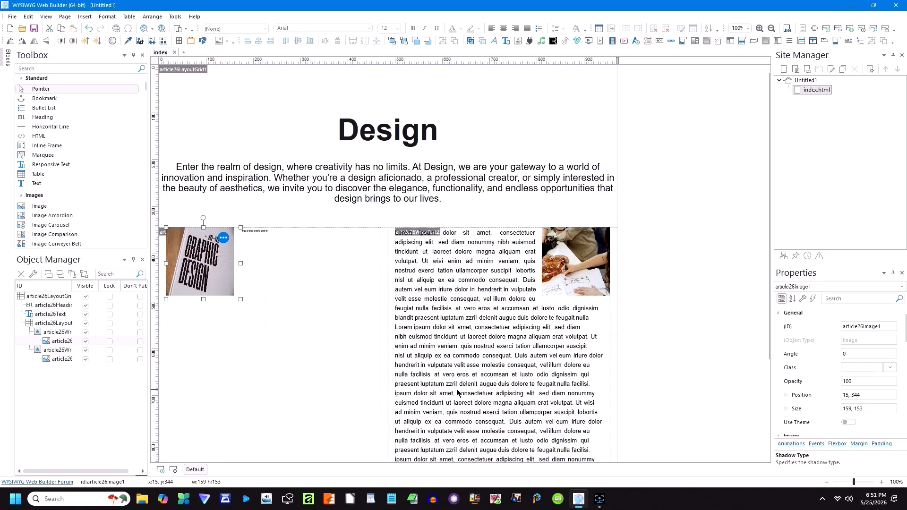
Step: Replace the column wrap text with asterisk placeholder text
{"action": "double_click", "coordinate": [427, 267]}
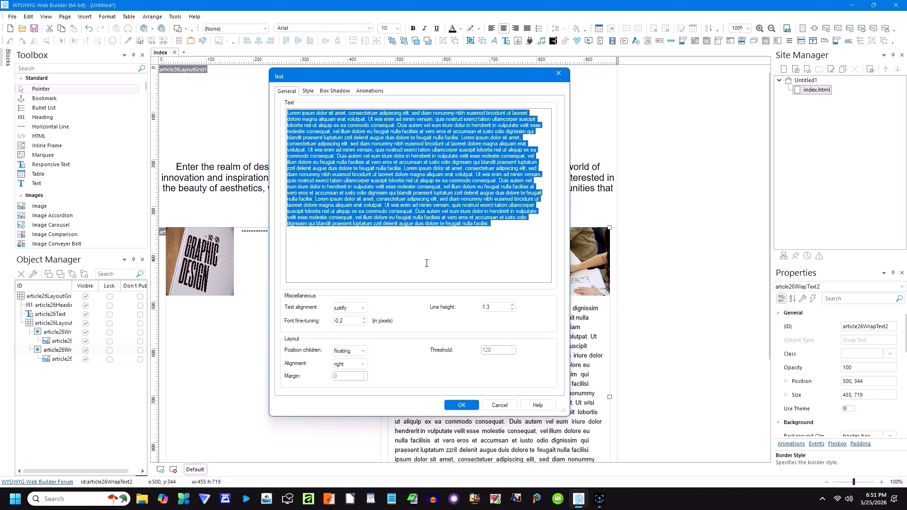
{"action": "type", "text": "\""}
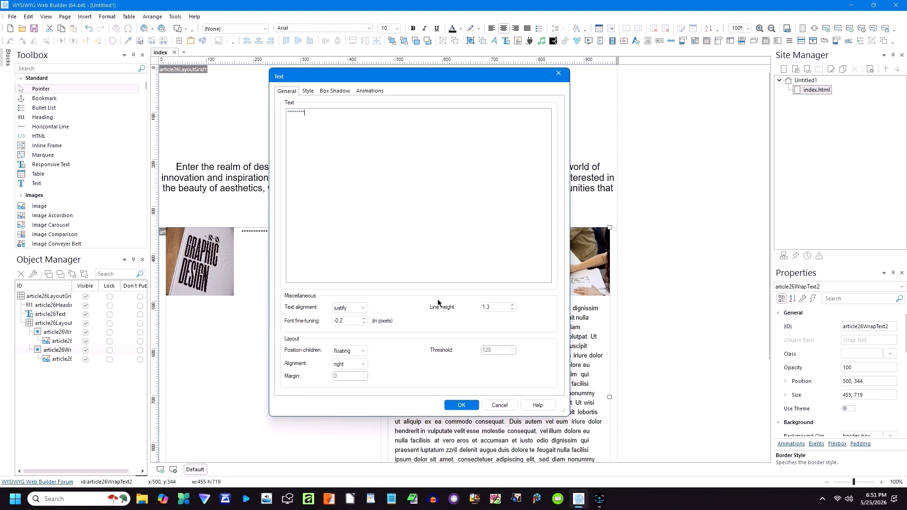
{"action": "left_click", "coordinate": [455, 405]}
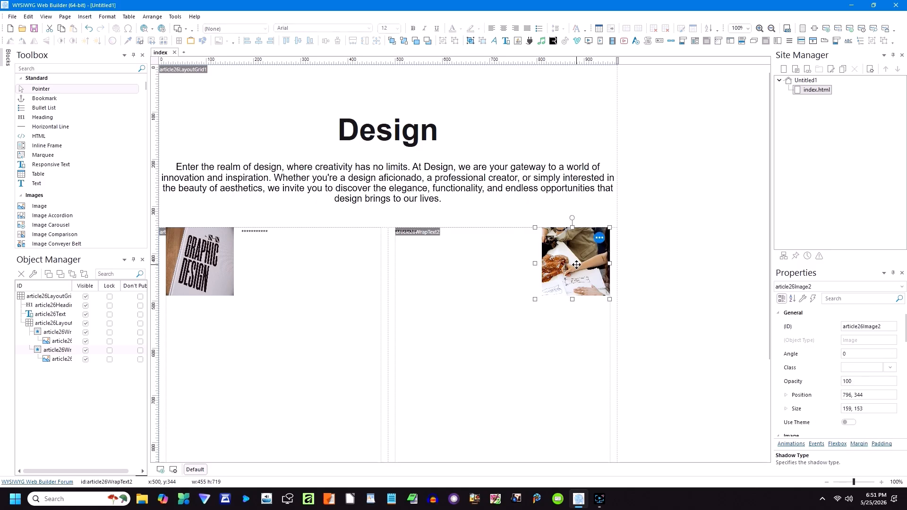
Step: Swap the right-hand photo for the Happy Designing Folks picture
{"action": "double_click", "coordinate": [576, 265]}
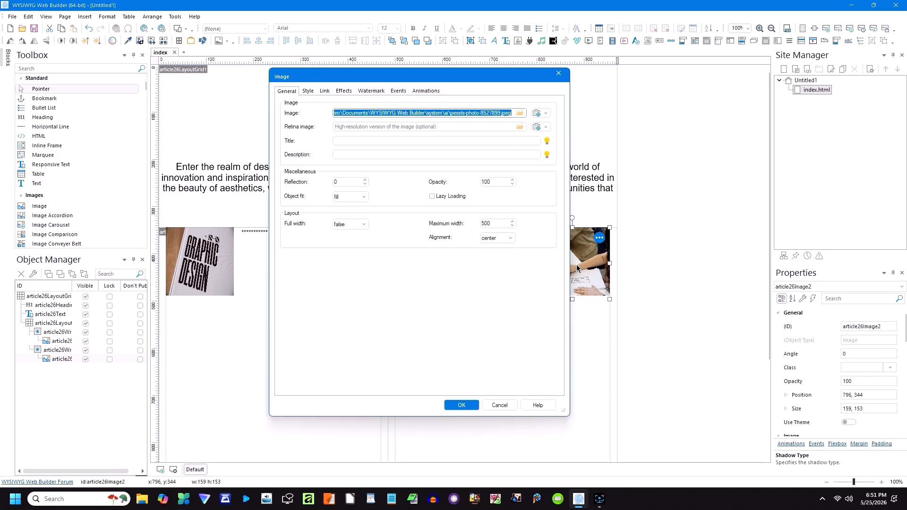
{"action": "left_click", "coordinate": [520, 114]}
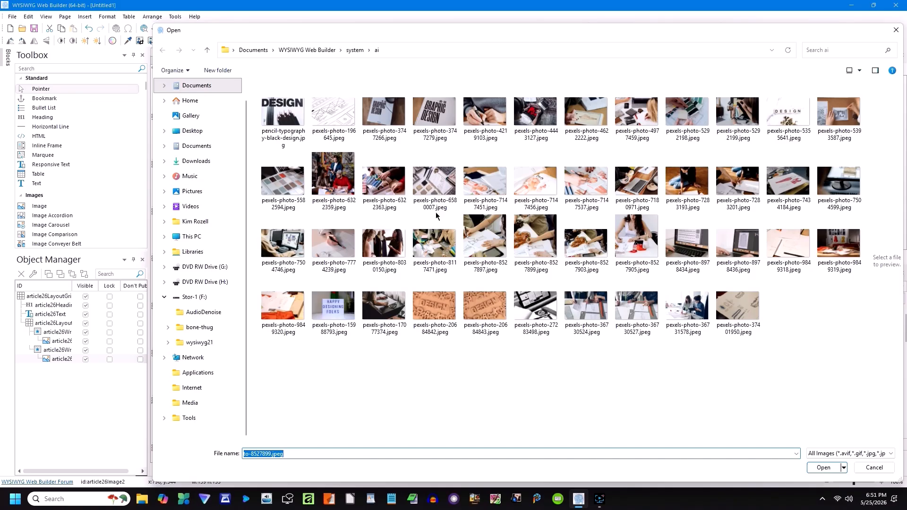
{"action": "double_click", "coordinate": [338, 313]}
{"action": "left_click", "coordinate": [461, 406]}
{"action": "left_click", "coordinate": [448, 303]}
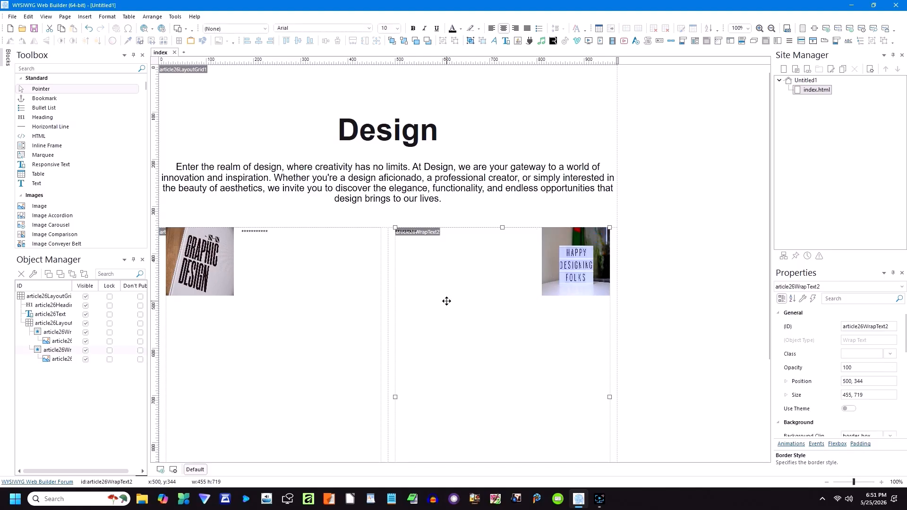
{"action": "scroll", "coordinate": [440, 299], "scroll_direction": "down", "scroll_amount": 3}
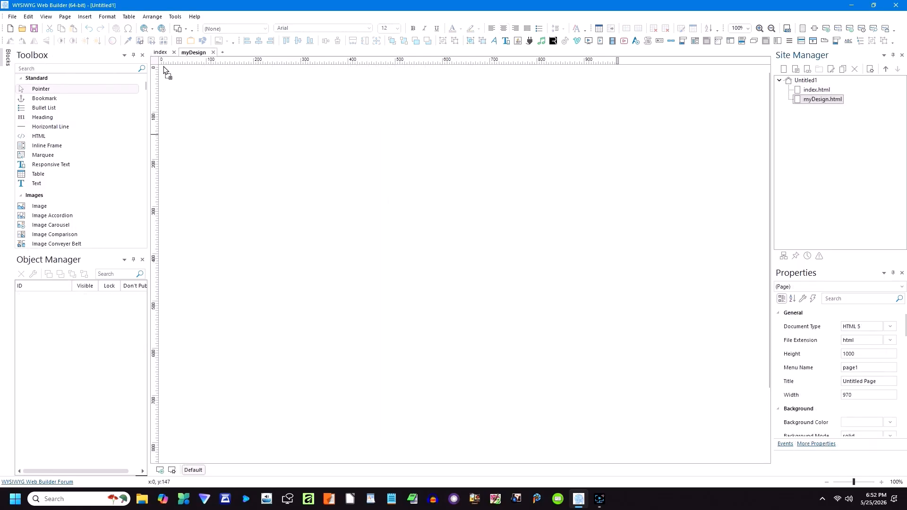
Step: Paste the Design layout grid onto myDesign and review its Layout Grid settings unchanged
{"action": "key", "text": "ctrl+v"}
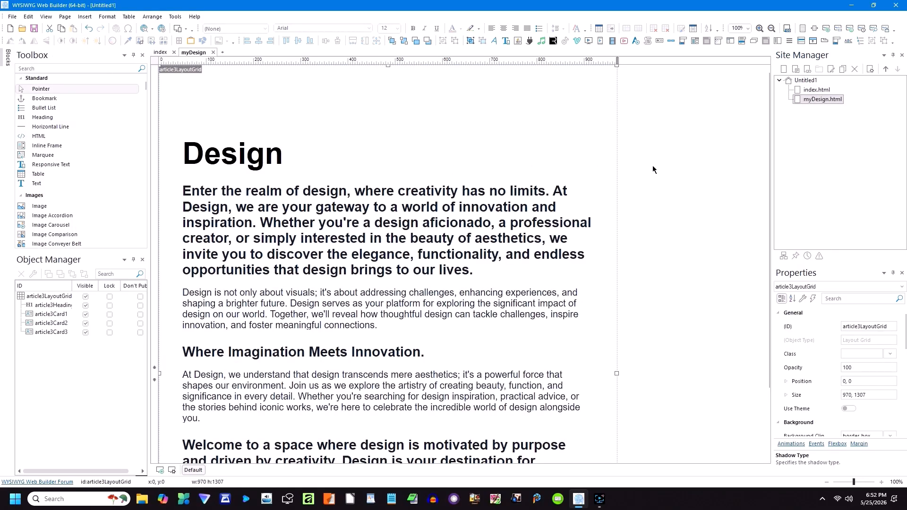
{"action": "left_click", "coordinate": [652, 170]}
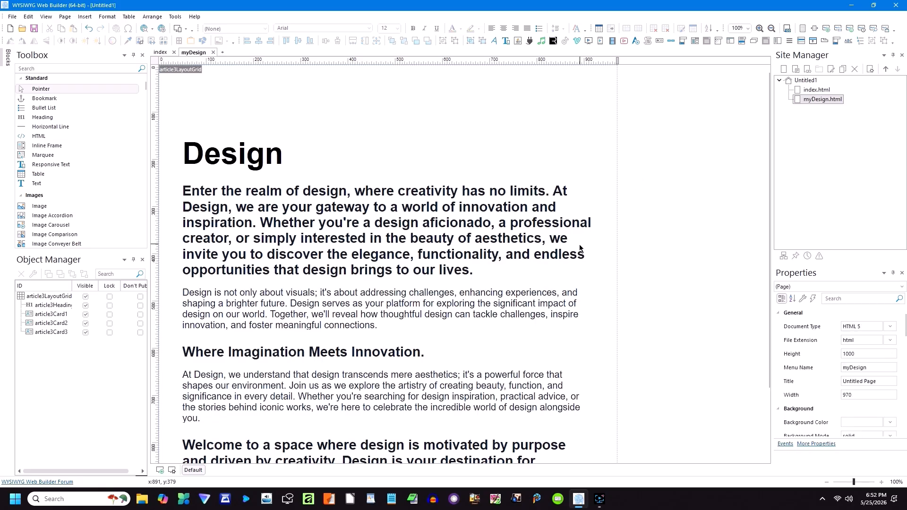
{"action": "double_click", "coordinate": [452, 96]}
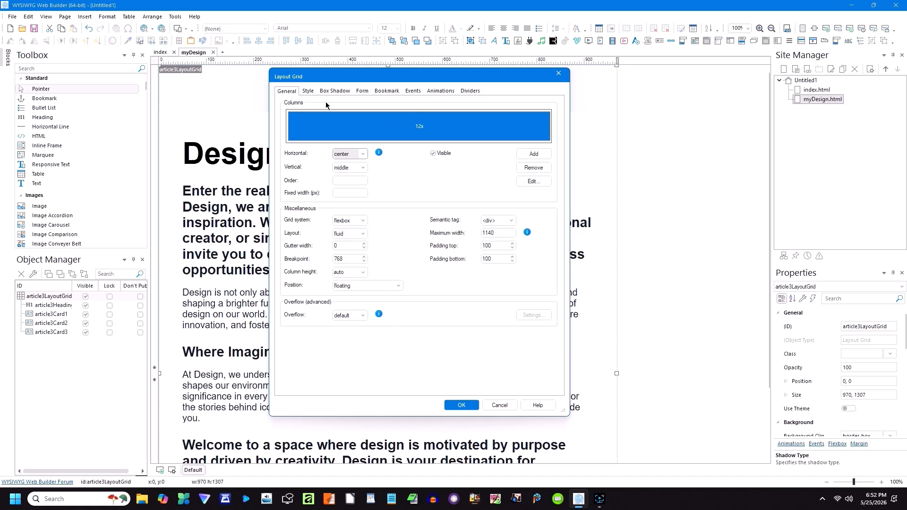
{"action": "left_click", "coordinate": [499, 405]}
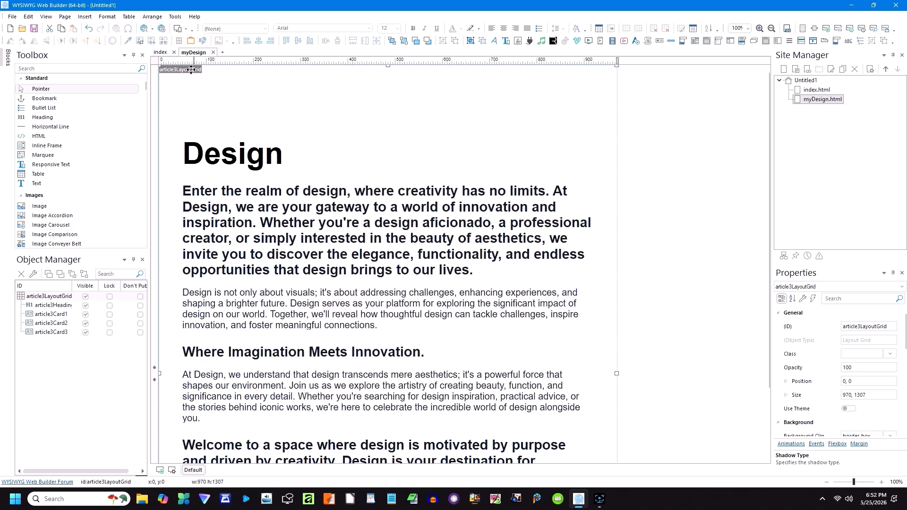
{"action": "left_click", "coordinate": [152, 30]}
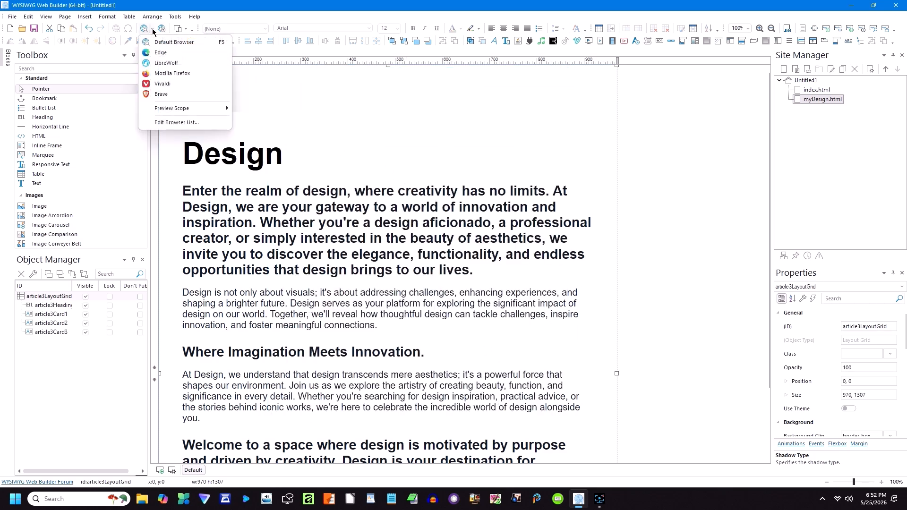
Step: Preview the myDesign page in Microsoft Edge, scroll through it, then close Edge
{"action": "left_click", "coordinate": [160, 53]}
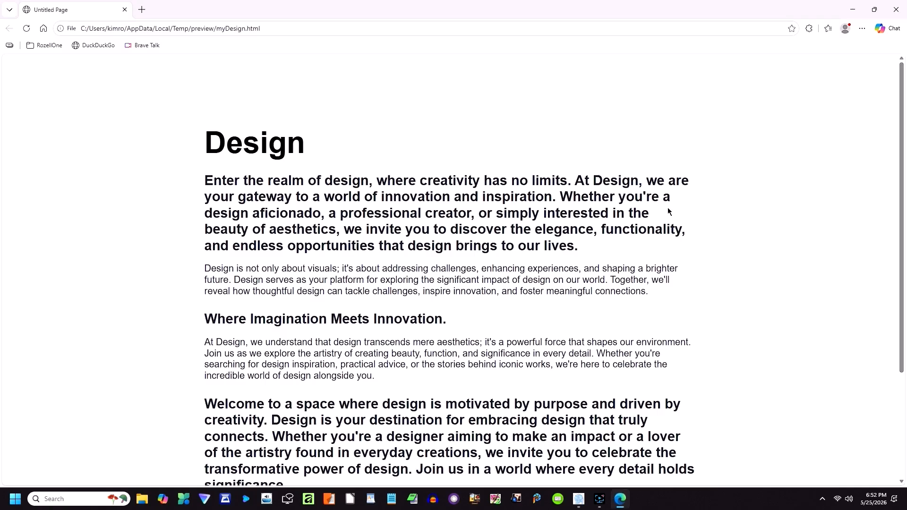
{"action": "scroll", "coordinate": [784, 219], "scroll_direction": "down", "scroll_amount": 3}
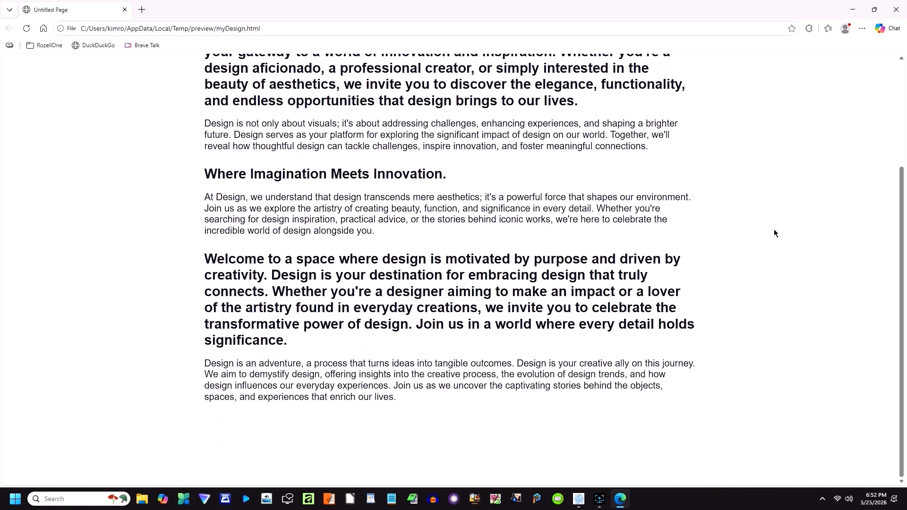
{"action": "scroll", "coordinate": [773, 232], "scroll_direction": "up", "scroll_amount": 3}
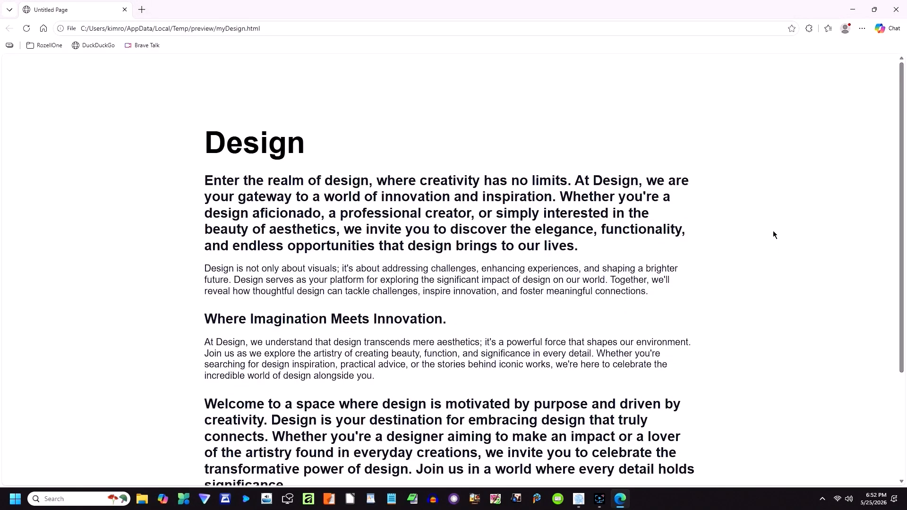
{"action": "left_click", "coordinate": [124, 9]}
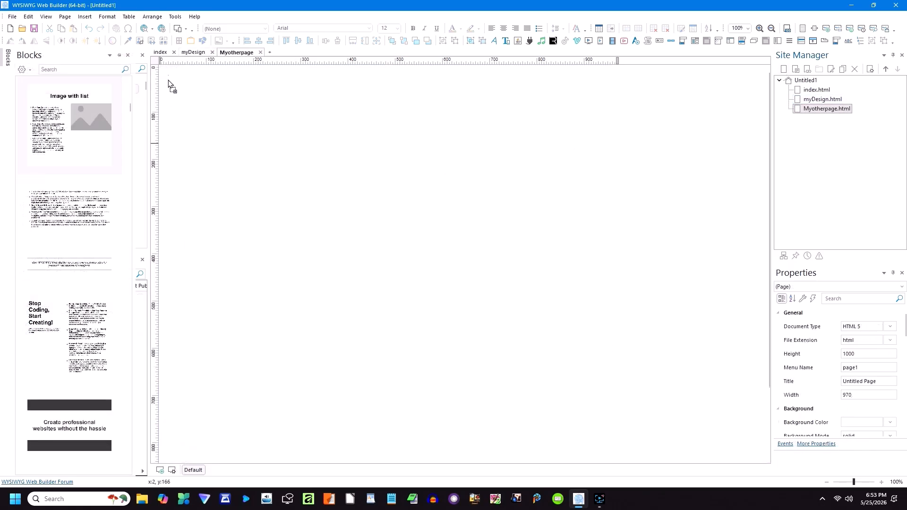
Step: Add the Design list-and-photo block and overwrite the three list items with asterisks
{"action": "left_click_drag", "start_coordinate": [170, 85], "coordinate": [169, 84]}
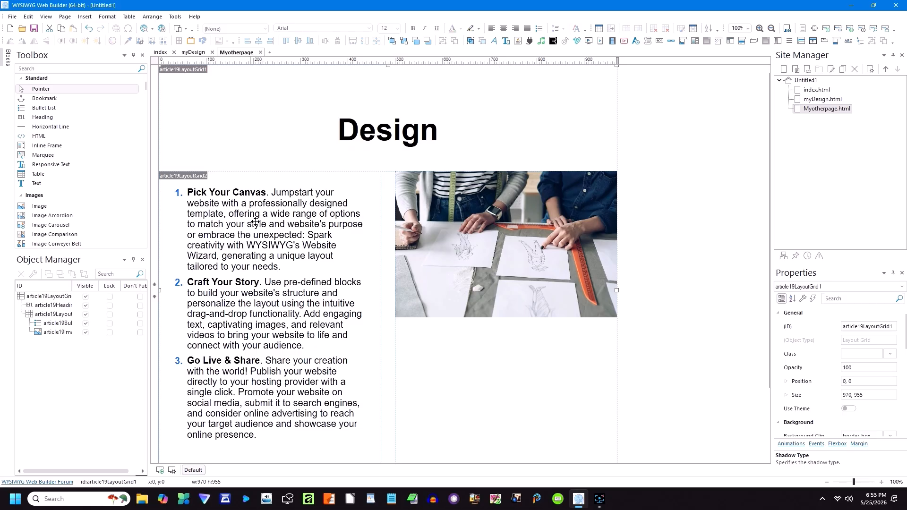
{"action": "triple_click", "coordinate": [297, 227]}
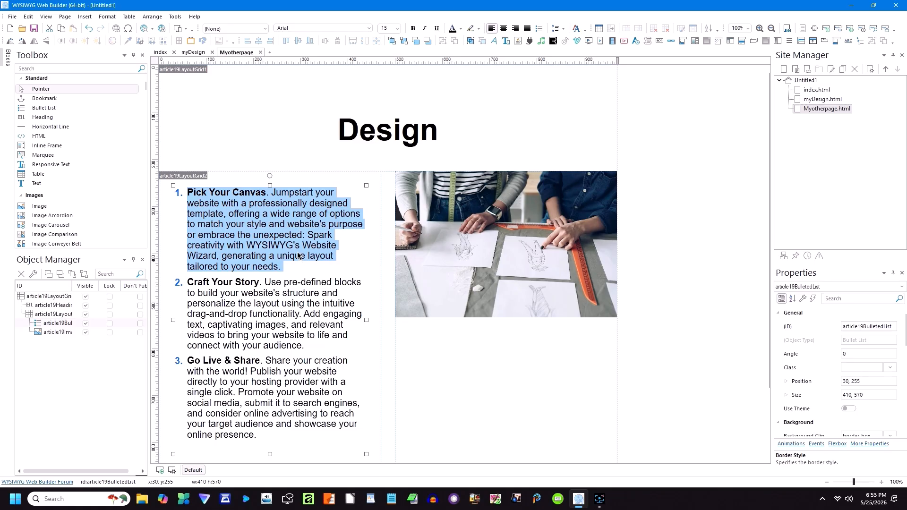
{"action": "type", "text": "*****"}
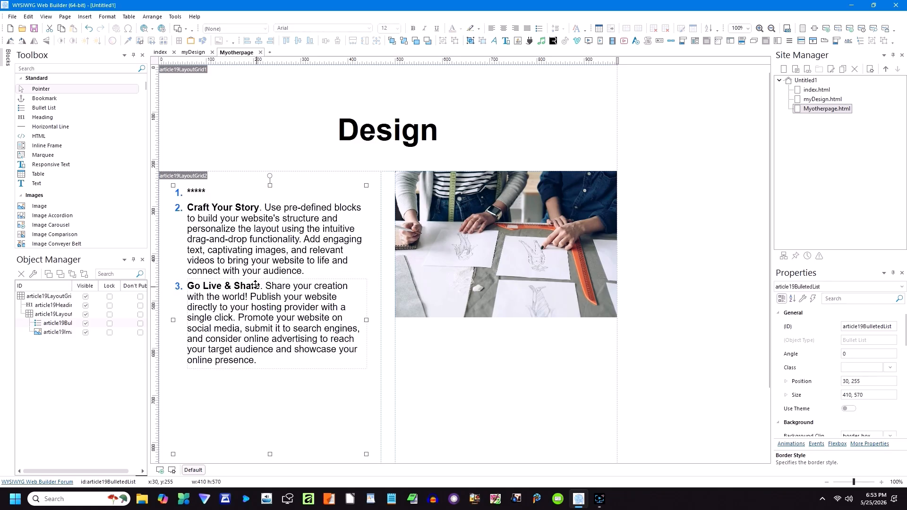
{"action": "triple_click", "coordinate": [312, 269]}
{"action": "type", "text": "******"}
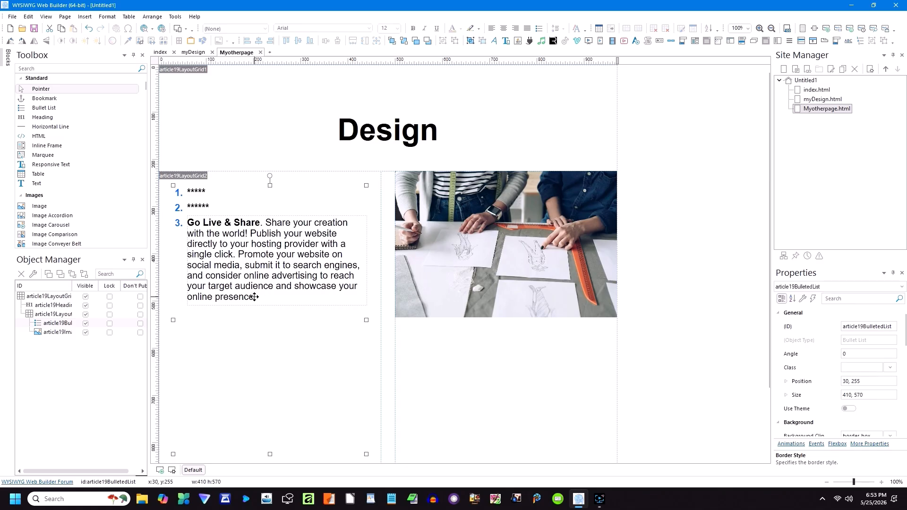
{"action": "triple_click", "coordinate": [254, 297]}
{"action": "left_click_drag", "start_coordinate": [259, 297], "coordinate": [193, 225]}
{"action": "type", "text": "********"}
Step: Replace the right-hand photo with the pexels-photo-7283193 picture
{"action": "left_click", "coordinate": [221, 356]}
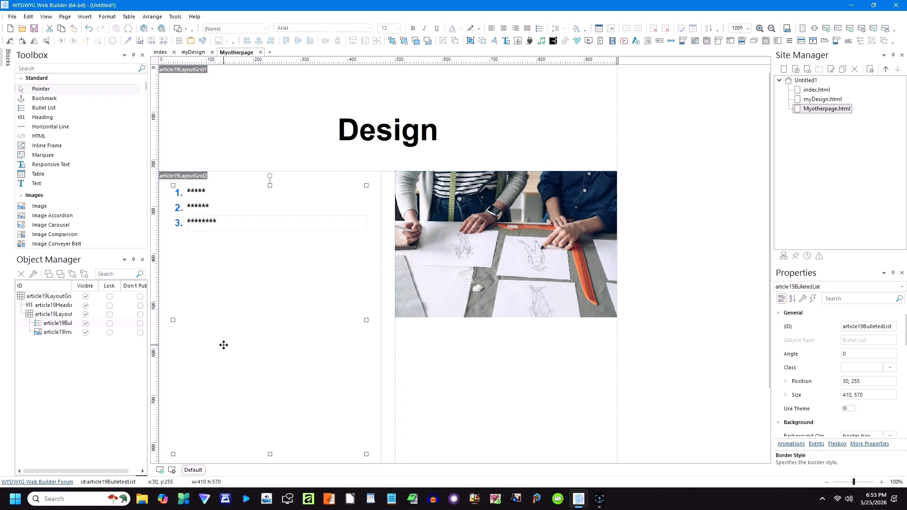
{"action": "double_click", "coordinate": [471, 248]}
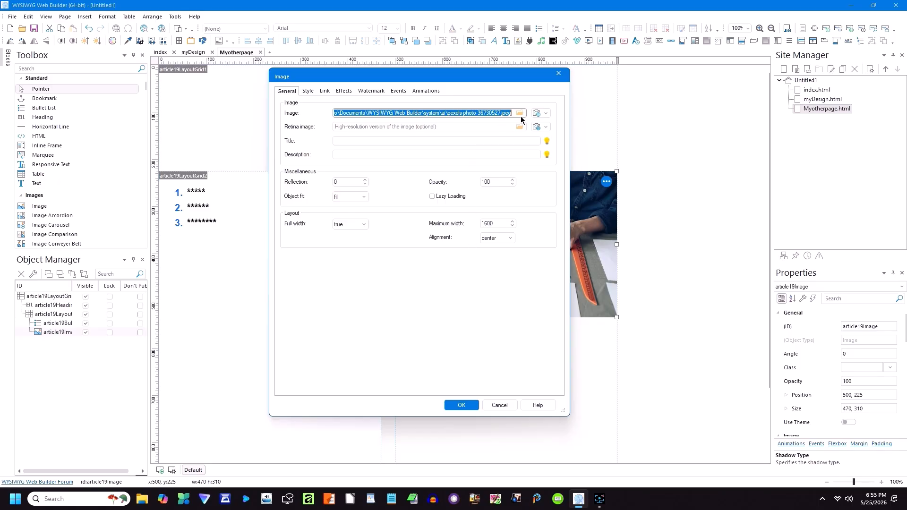
{"action": "left_click", "coordinate": [519, 114]}
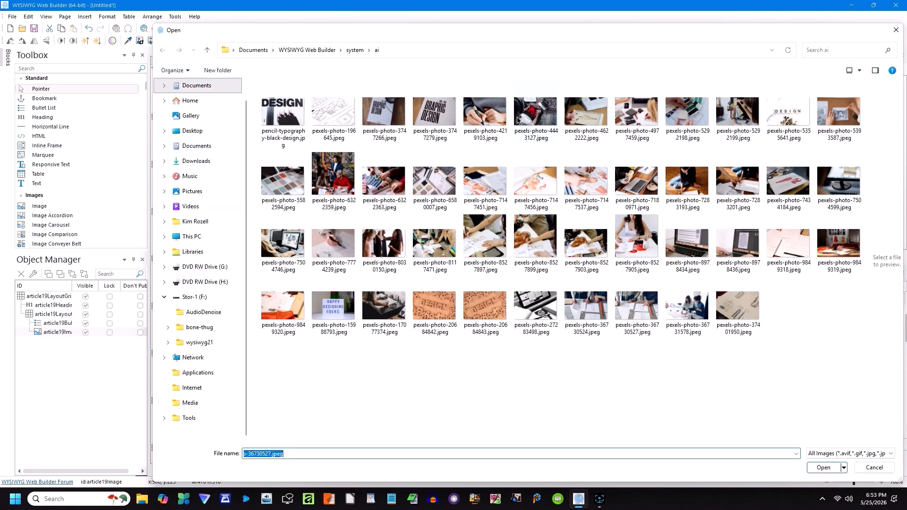
{"action": "double_click", "coordinate": [674, 189]}
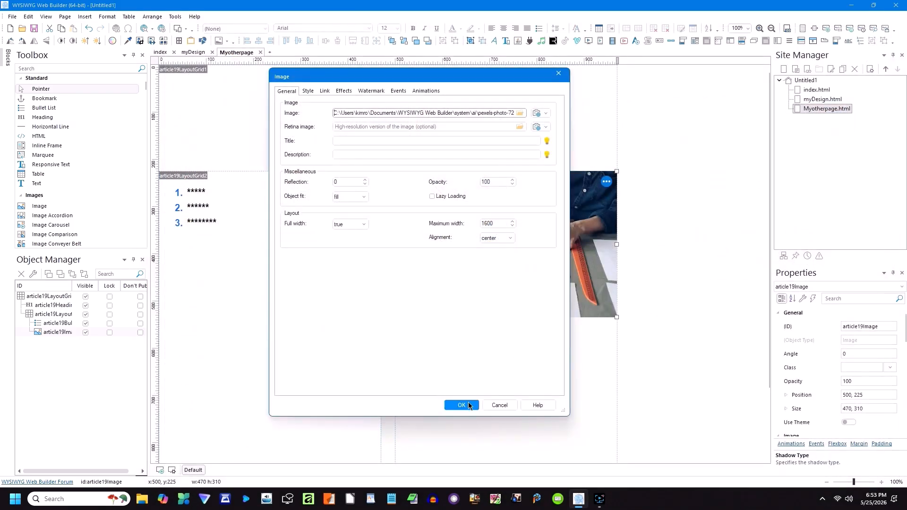
{"action": "left_click", "coordinate": [461, 405]}
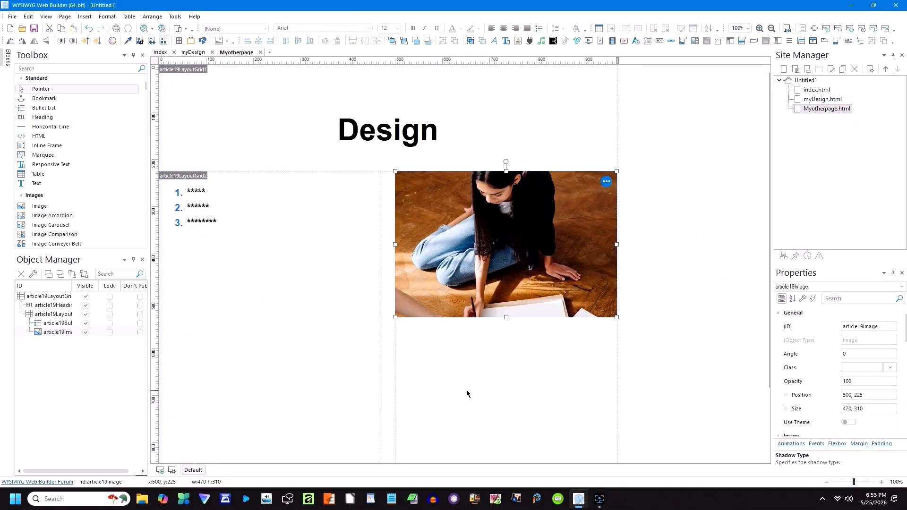
Step: Make the numbered list taller
{"action": "left_click", "coordinate": [360, 275]}
{"action": "scroll", "coordinate": [368, 279], "scroll_direction": "down", "scroll_amount": 3}
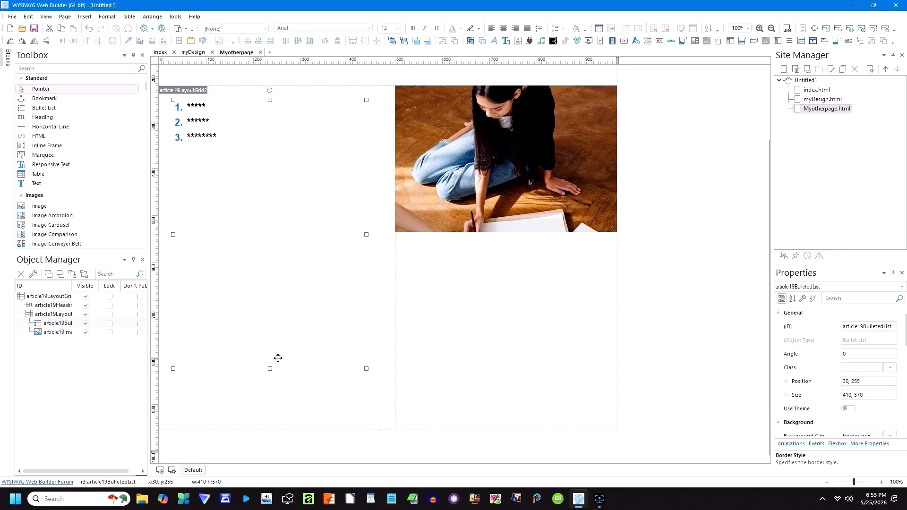
{"action": "left_click_drag", "start_coordinate": [270, 369], "coordinate": [265, 419]}
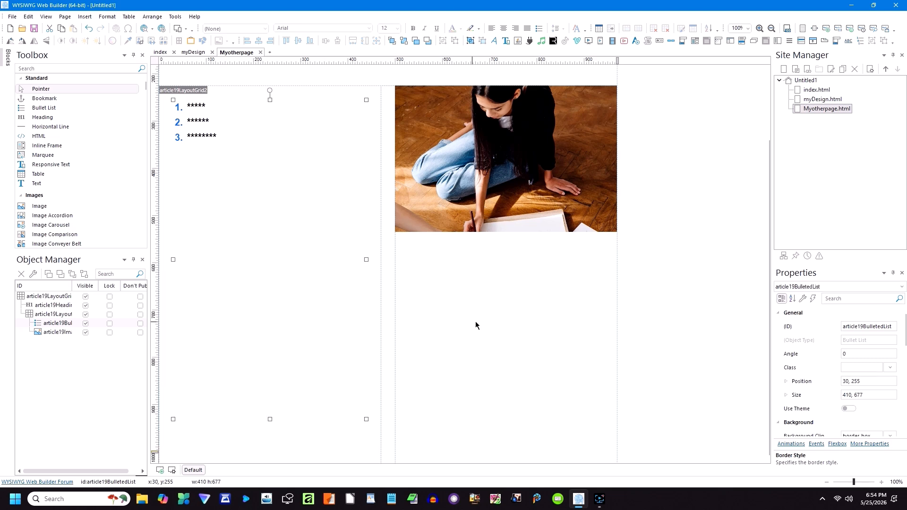
{"action": "scroll", "coordinate": [474, 323], "scroll_direction": "up", "scroll_amount": 1}
{"action": "scroll", "coordinate": [471, 323], "scroll_direction": "down", "scroll_amount": 1}
Step: Insert the paint-swatch photo below the first photo, stretched to fill the column width
{"action": "left_click", "coordinate": [40, 207]}
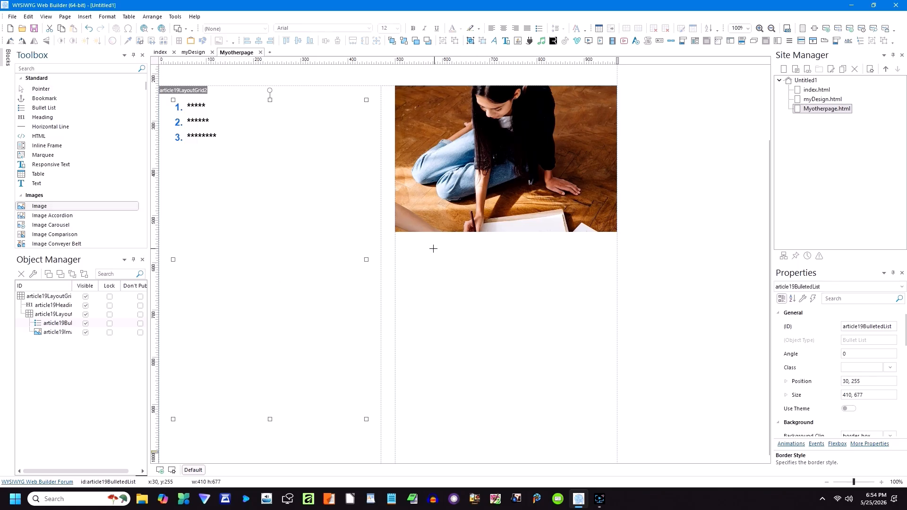
{"action": "left_click_drag", "start_coordinate": [405, 242], "coordinate": [540, 344]}
{"action": "left_click_drag", "start_coordinate": [584, 396], "coordinate": [584, 398]}
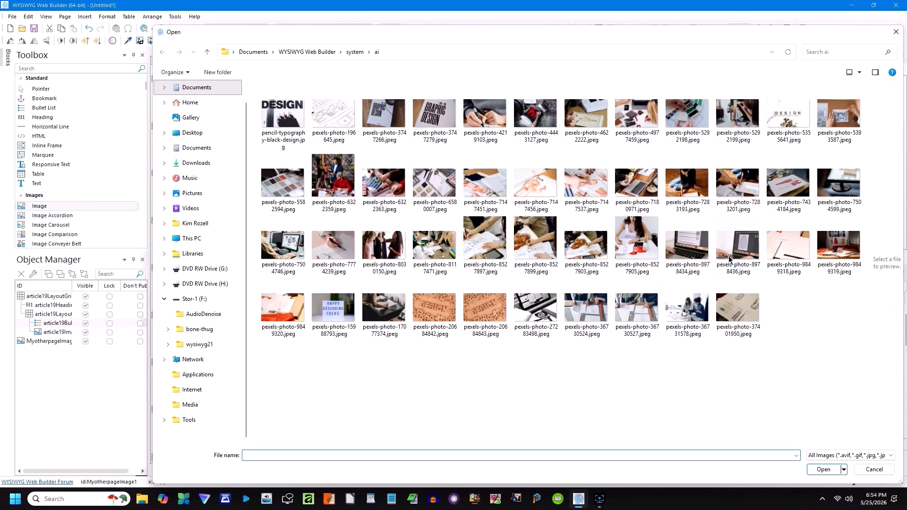
{"action": "double_click", "coordinate": [688, 118]}
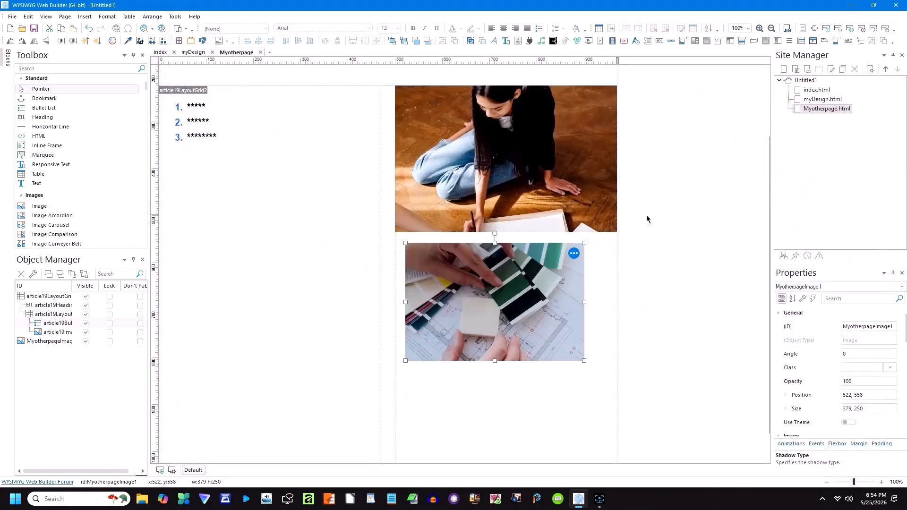
{"action": "left_click_drag", "start_coordinate": [583, 360], "coordinate": [616, 381]}
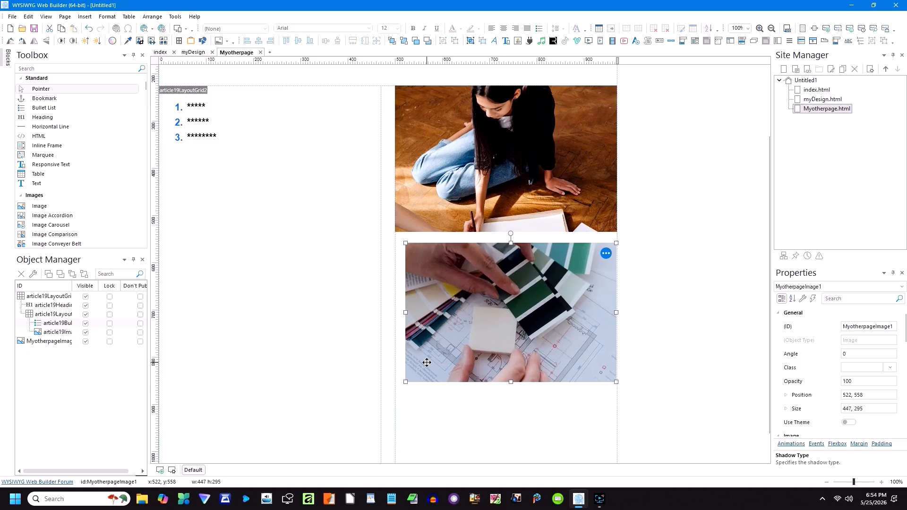
{"action": "left_click_drag", "start_coordinate": [405, 382], "coordinate": [397, 389]}
{"action": "left_click", "coordinate": [435, 404]}
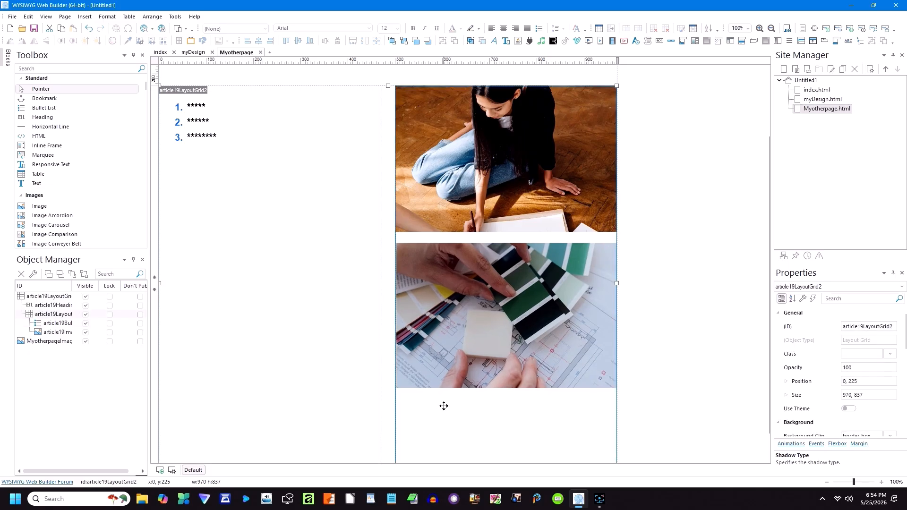
{"action": "scroll", "coordinate": [637, 207], "scroll_direction": "up", "scroll_amount": 1}
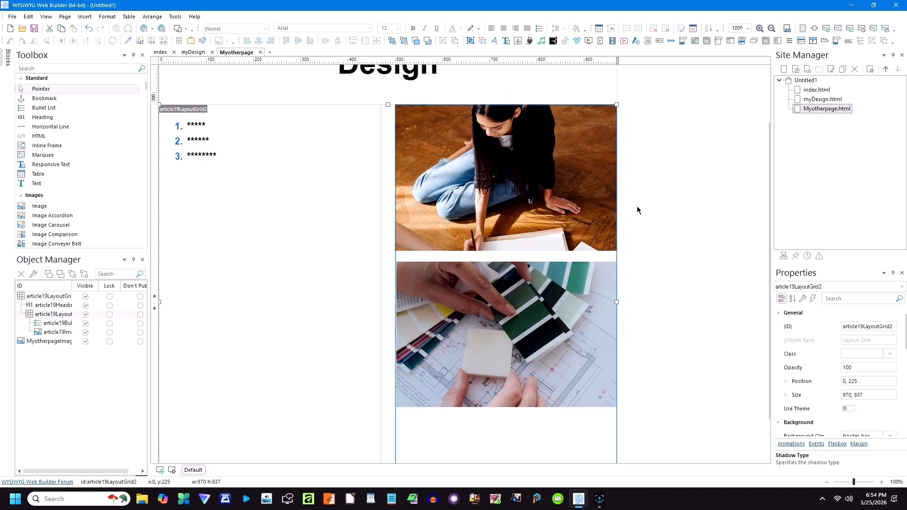
{"action": "scroll", "coordinate": [637, 209], "scroll_direction": "up", "scroll_amount": 3}
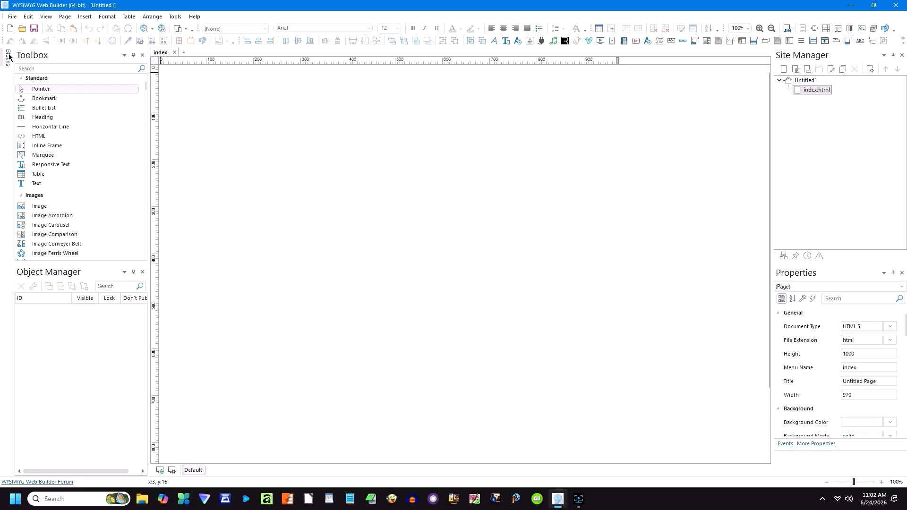
Step: Draw an HTML box at the top-left of the index page and give it the comment 'My Website'
{"action": "left_click", "coordinate": [40, 137]}
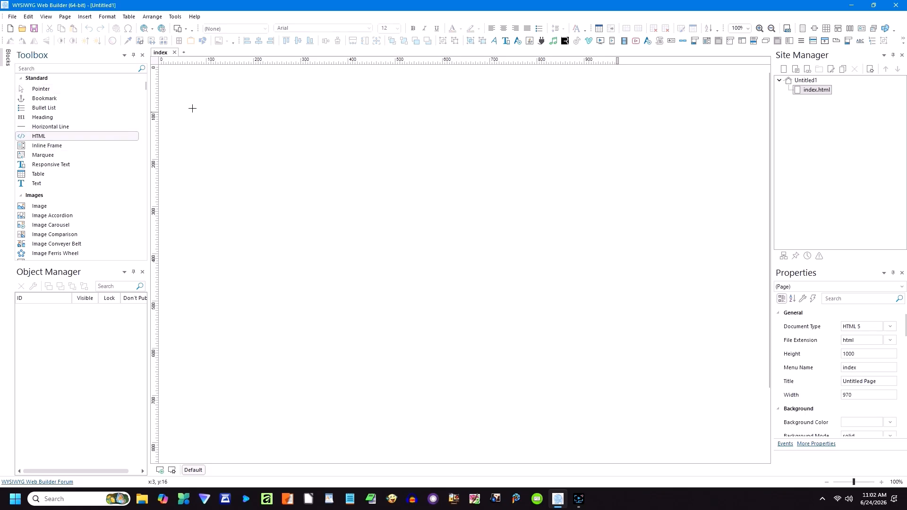
{"action": "mouse_move", "coordinate": [165, 74]}
{"action": "left_mouse_down"}
{"action": "mouse_move", "coordinate": [287, 128]}
{"action": "mouse_move", "coordinate": [337, 171]}
{"action": "left_mouse_up"}
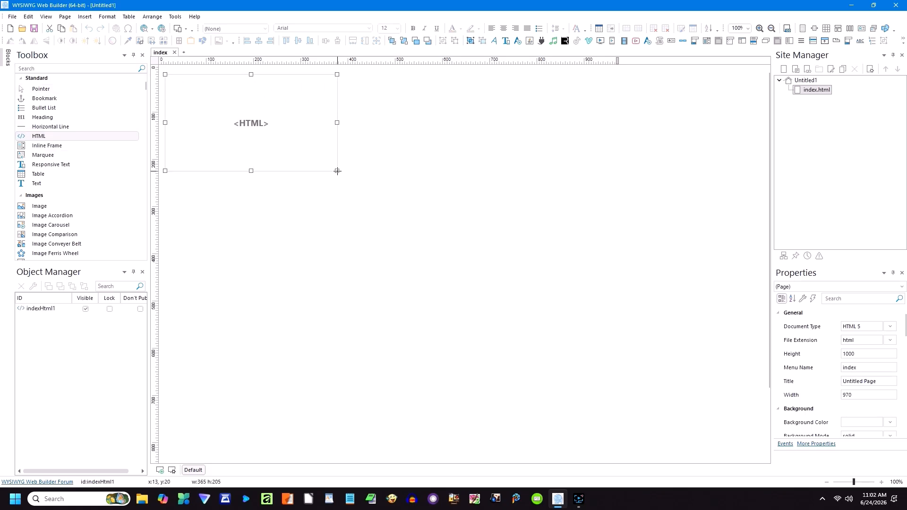
{"action": "double_click", "coordinate": [266, 132]}
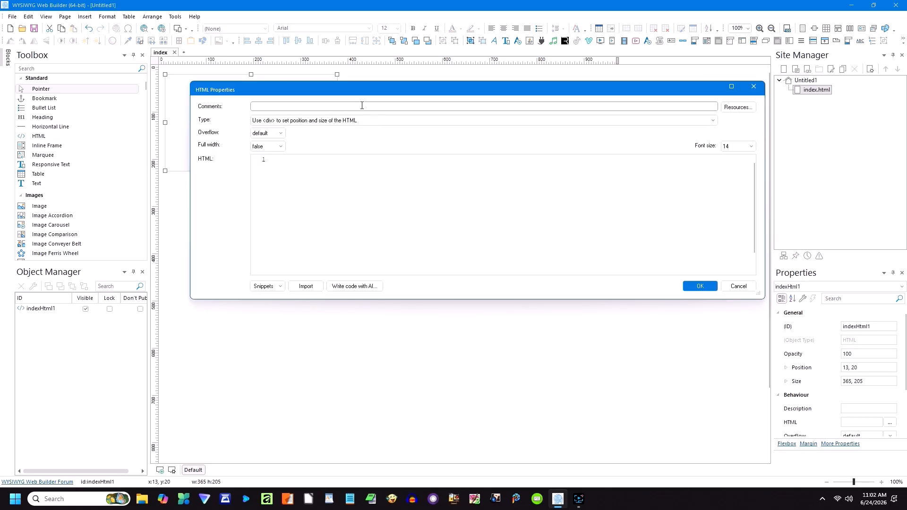
{"action": "type", "text": "My Website"}
{"action": "left_click", "coordinate": [273, 161]}
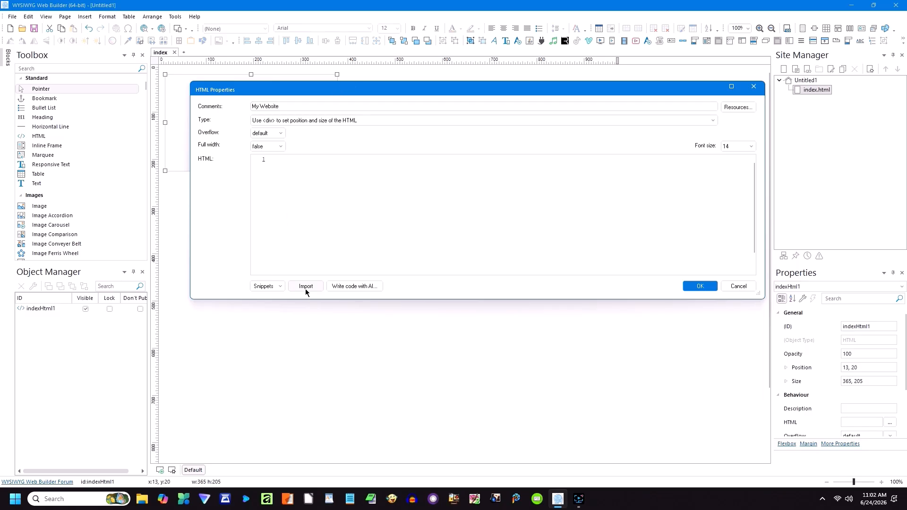
Step: Cancel the AI code generator and enter 'This is where your code goes!' as the HTML code
{"action": "left_click", "coordinate": [353, 287]}
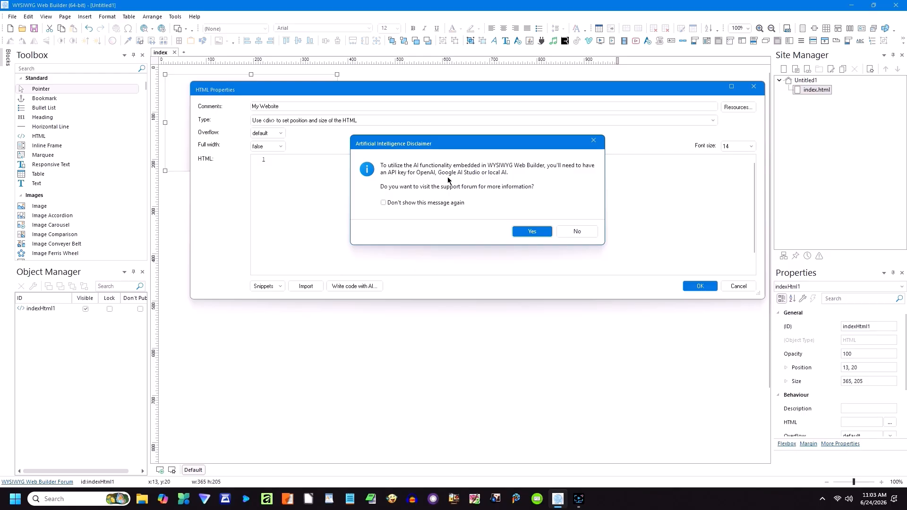
{"action": "left_click", "coordinate": [571, 233]}
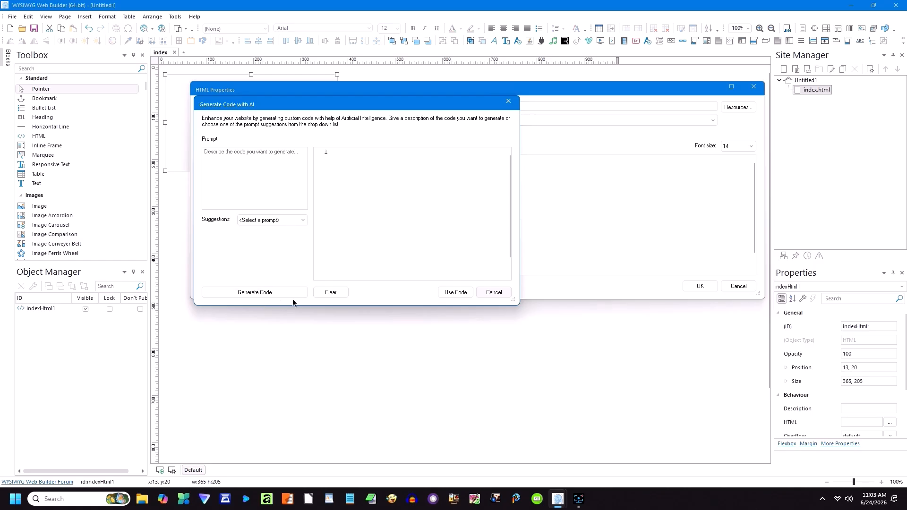
{"action": "left_click", "coordinate": [496, 296]}
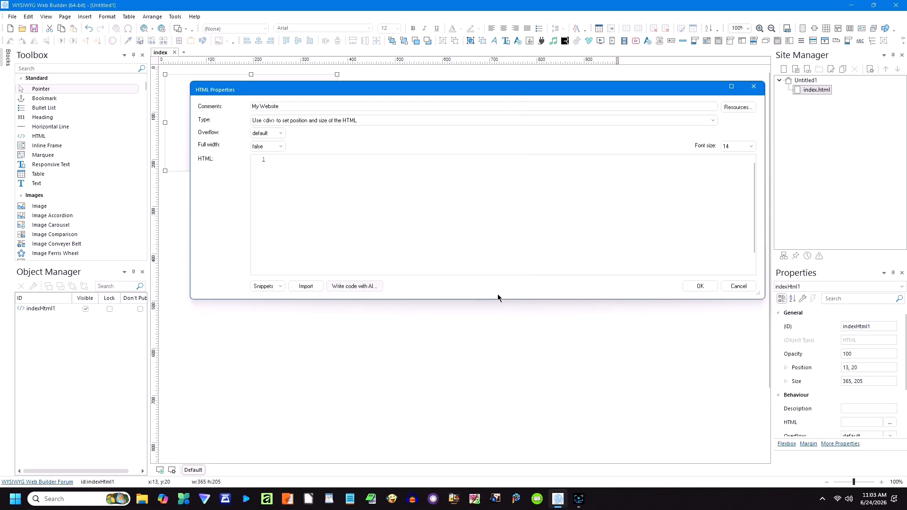
{"action": "left_click", "coordinate": [263, 160]}
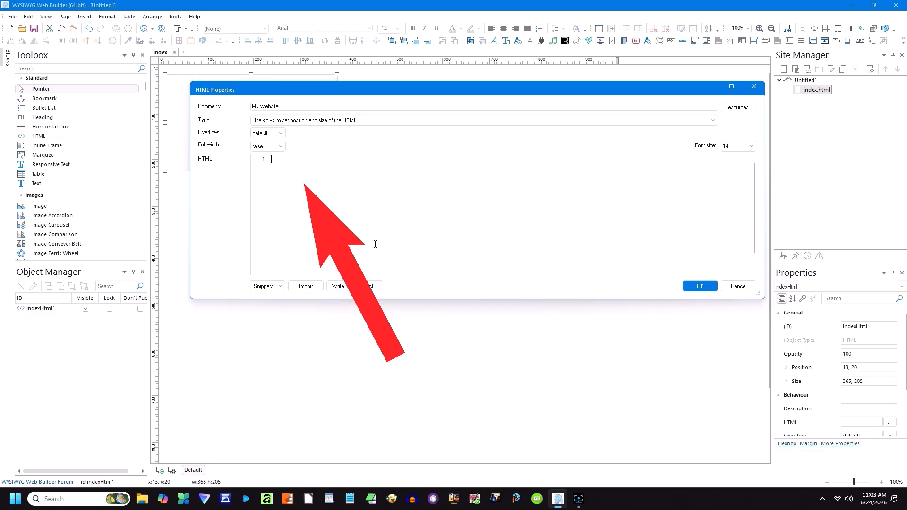
{"action": "type", "text": "This is wherre"}
{"action": "key", "text": "BackSpace"}
{"action": "key", "text": "BackSpace"}
{"action": "key", "text": "BackSpace"}
{"action": "type", "text": "re your code goes!"}
Step: Cancel the Import and Snippets options, then close HTML Properties
{"action": "left_click", "coordinate": [306, 286]}
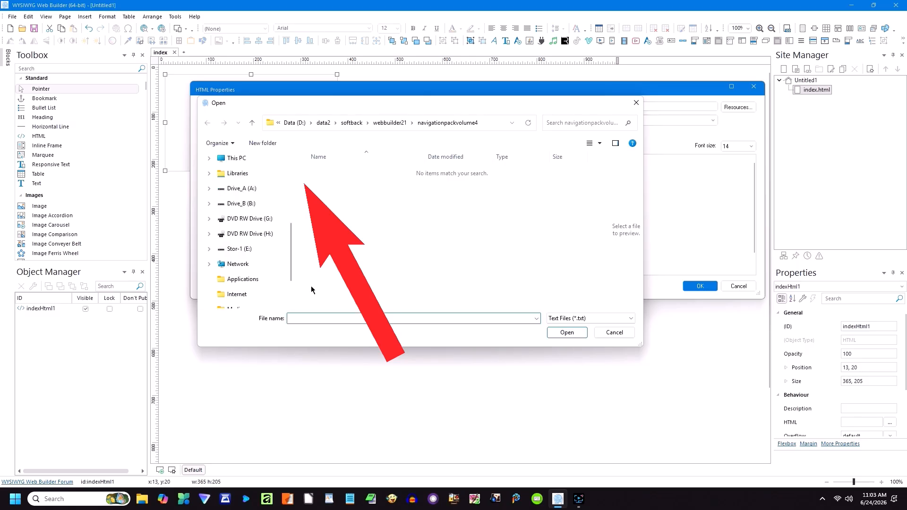
{"action": "left_click", "coordinate": [570, 321]}
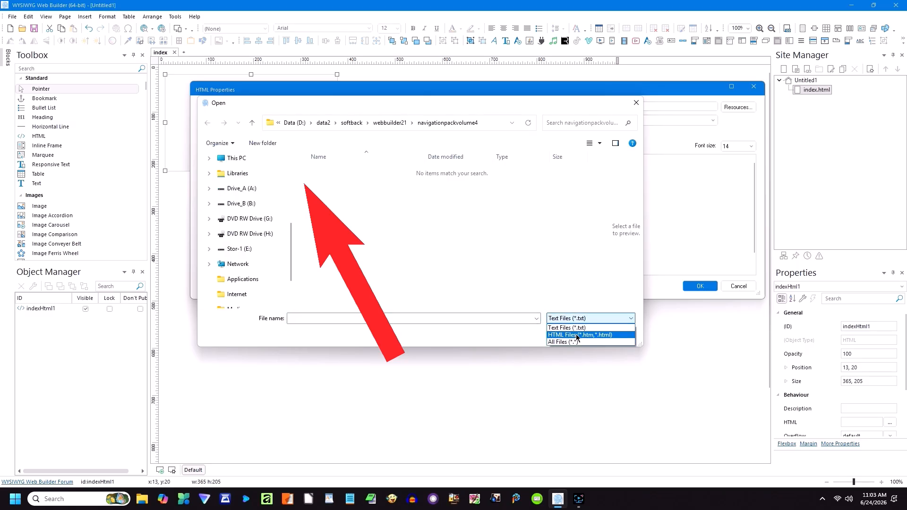
{"action": "left_click", "coordinate": [618, 303]}
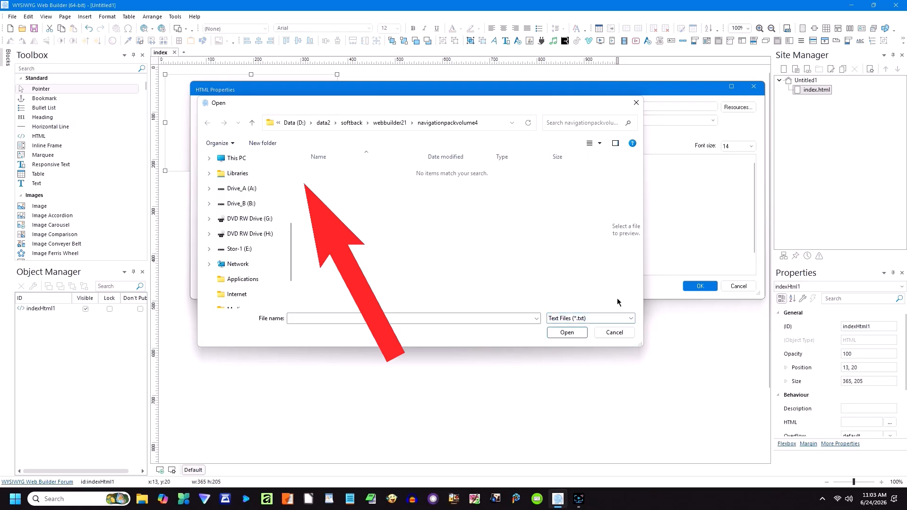
{"action": "left_click", "coordinate": [614, 332]}
{"action": "left_click", "coordinate": [279, 291]}
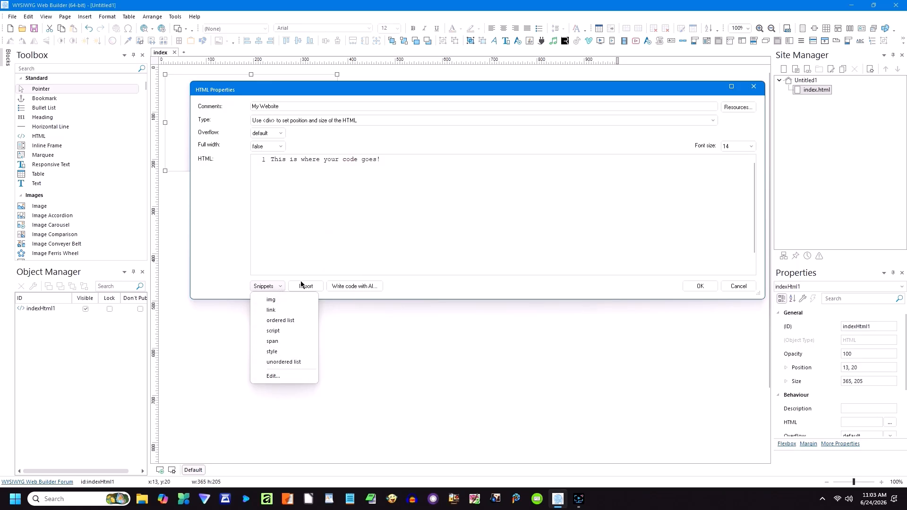
{"action": "left_click", "coordinate": [375, 217]}
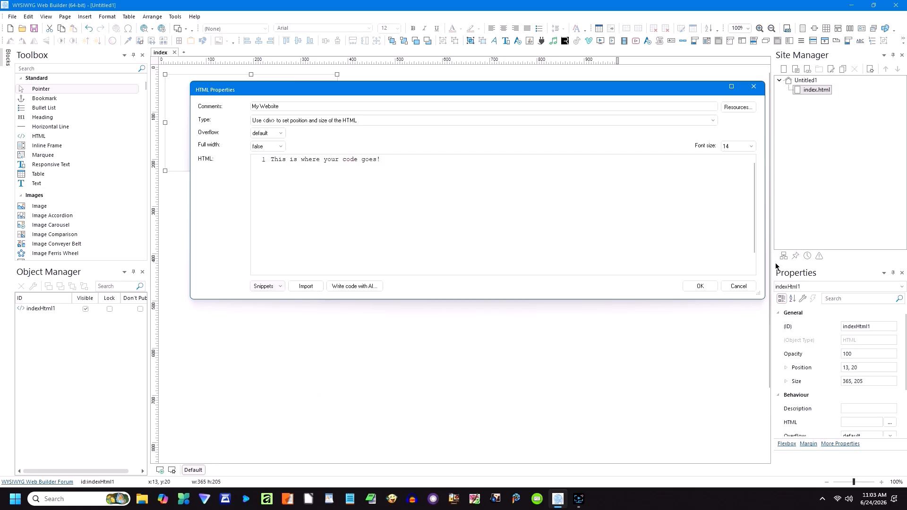
{"action": "left_click", "coordinate": [739, 286]}
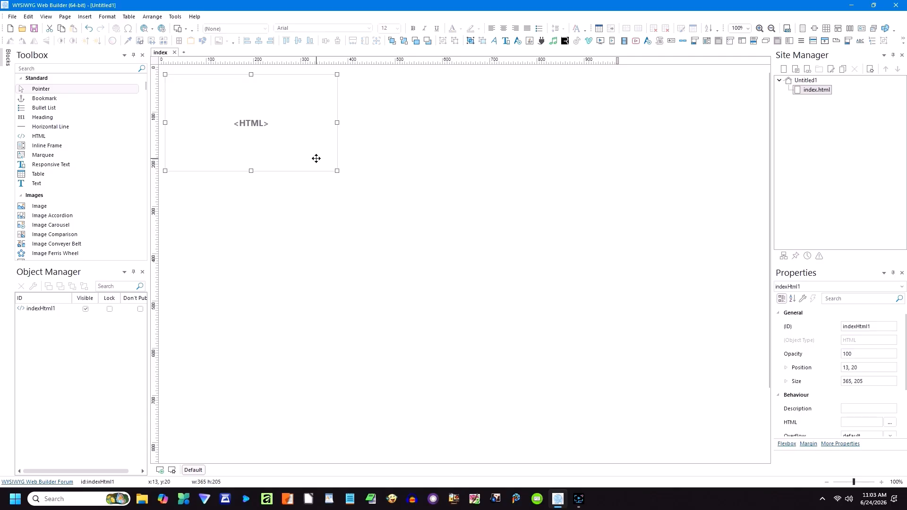
Step: Delete the selected HTML box from the index page
{"action": "key", "text": "Delete"}
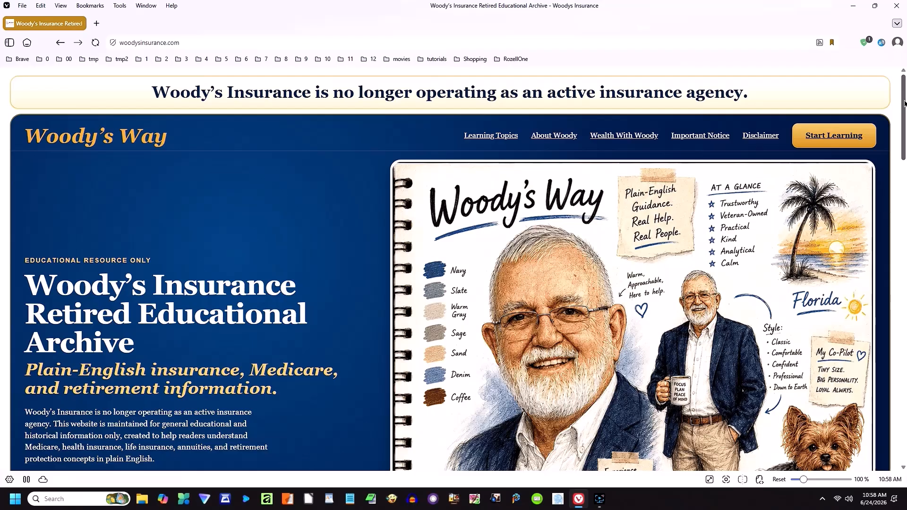
Step: Scroll down the Woody's Insurance home page and jump to the Learning Topics cards
{"action": "left_click_drag", "start_coordinate": [904, 103], "coordinate": [902, 134]}
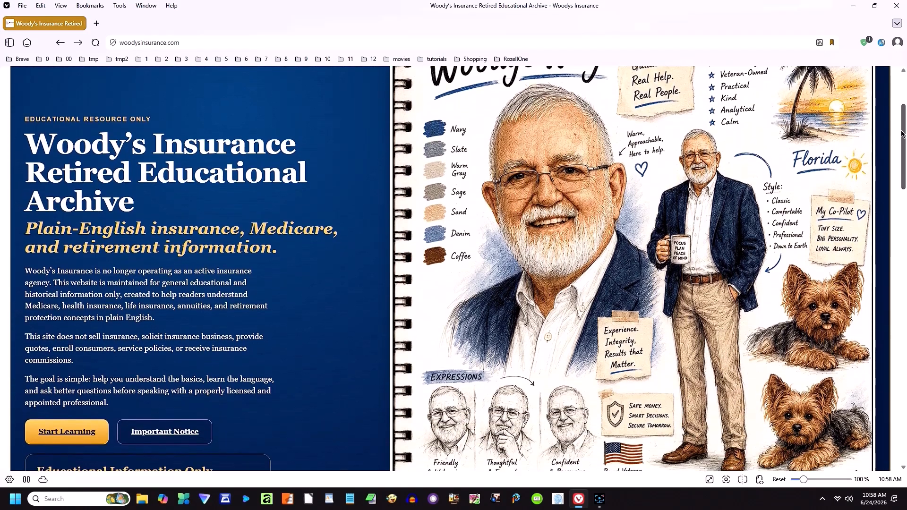
{"action": "left_click_drag", "start_coordinate": [902, 134], "coordinate": [902, 181]}
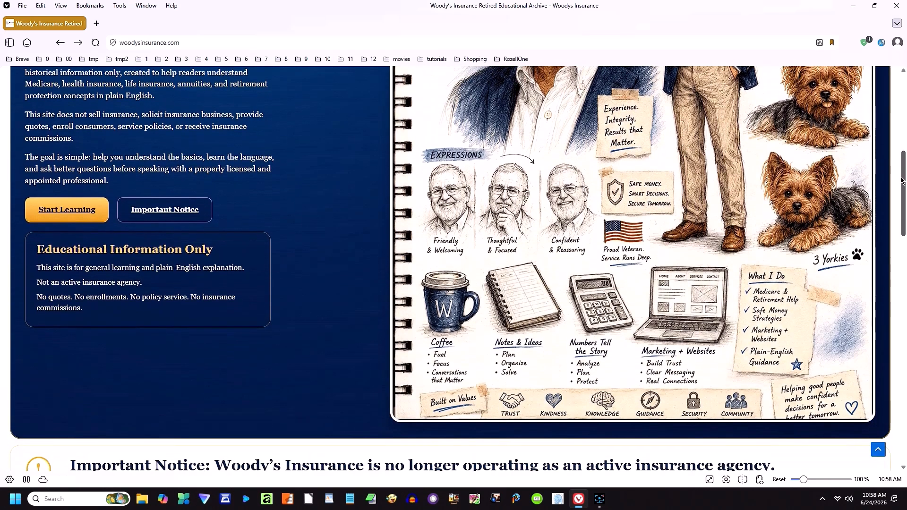
{"action": "left_click_drag", "start_coordinate": [903, 182], "coordinate": [903, 262]}
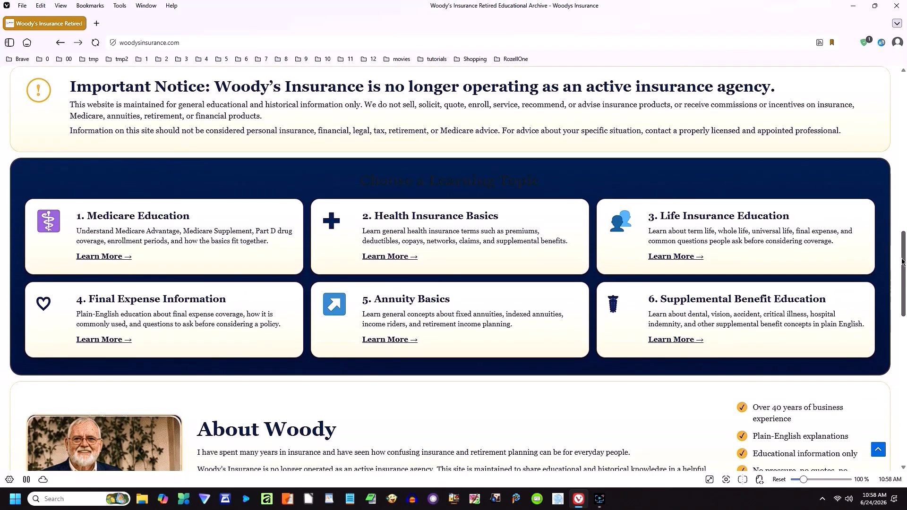
{"action": "left_click_drag", "start_coordinate": [902, 262], "coordinate": [903, 312]}
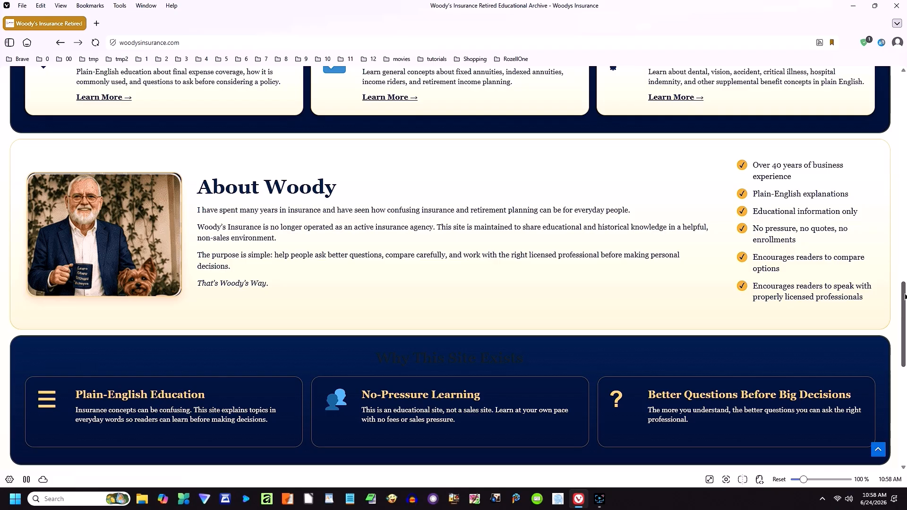
{"action": "left_click_drag", "start_coordinate": [904, 298], "coordinate": [904, 399]}
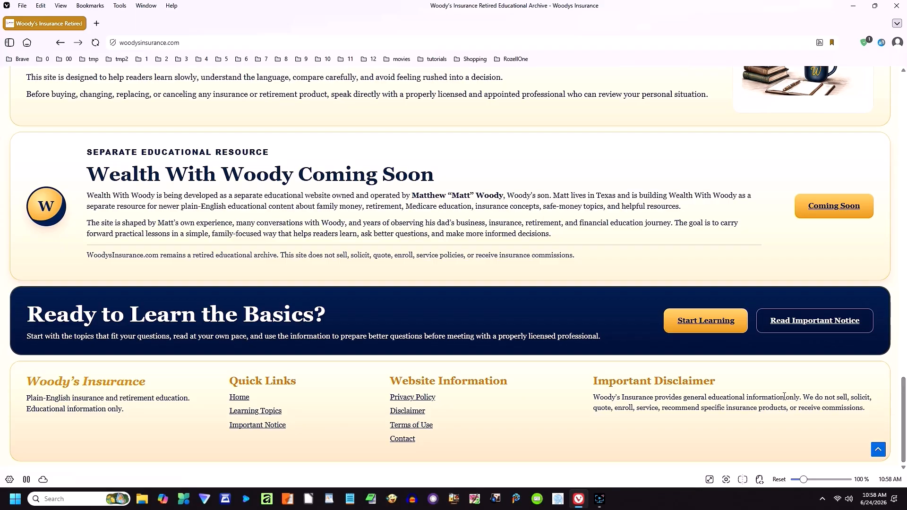
{"action": "left_click", "coordinate": [277, 414]}
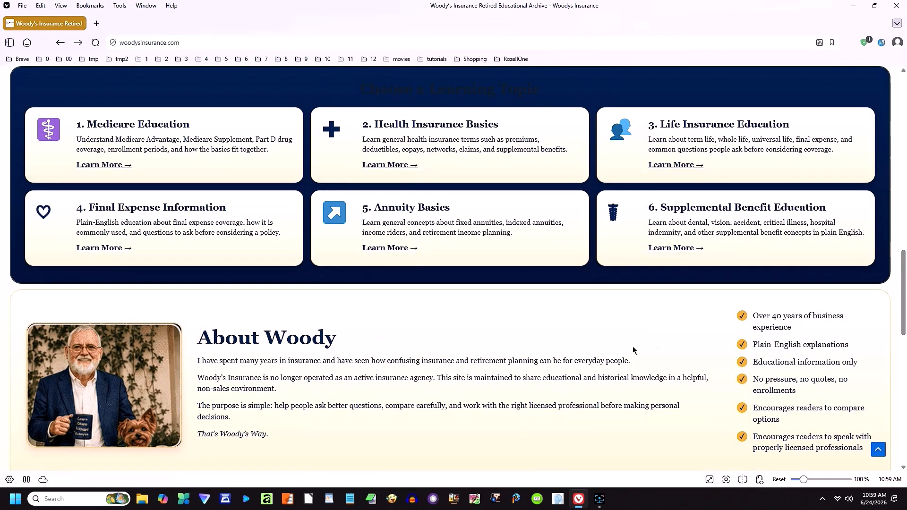
{"action": "left_click", "coordinate": [392, 249]}
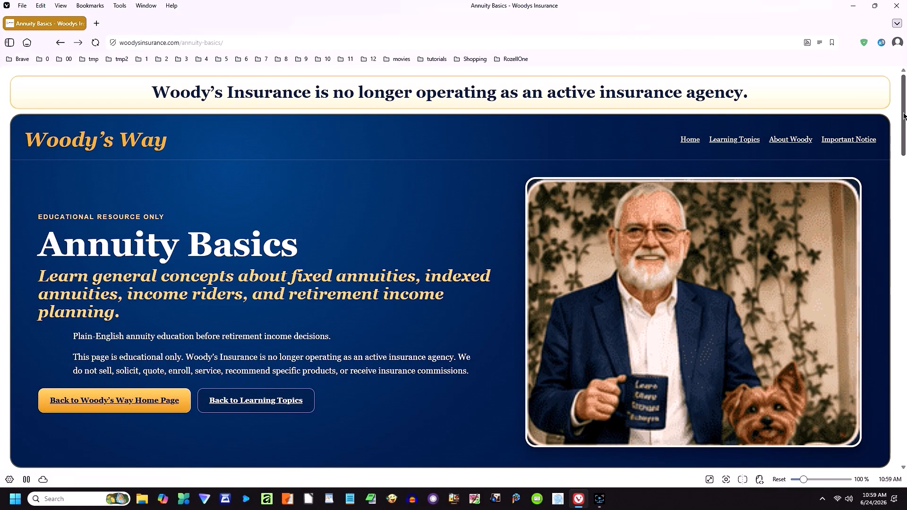
{"action": "scroll", "coordinate": [903, 115], "scroll_direction": "down", "scroll_amount": 5}
{"action": "scroll", "coordinate": [903, 116], "scroll_direction": "down", "scroll_amount": 4}
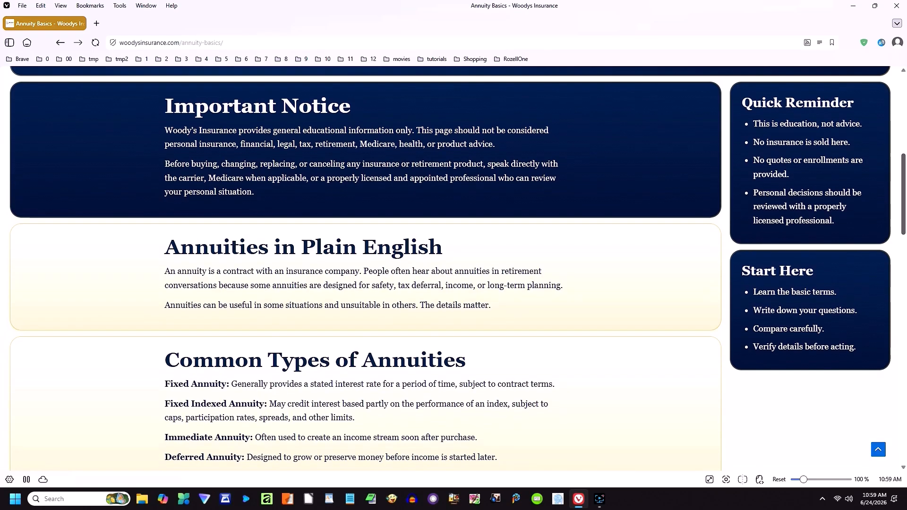
{"action": "scroll", "coordinate": [903, 115], "scroll_direction": "down", "scroll_amount": 4}
{"action": "scroll", "coordinate": [451, 267], "scroll_direction": "down", "scroll_amount": 6}
{"action": "scroll", "coordinate": [451, 268], "scroll_direction": "down", "scroll_amount": 5}
{"action": "scroll", "coordinate": [451, 268], "scroll_direction": "down", "scroll_amount": 5}
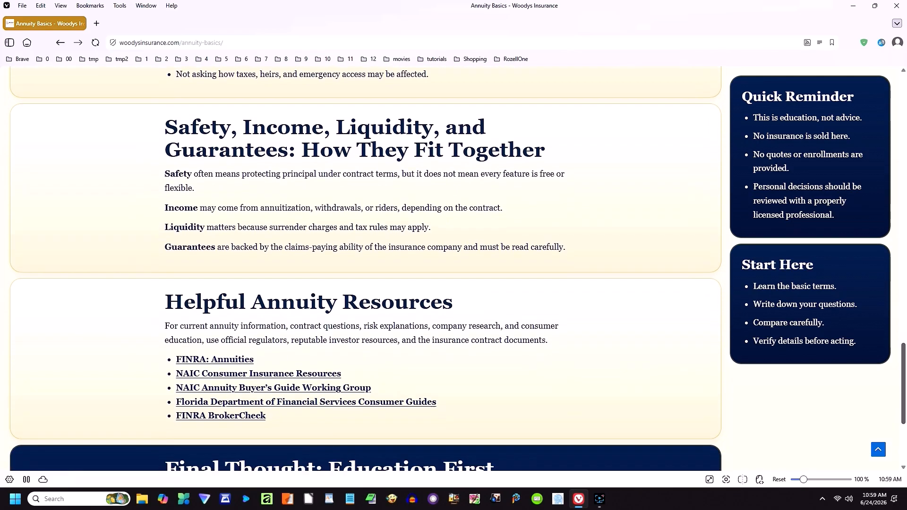
{"action": "scroll", "coordinate": [451, 268], "scroll_direction": "down", "scroll_amount": 4}
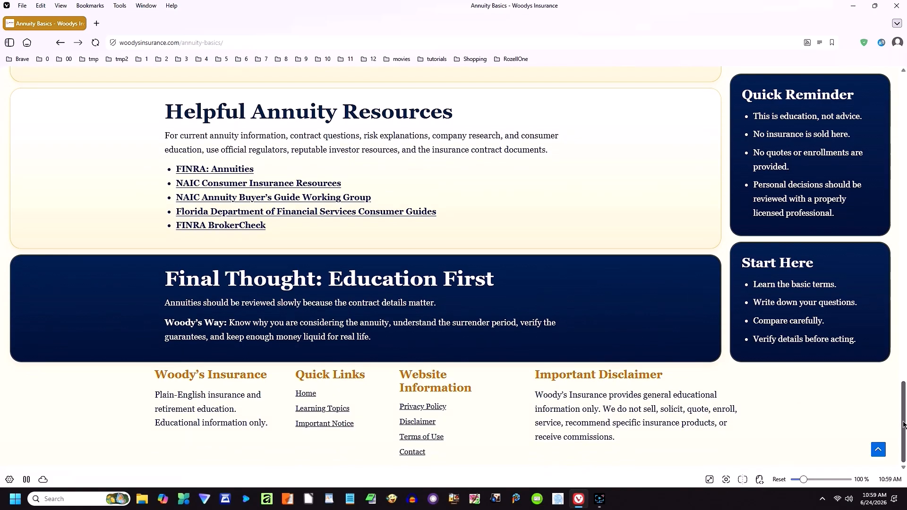
{"action": "left_click", "coordinate": [327, 409]}
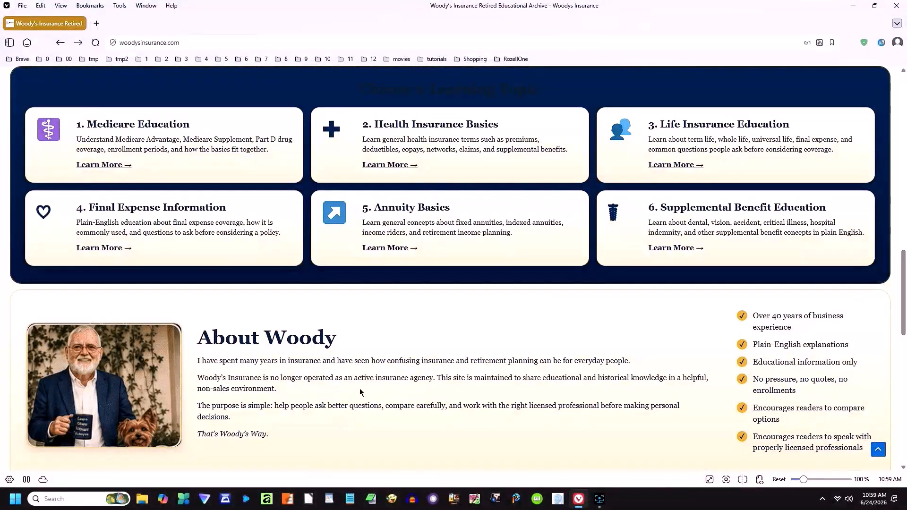
Step: Open the Final Expense Information page, read to its bottom, and follow the footer's Home link
{"action": "left_click", "coordinate": [95, 249]}
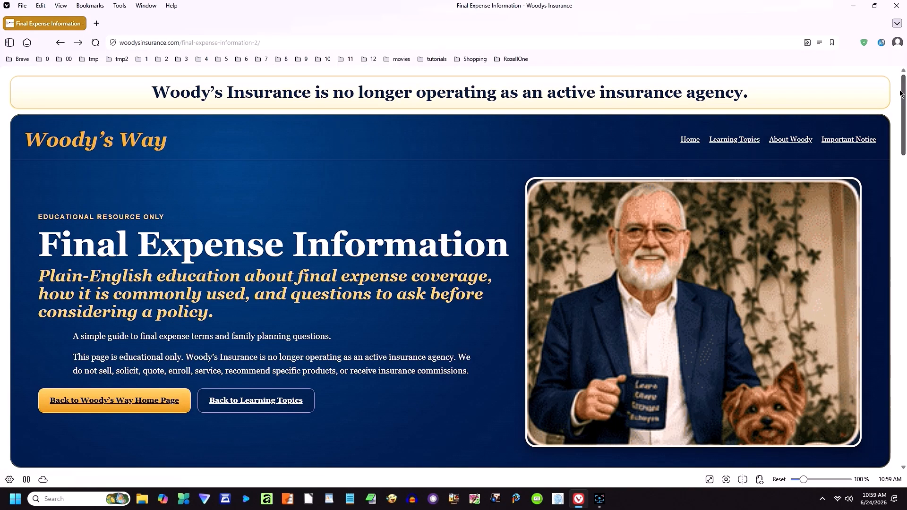
{"action": "scroll", "coordinate": [904, 105], "scroll_direction": "down", "scroll_amount": 1}
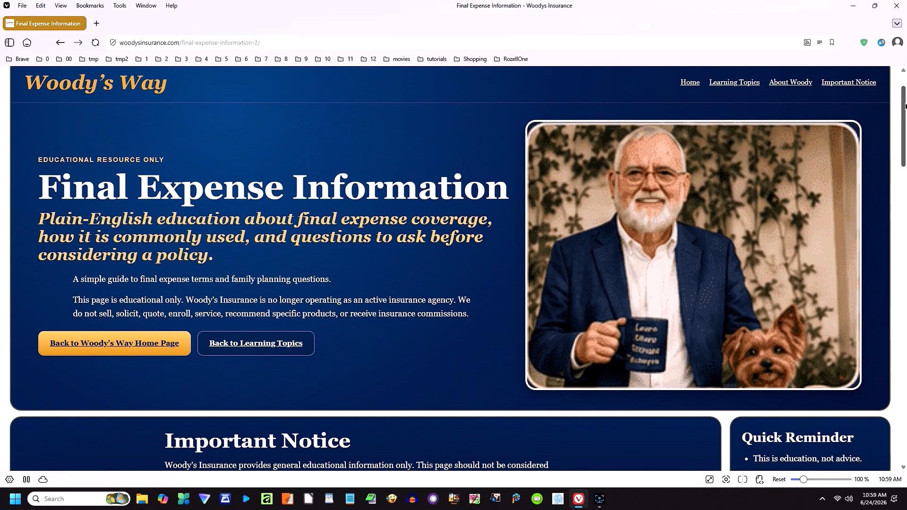
{"action": "scroll", "coordinate": [905, 105], "scroll_direction": "down", "scroll_amount": 4}
{"action": "scroll", "coordinate": [905, 105], "scroll_direction": "down", "scroll_amount": 5}
{"action": "scroll", "coordinate": [366, 269], "scroll_direction": "down", "scroll_amount": 7}
{"action": "scroll", "coordinate": [366, 269], "scroll_direction": "down", "scroll_amount": 5}
{"action": "scroll", "coordinate": [366, 269], "scroll_direction": "down", "scroll_amount": 5}
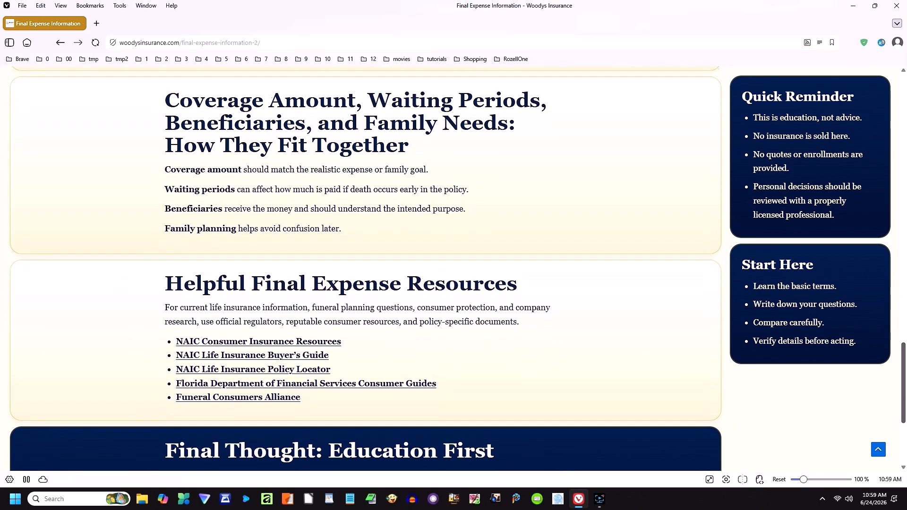
{"action": "scroll", "coordinate": [365, 269], "scroll_direction": "down", "scroll_amount": 4}
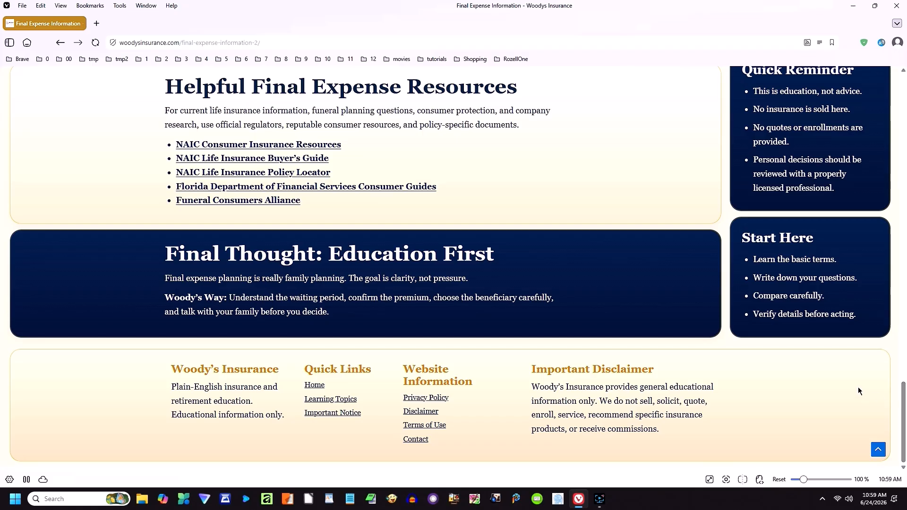
{"action": "left_click", "coordinate": [315, 385]}
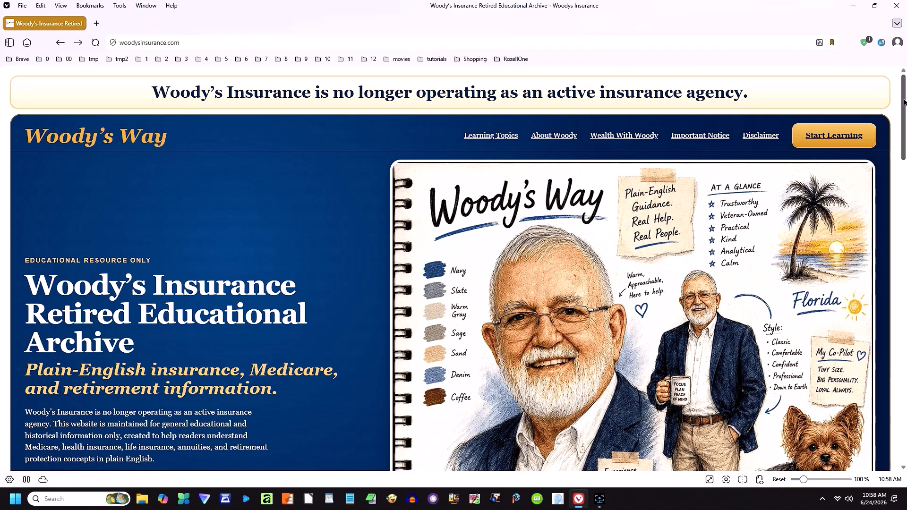
Step: Scroll down the home page to the learning-topic cards and the About Woody section
{"action": "left_click_drag", "start_coordinate": [904, 104], "coordinate": [902, 133]}
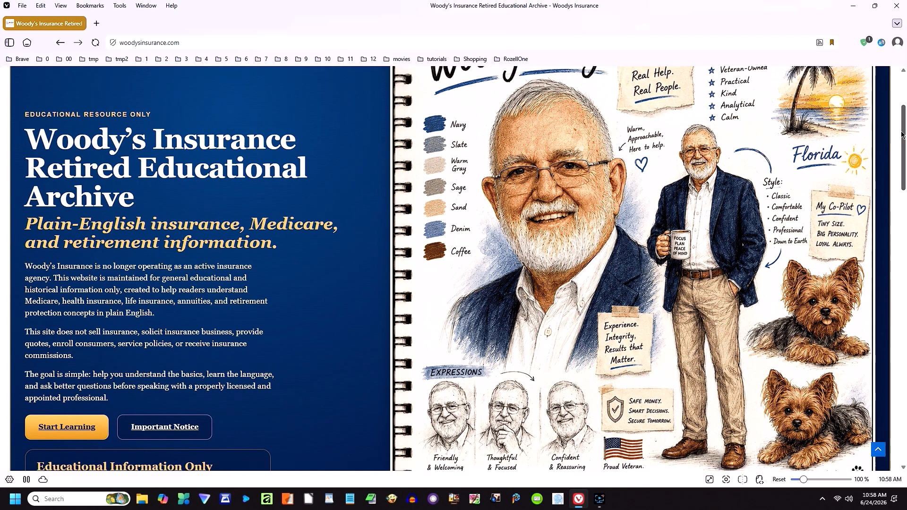
{"action": "left_click_drag", "start_coordinate": [902, 134], "coordinate": [902, 180]}
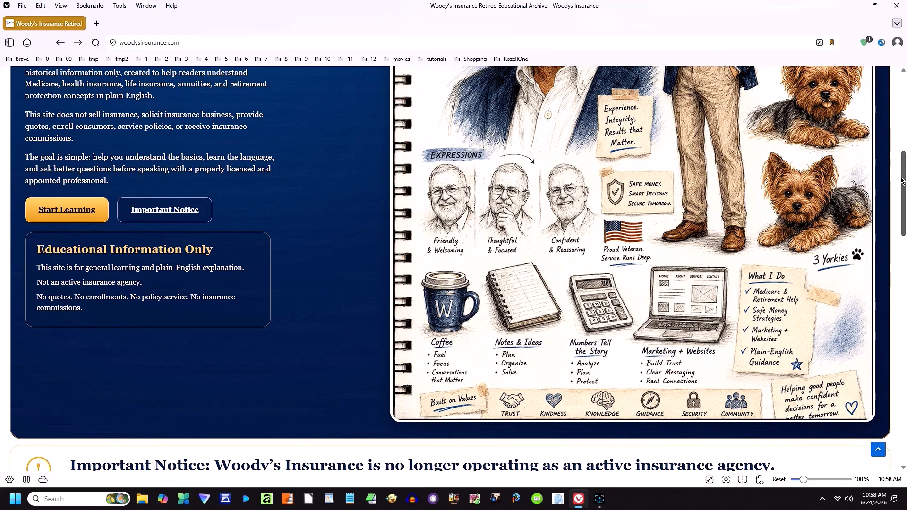
{"action": "left_click_drag", "start_coordinate": [902, 181], "coordinate": [902, 312]}
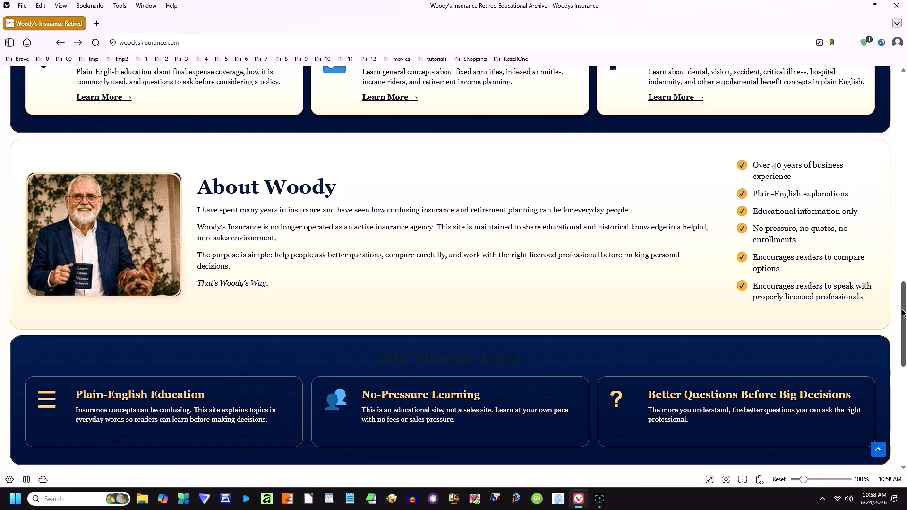
{"action": "left_click_drag", "start_coordinate": [904, 297], "coordinate": [904, 382]}
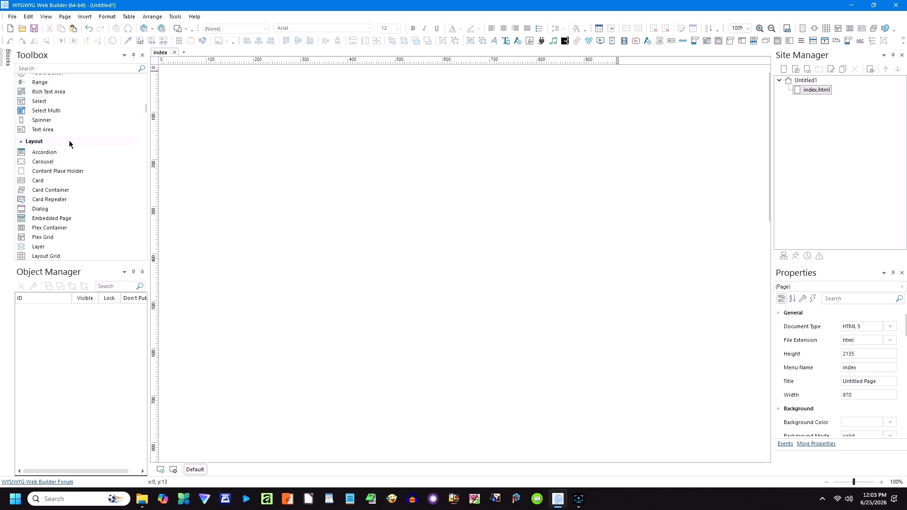
Step: Place a Card from the Layout group on the index page and select it
{"action": "left_click", "coordinate": [36, 181]}
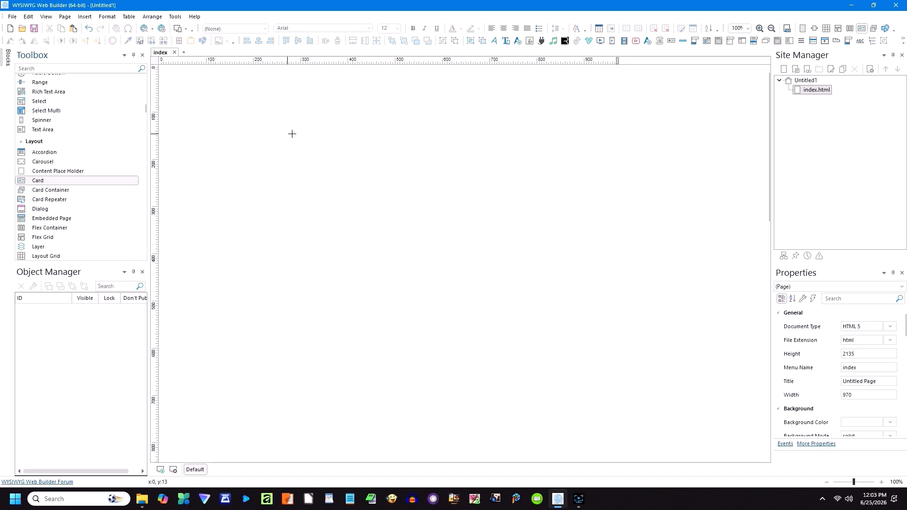
{"action": "left_click", "coordinate": [381, 109]}
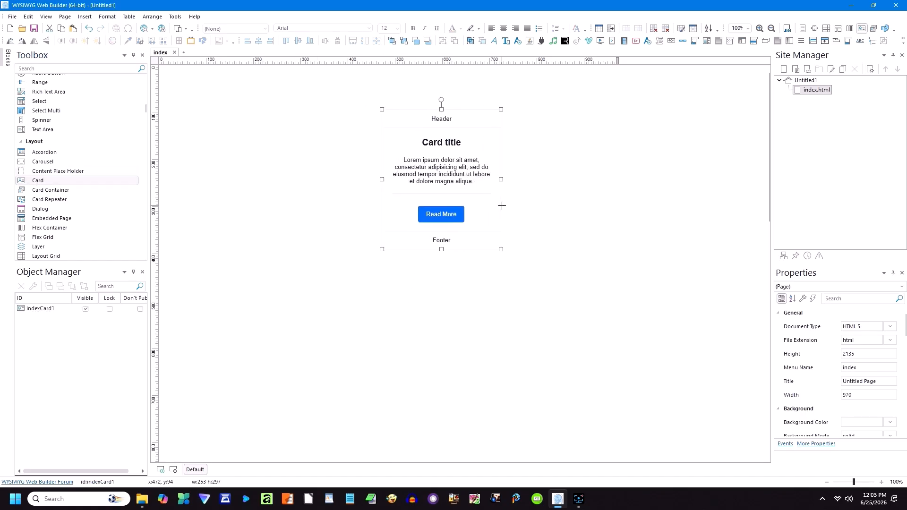
{"action": "left_click", "coordinate": [534, 218]}
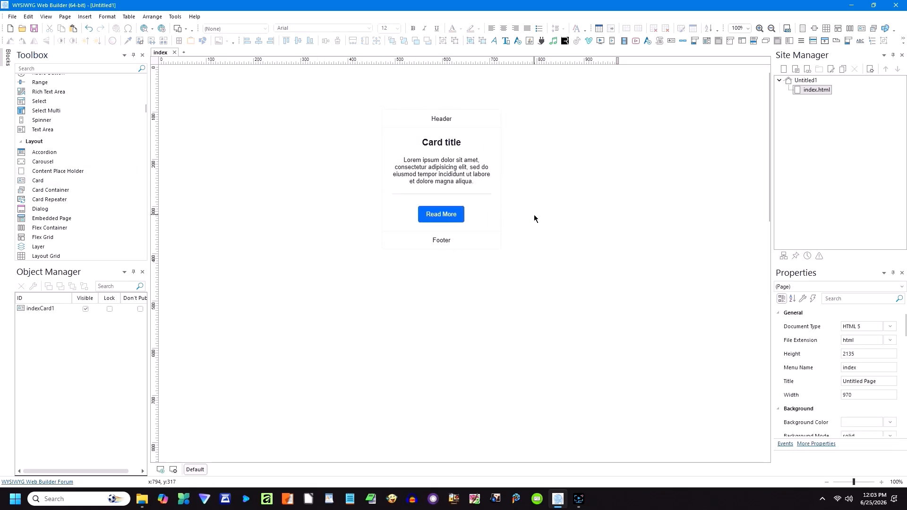
{"action": "left_click", "coordinate": [449, 119]}
Step: Set the card header's font size to 14 and its text colour to yellow
{"action": "double_click", "coordinate": [450, 118]}
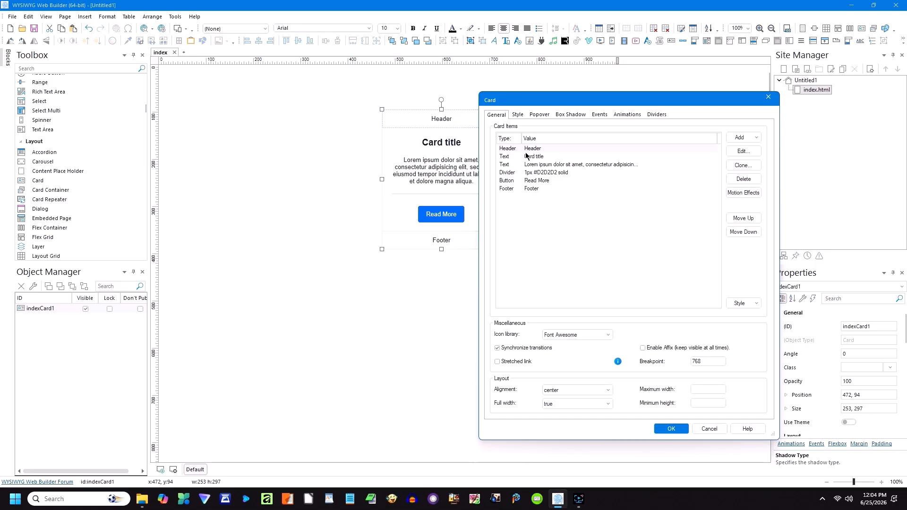
{"action": "left_click", "coordinate": [739, 151]}
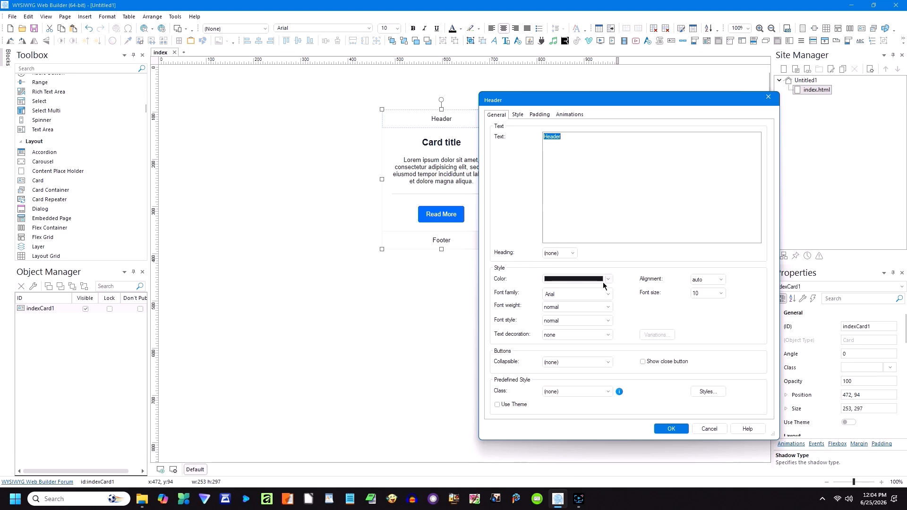
{"action": "left_click", "coordinate": [721, 294]}
{"action": "left_click", "coordinate": [701, 83]}
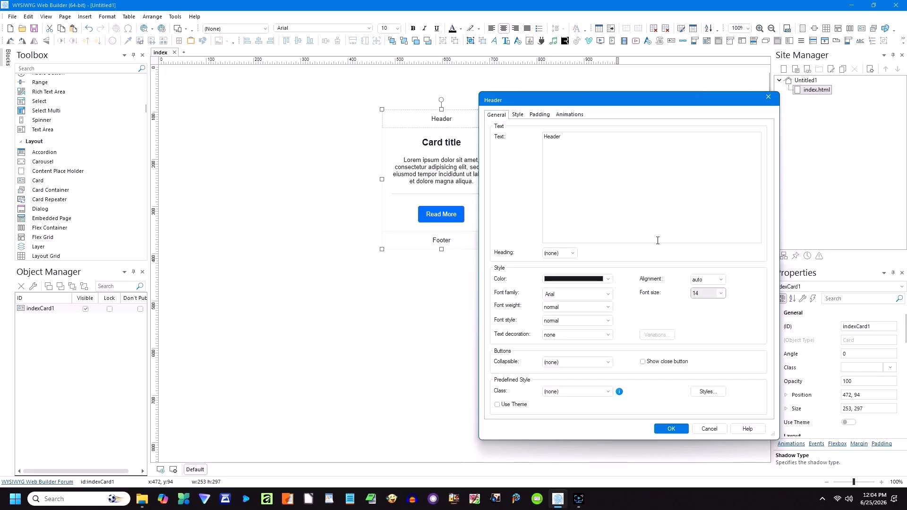
{"action": "left_click", "coordinate": [608, 279]}
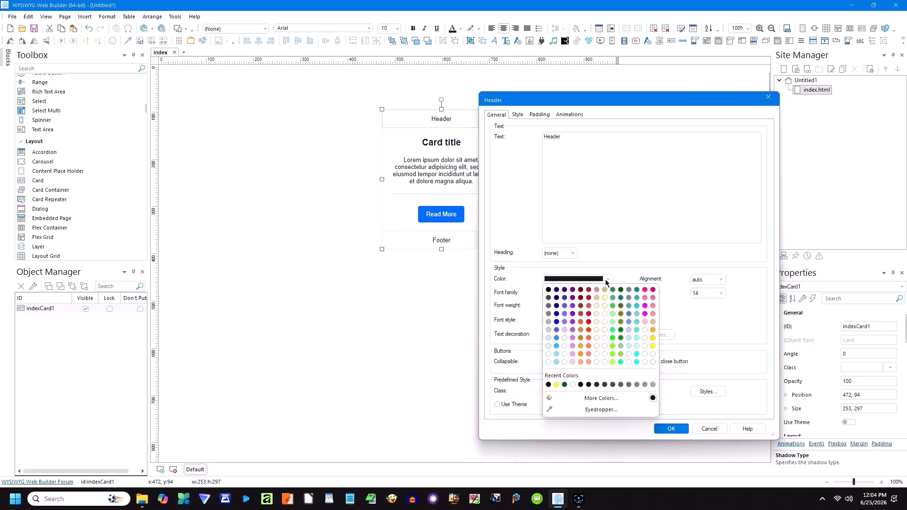
{"action": "left_click", "coordinate": [652, 346]}
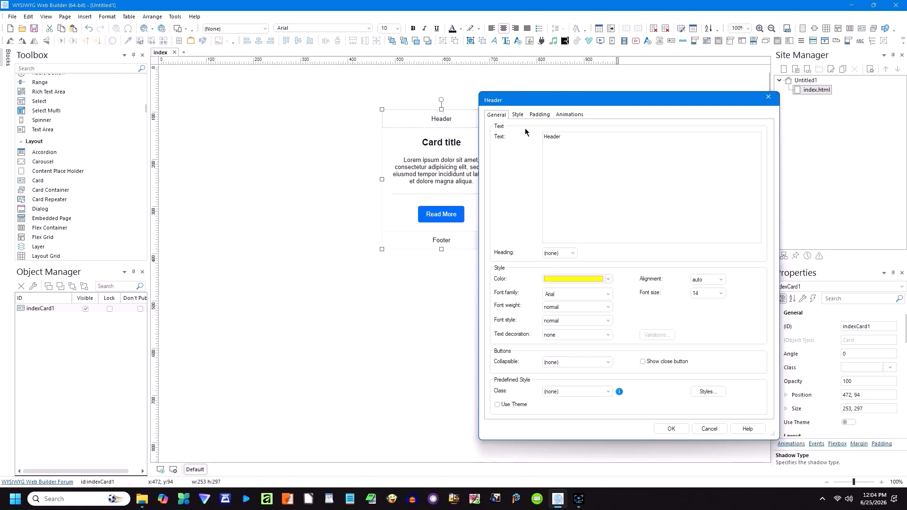
Step: Give the header a dark green background and confirm the Header and Card dialogs
{"action": "left_click", "coordinate": [518, 114]}
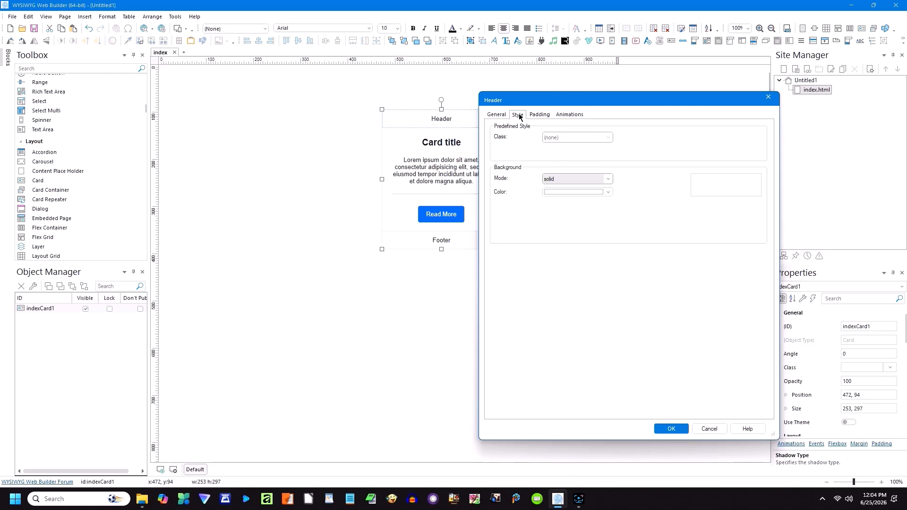
{"action": "left_click", "coordinate": [609, 194]}
{"action": "left_click", "coordinate": [621, 206]}
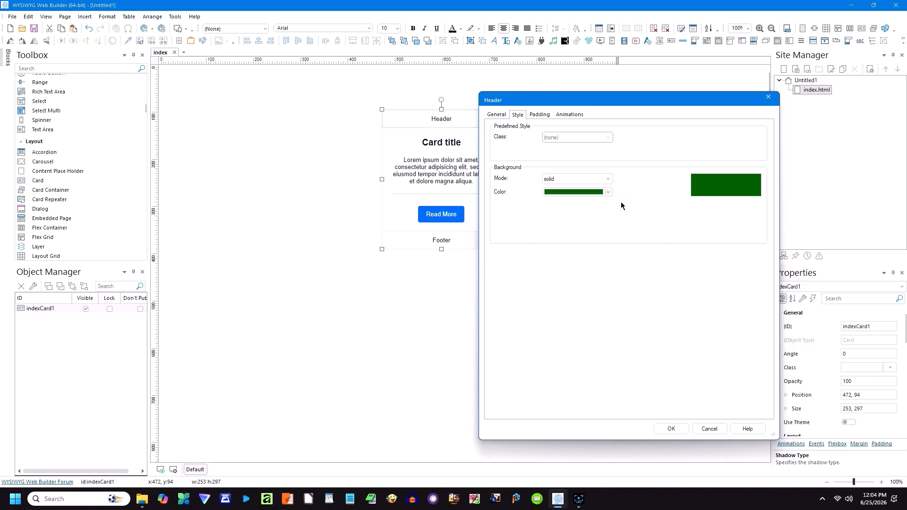
{"action": "left_click", "coordinate": [667, 428]}
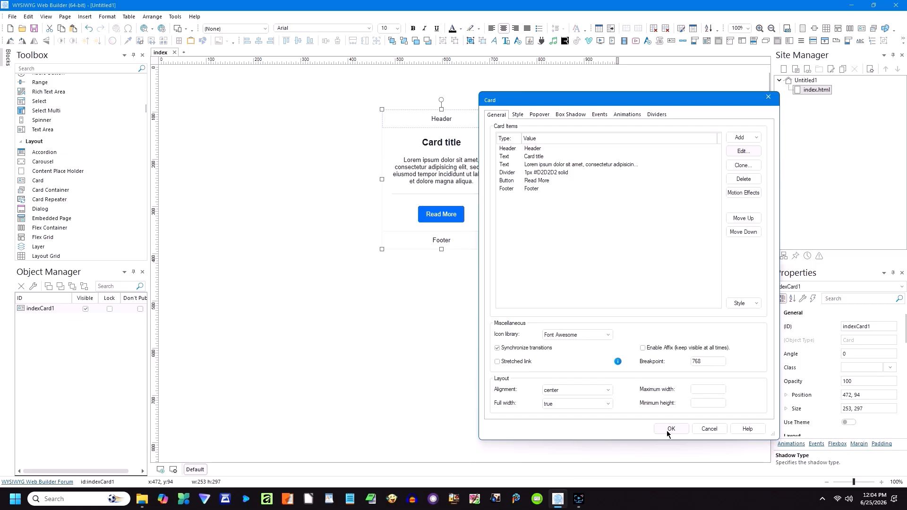
{"action": "left_click", "coordinate": [670, 428]}
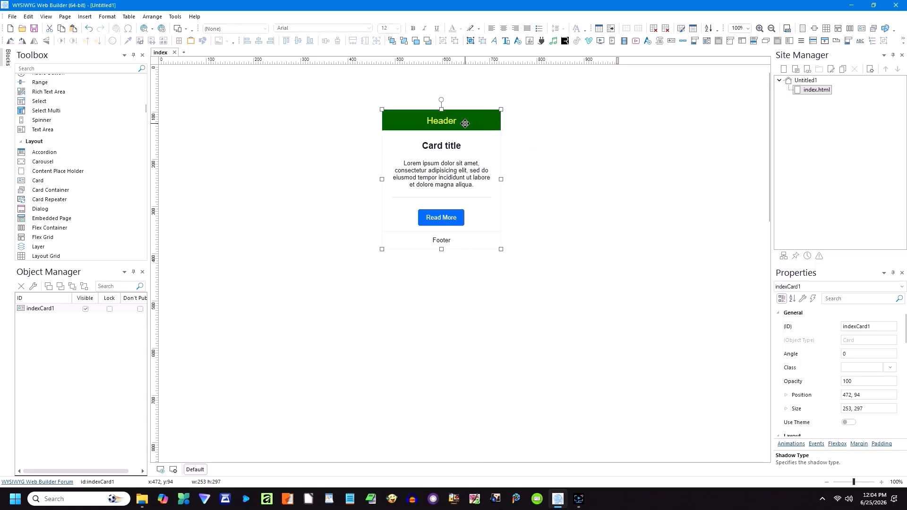
Step: Make the card footer's text light grey
{"action": "double_click", "coordinate": [436, 242]}
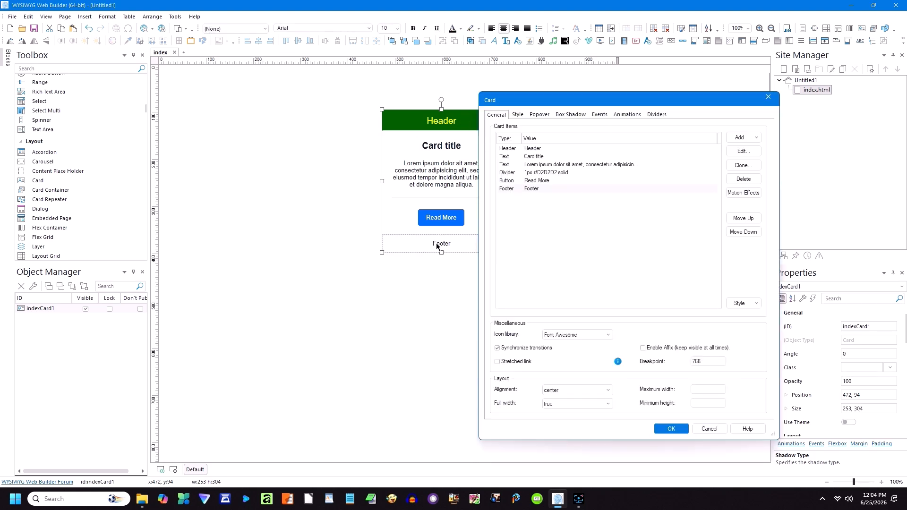
{"action": "left_click", "coordinate": [743, 151]}
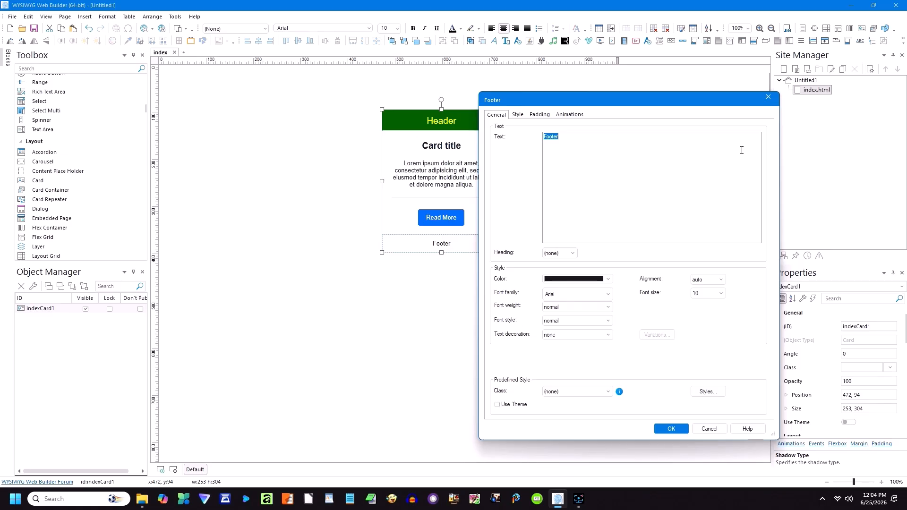
{"action": "left_click", "coordinate": [608, 279]}
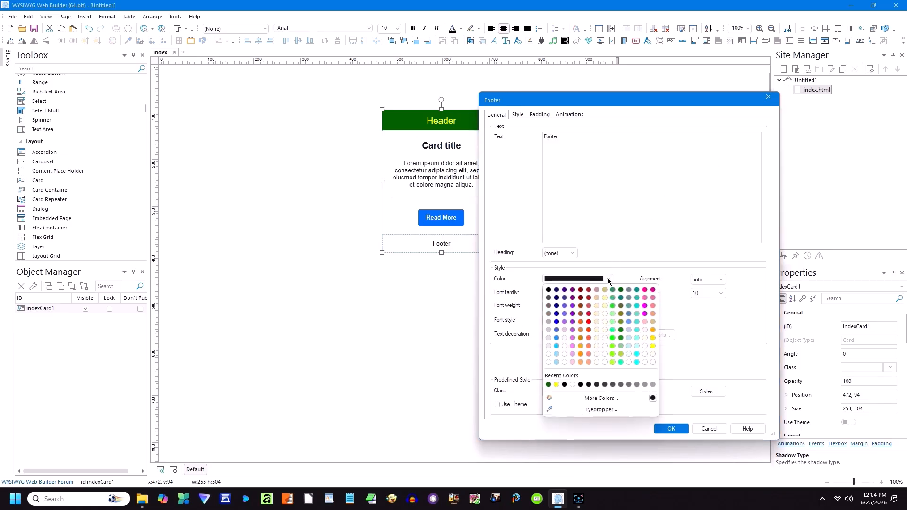
{"action": "left_click", "coordinate": [548, 347]}
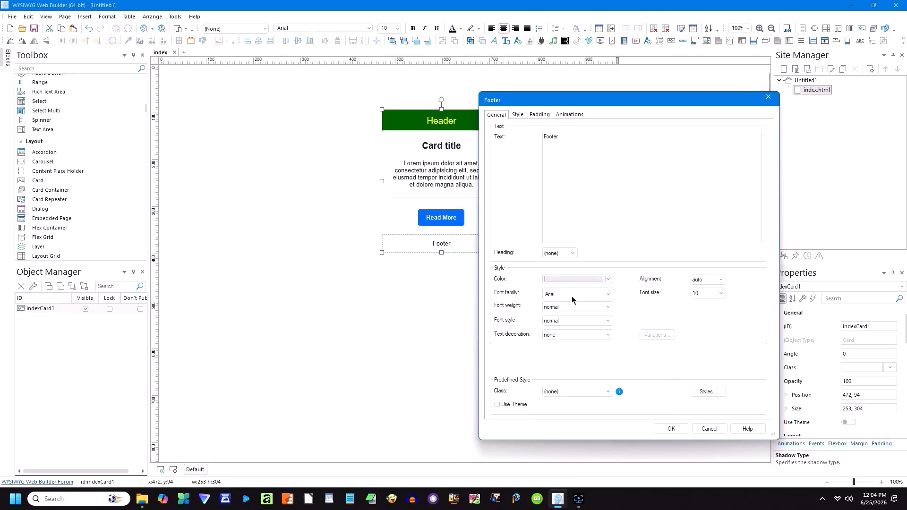
Step: Set the footer background to dark green, confirm both dialogs and deselect the card
{"action": "left_click", "coordinate": [517, 114]}
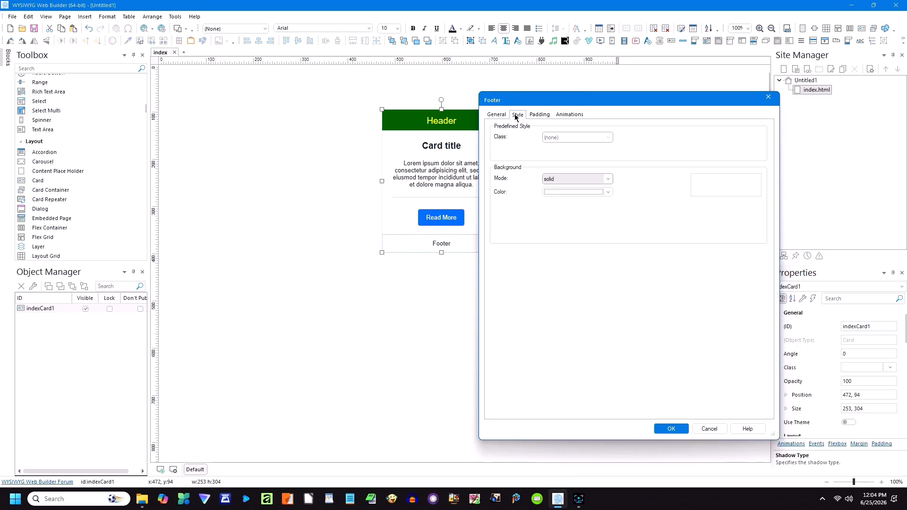
{"action": "left_click", "coordinate": [608, 192]}
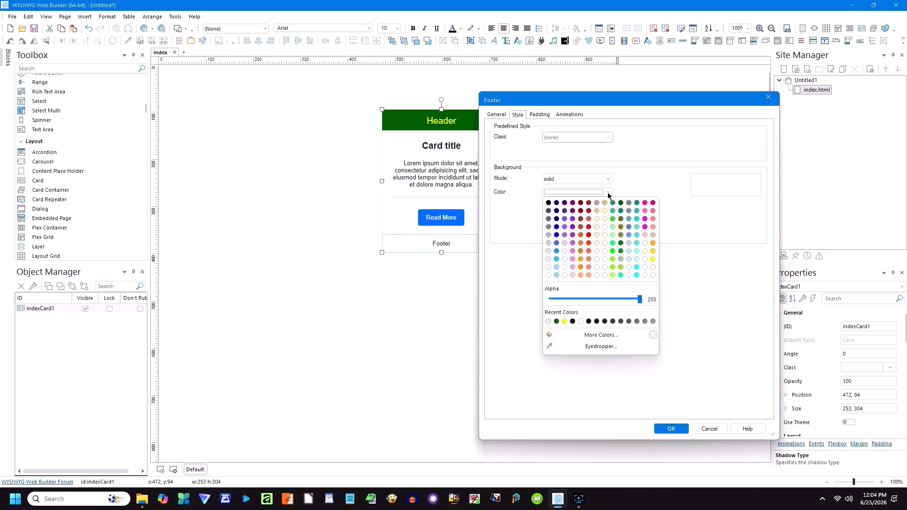
{"action": "left_click", "coordinate": [621, 208]}
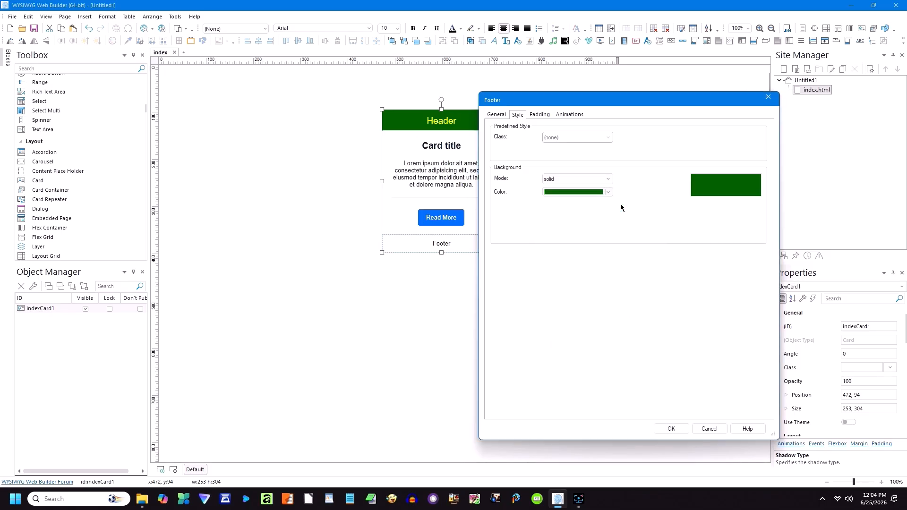
{"action": "left_click", "coordinate": [670, 430]}
{"action": "left_click", "coordinate": [669, 429]}
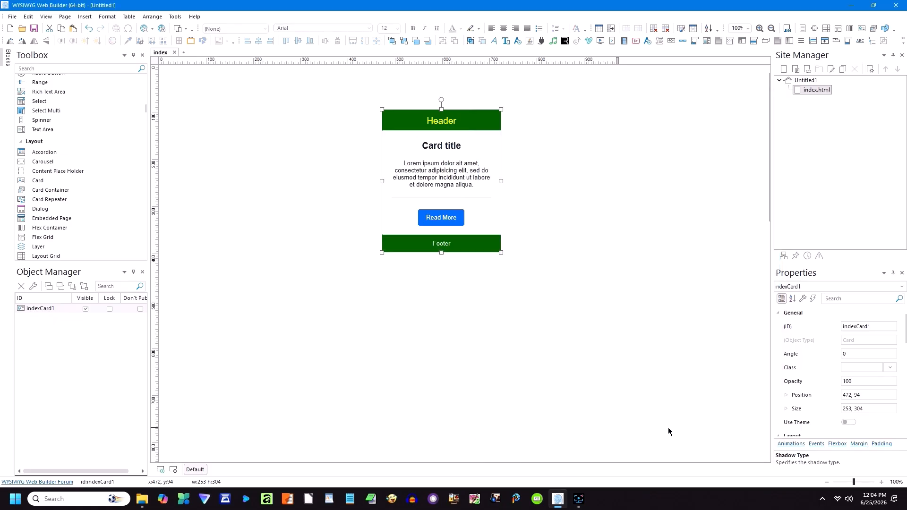
{"action": "left_click", "coordinate": [576, 203]}
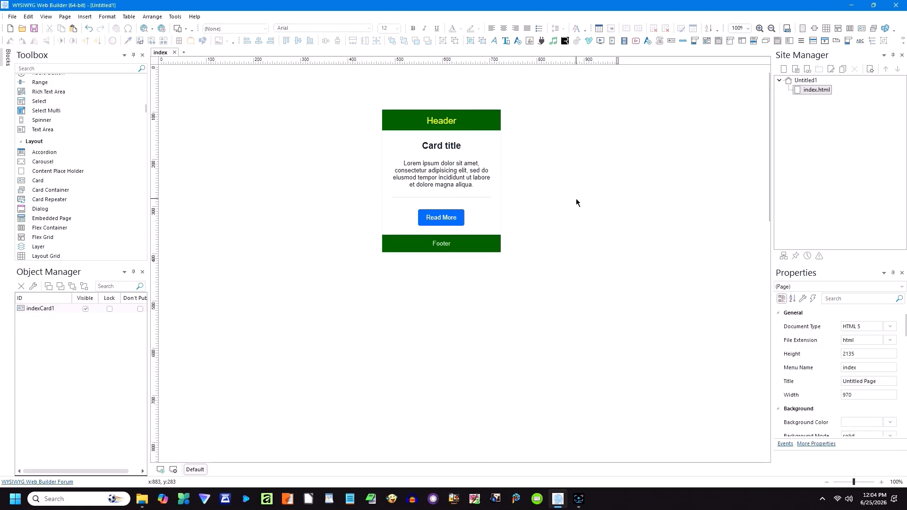
Step: Set the card's Style-tab Border Color to black, then reselect the card
{"action": "double_click", "coordinate": [475, 149]}
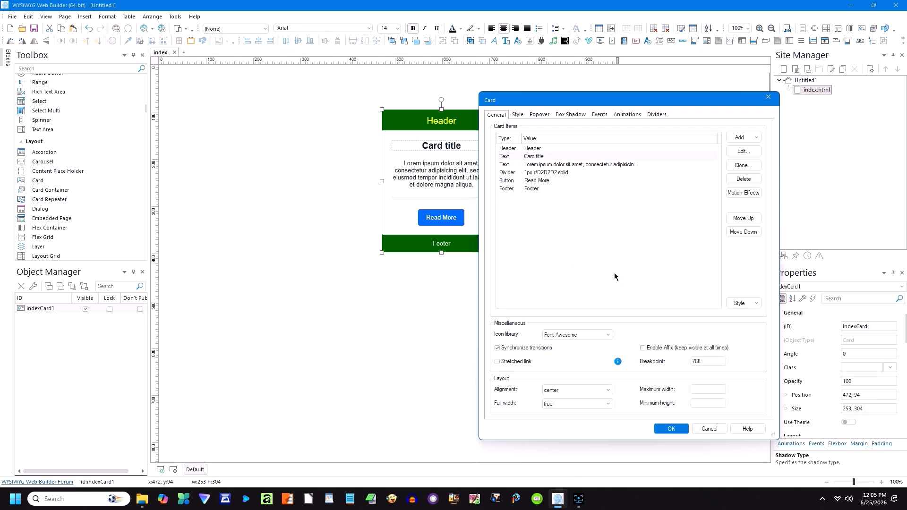
{"action": "left_click", "coordinate": [712, 426]}
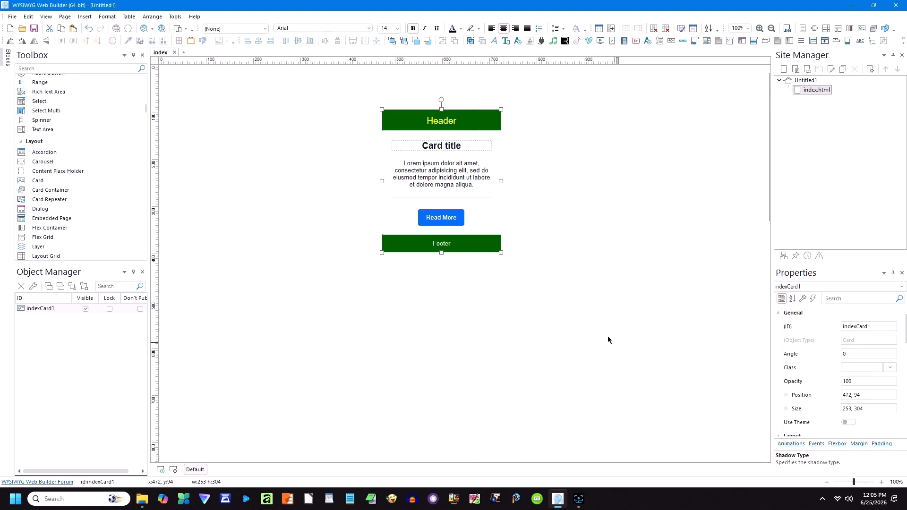
{"action": "double_click", "coordinate": [487, 208]}
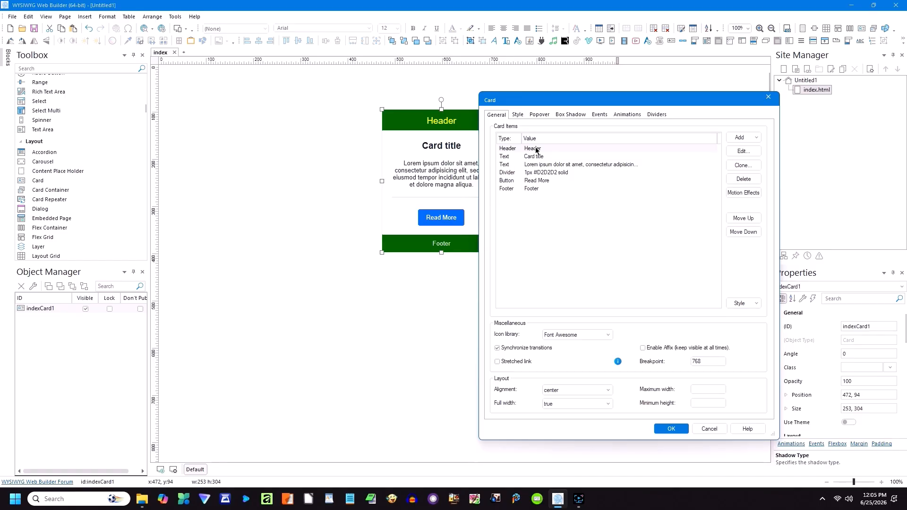
{"action": "left_click", "coordinate": [518, 115]}
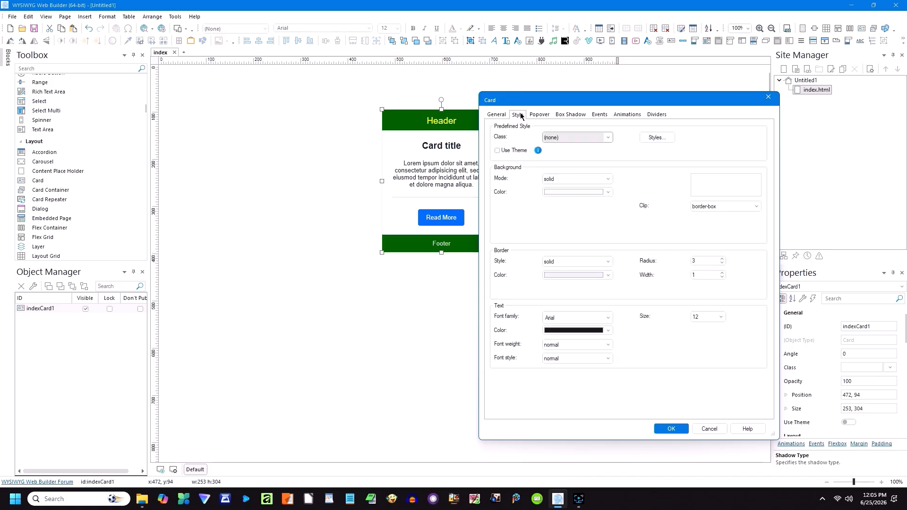
{"action": "left_click", "coordinate": [608, 275]}
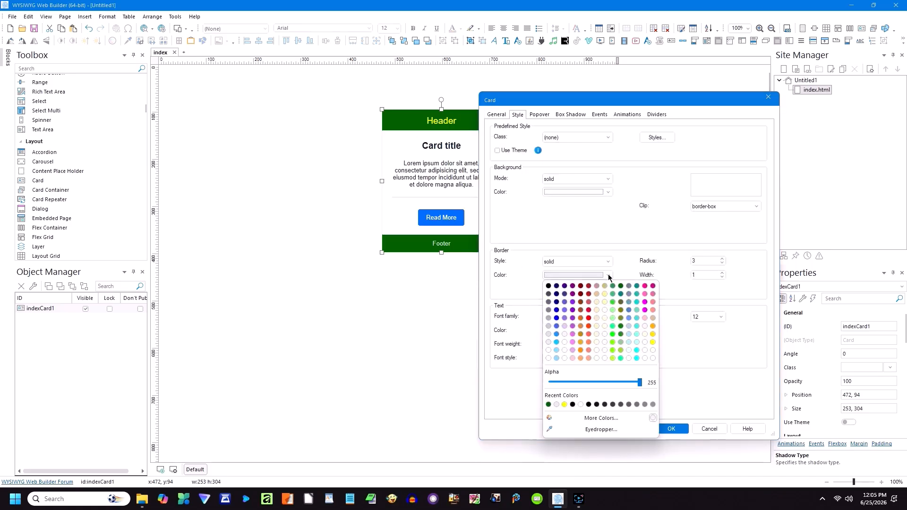
{"action": "left_click", "coordinate": [547, 288]}
{"action": "left_click", "coordinate": [671, 428]}
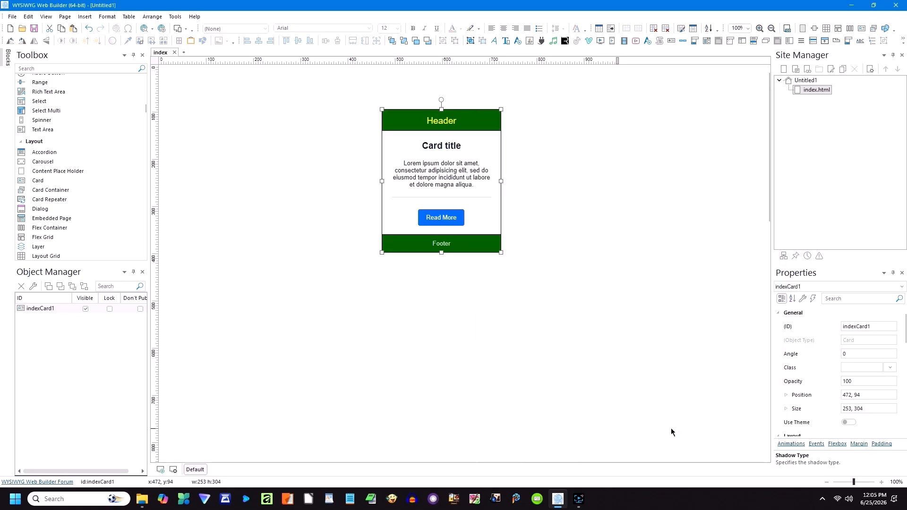
{"action": "left_click", "coordinate": [532, 323]}
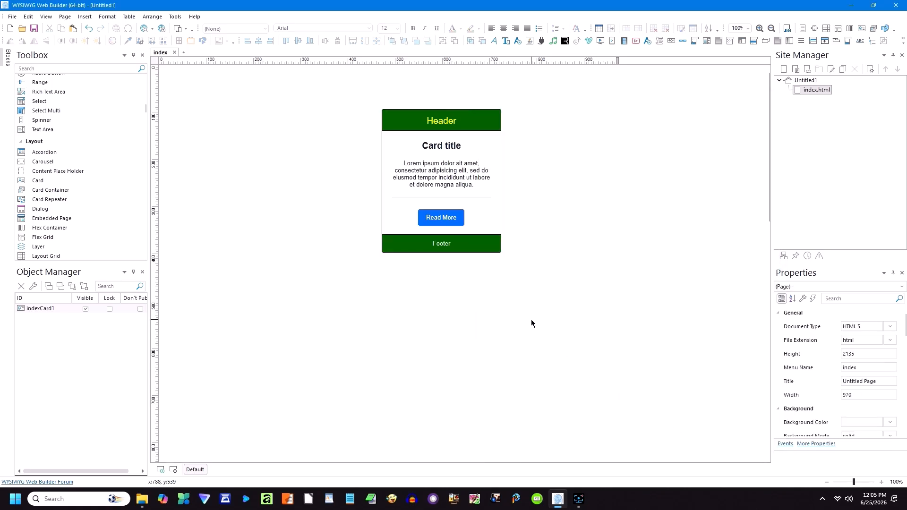
{"action": "left_click", "coordinate": [441, 218]}
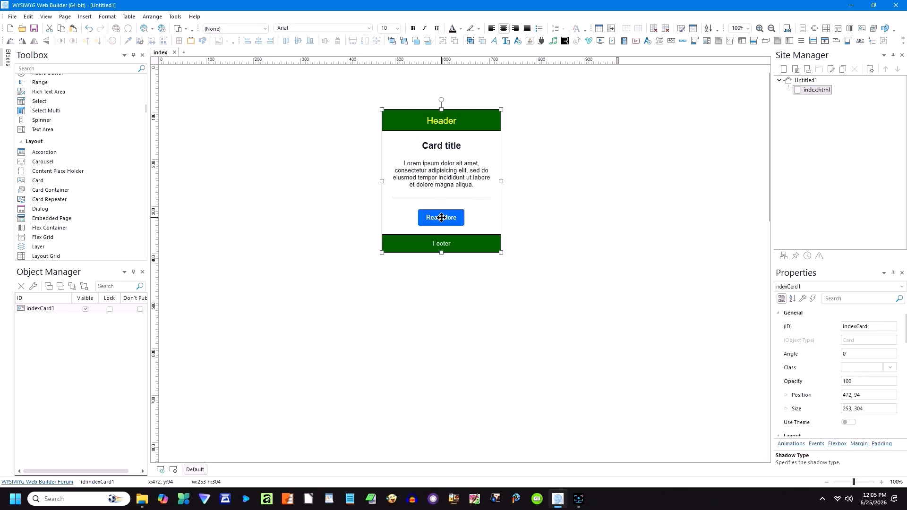
Step: Point the card button's URL to rozellone.com/antennas/index.htm
{"action": "double_click", "coordinate": [441, 218]}
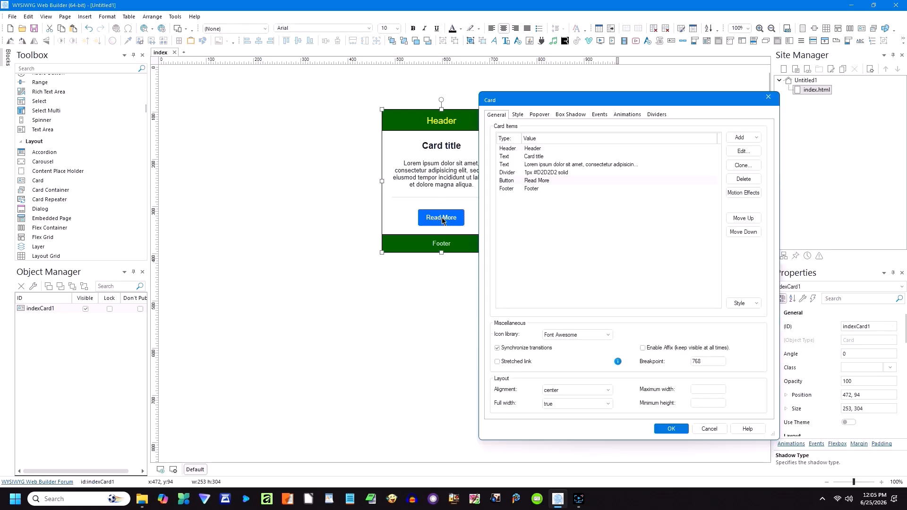
{"action": "left_click", "coordinate": [743, 152]}
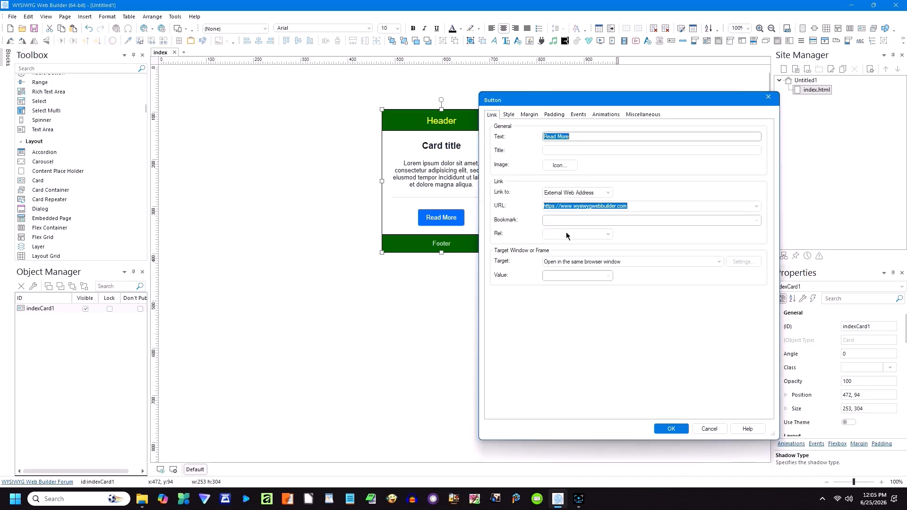
{"action": "left_click", "coordinate": [569, 206]}
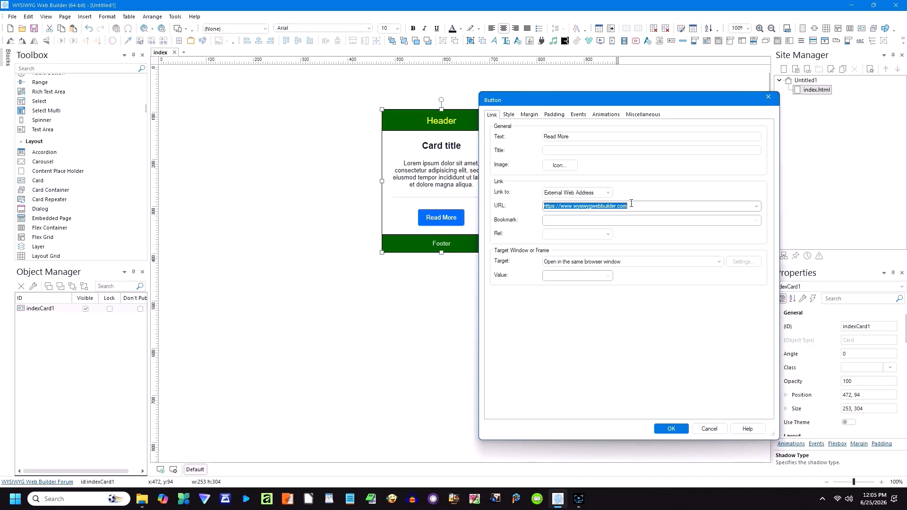
{"action": "left_click", "coordinate": [572, 206]}
{"action": "left_click_drag", "start_coordinate": [574, 206], "coordinate": [676, 207]}
{"action": "type", "text": "rozellone.com/antenna"}
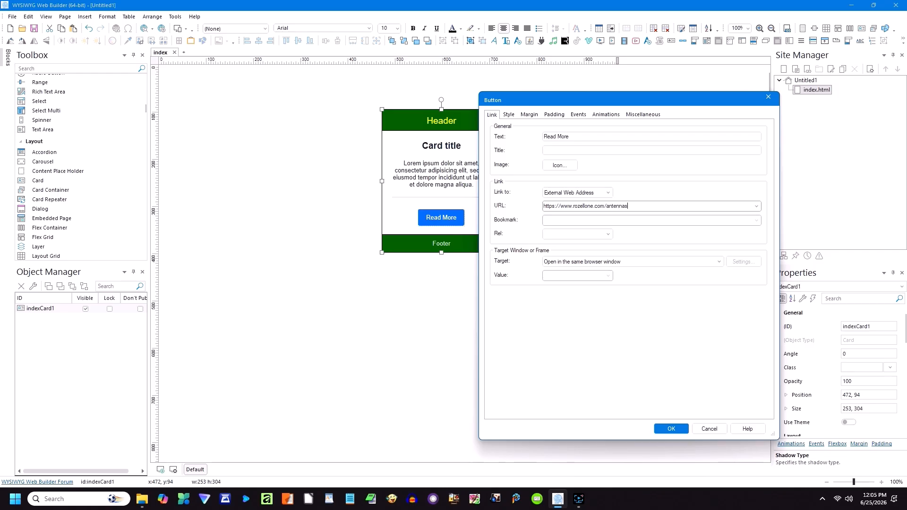
{"action": "type", "text": "s/index.html"}
Step: Relabel the button Antenna Workshop and set its Rel to nofollow and noreferrer
{"action": "left_click_drag", "start_coordinate": [579, 138], "coordinate": [532, 137]}
{"action": "type", "text": "At"}
{"action": "type", "text": "ntenna"}
{"action": "type", "text": " Workshop"}
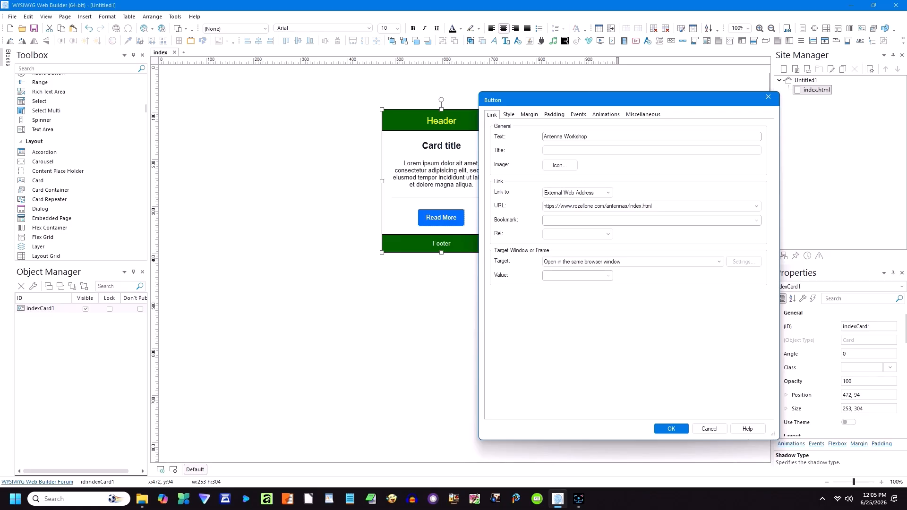
{"action": "left_click", "coordinate": [604, 234]}
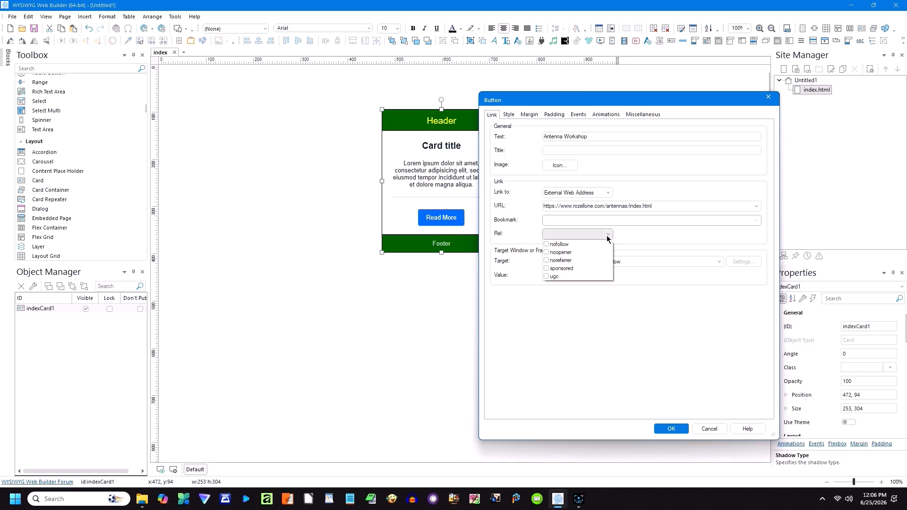
{"action": "left_click", "coordinate": [551, 244]}
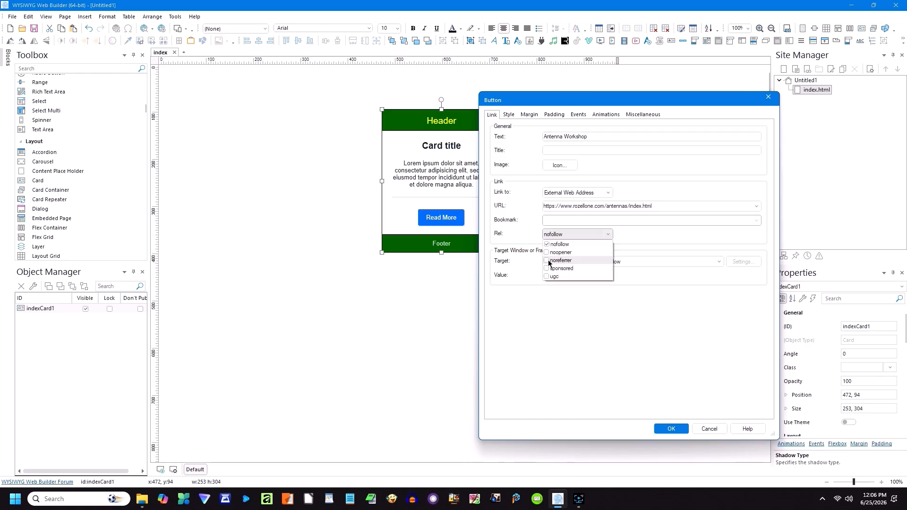
{"action": "left_click", "coordinate": [549, 262]}
{"action": "left_click", "coordinate": [610, 314]}
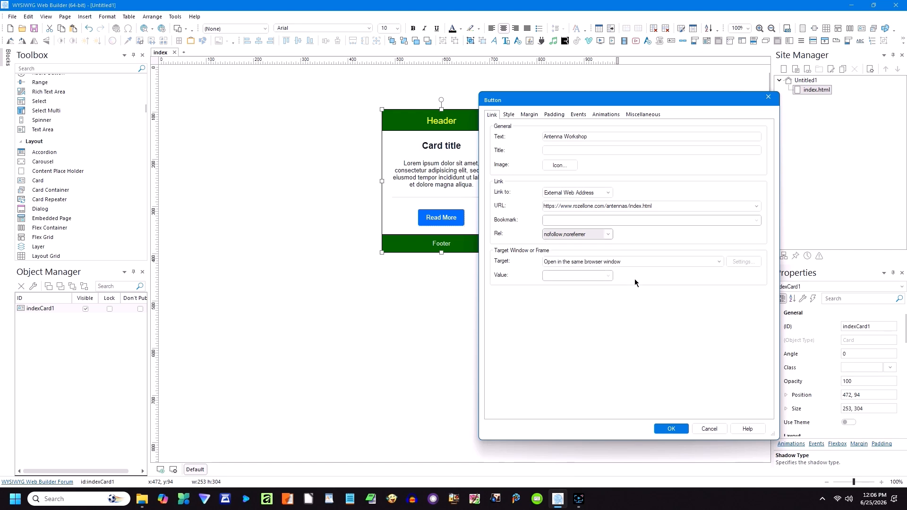
Step: Make the button link open in a new window and apply the card changes
{"action": "left_click", "coordinate": [630, 263]}
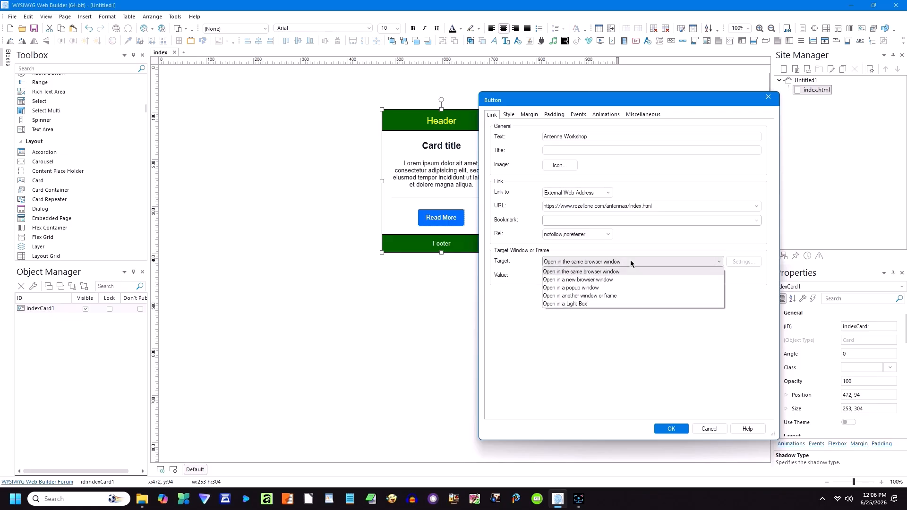
{"action": "left_click", "coordinate": [595, 280]}
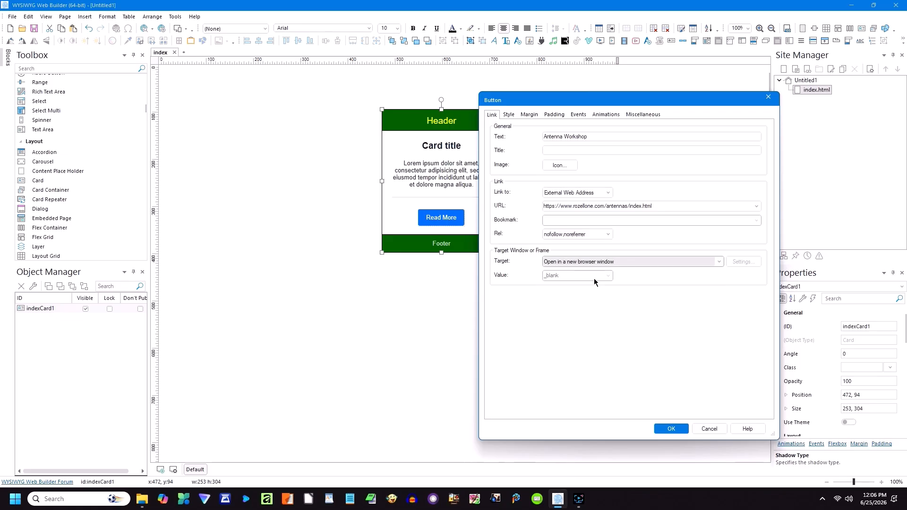
{"action": "left_click", "coordinate": [669, 429]}
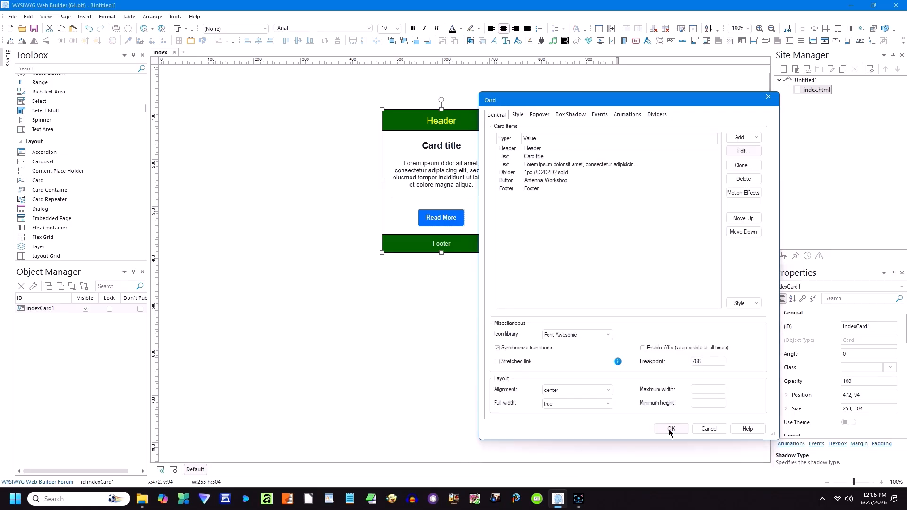
{"action": "left_click", "coordinate": [670, 429]}
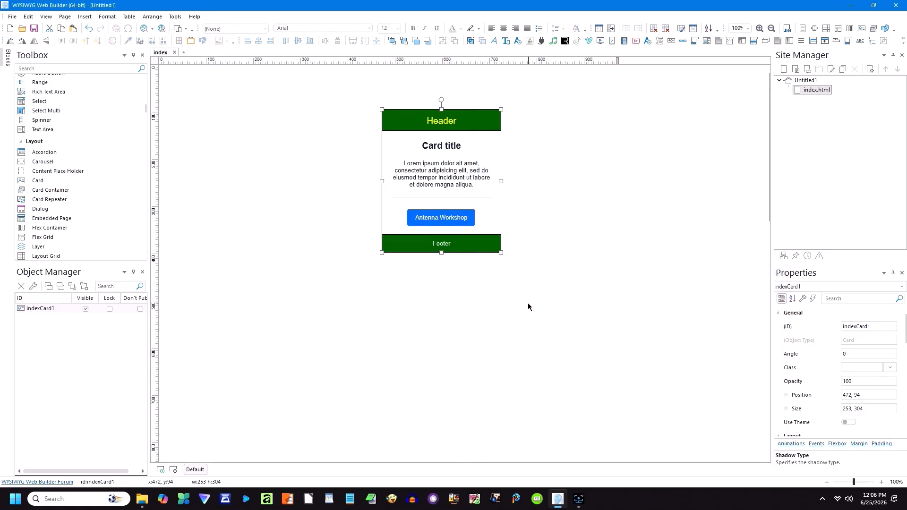
{"action": "left_click", "coordinate": [504, 301]}
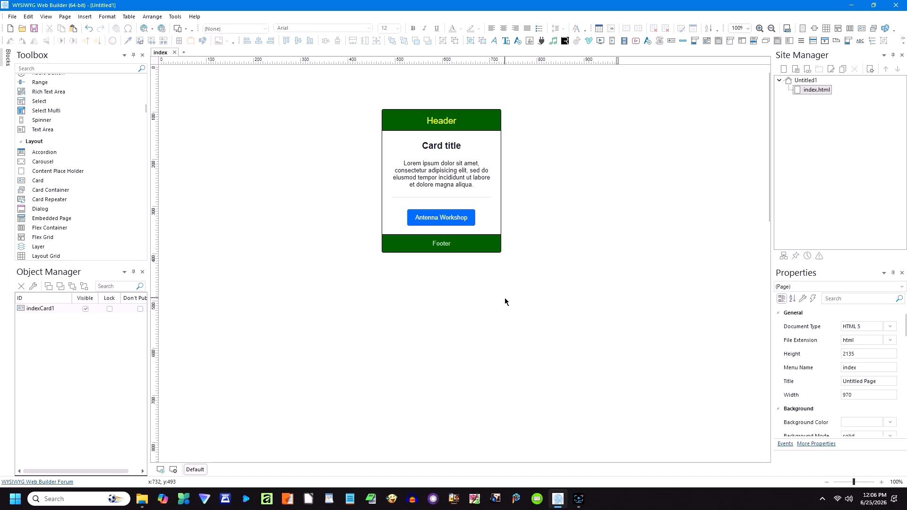
{"action": "left_click", "coordinate": [153, 29]}
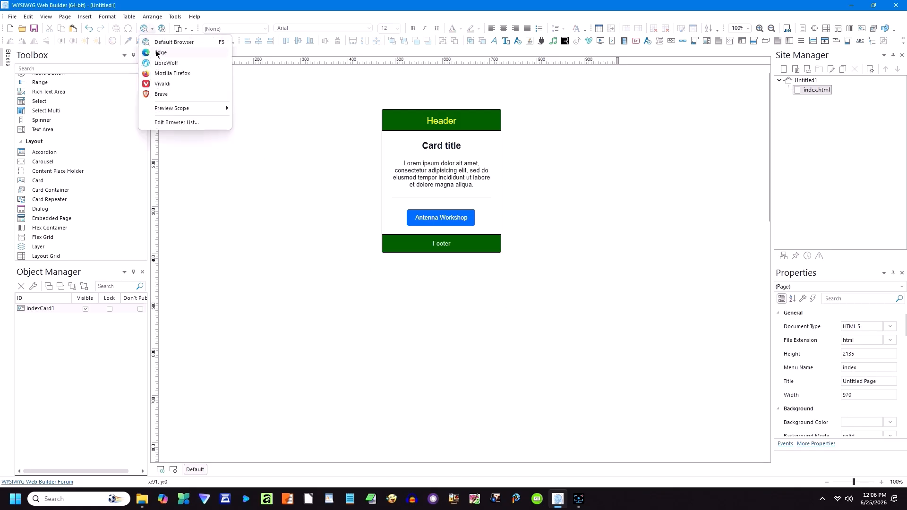
{"action": "left_click", "coordinate": [168, 62]}
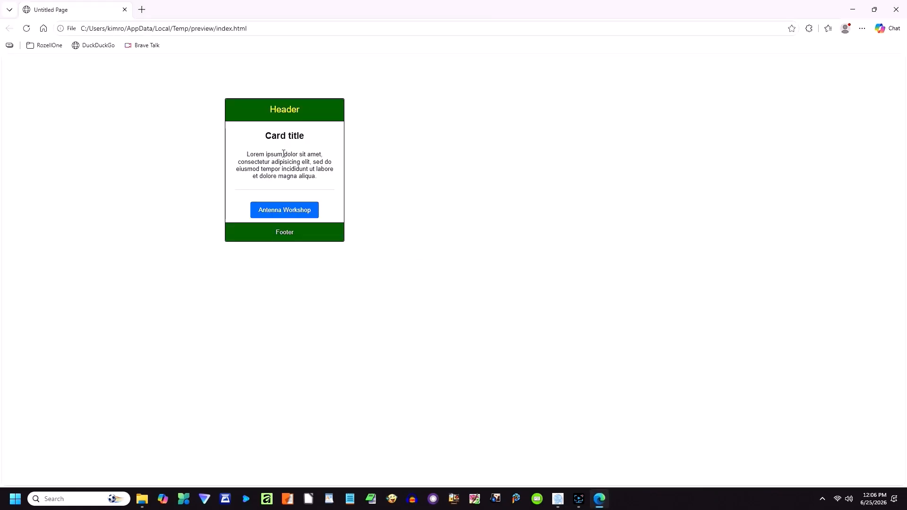
{"action": "left_click", "coordinate": [285, 213]}
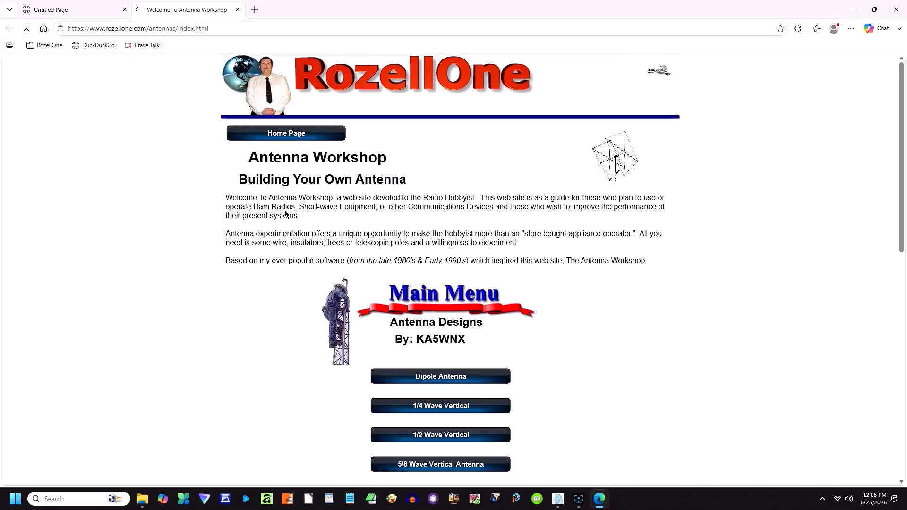
{"action": "left_click", "coordinate": [100, 13]}
{"action": "left_click", "coordinate": [177, 15]}
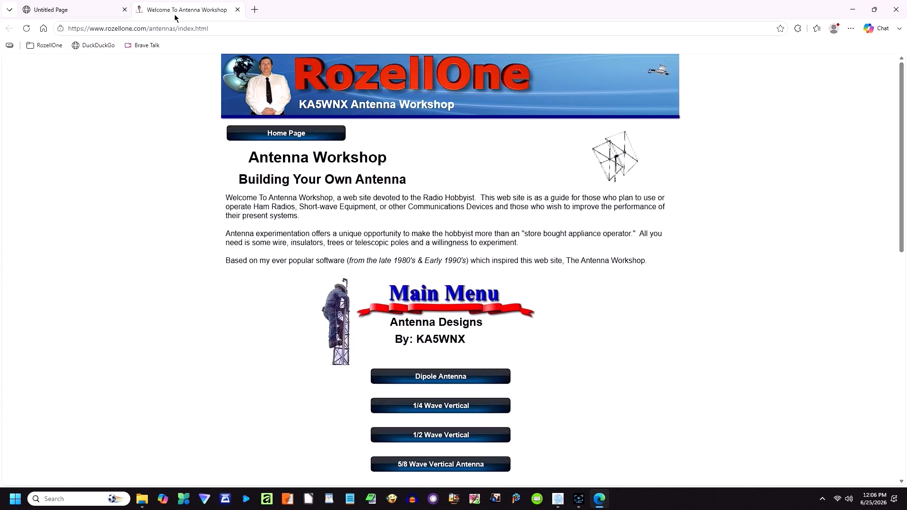
{"action": "scroll", "coordinate": [457, 204], "scroll_direction": "down", "scroll_amount": 4}
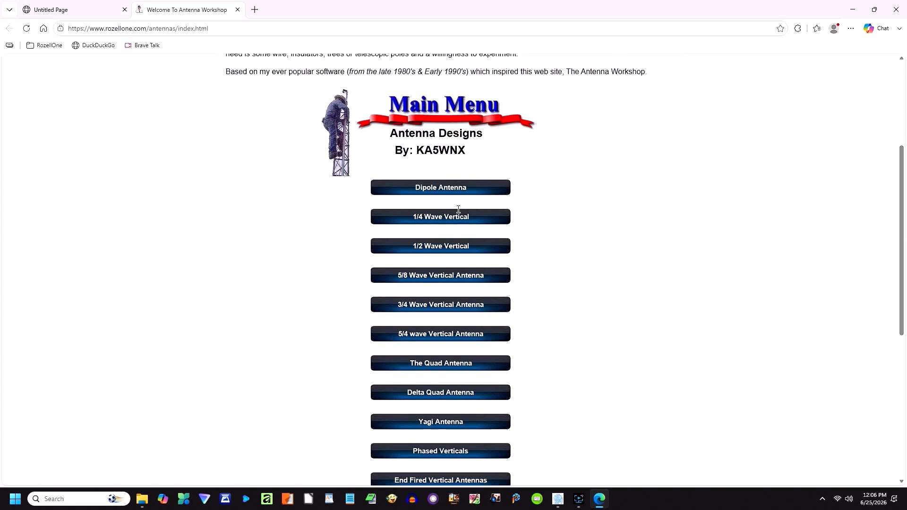
{"action": "left_click", "coordinate": [439, 189]}
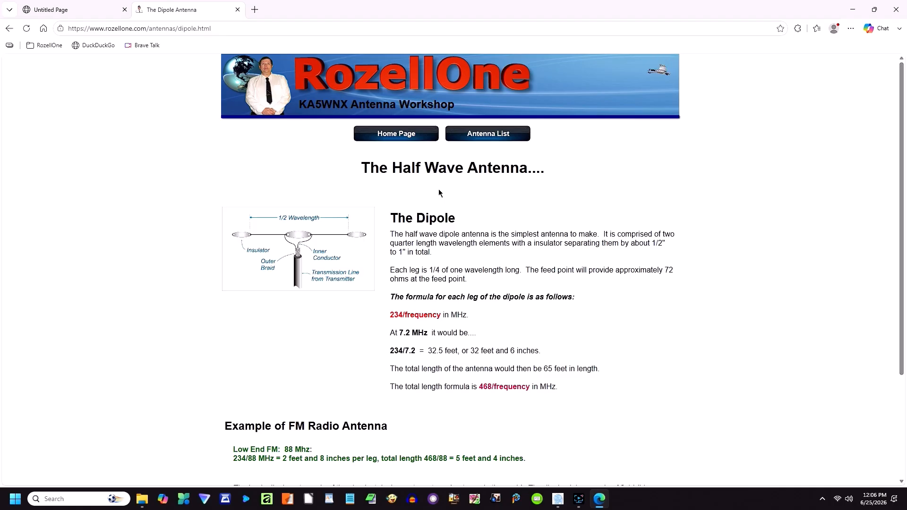
{"action": "left_click", "coordinate": [502, 138]}
{"action": "scroll", "coordinate": [461, 263], "scroll_direction": "down", "scroll_amount": 4}
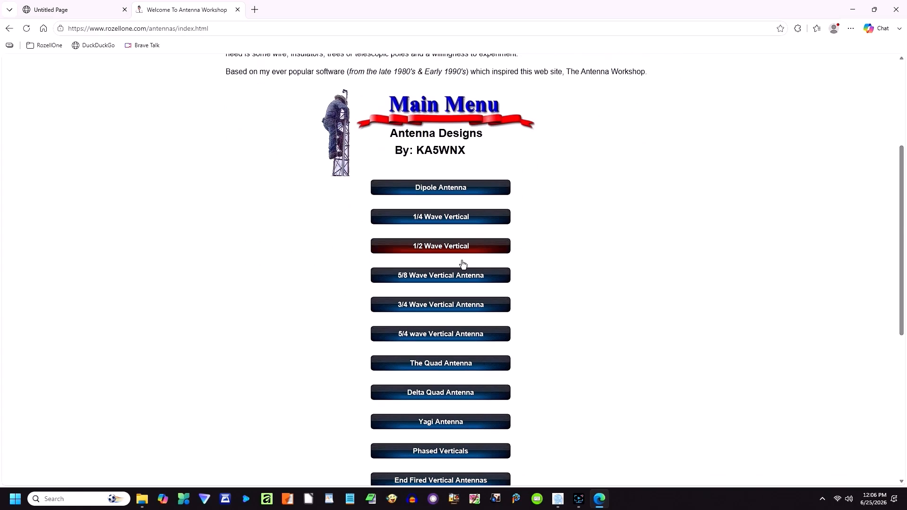
{"action": "left_click", "coordinate": [444, 223]}
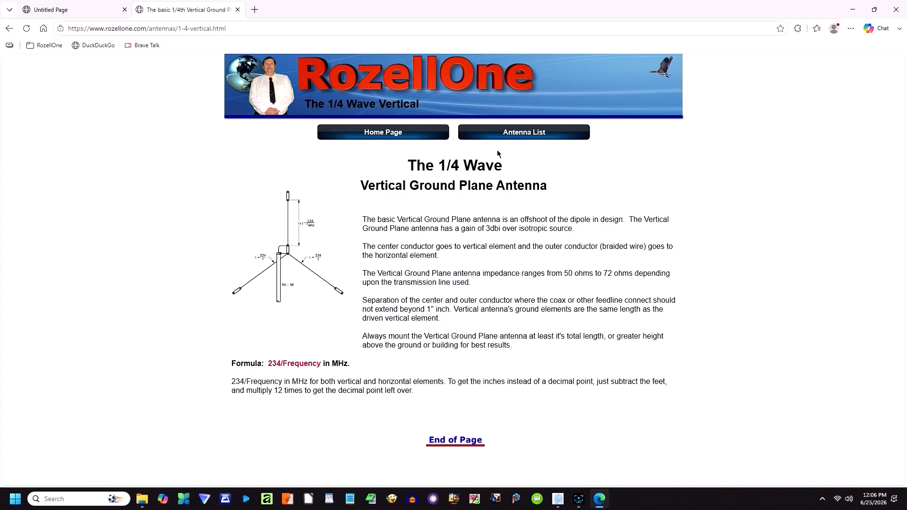
{"action": "left_click", "coordinate": [516, 136]}
{"action": "scroll", "coordinate": [464, 296], "scroll_direction": "down", "scroll_amount": 4}
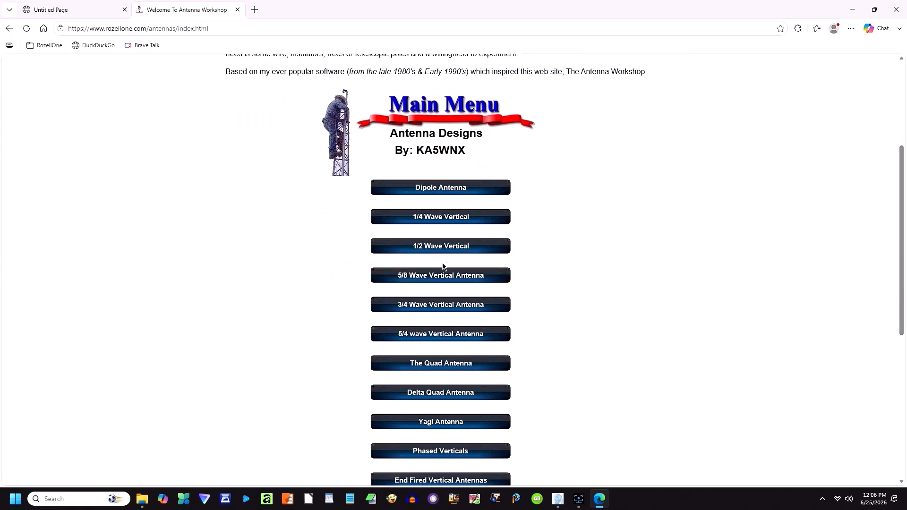
{"action": "left_click", "coordinate": [443, 248]}
{"action": "scroll", "coordinate": [429, 246], "scroll_direction": "down", "scroll_amount": 3}
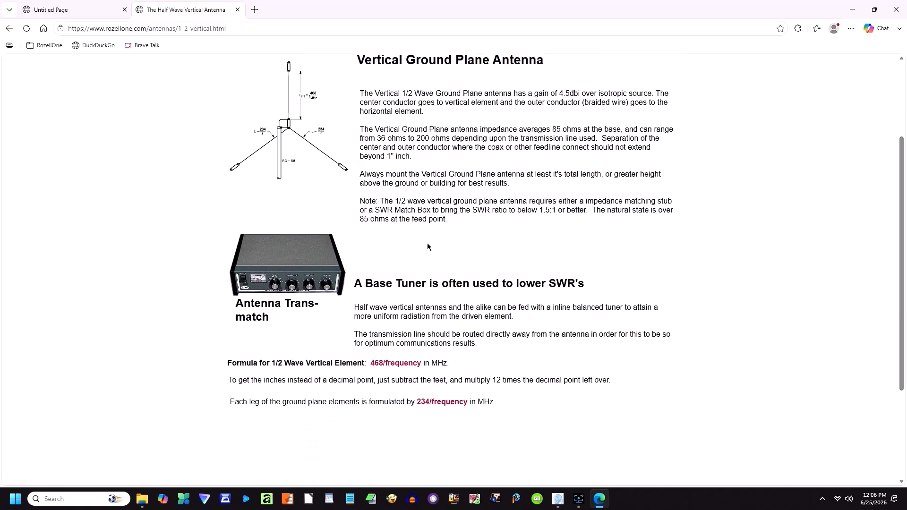
{"action": "scroll", "coordinate": [428, 246], "scroll_direction": "up", "scroll_amount": 3}
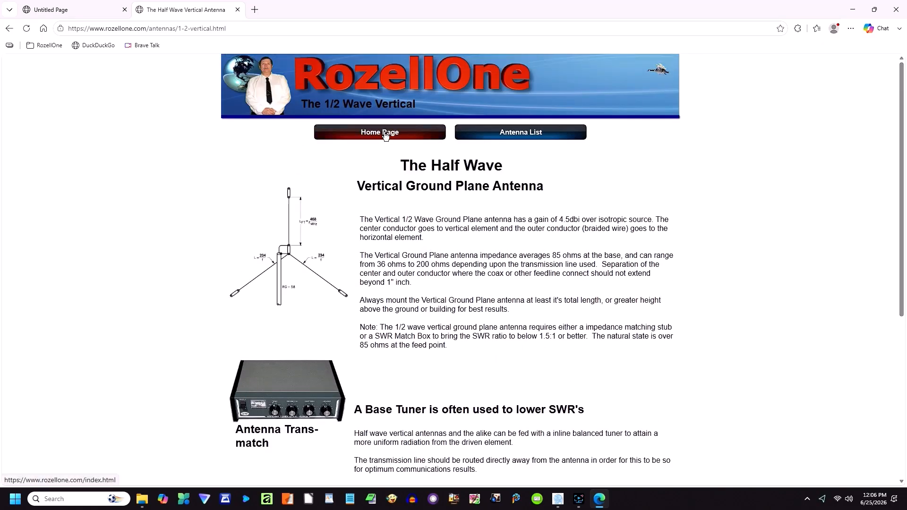
{"action": "left_click", "coordinate": [385, 136]}
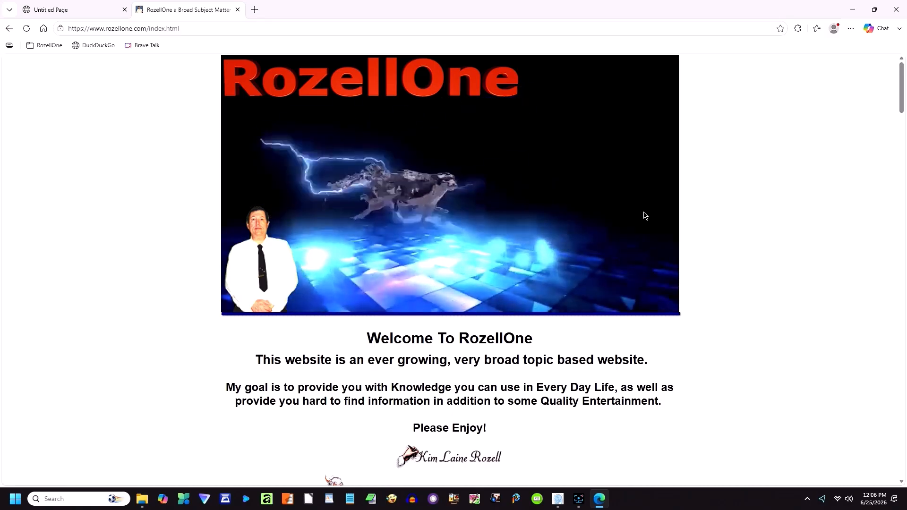
{"action": "left_click", "coordinate": [897, 12]}
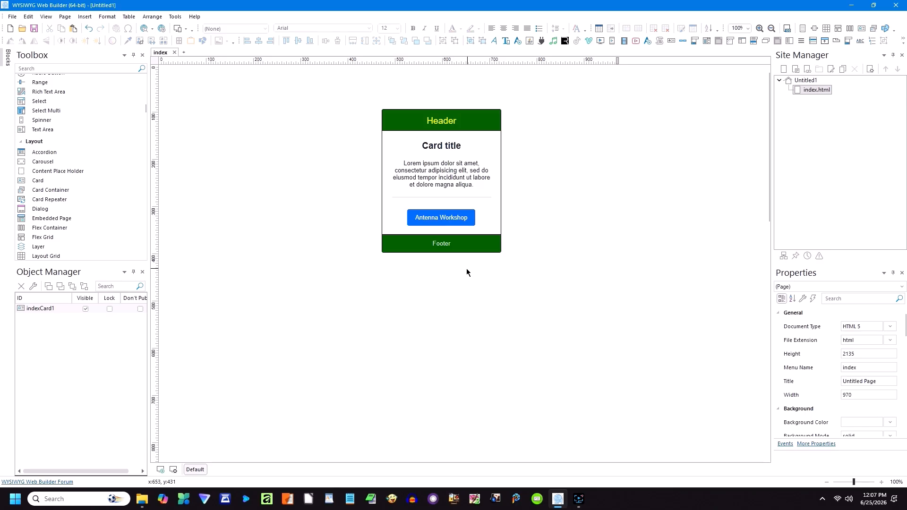
Step: Go to the card header's Animations tab and add a new animation
{"action": "double_click", "coordinate": [470, 205]}
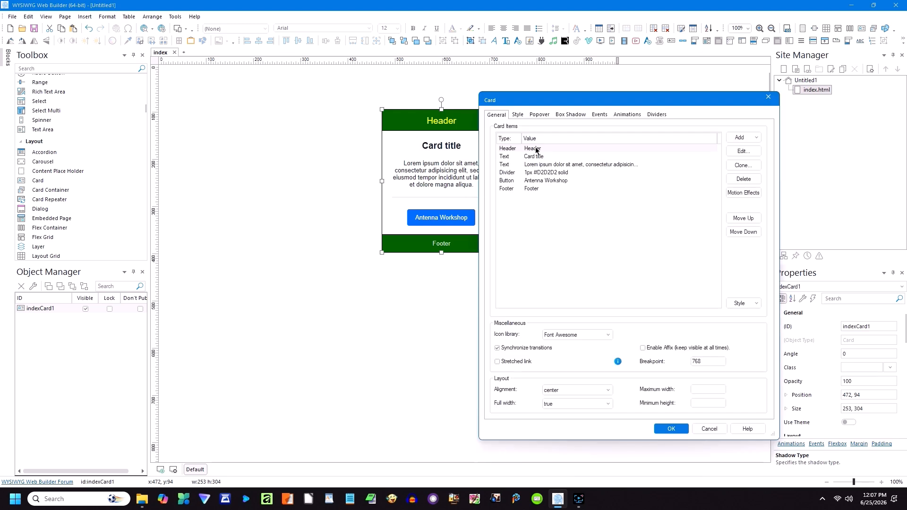
{"action": "left_click", "coordinate": [749, 152]}
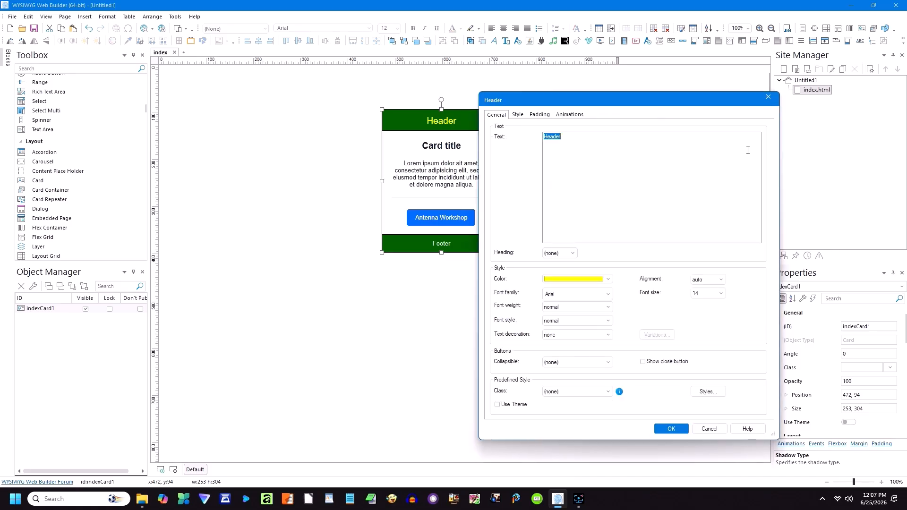
{"action": "left_click", "coordinate": [516, 115]}
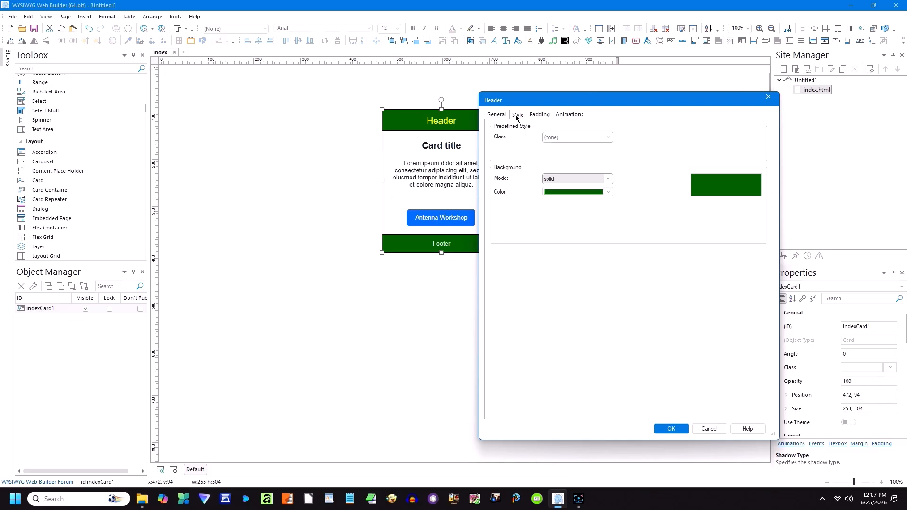
{"action": "left_click", "coordinate": [539, 116]}
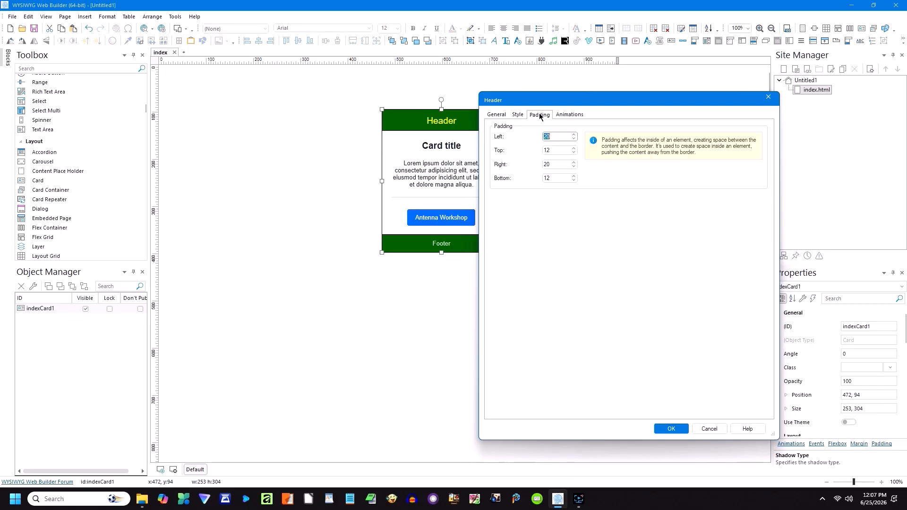
{"action": "left_click", "coordinate": [568, 114]}
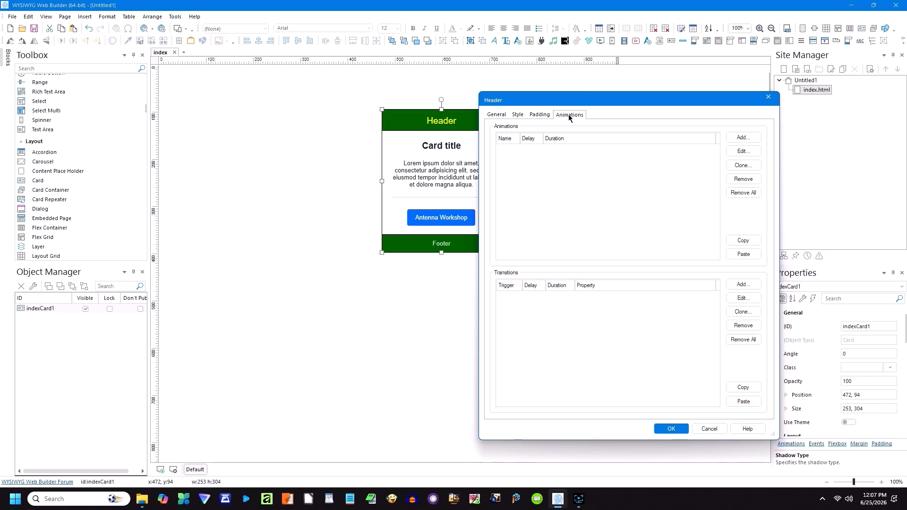
{"action": "left_click", "coordinate": [738, 139]}
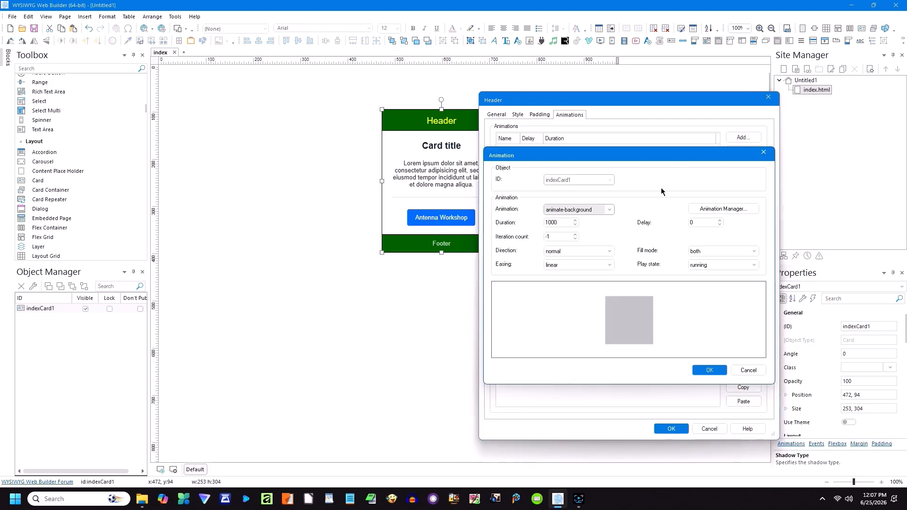
Step: Choose clip-path-box-wipe-leave (1000 ms, no delay) and confirm the Animation, Header and Card dialogs
{"action": "left_click", "coordinate": [609, 210]}
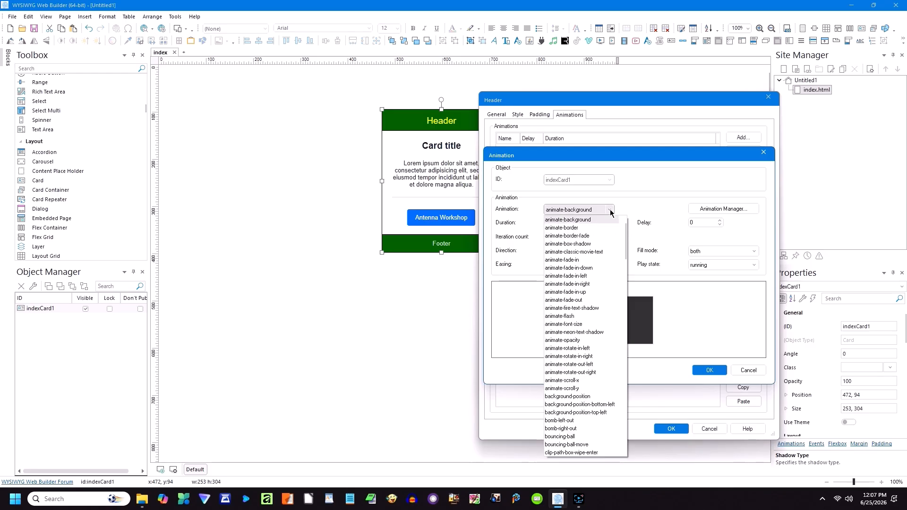
{"action": "left_click", "coordinate": [575, 258]}
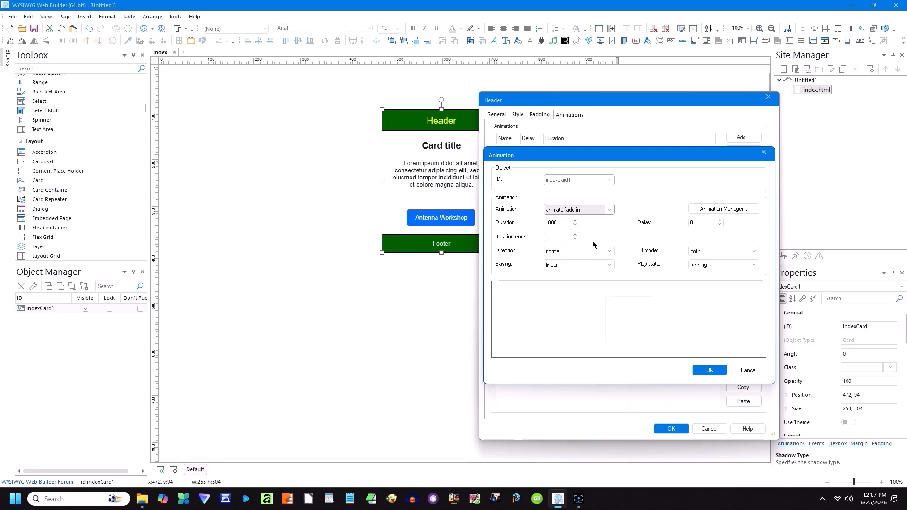
{"action": "left_click", "coordinate": [607, 210]}
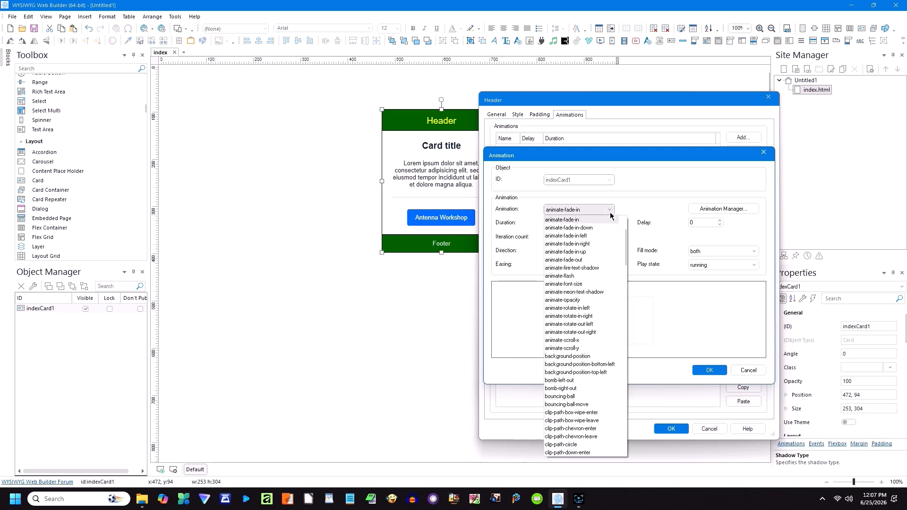
{"action": "left_click", "coordinate": [571, 276]}
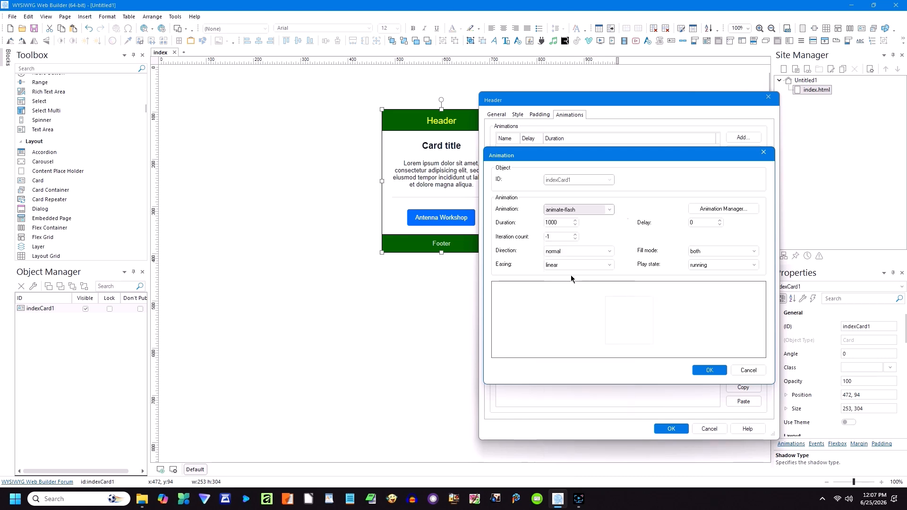
{"action": "left_click", "coordinate": [608, 209]}
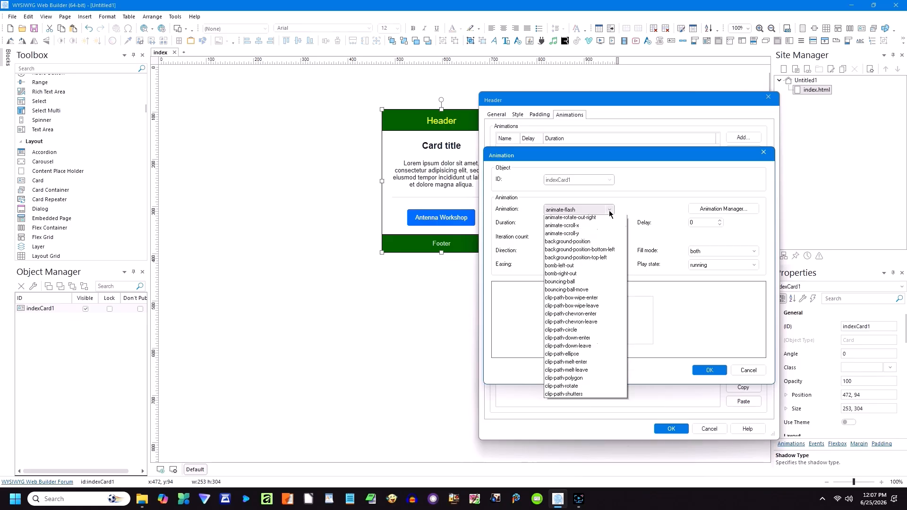
{"action": "scroll", "coordinate": [573, 288], "scroll_direction": "up", "scroll_amount": 2}
{"action": "left_click", "coordinate": [573, 307]}
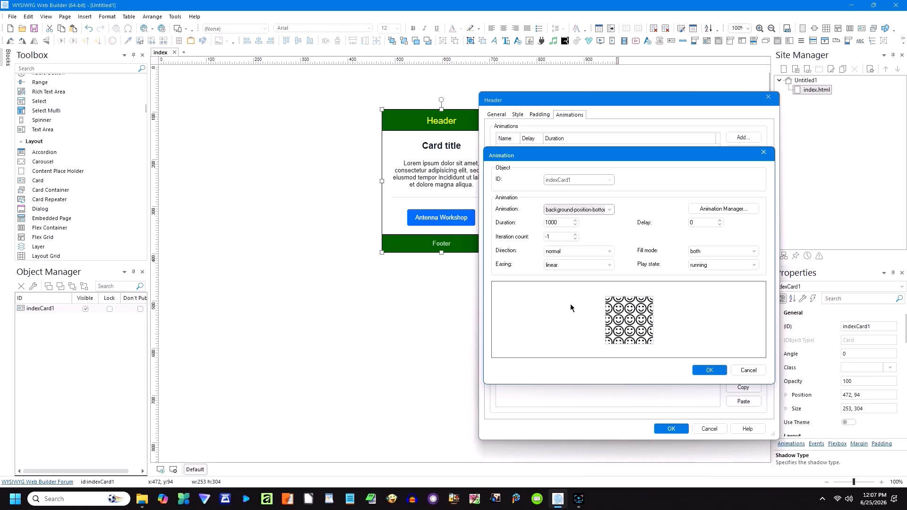
{"action": "left_click", "coordinate": [609, 210]}
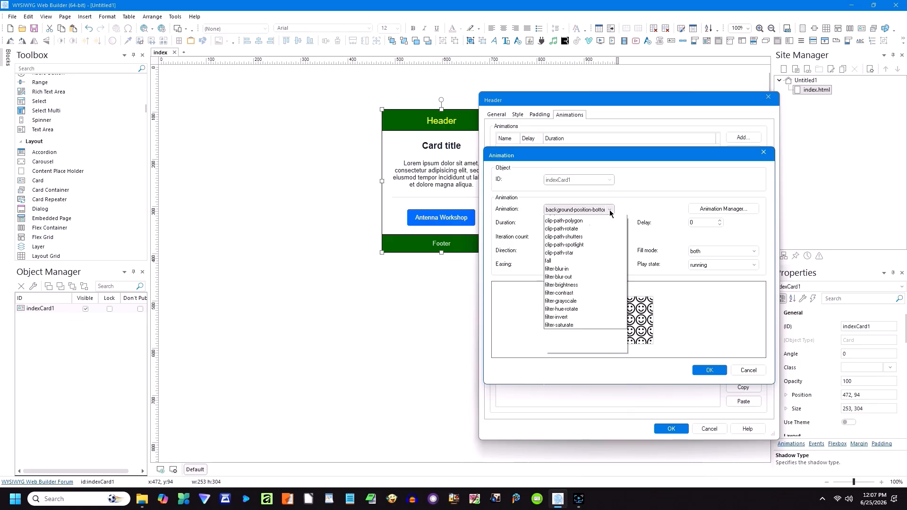
{"action": "left_click", "coordinate": [566, 280]}
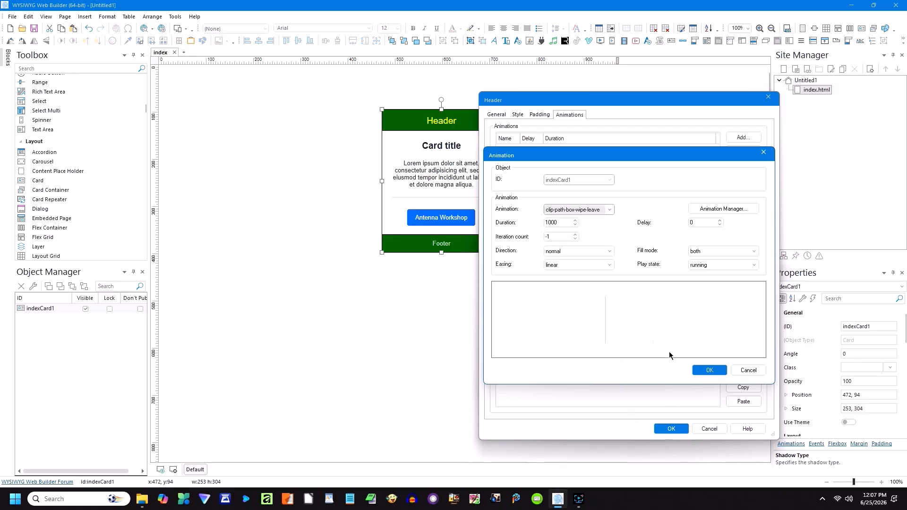
{"action": "left_click", "coordinate": [708, 370]}
{"action": "left_click", "coordinate": [671, 429]}
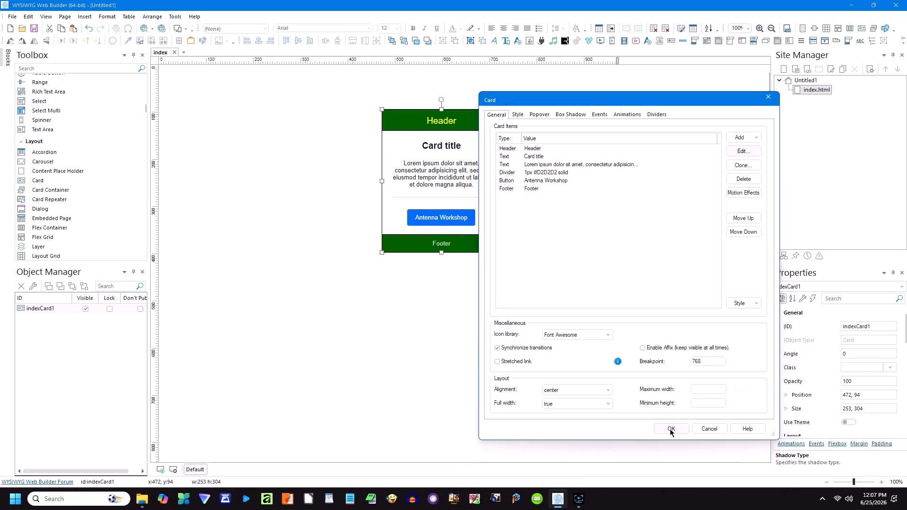
{"action": "left_click", "coordinate": [671, 429]}
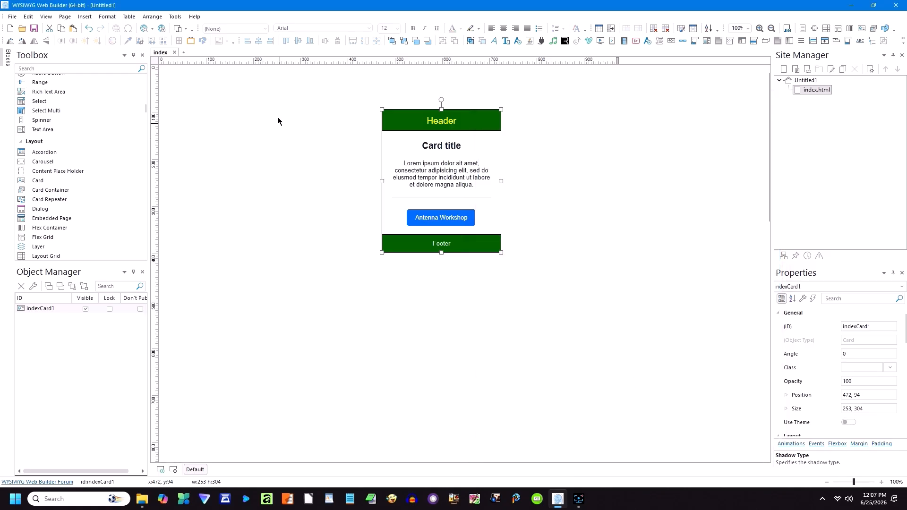
Step: Preview the page in Edge, then close the preview
{"action": "left_click", "coordinate": [153, 30]}
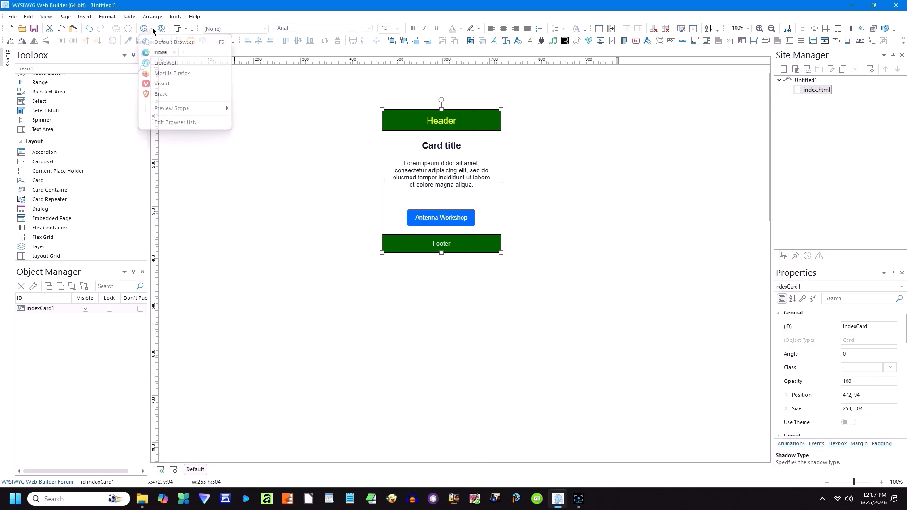
{"action": "left_click", "coordinate": [156, 55]}
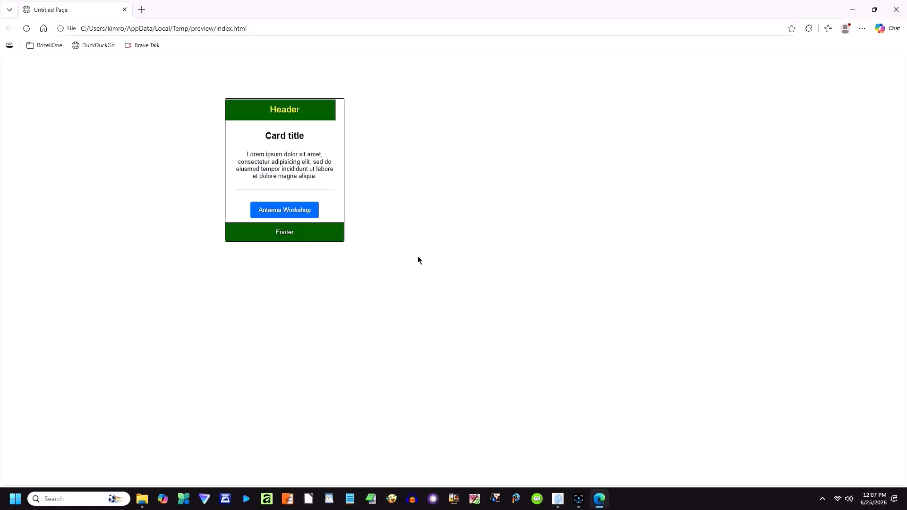
{"action": "left_click", "coordinate": [895, 9]}
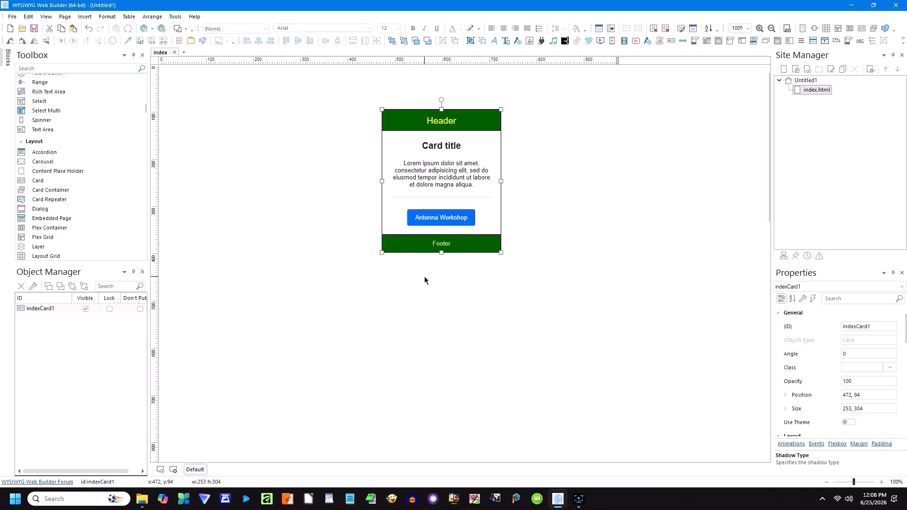
Step: Open the header's existing animation and cancel without changing its type
{"action": "double_click", "coordinate": [449, 125]}
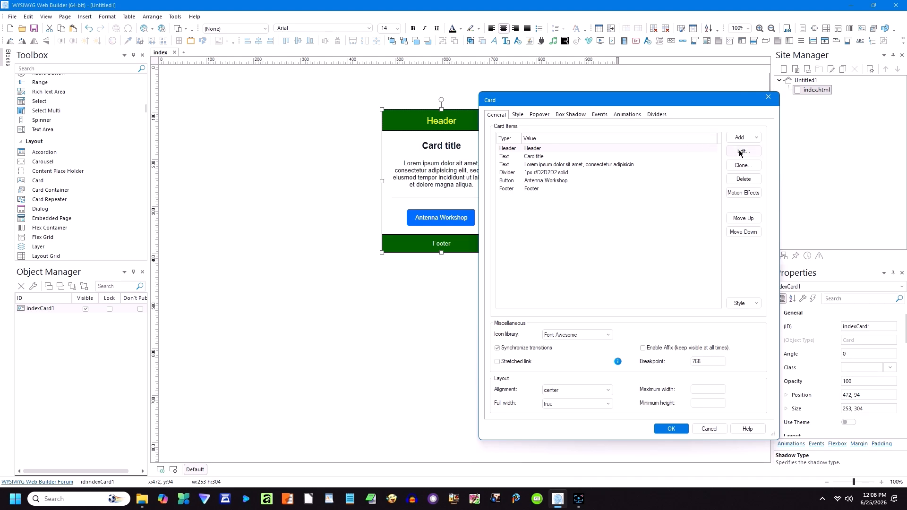
{"action": "left_click", "coordinate": [740, 152]}
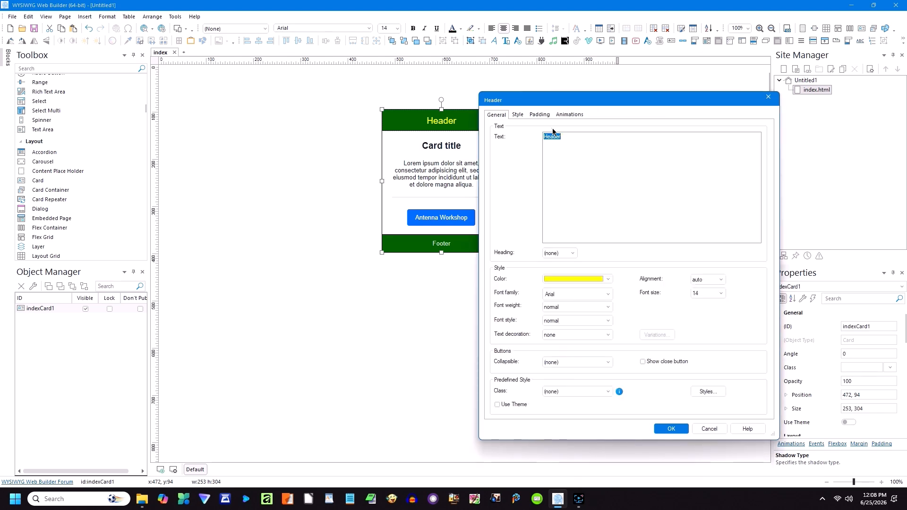
{"action": "left_click", "coordinate": [519, 117]}
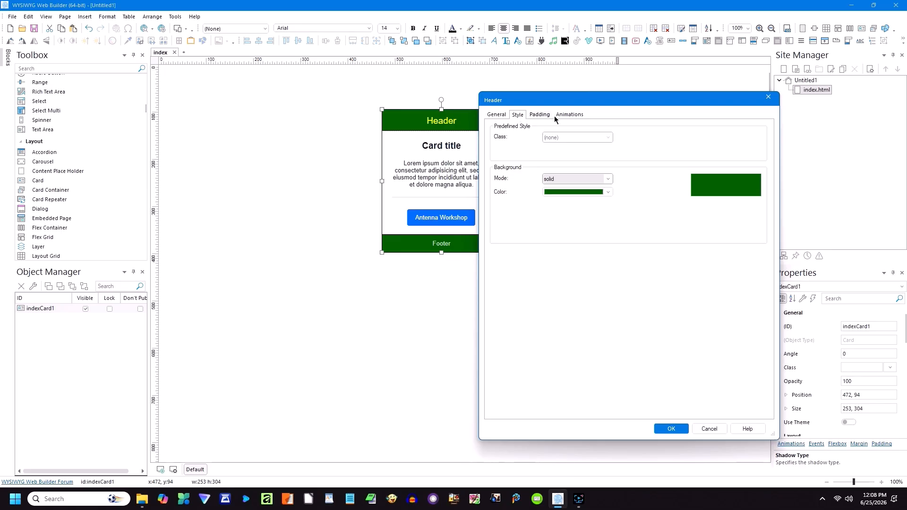
{"action": "left_click", "coordinate": [570, 116]}
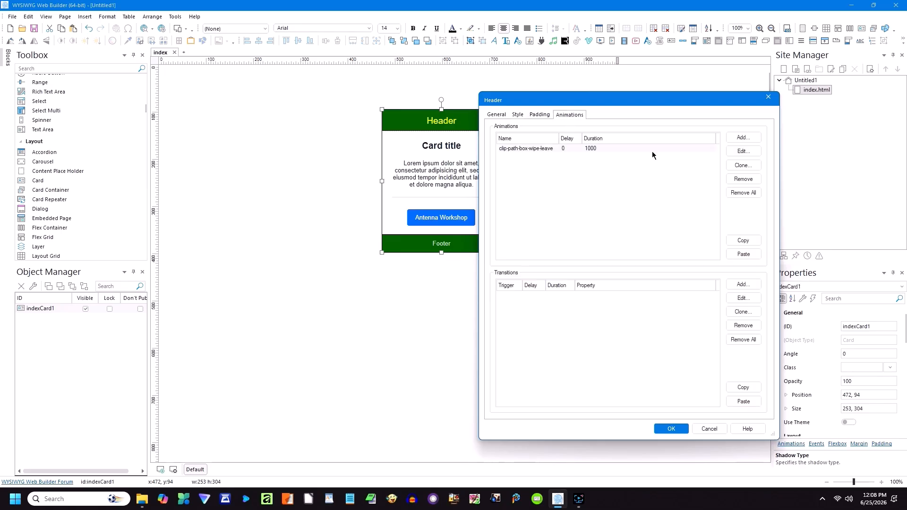
{"action": "left_click", "coordinate": [743, 151]}
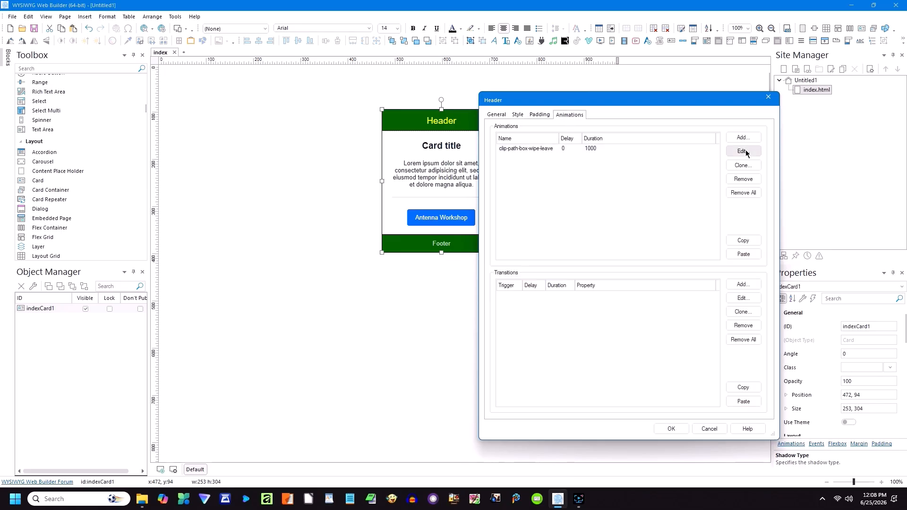
{"action": "left_click", "coordinate": [610, 210]}
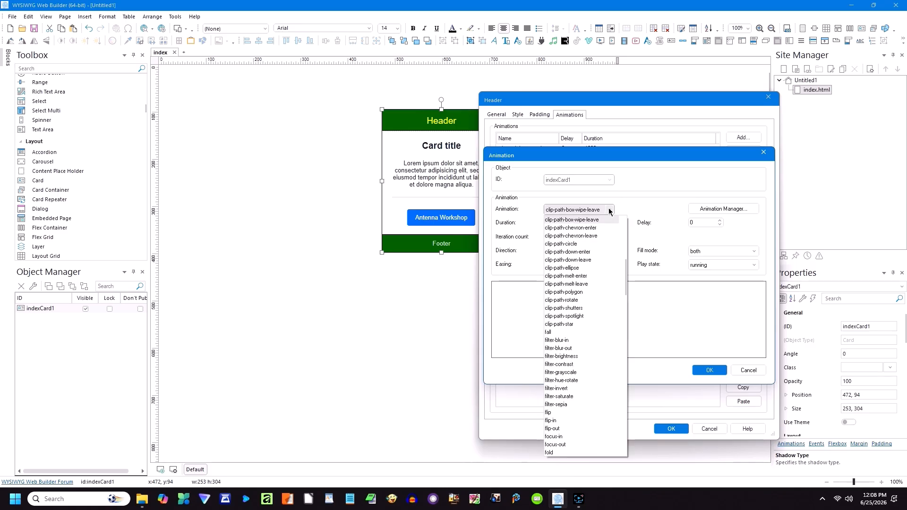
{"action": "scroll", "coordinate": [609, 241], "scroll_direction": "up", "scroll_amount": 5}
{"action": "scroll", "coordinate": [618, 246], "scroll_direction": "up", "scroll_amount": 2}
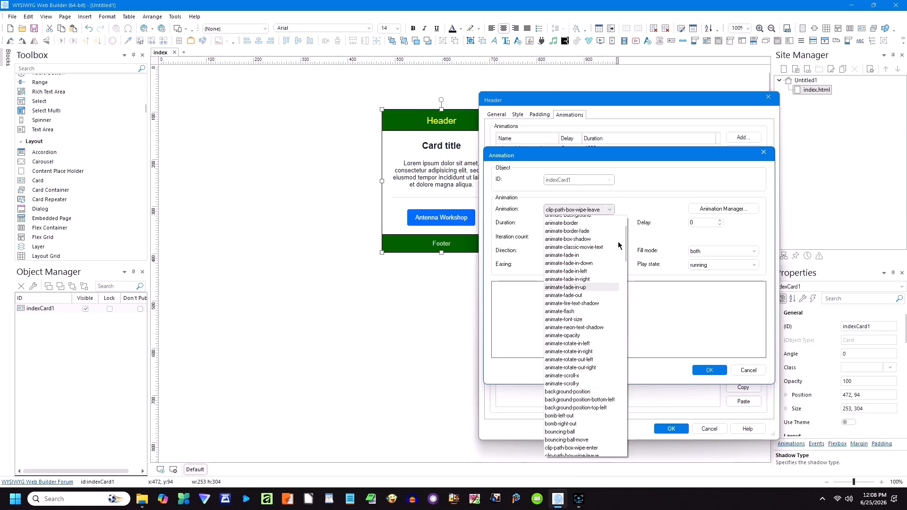
{"action": "left_click", "coordinate": [565, 221]}
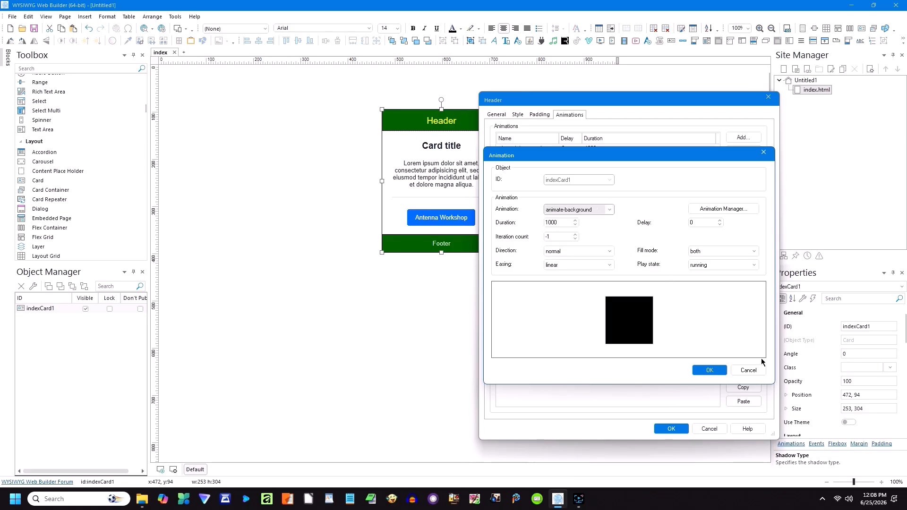
{"action": "left_click", "coordinate": [751, 371]}
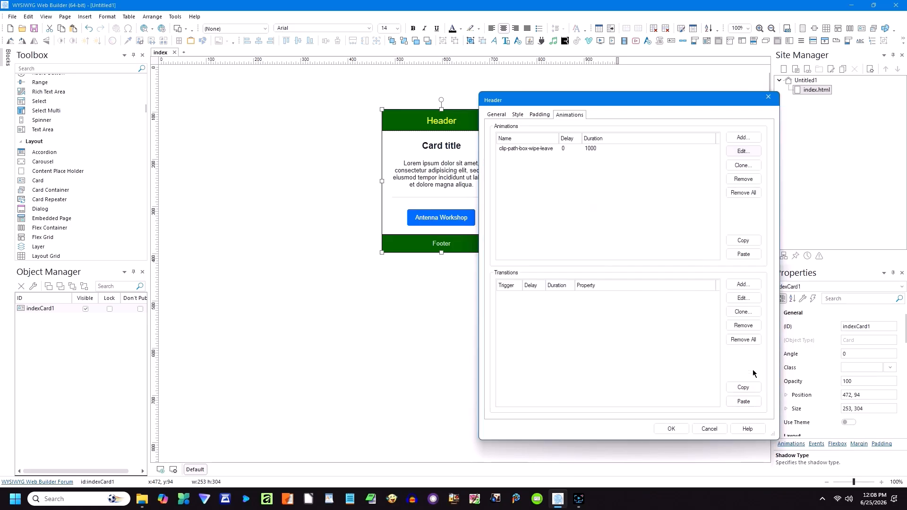
Step: Remove the wipe animation from the header and confirm the card settings
{"action": "left_click", "coordinate": [741, 179]}
{"action": "left_click", "coordinate": [671, 429]}
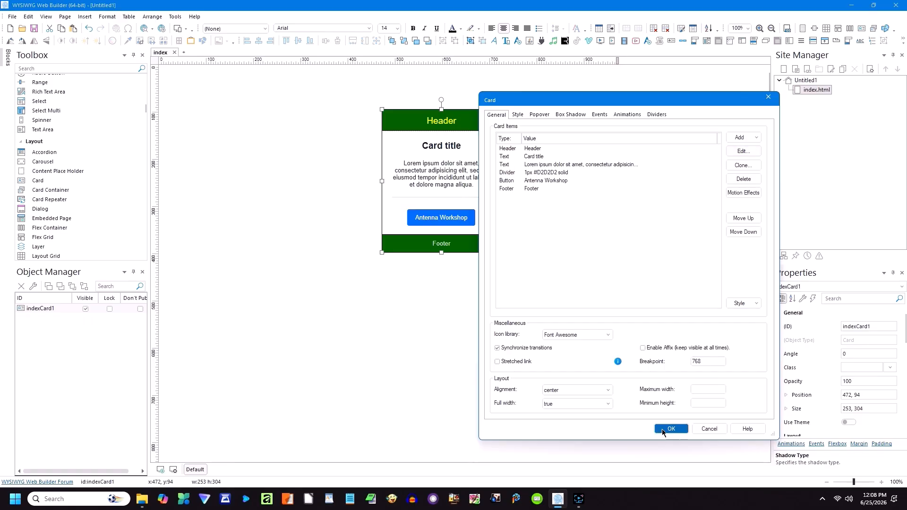
{"action": "left_click", "coordinate": [670, 429]}
{"action": "left_click", "coordinate": [447, 298]}
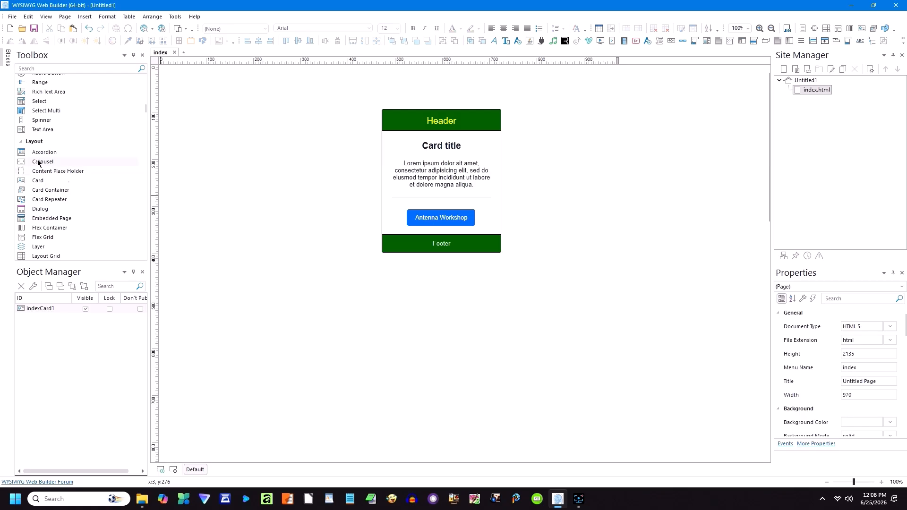
Step: Draw a card container across the page top and move the green card into it
{"action": "left_click", "coordinate": [39, 190]}
{"action": "left_click_drag", "start_coordinate": [293, 296], "coordinate": [448, 372]}
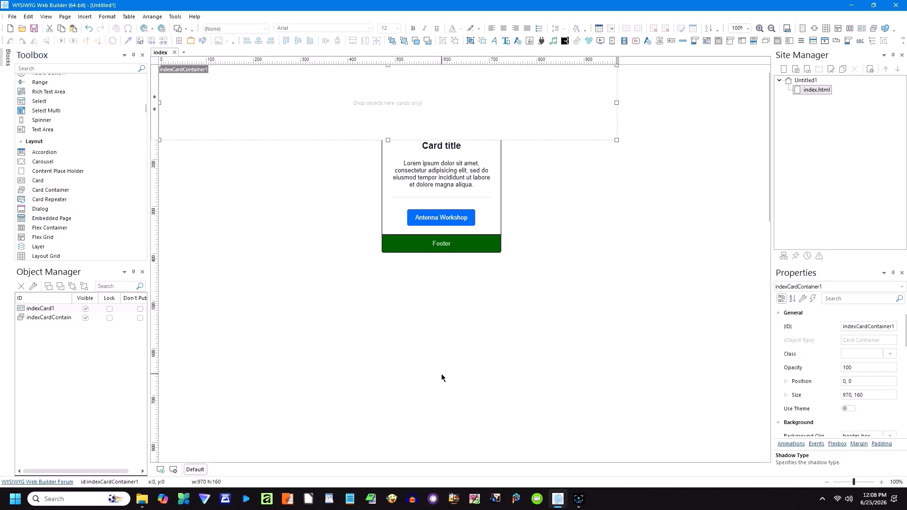
{"action": "left_click_drag", "start_coordinate": [473, 198], "coordinate": [304, 97]}
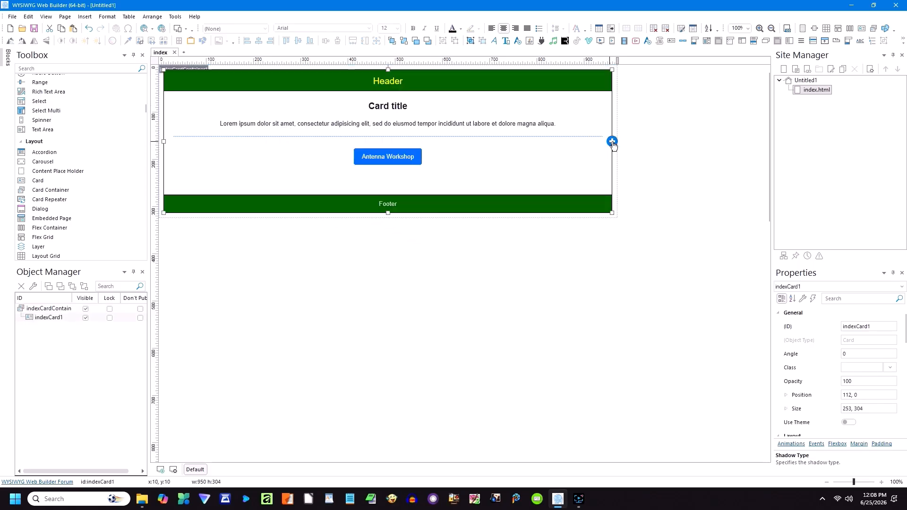
{"action": "left_click", "coordinate": [473, 242]}
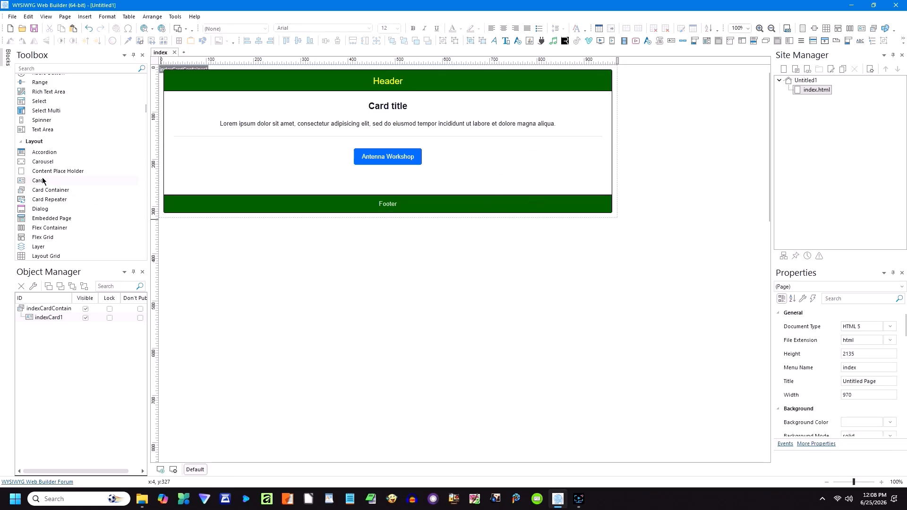
Step: Add a second card from the Toolbox into the container beside the green card
{"action": "left_click_drag", "start_coordinate": [37, 183], "coordinate": [352, 270]}
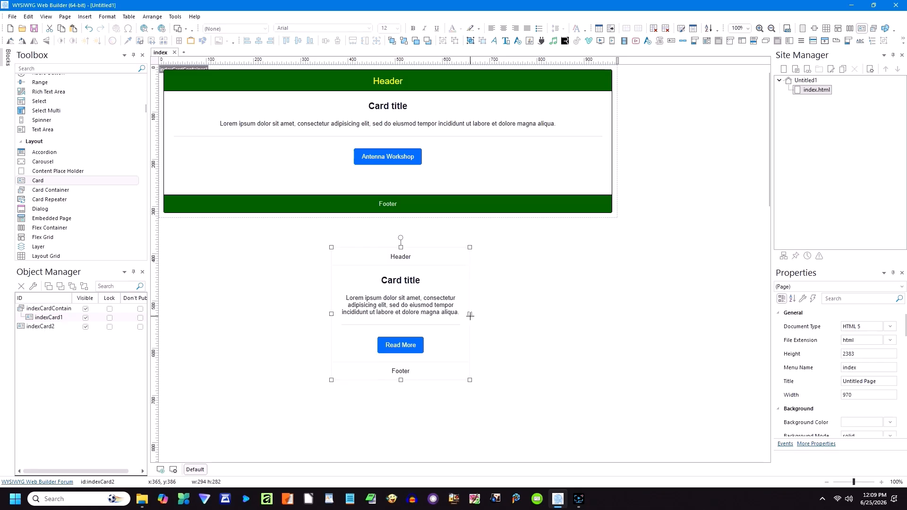
{"action": "left_click_drag", "start_coordinate": [429, 290], "coordinate": [637, 156]}
{"action": "left_click", "coordinate": [512, 242]}
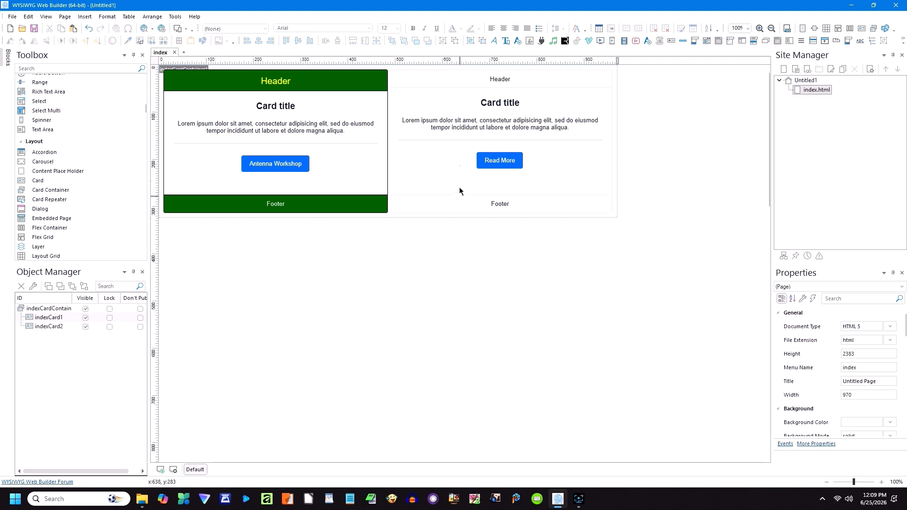
Step: Set the second card's Header background colour to pure red and confirm the card settings
{"action": "double_click", "coordinate": [468, 83]}
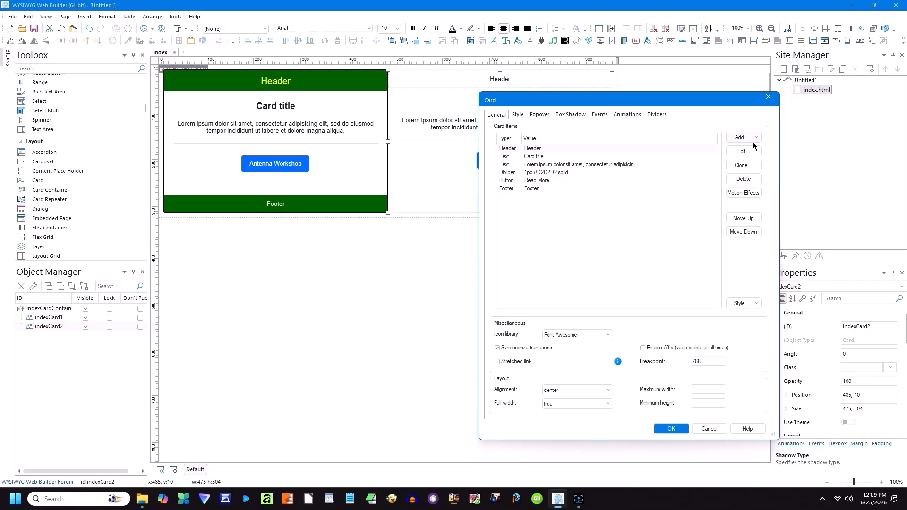
{"action": "left_click", "coordinate": [743, 152]}
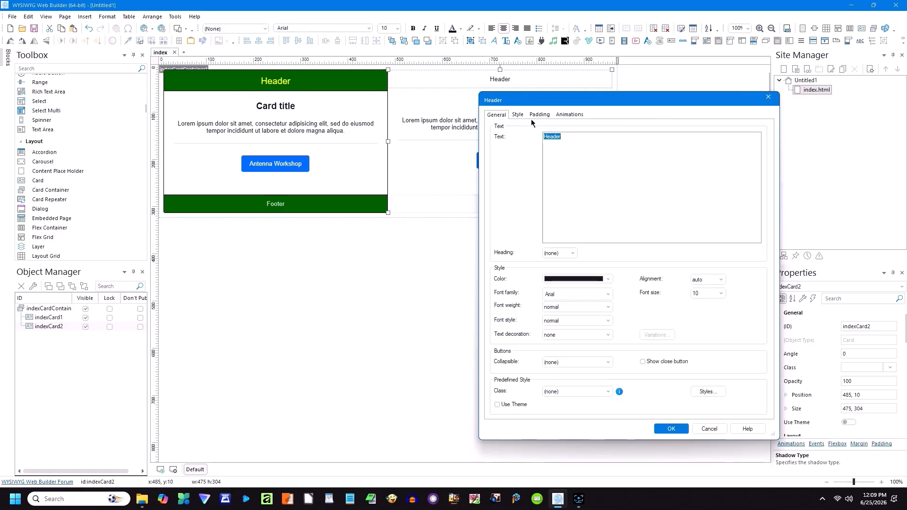
{"action": "left_click", "coordinate": [519, 116]}
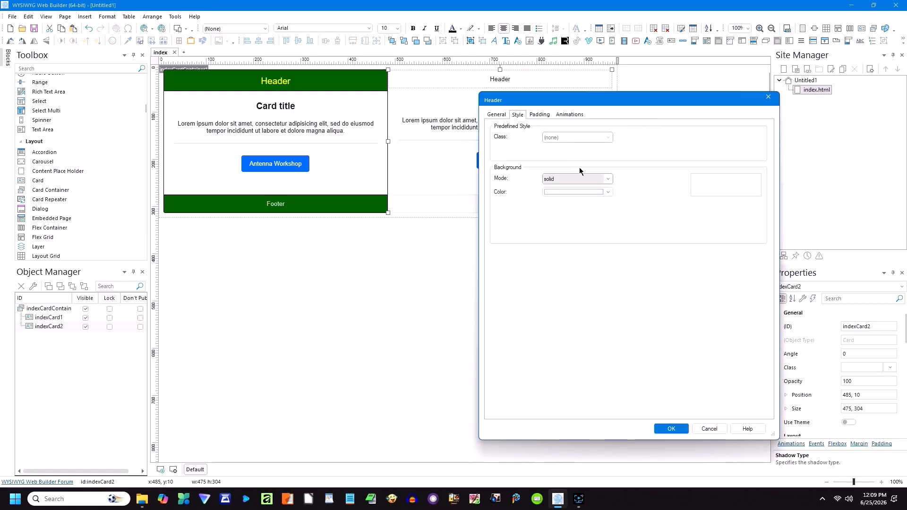
{"action": "left_click", "coordinate": [582, 191]}
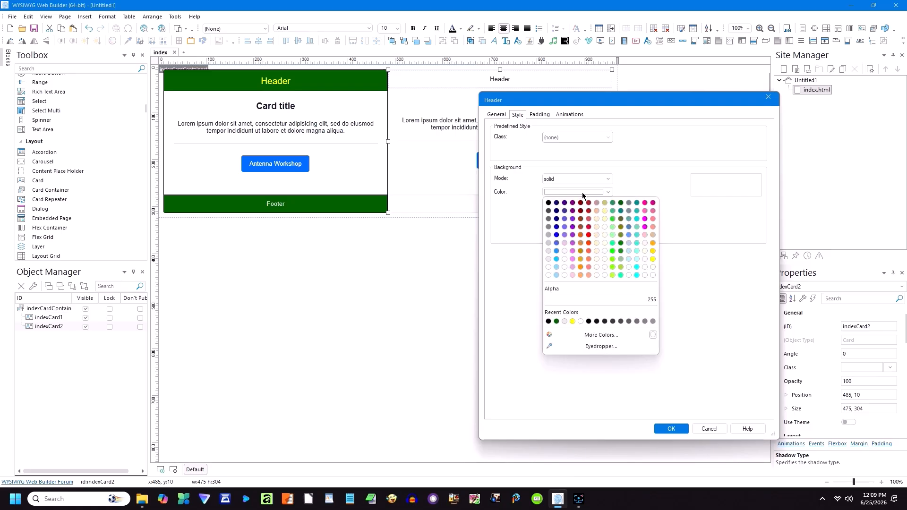
{"action": "left_click", "coordinate": [589, 228]}
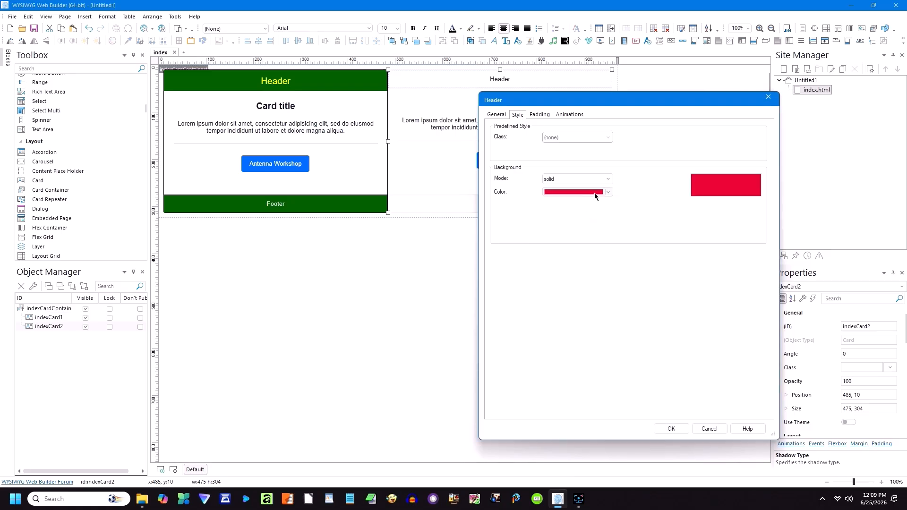
{"action": "left_click", "coordinate": [594, 193]}
{"action": "left_click", "coordinate": [589, 235]}
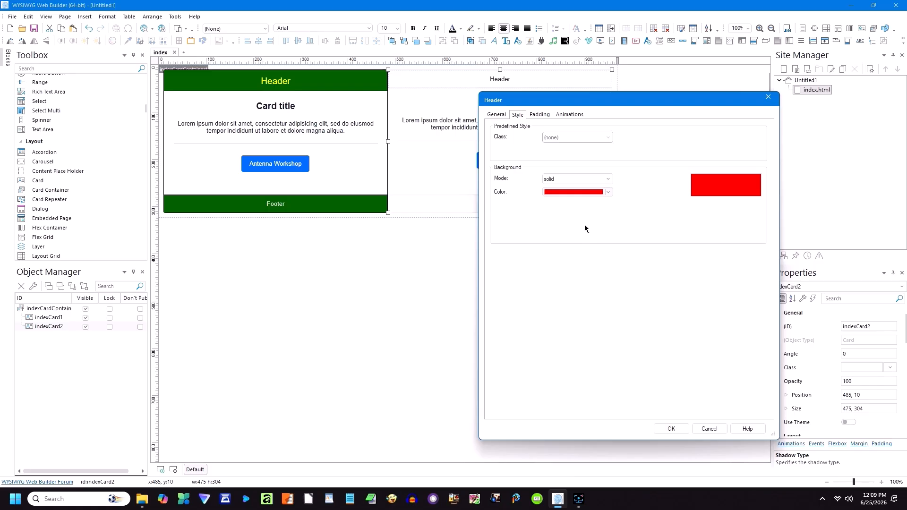
{"action": "left_click", "coordinate": [609, 194]}
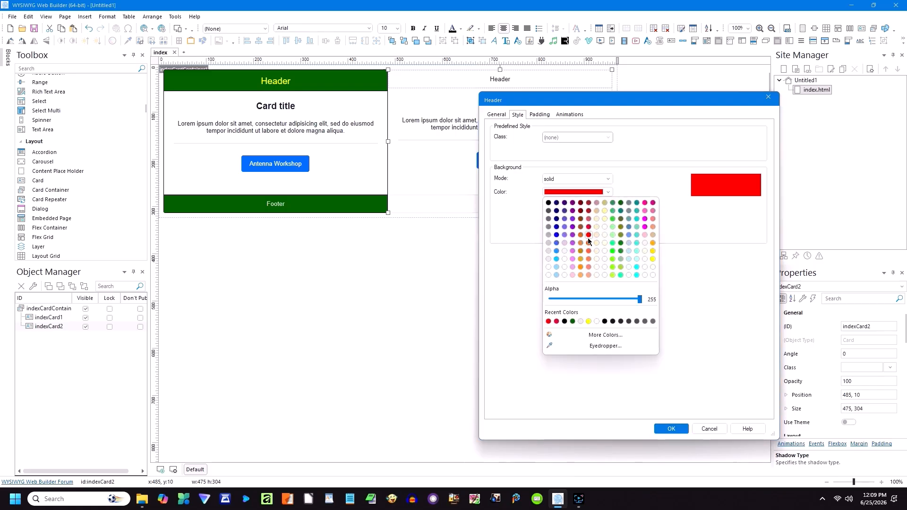
{"action": "left_click", "coordinate": [588, 236]}
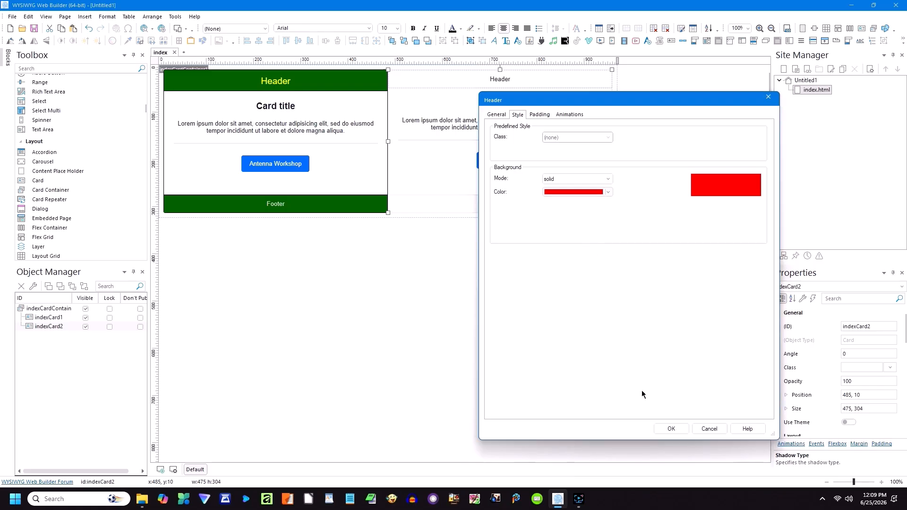
{"action": "left_click", "coordinate": [670, 429]}
{"action": "left_click", "coordinate": [667, 429]}
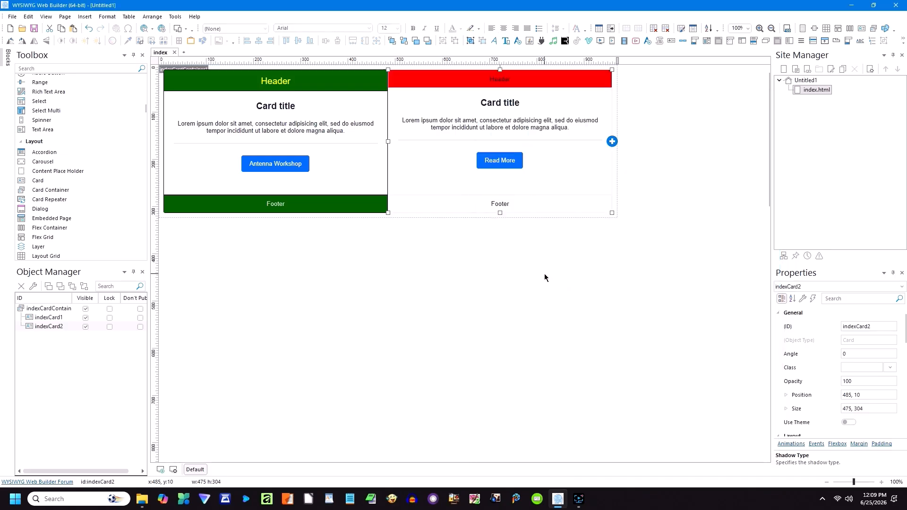
{"action": "left_click", "coordinate": [442, 263]}
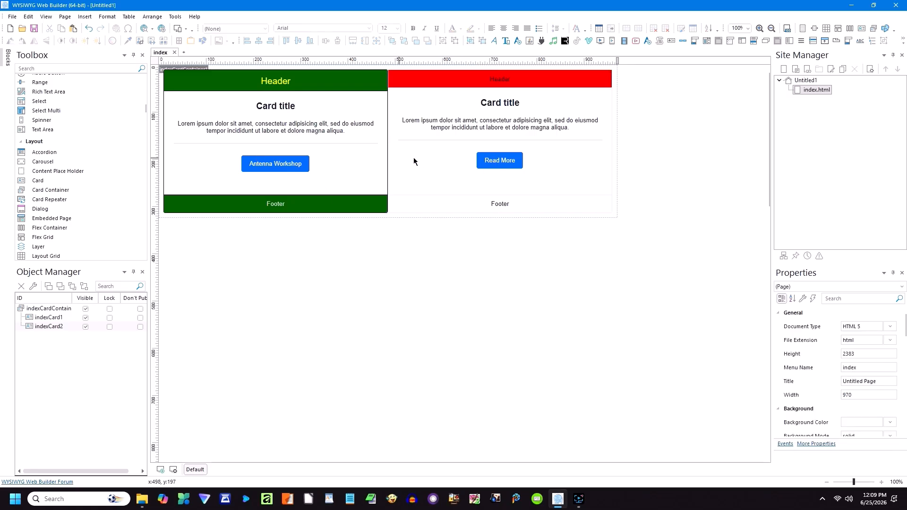
Step: Reopen the second card's Header item to review its background style
{"action": "double_click", "coordinate": [499, 81]}
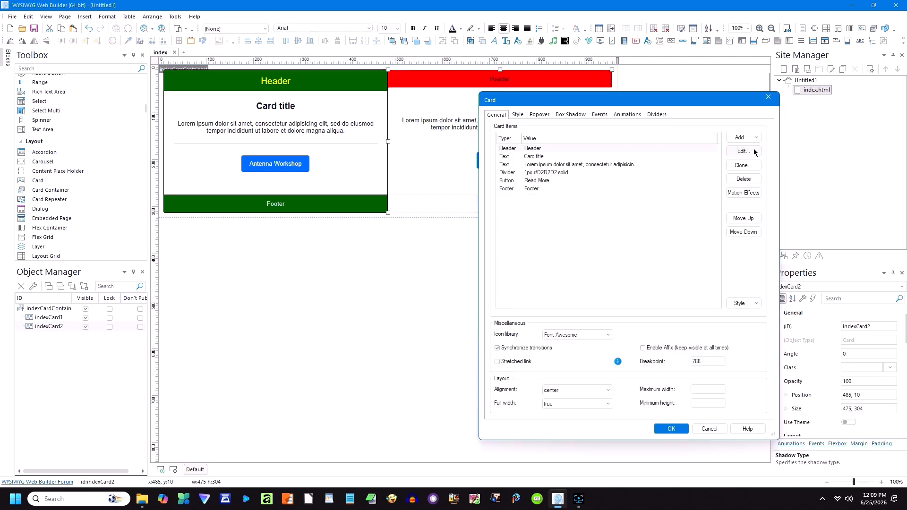
{"action": "left_click", "coordinate": [742, 152]}
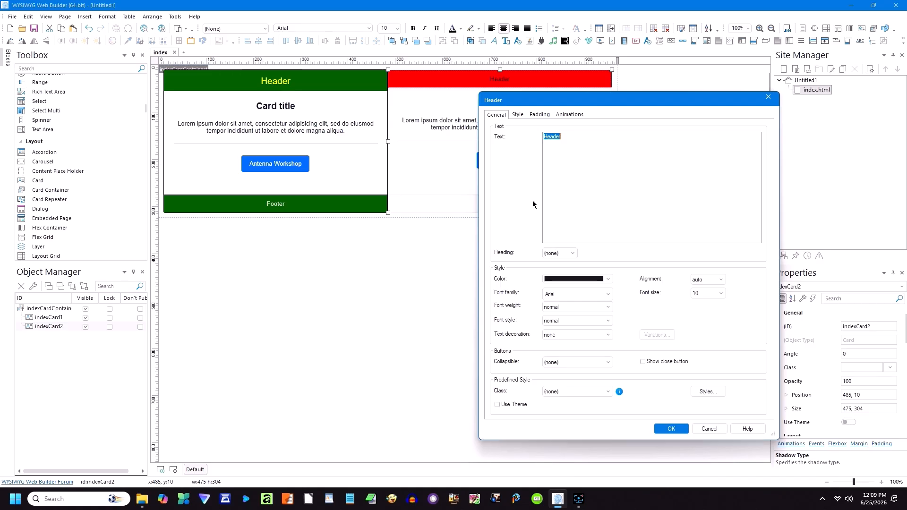
{"action": "left_click", "coordinate": [518, 114]}
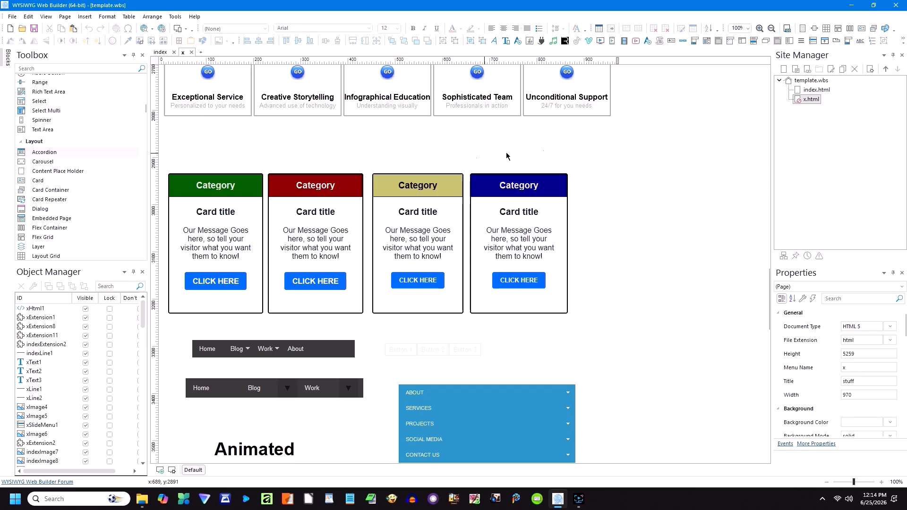
Step: Open the x page's properties and close them without changes
{"action": "right_click", "coordinate": [684, 135]}
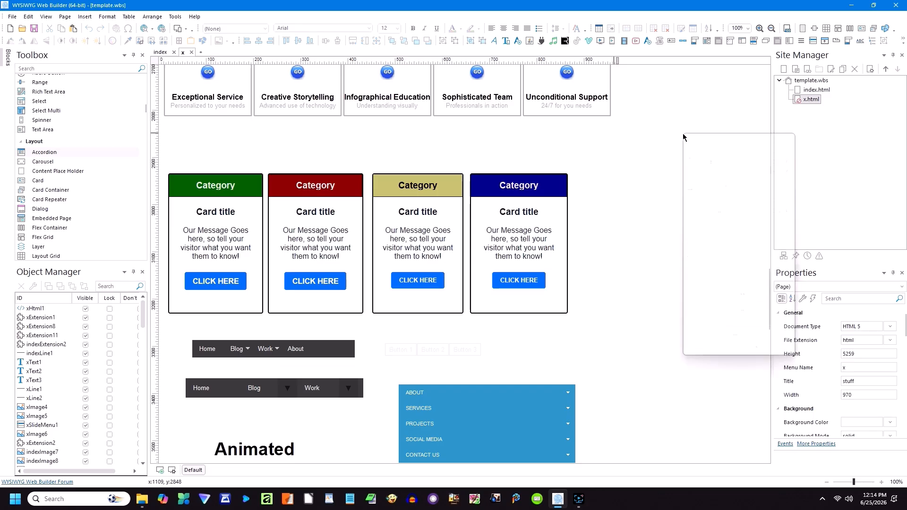
{"action": "left_click", "coordinate": [714, 260]}
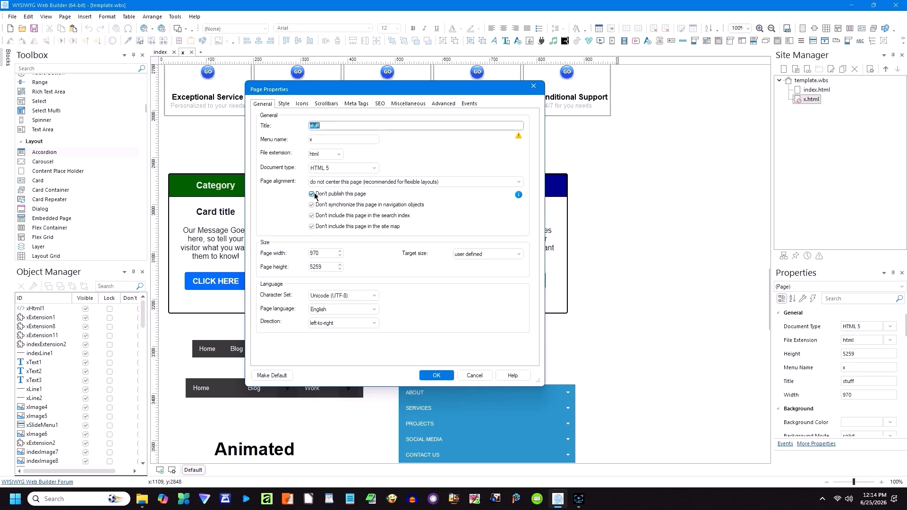
{"action": "left_click", "coordinate": [478, 376]}
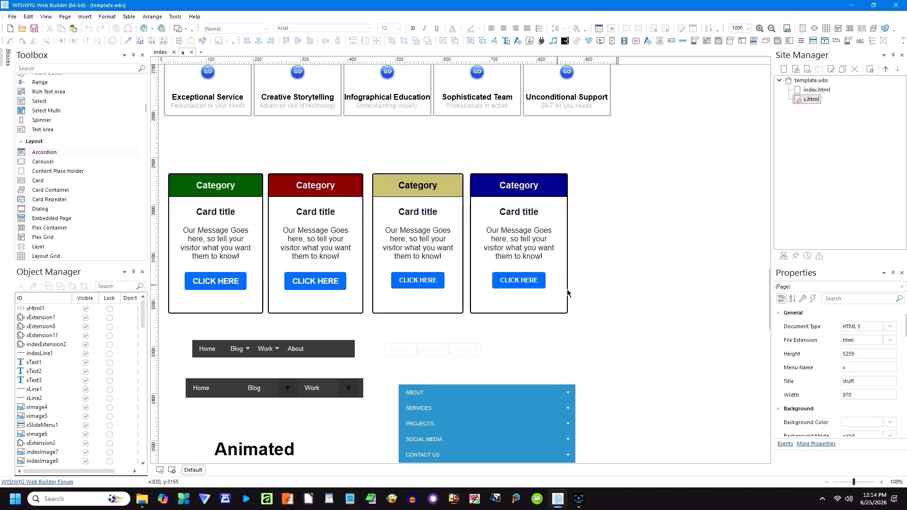
Step: Marquee-select the four Category cards and copy them
{"action": "left_click_drag", "start_coordinate": [583, 321], "coordinate": [165, 169]}
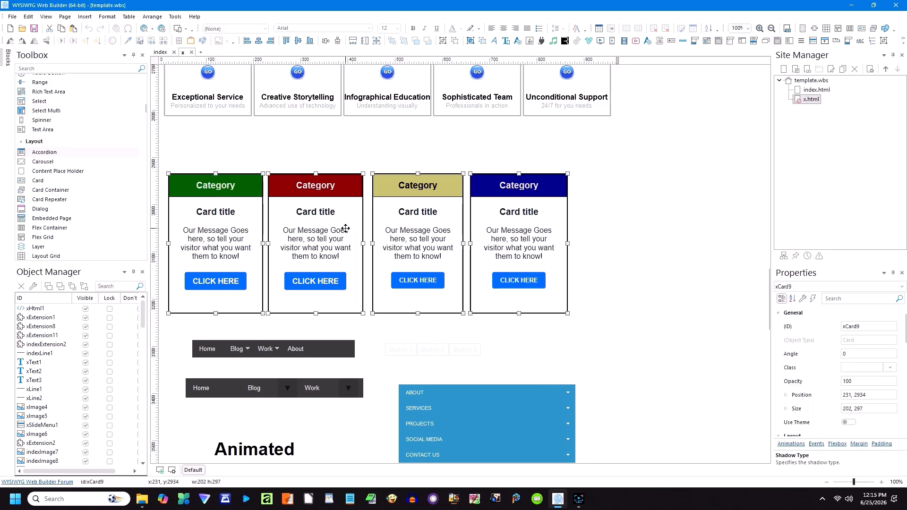
{"action": "right_click", "coordinate": [346, 230]}
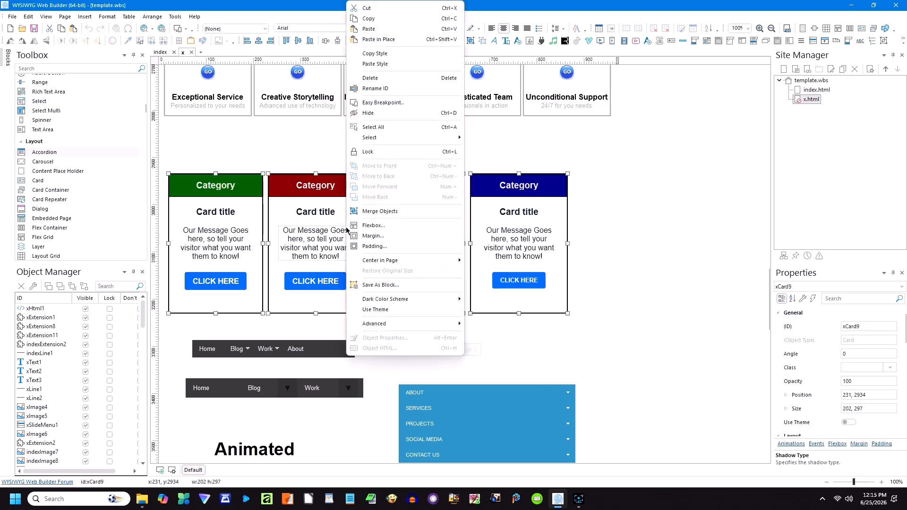
{"action": "left_click", "coordinate": [371, 22]}
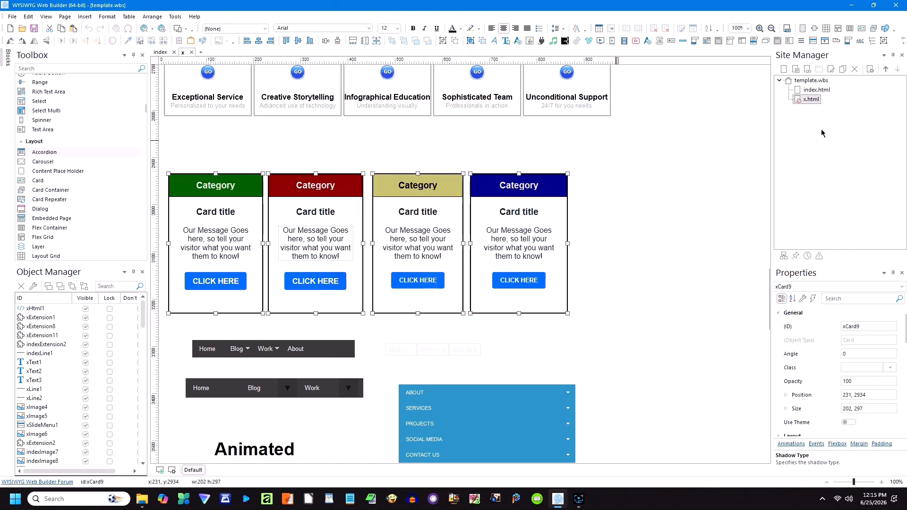
{"action": "double_click", "coordinate": [798, 89]}
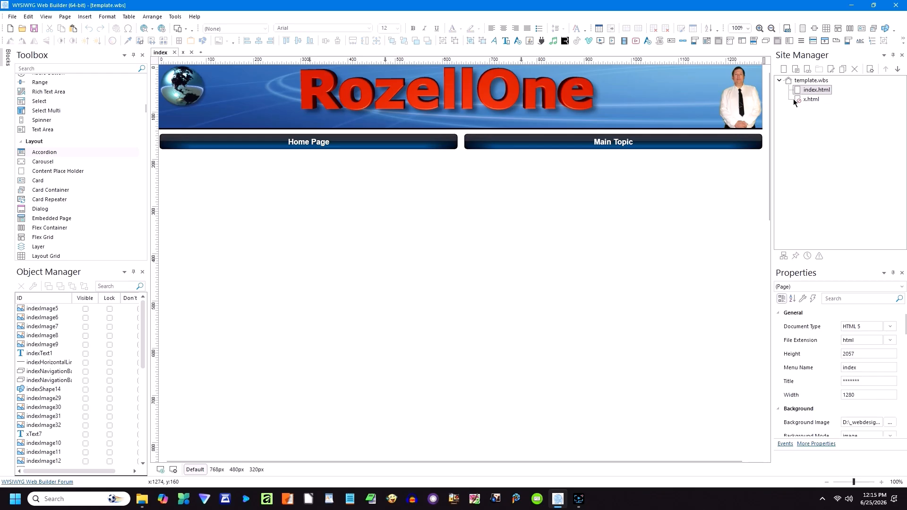
{"action": "right_click", "coordinate": [285, 229]}
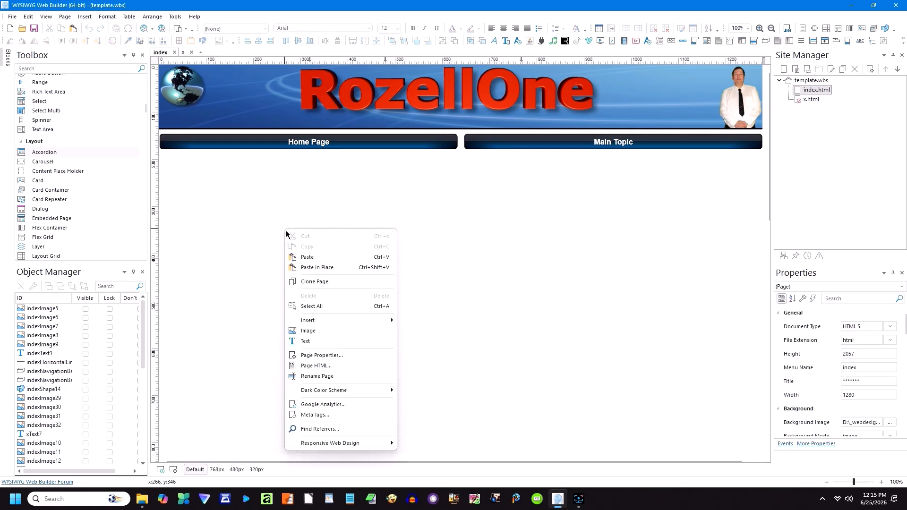
{"action": "left_click", "coordinate": [306, 257]}
{"action": "left_click_drag", "start_coordinate": [459, 274], "coordinate": [331, 195]}
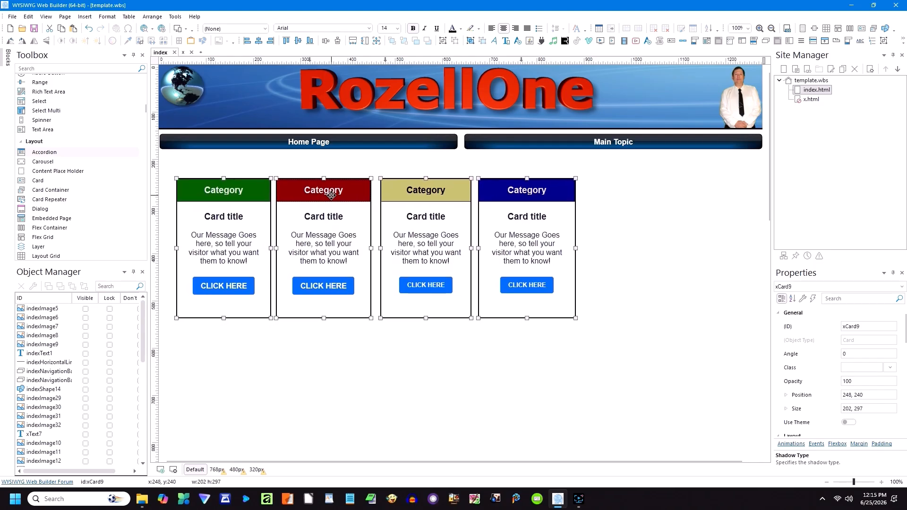
{"action": "left_click", "coordinate": [321, 329]}
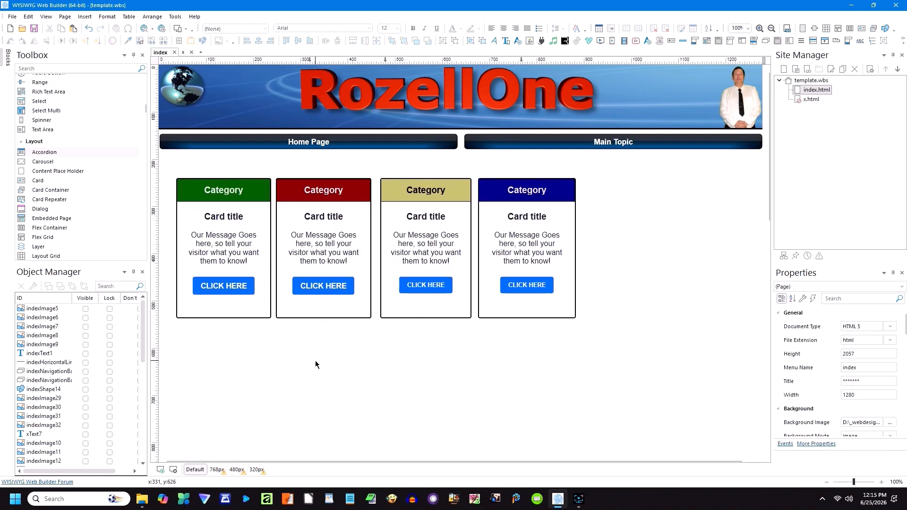
{"action": "key", "text": "ctrl+v"}
{"action": "left_click_drag", "start_coordinate": [368, 378], "coordinate": [230, 346]}
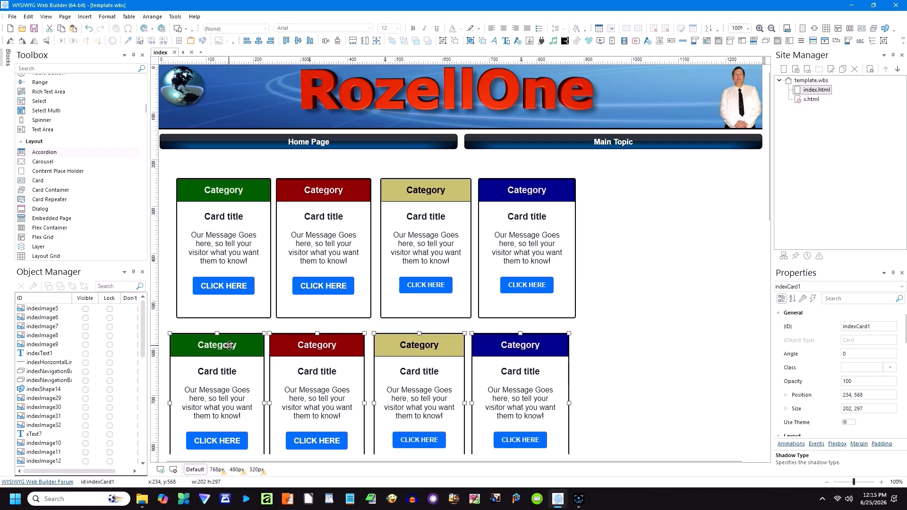
{"action": "left_click", "coordinate": [608, 287]}
{"action": "scroll", "coordinate": [610, 287], "scroll_direction": "down", "scroll_amount": 3}
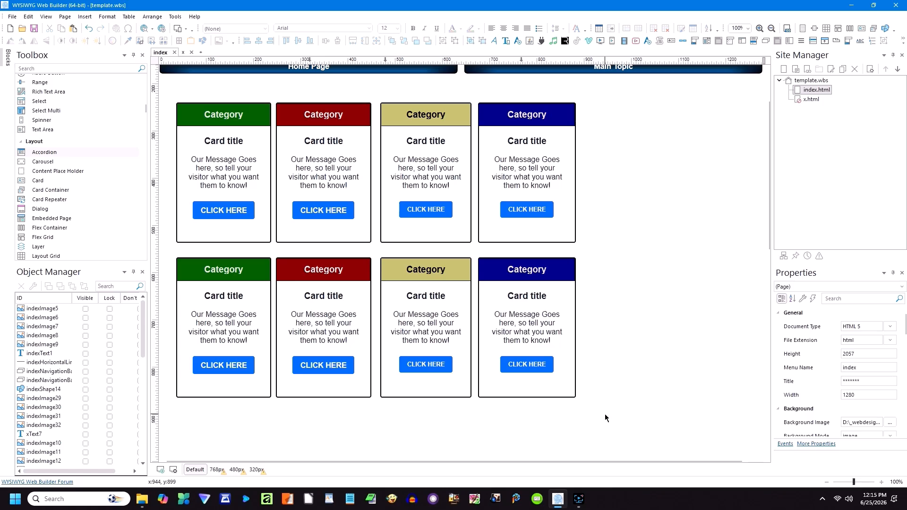
{"action": "left_click_drag", "start_coordinate": [605, 413], "coordinate": [158, 89]}
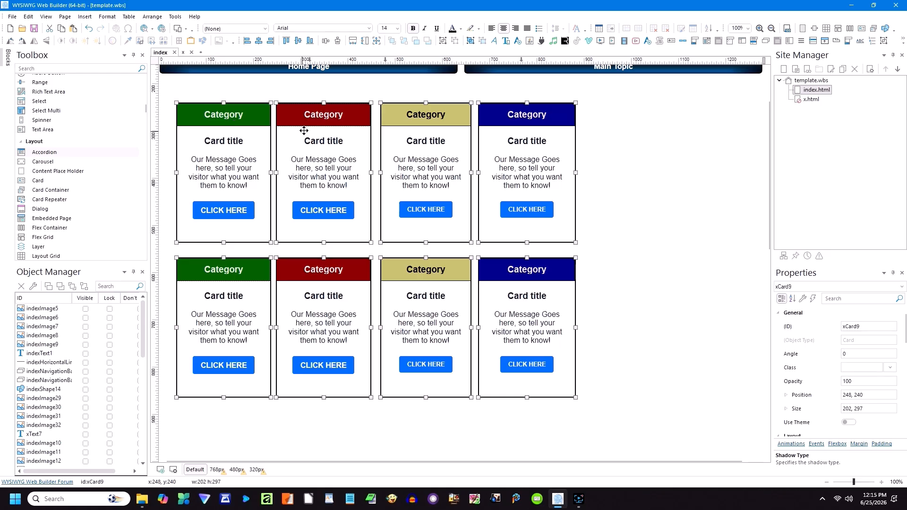
{"action": "left_click_drag", "start_coordinate": [331, 144], "coordinate": [402, 145]}
{"action": "left_click", "coordinate": [690, 142]}
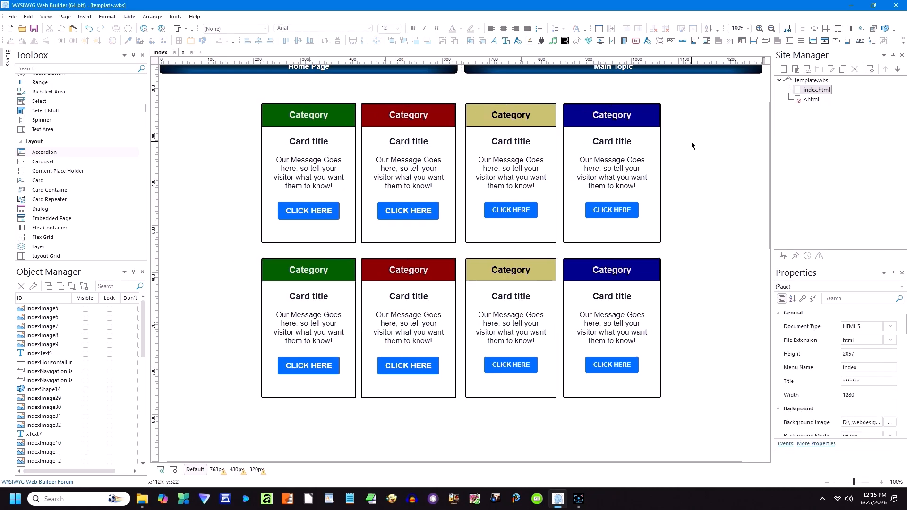
{"action": "scroll", "coordinate": [690, 142], "scroll_direction": "up", "scroll_amount": 3}
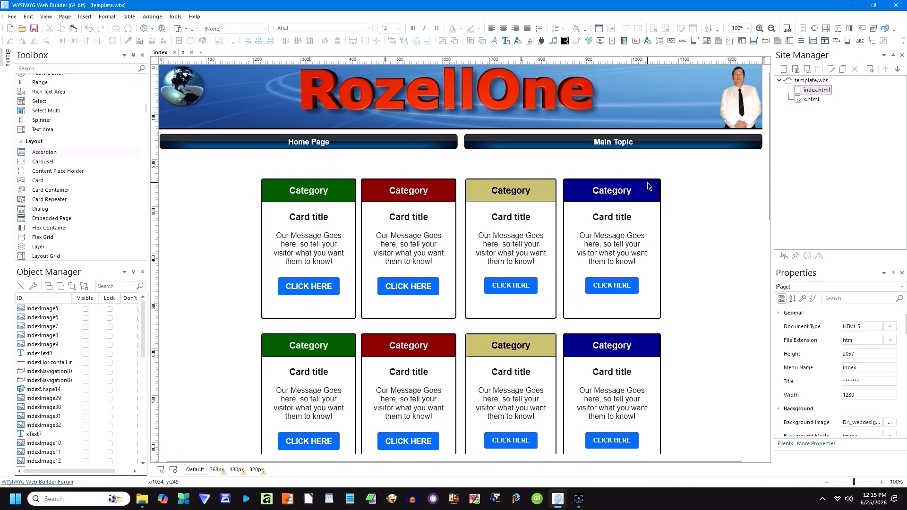
{"action": "scroll", "coordinate": [665, 209], "scroll_direction": "down", "scroll_amount": 2}
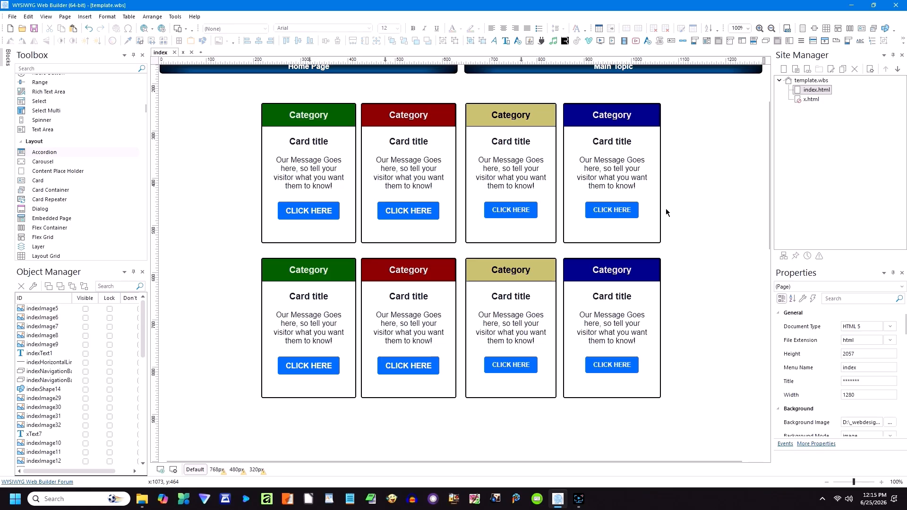
{"action": "left_click", "coordinate": [507, 213]}
{"action": "double_click", "coordinate": [507, 213]}
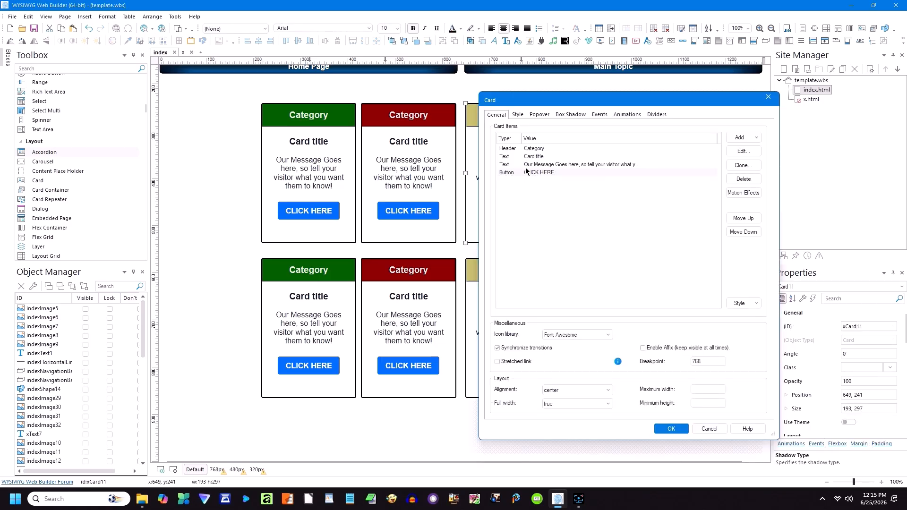
{"action": "left_click", "coordinate": [740, 152]}
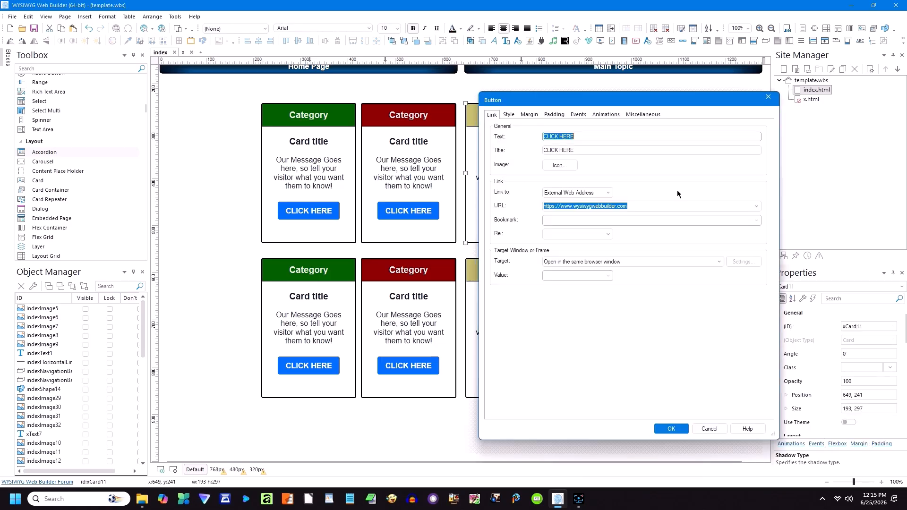
{"action": "left_click", "coordinate": [597, 193]}
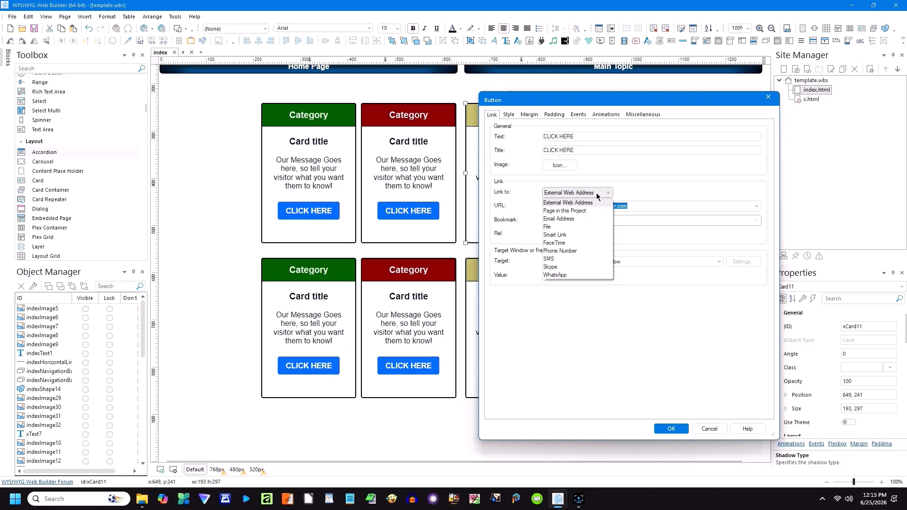
{"action": "left_click", "coordinate": [596, 193]}
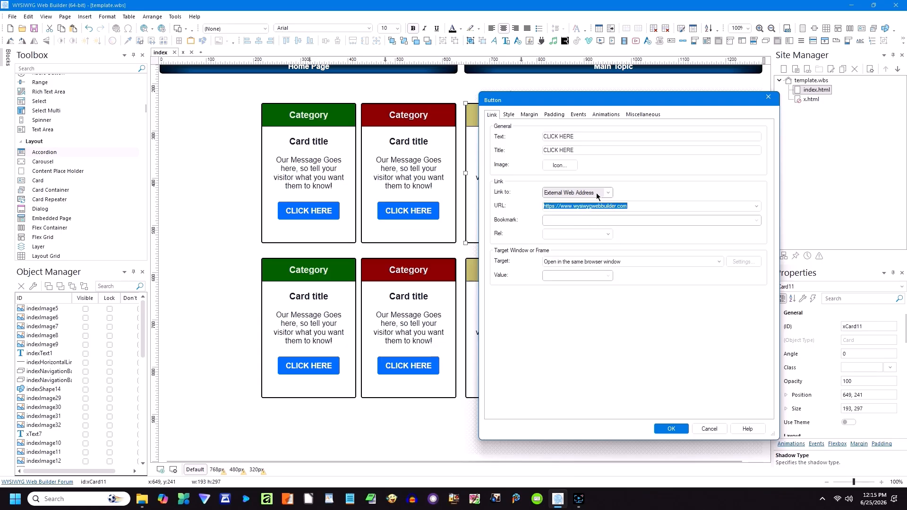
{"action": "left_click", "coordinate": [562, 235]}
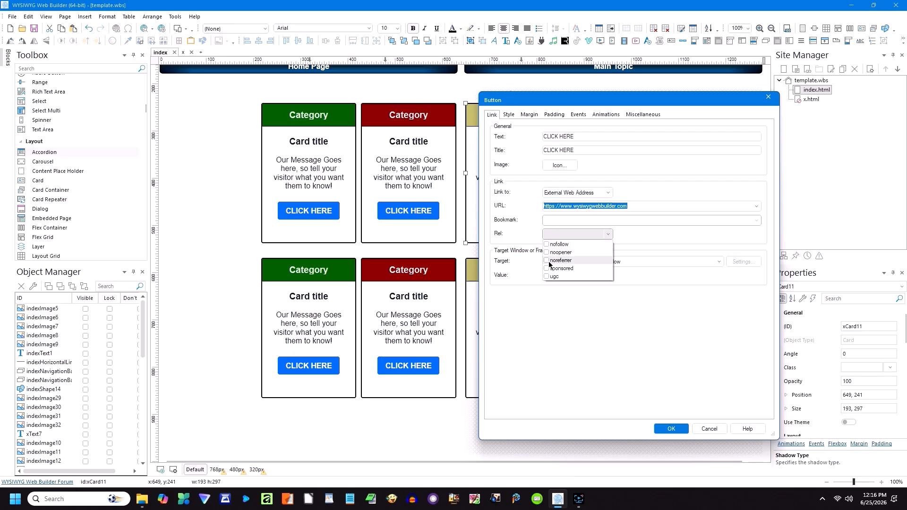
{"action": "left_click", "coordinate": [729, 326]}
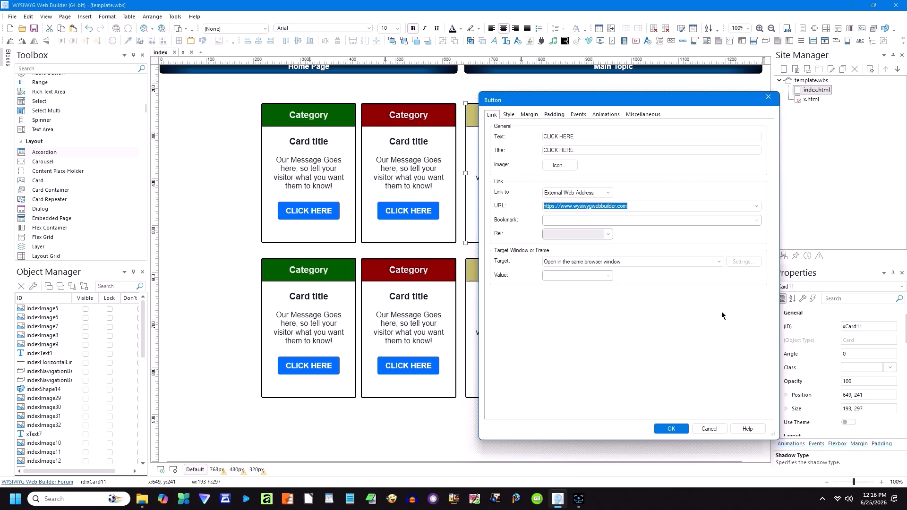
{"action": "left_click", "coordinate": [715, 429]}
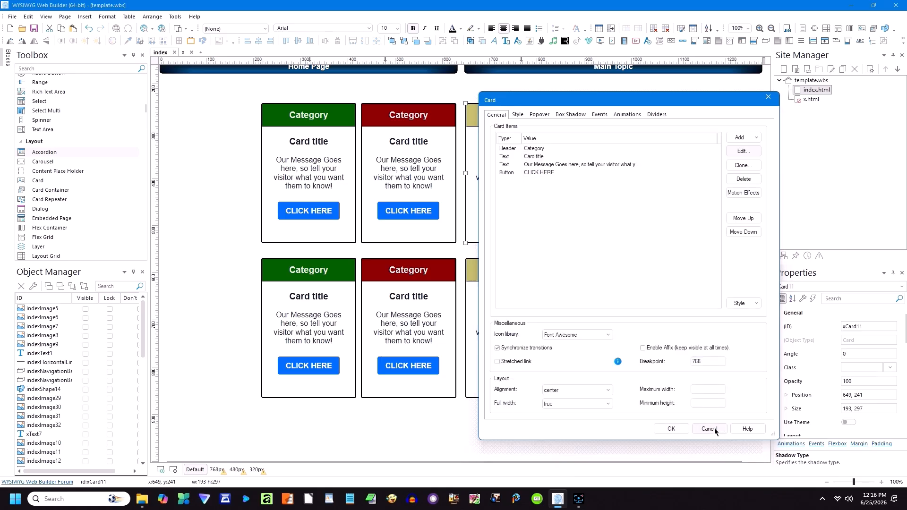
{"action": "left_click", "coordinate": [714, 428]}
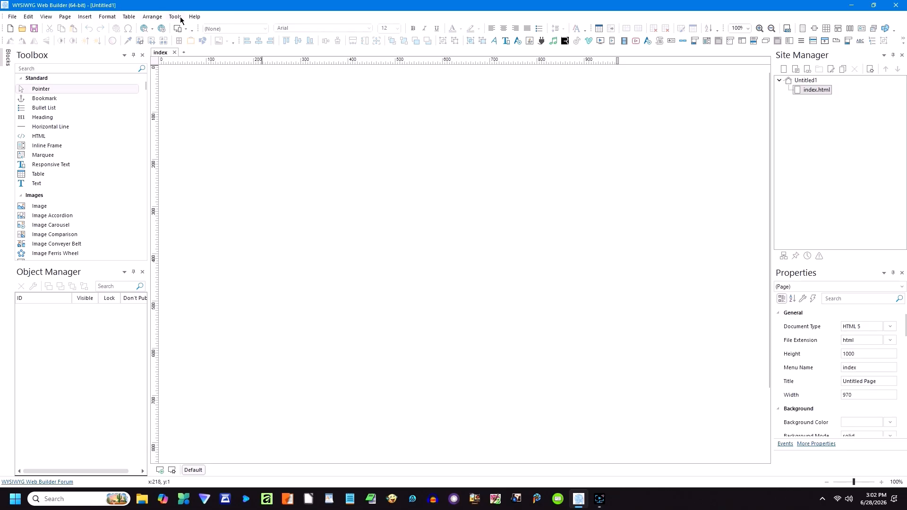
Step: Open the Extension Manager from the Tools menu
{"action": "left_click", "coordinate": [180, 18]}
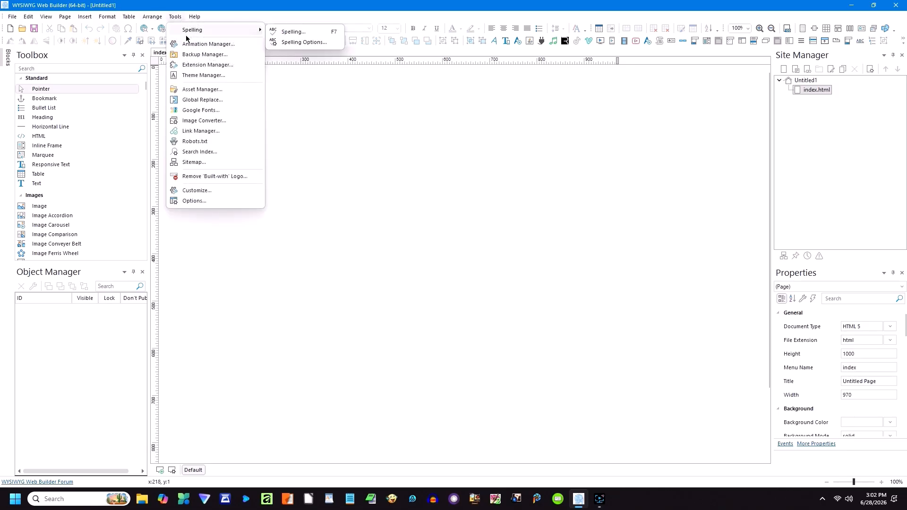
{"action": "left_click", "coordinate": [200, 65]}
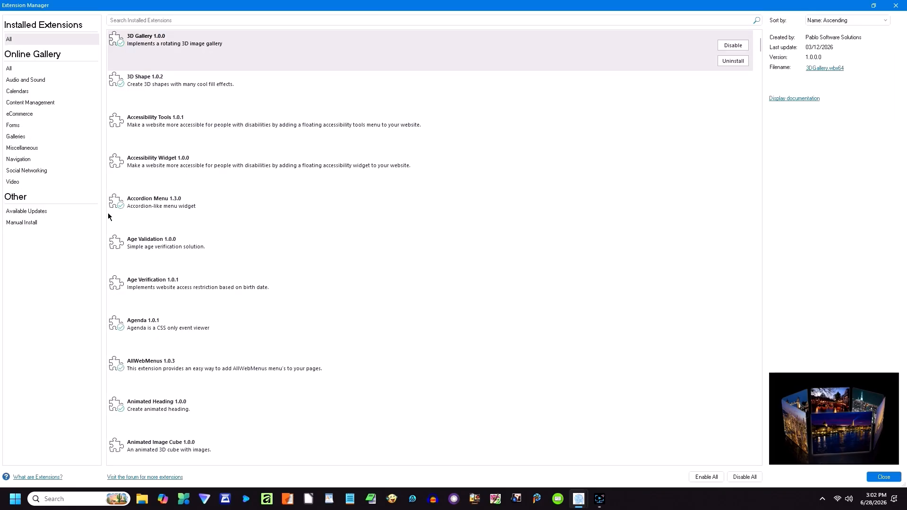
Step: Retrieve the latest extension list via Available Updates, then close the Extension Manager
{"action": "left_click", "coordinate": [49, 211]}
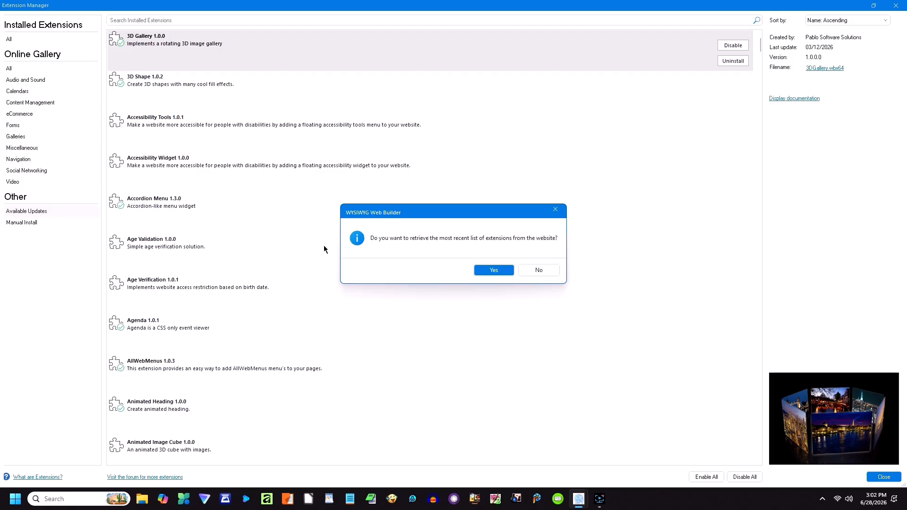
{"action": "left_click", "coordinate": [491, 271]}
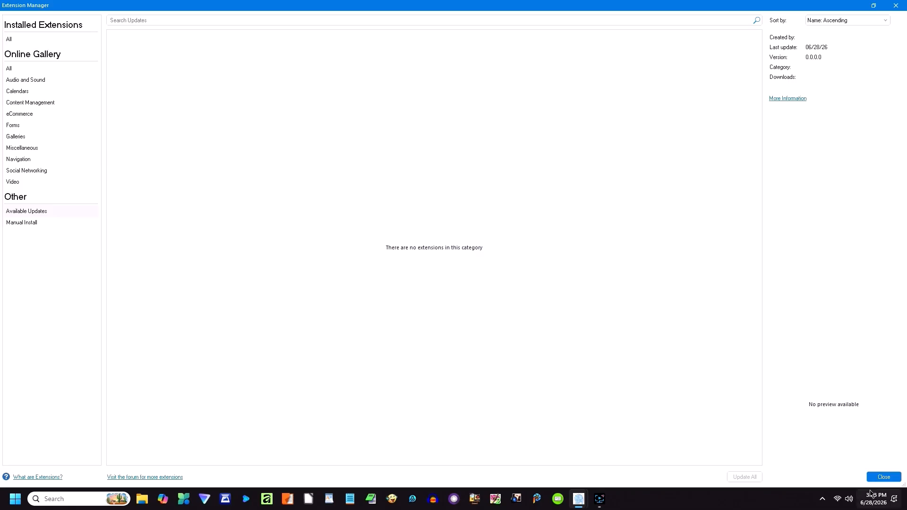
{"action": "left_click", "coordinate": [883, 476]}
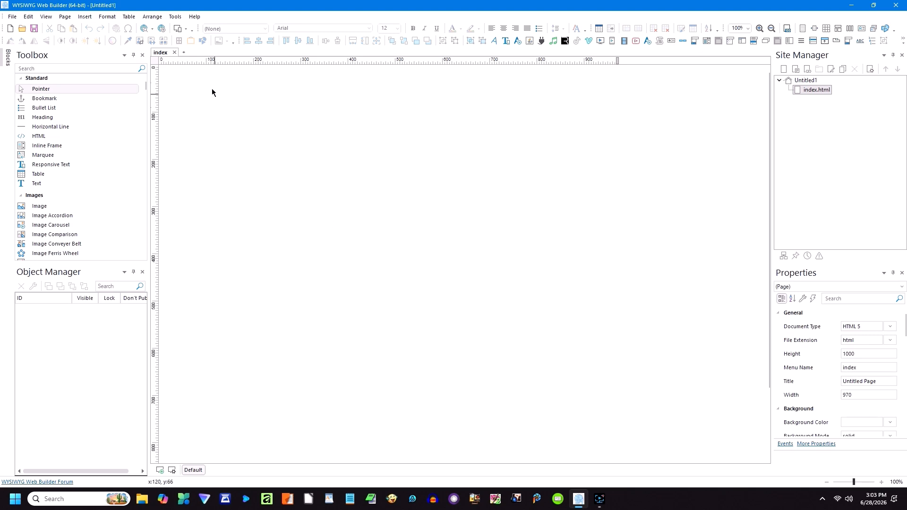
{"action": "left_click", "coordinate": [176, 17]}
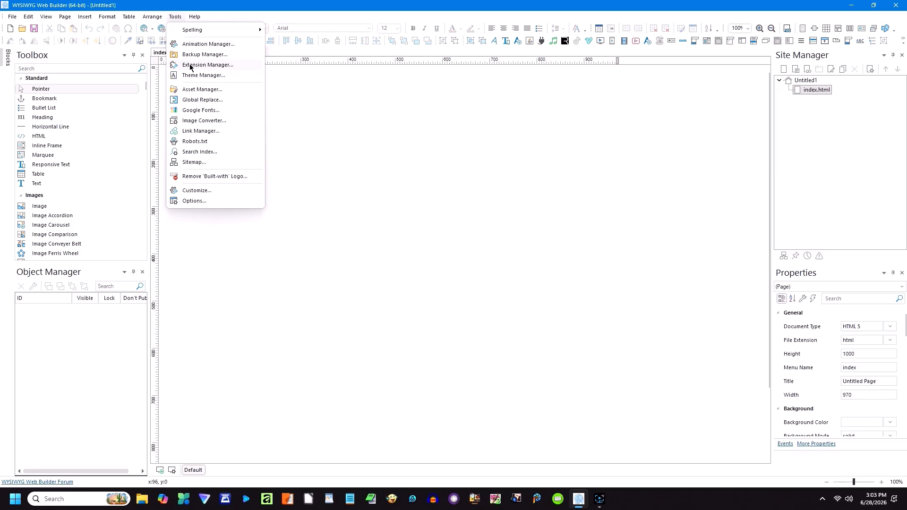
{"action": "left_click", "coordinate": [191, 67]}
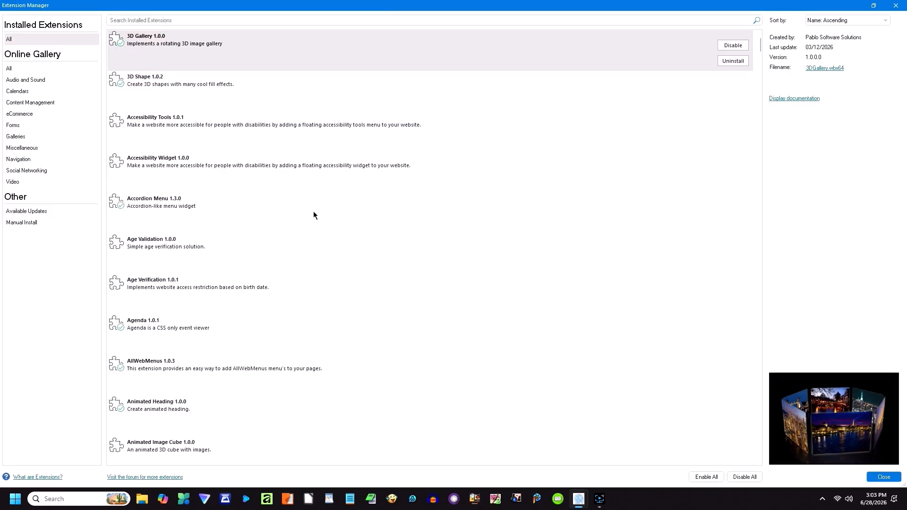
{"action": "scroll", "coordinate": [185, 201], "scroll_direction": "down", "scroll_amount": 4}
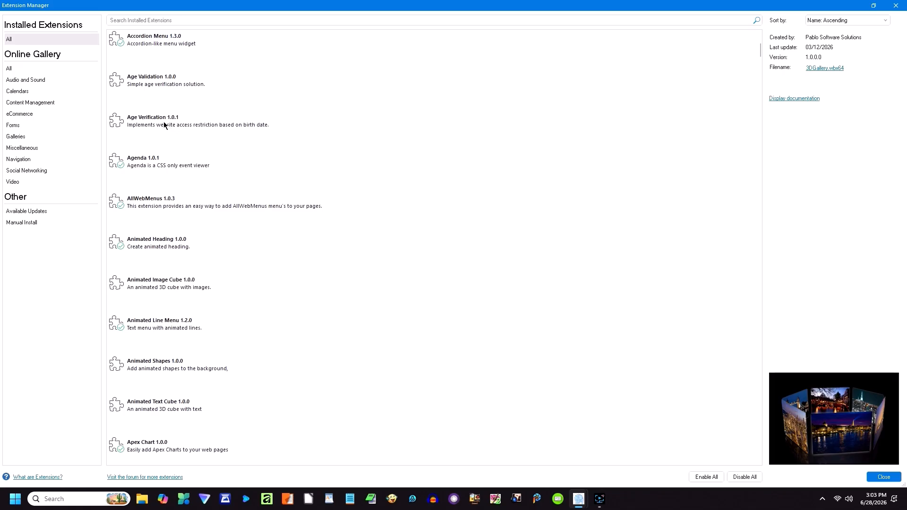
{"action": "scroll", "coordinate": [161, 246], "scroll_direction": "down", "scroll_amount": 4}
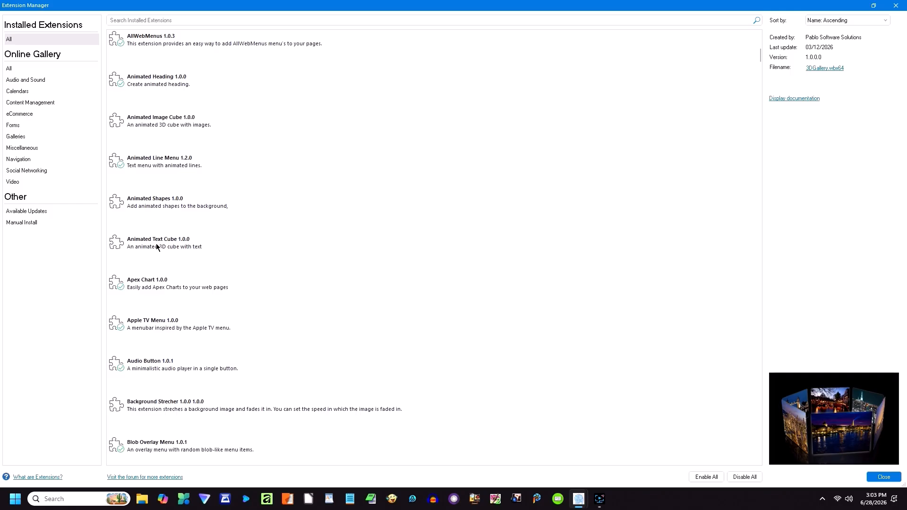
{"action": "left_click", "coordinate": [157, 247]}
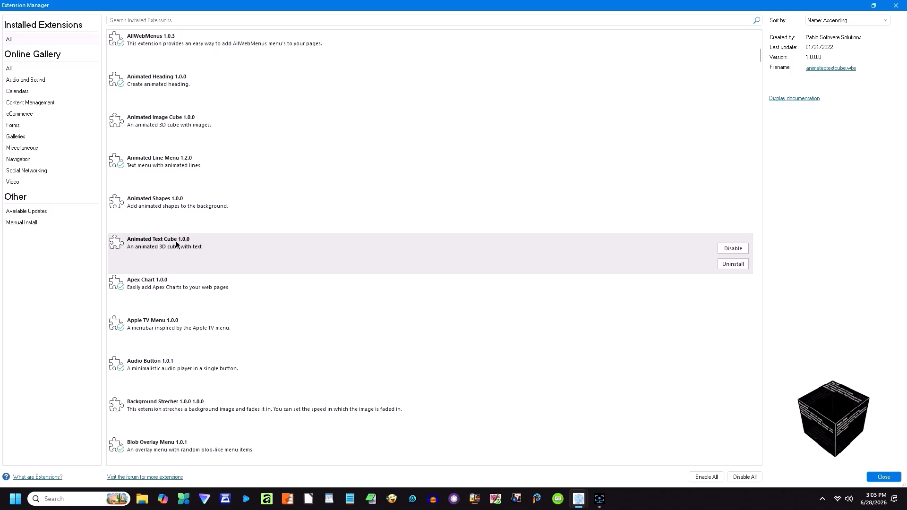
{"action": "left_click", "coordinate": [174, 205]}
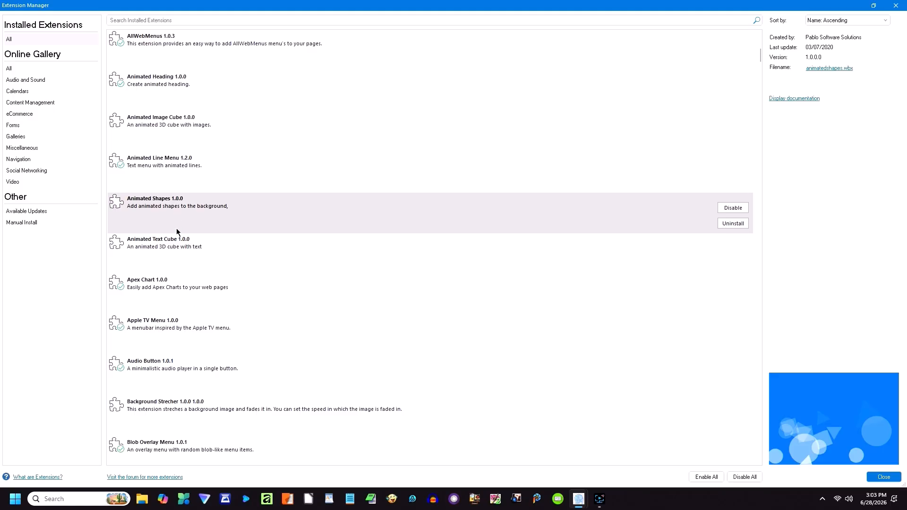
{"action": "scroll", "coordinate": [163, 307], "scroll_direction": "down", "scroll_amount": 5}
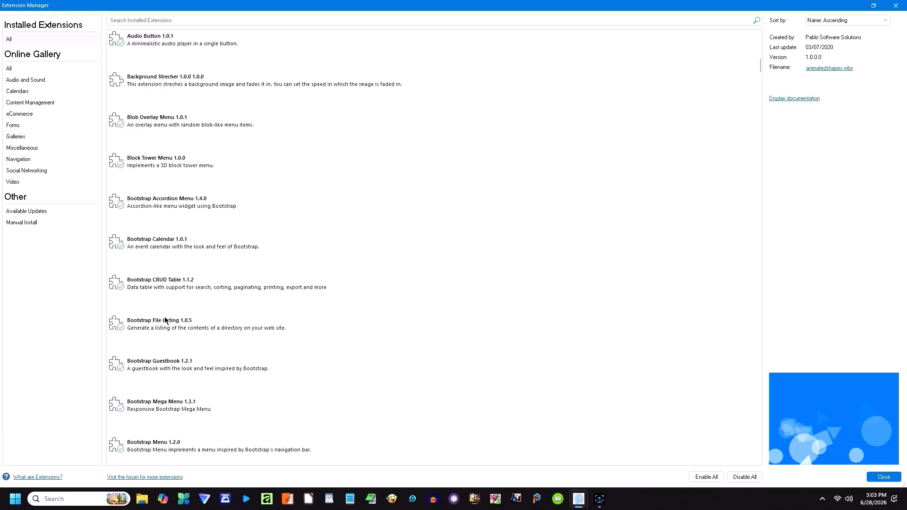
{"action": "scroll", "coordinate": [164, 286], "scroll_direction": "down", "scroll_amount": 3}
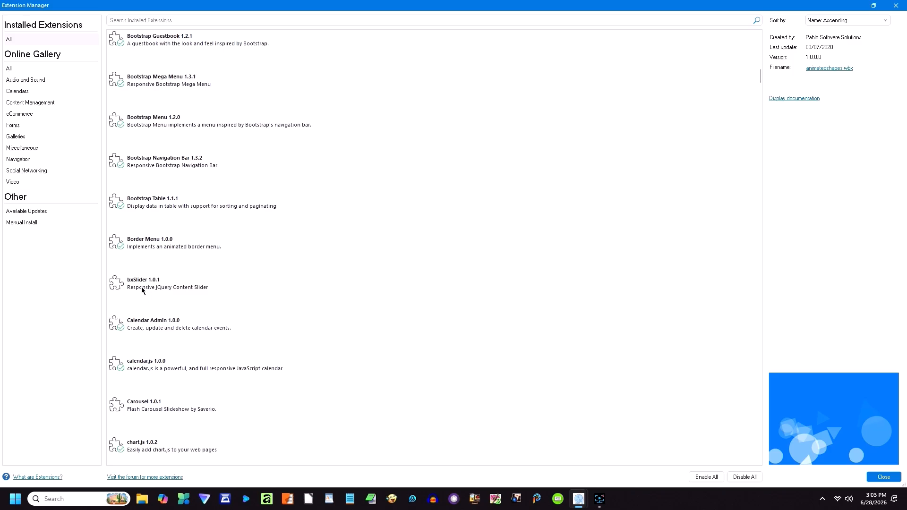
{"action": "scroll", "coordinate": [141, 287], "scroll_direction": "down", "scroll_amount": 2}
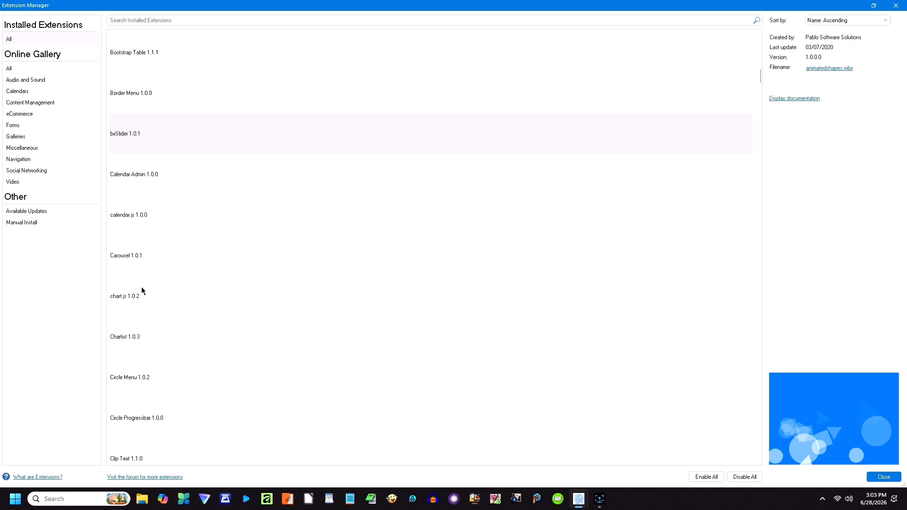
{"action": "left_click", "coordinate": [152, 247]}
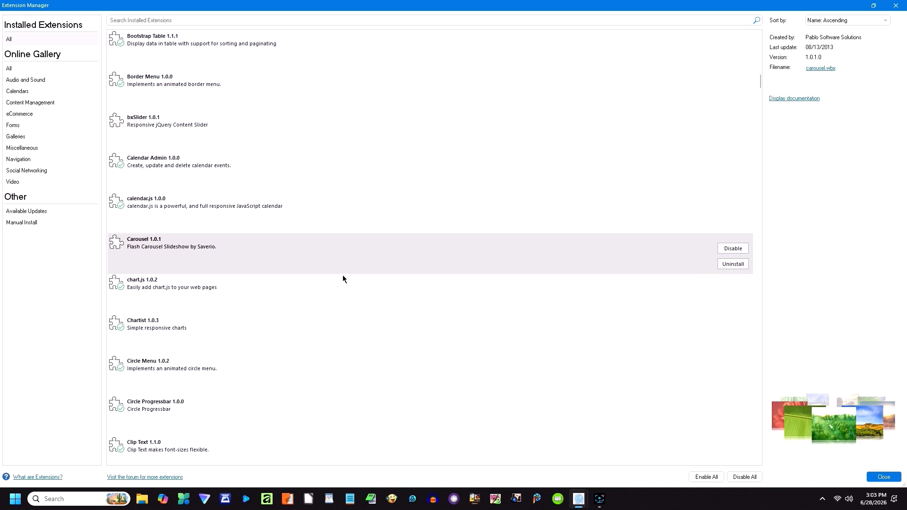
{"action": "scroll", "coordinate": [158, 294], "scroll_direction": "down", "scroll_amount": 2}
{"action": "left_click", "coordinate": [155, 286]}
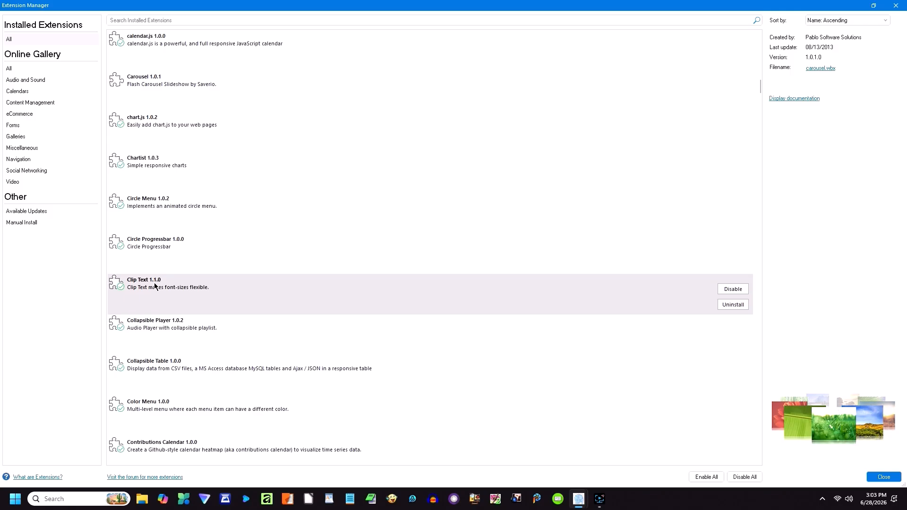
{"action": "scroll", "coordinate": [145, 320], "scroll_direction": "down", "scroll_amount": 3}
{"action": "scroll", "coordinate": [145, 320], "scroll_direction": "down", "scroll_amount": 2}
{"action": "left_click", "coordinate": [148, 329]}
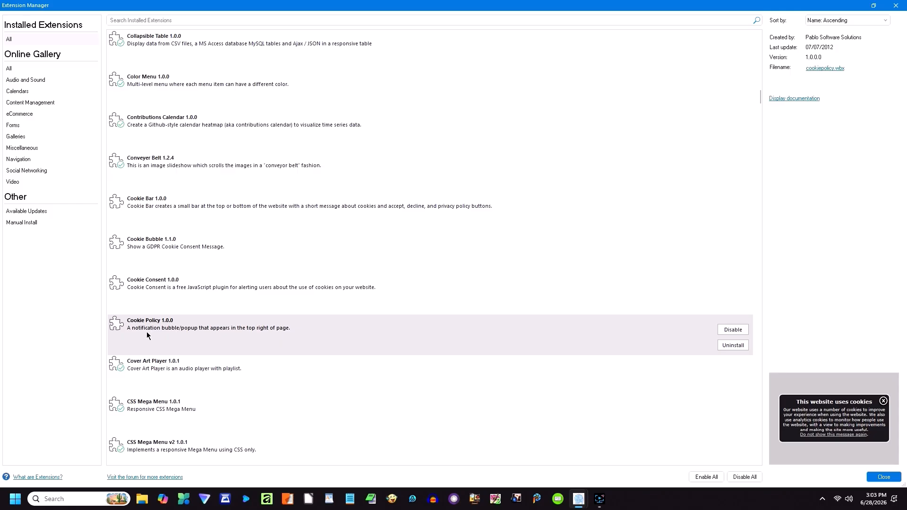
{"action": "left_click", "coordinate": [147, 364]}
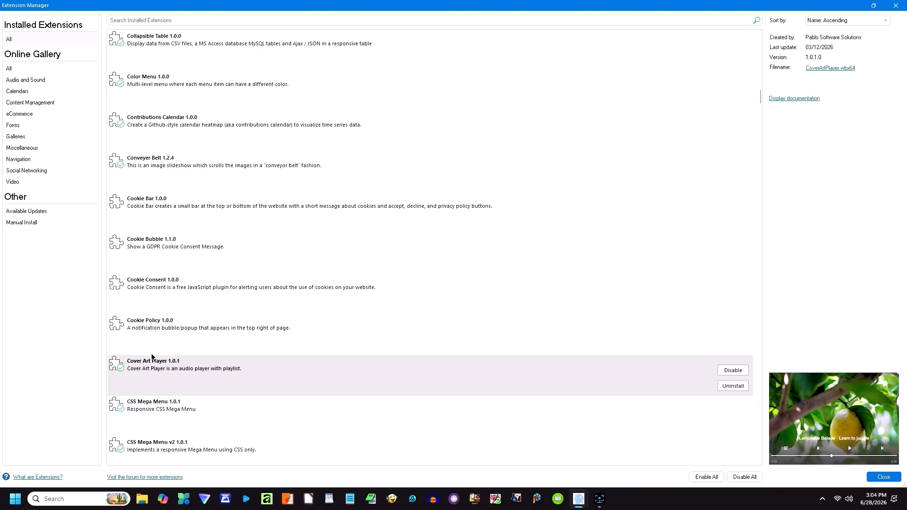
{"action": "scroll", "coordinate": [151, 363], "scroll_direction": "down", "scroll_amount": 3}
{"action": "left_click", "coordinate": [149, 323]}
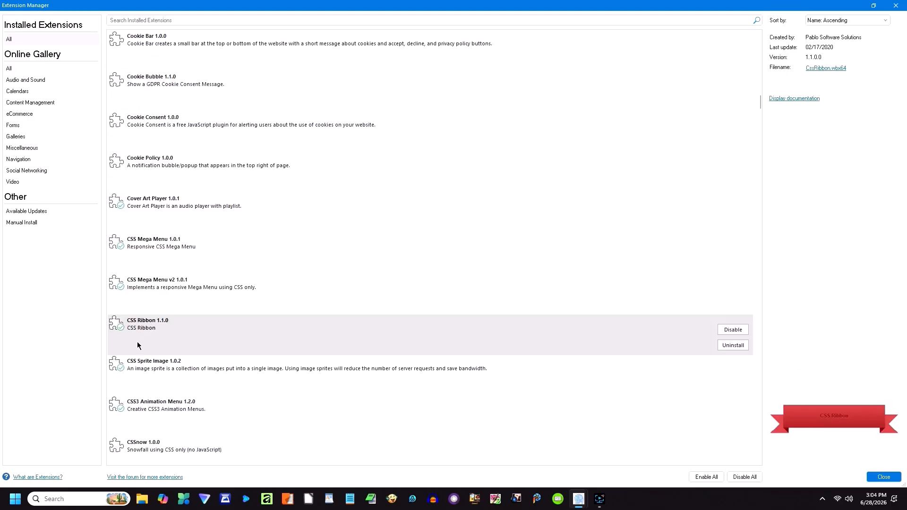
{"action": "left_click", "coordinate": [140, 363]}
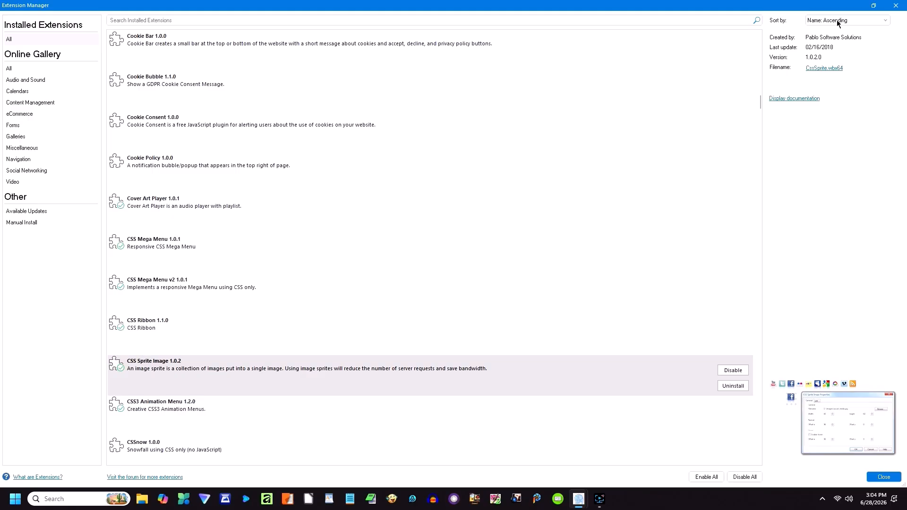
{"action": "left_click", "coordinate": [888, 10]}
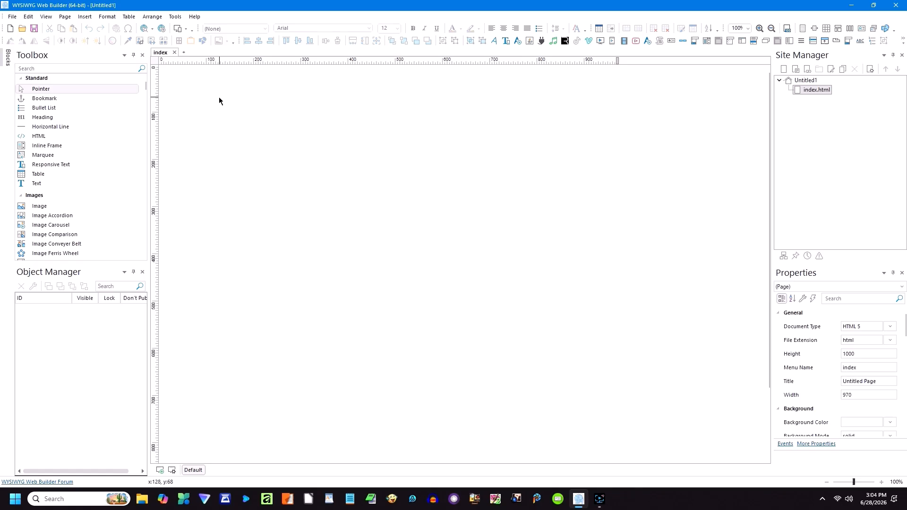
{"action": "left_click", "coordinate": [85, 19]}
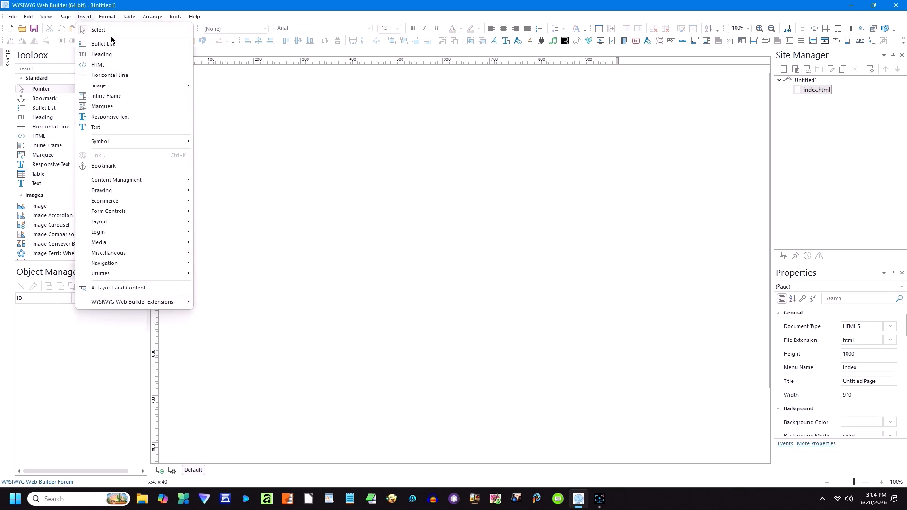
{"action": "mouse_move", "coordinate": [105, 86]}
{"action": "mouse_move", "coordinate": [128, 181]}
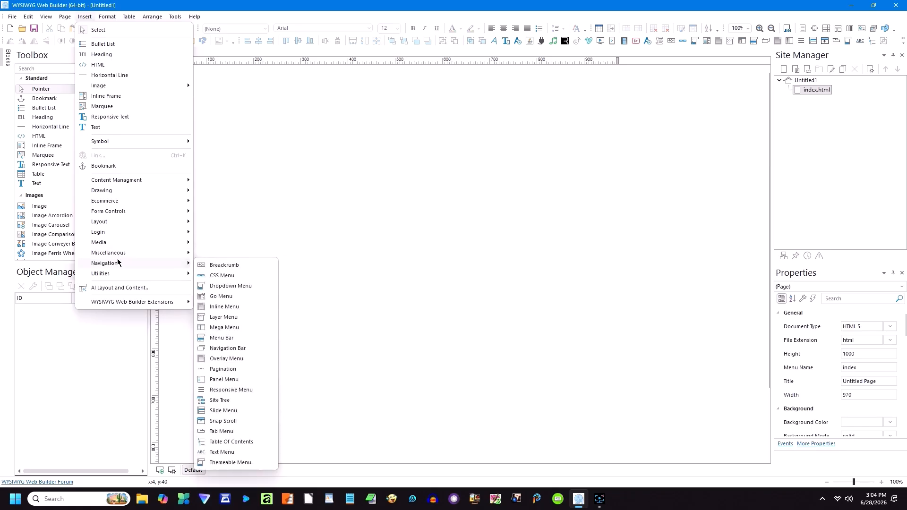
{"action": "left_click", "coordinate": [118, 288]}
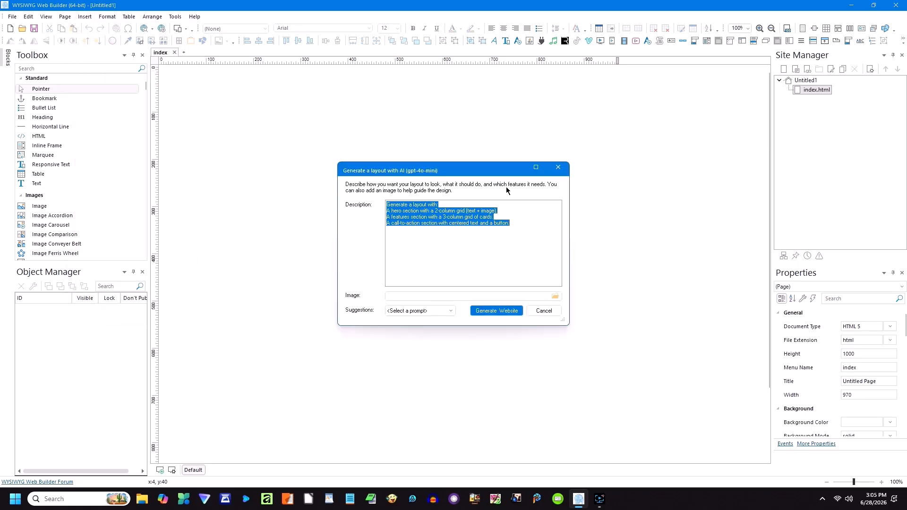
{"action": "left_click", "coordinate": [466, 224]}
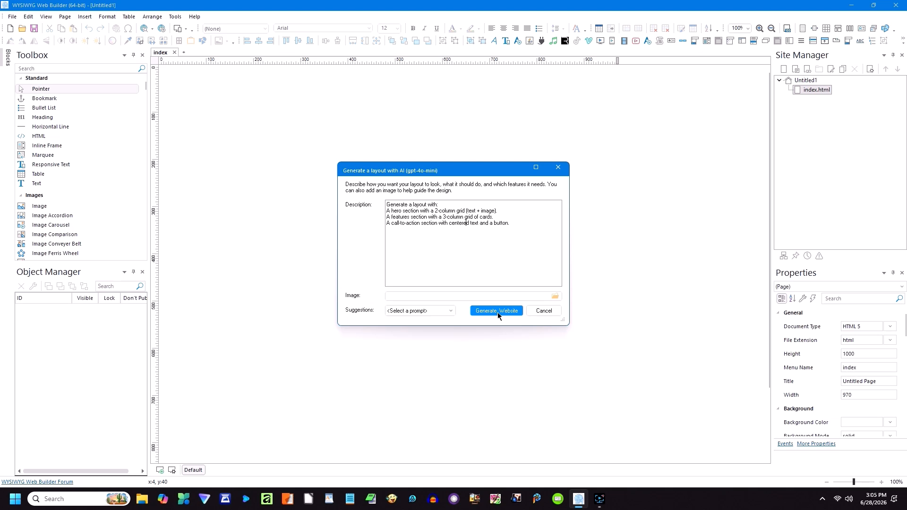
{"action": "left_click", "coordinate": [452, 311]}
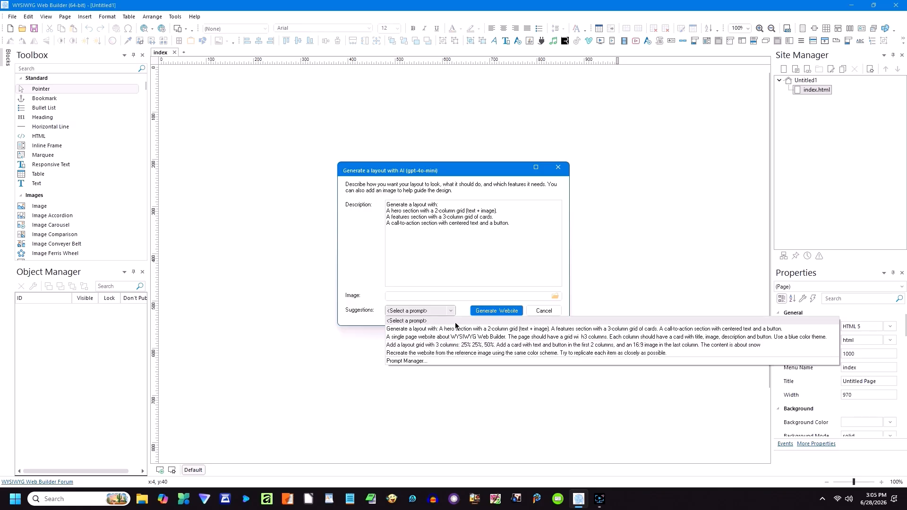
{"action": "left_click", "coordinate": [549, 310]}
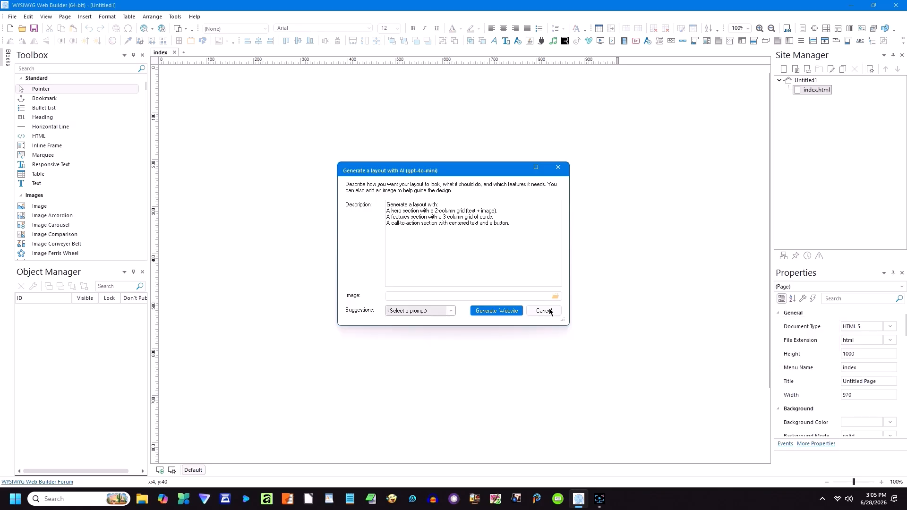
{"action": "left_click", "coordinate": [548, 310]}
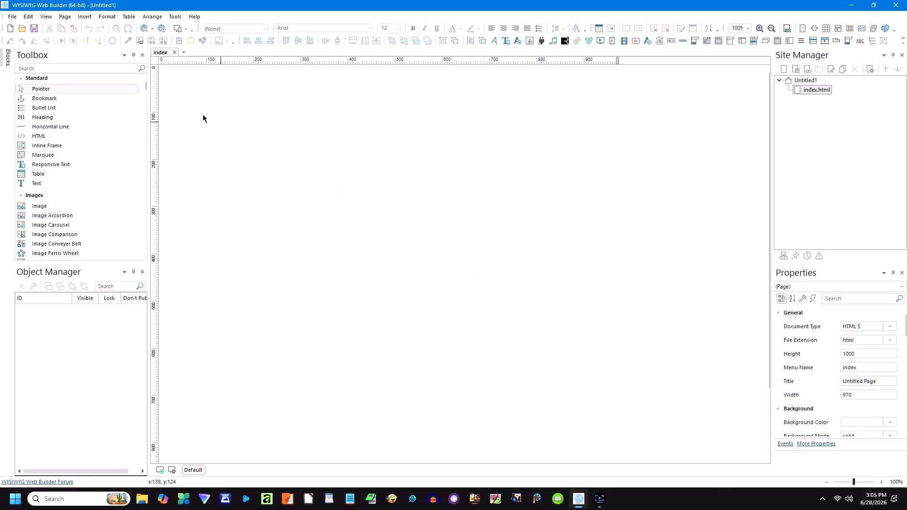
{"action": "left_click", "coordinate": [85, 17]}
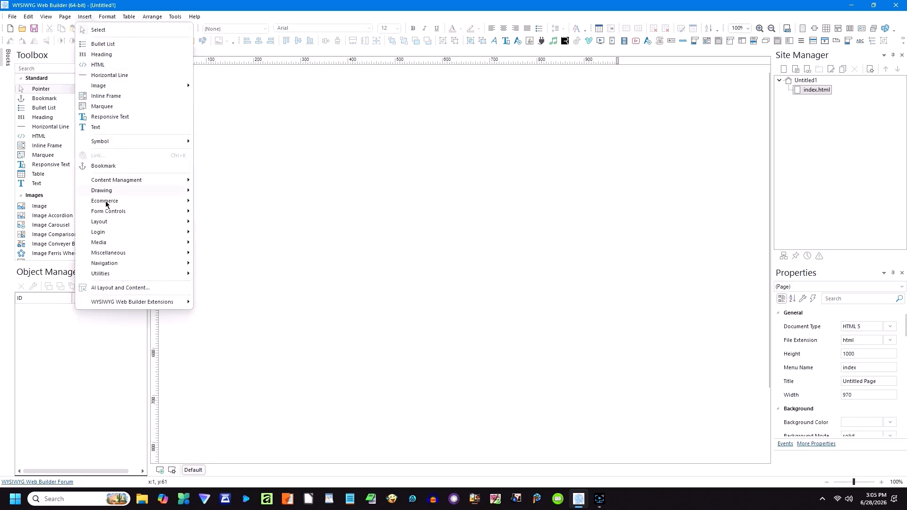
{"action": "mouse_move", "coordinate": [141, 300]}
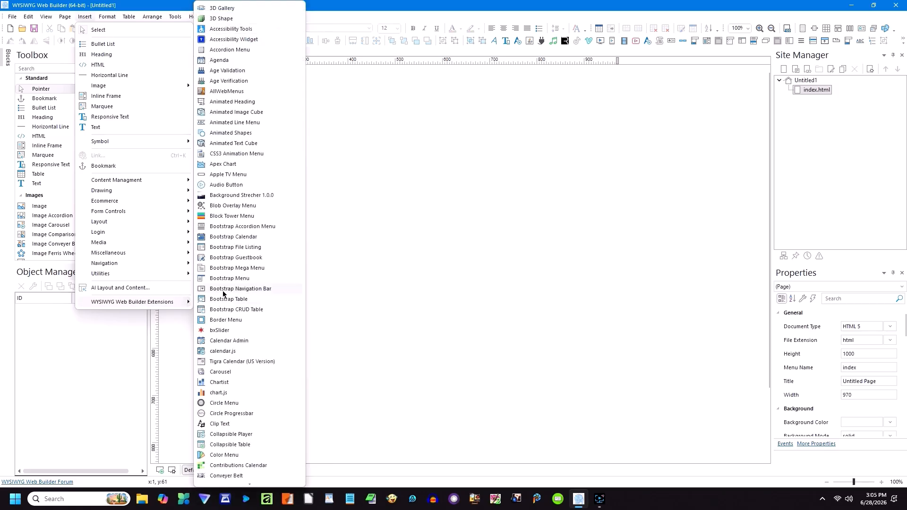
{"action": "scroll", "coordinate": [242, 157], "scroll_direction": "down", "scroll_amount": 7}
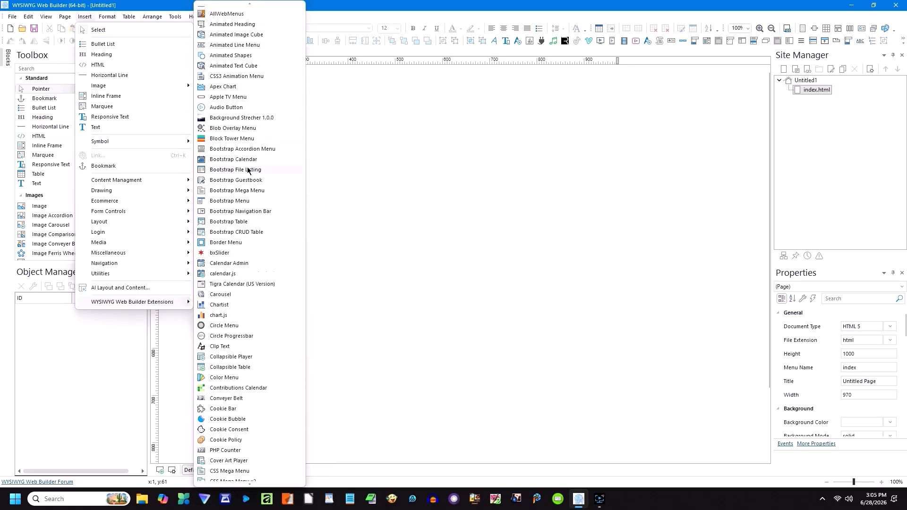
{"action": "scroll", "coordinate": [259, 213], "scroll_direction": "down", "scroll_amount": 9}
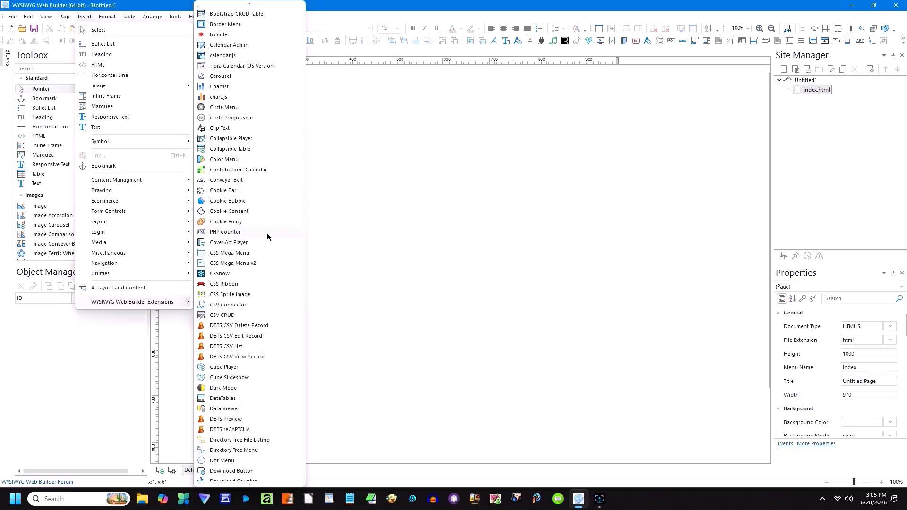
{"action": "scroll", "coordinate": [277, 234], "scroll_direction": "down", "scroll_amount": 9}
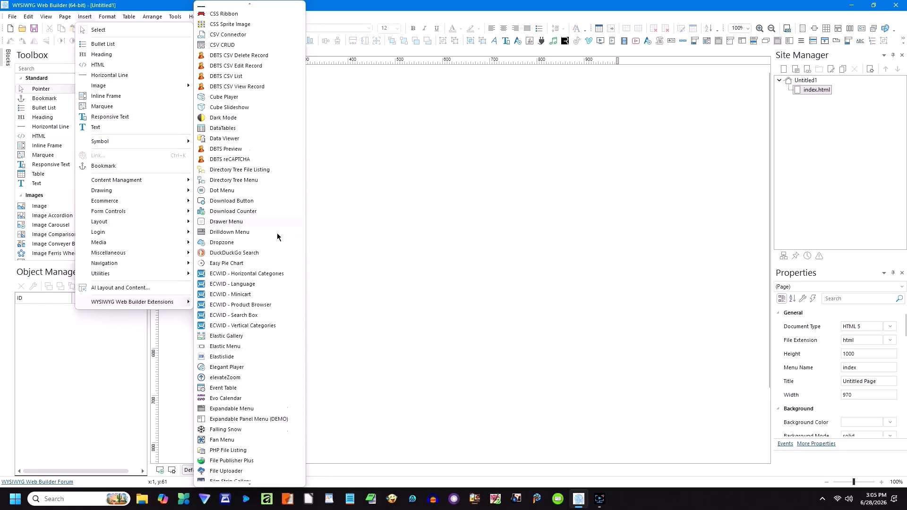
{"action": "scroll", "coordinate": [275, 234], "scroll_direction": "down", "scroll_amount": 7}
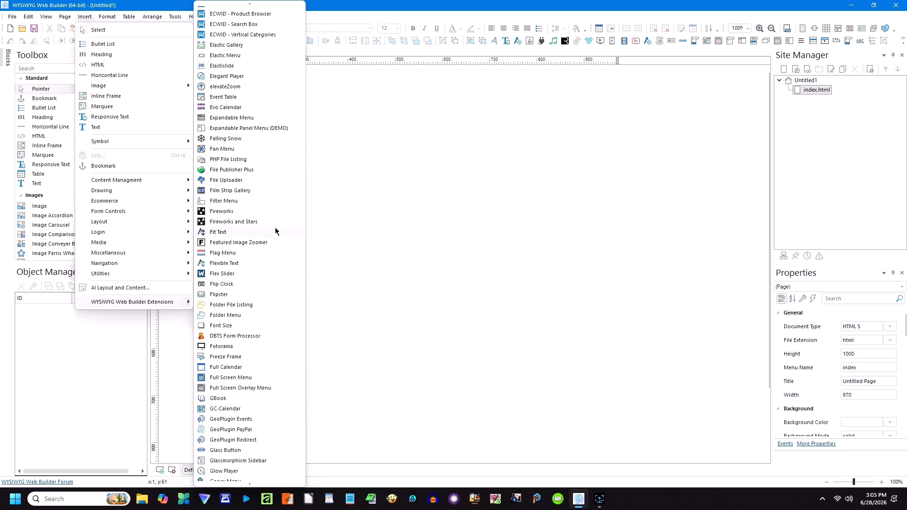
{"action": "scroll", "coordinate": [277, 257], "scroll_direction": "down", "scroll_amount": 8}
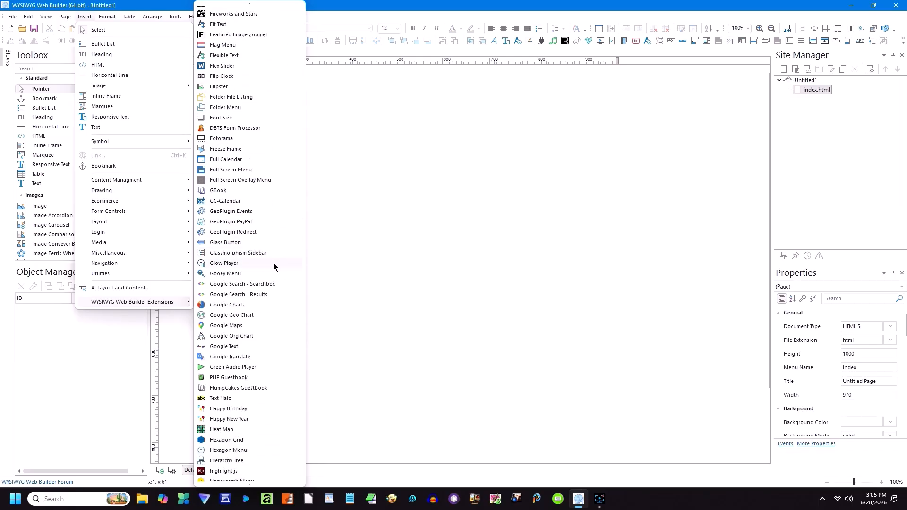
{"action": "scroll", "coordinate": [258, 277], "scroll_direction": "down", "scroll_amount": 8}
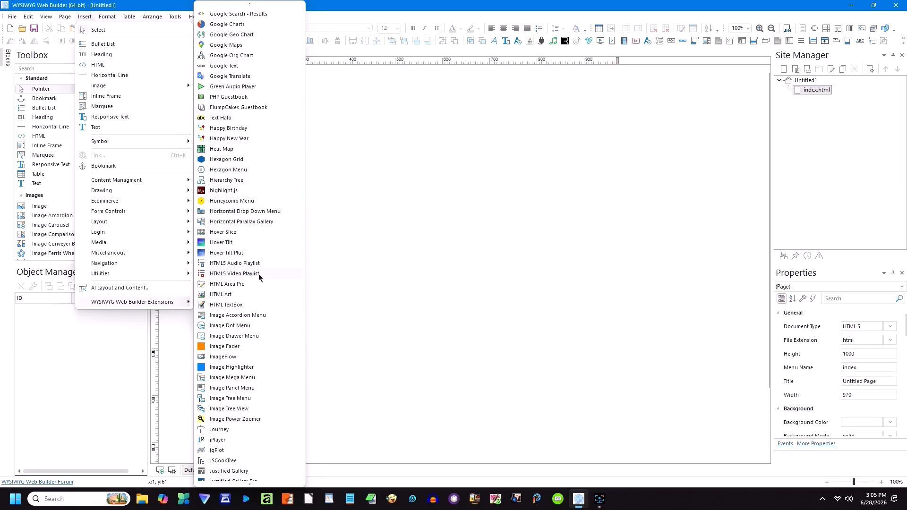
{"action": "scroll", "coordinate": [259, 279], "scroll_direction": "down", "scroll_amount": 11}
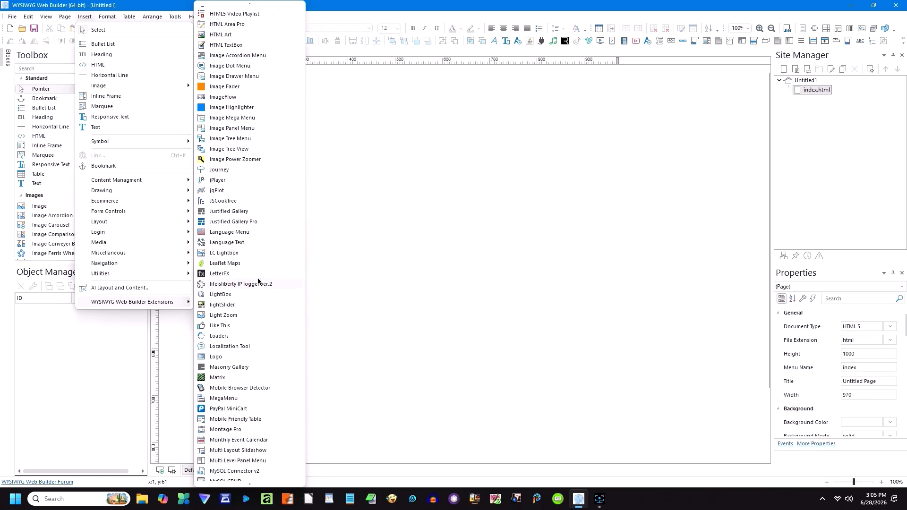
{"action": "scroll", "coordinate": [260, 301], "scroll_direction": "down", "scroll_amount": 10}
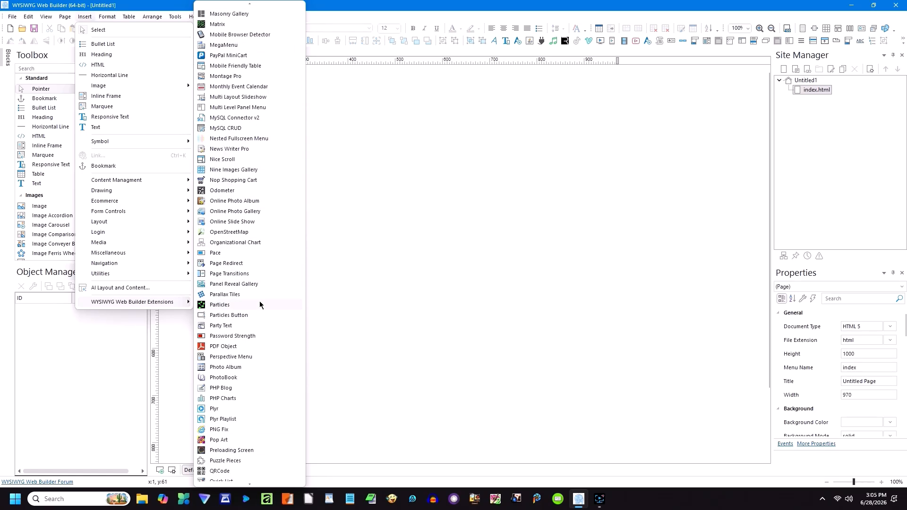
{"action": "scroll", "coordinate": [263, 296], "scroll_direction": "down", "scroll_amount": 10}
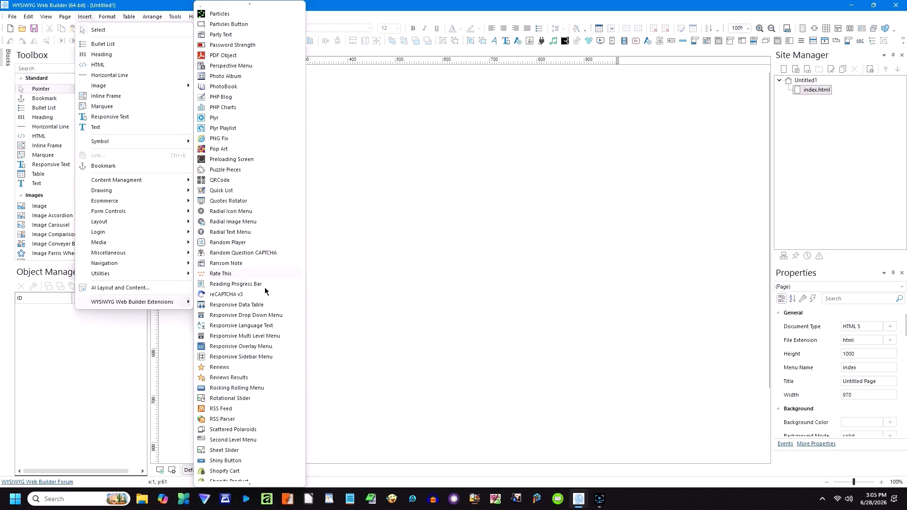
{"action": "scroll", "coordinate": [270, 269], "scroll_direction": "down", "scroll_amount": 12}
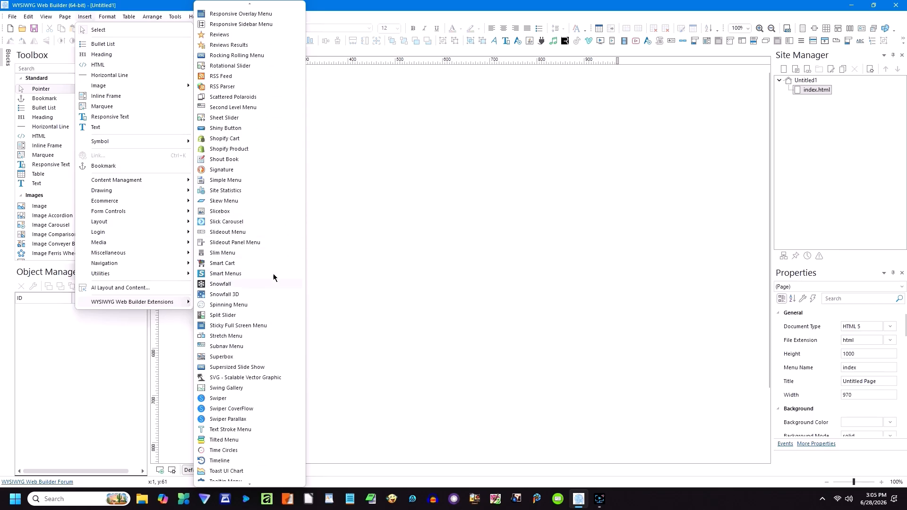
{"action": "scroll", "coordinate": [274, 286], "scroll_direction": "down", "scroll_amount": 1}
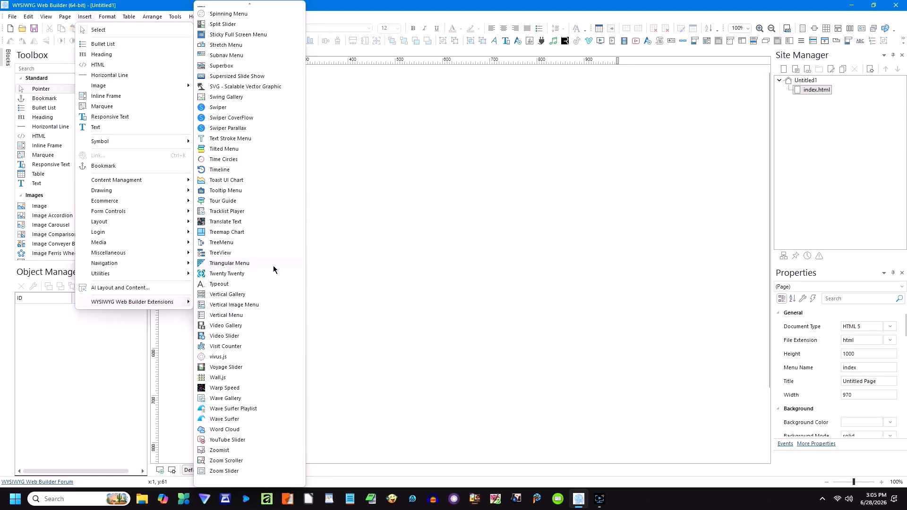
{"action": "left_click", "coordinate": [327, 209]}
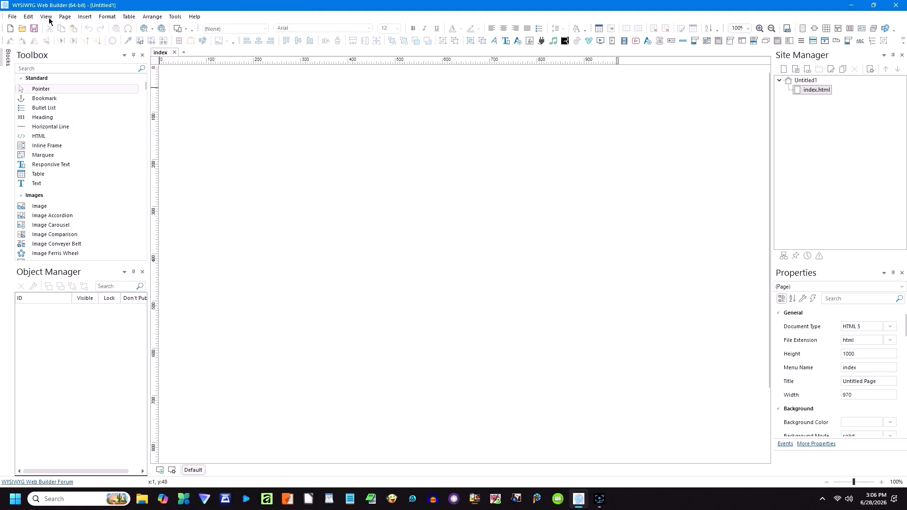
{"action": "left_click", "coordinate": [66, 17]}
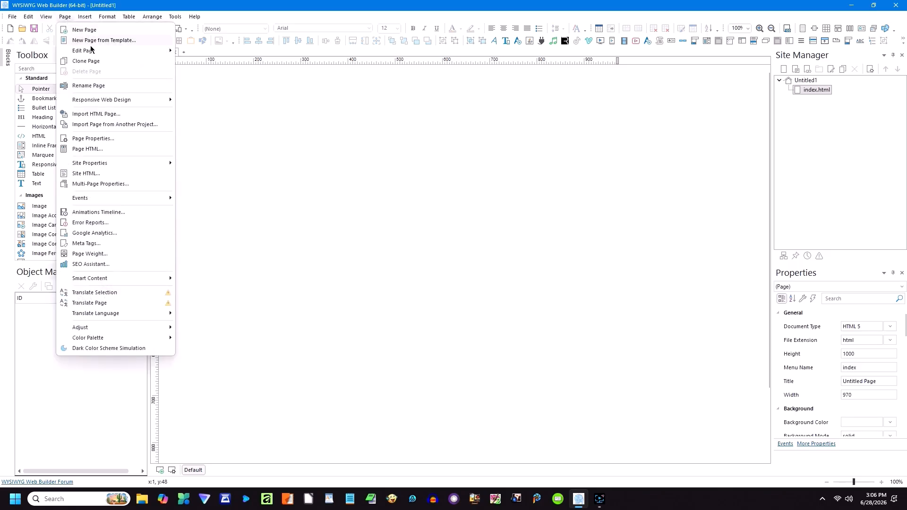
{"action": "mouse_move", "coordinate": [112, 103]}
{"action": "mouse_move", "coordinate": [100, 164]}
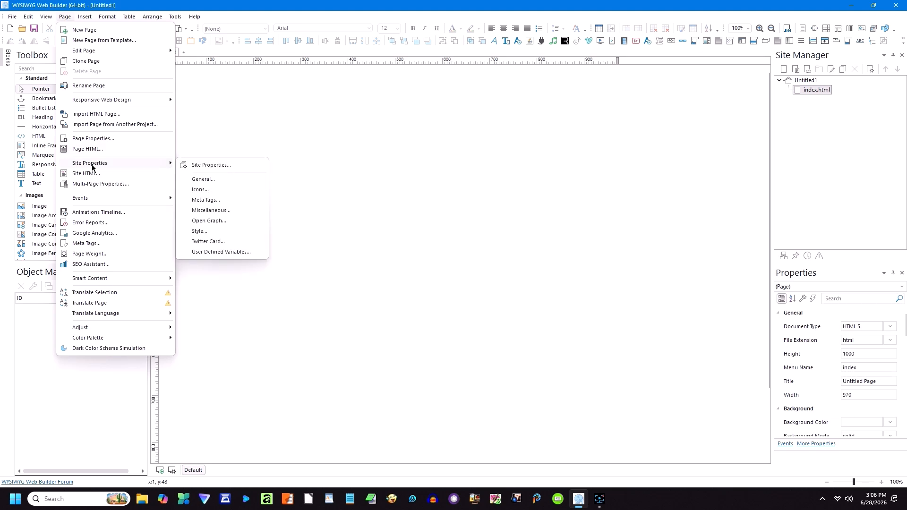
{"action": "mouse_move", "coordinate": [95, 199]}
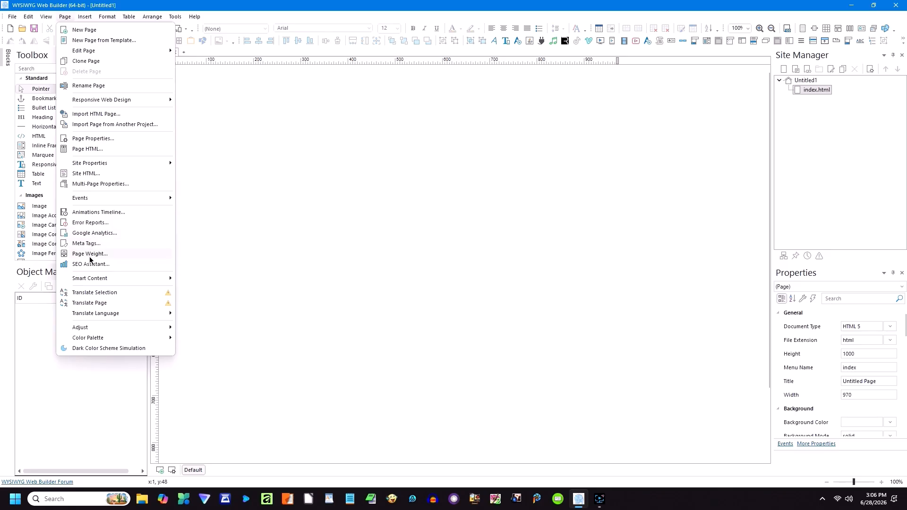
{"action": "mouse_move", "coordinate": [95, 278]}
{"action": "mouse_move", "coordinate": [113, 326]}
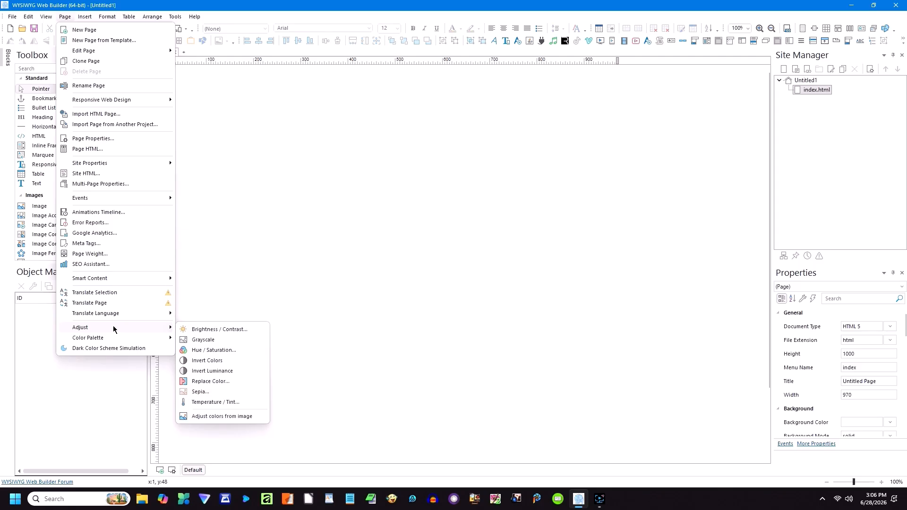
{"action": "mouse_move", "coordinate": [113, 343]}
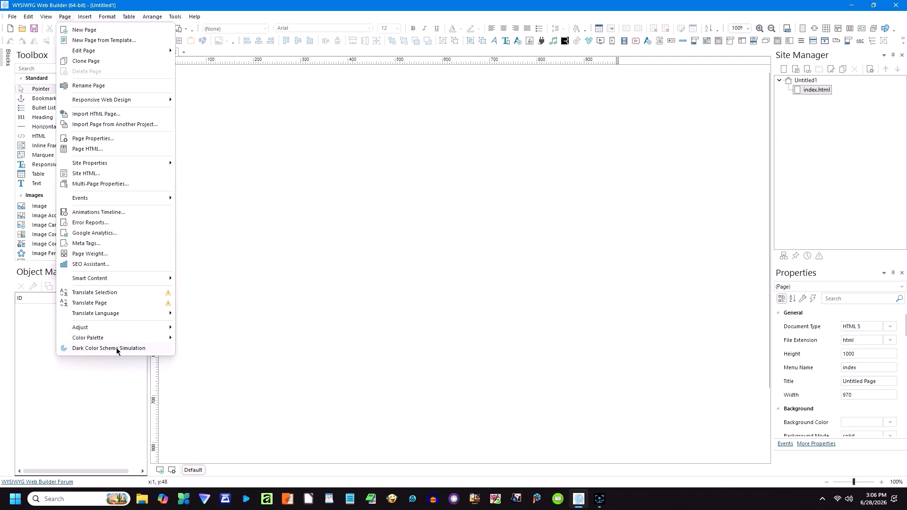
{"action": "mouse_move", "coordinate": [46, 17]}
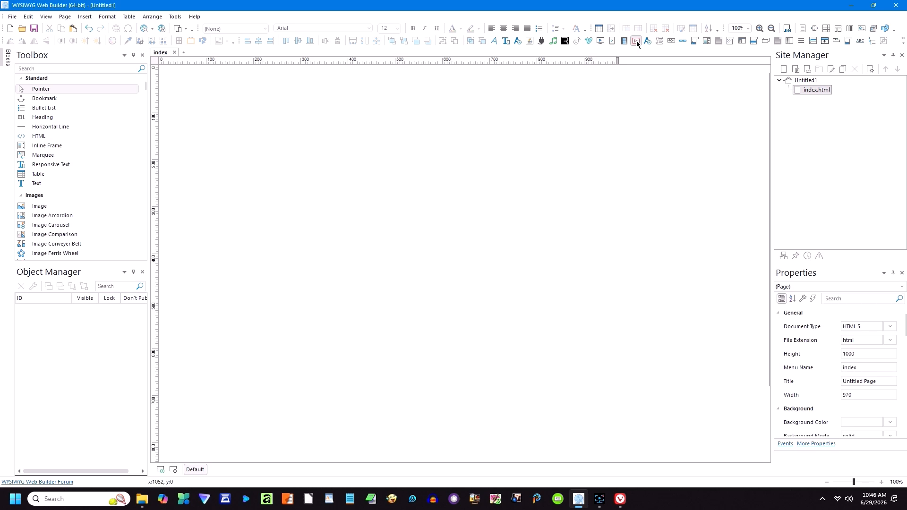
Step: Insert a YouTube video object across the top of the index page
{"action": "left_click", "coordinate": [636, 41]}
{"action": "mouse_move", "coordinate": [171, 72]}
{"action": "left_mouse_down"}
{"action": "mouse_move", "coordinate": [521, 265]}
{"action": "mouse_move", "coordinate": [606, 328]}
{"action": "left_mouse_up"}
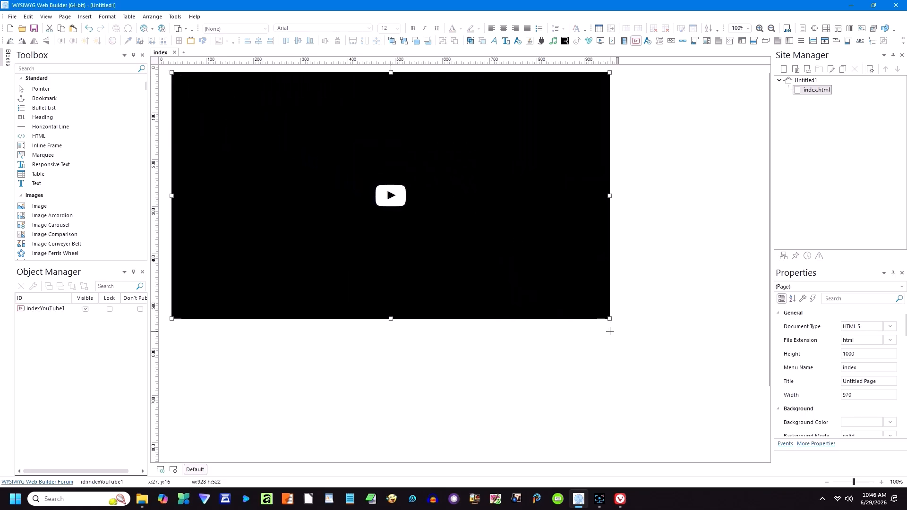
{"action": "left_click", "coordinate": [475, 327]}
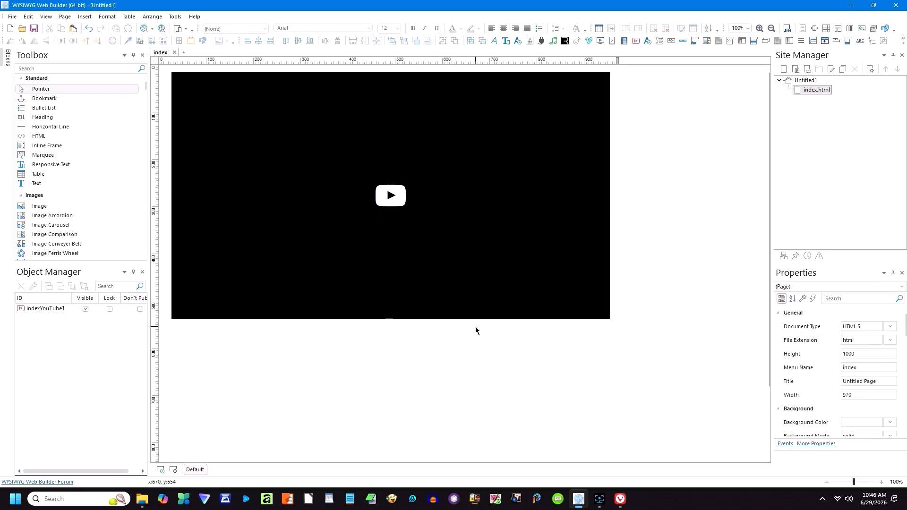
Step: Enable fullscreen, modest branding and hidden controls, disable autoplay, enable lazy loading, and apply
{"action": "double_click", "coordinate": [383, 233]}
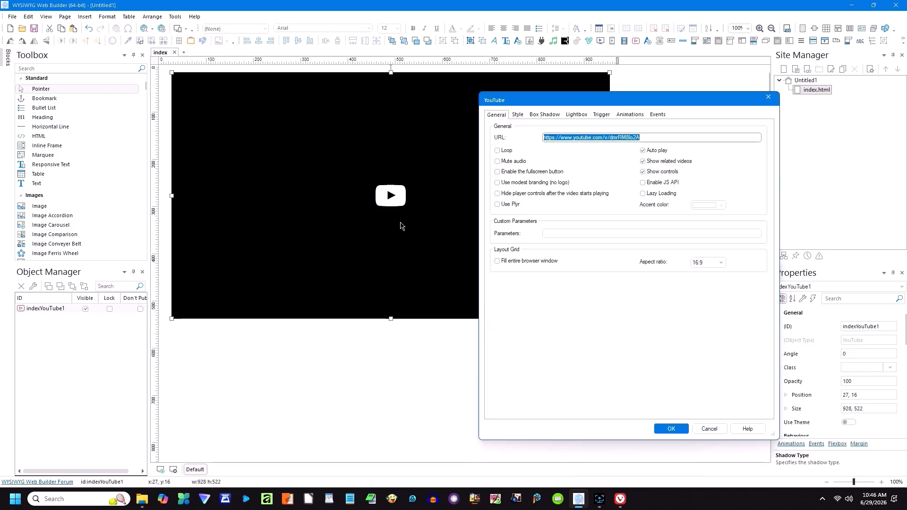
{"action": "left_click_drag", "start_coordinate": [566, 103], "coordinate": [421, 97]}
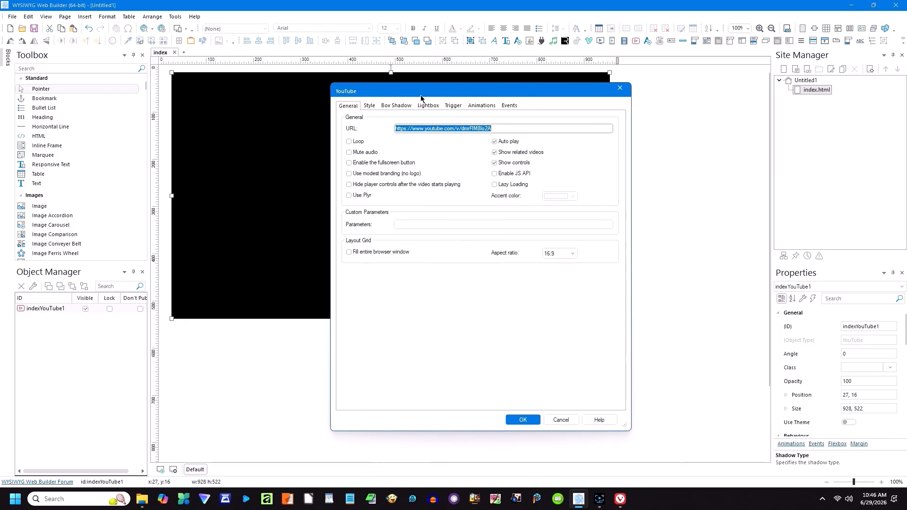
{"action": "left_click", "coordinate": [349, 163]}
{"action": "left_click", "coordinate": [349, 174]}
{"action": "left_click", "coordinate": [349, 185]}
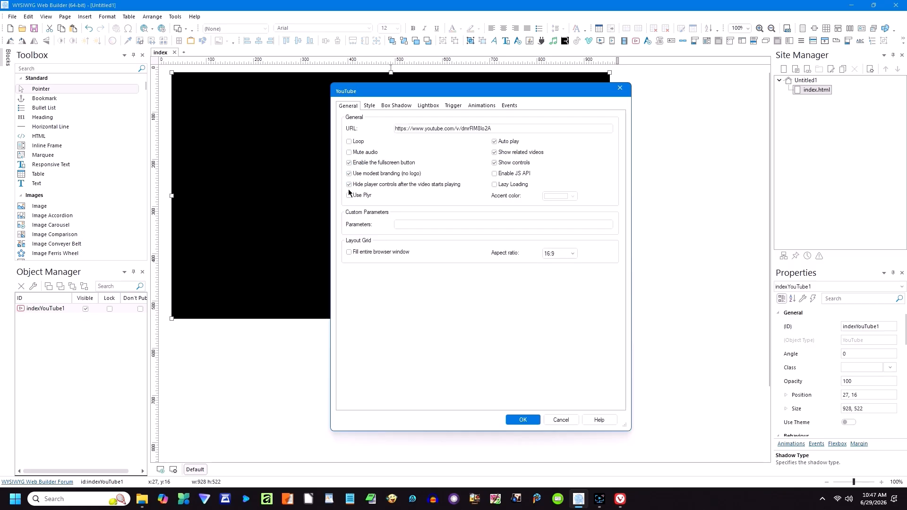
{"action": "left_click", "coordinate": [495, 141]}
{"action": "left_click", "coordinate": [494, 184]}
{"action": "left_click", "coordinate": [522, 419]}
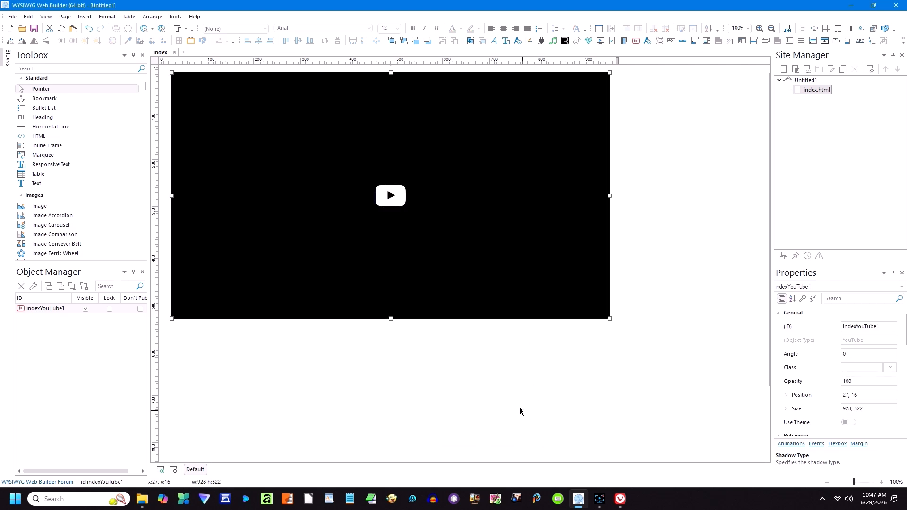
Step: Clear the YouTube object's URL field and switch to the browser showing the YouTube channel
{"action": "double_click", "coordinate": [411, 236]}
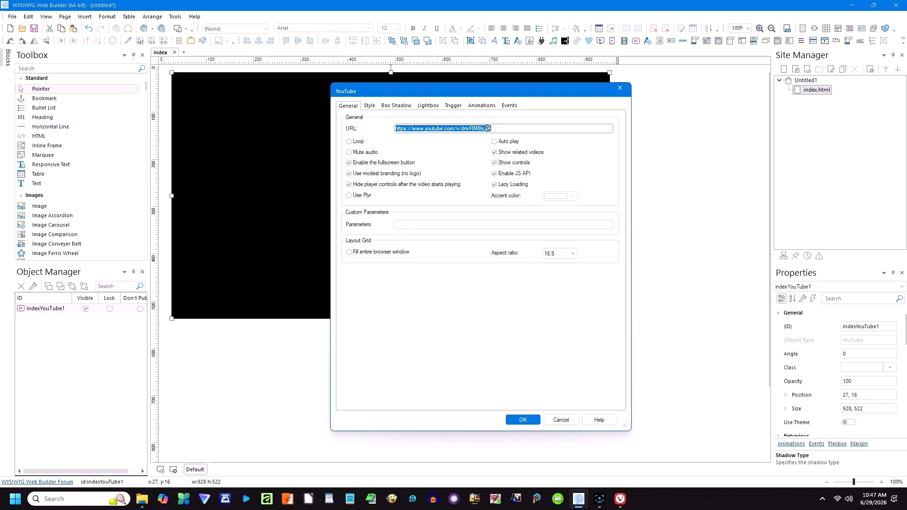
{"action": "left_click_drag", "start_coordinate": [505, 128], "coordinate": [353, 128]}
{"action": "key", "text": "Delete"}
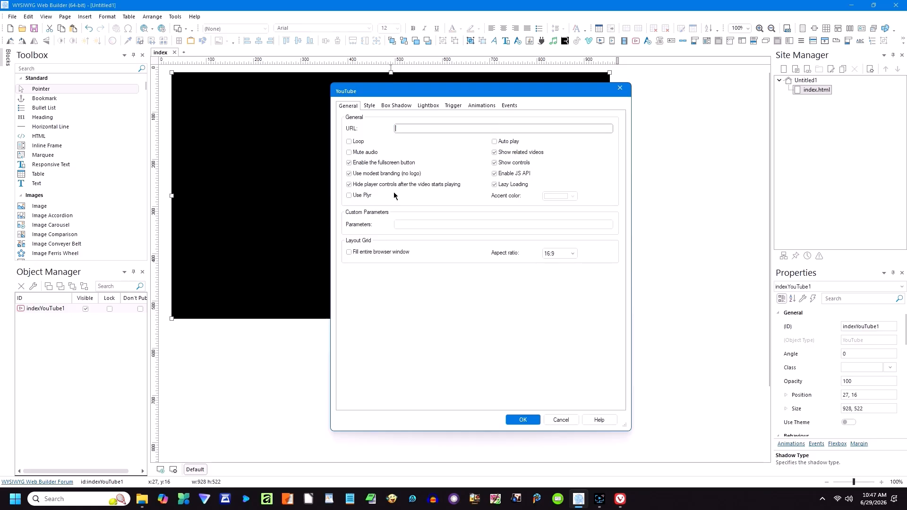
{"action": "left_click", "coordinate": [620, 499]}
Step: Pause the 'Earth Alien Princess Aya. Sci Fi Story.' video, copy its youtu.be share link, and close the browser
{"action": "left_click", "coordinate": [507, 284]}
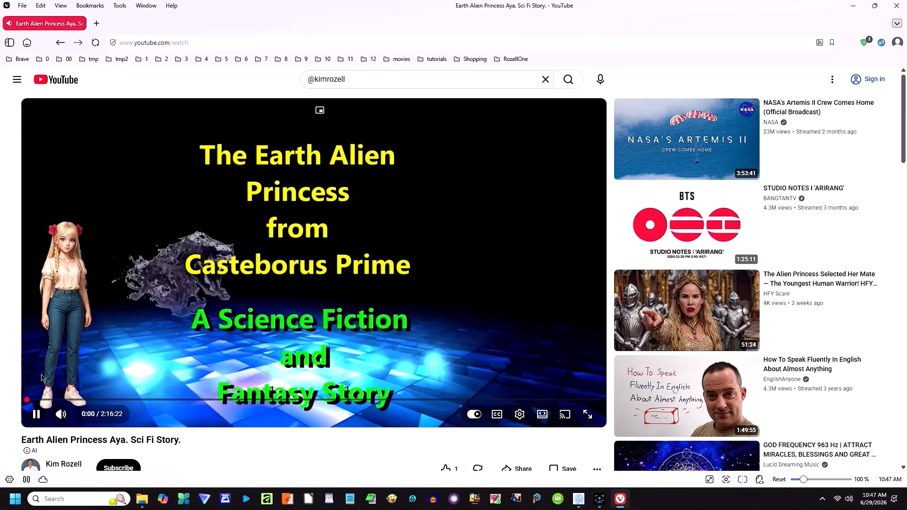
{"action": "left_click", "coordinate": [37, 414]}
{"action": "scroll", "coordinate": [423, 400], "scroll_direction": "down", "scroll_amount": 3}
{"action": "scroll", "coordinate": [424, 400], "scroll_direction": "down", "scroll_amount": 1}
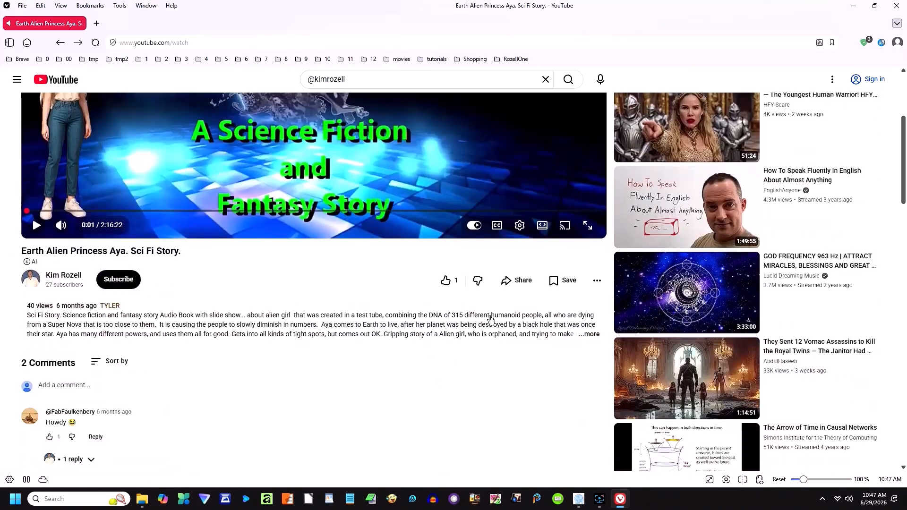
{"action": "left_click", "coordinate": [518, 283]}
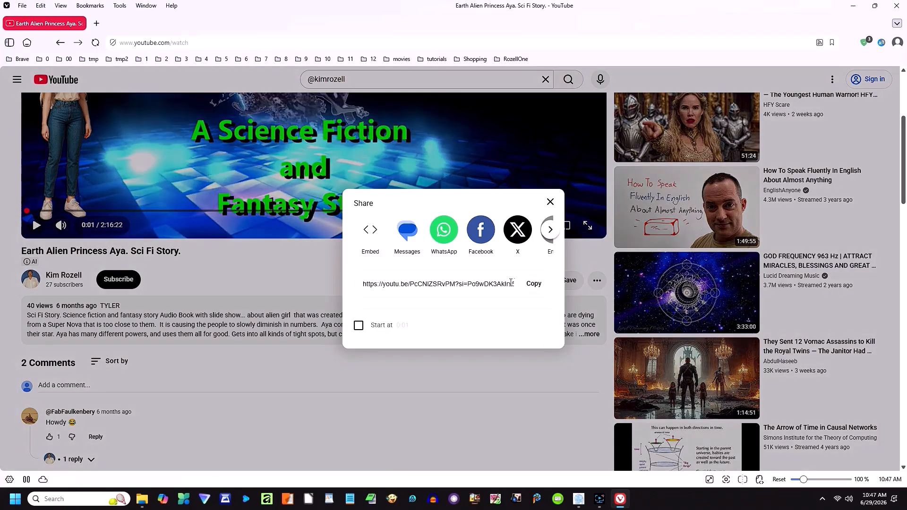
{"action": "left_click", "coordinate": [533, 283]}
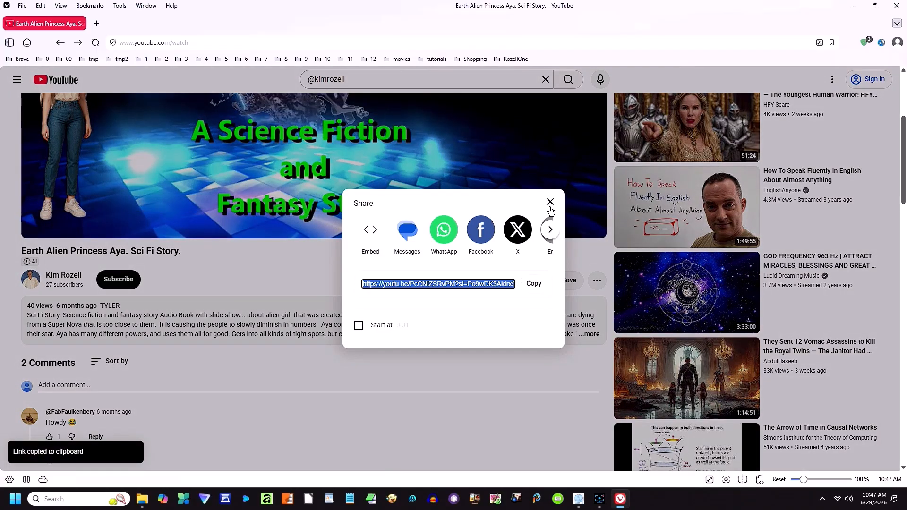
{"action": "left_click", "coordinate": [534, 285]}
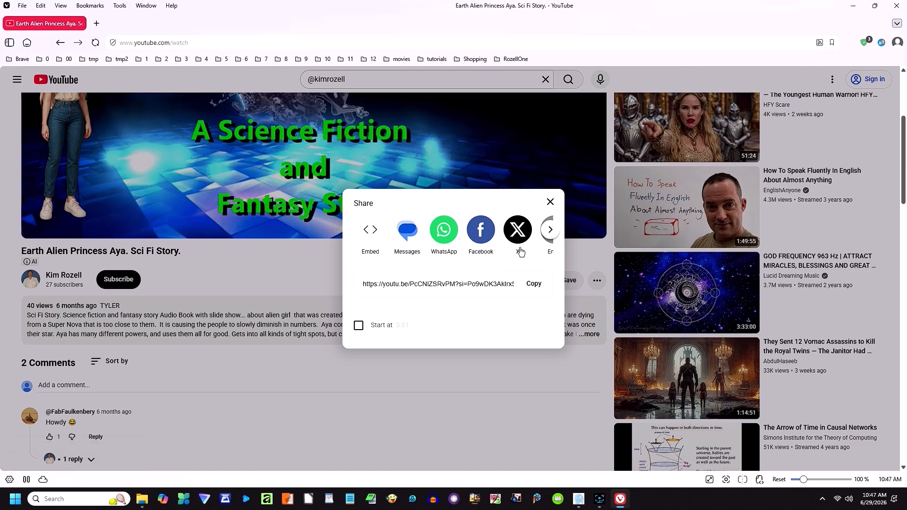
{"action": "left_click", "coordinate": [550, 202]}
{"action": "scroll", "coordinate": [491, 334], "scroll_direction": "up", "scroll_amount": 4}
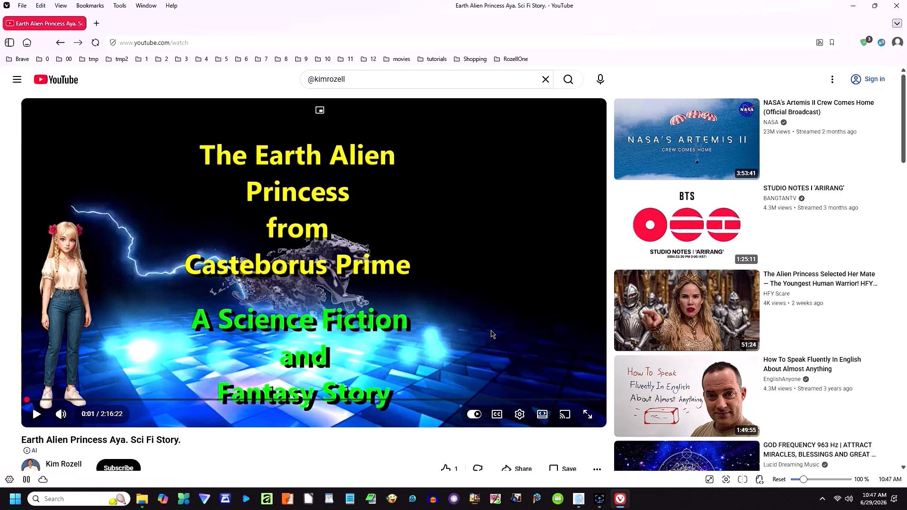
{"action": "left_click", "coordinate": [899, 8]}
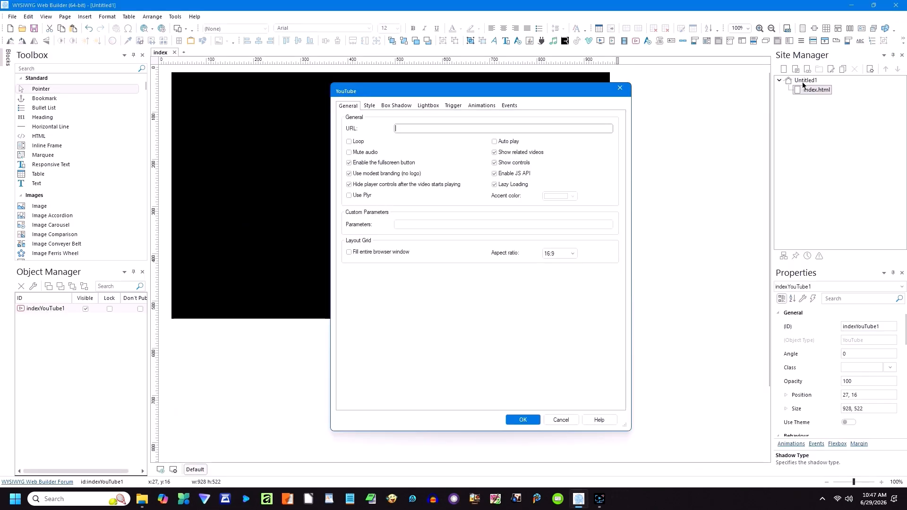
Step: Paste the copied video link as the YouTube URL, apply it, and preview the page in Edge
{"action": "right_click", "coordinate": [437, 128]}
{"action": "left_click", "coordinate": [457, 174]}
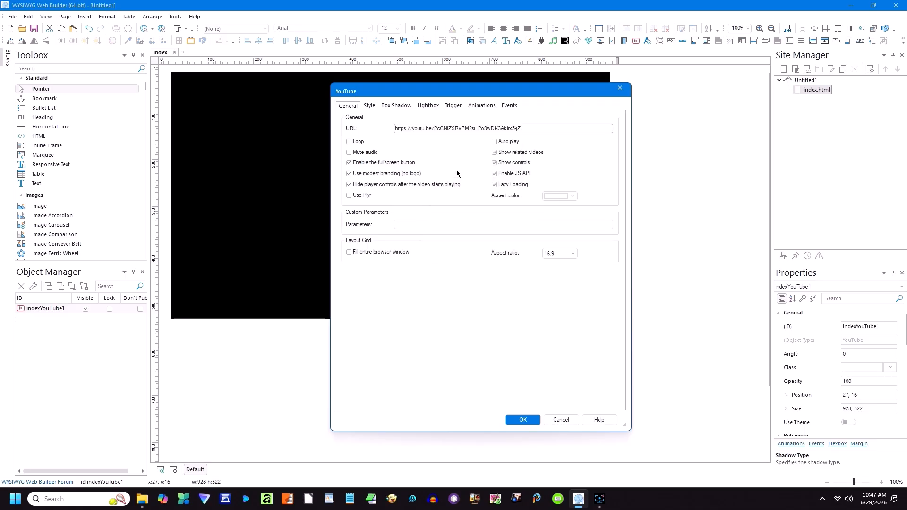
{"action": "left_click", "coordinate": [521, 418]}
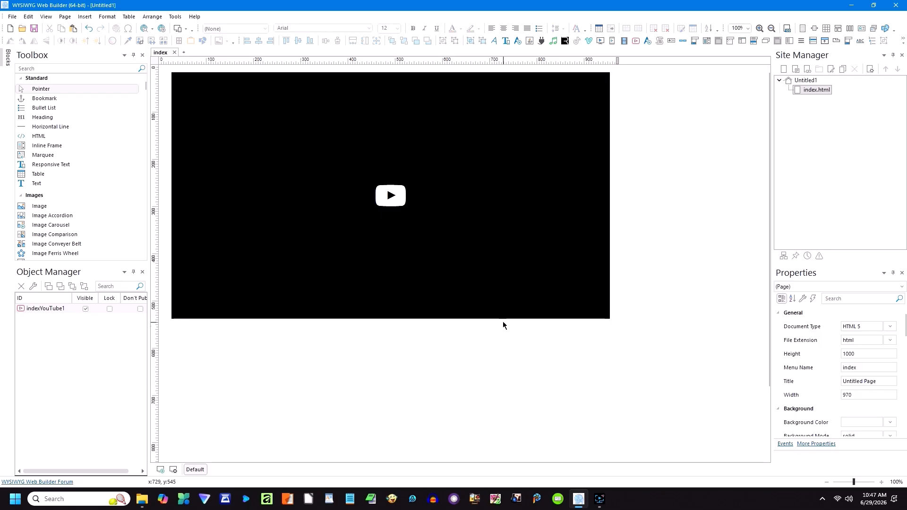
{"action": "left_click", "coordinate": [153, 29]}
{"action": "left_click", "coordinate": [155, 52]}
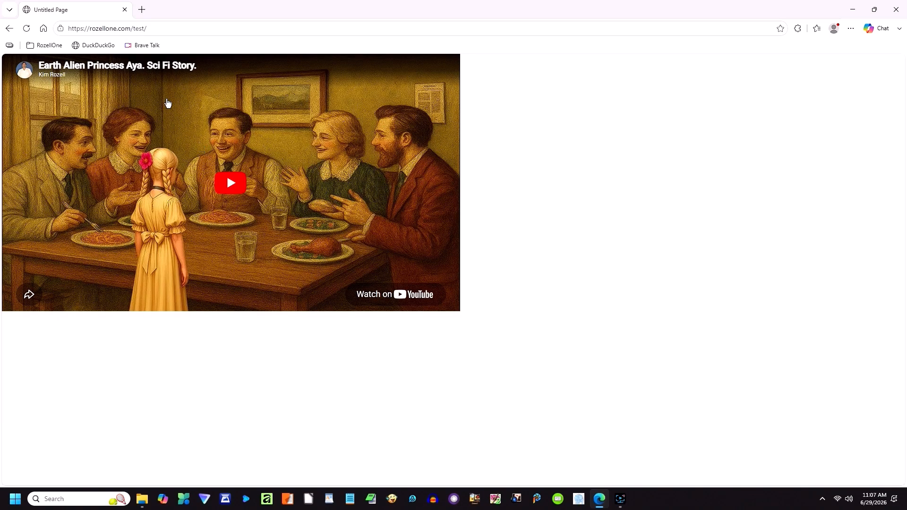
Step: Play the embedded video on rozellone.com/test, then restore and narrow the Edge window
{"action": "left_click", "coordinate": [141, 28]}
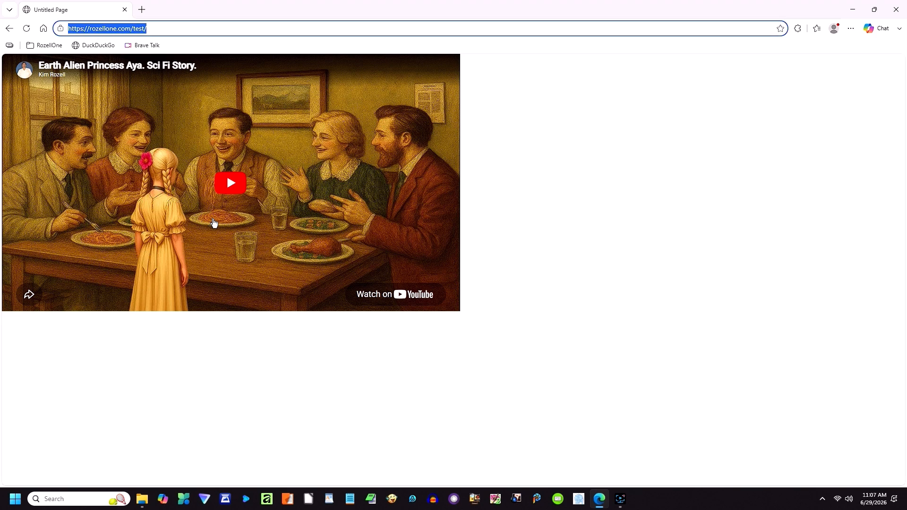
{"action": "left_click", "coordinate": [231, 183]}
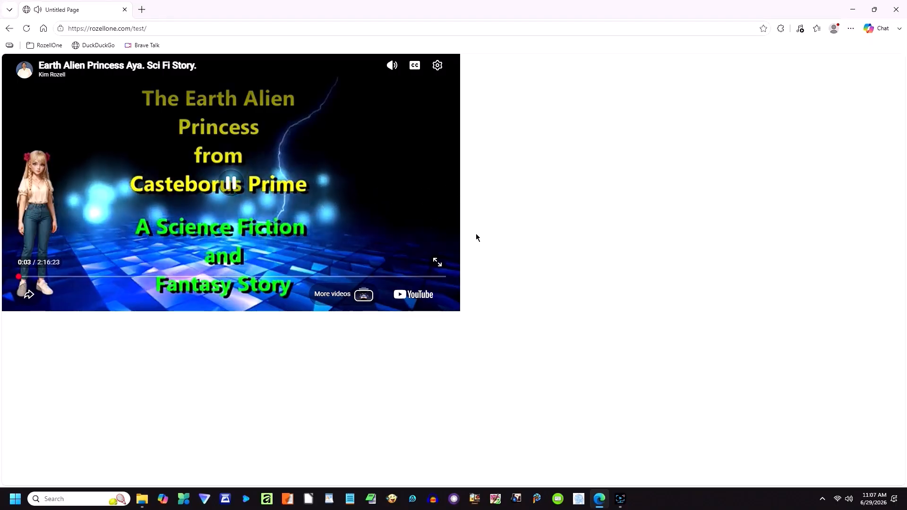
{"action": "left_click", "coordinate": [874, 9]}
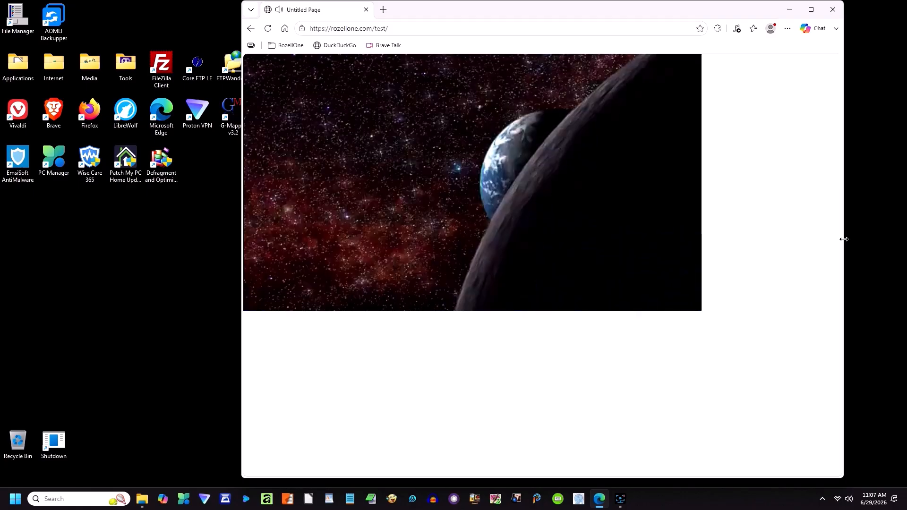
{"action": "left_click_drag", "start_coordinate": [844, 239], "coordinate": [880, 233]}
Step: Maximize the window and draw a 732×411 YouTube video object on the empty page
{"action": "left_click", "coordinate": [846, 10]}
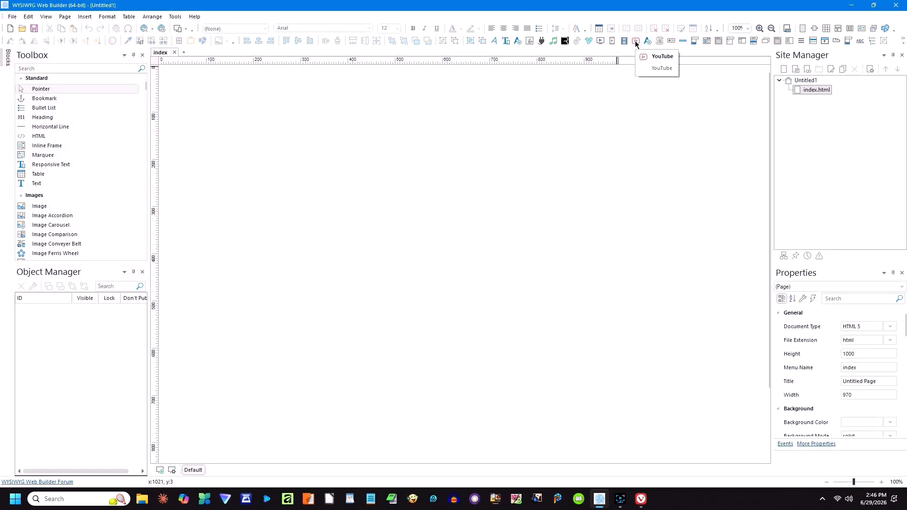
{"action": "left_click", "coordinate": [635, 41]}
{"action": "left_click_drag", "start_coordinate": [173, 78], "coordinate": [519, 327]}
Step: Center the page horizontally in Page Properties, then open the YouTube object's settings
{"action": "left_click", "coordinate": [577, 238]}
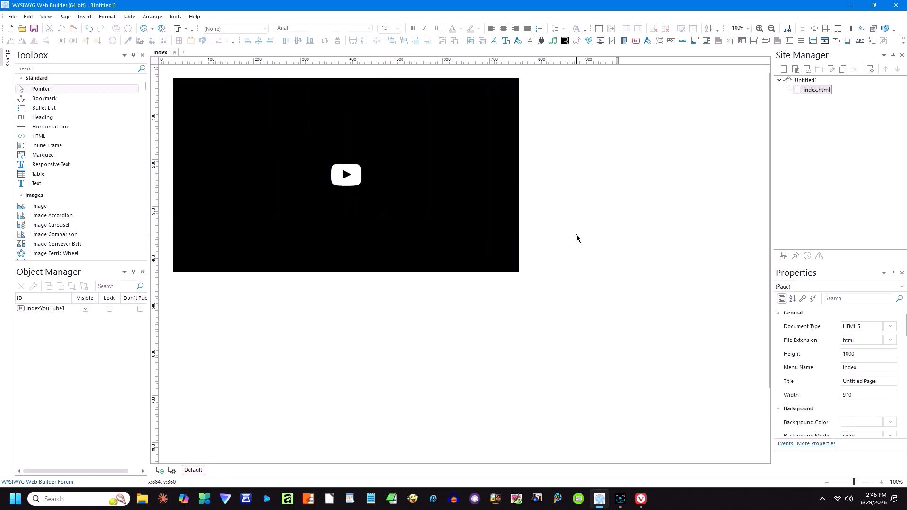
{"action": "right_click", "coordinate": [576, 237]}
{"action": "left_click", "coordinate": [606, 362]}
{"action": "left_click", "coordinate": [342, 182]}
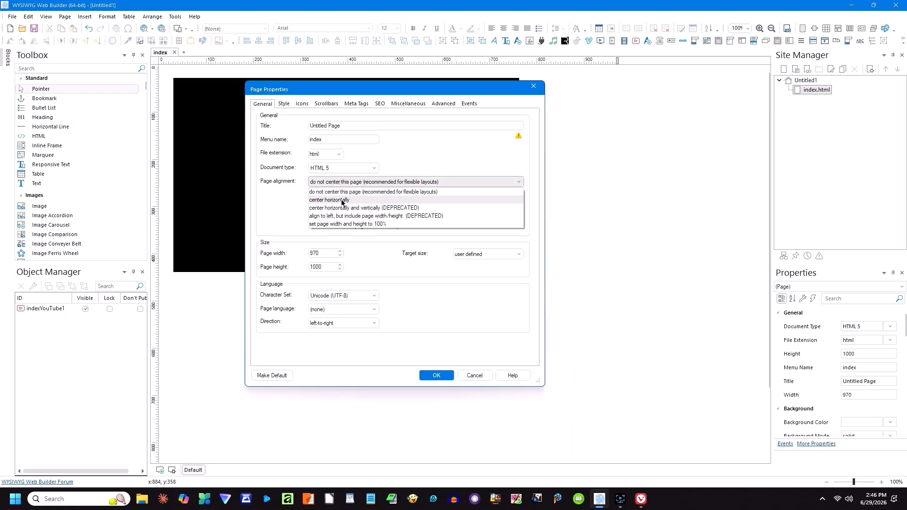
{"action": "left_click", "coordinate": [342, 199]}
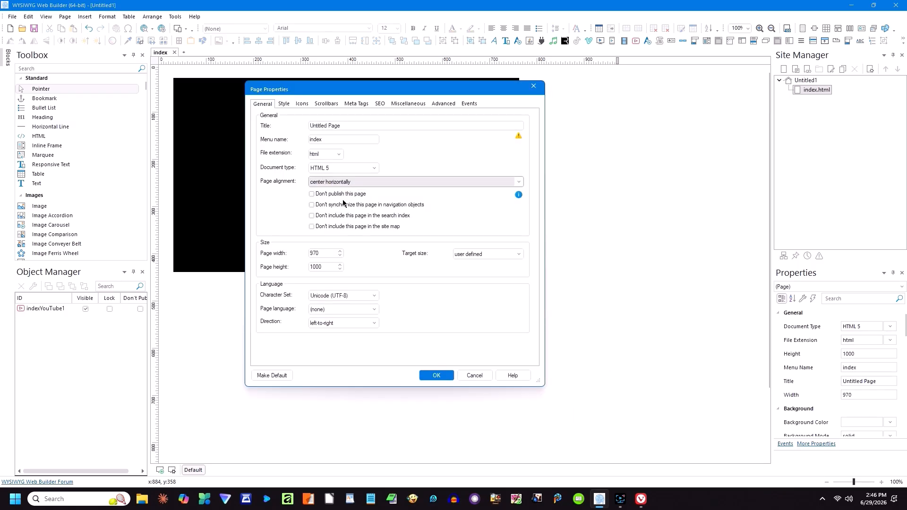
{"action": "left_click", "coordinate": [435, 376]}
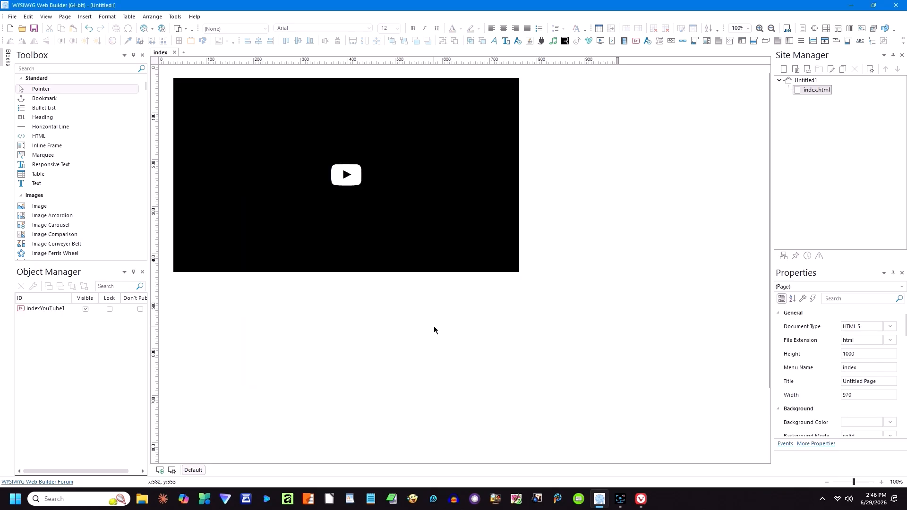
{"action": "double_click", "coordinate": [374, 225]}
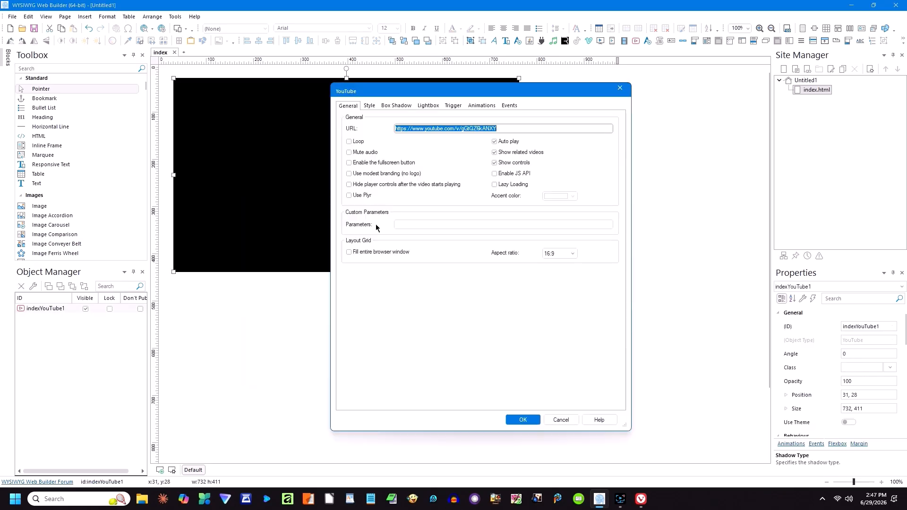
Step: Clear the video URL, enable fullscreen and modest branding, and turn off autoplay
{"action": "key", "text": "BackSpace"}
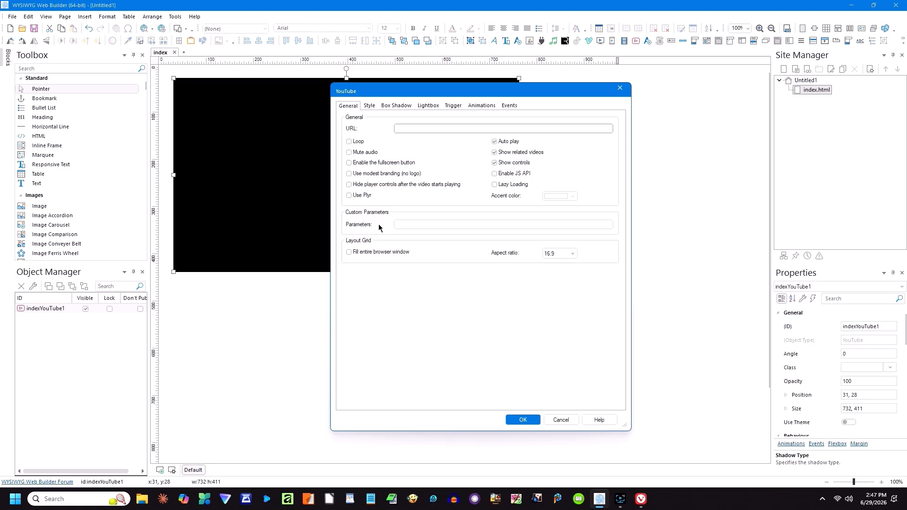
{"action": "left_click", "coordinate": [350, 164]}
{"action": "left_click", "coordinate": [349, 173]}
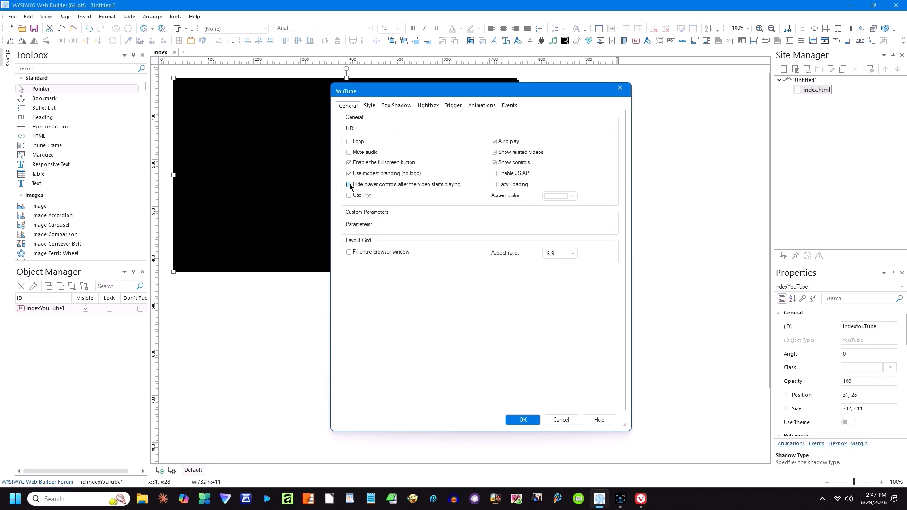
{"action": "left_click", "coordinate": [494, 142]}
Step: Bring the YouTube channel browser window to the front
{"action": "mouse_move", "coordinate": [640, 499]}
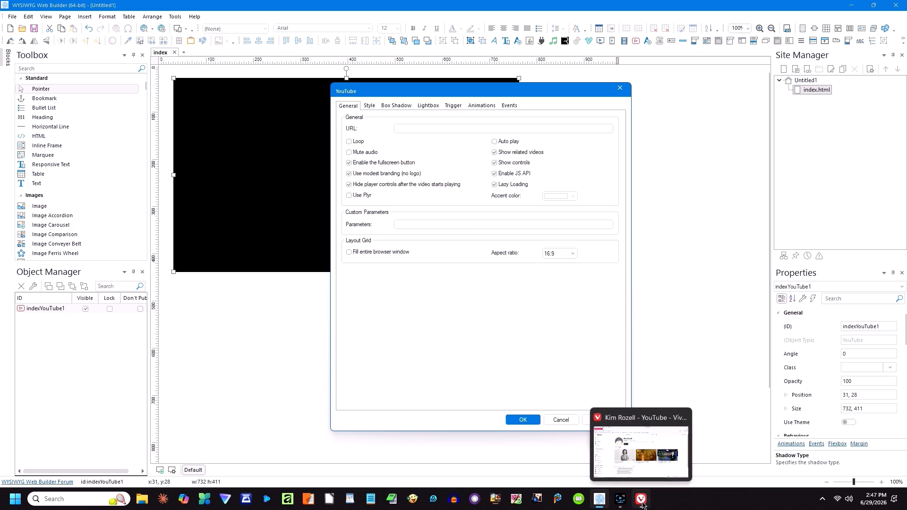
{"action": "left_click", "coordinate": [590, 411]}
{"action": "mouse_move", "coordinate": [680, 318]}
Step: Copy the youtu.be share link of 'Sci Fi Audio Book - Solar Flare Disaster!' and close the browser
{"action": "left_click", "coordinate": [705, 285]}
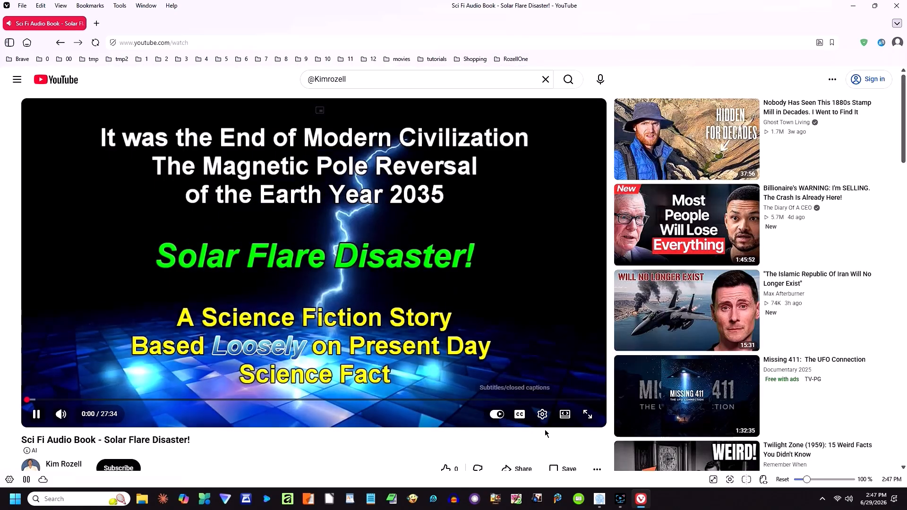
{"action": "scroll", "coordinate": [522, 392], "scroll_direction": "down", "scroll_amount": 3}
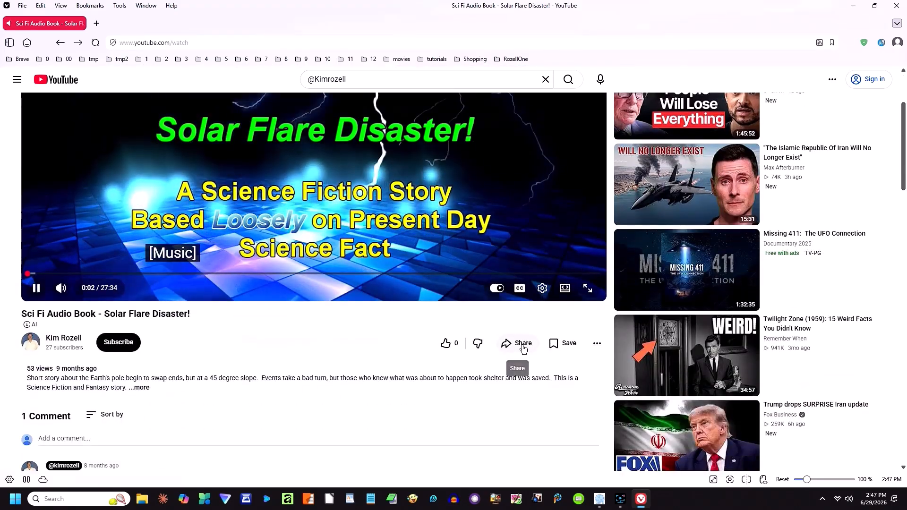
{"action": "left_click", "coordinate": [519, 343]}
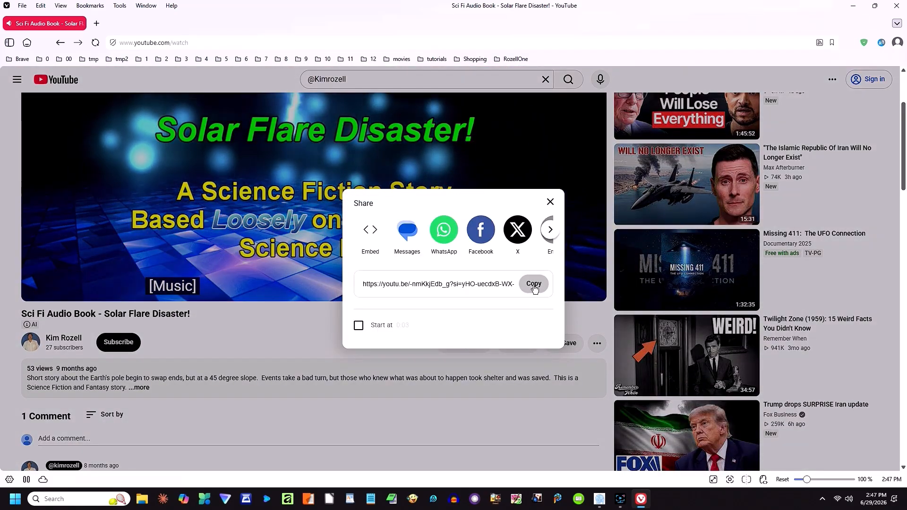
{"action": "left_click", "coordinate": [534, 284]}
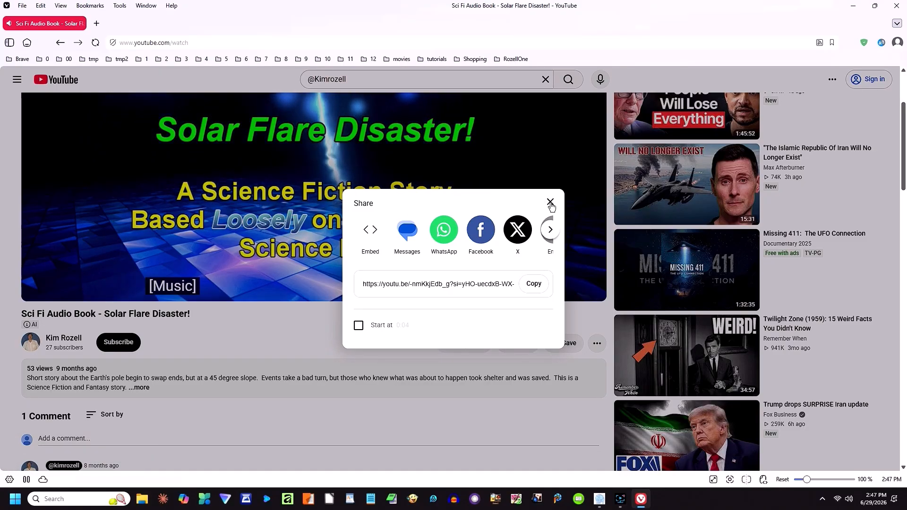
{"action": "left_click", "coordinate": [550, 202]}
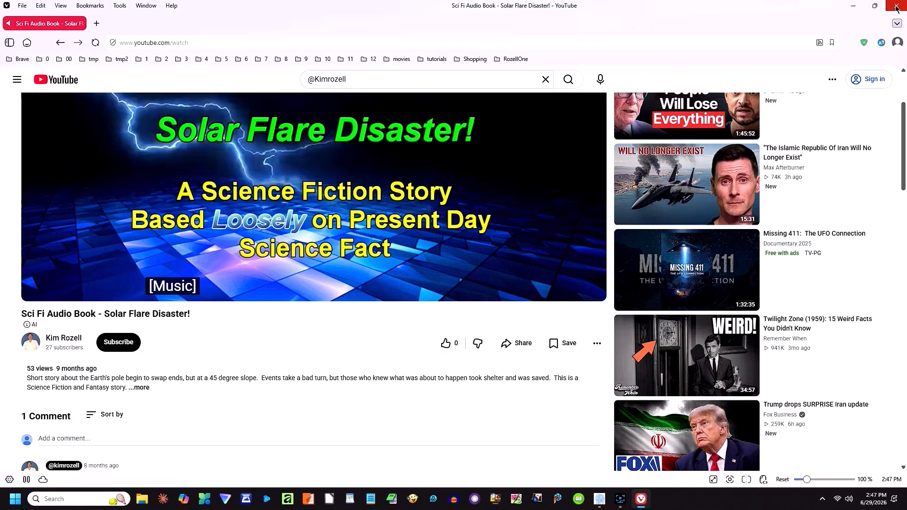
{"action": "left_click", "coordinate": [897, 6]}
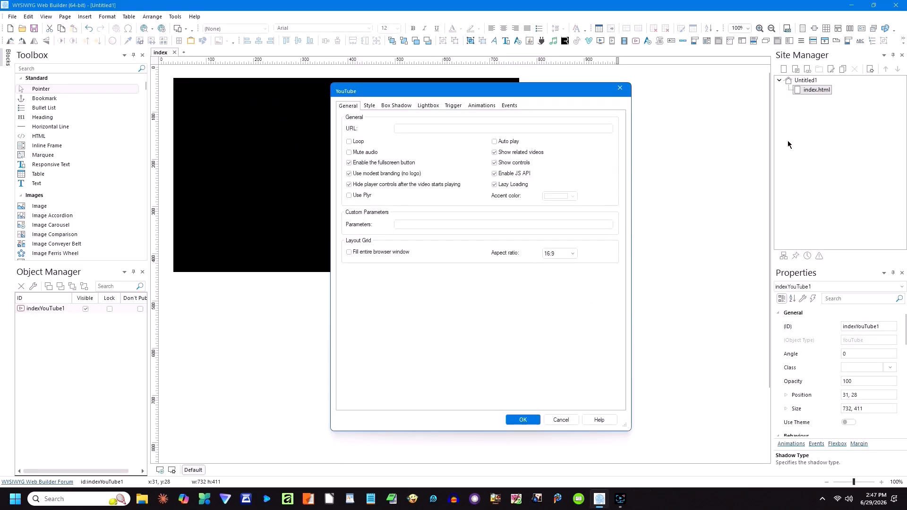
Step: Paste the Solar Flare video link into the YouTube object's URL field and confirm
{"action": "right_click", "coordinate": [424, 130]}
{"action": "left_click", "coordinate": [447, 171]}
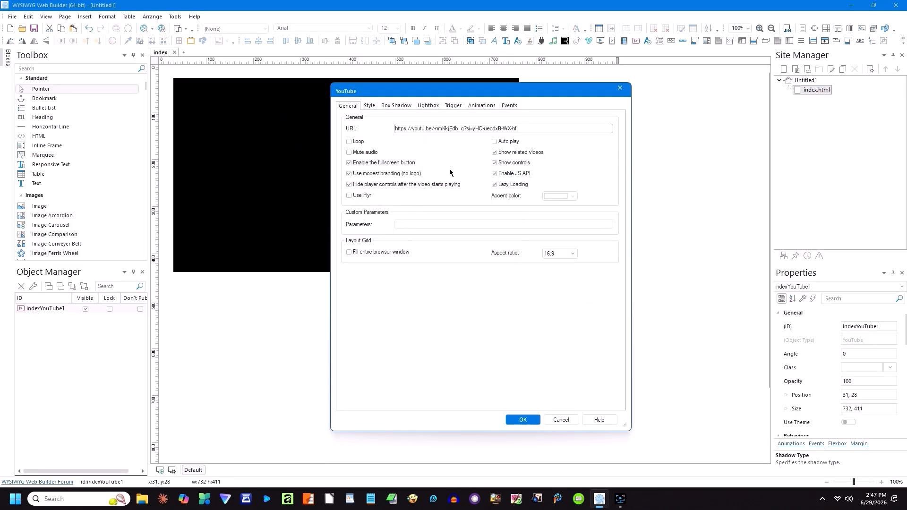
{"action": "left_click", "coordinate": [521, 419]}
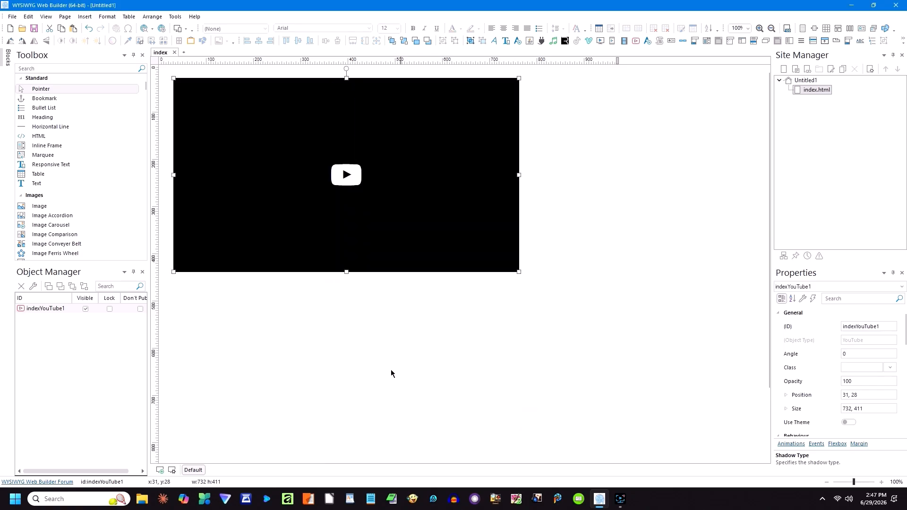
Step: Preview the page locally in Edge from the Preview browser list
{"action": "left_click", "coordinate": [378, 367]}
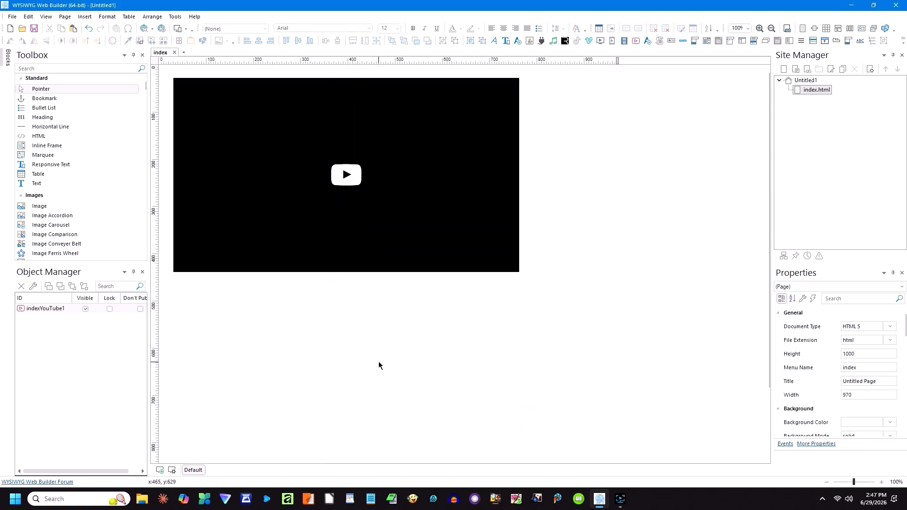
{"action": "left_click", "coordinate": [152, 31]}
{"action": "left_click", "coordinate": [163, 60]}
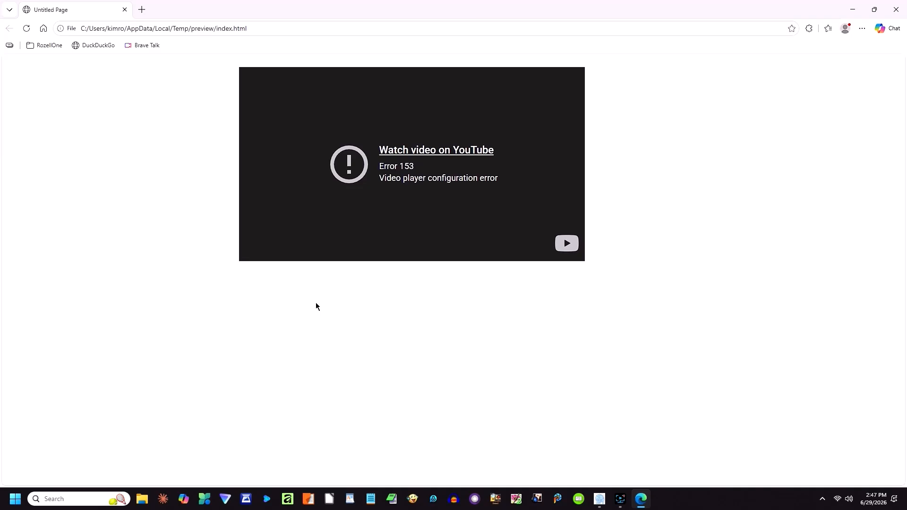
{"action": "left_click", "coordinate": [896, 9]}
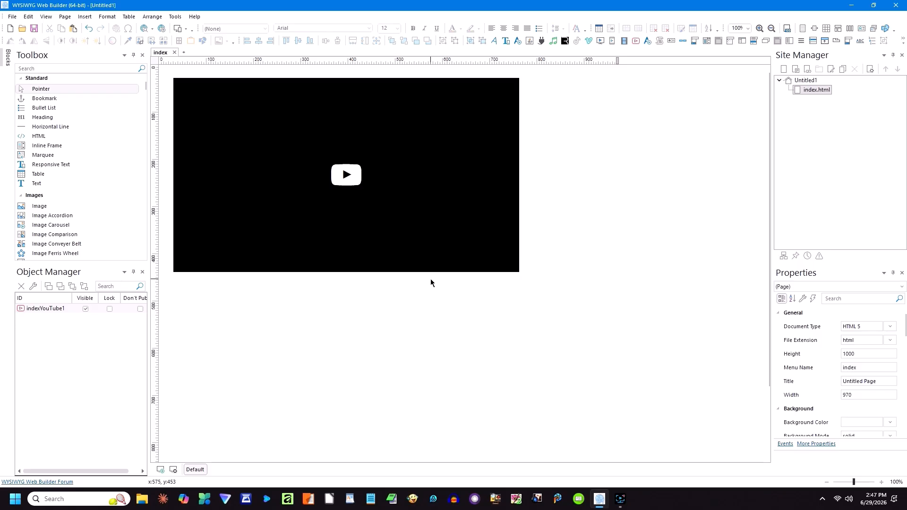
Step: Start publishing the website, saving the project first as Untitled1.wbs on Drive_A
{"action": "left_click", "coordinate": [162, 29]}
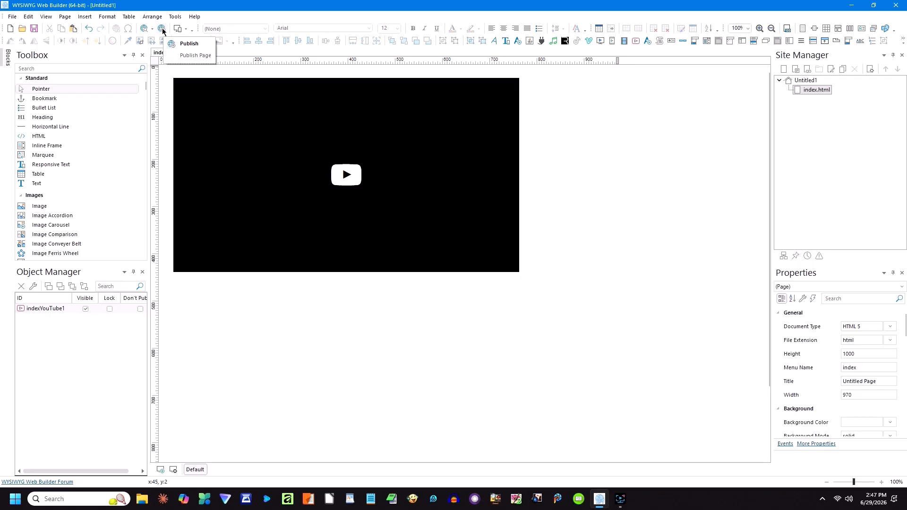
{"action": "left_click", "coordinate": [171, 43]}
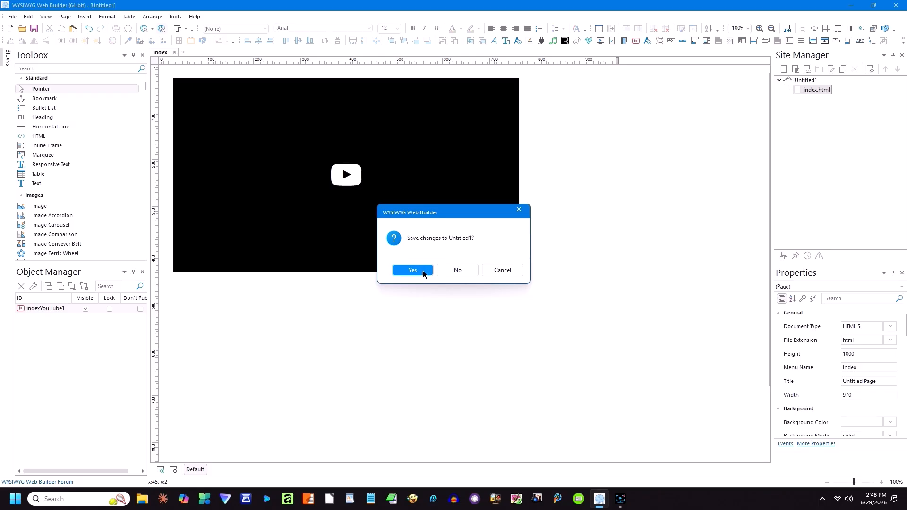
{"action": "left_click", "coordinate": [424, 271]}
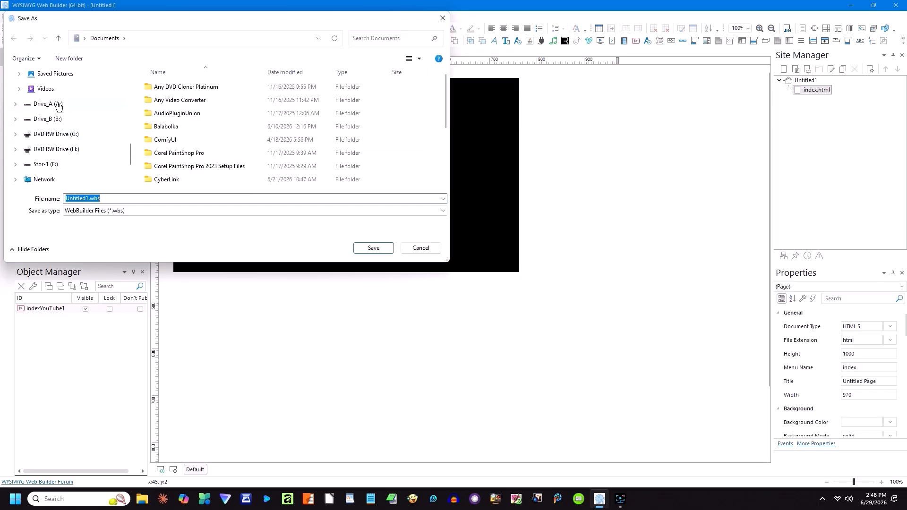
{"action": "left_click", "coordinate": [58, 104]}
{"action": "left_click", "coordinate": [373, 248]}
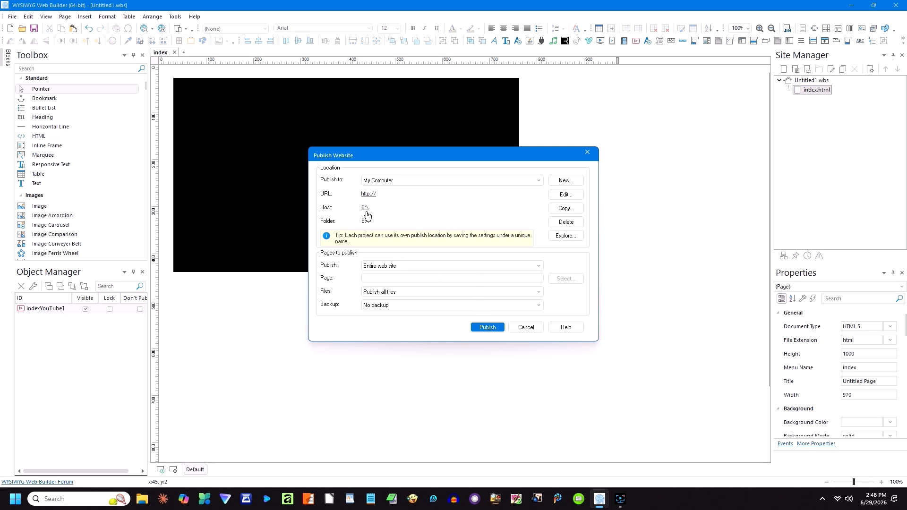
Step: Keep Local Folder as the location type and publish index.html, index.css and Untitled1.css to B:\
{"action": "left_click", "coordinate": [566, 195]}
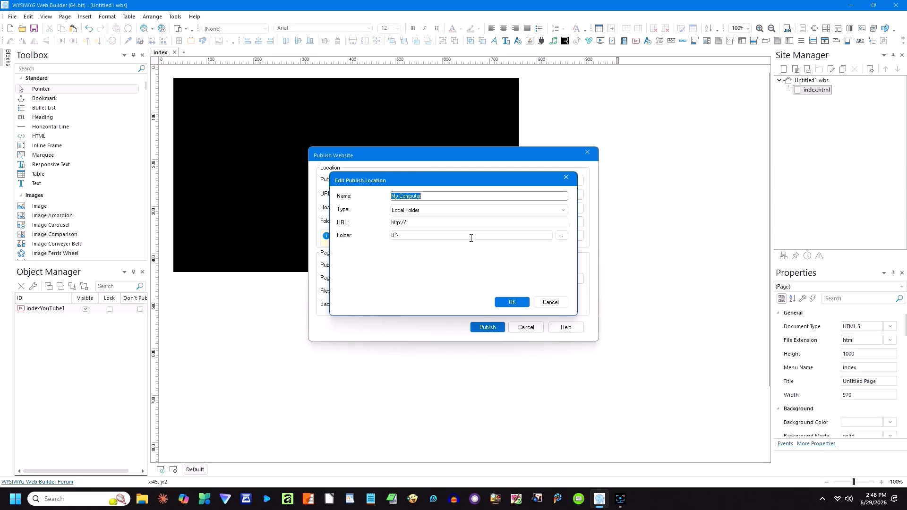
{"action": "left_click", "coordinate": [454, 213]}
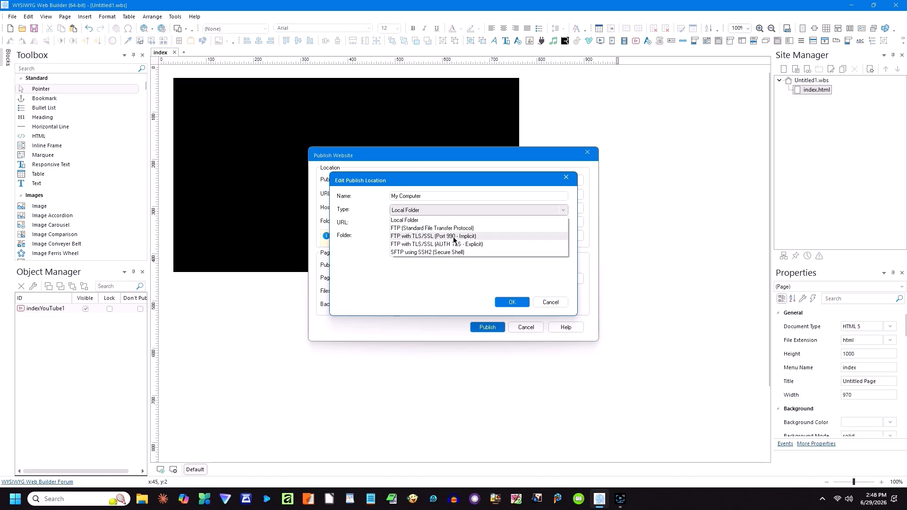
{"action": "left_click", "coordinate": [430, 221]}
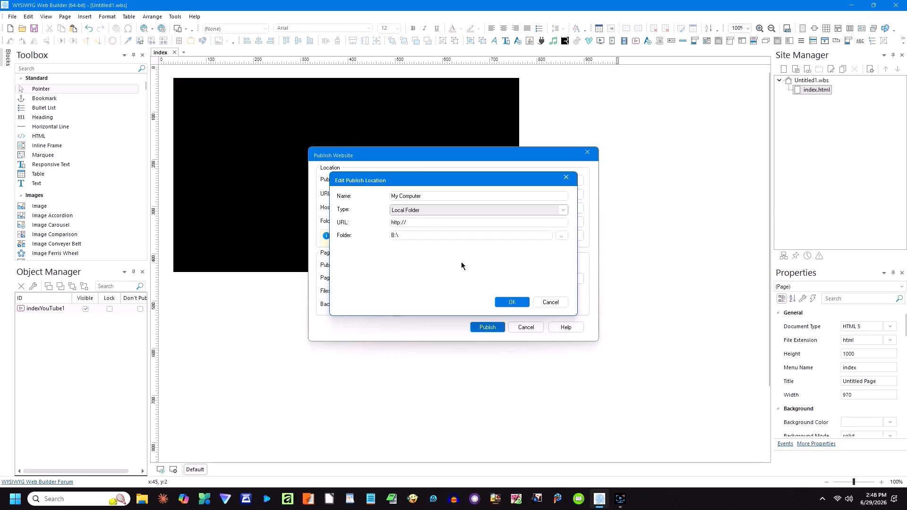
{"action": "left_click", "coordinate": [505, 304]}
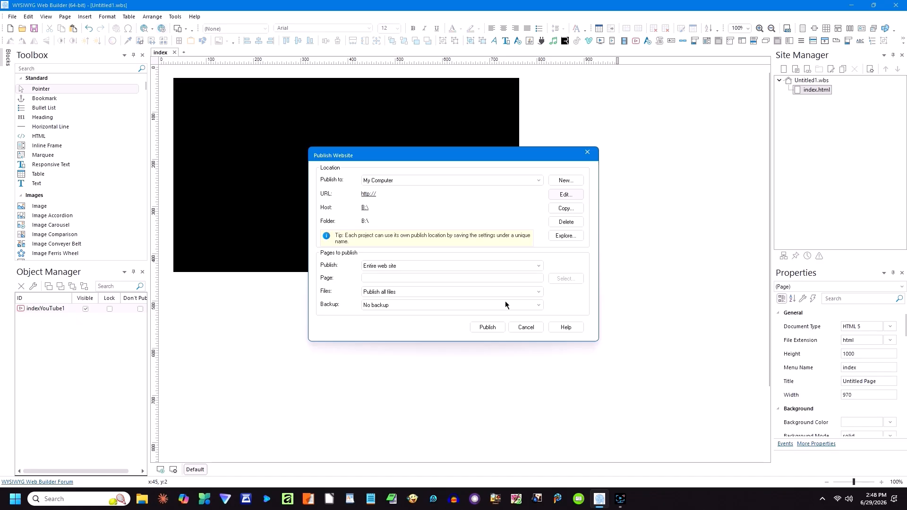
{"action": "left_click", "coordinate": [487, 328]}
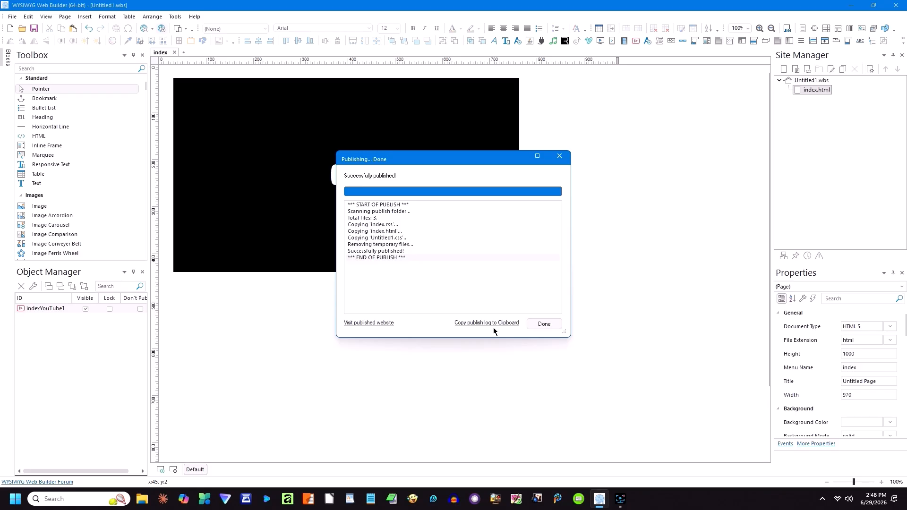
{"action": "left_click", "coordinate": [543, 323]}
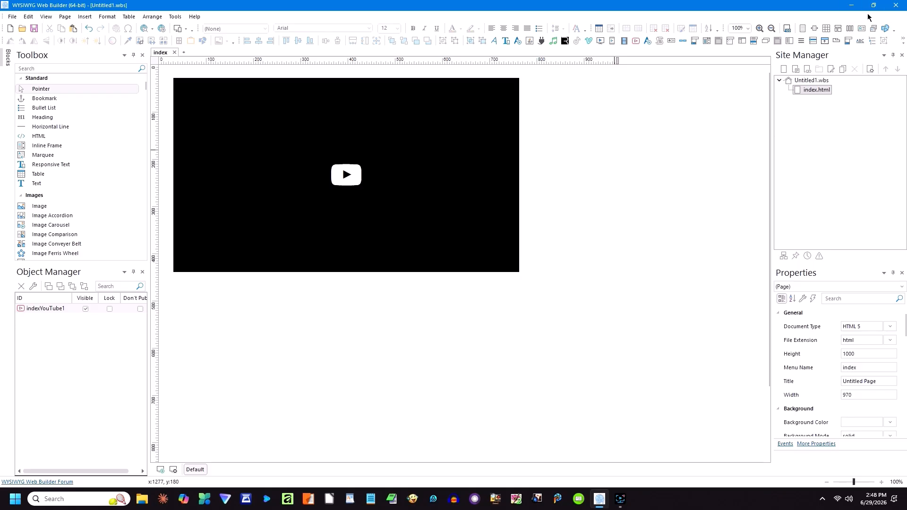
Step: Close the web builder without saving changes and launch FTP Wanderer from the desktop
{"action": "left_click", "coordinate": [895, 7]}
{"action": "left_click", "coordinate": [457, 270]}
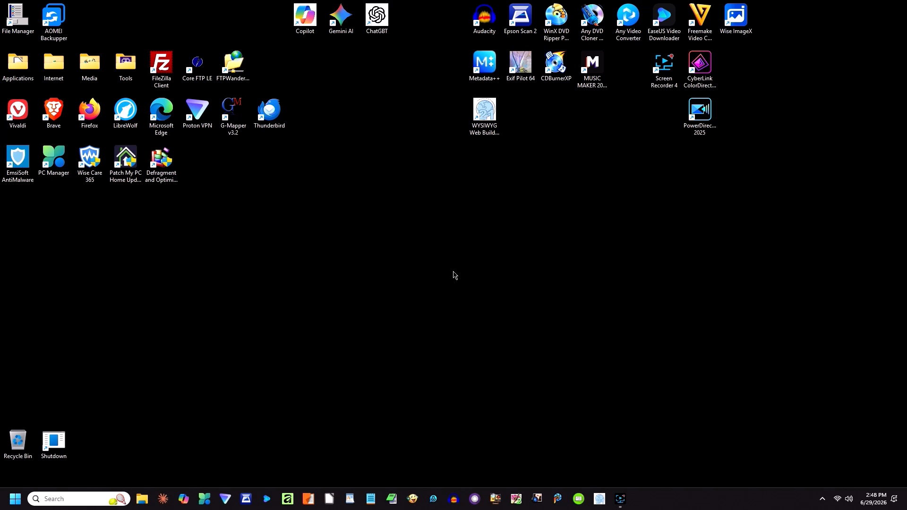
{"action": "double_click", "coordinate": [235, 65]}
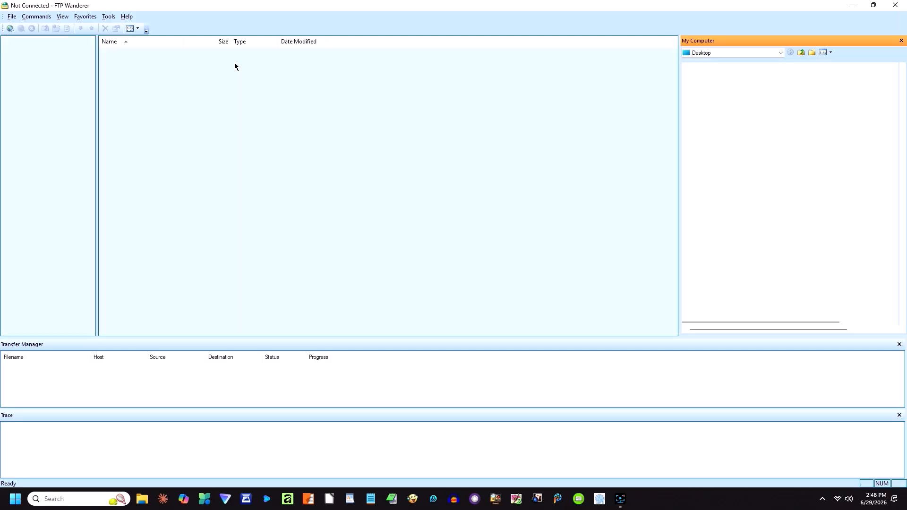
Step: Connect to the RozellOne server and delete the three old files in public_html/test
{"action": "left_click", "coordinate": [9, 28]}
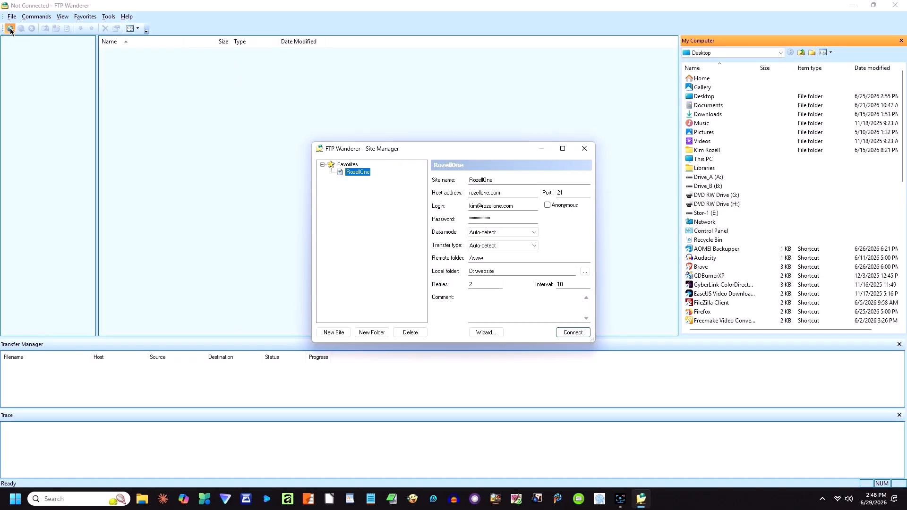
{"action": "left_click", "coordinate": [575, 334]}
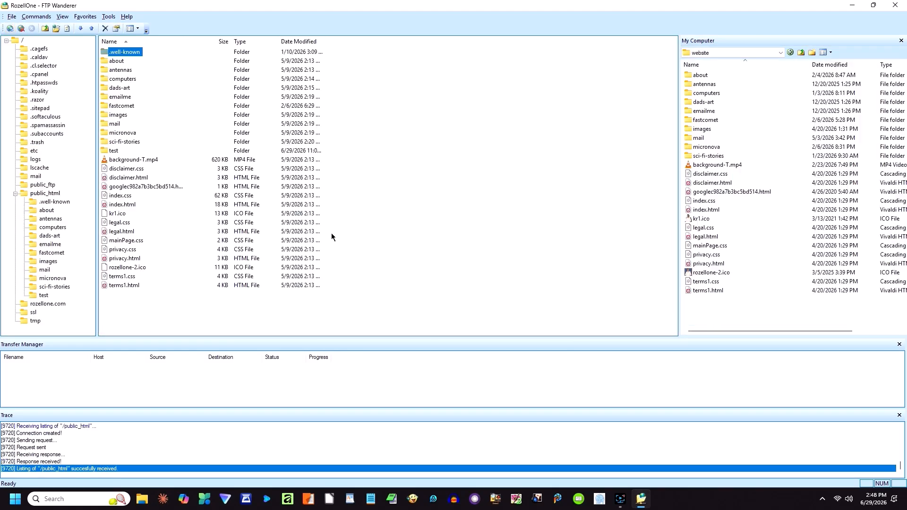
{"action": "double_click", "coordinate": [114, 151]}
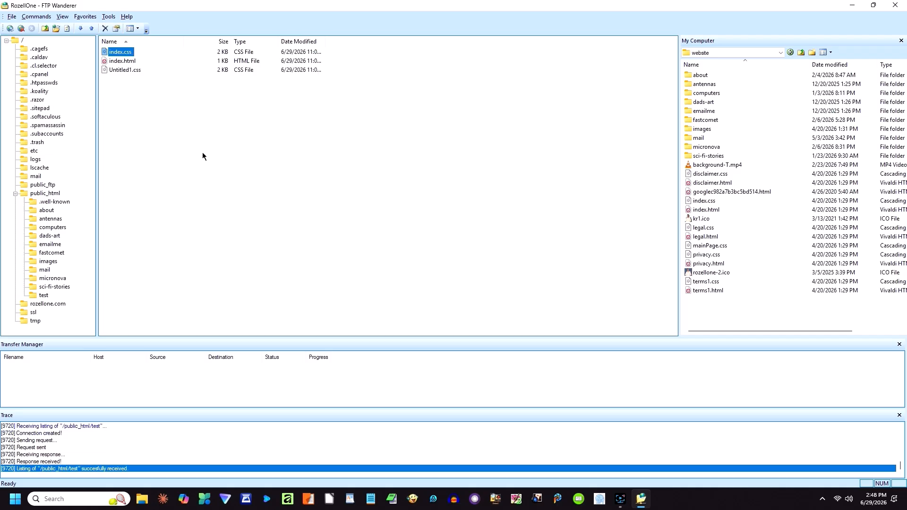
{"action": "left_click", "coordinate": [159, 118]}
{"action": "key", "text": "ctrl+a"}
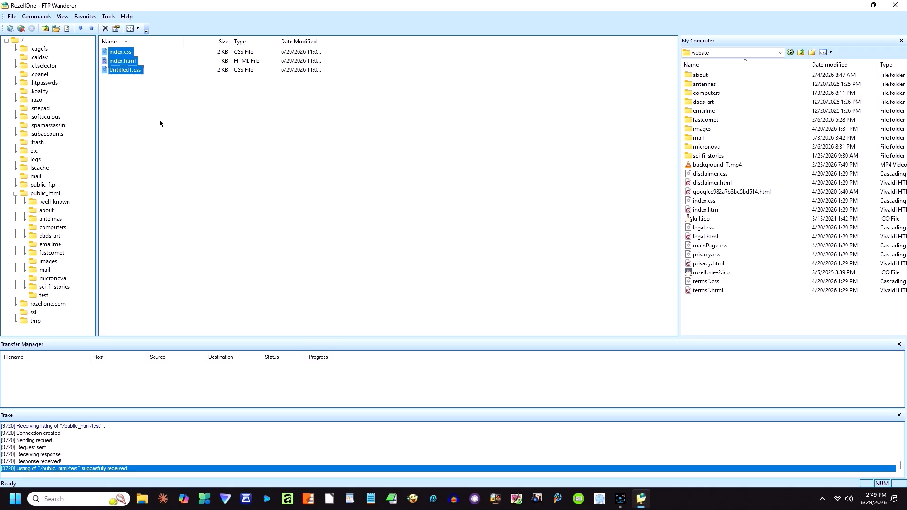
{"action": "key", "text": "Delete"}
{"action": "left_click", "coordinate": [462, 269]}
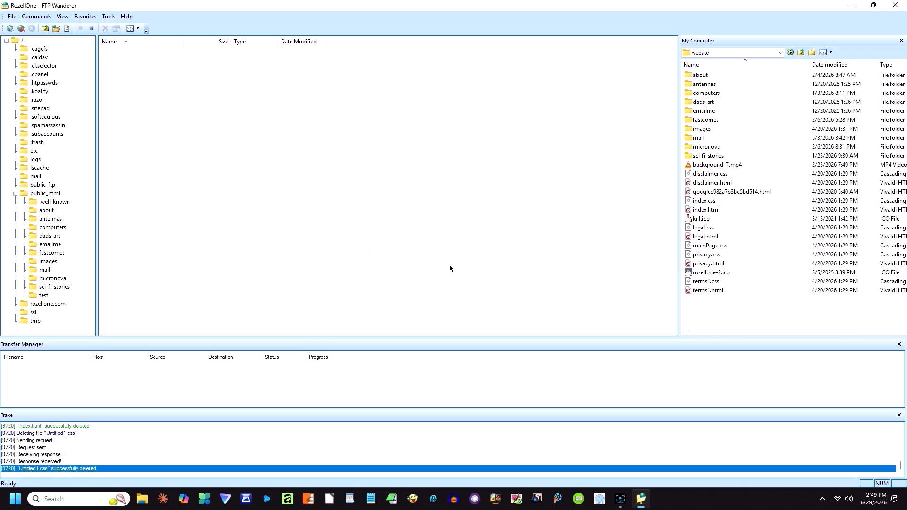
Step: Upload index.html, index.css and Untitled1.css from Drive_B to the test folder, then close FTP Wanderer
{"action": "left_click", "coordinate": [738, 51]}
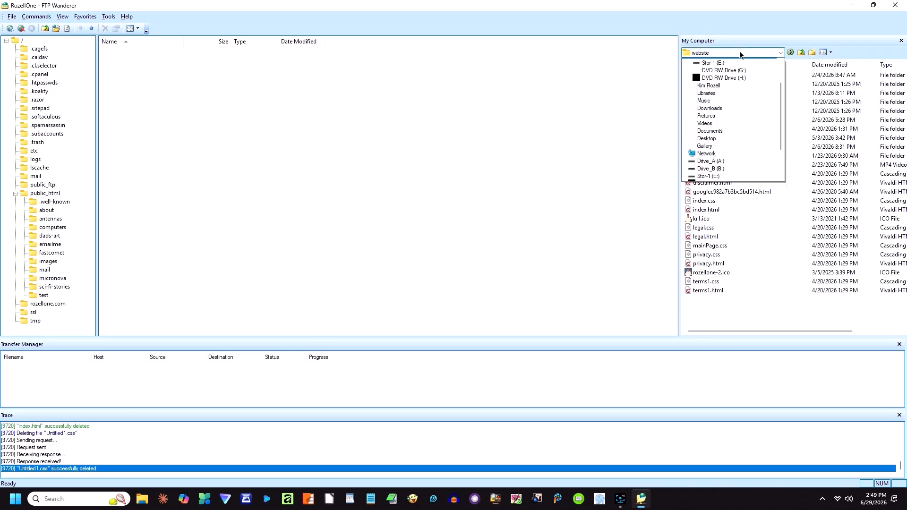
{"action": "left_click", "coordinate": [713, 176]}
{"action": "left_click", "coordinate": [699, 118]}
{"action": "key", "text": "ctrl+a"}
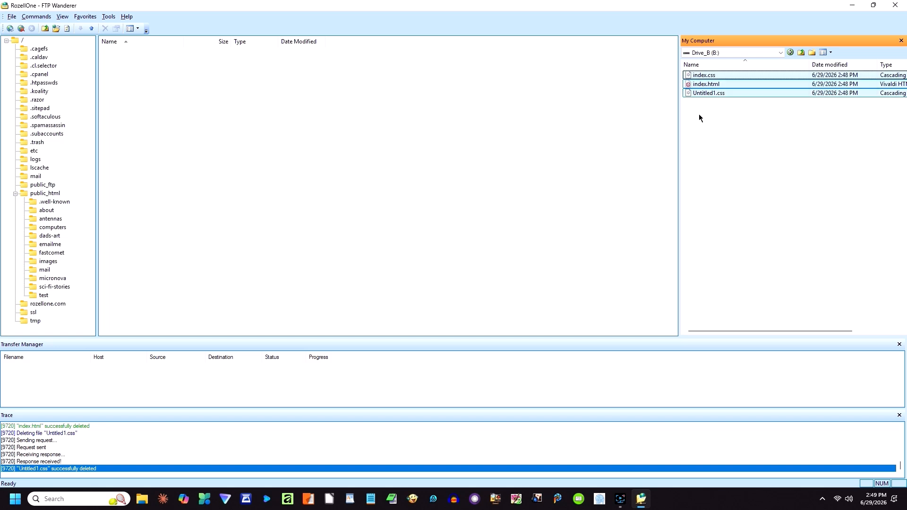
{"action": "left_click_drag", "start_coordinate": [696, 86], "coordinate": [541, 138]}
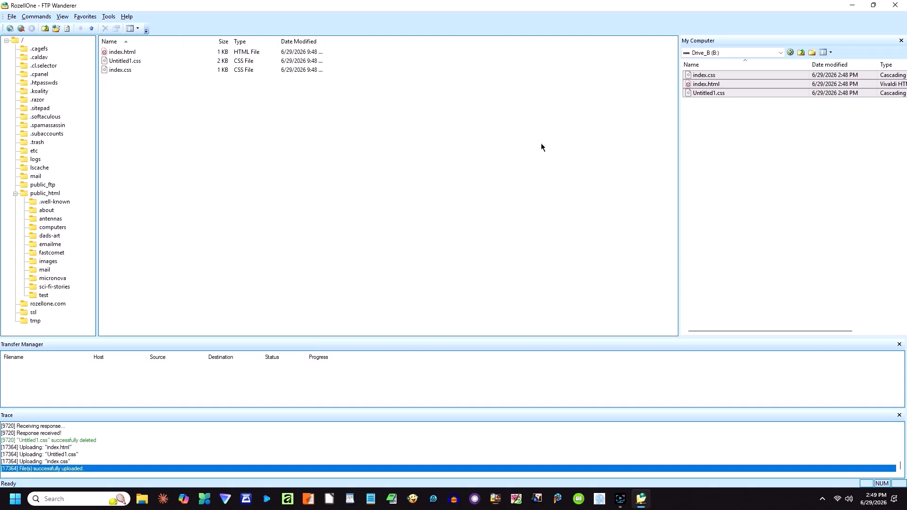
{"action": "left_click", "coordinate": [896, 6]}
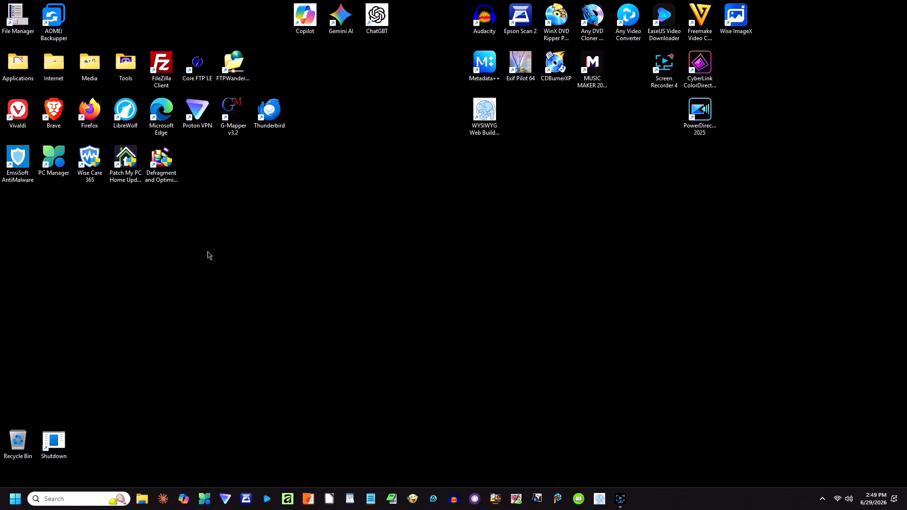
Step: Launch Edge and go to rozellone.com/test
{"action": "double_click", "coordinate": [162, 119]}
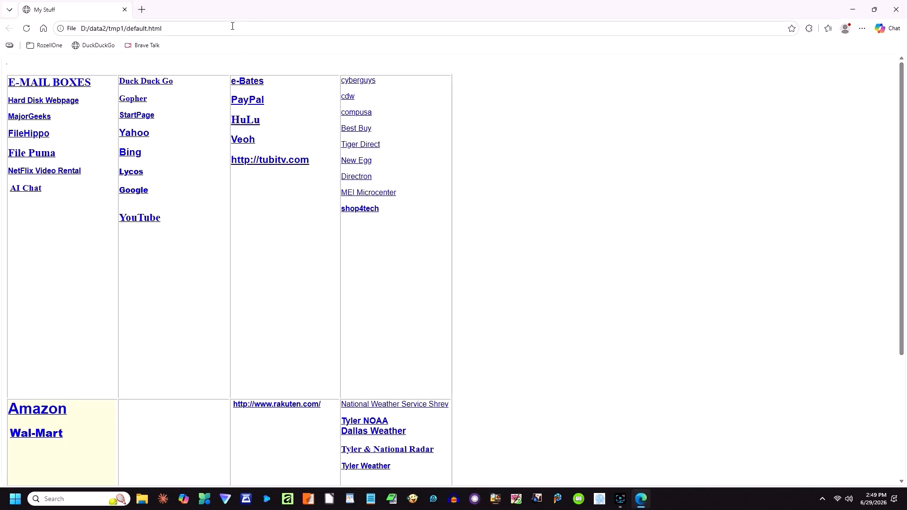
{"action": "left_click", "coordinate": [232, 26]}
{"action": "type", "text": "roz"}
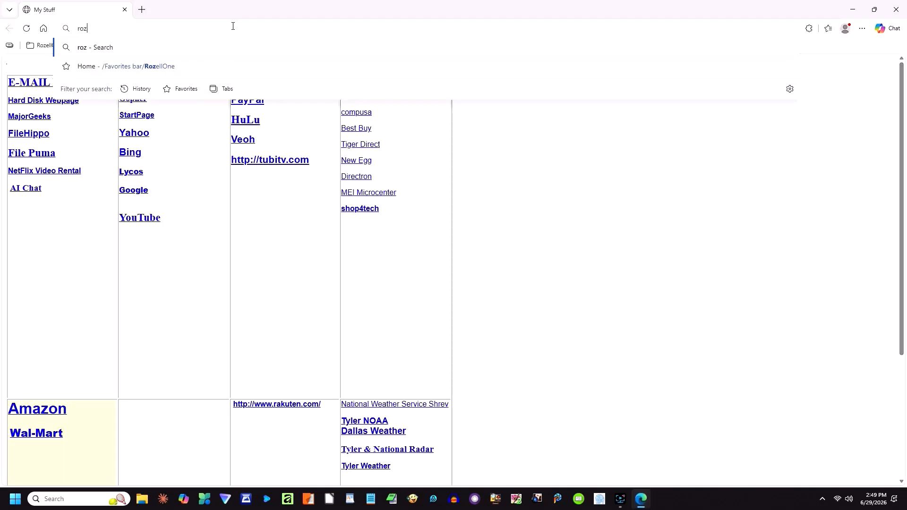
{"action": "type", "text": "ellone.com/test"}
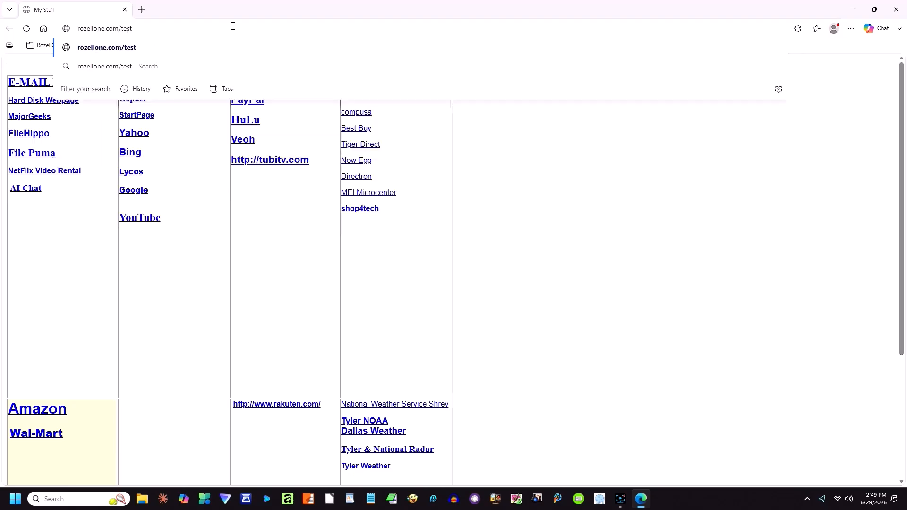
{"action": "key", "text": "Return"}
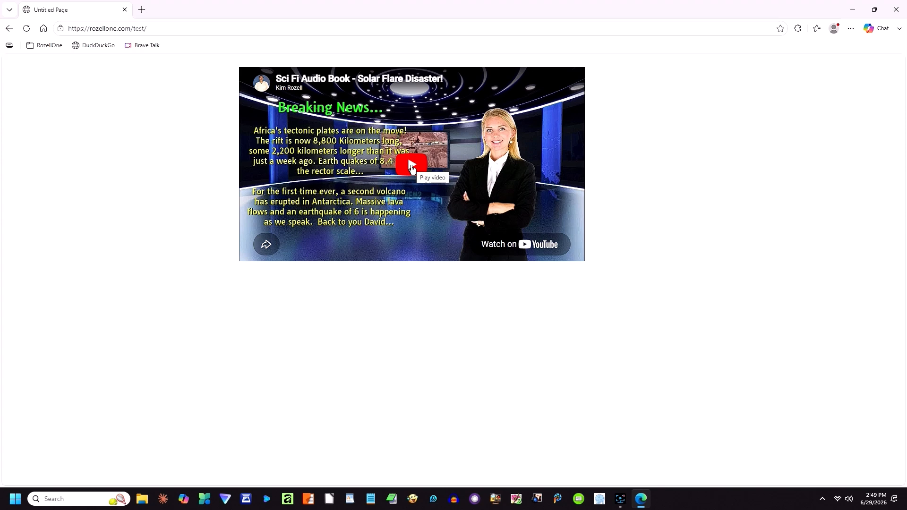
Step: Play the embedded video, skip ahead, pause it at 3:30, and close Edge
{"action": "left_click", "coordinate": [412, 168]}
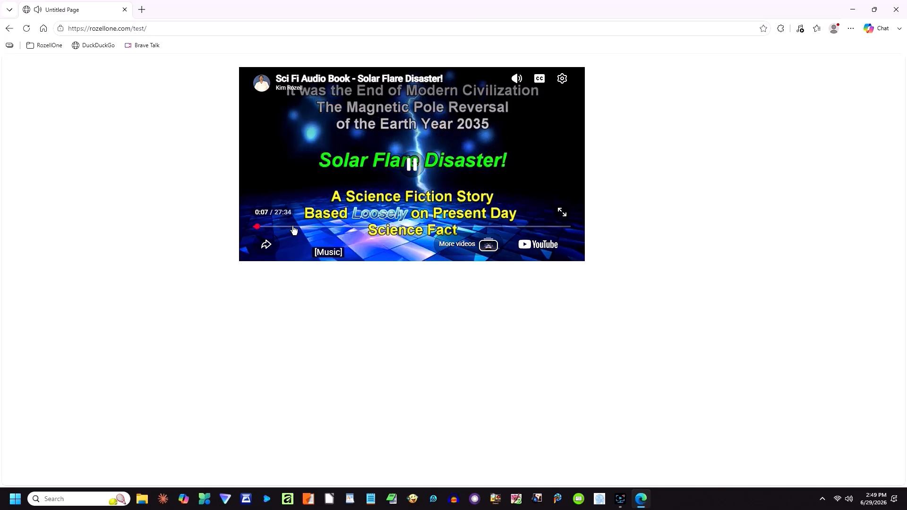
{"action": "left_click", "coordinate": [292, 227]}
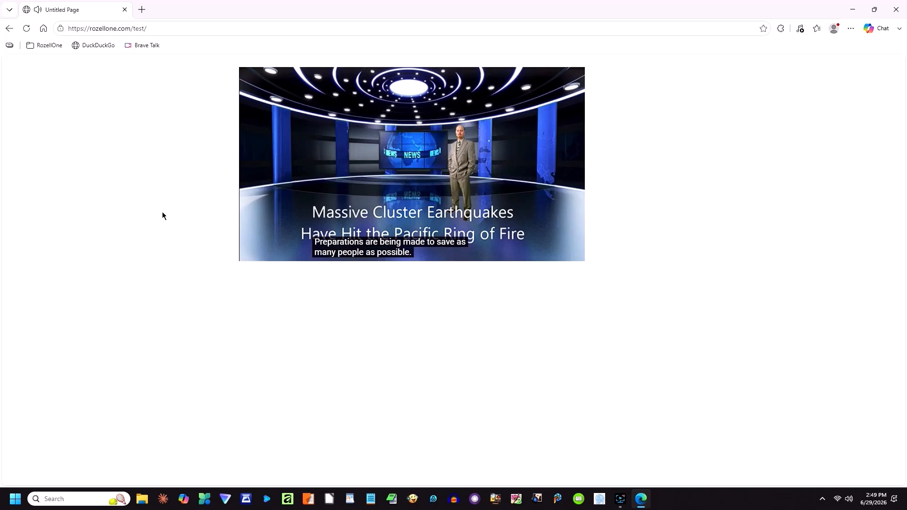
{"action": "left_click", "coordinate": [412, 170]}
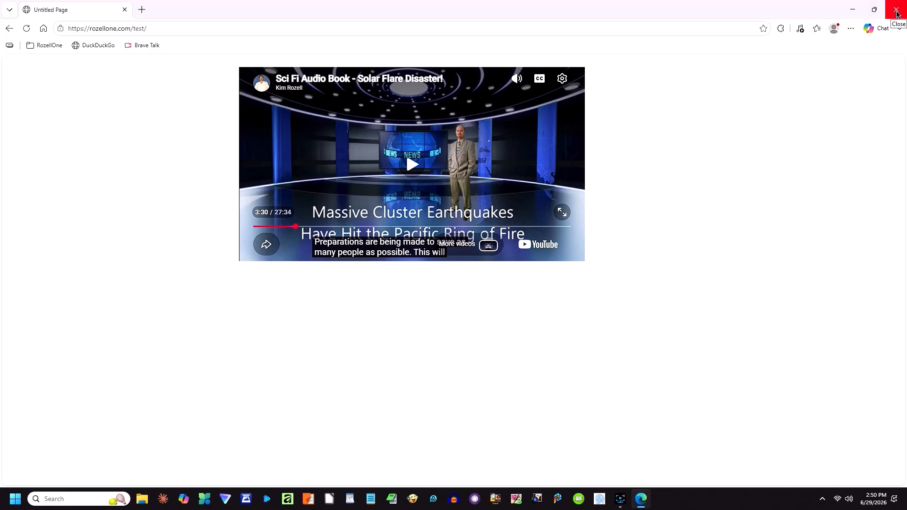
{"action": "left_click", "coordinate": [897, 13]}
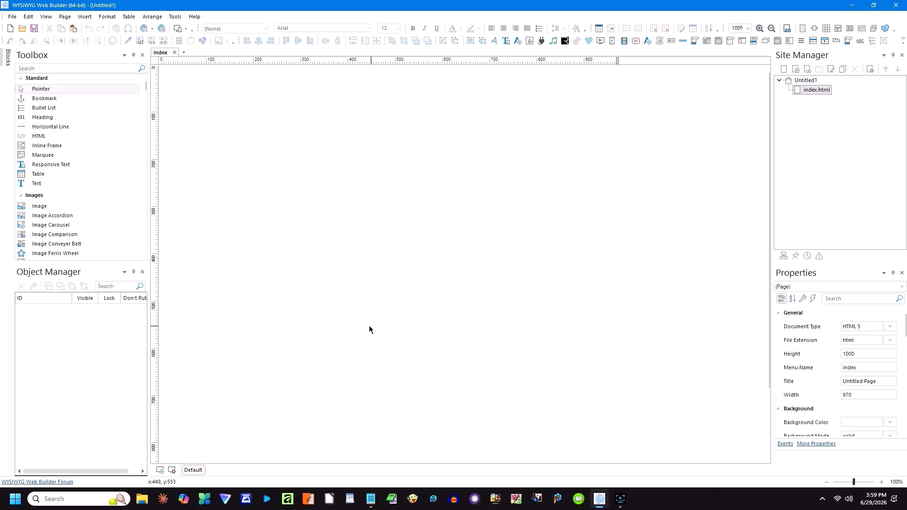
Step: In the Publish Website settings, change the My Computer location type to SFTP using SSH2
{"action": "left_click", "coordinate": [152, 30]}
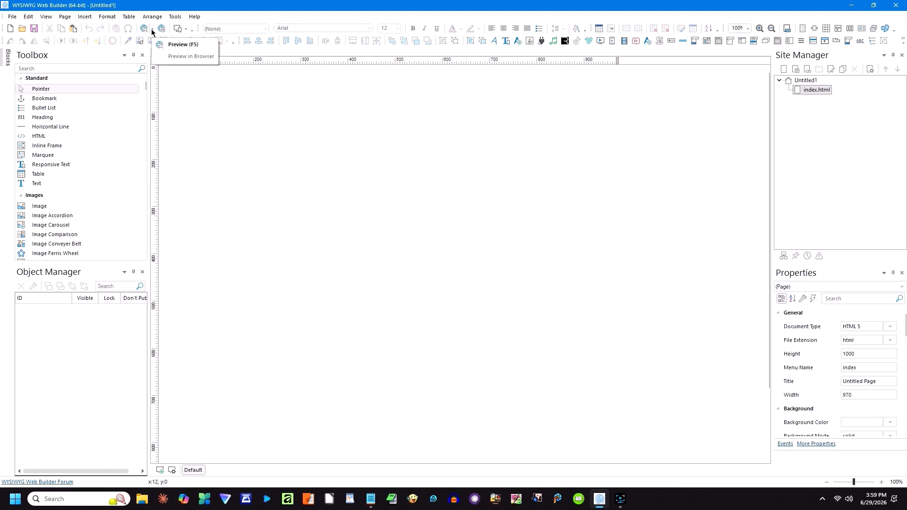
{"action": "left_click", "coordinate": [165, 31]}
{"action": "left_click", "coordinate": [166, 32]}
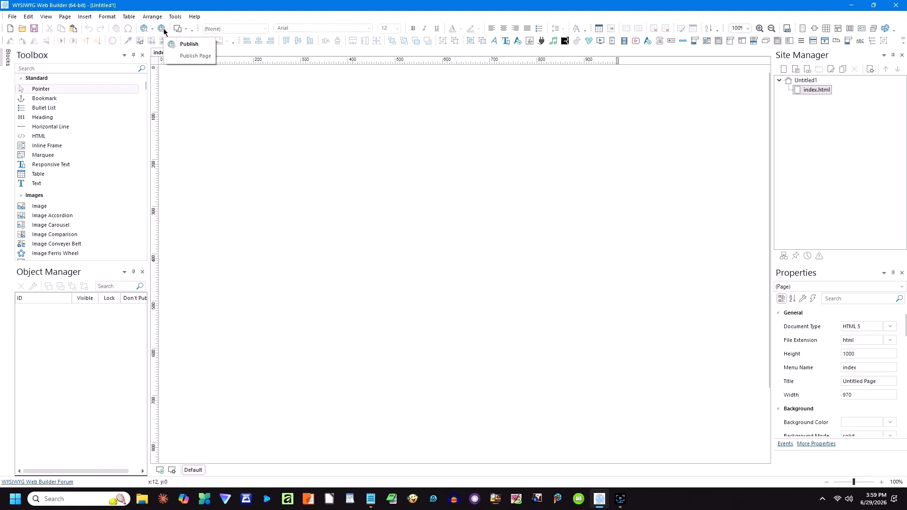
{"action": "left_click", "coordinate": [169, 43]}
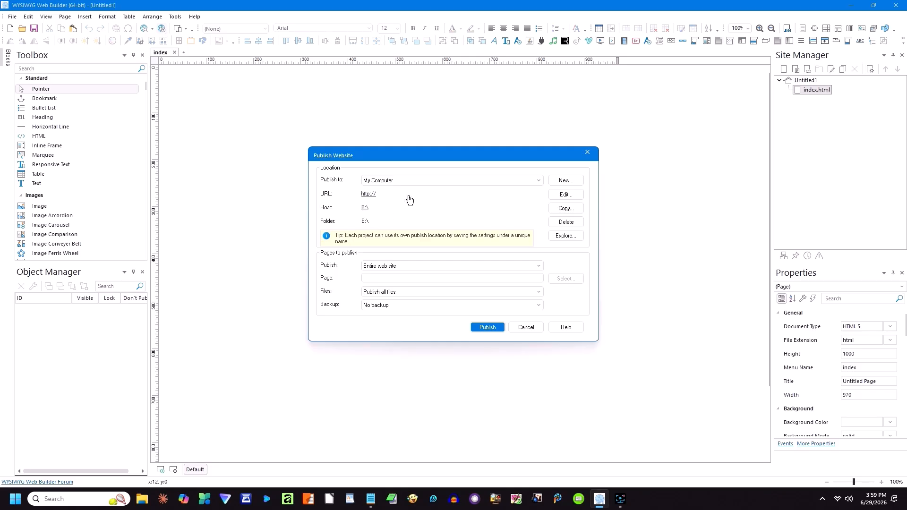
{"action": "left_click", "coordinate": [443, 178]}
{"action": "left_click", "coordinate": [443, 178]}
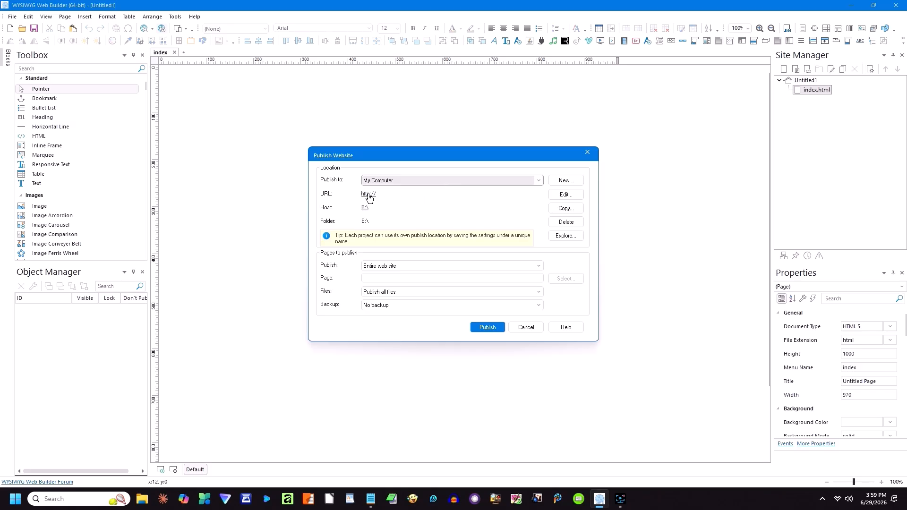
{"action": "left_click", "coordinate": [564, 195]}
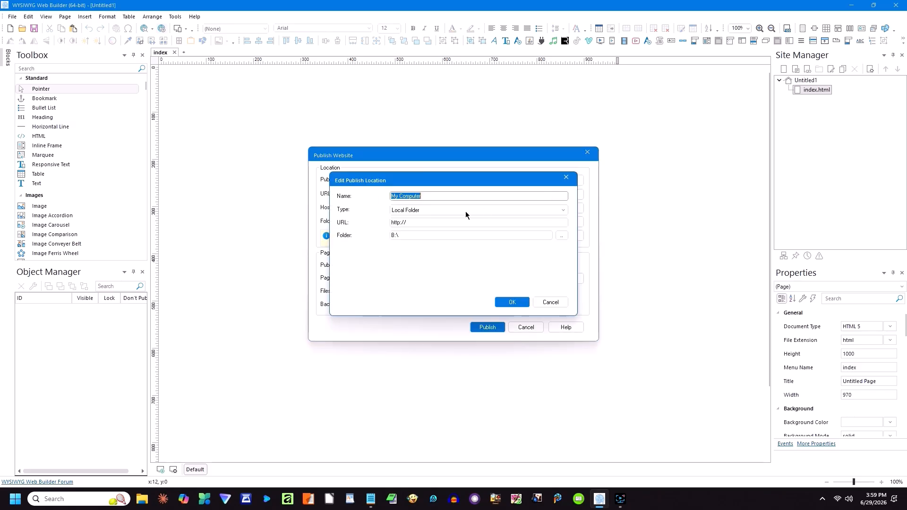
{"action": "left_click", "coordinate": [441, 211]}
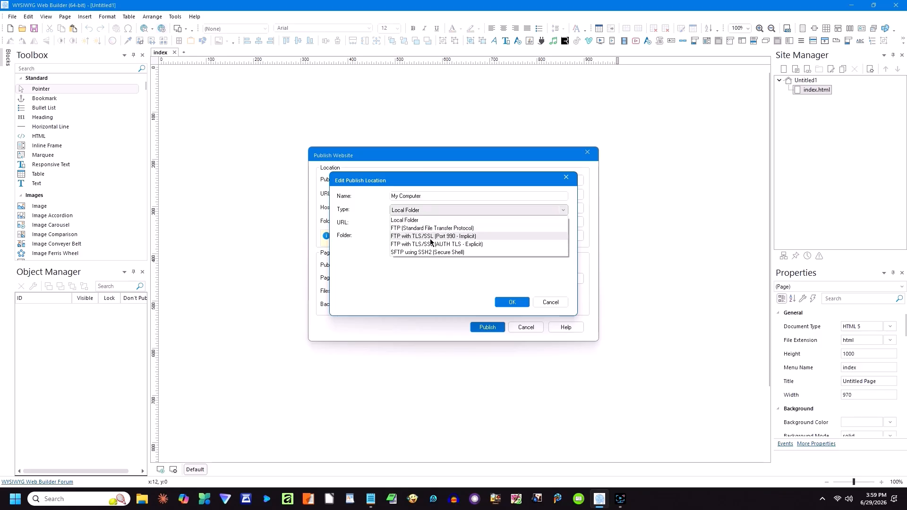
{"action": "left_click", "coordinate": [410, 253]}
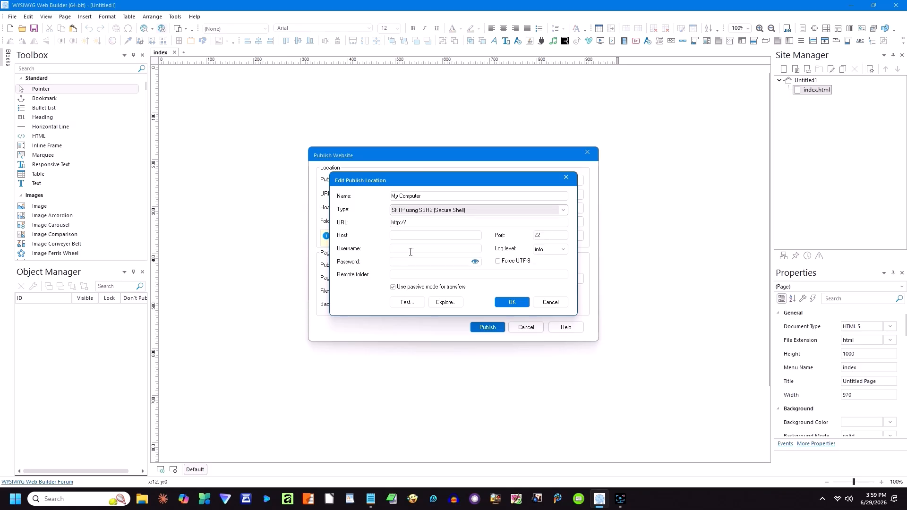
Step: Fill in the site URL, host, username and password, set remote folder /public_html, and save
{"action": "left_click", "coordinate": [424, 222]}
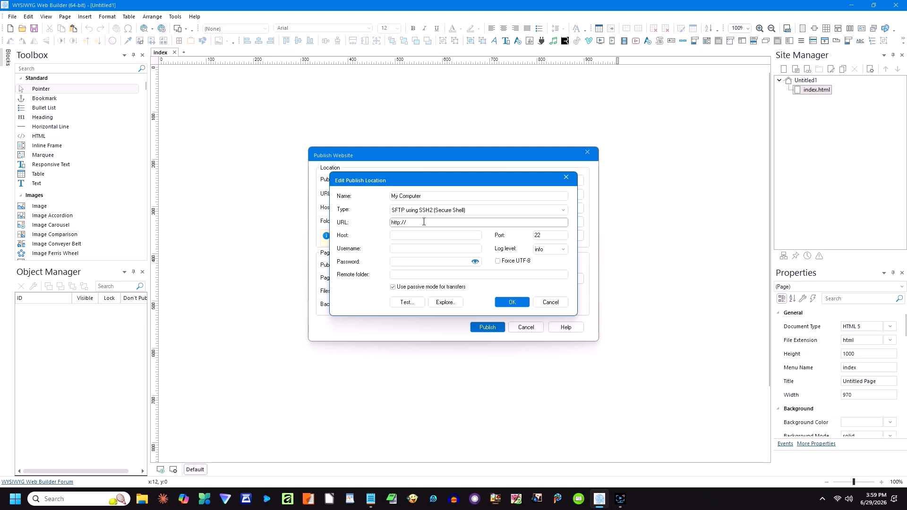
{"action": "left_click", "coordinate": [424, 234]}
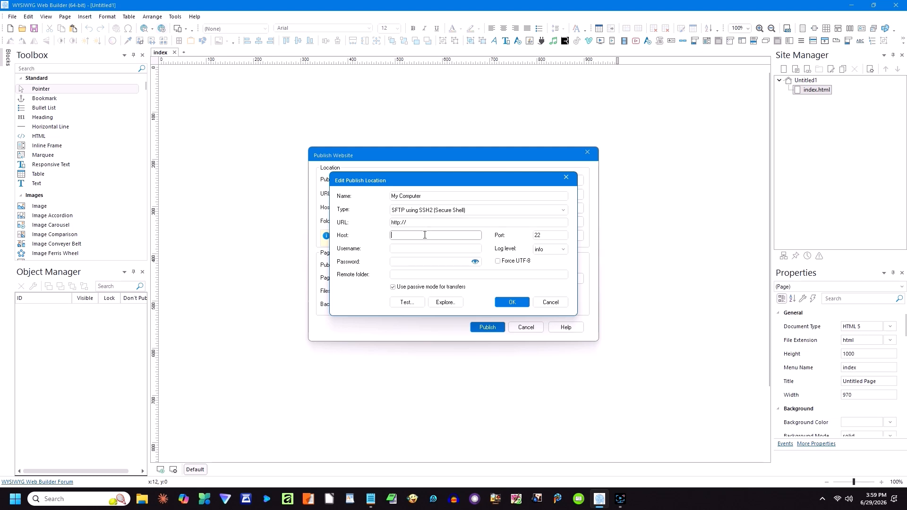
{"action": "left_click", "coordinate": [417, 249]}
{"action": "left_click", "coordinate": [412, 261]}
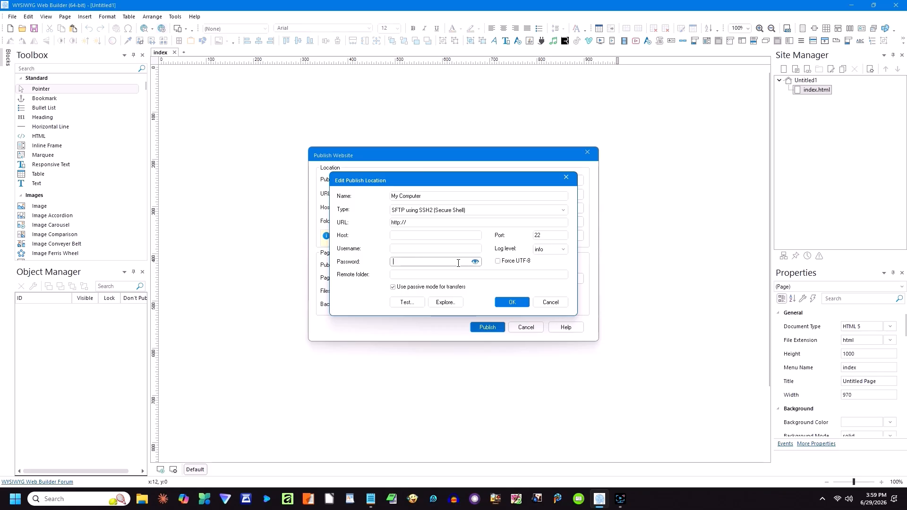
{"action": "left_click", "coordinate": [399, 274]}
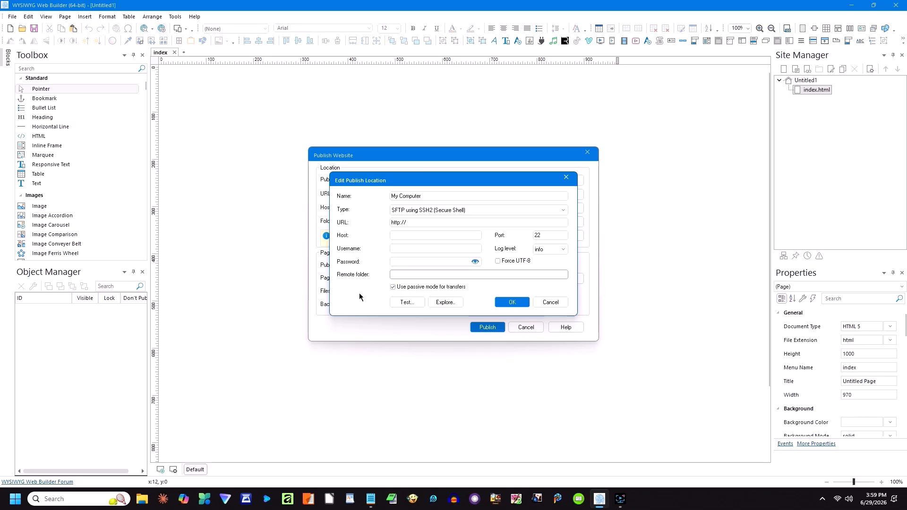
{"action": "type", "text": "/public_html"}
{"action": "left_click", "coordinate": [511, 303]}
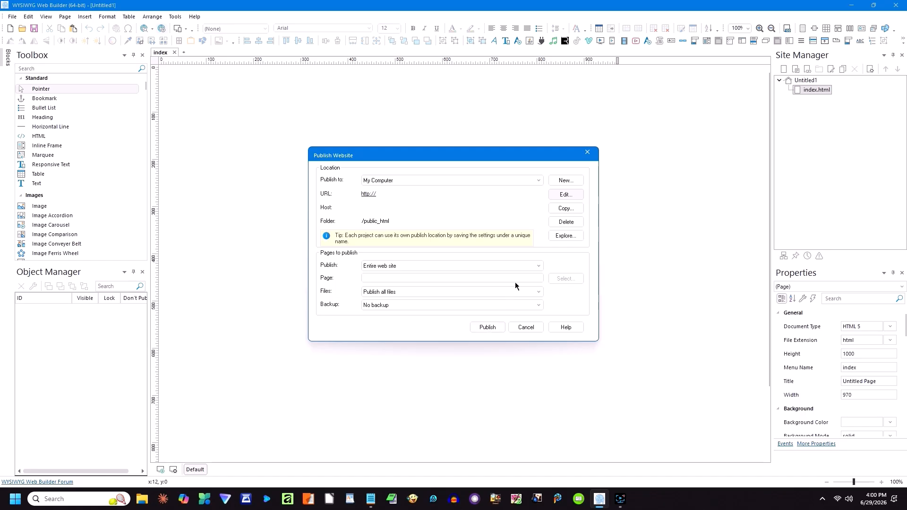
Step: Limit publishing to the selected page and subpages, checking the page picker without changing it
{"action": "left_click", "coordinate": [538, 266]}
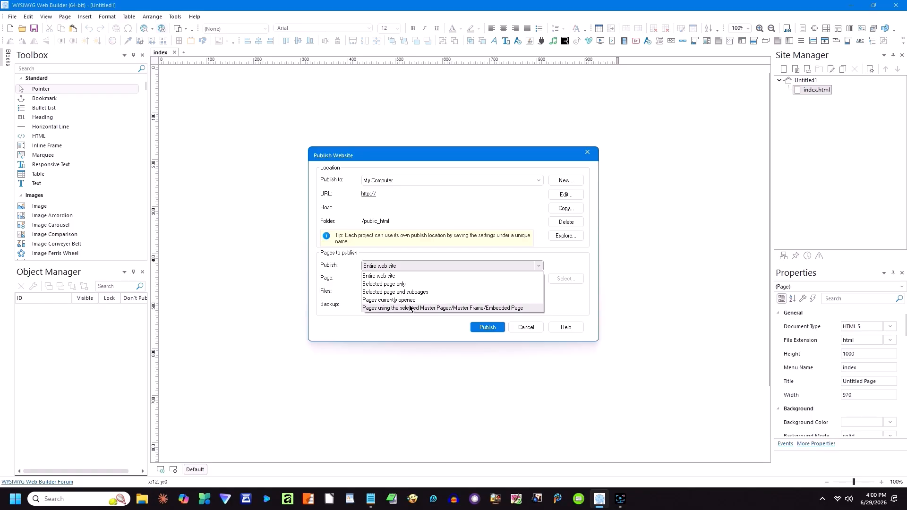
{"action": "left_click", "coordinate": [395, 292]}
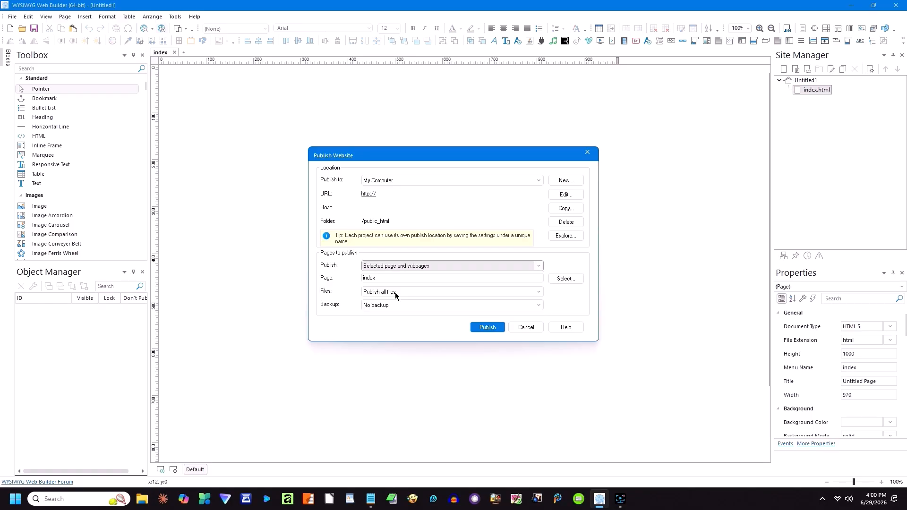
{"action": "left_click", "coordinate": [566, 279]}
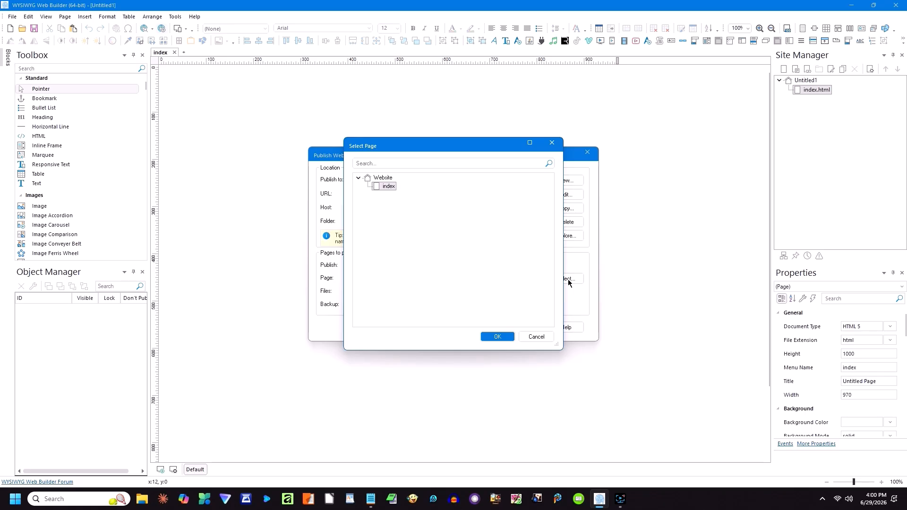
{"action": "left_click", "coordinate": [536, 337]}
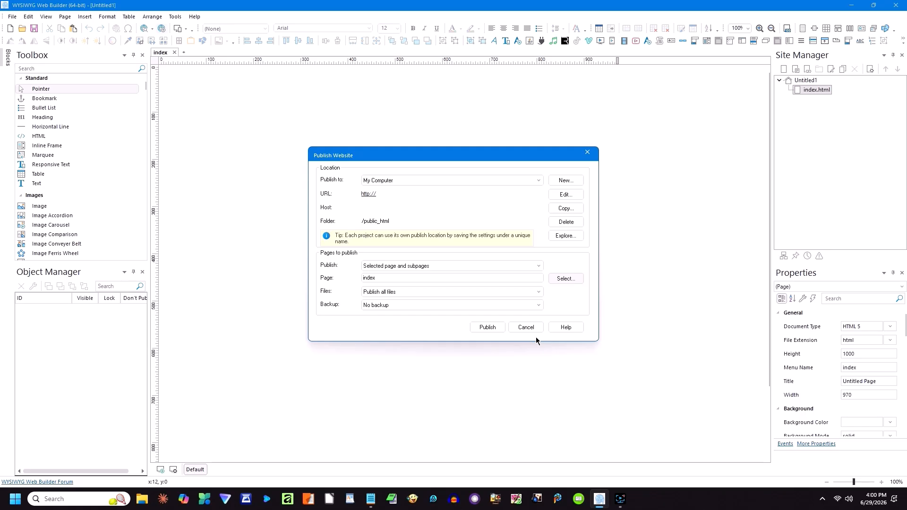
Step: Keep Files on all files and Backup on no backup, then cancel without publishing
{"action": "left_click", "coordinate": [538, 295]}
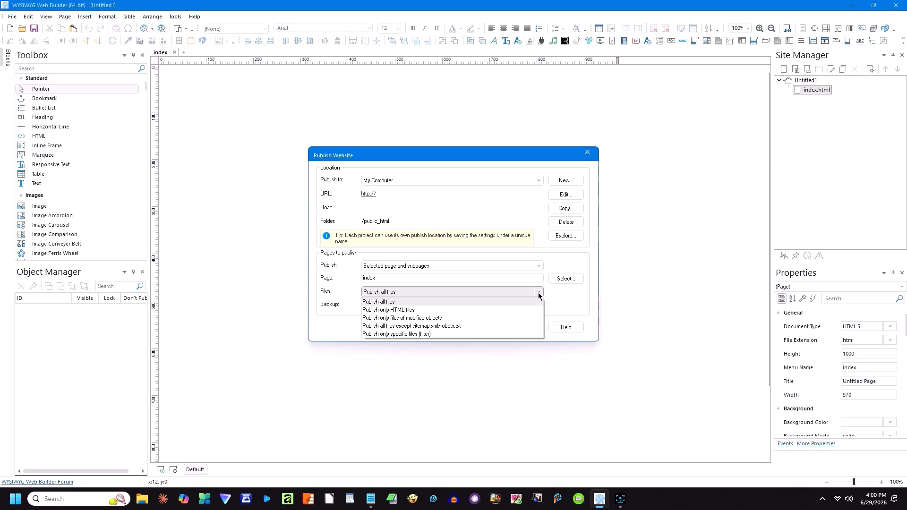
{"action": "left_click", "coordinate": [539, 295]}
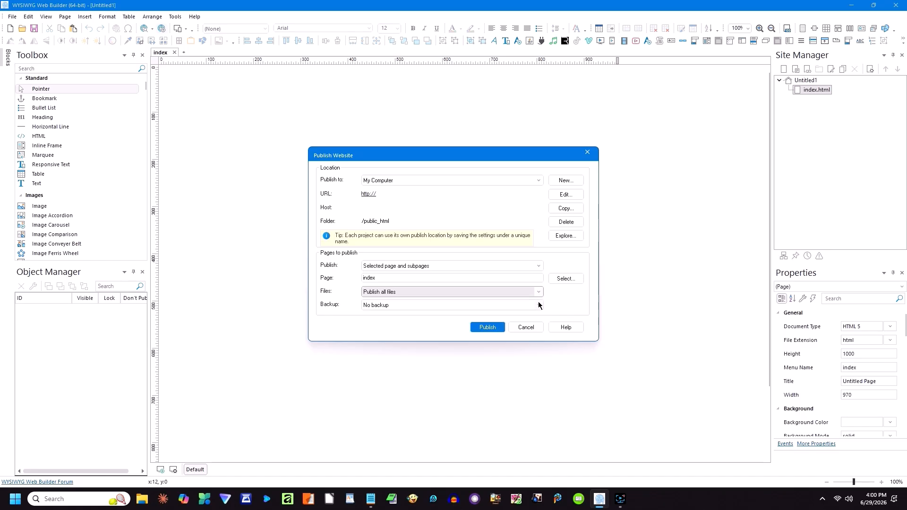
{"action": "left_click", "coordinate": [539, 306]}
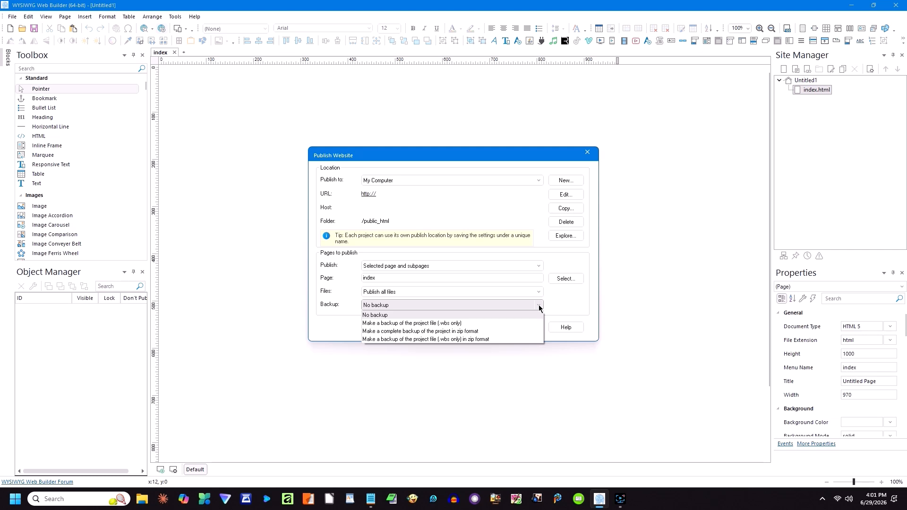
{"action": "left_click", "coordinate": [540, 308]}
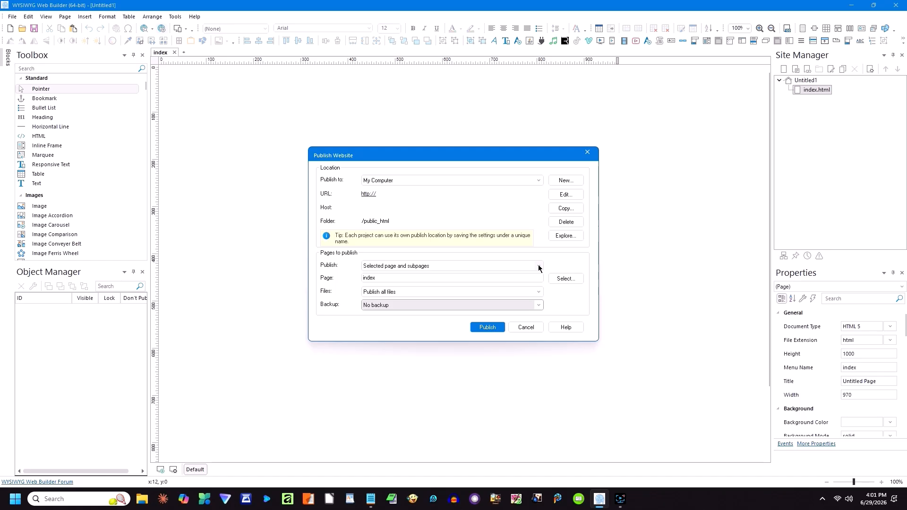
{"action": "left_click", "coordinate": [526, 327]}
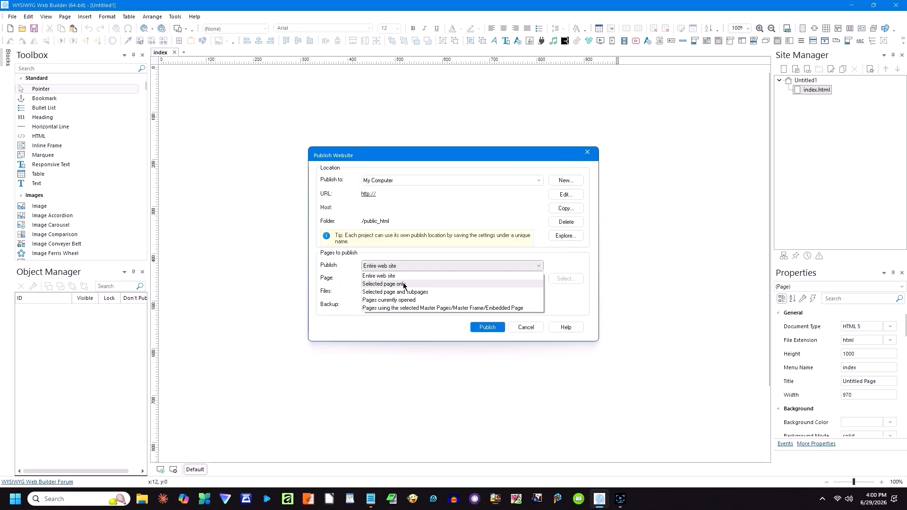
Step: Review the Files and Backup dropdown choices once more
{"action": "left_click", "coordinate": [396, 292]}
{"action": "left_click", "coordinate": [539, 294]}
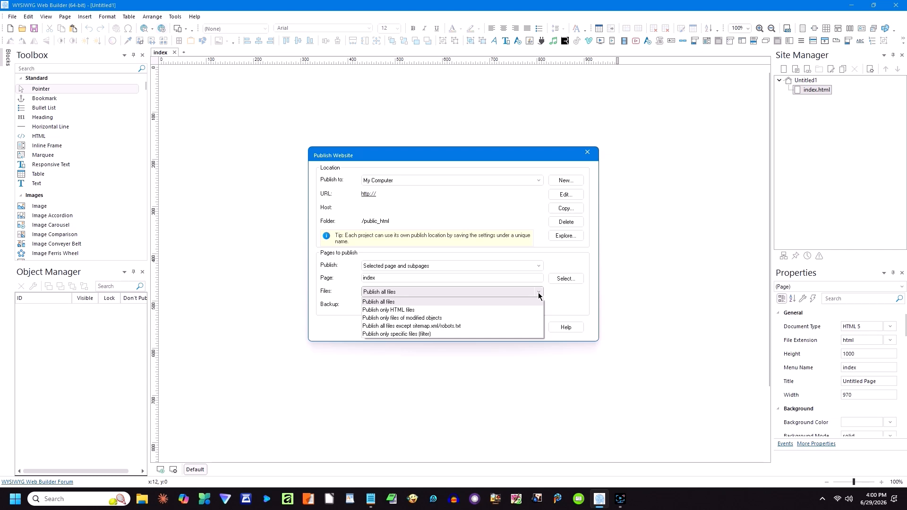
{"action": "left_click", "coordinate": [539, 306]}
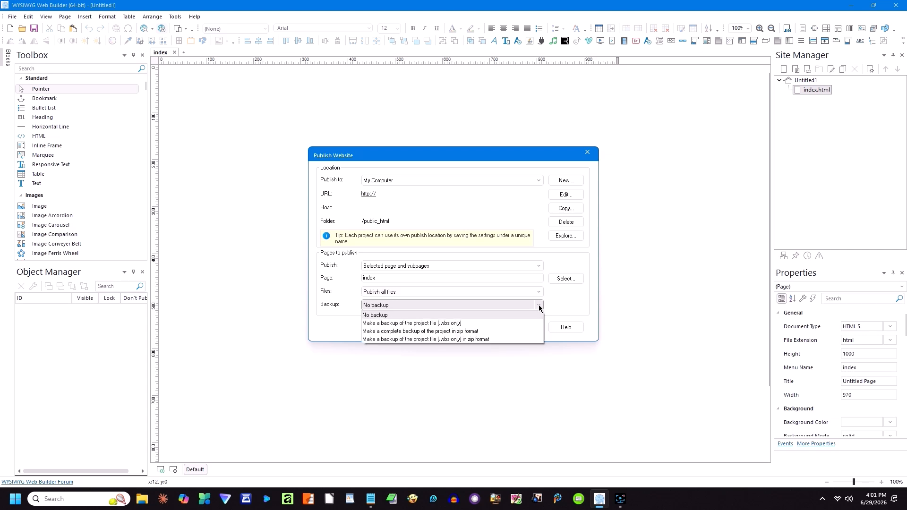
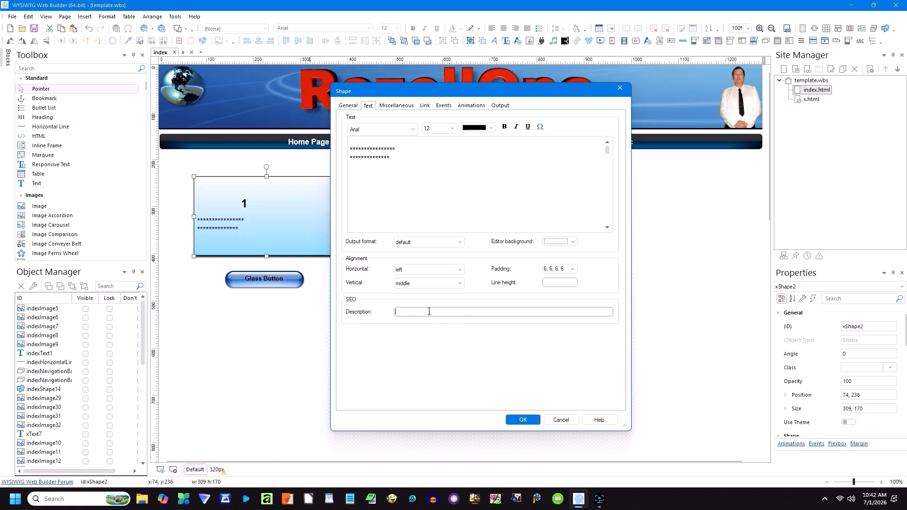
Step: Close the shape dialog and relabel the glass button 'RozellOne' at font size 12
{"action": "left_click", "coordinate": [523, 420]}
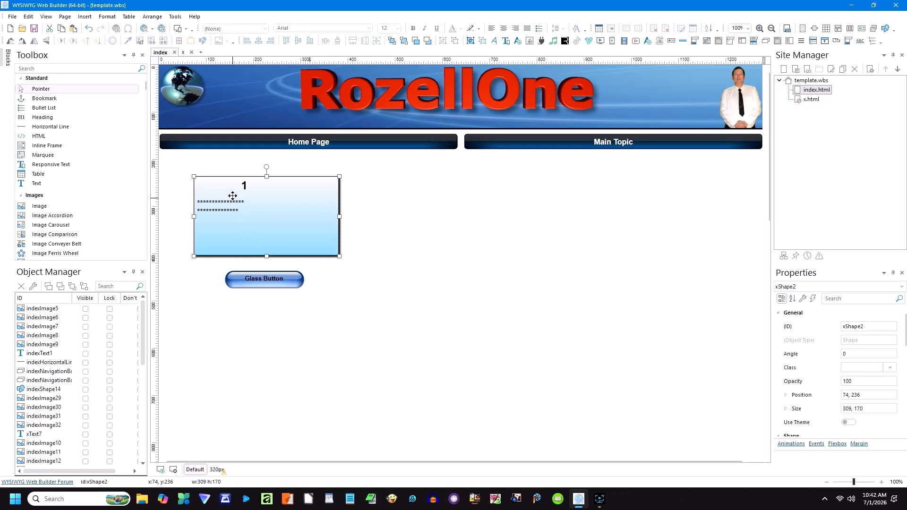
{"action": "double_click", "coordinate": [266, 282]}
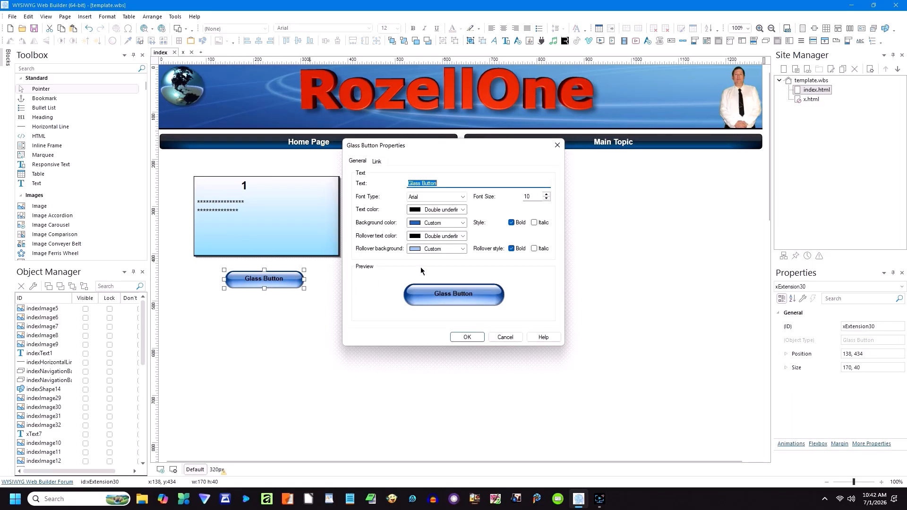
{"action": "left_click", "coordinate": [547, 194]}
{"action": "left_click", "coordinate": [546, 194]}
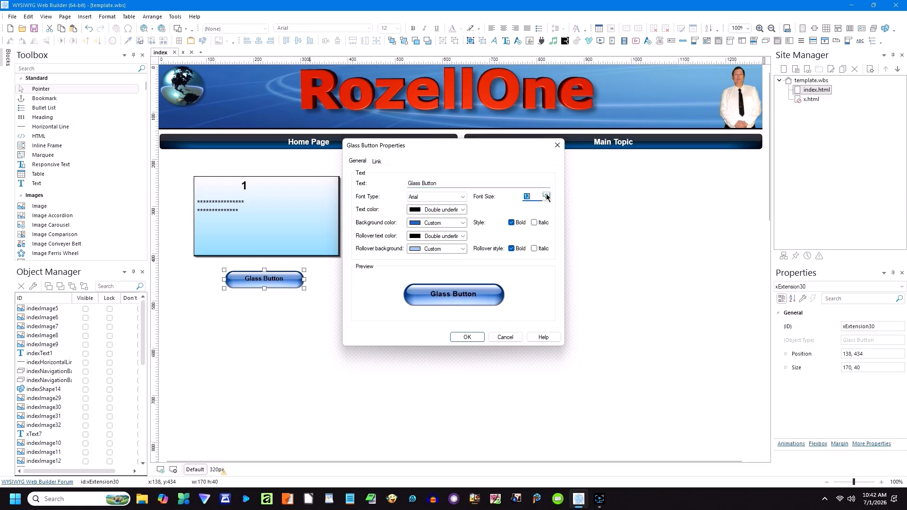
{"action": "left_click_drag", "start_coordinate": [443, 184], "coordinate": [398, 183]}
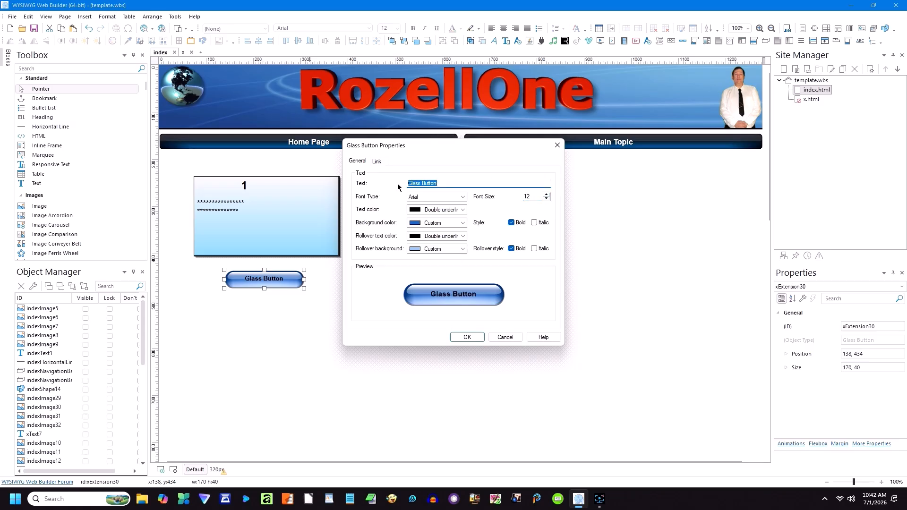
{"action": "type", "text": "RozellOne"}
Step: Make the button text yellow, change its rollover text colour, and apply the changes
{"action": "left_click", "coordinate": [462, 210]}
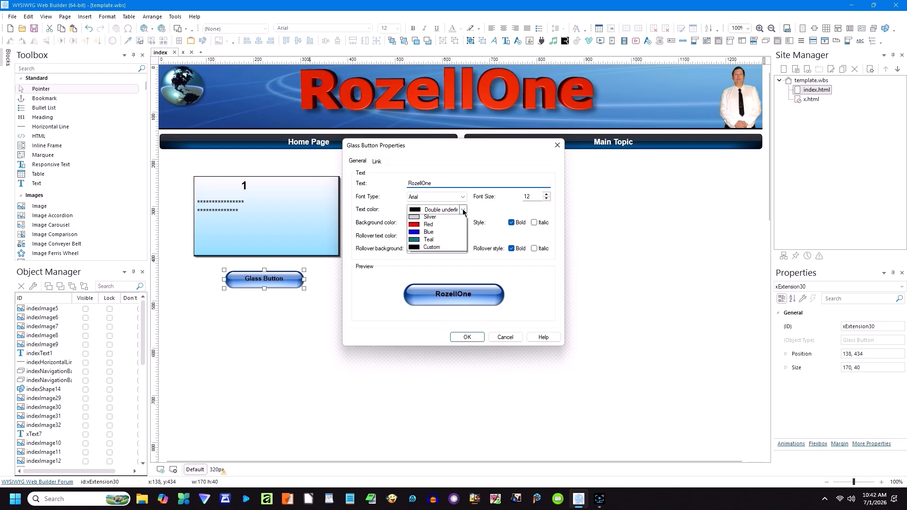
{"action": "left_click", "coordinate": [419, 279]}
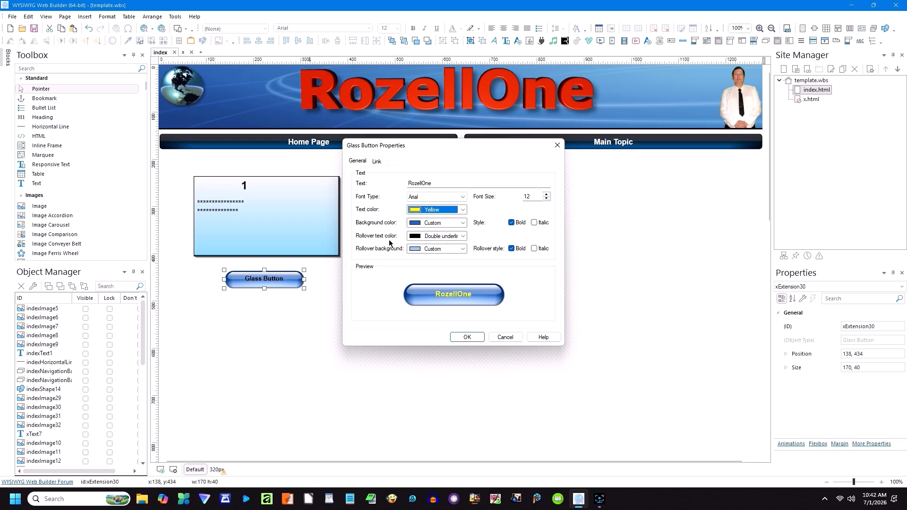
{"action": "left_click", "coordinate": [435, 236]}
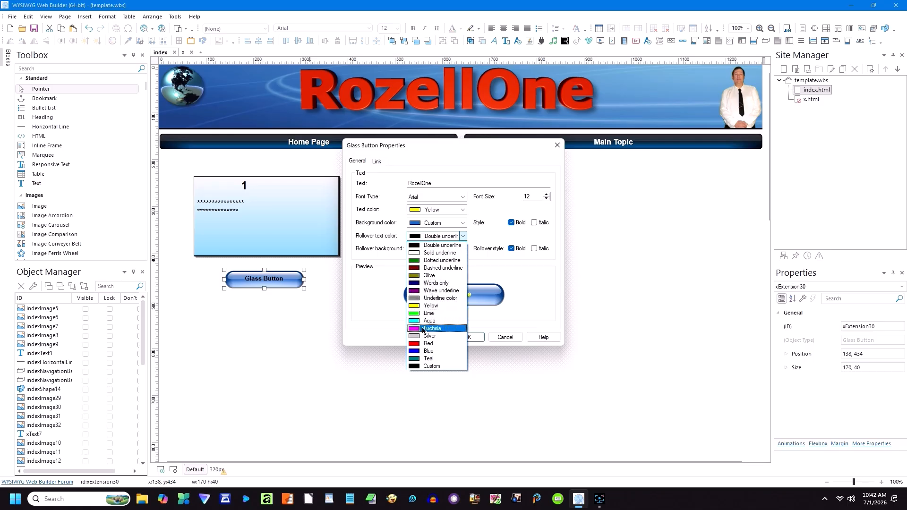
{"action": "left_click", "coordinate": [415, 253]}
{"action": "left_click", "coordinate": [466, 337]}
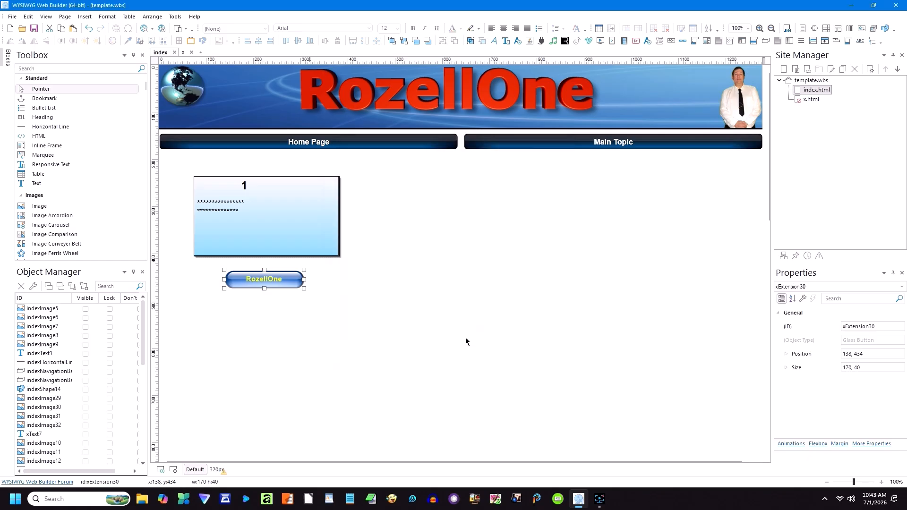
Step: Move the RozellOne button up into the bottom of the blue box, then marquee-select both
{"action": "left_click", "coordinate": [418, 318]}
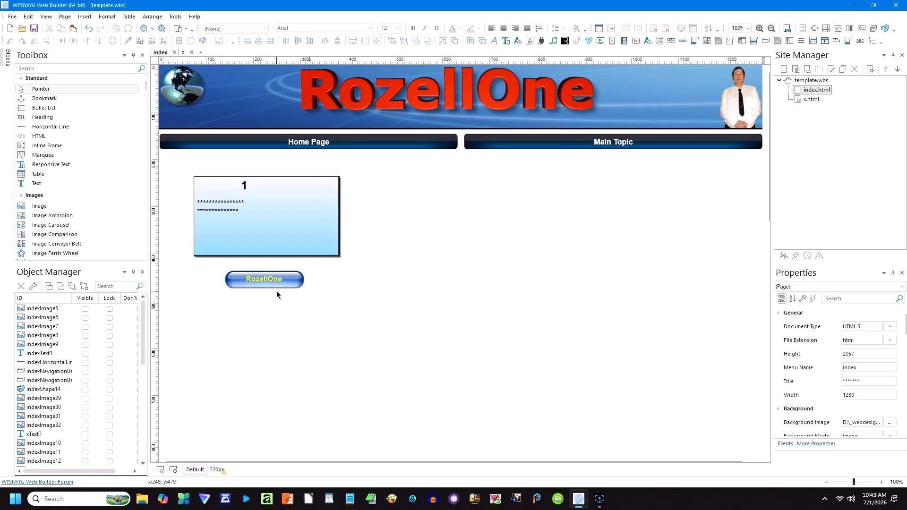
{"action": "left_click_drag", "start_coordinate": [273, 283], "coordinate": [268, 249]}
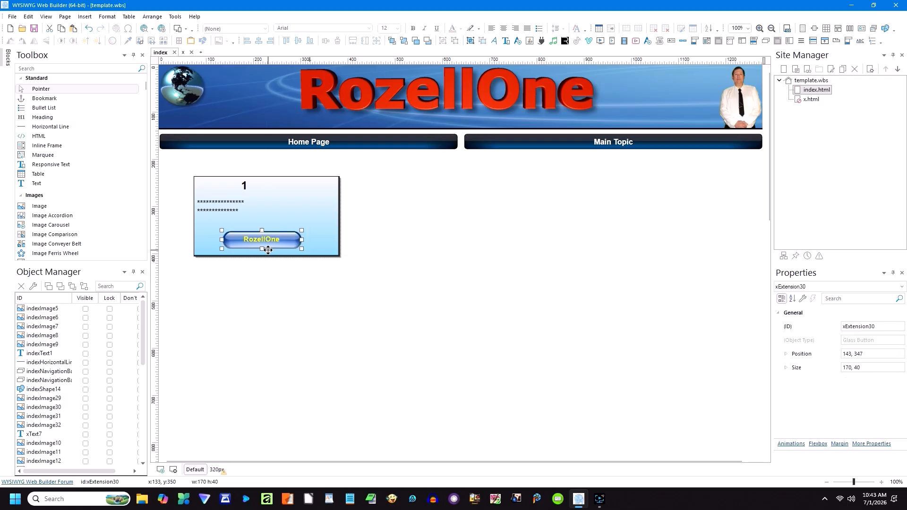
{"action": "left_click", "coordinate": [297, 277]}
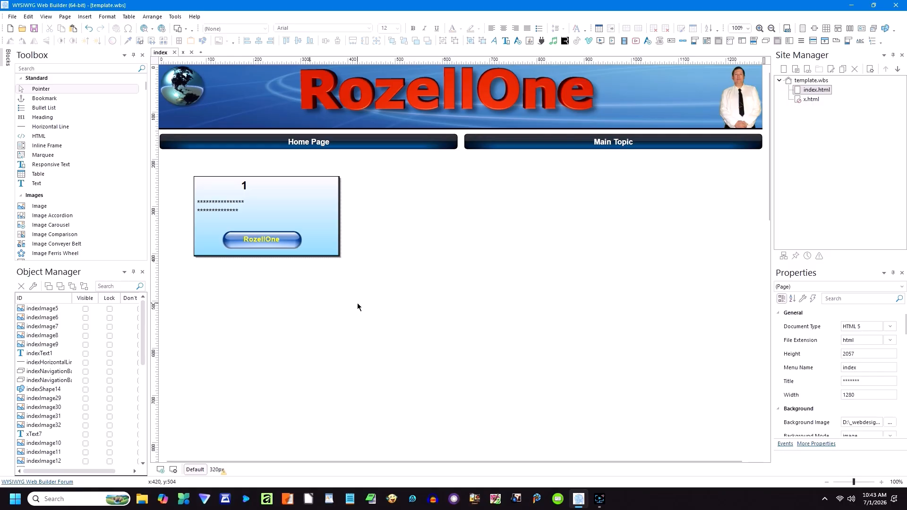
{"action": "left_click_drag", "start_coordinate": [362, 303], "coordinate": [174, 164]}
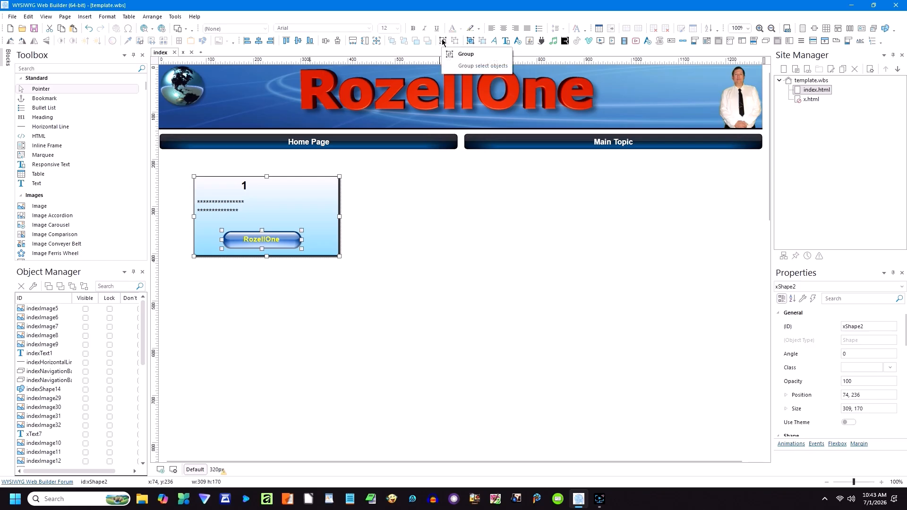
Step: Check the extra commands menu and marquee-select the blue box with its button
{"action": "left_click", "coordinate": [881, 44]}
{"action": "mouse_move", "coordinate": [866, 57]}
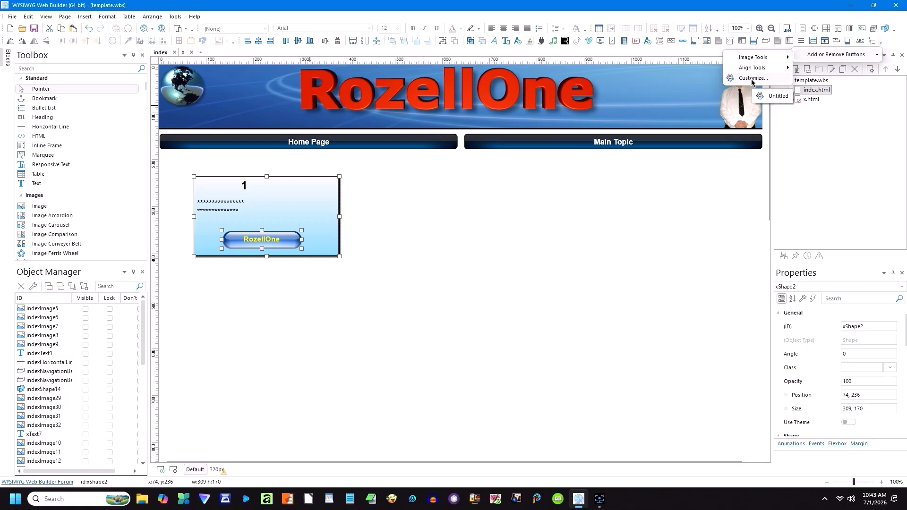
{"action": "left_click", "coordinate": [462, 237]}
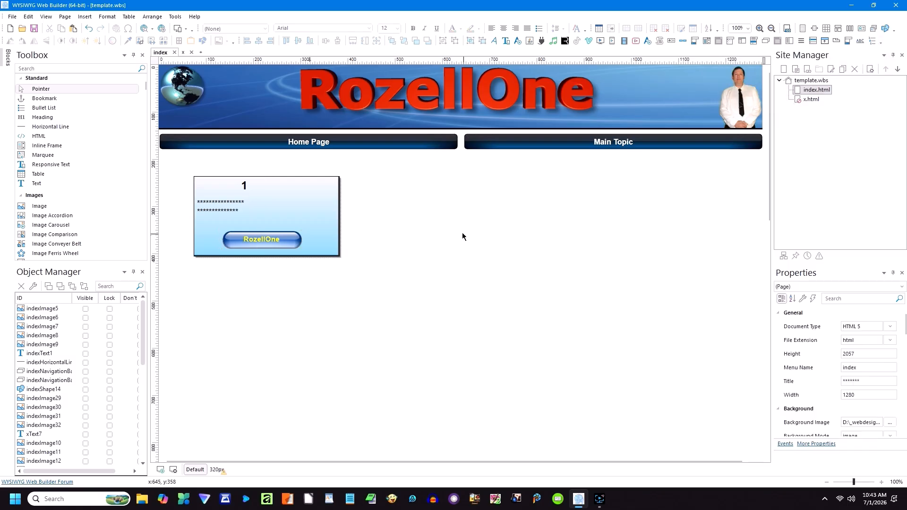
{"action": "left_click_drag", "start_coordinate": [361, 270], "coordinate": [183, 164]}
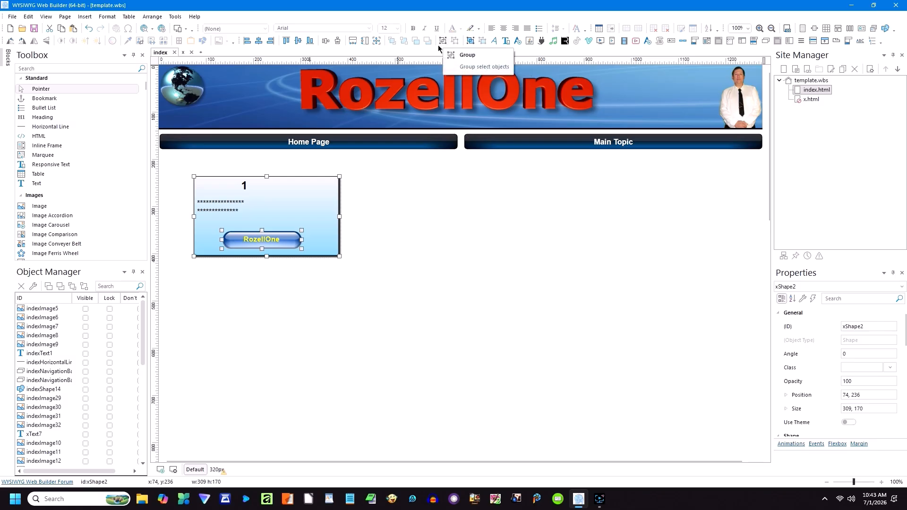
{"action": "left_click", "coordinate": [299, 277]}
{"action": "left_click", "coordinate": [263, 239]}
{"action": "double_click", "coordinate": [270, 242]}
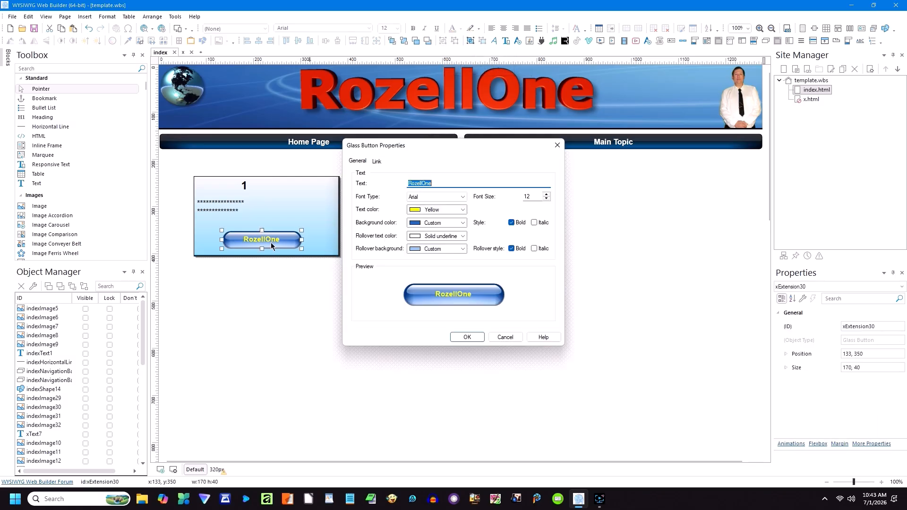
{"action": "left_click", "coordinate": [376, 162]}
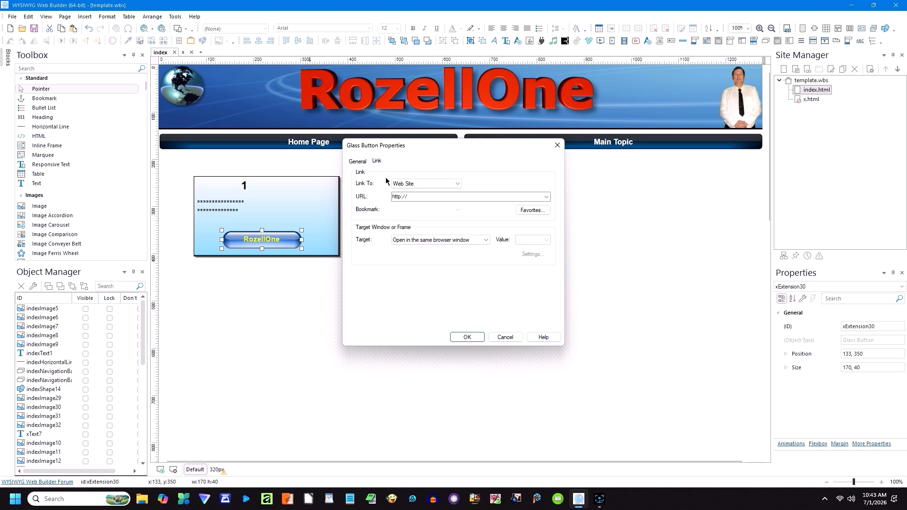
{"action": "left_click", "coordinate": [419, 196]}
{"action": "left_click", "coordinate": [420, 196]}
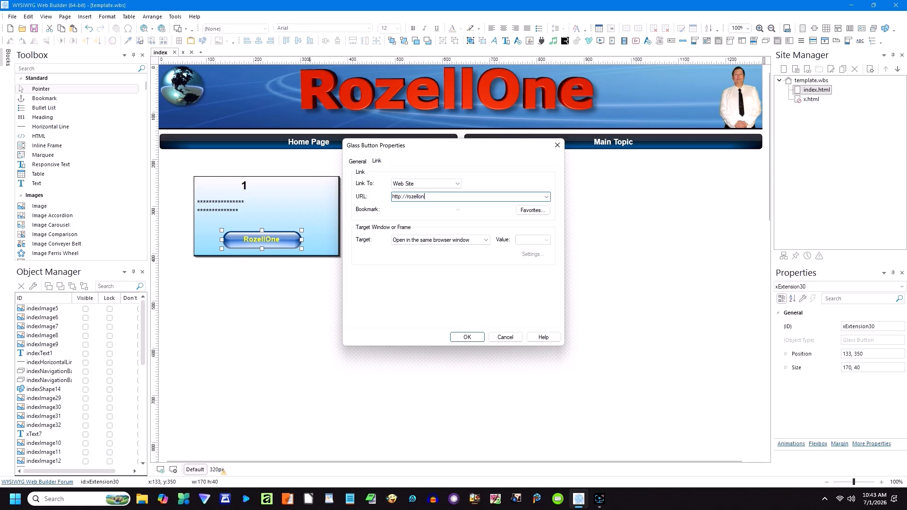
{"action": "left_click", "coordinate": [464, 336]}
{"action": "left_click_drag", "start_coordinate": [382, 275], "coordinate": [188, 170]}
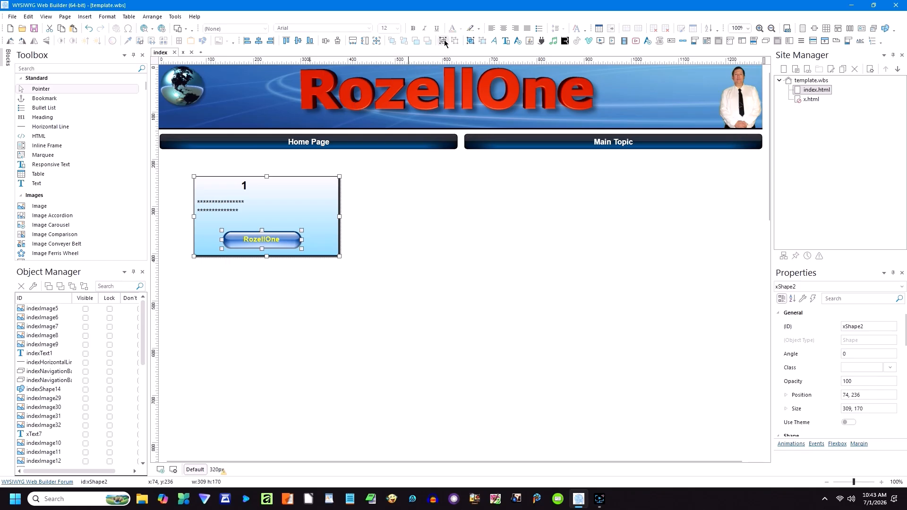
{"action": "left_click", "coordinate": [384, 218]}
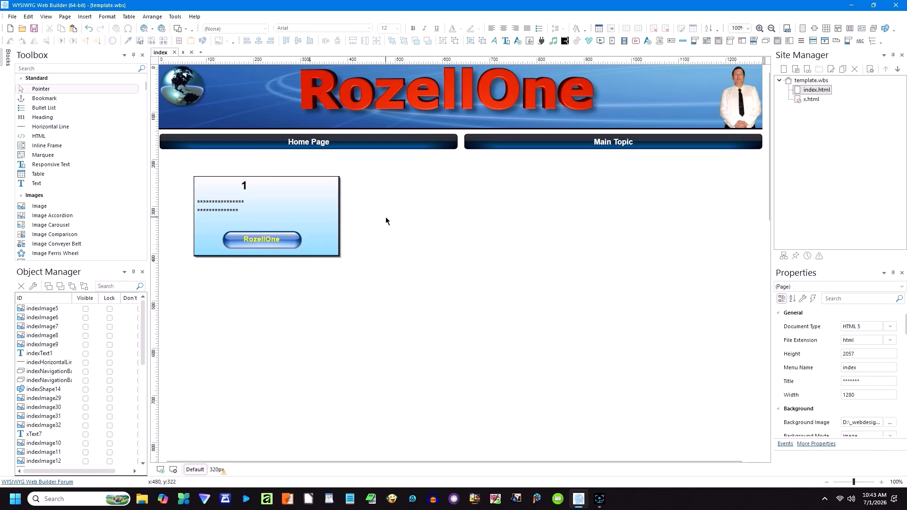
Step: Preview the page in Edge and follow the RozellOne button's link
{"action": "left_click", "coordinate": [153, 30]}
{"action": "left_click", "coordinate": [170, 53]}
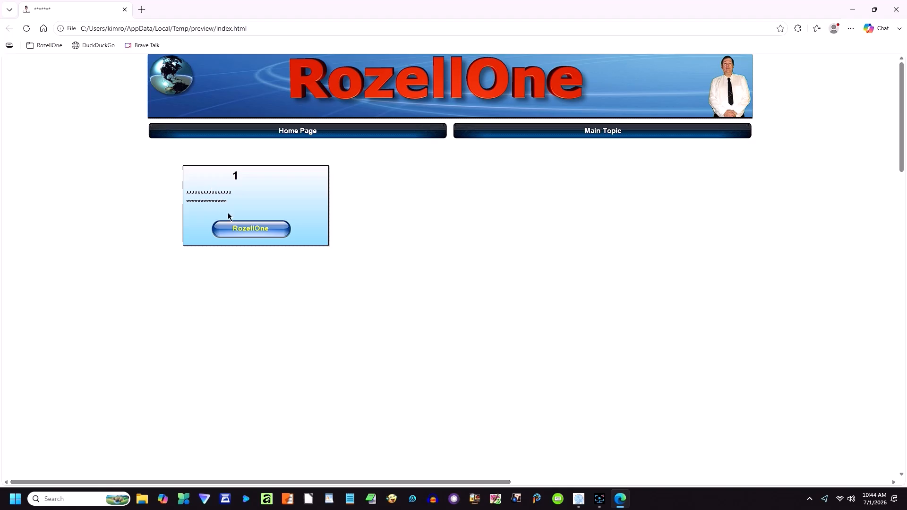
{"action": "left_click", "coordinate": [259, 232]}
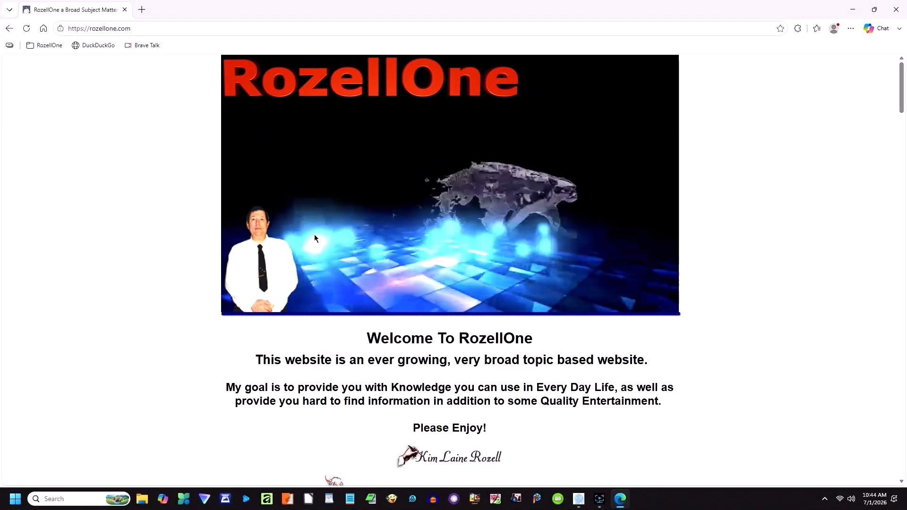
Step: Scroll through the rozellone.com home page, then close the browser
{"action": "scroll", "coordinate": [331, 236], "scroll_direction": "down", "scroll_amount": 3}
{"action": "scroll", "coordinate": [341, 239], "scroll_direction": "down", "scroll_amount": 4}
{"action": "scroll", "coordinate": [329, 236], "scroll_direction": "down", "scroll_amount": 4}
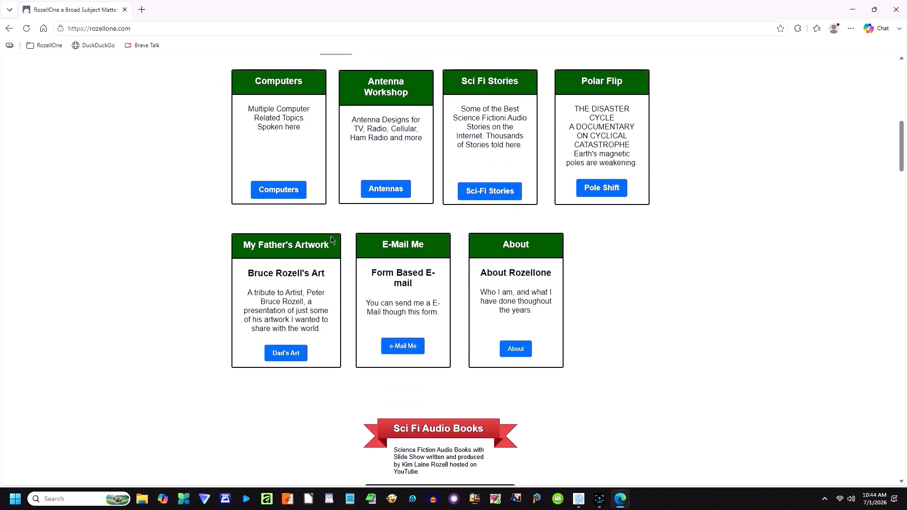
{"action": "scroll", "coordinate": [330, 238], "scroll_direction": "down", "scroll_amount": 8}
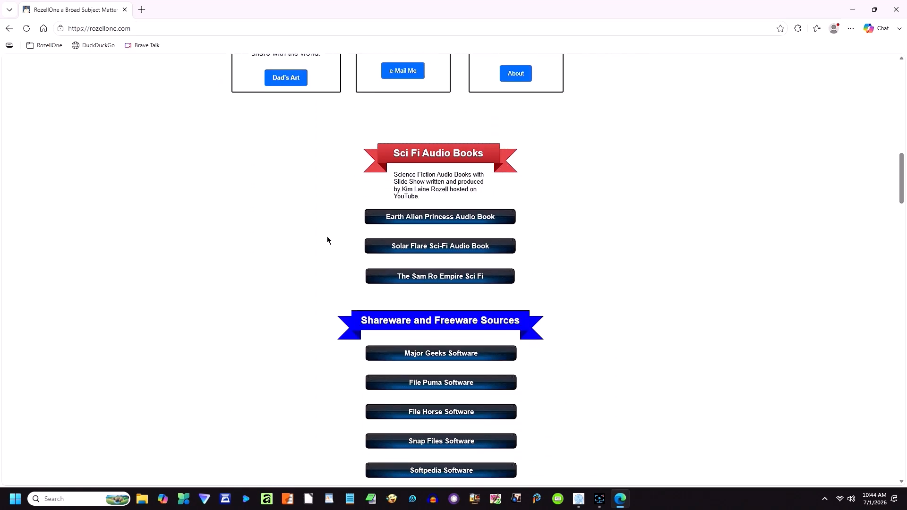
{"action": "scroll", "coordinate": [328, 241], "scroll_direction": "down", "scroll_amount": 5}
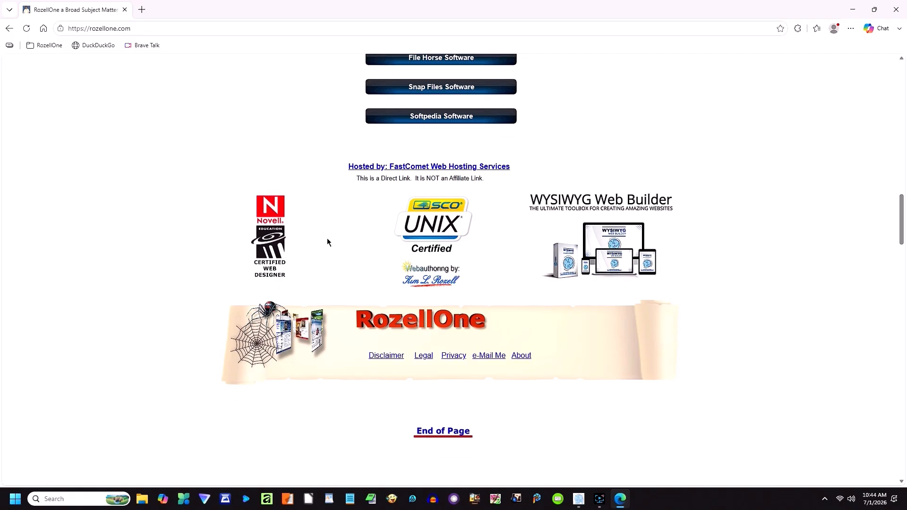
{"action": "scroll", "coordinate": [326, 241], "scroll_direction": "up", "scroll_amount": 7}
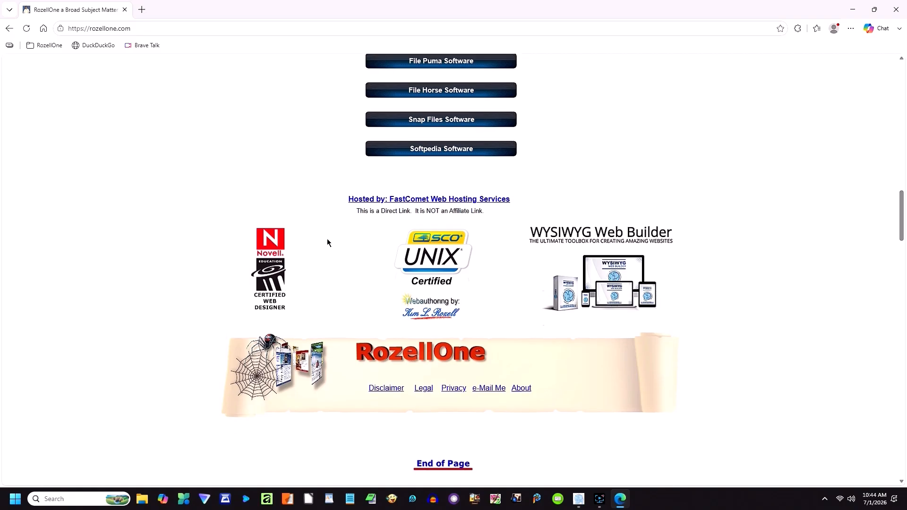
{"action": "scroll", "coordinate": [327, 242], "scroll_direction": "up", "scroll_amount": 8}
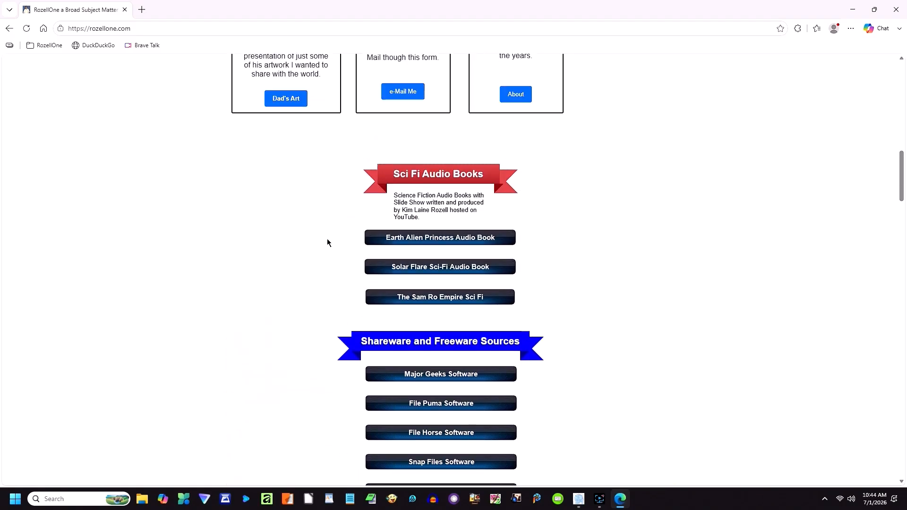
{"action": "scroll", "coordinate": [327, 239], "scroll_direction": "up", "scroll_amount": 8}
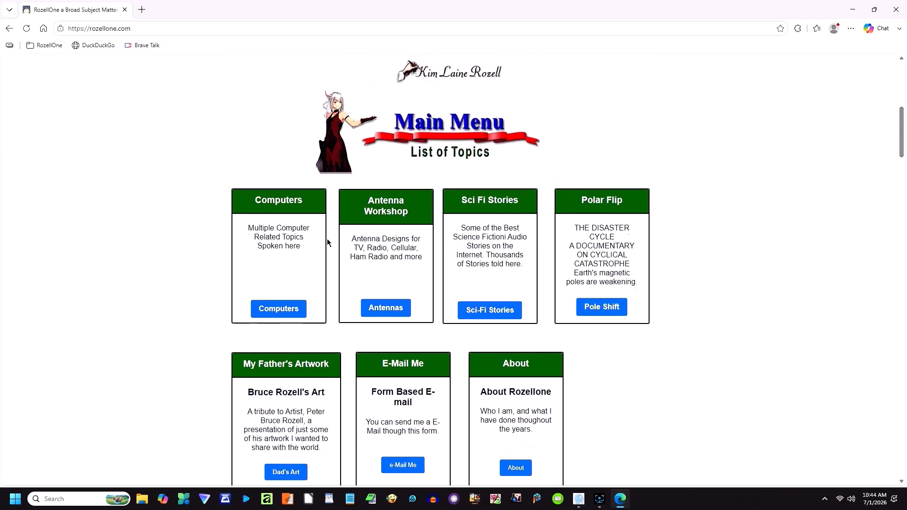
{"action": "scroll", "coordinate": [327, 243], "scroll_direction": "up", "scroll_amount": 2}
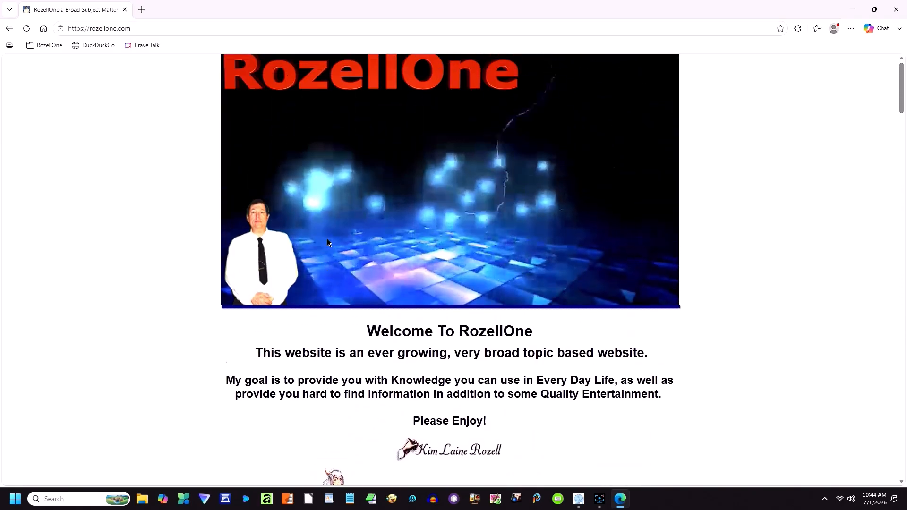
{"action": "left_click", "coordinate": [125, 9]}
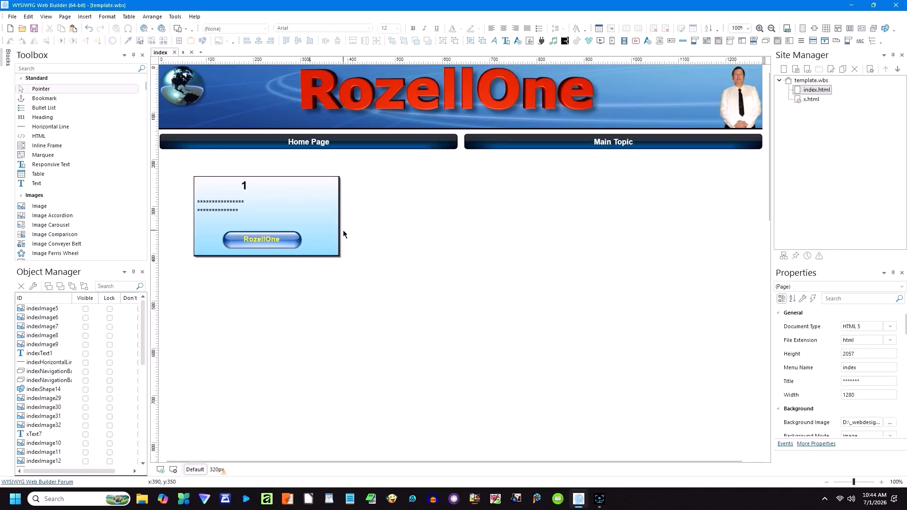
Step: Ungroup the numbered blue box and move the RozellOne button out below it
{"action": "left_click", "coordinate": [304, 236]}
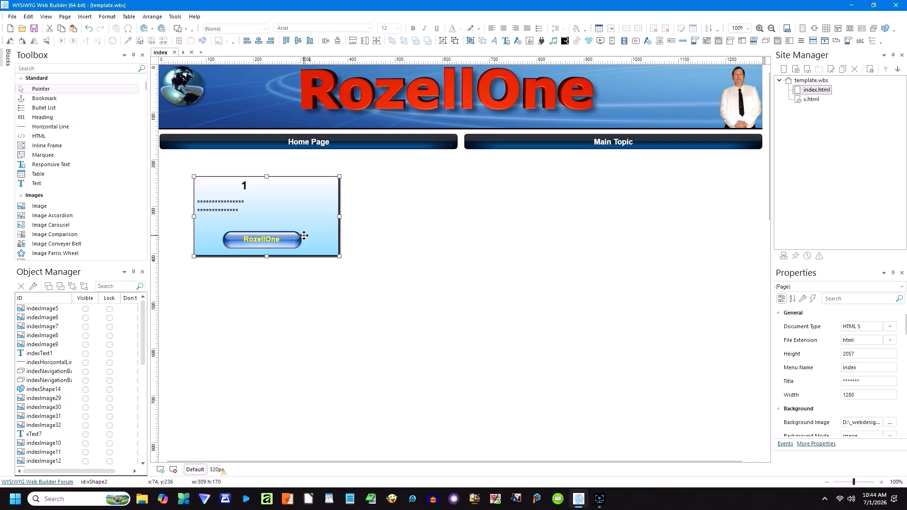
{"action": "left_click", "coordinate": [456, 42]}
{"action": "left_click", "coordinate": [403, 183]}
{"action": "left_click", "coordinate": [260, 240]}
{"action": "left_click_drag", "start_coordinate": [260, 240], "coordinate": [256, 283]}
{"action": "left_click", "coordinate": [342, 276]}
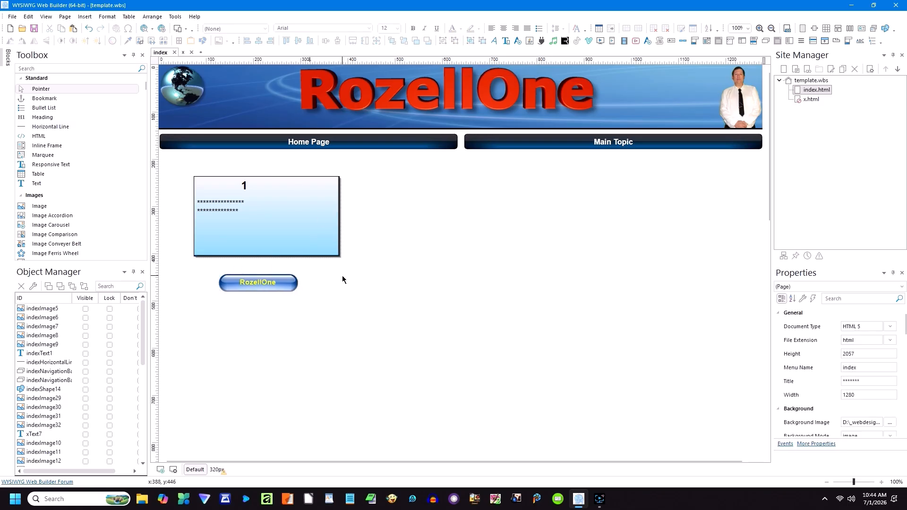
Step: Give the blue box the second gradient style and move the RozellOne button back inside
{"action": "double_click", "coordinate": [272, 236]}
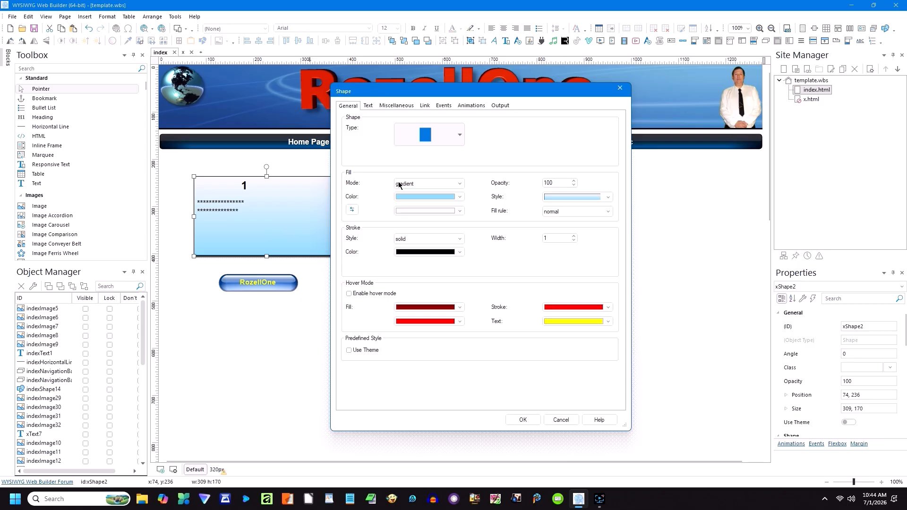
{"action": "left_click", "coordinate": [462, 197]}
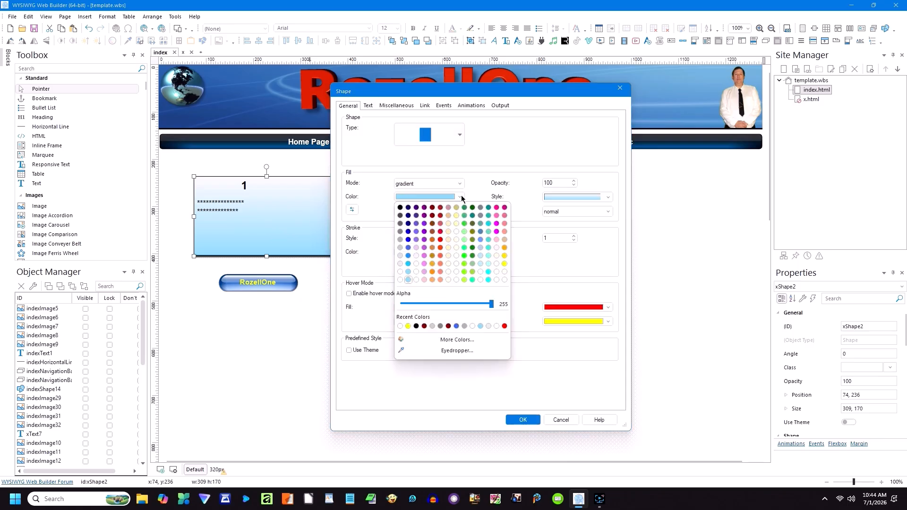
{"action": "left_click", "coordinate": [462, 197]}
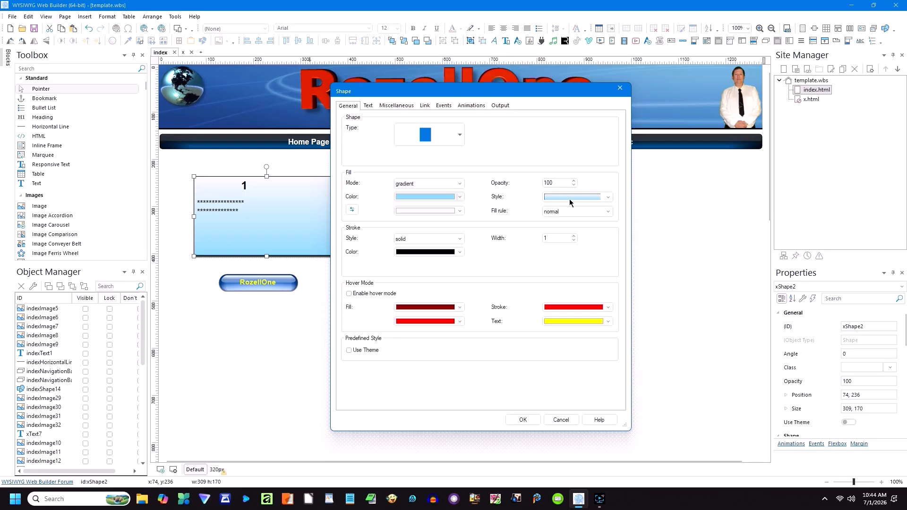
{"action": "left_click", "coordinate": [609, 199]}
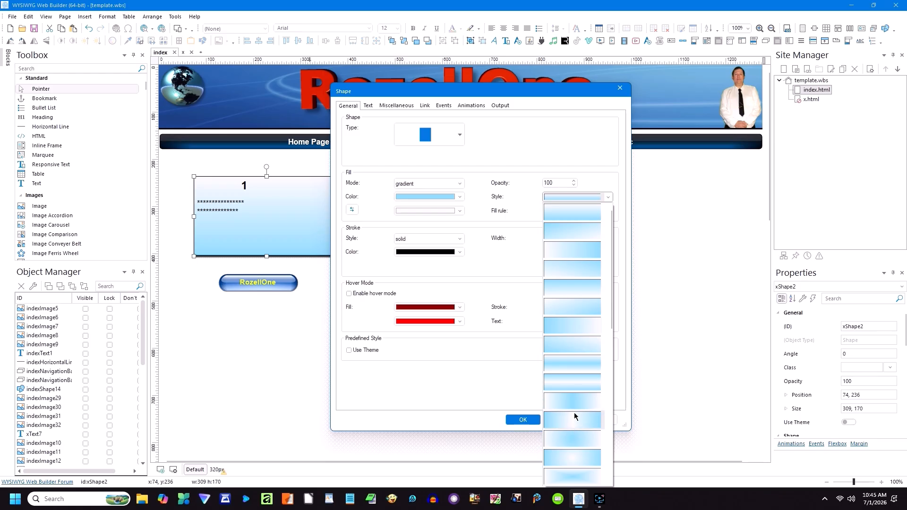
{"action": "left_click", "coordinate": [580, 233]}
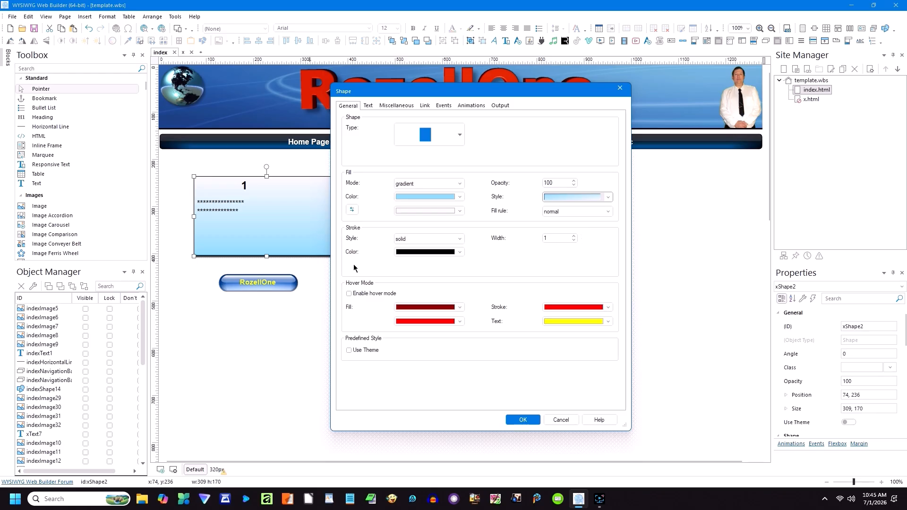
{"action": "left_click", "coordinate": [527, 419]}
{"action": "left_click", "coordinate": [417, 319]}
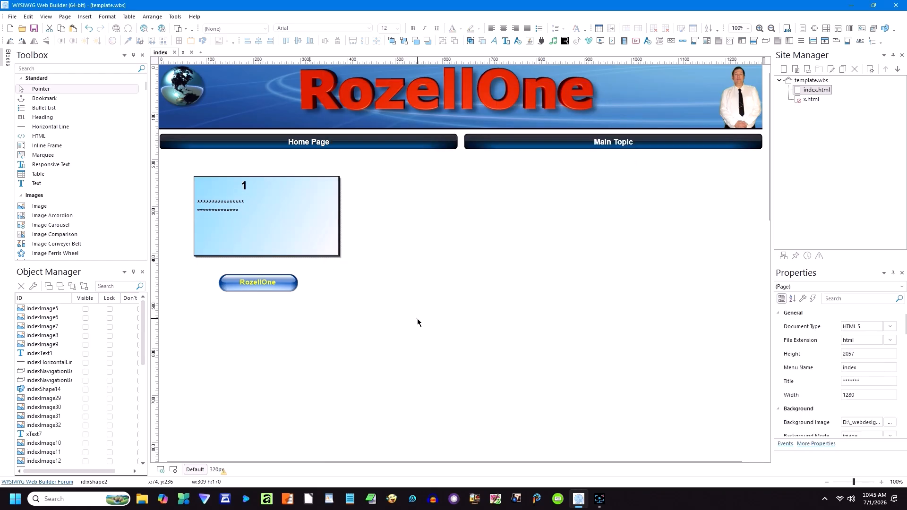
{"action": "left_click_drag", "start_coordinate": [271, 288], "coordinate": [271, 245]}
{"action": "left_click", "coordinate": [301, 267]}
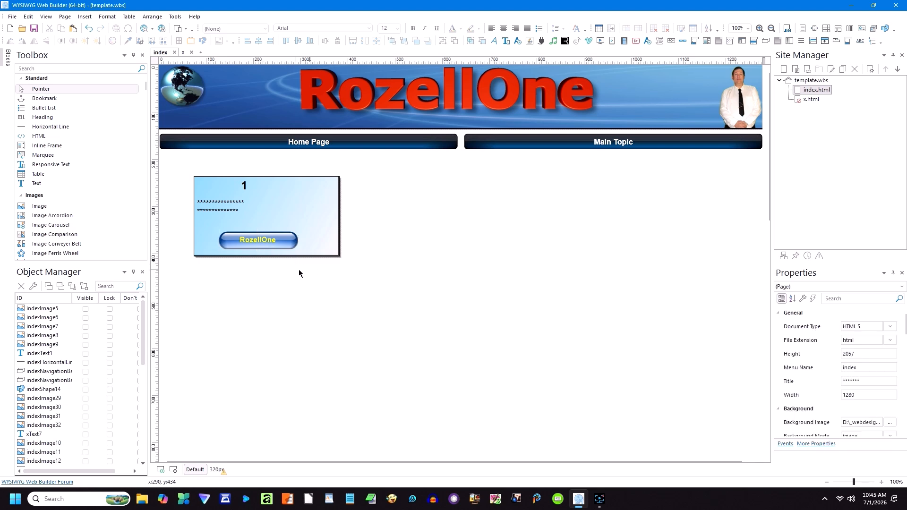
Step: In the 320px layout, move the blue box below the Home Page and Main Topic bars with the button inside
{"action": "left_click_drag", "start_coordinate": [357, 276], "coordinate": [193, 185]}
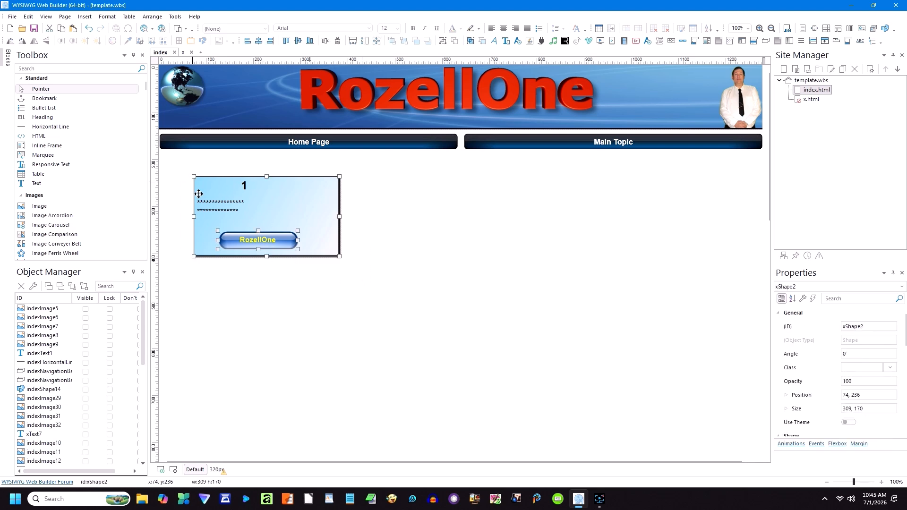
{"action": "left_click", "coordinate": [216, 469]}
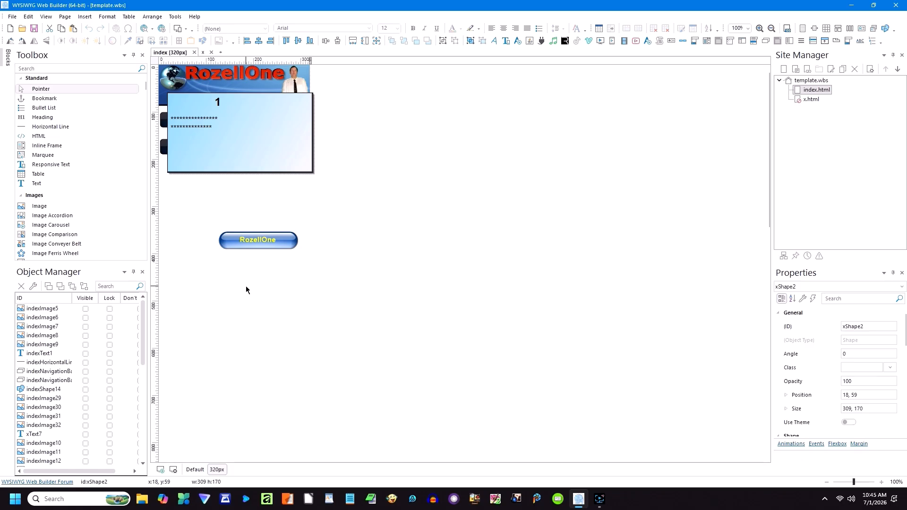
{"action": "left_click_drag", "start_coordinate": [237, 164], "coordinate": [241, 234]}
{"action": "left_click", "coordinate": [334, 313]}
{"action": "left_click_drag", "start_coordinate": [263, 319], "coordinate": [249, 241]}
{"action": "left_click", "coordinate": [279, 279]}
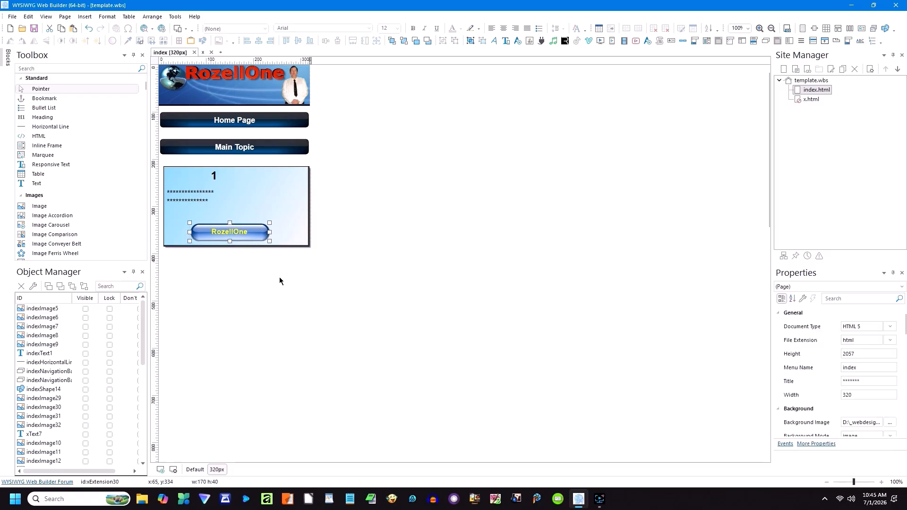
Step: Compare the full-width and 320px layouts, ending on the full-width layout
{"action": "left_click", "coordinate": [195, 469]}
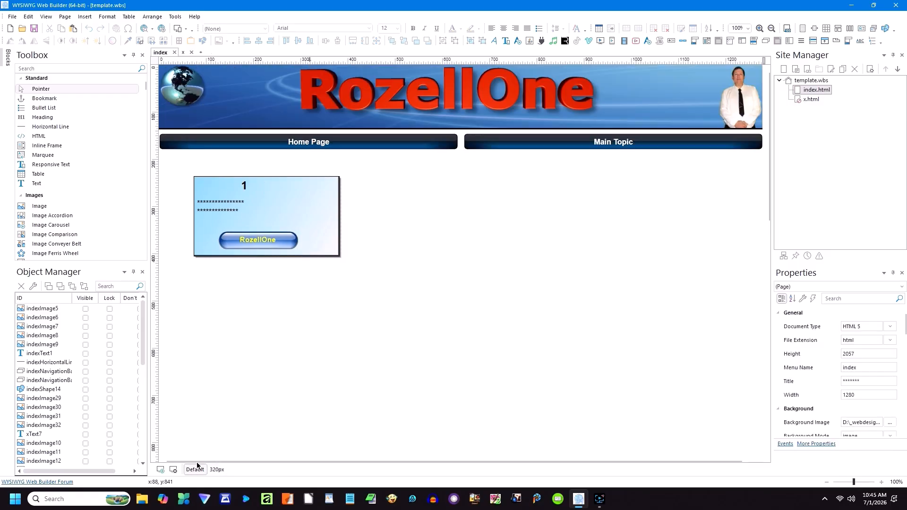
{"action": "left_click", "coordinate": [220, 470]}
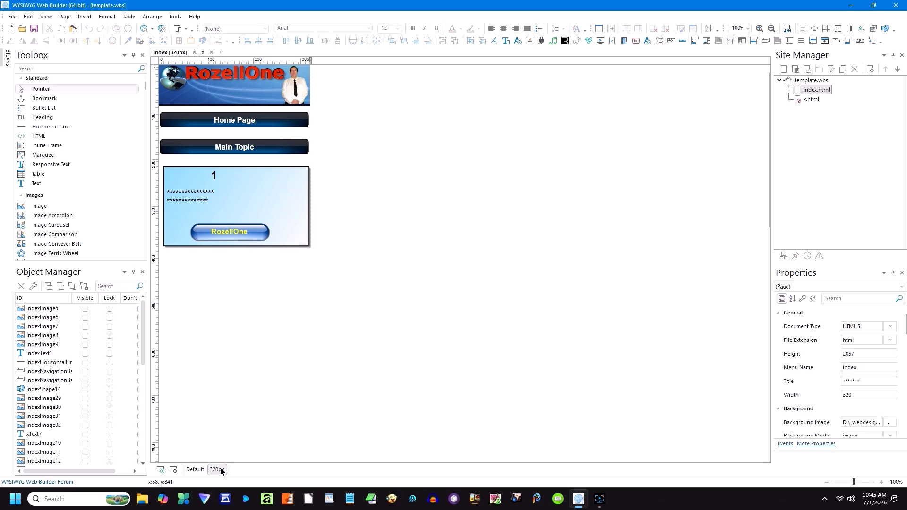
{"action": "left_click", "coordinate": [195, 469]}
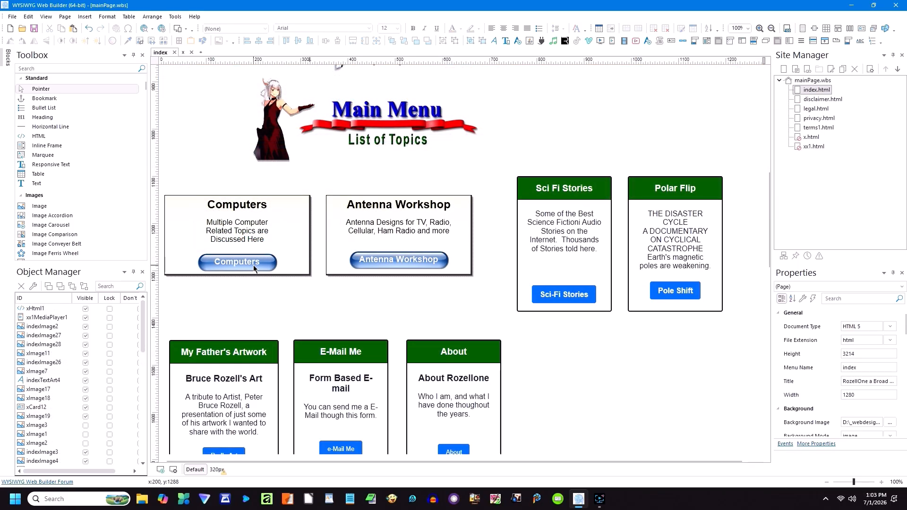
{"action": "left_click", "coordinate": [152, 29]}
Step: Open the index.html preview in Edge, scroll down, then close Edge to return to the editor
{"action": "left_click", "coordinate": [158, 54]}
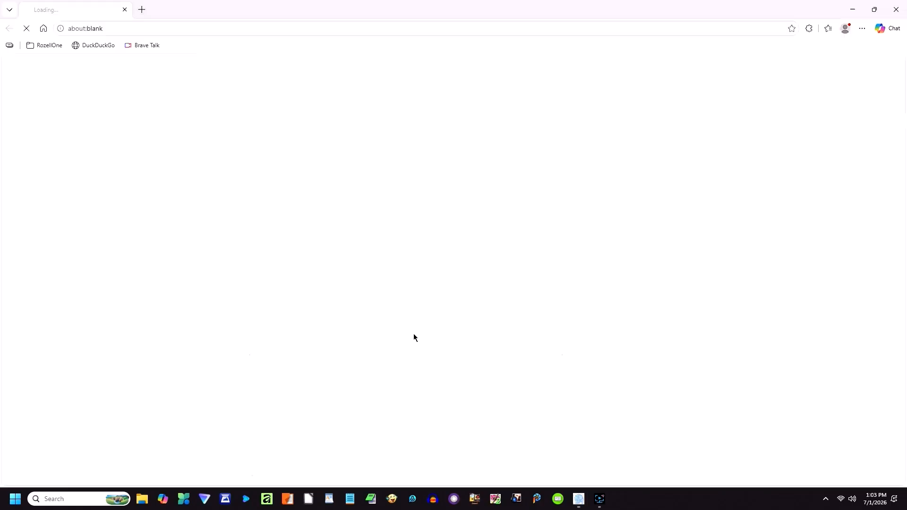
{"action": "scroll", "coordinate": [401, 319], "scroll_direction": "down", "scroll_amount": 9}
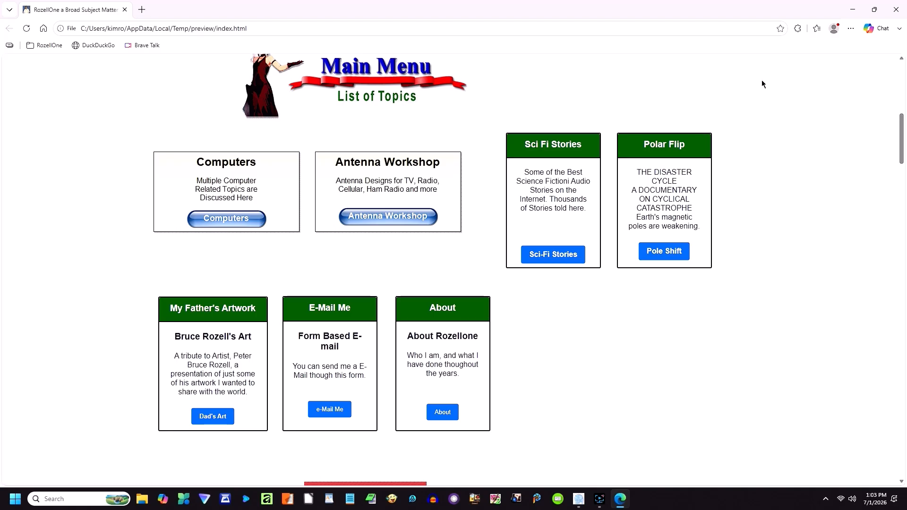
{"action": "left_click", "coordinate": [896, 9]}
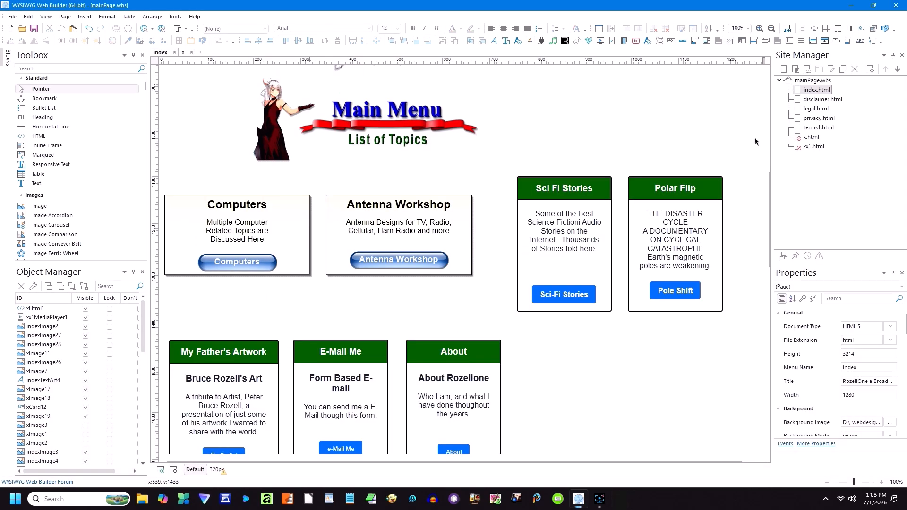
{"action": "double_click", "coordinate": [566, 297]}
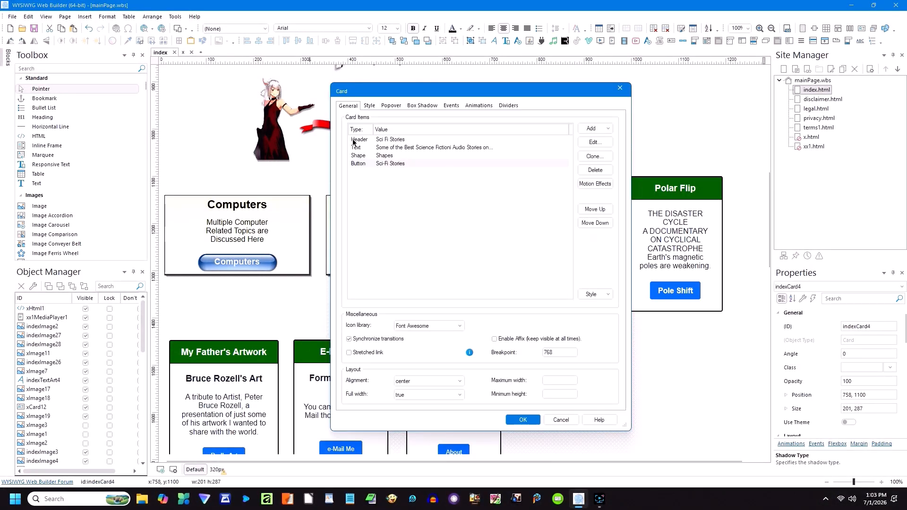
{"action": "double_click", "coordinate": [366, 163]}
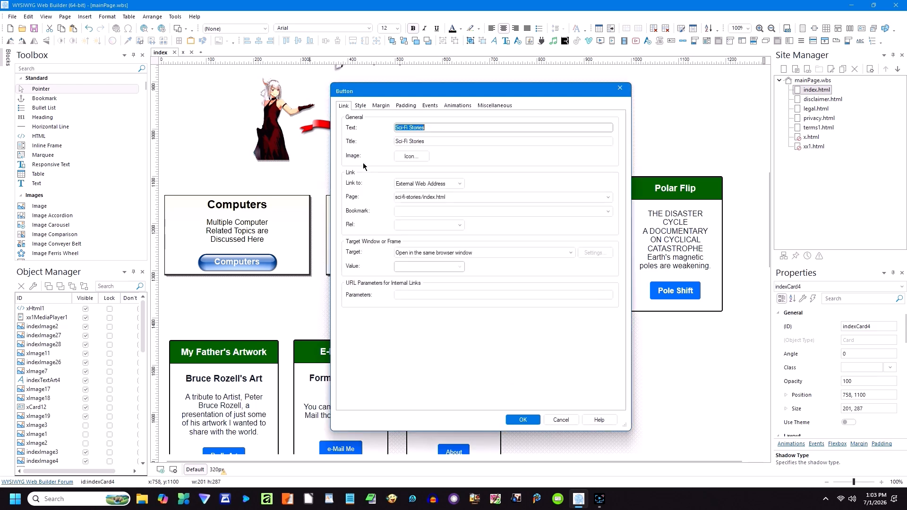
{"action": "left_click", "coordinate": [455, 197]}
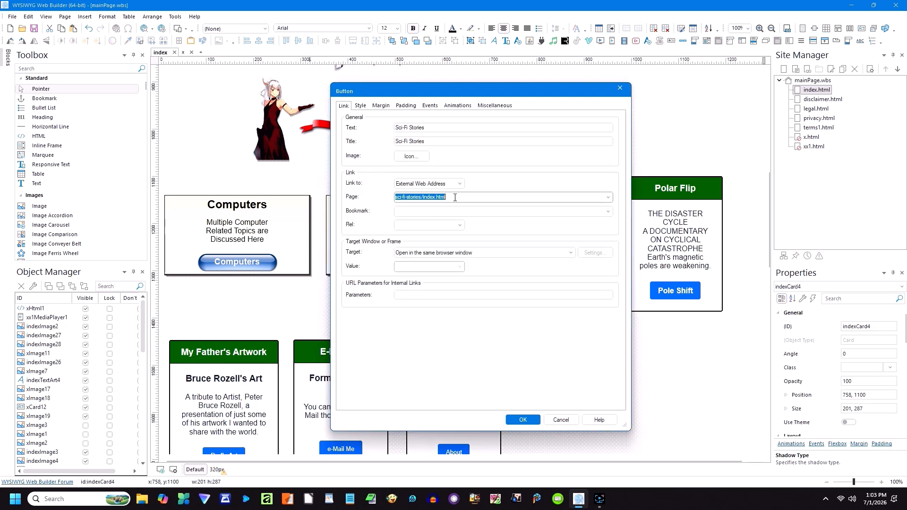
{"action": "left_click", "coordinate": [561, 420]}
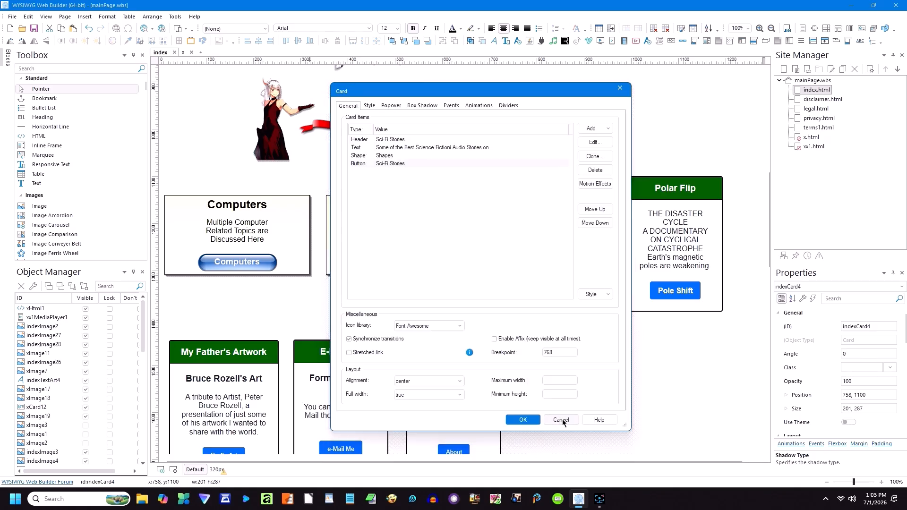
{"action": "double_click", "coordinate": [387, 158]}
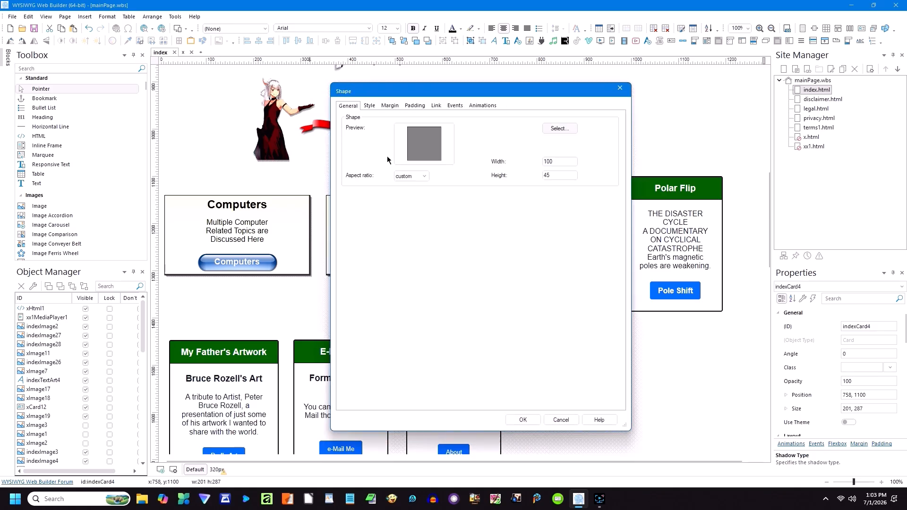
{"action": "left_click", "coordinate": [373, 106]}
{"action": "left_click", "coordinate": [391, 107]}
{"action": "left_click", "coordinate": [415, 105]}
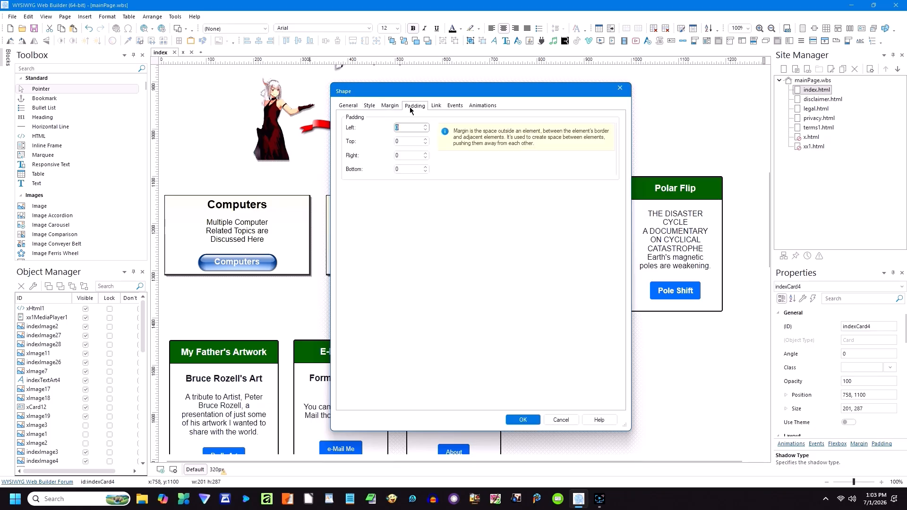
{"action": "left_click", "coordinate": [439, 106]}
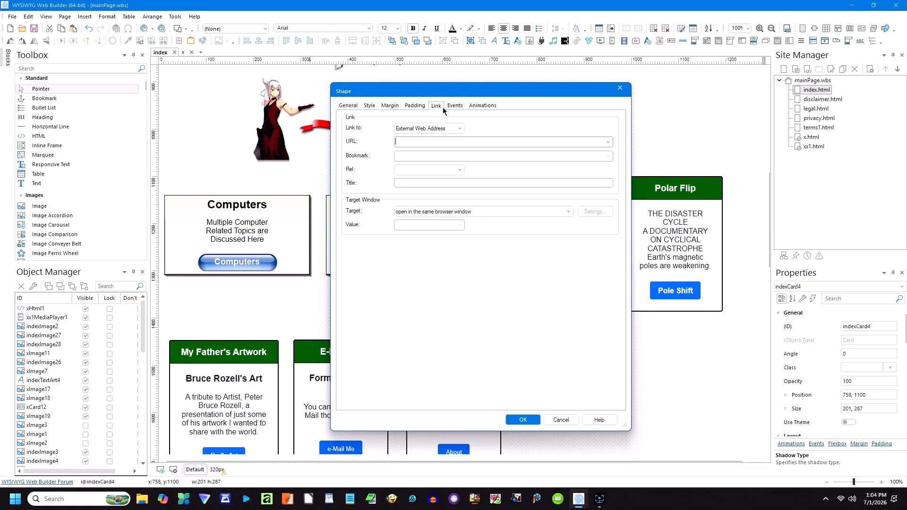
{"action": "left_click", "coordinate": [454, 106]}
{"action": "left_click", "coordinate": [477, 106]}
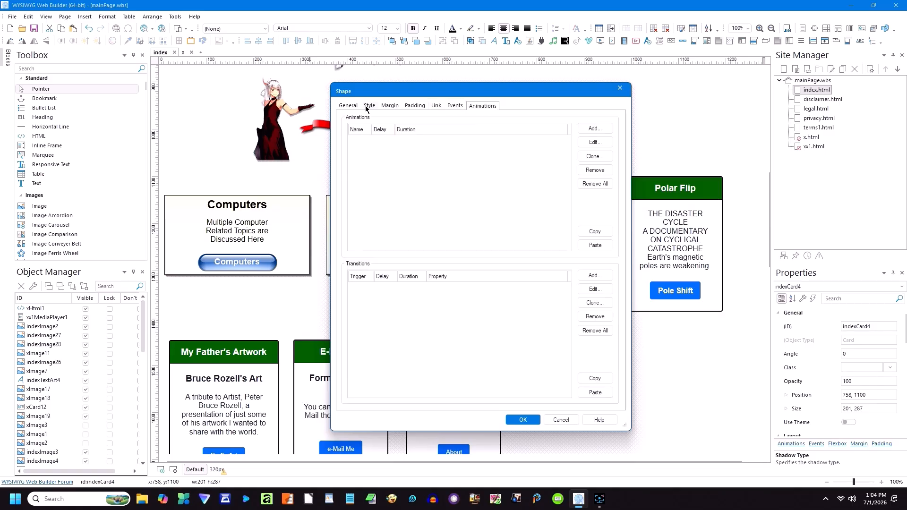
{"action": "left_click", "coordinate": [348, 106]}
{"action": "left_click", "coordinate": [558, 420]}
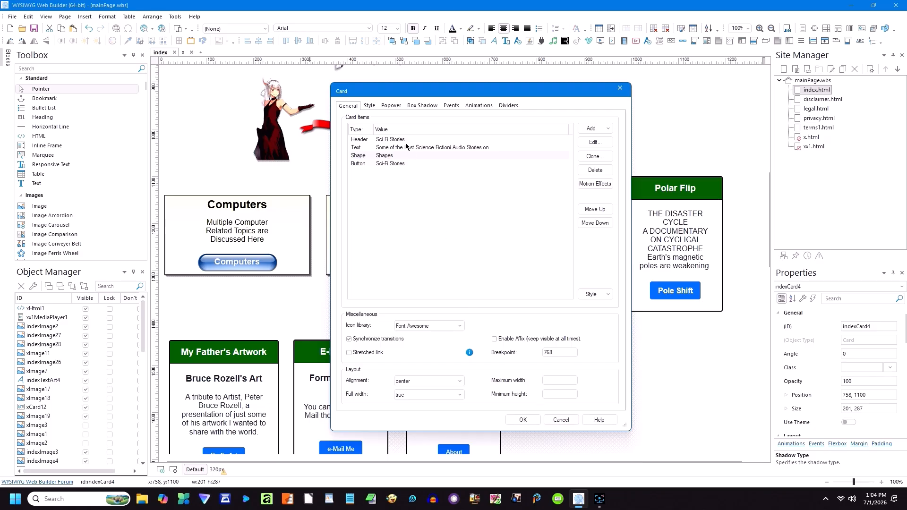
{"action": "double_click", "coordinate": [398, 146]}
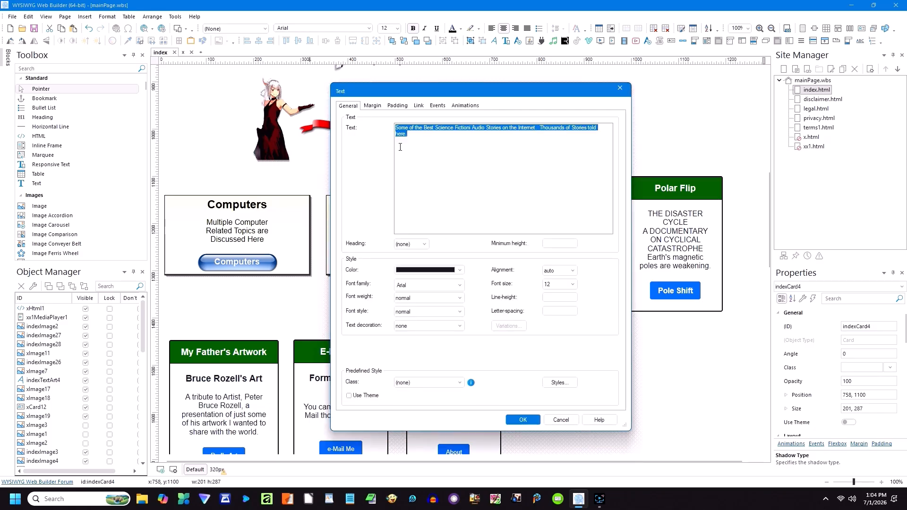
{"action": "left_click", "coordinate": [559, 420]}
{"action": "double_click", "coordinate": [390, 140]}
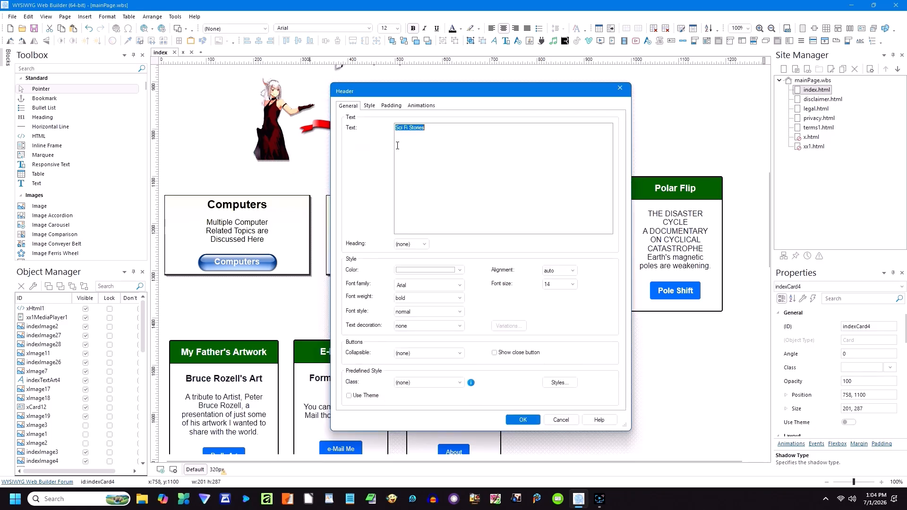
{"action": "left_click", "coordinate": [560, 420]}
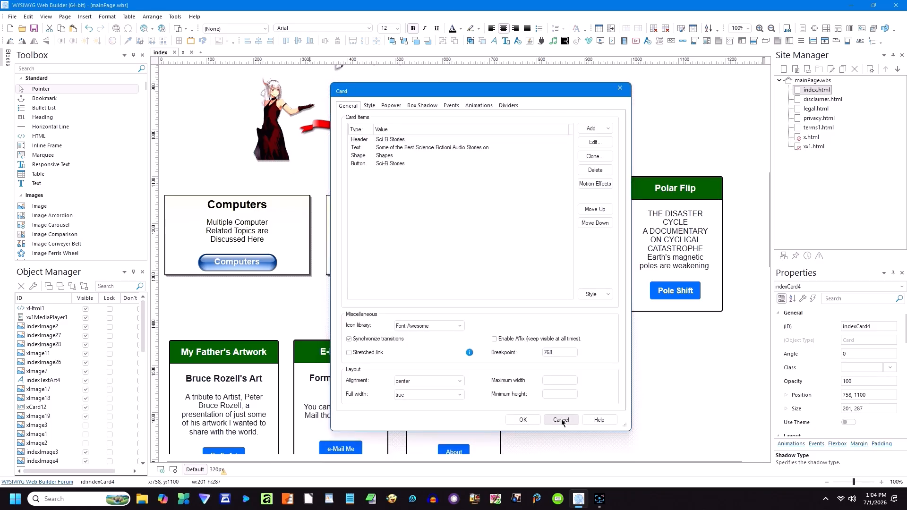
{"action": "left_click", "coordinate": [561, 419]}
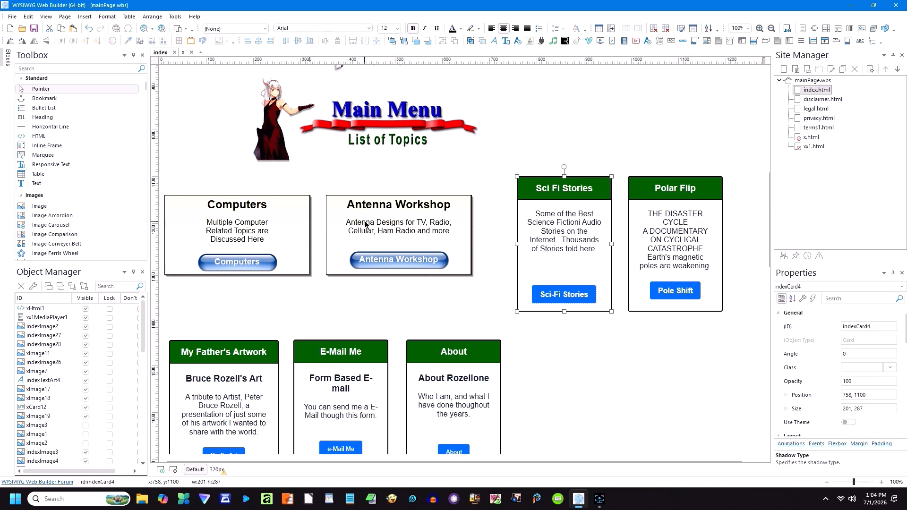
{"action": "left_click", "coordinate": [394, 230]}
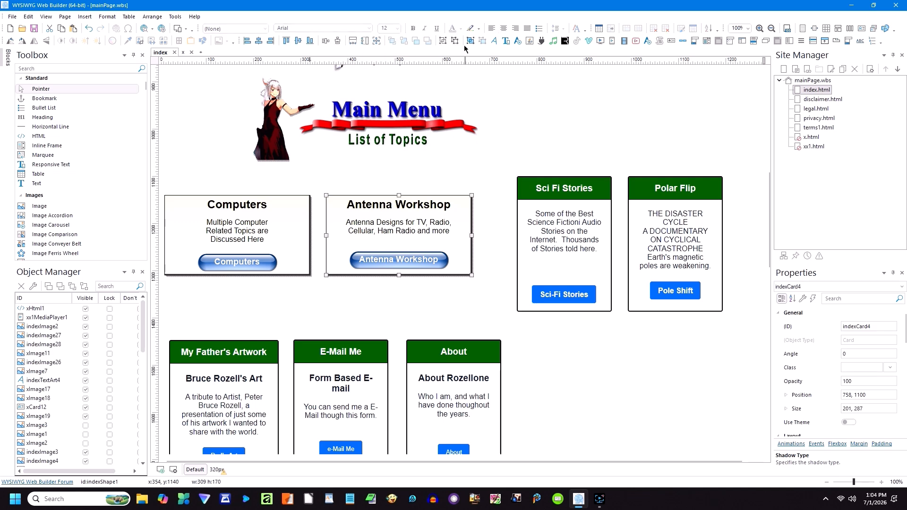
{"action": "left_click", "coordinate": [415, 282]}
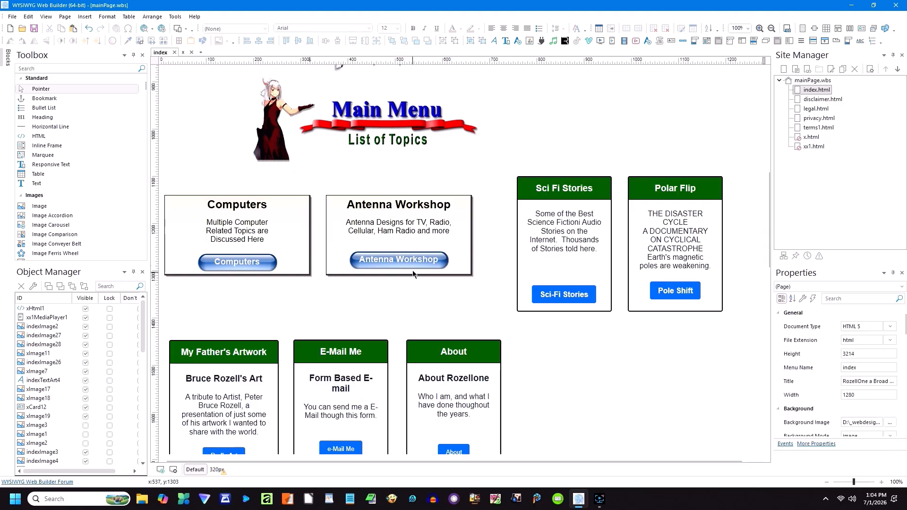
{"action": "double_click", "coordinate": [409, 263]}
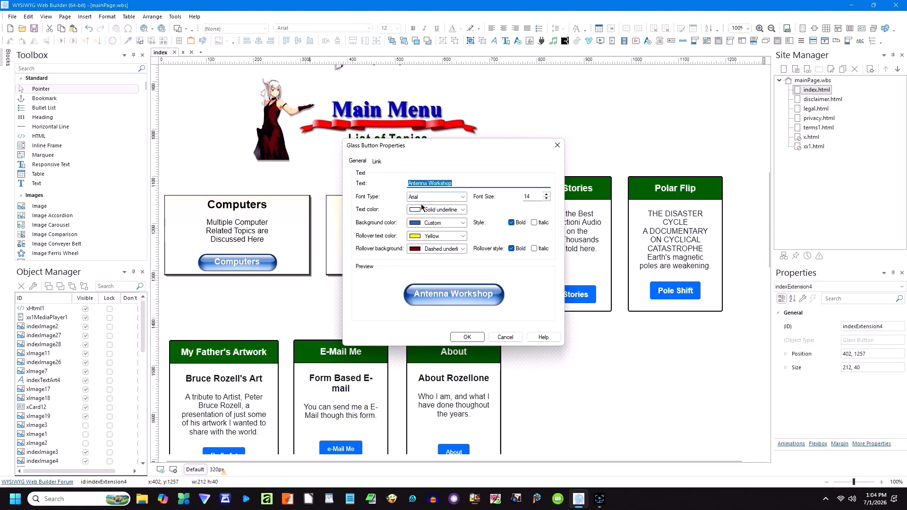
{"action": "left_click_drag", "start_coordinate": [532, 196], "coordinate": [523, 196]}
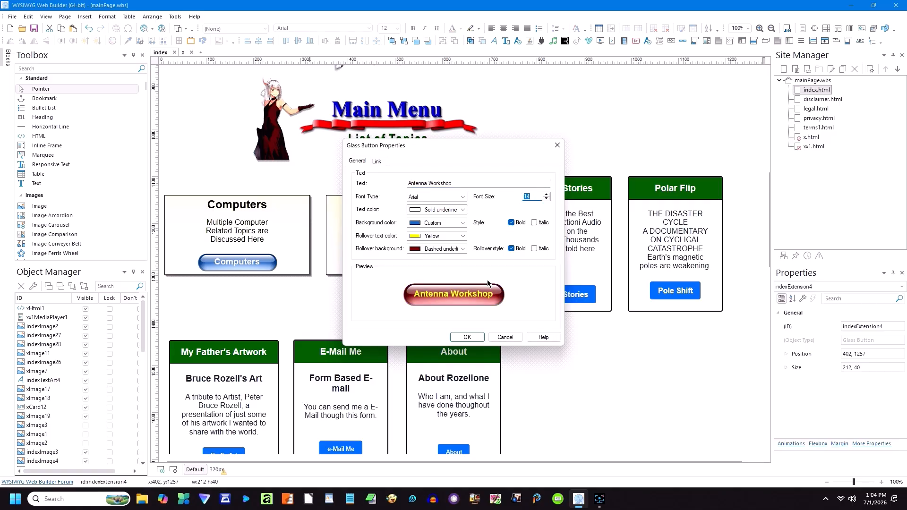
{"action": "left_click", "coordinate": [376, 161]}
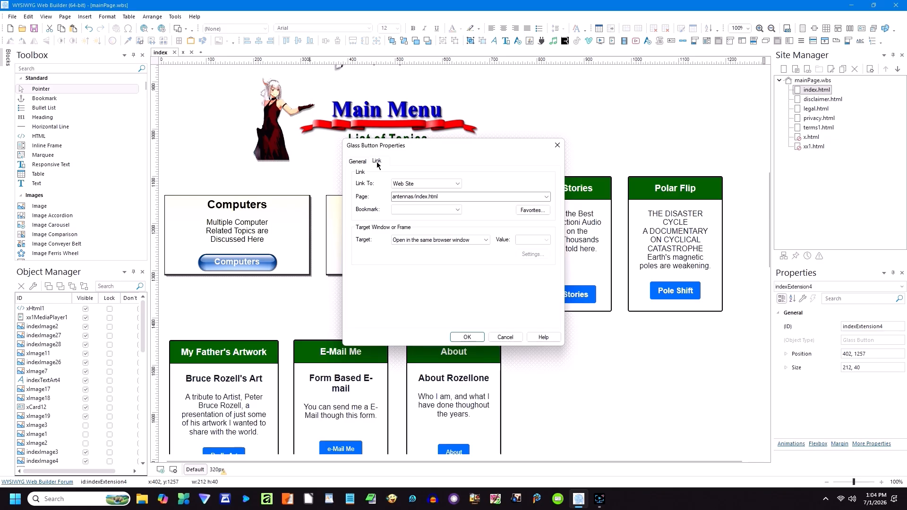
{"action": "left_click", "coordinate": [441, 197]}
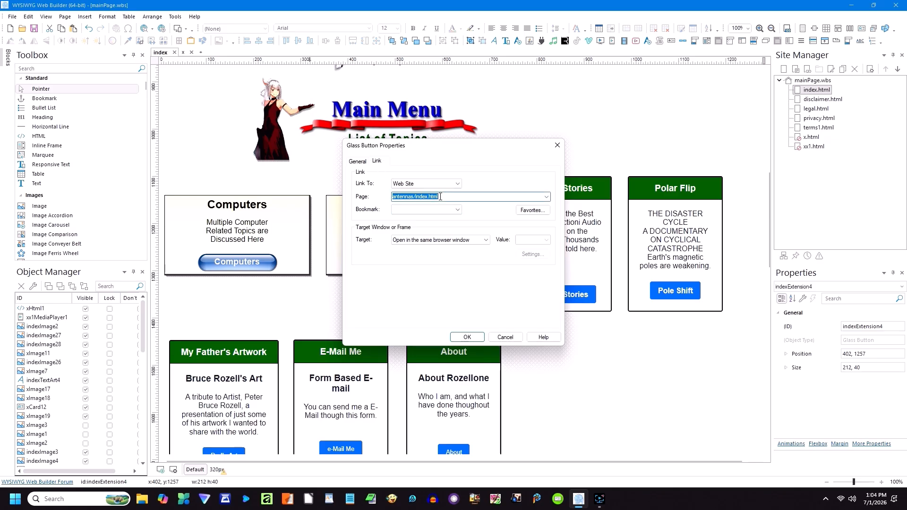
{"action": "left_click", "coordinate": [468, 337]}
{"action": "left_click", "coordinate": [411, 221]}
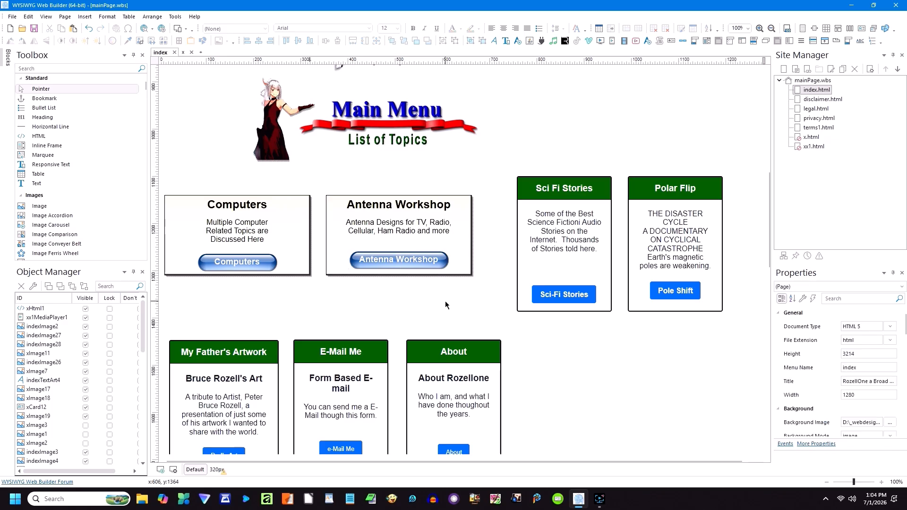
Step: Review the card shape's text, keeping center horizontal and top vertical alignment, and close it
{"action": "double_click", "coordinate": [411, 221]}
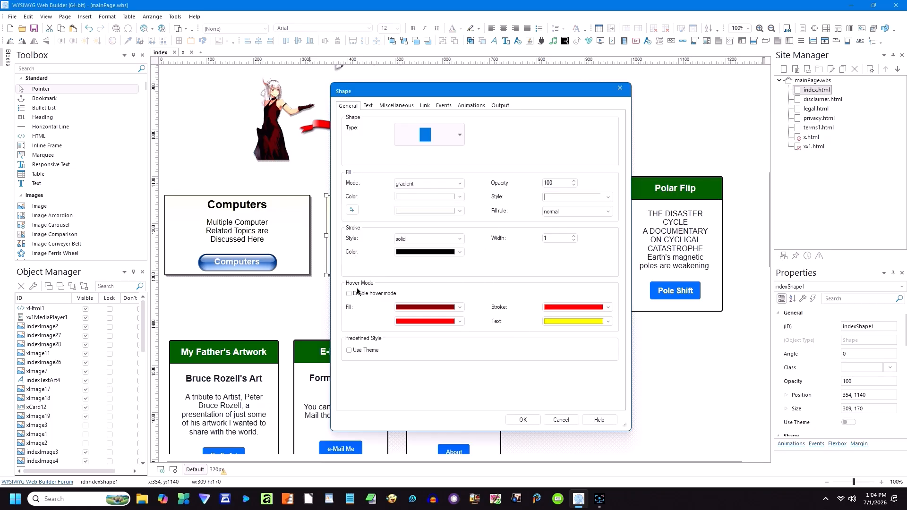
{"action": "left_click", "coordinate": [369, 106]}
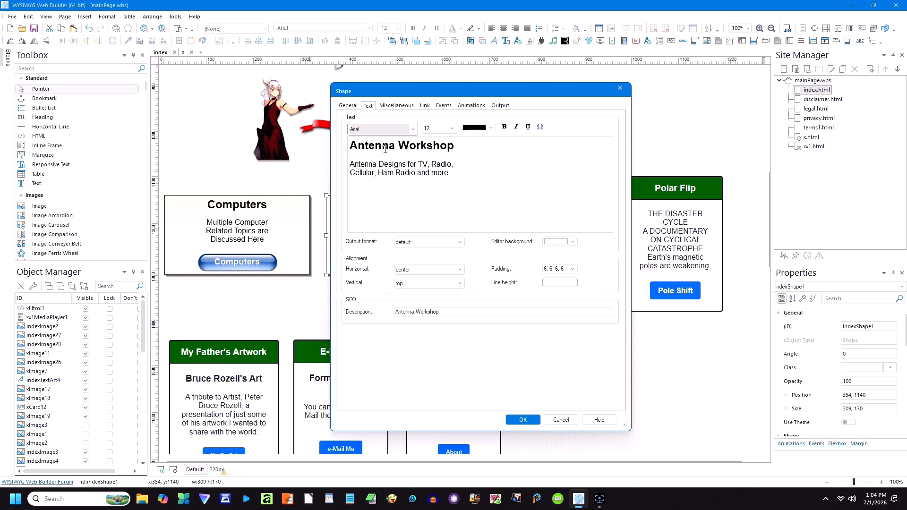
{"action": "left_click", "coordinate": [409, 269]}
{"action": "left_click", "coordinate": [409, 269]}
{"action": "left_click", "coordinate": [410, 283]}
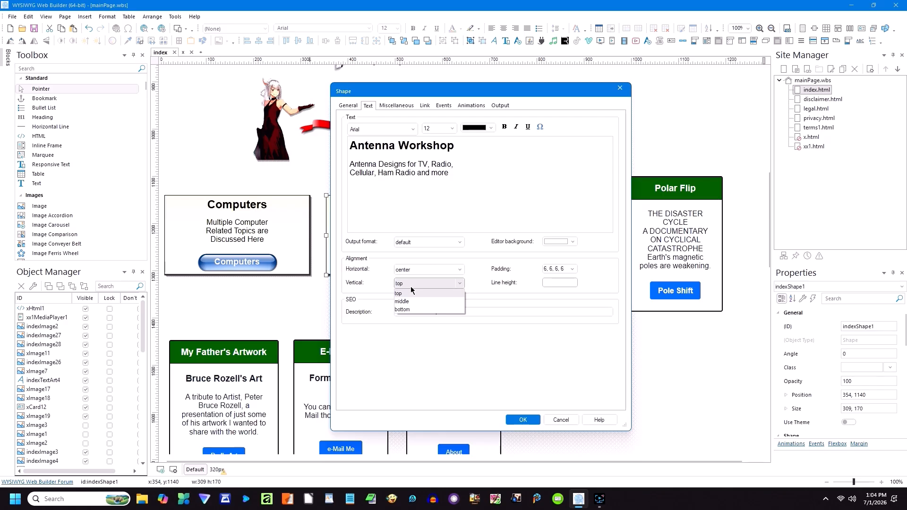
{"action": "left_click", "coordinate": [411, 287]}
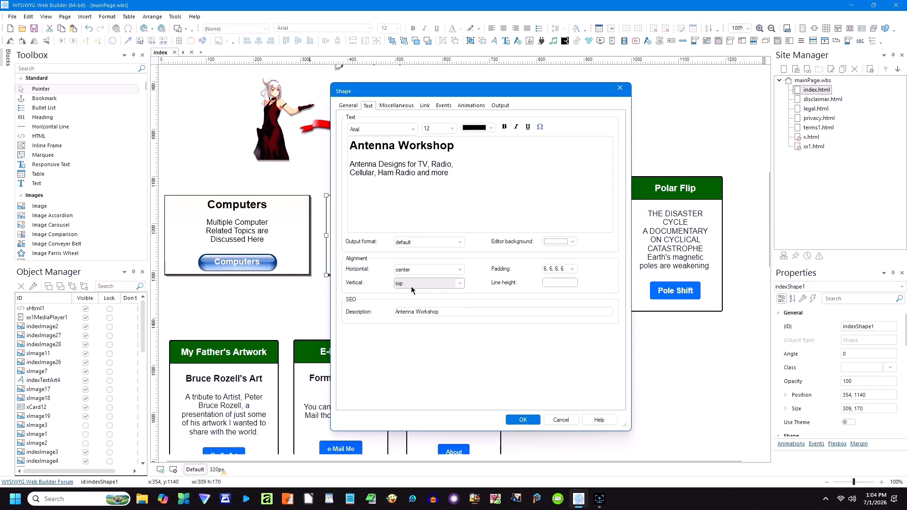
{"action": "left_click", "coordinate": [440, 314]}
{"action": "left_click_drag", "start_coordinate": [441, 313], "coordinate": [384, 311]}
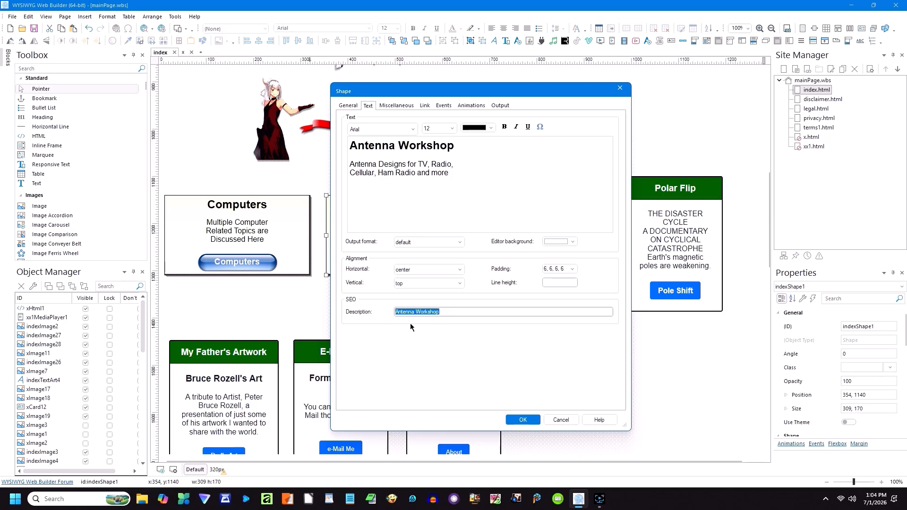
{"action": "left_click", "coordinate": [523, 421]}
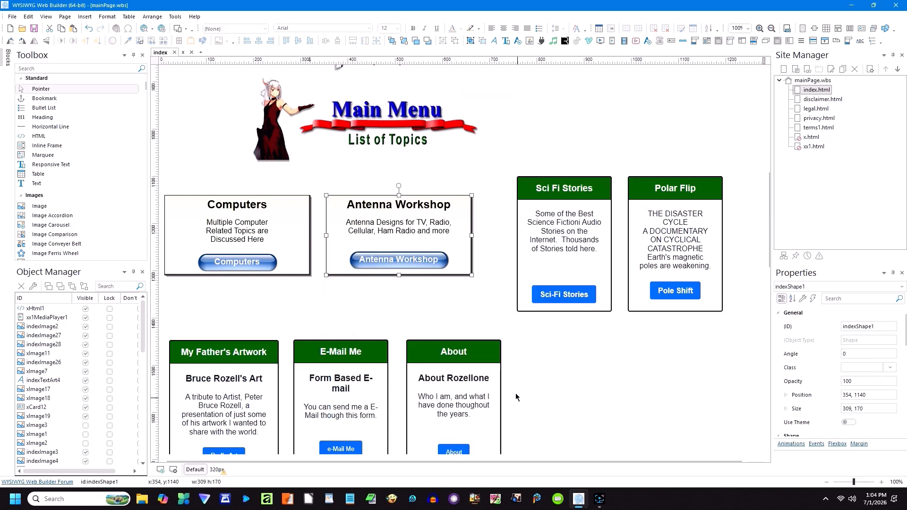
Step: Marquee-select the Antenna Workshop card and its button and group them
{"action": "left_click", "coordinate": [463, 299]}
{"action": "left_click_drag", "start_coordinate": [477, 286], "coordinate": [385, 195]}
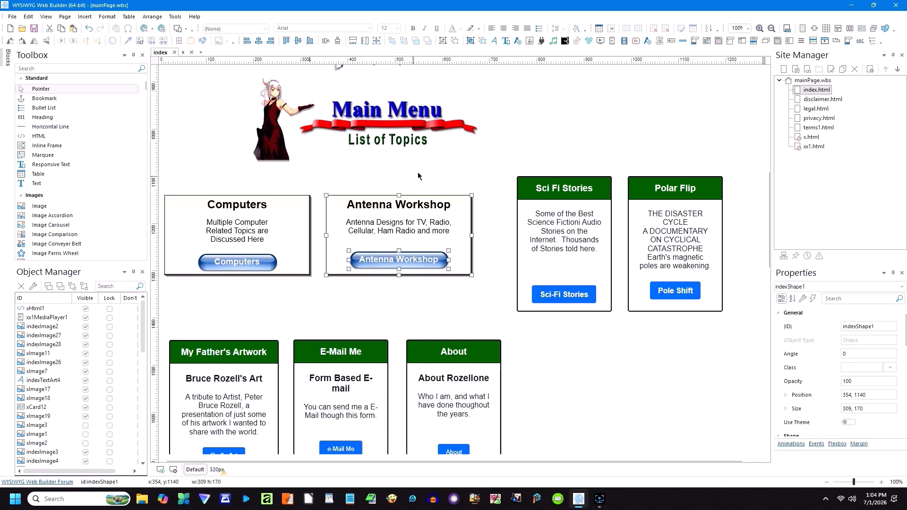
{"action": "left_click", "coordinate": [443, 42]}
{"action": "left_click", "coordinate": [466, 287]}
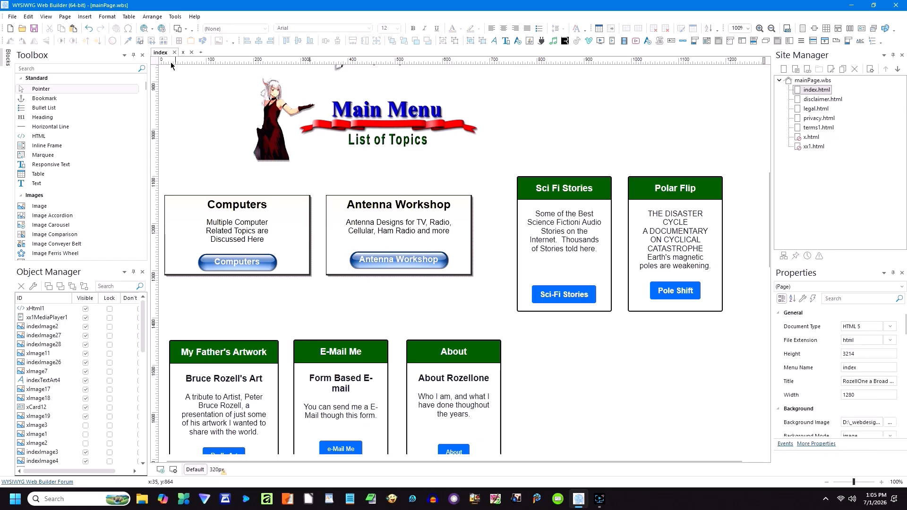
Step: Save the project on publishing and switch the publish location to a local folder
{"action": "left_click", "coordinate": [162, 30]}
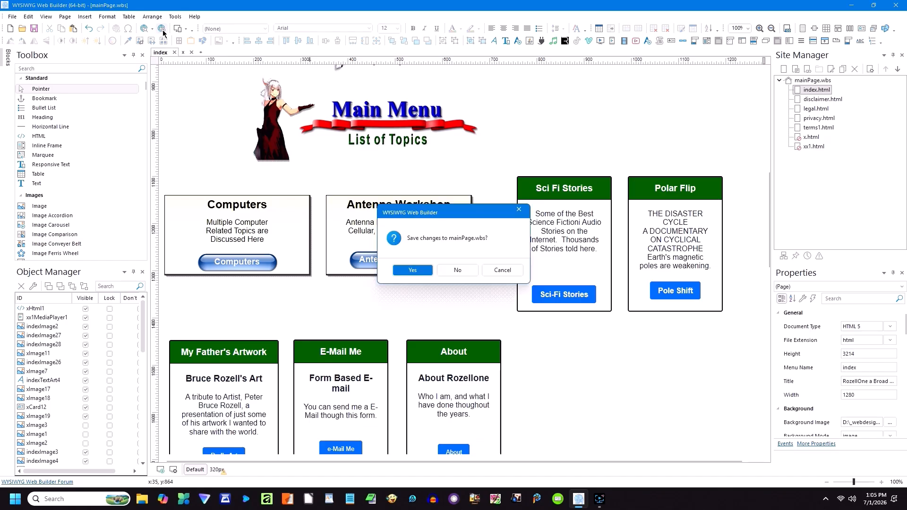
{"action": "left_click", "coordinate": [415, 270]}
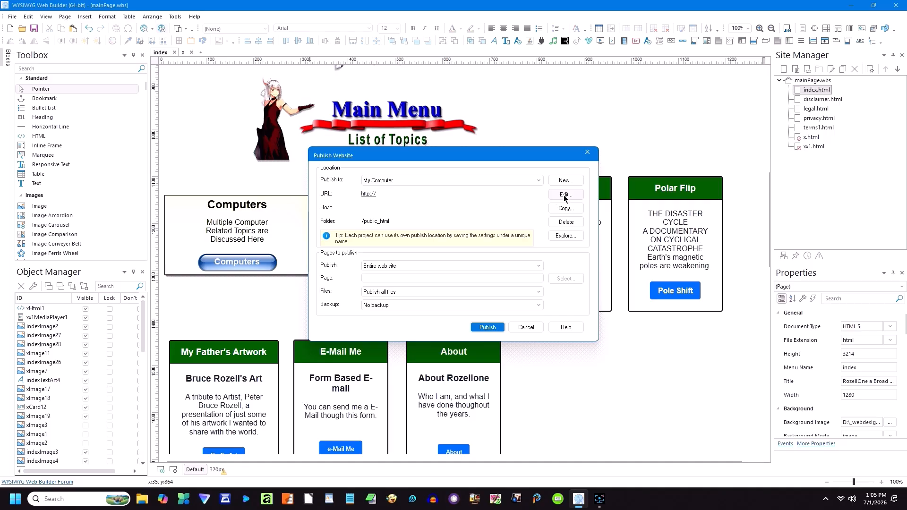
{"action": "left_click", "coordinate": [564, 195]}
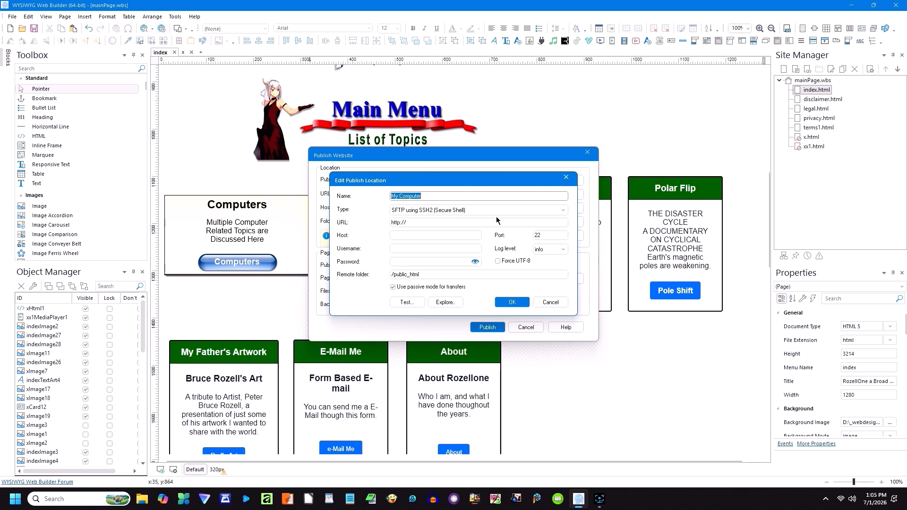
{"action": "left_click", "coordinate": [543, 211]}
{"action": "left_click", "coordinate": [415, 219]}
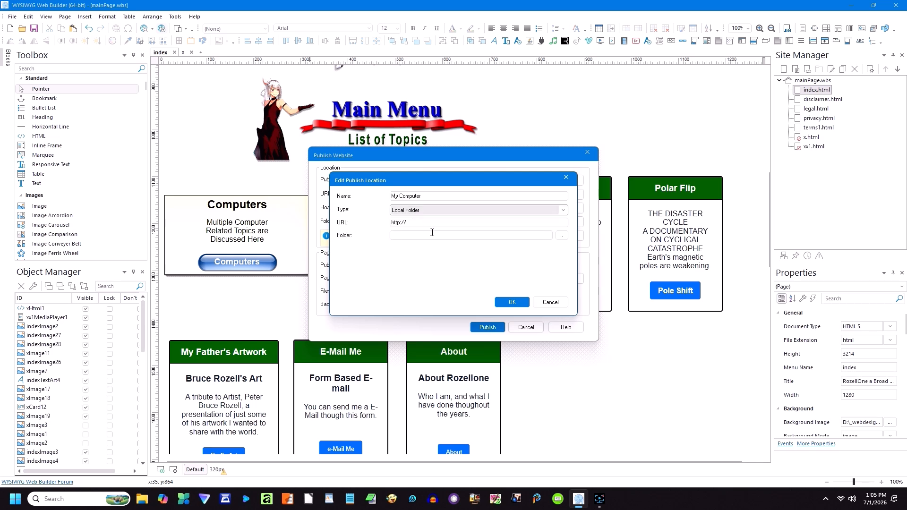
Step: Choose D:\website as the destination folder and publish the entire website
{"action": "left_click", "coordinate": [561, 236]}
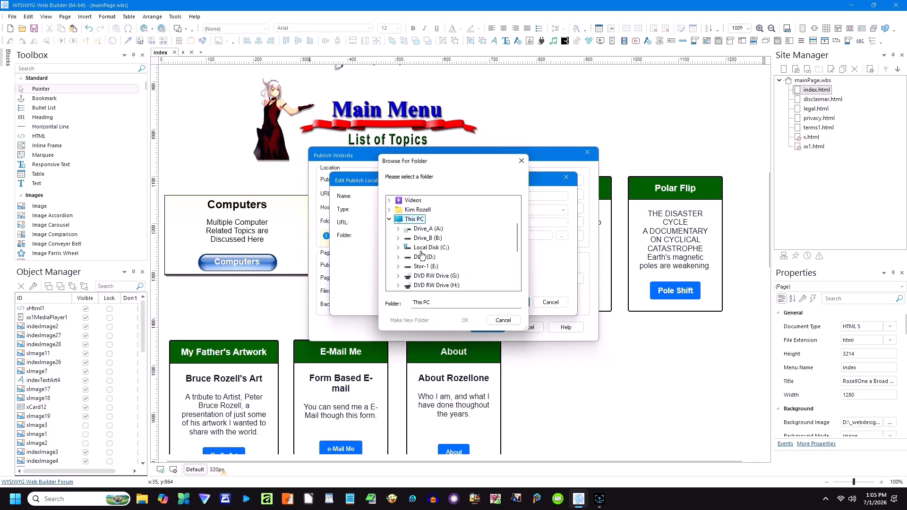
{"action": "left_click", "coordinate": [429, 258]}
{"action": "scroll", "coordinate": [432, 264], "scroll_direction": "down", "scroll_amount": 5}
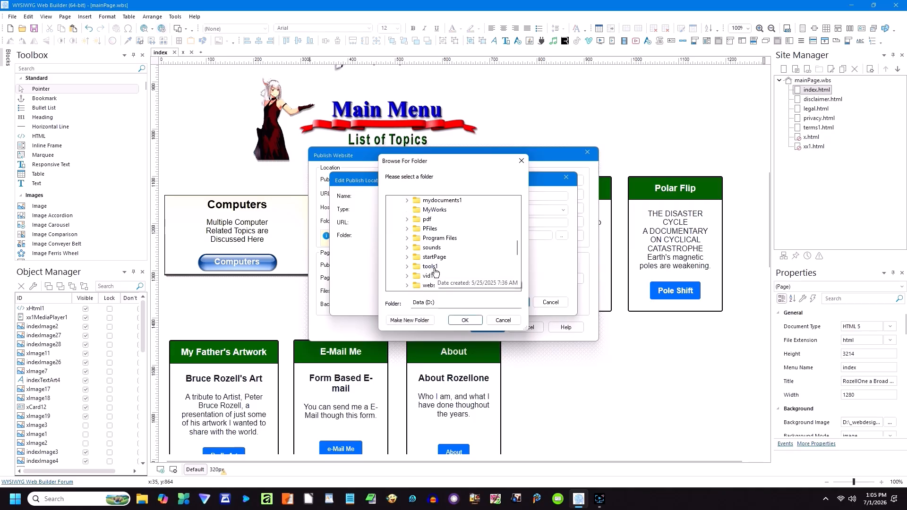
{"action": "scroll", "coordinate": [434, 264], "scroll_direction": "down", "scroll_amount": 2}
{"action": "left_click", "coordinate": [432, 247]}
{"action": "left_click", "coordinate": [464, 321]}
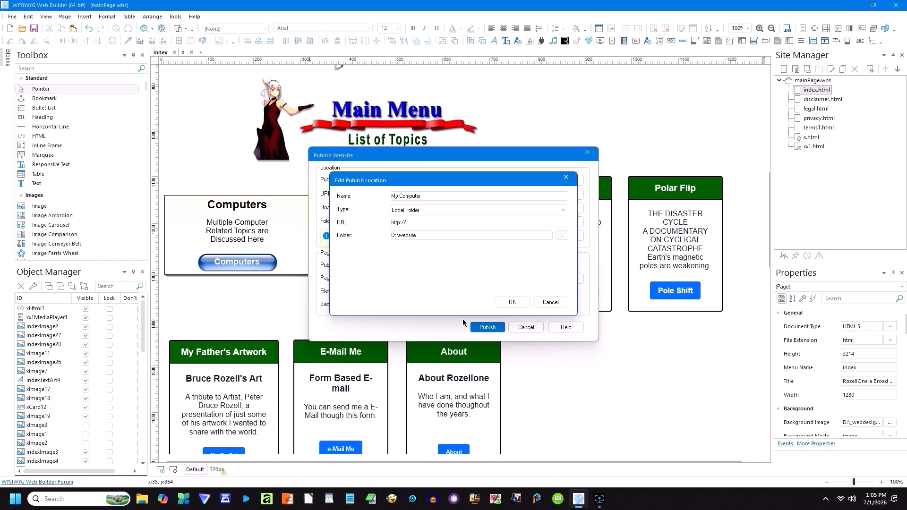
{"action": "left_click", "coordinate": [511, 303]}
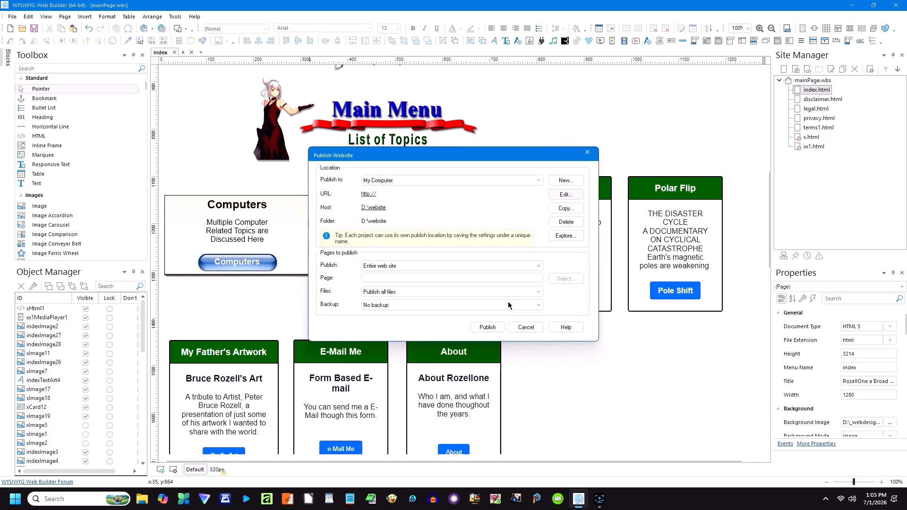
{"action": "left_click", "coordinate": [487, 327]}
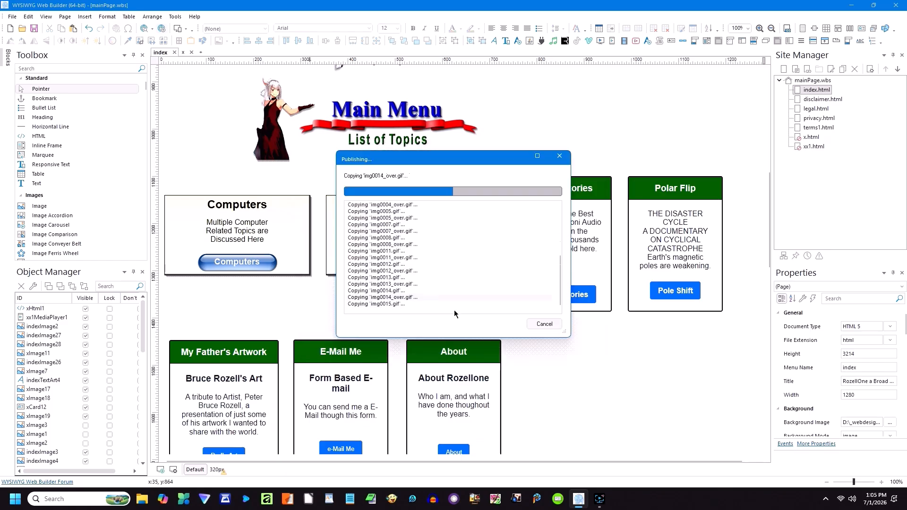
{"action": "left_click", "coordinate": [547, 325]}
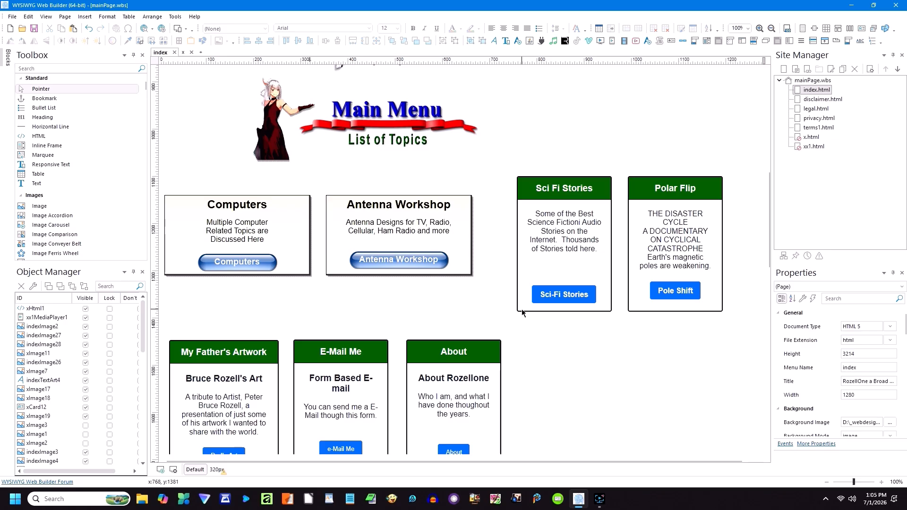
Step: Minimize the builder, launch Vivaldi and open the locally published RozellOne site
{"action": "left_click", "coordinate": [852, 8]}
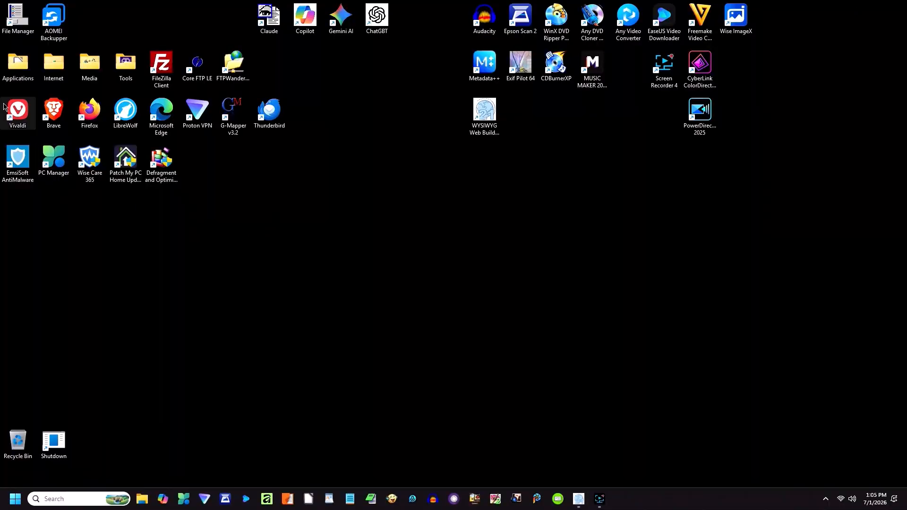
{"action": "double_click", "coordinate": [16, 112]}
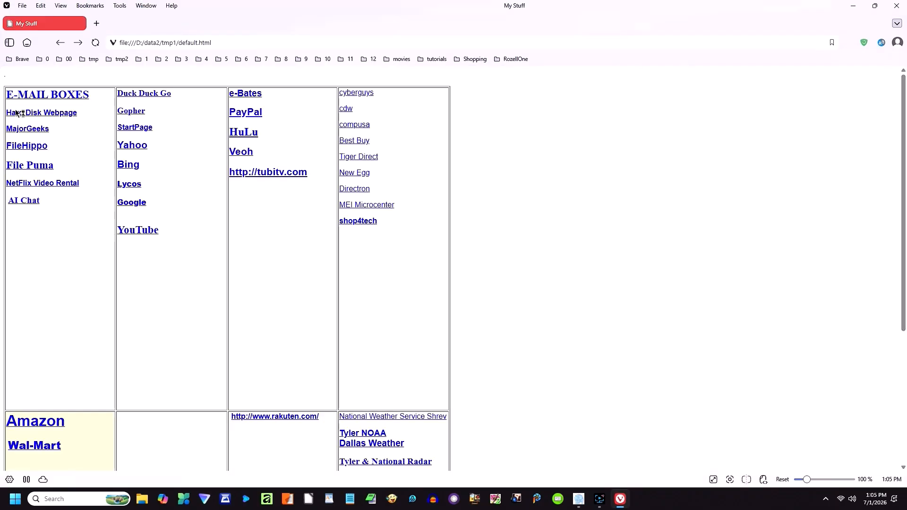
{"action": "left_click", "coordinate": [69, 116]}
{"action": "scroll", "coordinate": [439, 249], "scroll_direction": "down", "scroll_amount": 8}
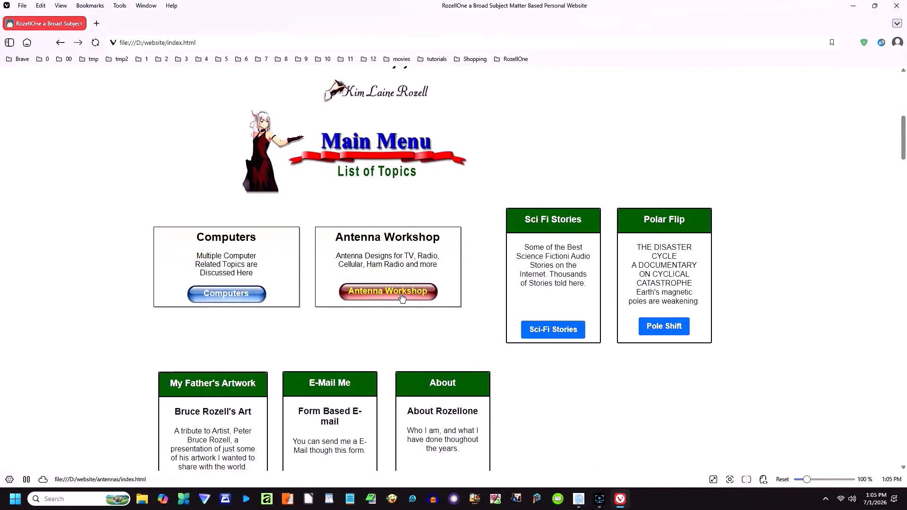
Step: Browse the Antenna Workshop section, the T Antenna article and the antenna list
{"action": "left_click", "coordinate": [400, 295]}
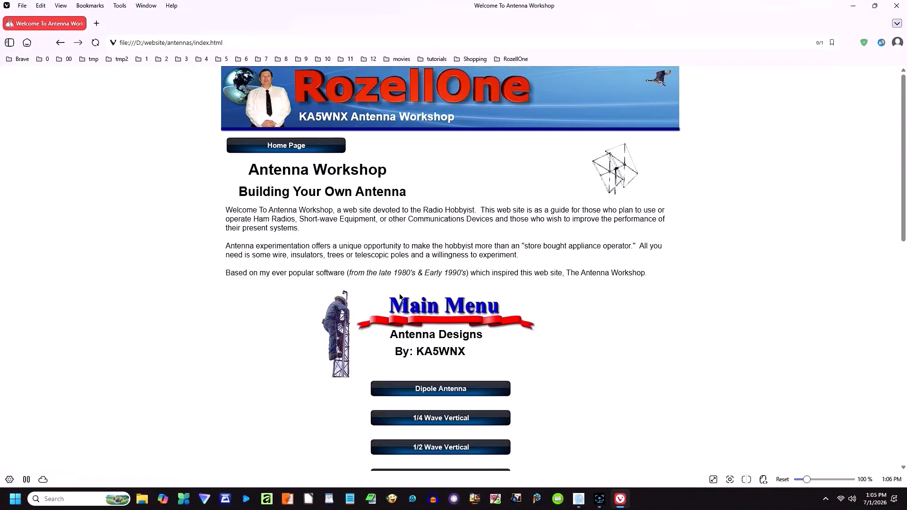
{"action": "scroll", "coordinate": [496, 269], "scroll_direction": "down", "scroll_amount": 2}
{"action": "scroll", "coordinate": [514, 296], "scroll_direction": "down", "scroll_amount": 8}
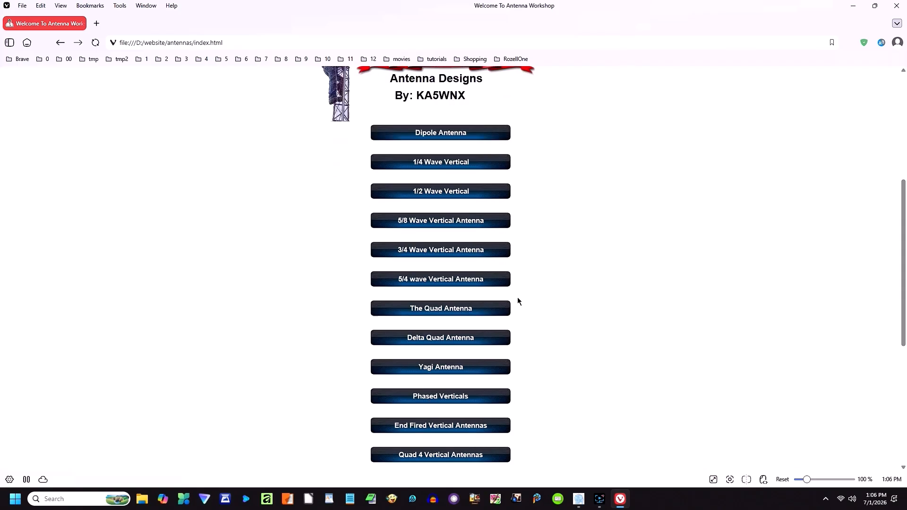
{"action": "scroll", "coordinate": [518, 296], "scroll_direction": "down", "scroll_amount": 1}
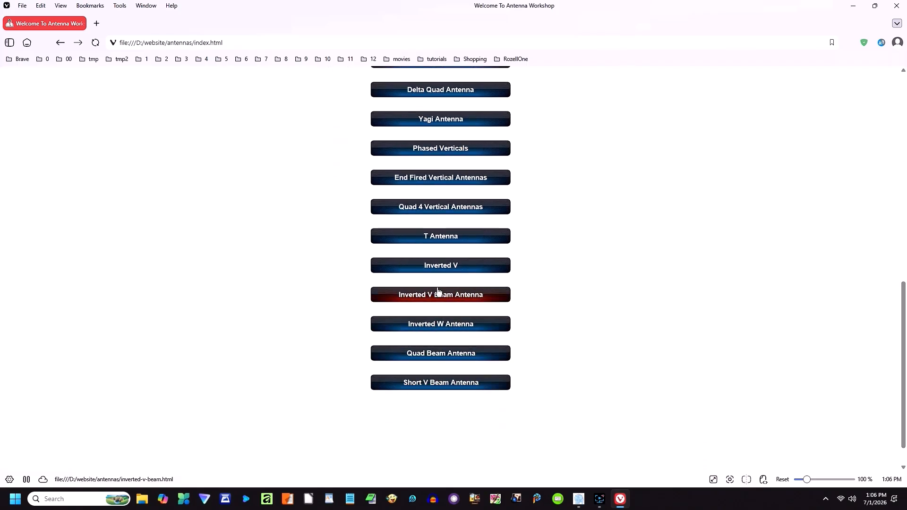
{"action": "left_click", "coordinate": [438, 244]}
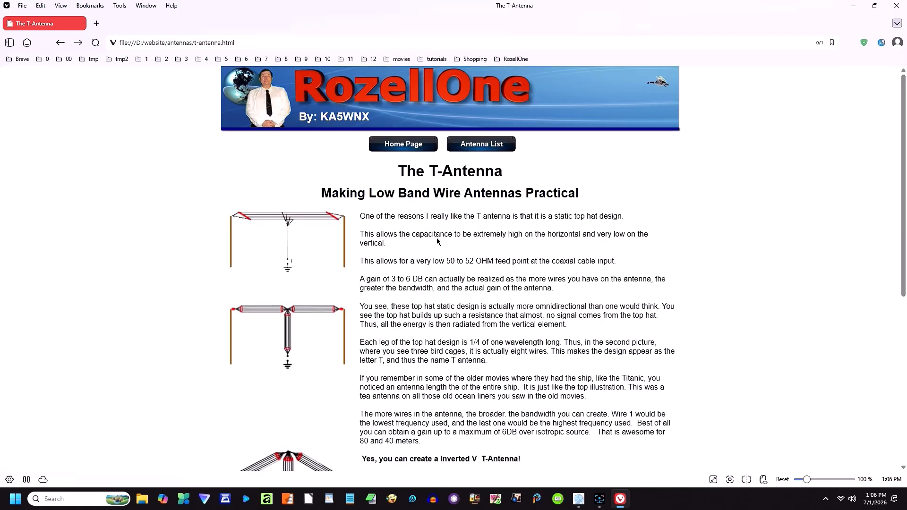
{"action": "scroll", "coordinate": [436, 244], "scroll_direction": "down", "scroll_amount": 6}
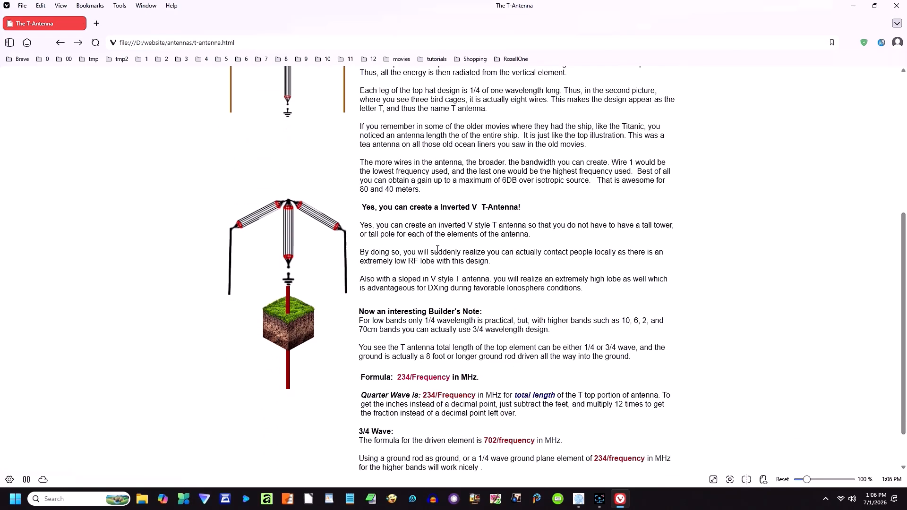
{"action": "scroll", "coordinate": [439, 254], "scroll_direction": "up", "scroll_amount": 6}
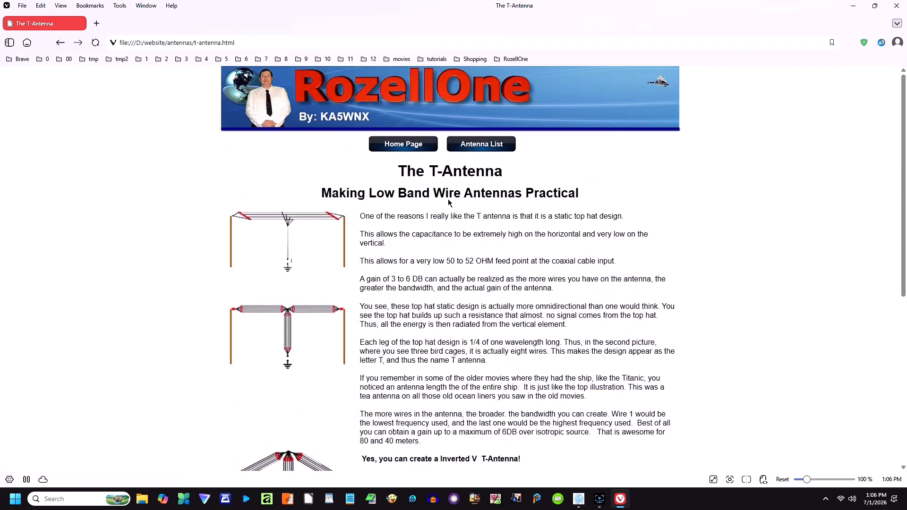
{"action": "left_click", "coordinate": [477, 144]}
{"action": "scroll", "coordinate": [482, 304], "scroll_direction": "down", "scroll_amount": 3}
{"action": "scroll", "coordinate": [482, 307], "scroll_direction": "down", "scroll_amount": 5}
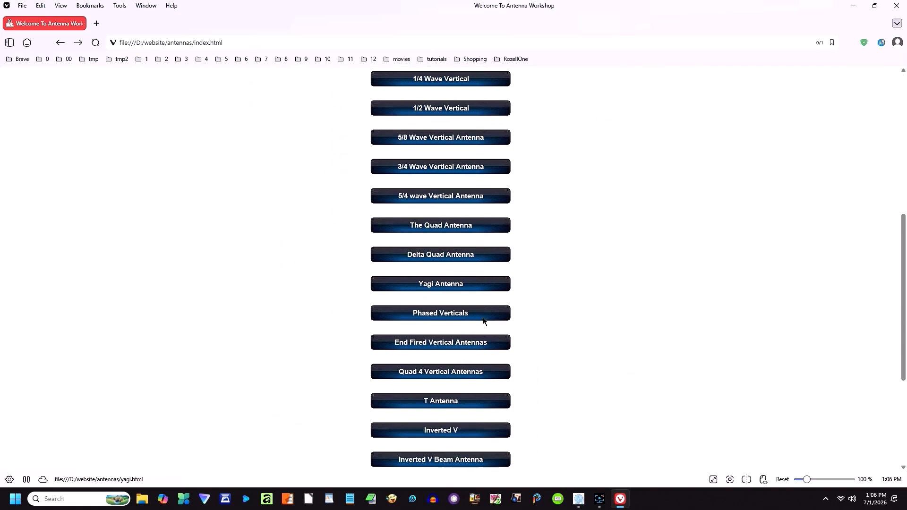
{"action": "scroll", "coordinate": [484, 317], "scroll_direction": "up", "scroll_amount": 1}
{"action": "scroll", "coordinate": [485, 317], "scroll_direction": "up", "scroll_amount": 8}
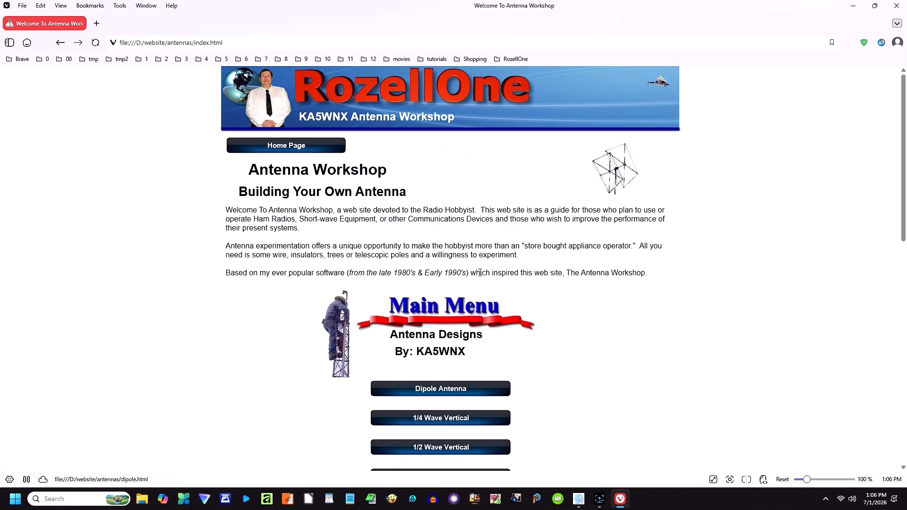
Step: Go back to the RozellOne home page and open the Computers topic section
{"action": "left_click", "coordinate": [285, 147]}
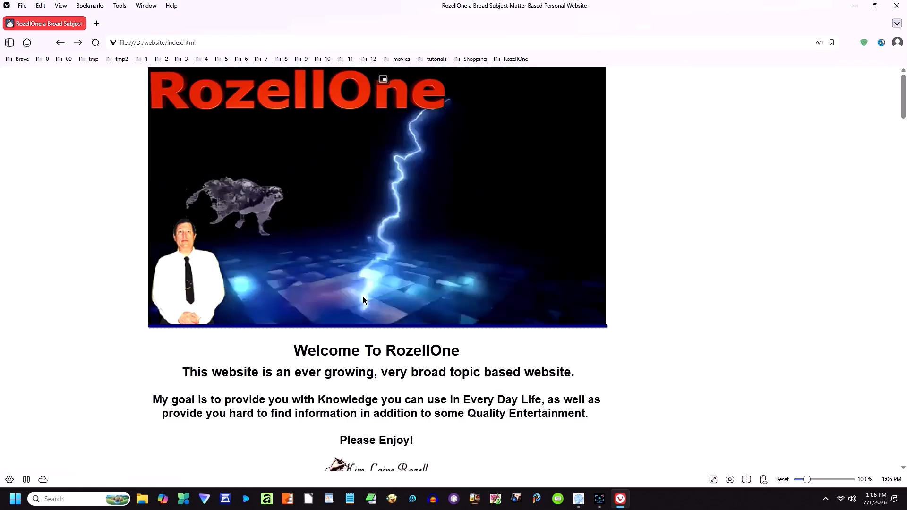
{"action": "scroll", "coordinate": [362, 297], "scroll_direction": "down", "scroll_amount": 5}
{"action": "scroll", "coordinate": [364, 305], "scroll_direction": "down", "scroll_amount": 3}
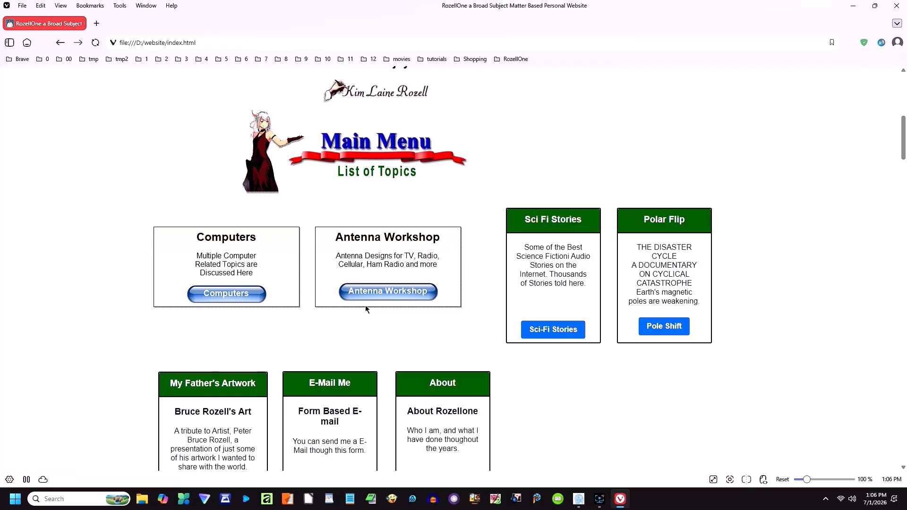
{"action": "left_click", "coordinate": [262, 303]}
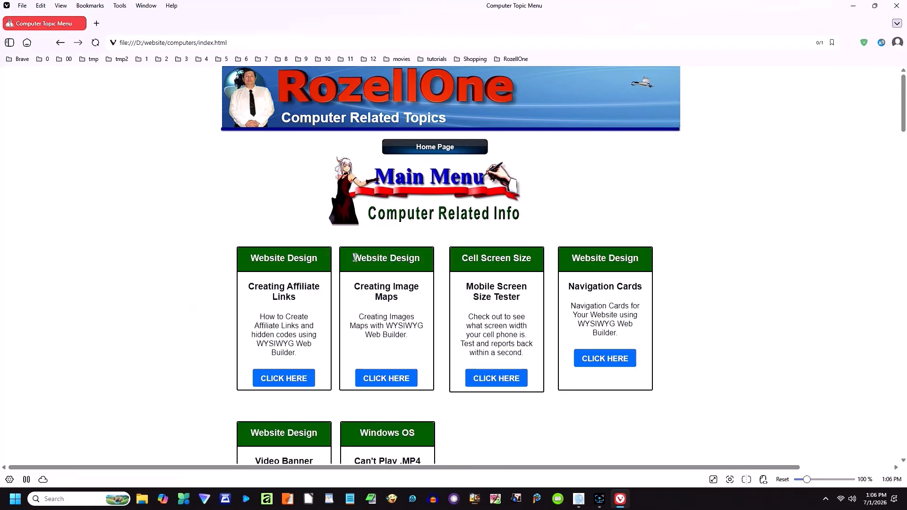
{"action": "scroll", "coordinate": [360, 270], "scroll_direction": "down", "scroll_amount": 4}
{"action": "scroll", "coordinate": [360, 270], "scroll_direction": "up", "scroll_amount": 3}
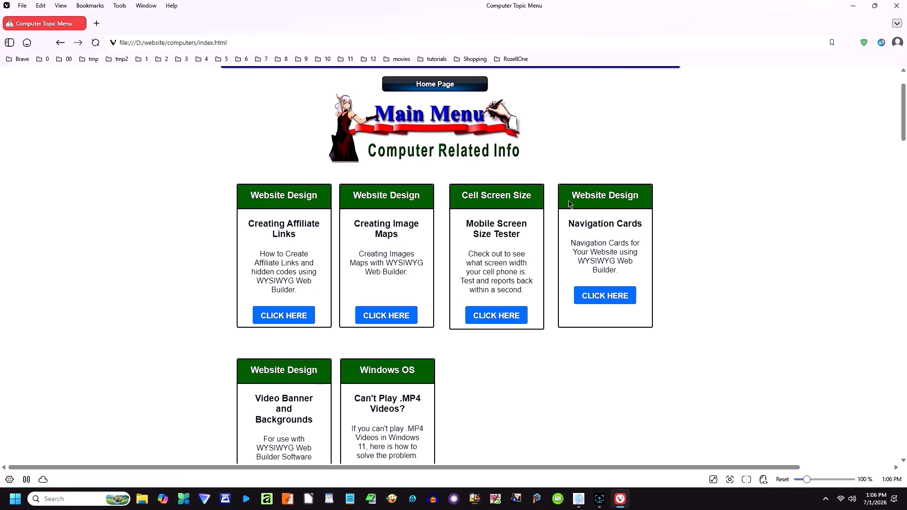
Step: Read the Creating Affiliate Links article, then open Video Banner and Backgrounds from the topic list
{"action": "left_click", "coordinate": [293, 320]}
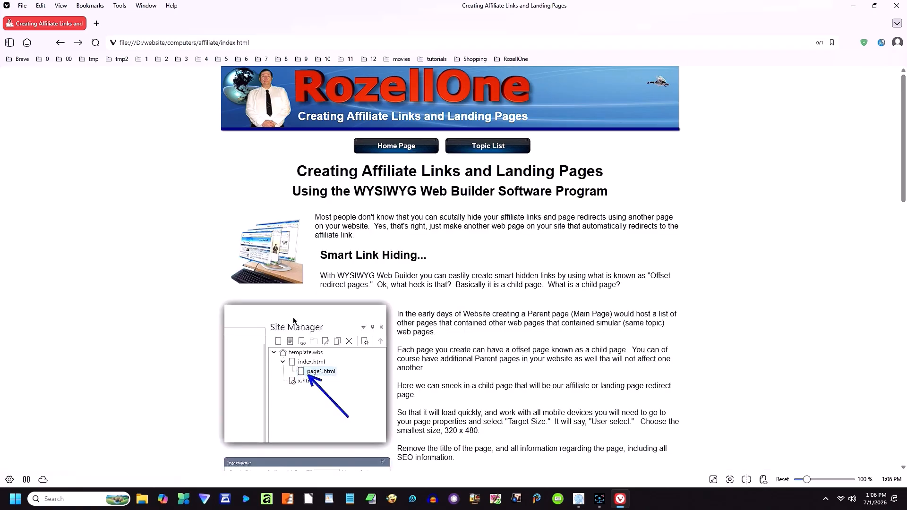
{"action": "scroll", "coordinate": [630, 206], "scroll_direction": "down", "scroll_amount": 8}
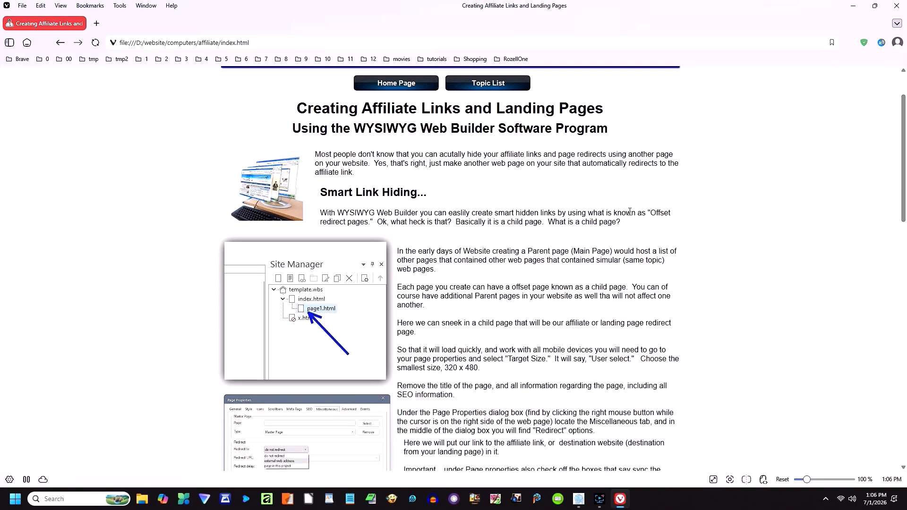
{"action": "scroll", "coordinate": [626, 233], "scroll_direction": "down", "scroll_amount": 9}
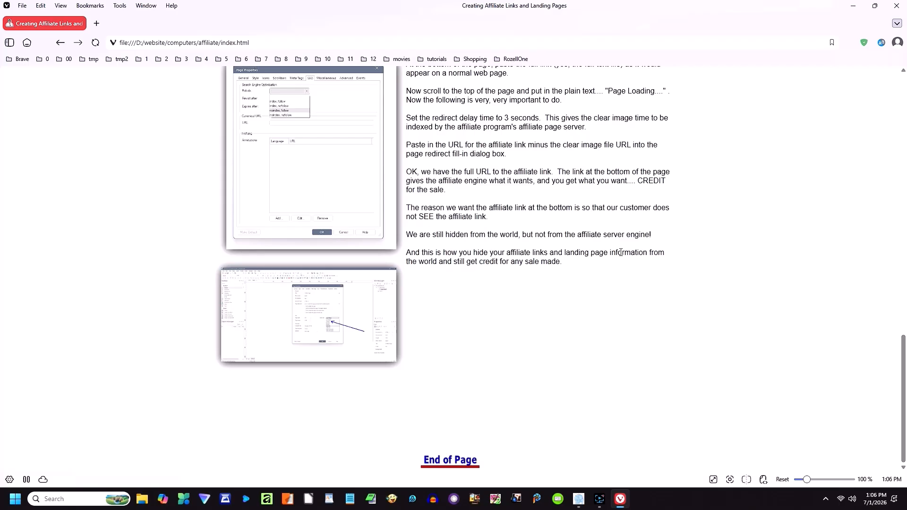
{"action": "scroll", "coordinate": [584, 260], "scroll_direction": "up", "scroll_amount": 7}
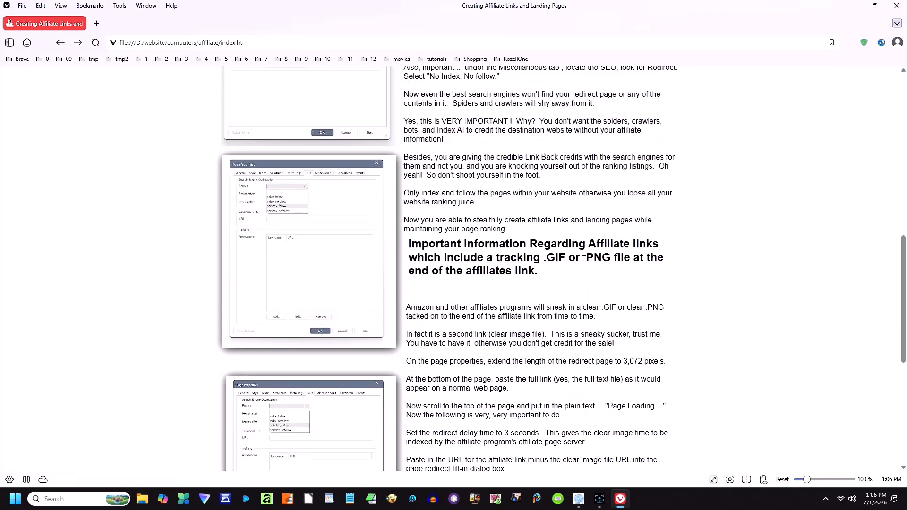
{"action": "scroll", "coordinate": [583, 259], "scroll_direction": "up", "scroll_amount": 5}
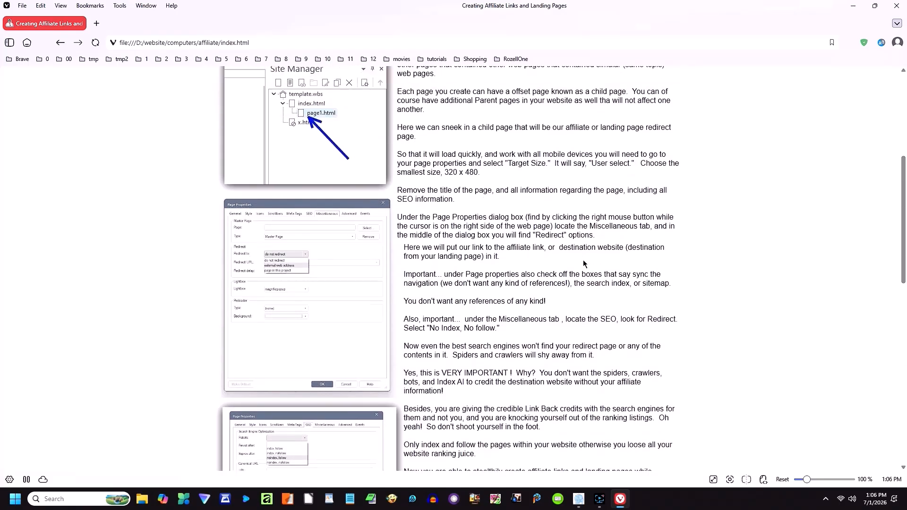
{"action": "scroll", "coordinate": [583, 264], "scroll_direction": "up", "scroll_amount": 5}
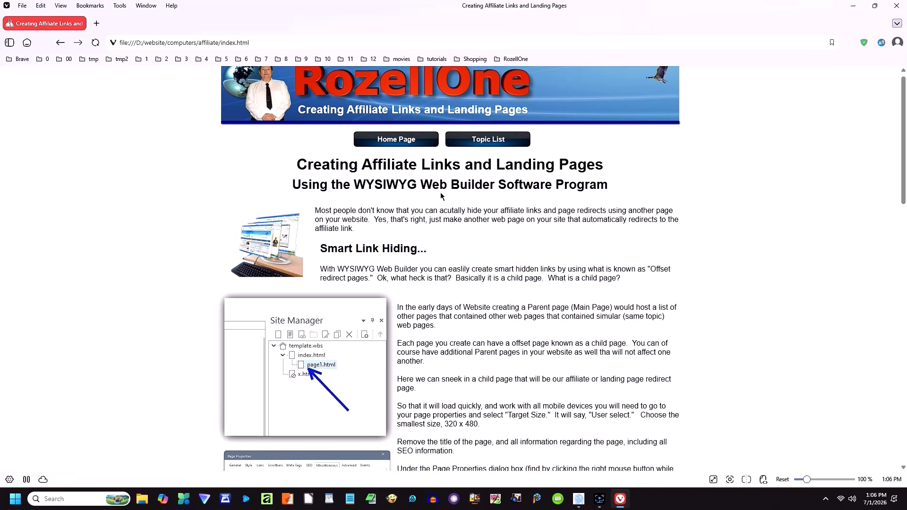
{"action": "left_click", "coordinate": [488, 139]}
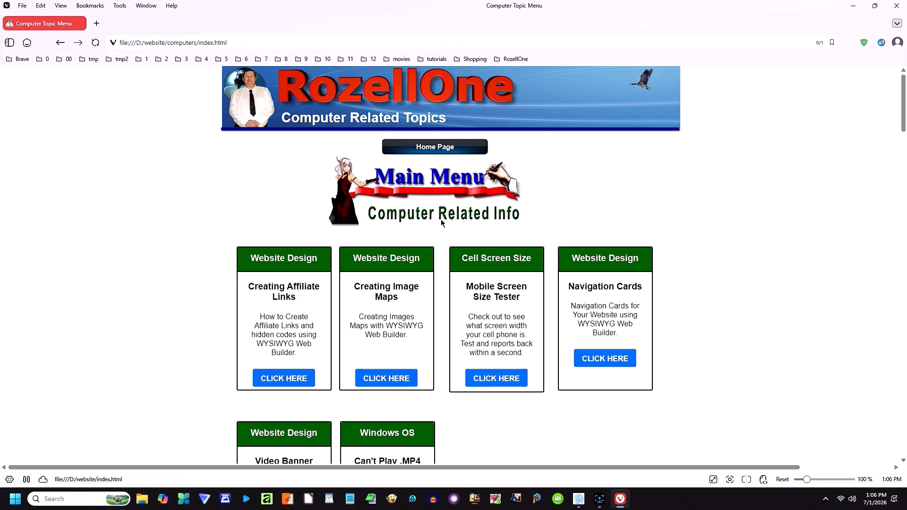
{"action": "scroll", "coordinate": [441, 229], "scroll_direction": "down", "scroll_amount": 4}
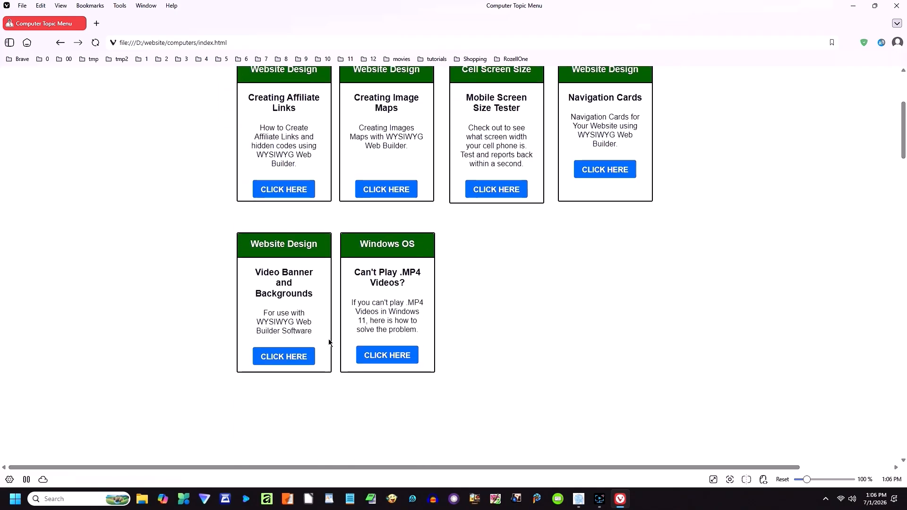
{"action": "left_click", "coordinate": [284, 356]}
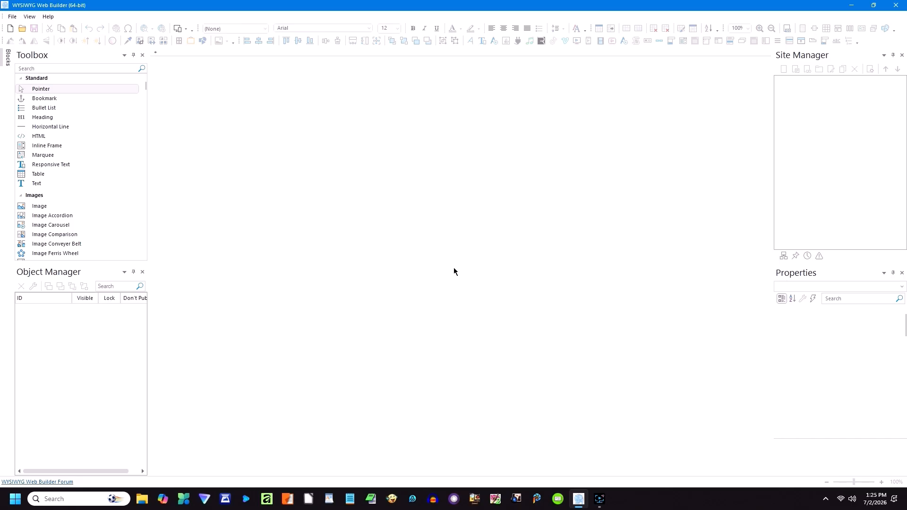
Step: Start a new page and fill a drawn image box with background21.jpg
{"action": "left_click", "coordinate": [10, 28]}
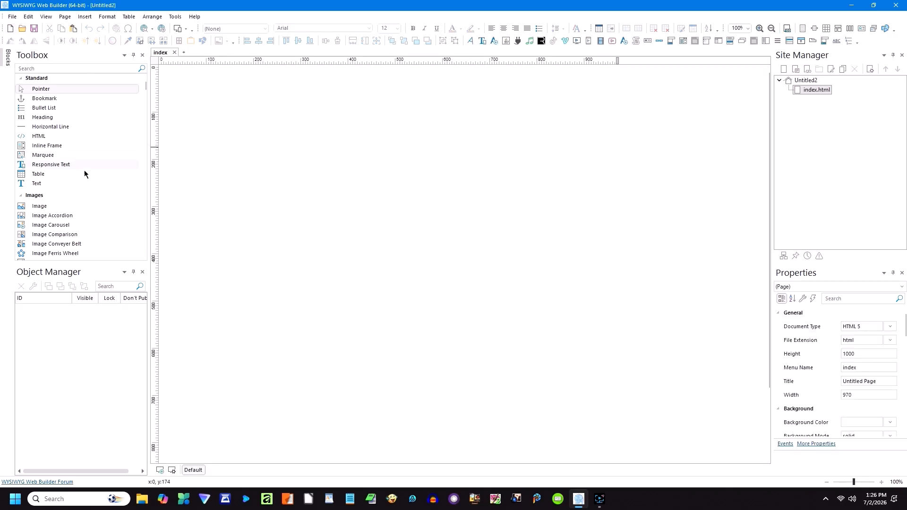
{"action": "left_click", "coordinate": [43, 207]}
{"action": "mouse_move", "coordinate": [181, 90]}
{"action": "left_mouse_down"}
{"action": "mouse_move", "coordinate": [208, 107]}
{"action": "mouse_move", "coordinate": [264, 179]}
{"action": "left_mouse_up"}
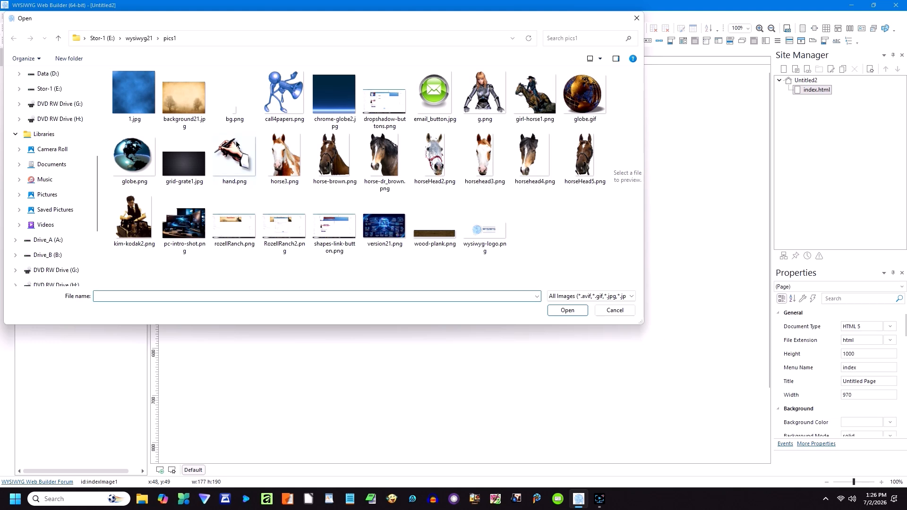
{"action": "double_click", "coordinate": [190, 106]}
Step: Place the banner at 0,0 sized 970×226, then draw a second image box below it
{"action": "left_click_drag", "start_coordinate": [202, 127], "coordinate": [199, 109]}
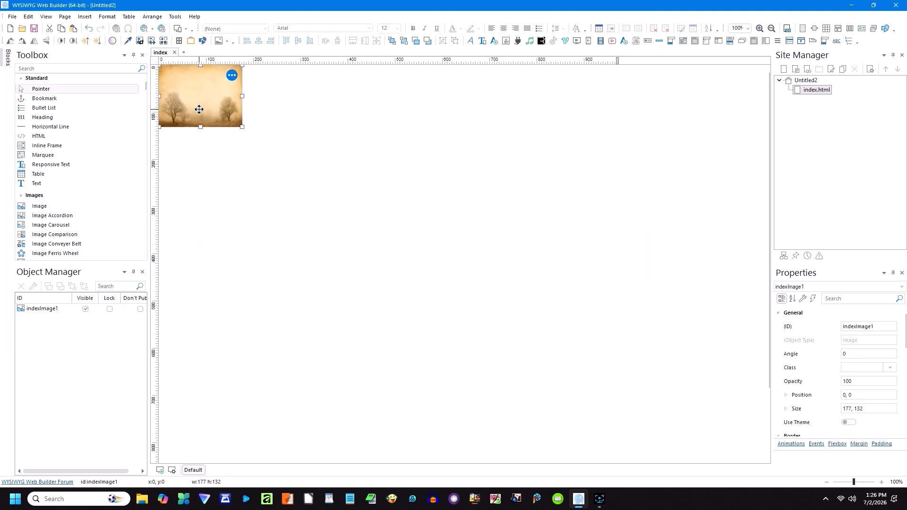
{"action": "left_click_drag", "start_coordinate": [243, 96], "coordinate": [617, 132]}
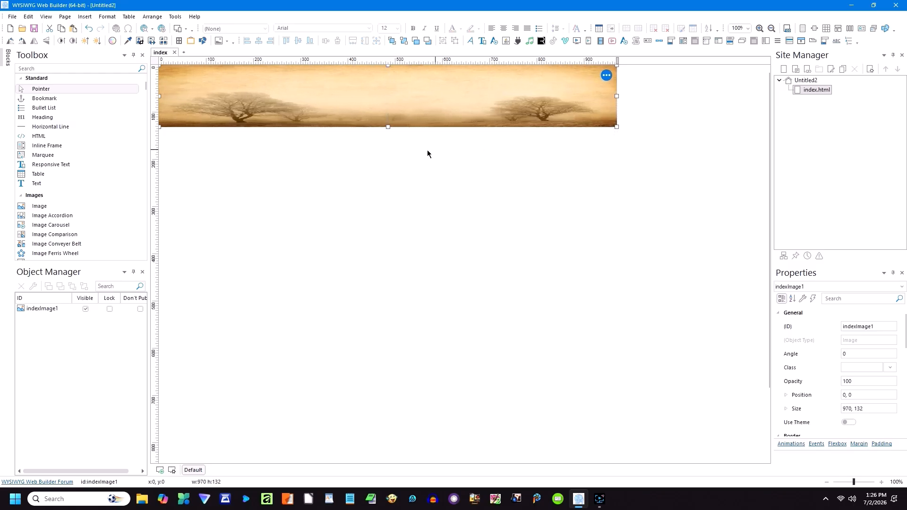
{"action": "left_click_drag", "start_coordinate": [388, 127], "coordinate": [388, 171]}
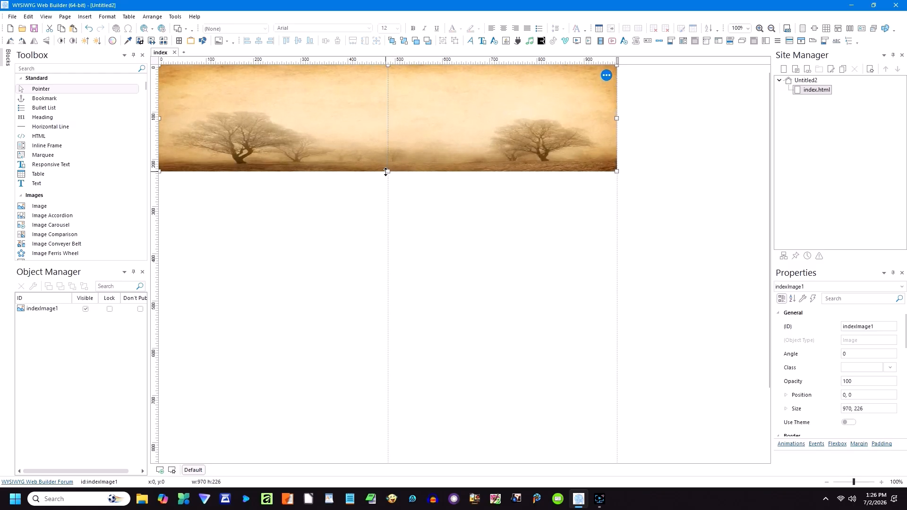
{"action": "left_click", "coordinate": [377, 195]}
{"action": "left_click", "coordinate": [62, 206]}
{"action": "left_click_drag", "start_coordinate": [259, 207], "coordinate": [336, 270]}
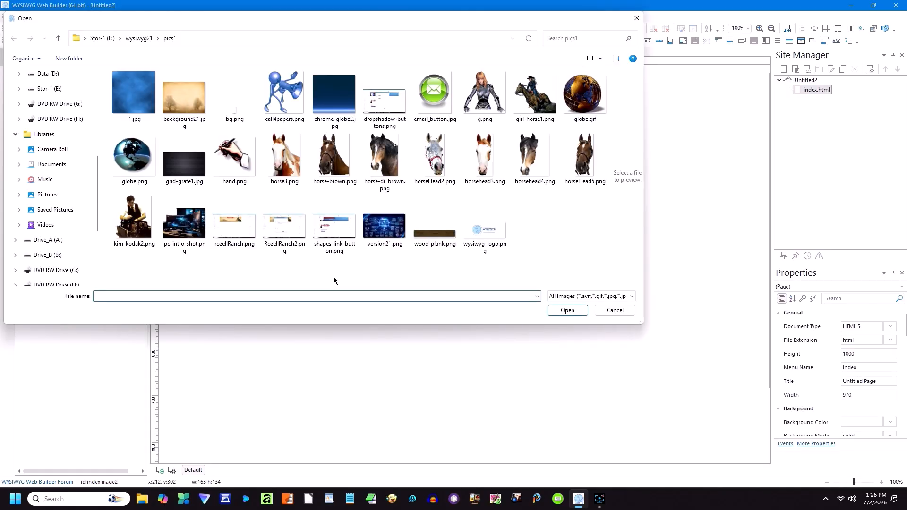
Step: Insert horse-brown.png and move it onto the banner right of centre
{"action": "double_click", "coordinate": [326, 164]}
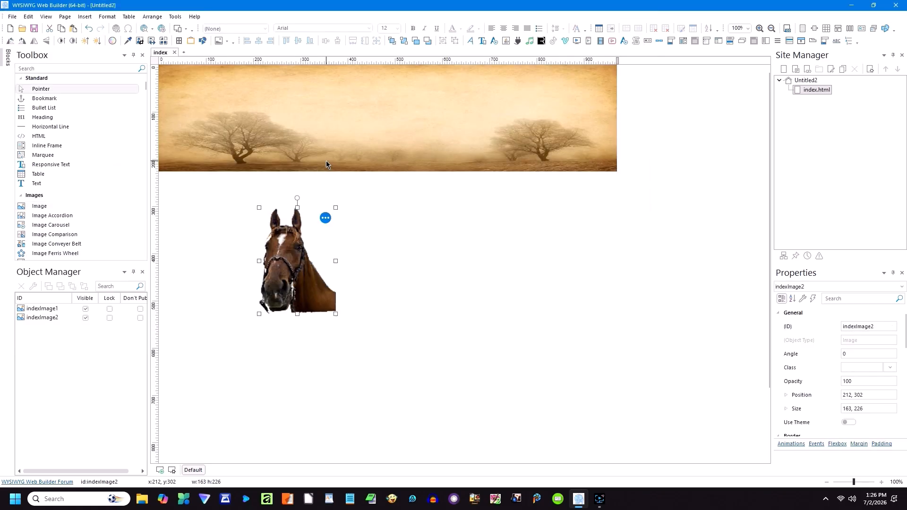
{"action": "left_click_drag", "start_coordinate": [288, 282], "coordinate": [427, 156]}
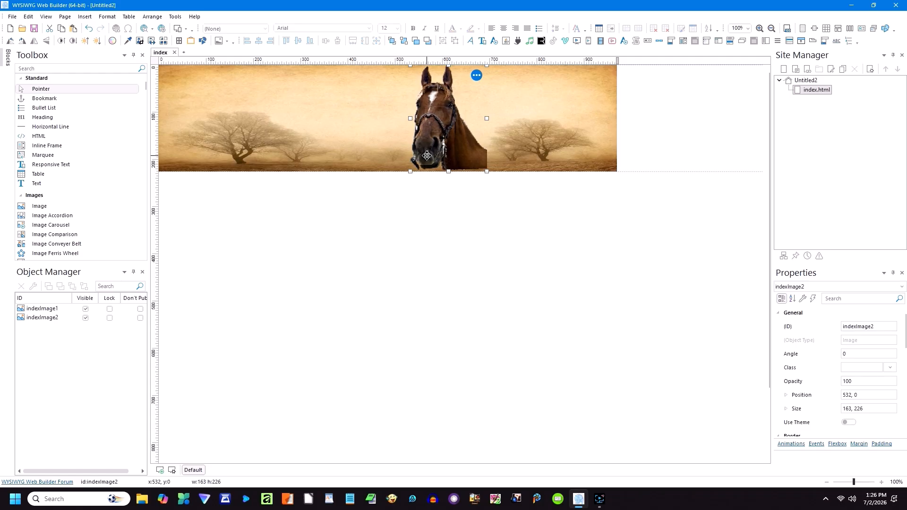
{"action": "left_click", "coordinate": [420, 208]}
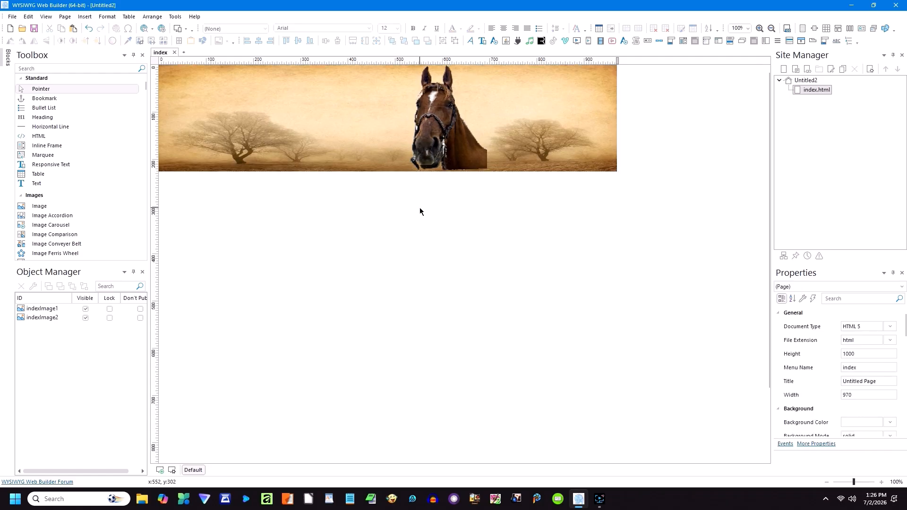
Step: Add wood-plank.png across the lower banner and widen it leftward to 518×76
{"action": "left_click", "coordinate": [40, 206]}
{"action": "left_click_drag", "start_coordinate": [223, 219], "coordinate": [417, 274]}
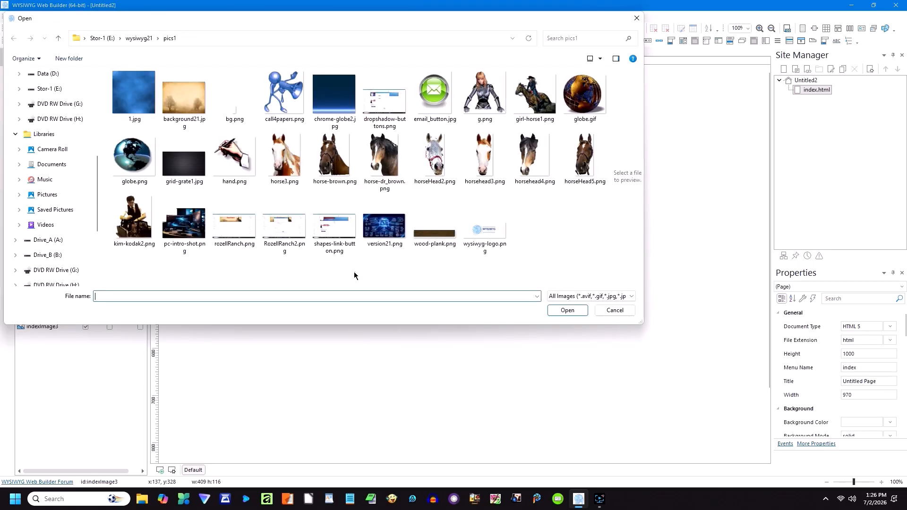
{"action": "double_click", "coordinate": [429, 235]}
{"action": "left_click_drag", "start_coordinate": [365, 246], "coordinate": [482, 172]}
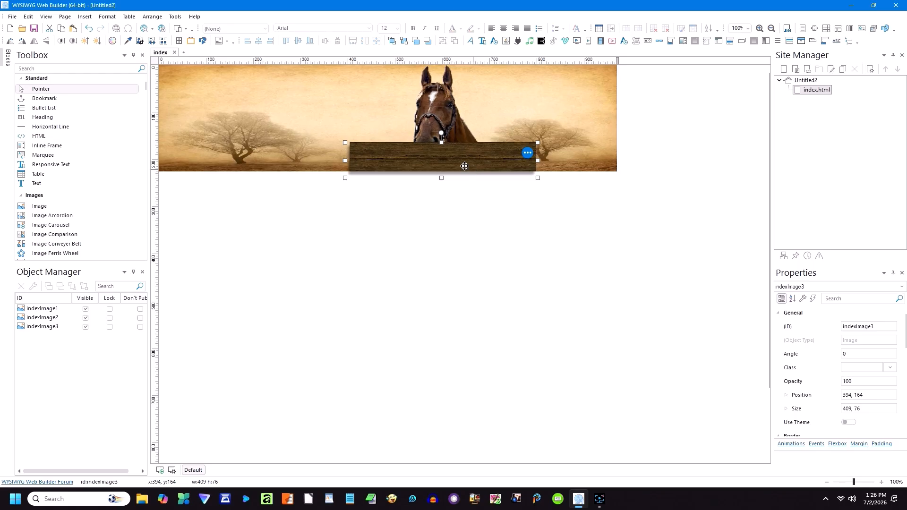
{"action": "left_click_drag", "start_coordinate": [344, 160], "coordinate": [293, 160]}
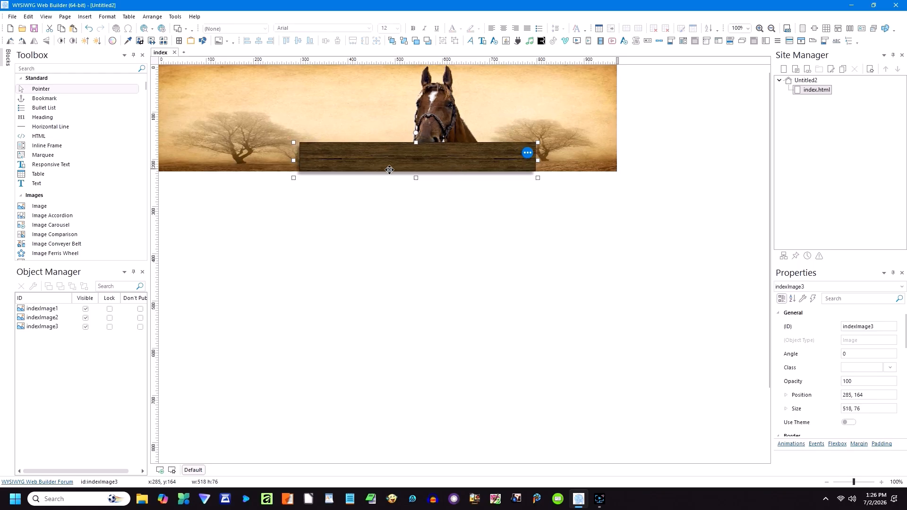
{"action": "left_click", "coordinate": [415, 192]}
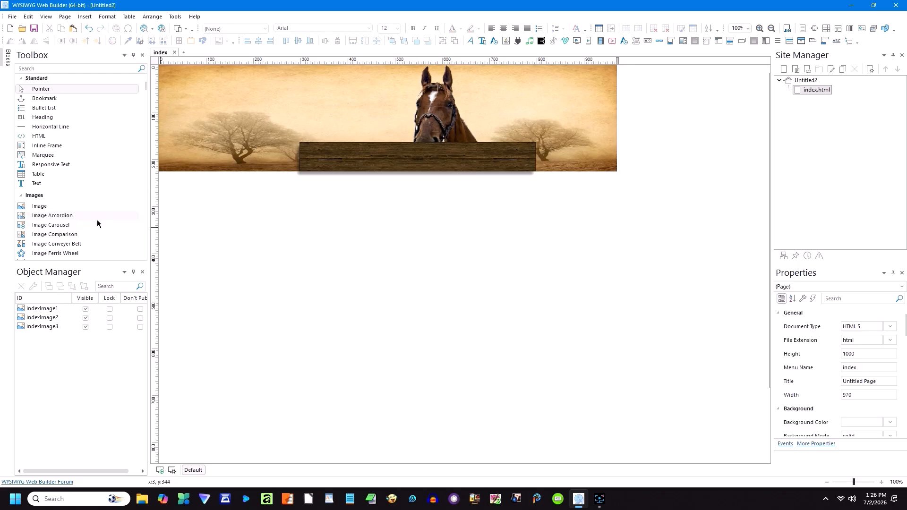
{"action": "left_click", "coordinate": [43, 209]}
Step: Insert horseHead5.png above the plank, sized 99×223 at position 532,0
{"action": "left_click_drag", "start_coordinate": [213, 211], "coordinate": [257, 251]}
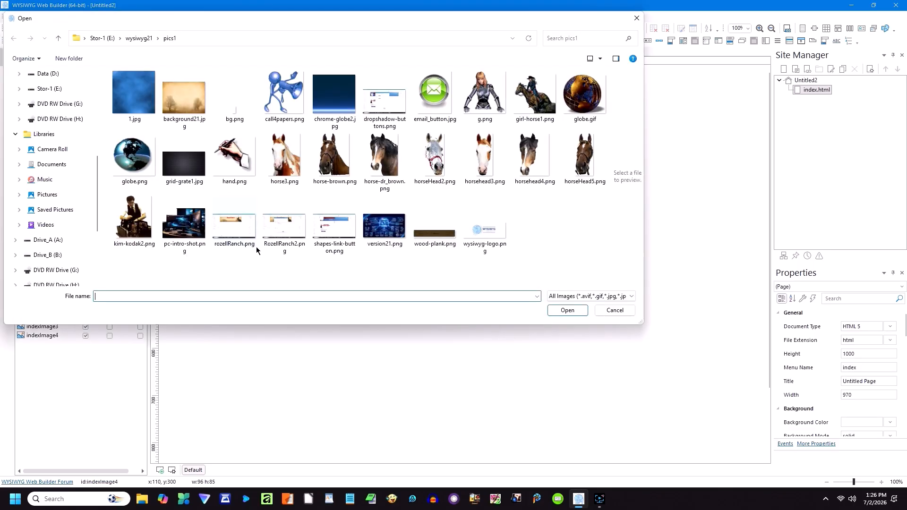
{"action": "double_click", "coordinate": [583, 176]}
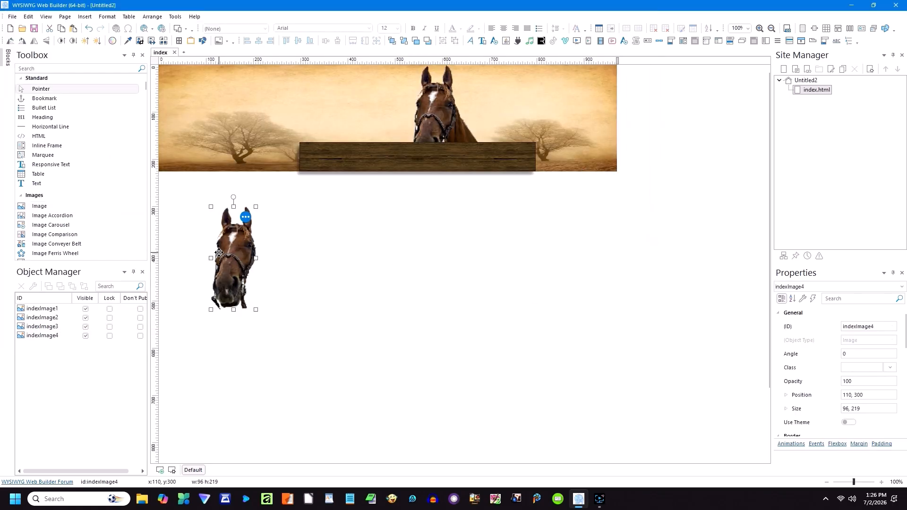
{"action": "left_click", "coordinate": [268, 268]}
{"action": "left_click", "coordinate": [231, 264]}
{"action": "left_click_drag", "start_coordinate": [231, 264], "coordinate": [417, 142]}
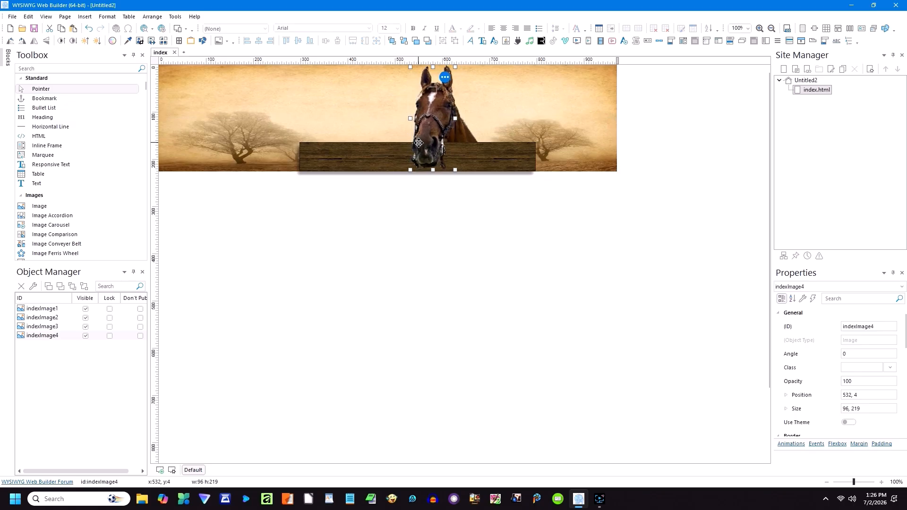
{"action": "left_click_drag", "start_coordinate": [455, 118], "coordinate": [457, 118]}
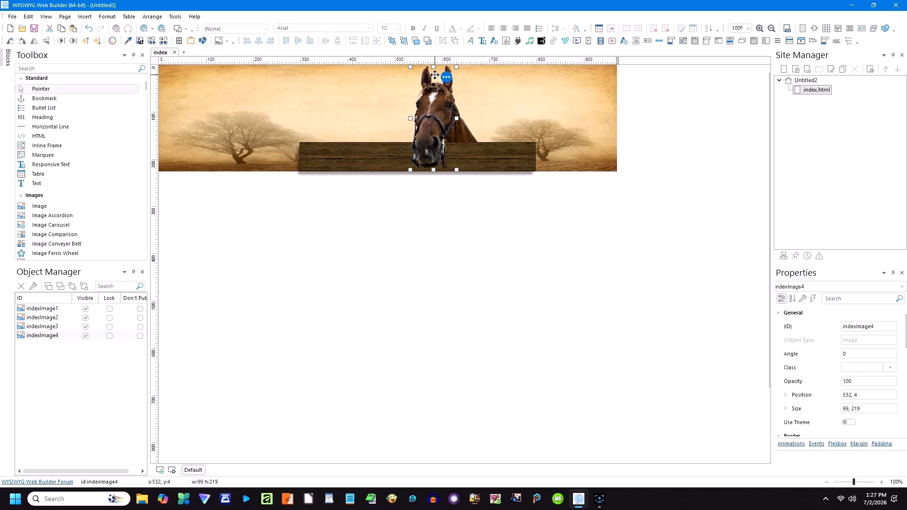
{"action": "left_click_drag", "start_coordinate": [433, 67], "coordinate": [434, 65]}
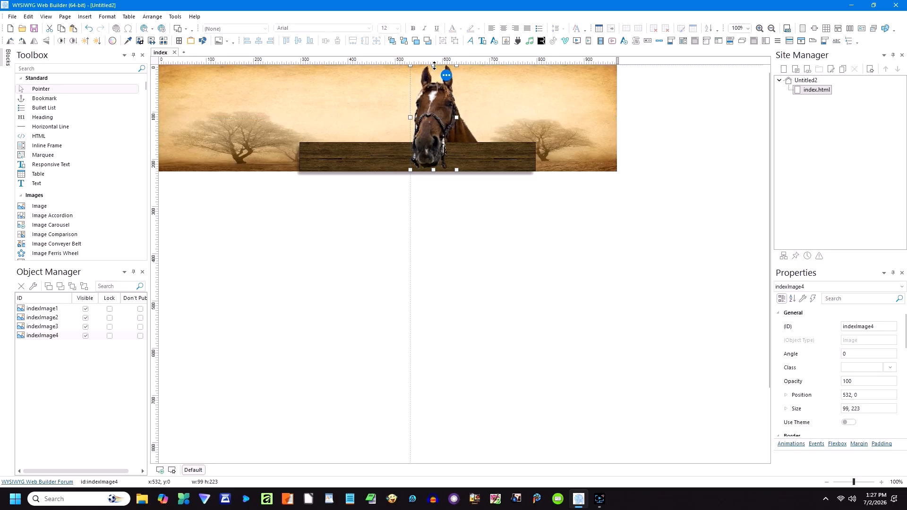
{"action": "left_click", "coordinate": [399, 223]}
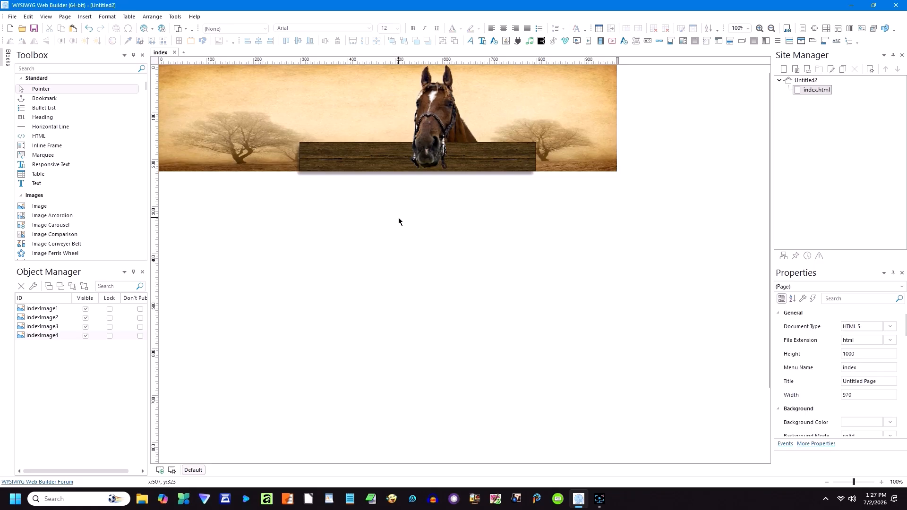
Step: Add a 320 px breakpoint and enlarge the banner image to 320×125
{"action": "left_click", "coordinate": [161, 470]}
{"action": "left_click", "coordinate": [463, 276]}
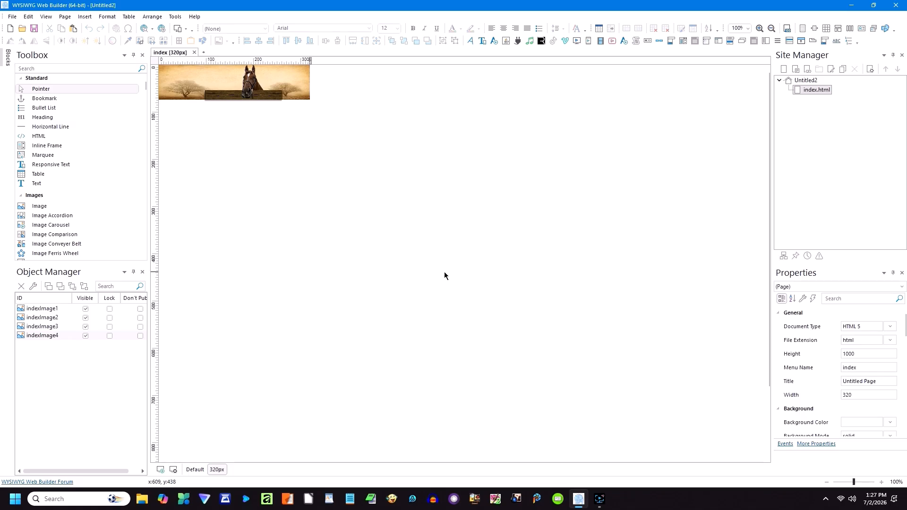
{"action": "left_click", "coordinate": [186, 95]}
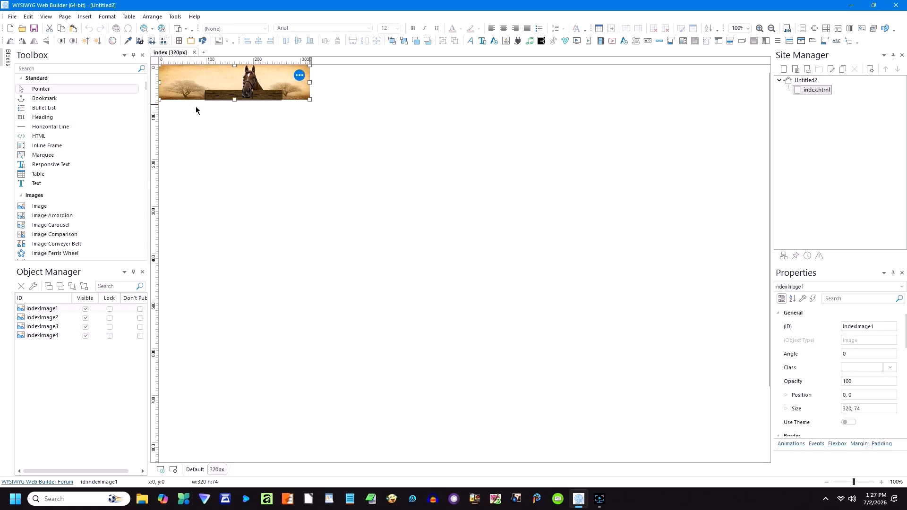
{"action": "left_click_drag", "start_coordinate": [235, 99], "coordinate": [255, 114]}
{"action": "left_click", "coordinate": [349, 123]}
Step: Move the horse head to 186,51 and nudge the plank right to 106,100
{"action": "left_click", "coordinate": [355, 199]}
{"action": "left_click", "coordinate": [258, 154]}
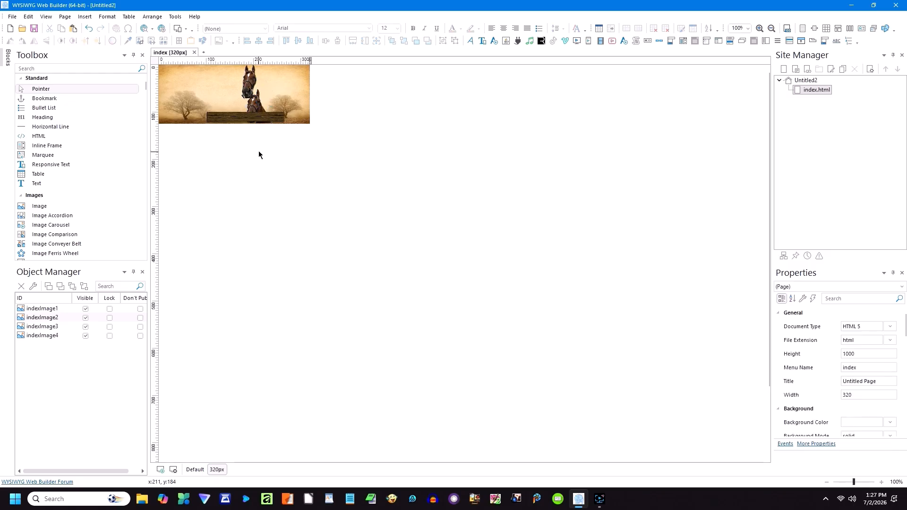
{"action": "left_click", "coordinate": [256, 122]}
{"action": "left_click_drag", "start_coordinate": [268, 122], "coordinate": [249, 128]}
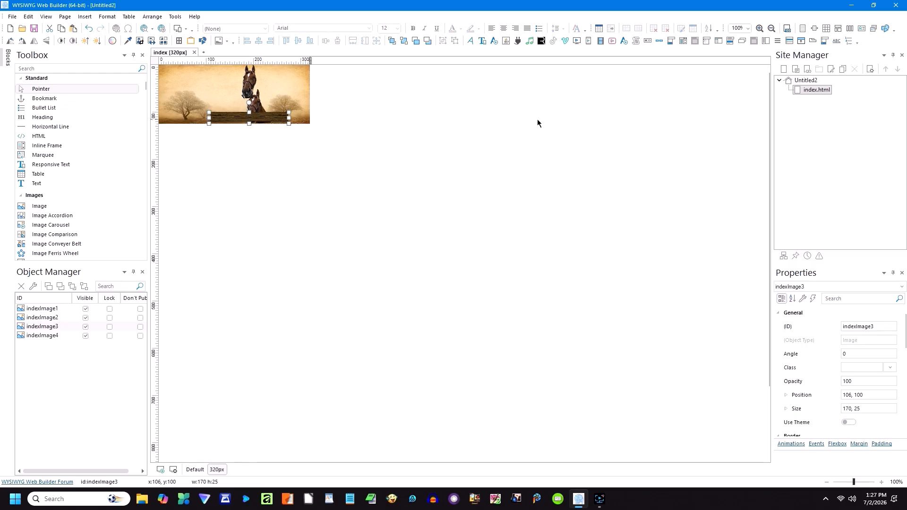
Step: Zoom to 150% and extend the plank upward to 35 px tall
{"action": "left_click", "coordinate": [748, 29]}
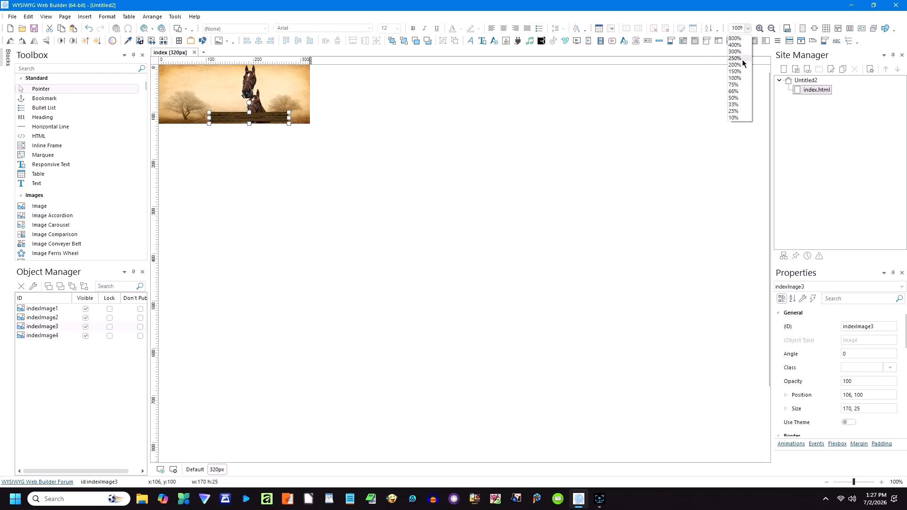
{"action": "left_click", "coordinate": [735, 71]}
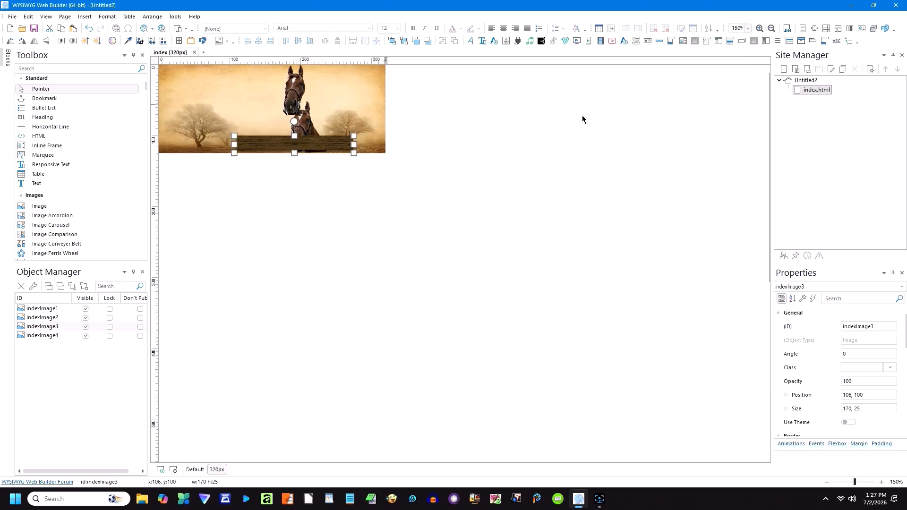
{"action": "left_click", "coordinate": [308, 173]}
{"action": "left_click", "coordinate": [296, 150]}
{"action": "left_click_drag", "start_coordinate": [294, 159], "coordinate": [293, 159]}
{"action": "left_click", "coordinate": [323, 180]}
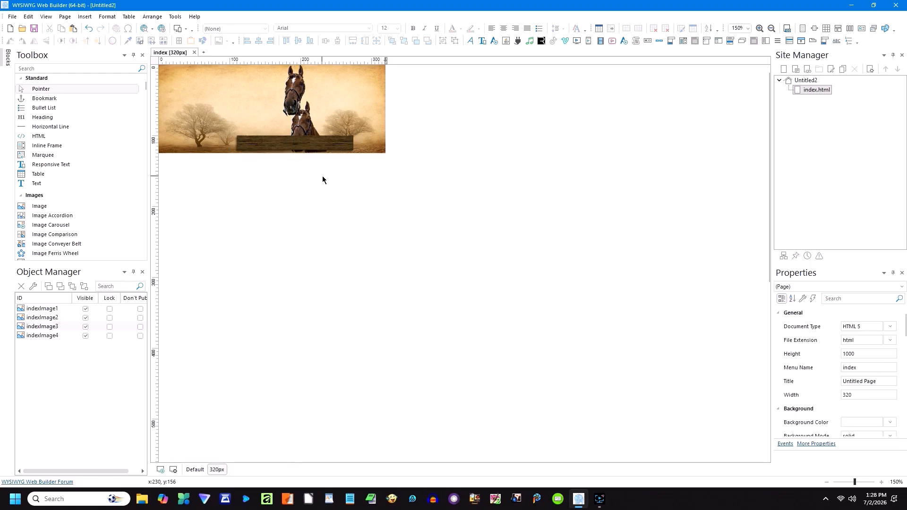
{"action": "left_click", "coordinate": [298, 145]}
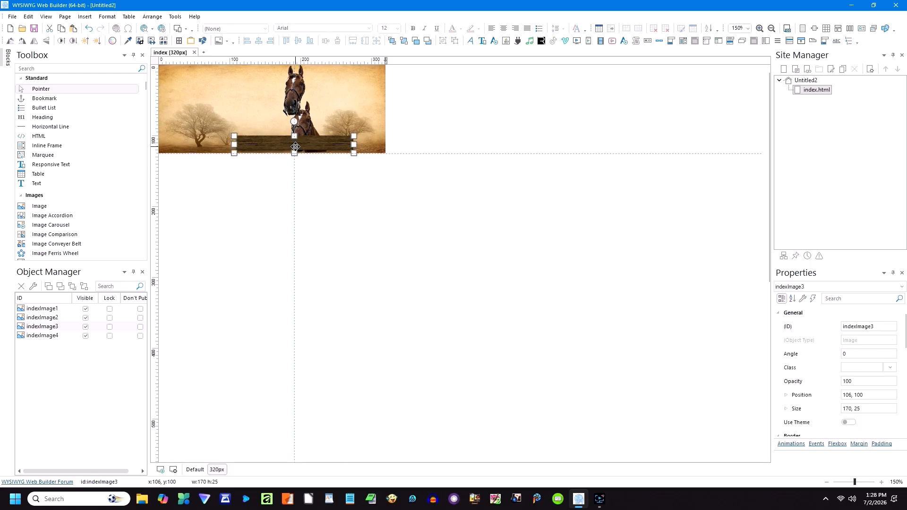
{"action": "mouse_move", "coordinate": [297, 138]}
{"action": "left_mouse_down"}
{"action": "mouse_move", "coordinate": [325, 150]}
{"action": "mouse_move", "coordinate": [290, 187]}
{"action": "mouse_move", "coordinate": [284, 148]}
{"action": "left_mouse_up"}
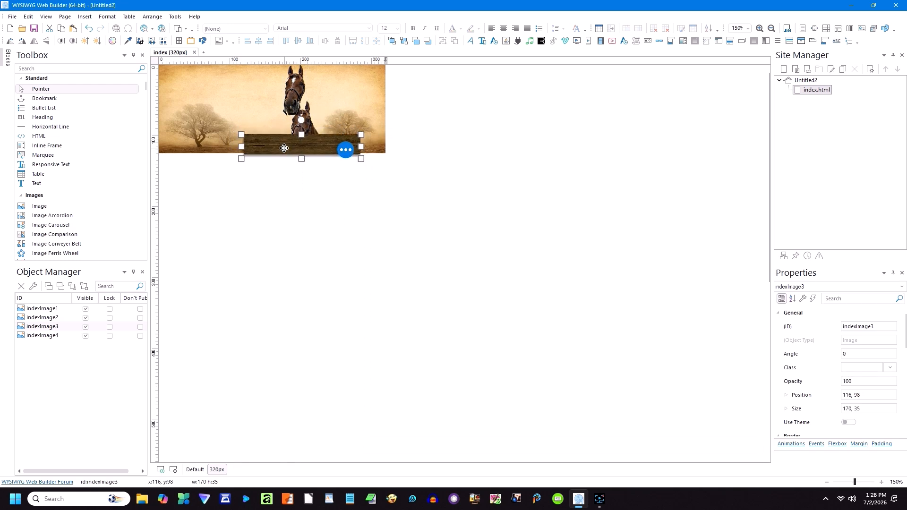
Step: Set the horse head onto the plank and keep the banner at 320×125
{"action": "left_click_drag", "start_coordinate": [283, 87], "coordinate": [291, 123]}
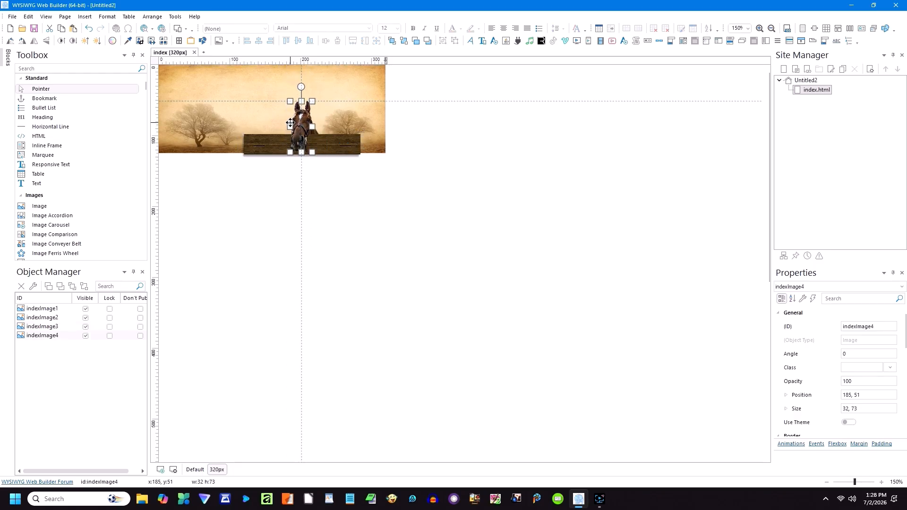
{"action": "left_click", "coordinate": [346, 201]}
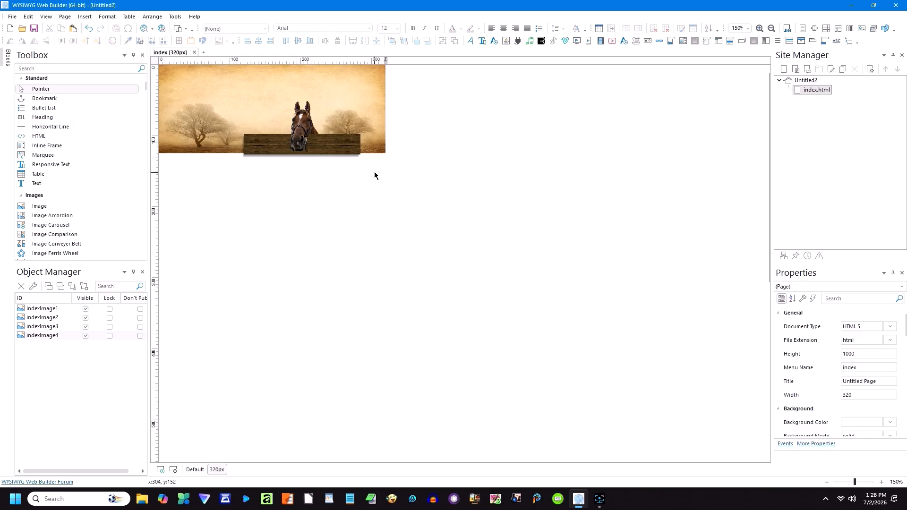
{"action": "left_click", "coordinate": [373, 151]}
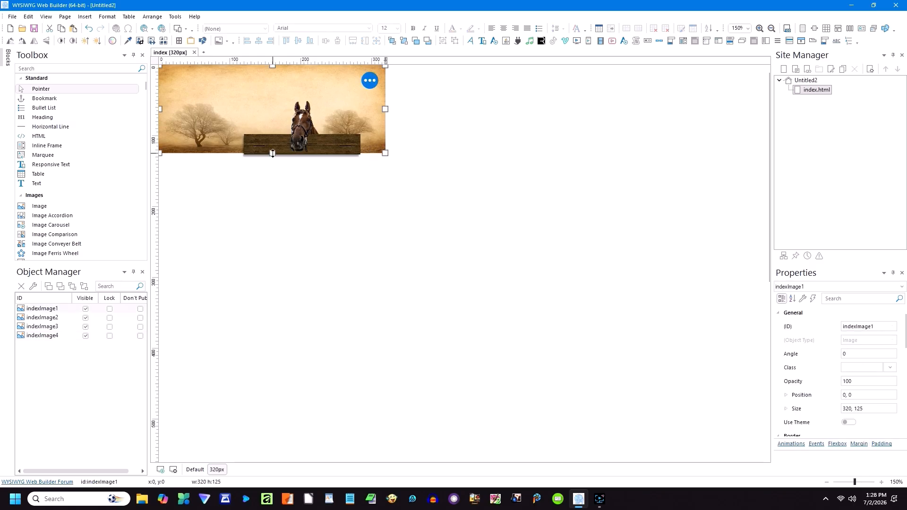
{"action": "left_click_drag", "start_coordinate": [273, 153], "coordinate": [272, 158]}
{"action": "left_click", "coordinate": [291, 176]}
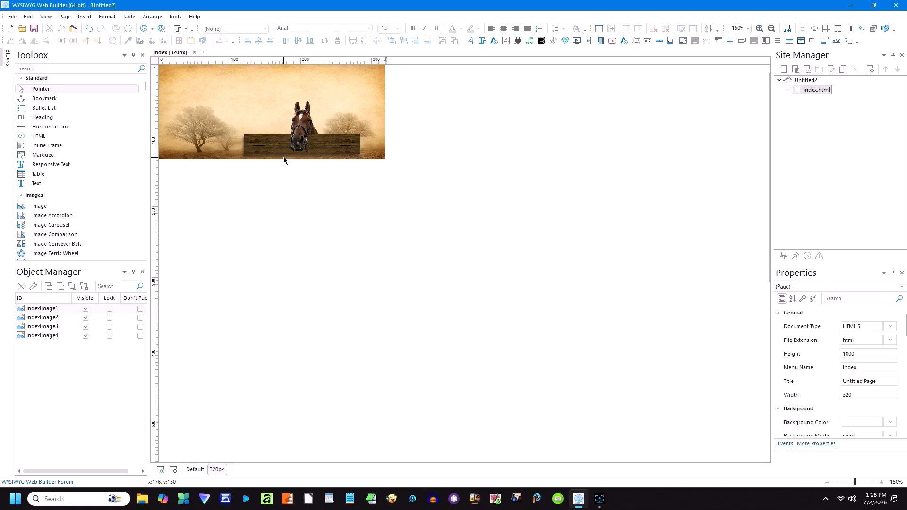
{"action": "left_click", "coordinate": [247, 148]}
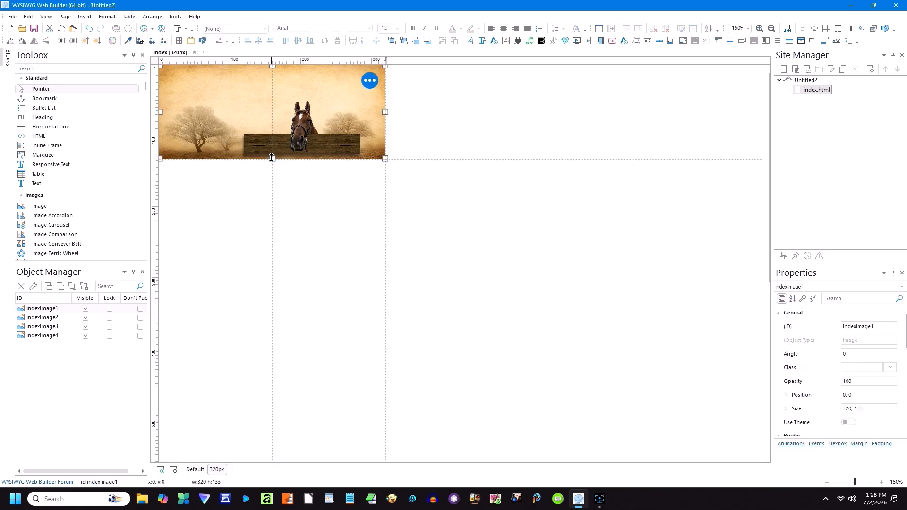
{"action": "left_click_drag", "start_coordinate": [272, 158], "coordinate": [272, 155]}
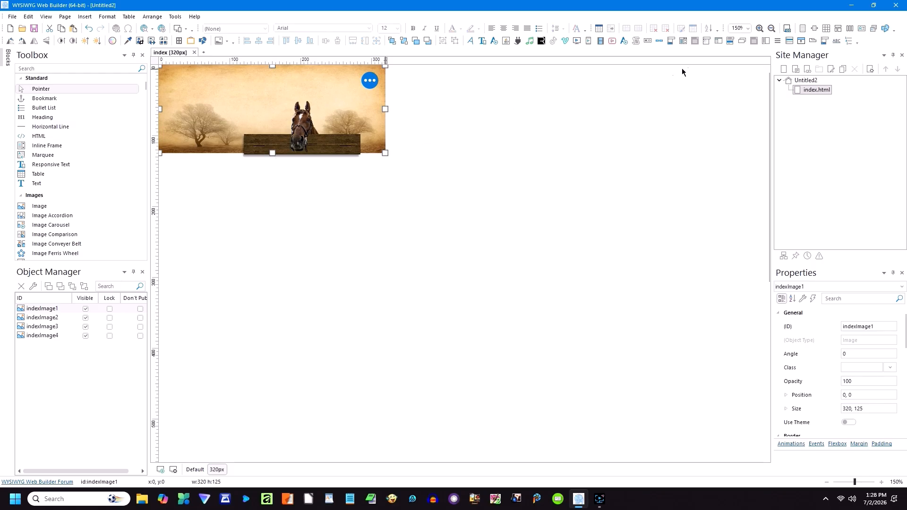
Step: At 100% zoom in the Default layout, draw a Text Art title on the banner's left
{"action": "left_click", "coordinate": [748, 28]}
{"action": "left_click", "coordinate": [734, 78]}
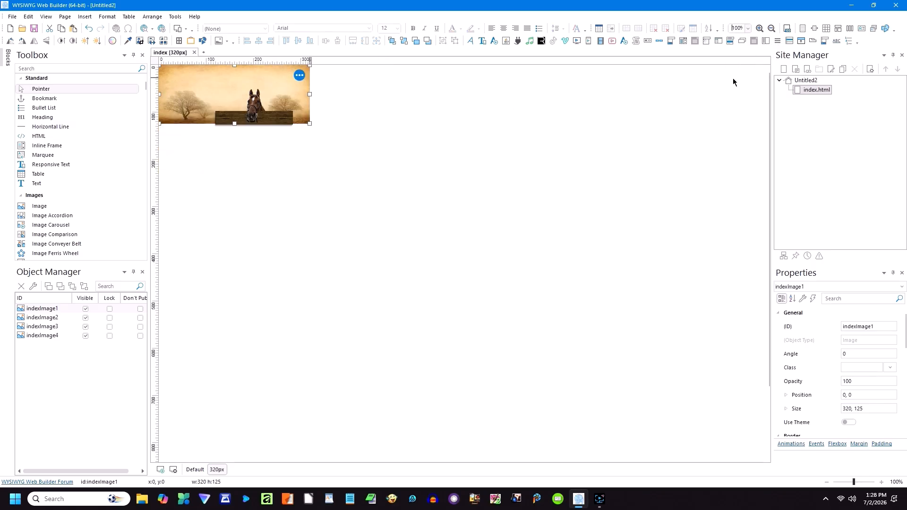
{"action": "left_click", "coordinate": [367, 149]}
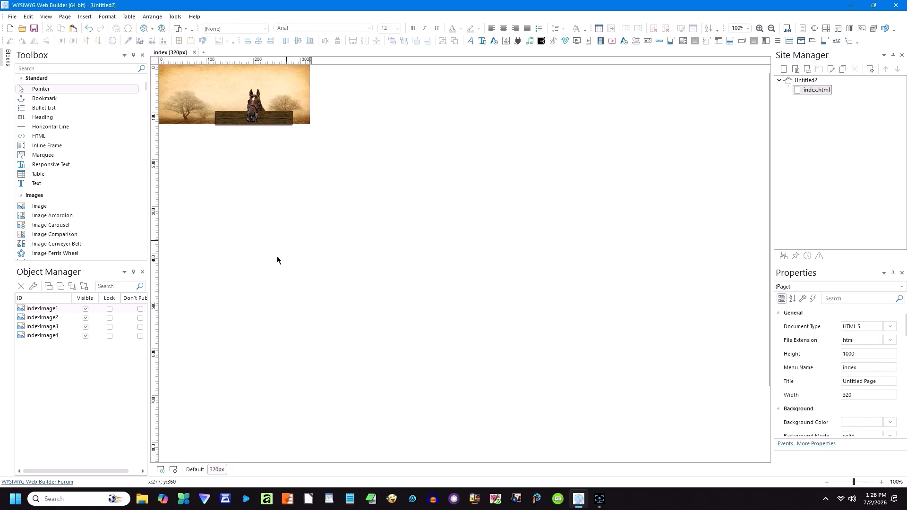
{"action": "left_click", "coordinate": [196, 468]}
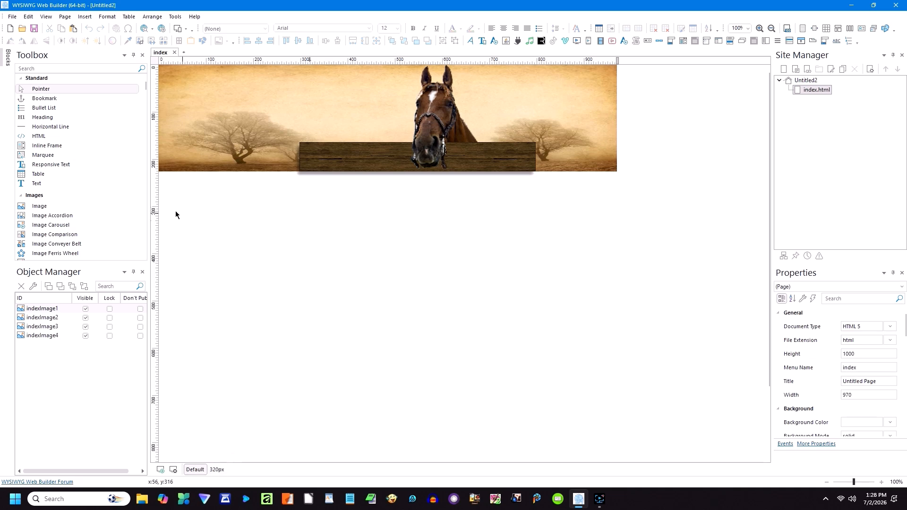
{"action": "left_click", "coordinate": [470, 40]}
{"action": "mouse_move", "coordinate": [309, 203]}
{"action": "left_mouse_down"}
{"action": "mouse_move", "coordinate": [363, 233]}
{"action": "mouse_move", "coordinate": [326, 133]}
{"action": "mouse_move", "coordinate": [325, 142]}
{"action": "left_mouse_up"}
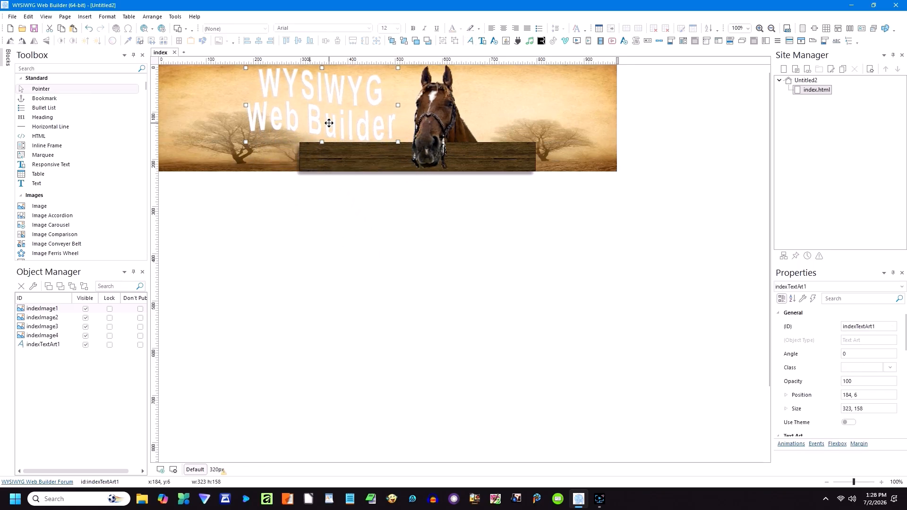
{"action": "double_click", "coordinate": [328, 121]}
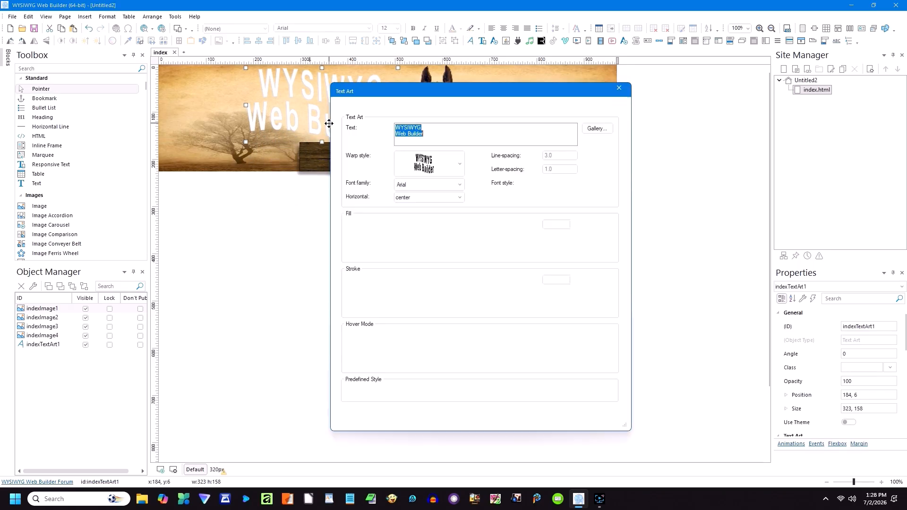
Step: Give the text art the third warp style, 'My Website' wording, and yellow fill and outline
{"action": "left_click", "coordinate": [460, 175]}
{"action": "left_click", "coordinate": [436, 293]}
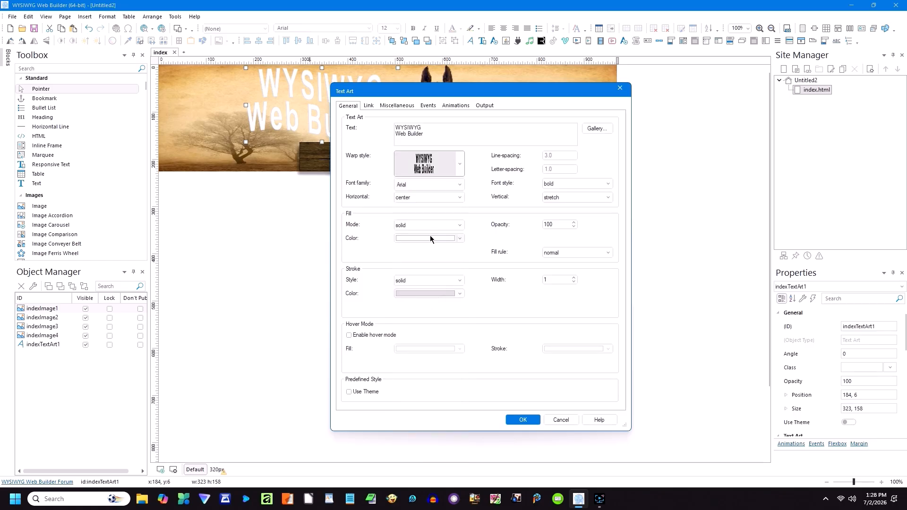
{"action": "left_click_drag", "start_coordinate": [427, 131], "coordinate": [390, 125]}
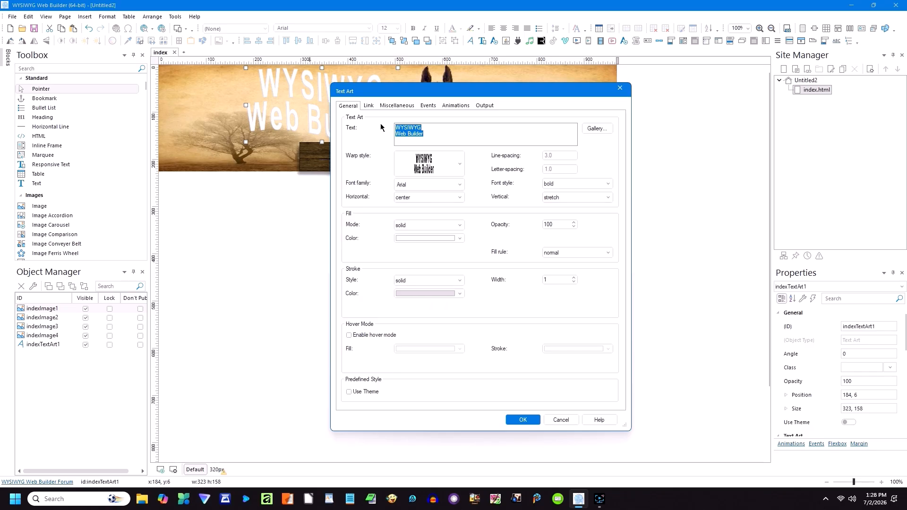
{"action": "type", "text": "M"}
{"action": "left_click", "coordinate": [459, 238]}
{"action": "left_click", "coordinate": [461, 239]}
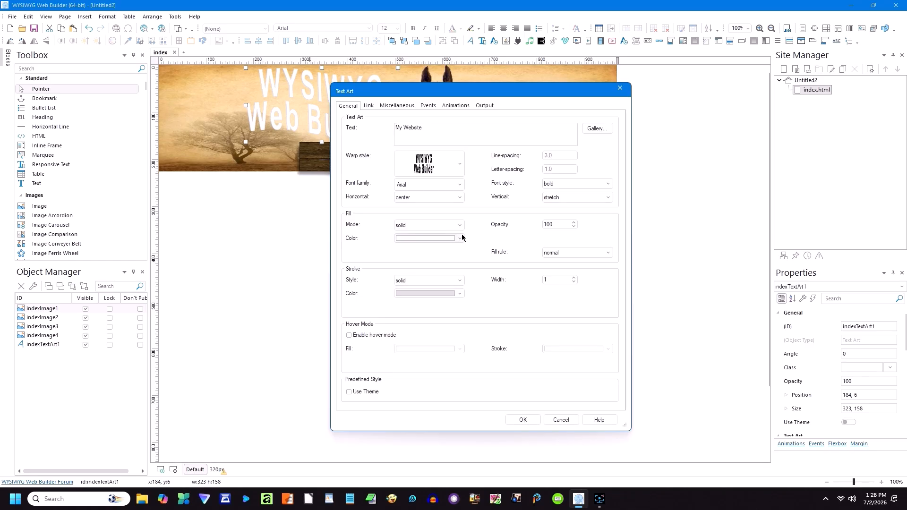
{"action": "left_click", "coordinate": [460, 238]}
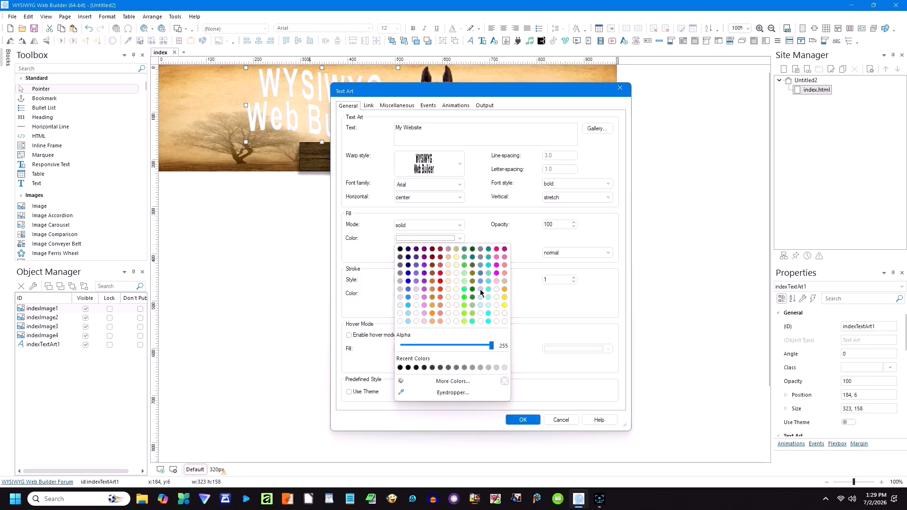
{"action": "left_click", "coordinate": [504, 305]}
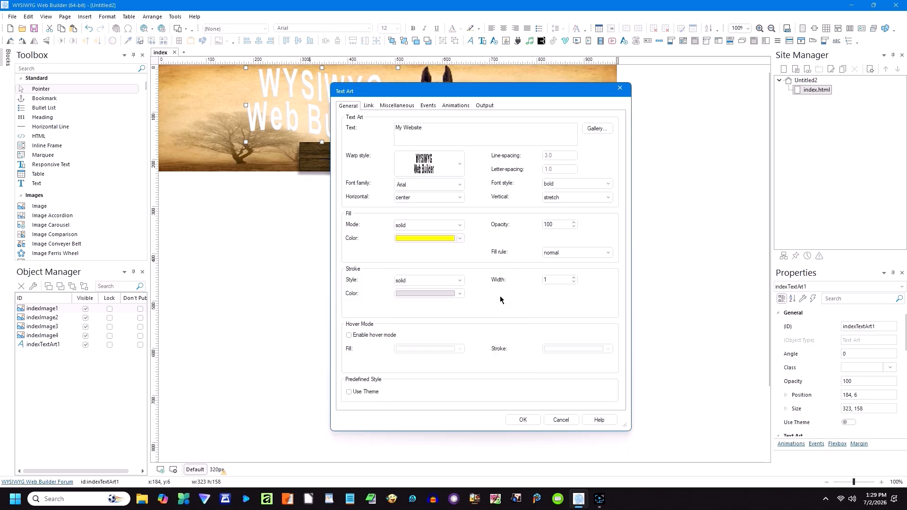
{"action": "left_click", "coordinate": [459, 294]}
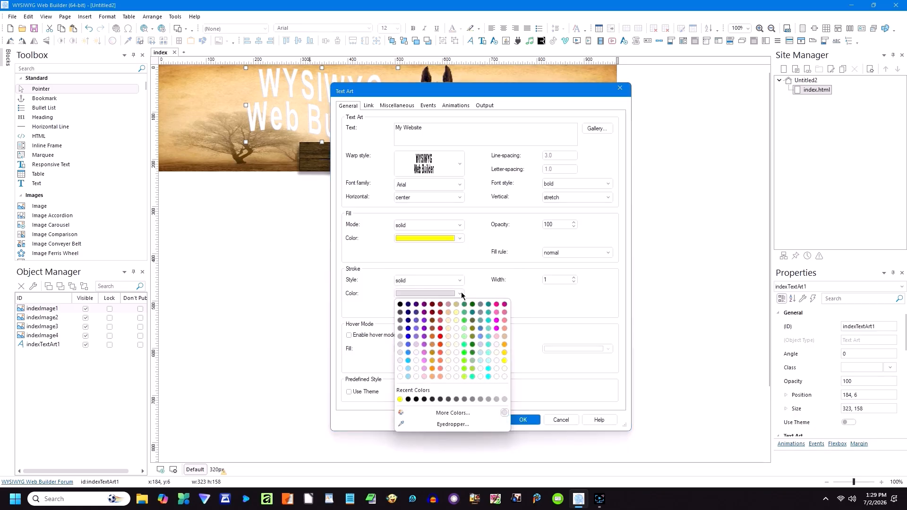
{"action": "left_click", "coordinate": [400, 399]}
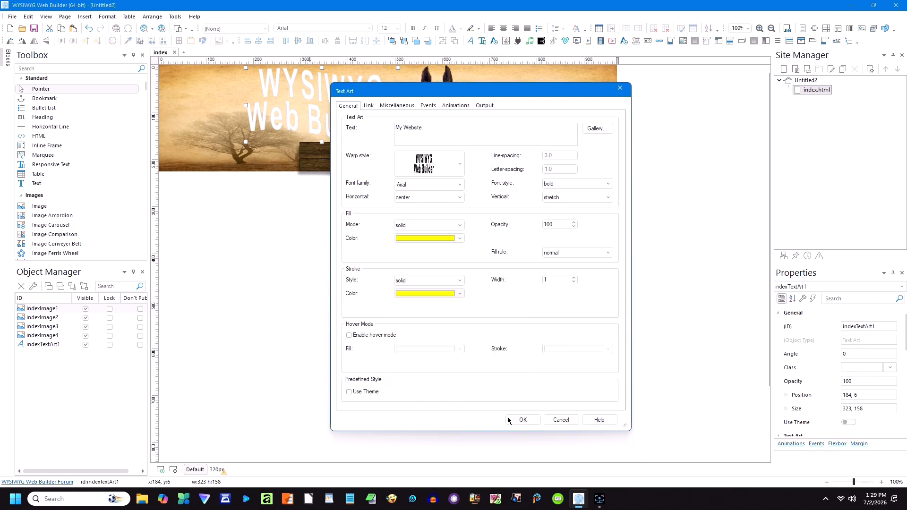
{"action": "left_click", "coordinate": [522, 420]}
Step: Shrink the title, then add a 2 px shadow with blur 2 and a -2/-2 inner shadow with blur 1
{"action": "left_click_drag", "start_coordinate": [321, 142], "coordinate": [320, 81]}
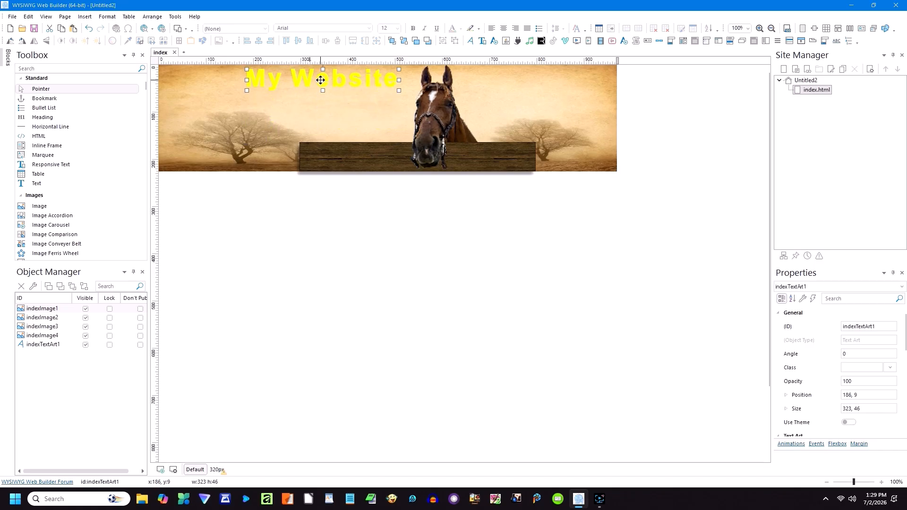
{"action": "double_click", "coordinate": [321, 80]}
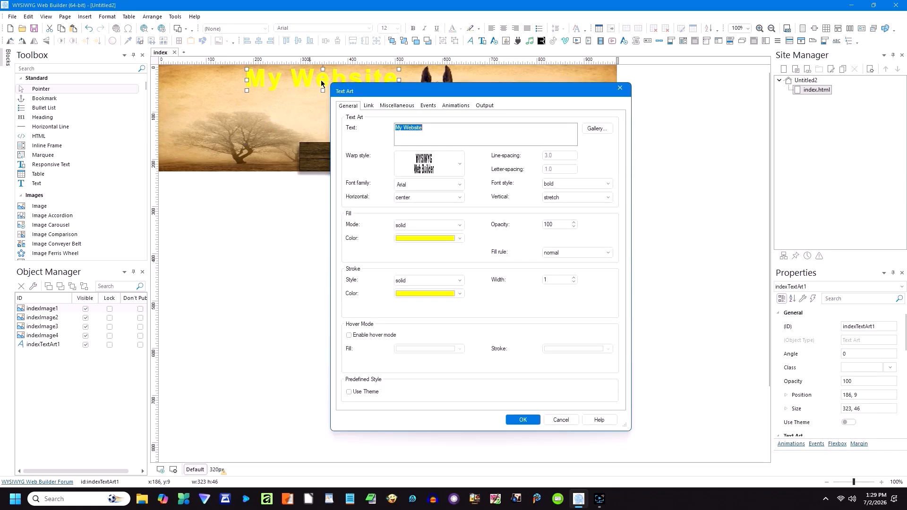
{"action": "left_click", "coordinate": [407, 106]}
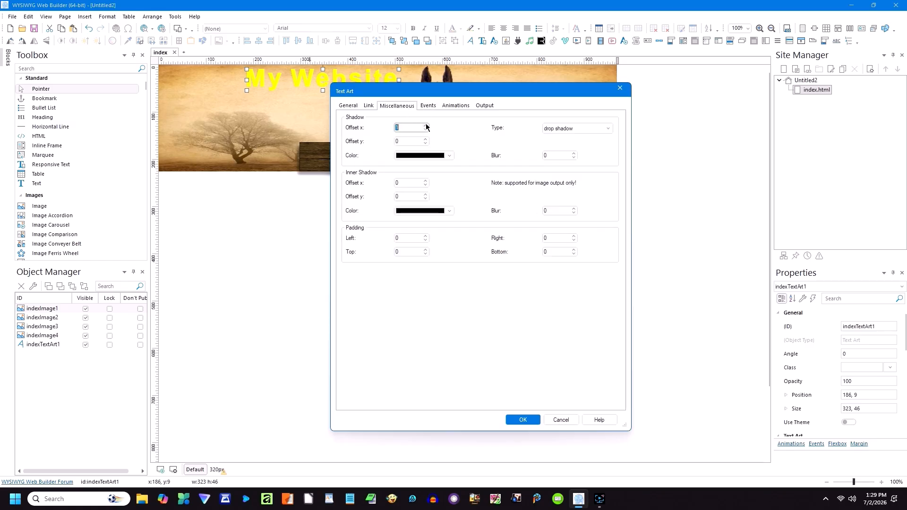
{"action": "left_click", "coordinate": [425, 139]}
{"action": "left_click", "coordinate": [426, 139]}
{"action": "left_click", "coordinate": [574, 154]}
{"action": "left_click", "coordinate": [574, 154]}
{"action": "left_click", "coordinate": [425, 185]}
{"action": "left_click", "coordinate": [425, 185]}
{"action": "left_click", "coordinate": [426, 199]}
{"action": "left_click", "coordinate": [426, 199]}
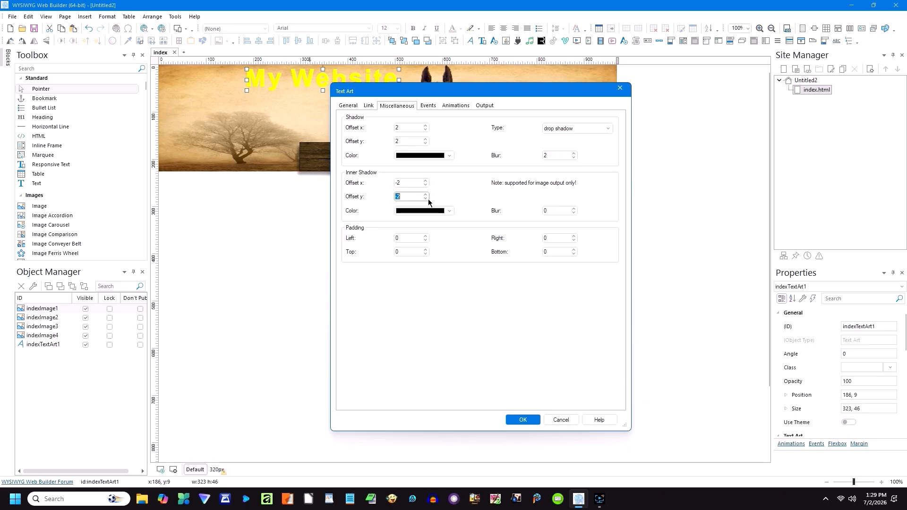
{"action": "left_click", "coordinate": [573, 208]}
{"action": "left_click", "coordinate": [515, 422]}
{"action": "left_click", "coordinate": [413, 311]}
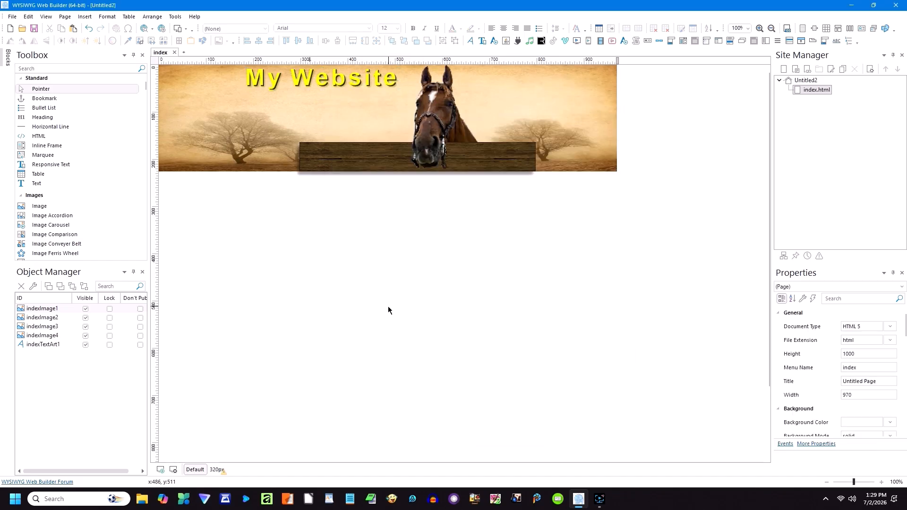
Step: In the 320px layout, shrink the My Website title and adjust the banner image height
{"action": "left_click", "coordinate": [312, 83]}
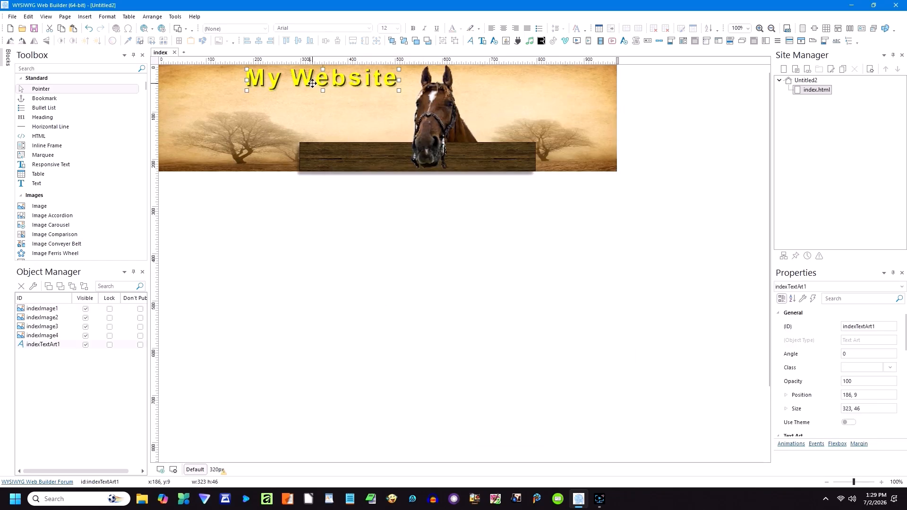
{"action": "left_click", "coordinate": [324, 185]}
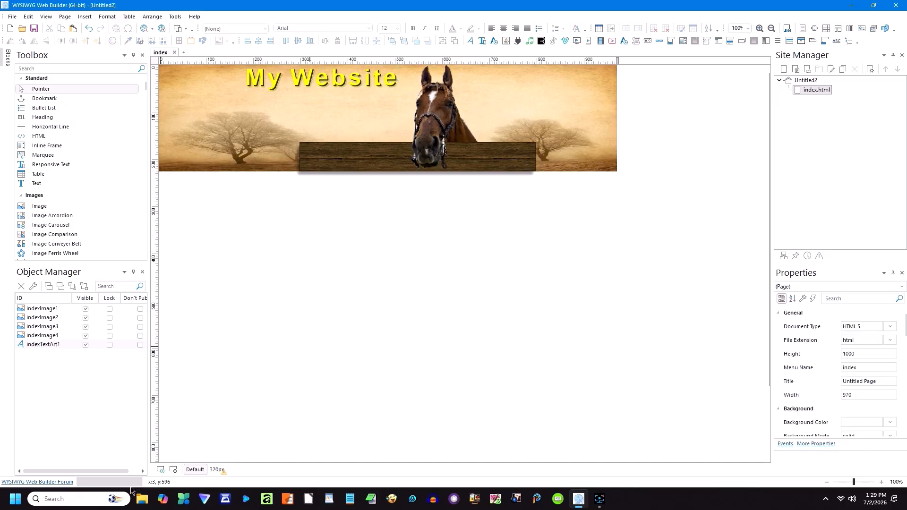
{"action": "left_click", "coordinate": [216, 469]}
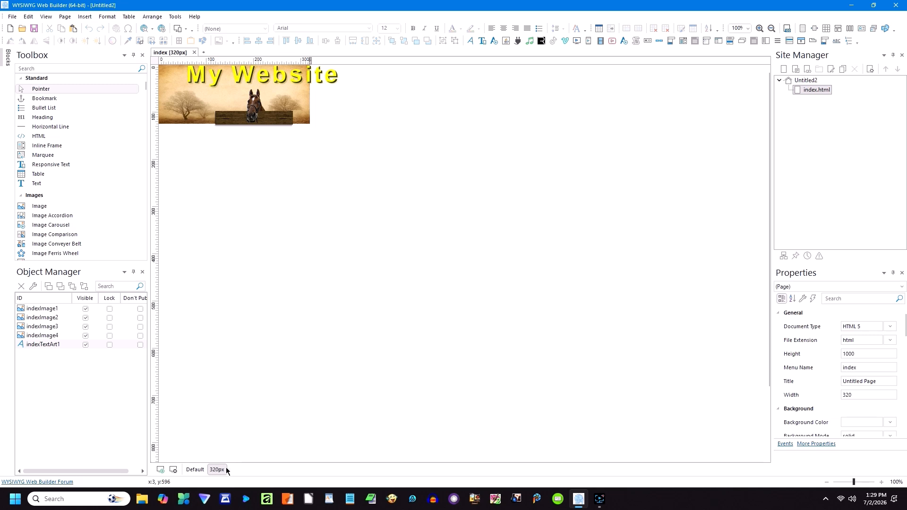
{"action": "left_click", "coordinate": [282, 76]}
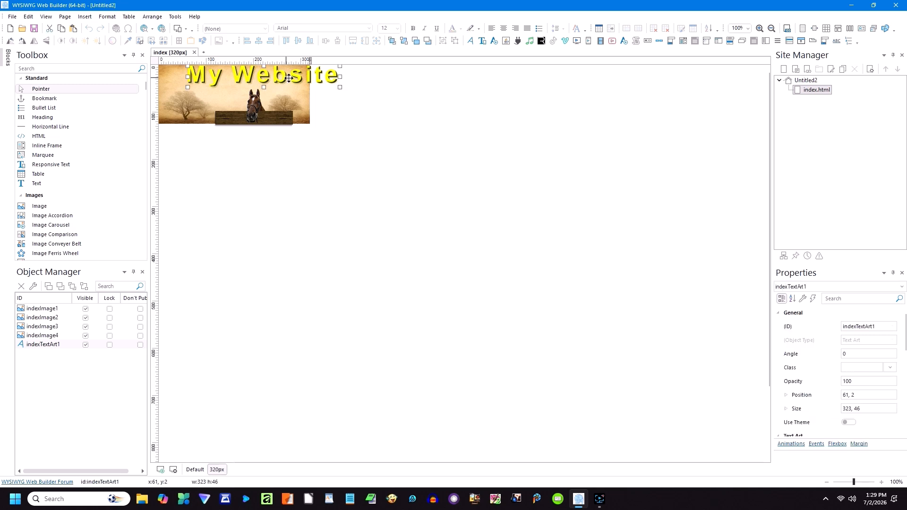
{"action": "left_click_drag", "start_coordinate": [340, 87], "coordinate": [270, 77]}
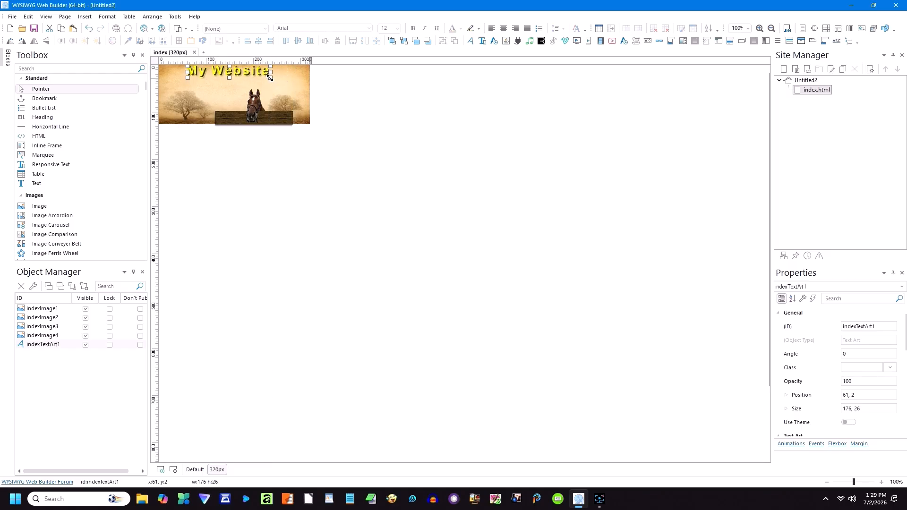
{"action": "left_click", "coordinate": [270, 81]}
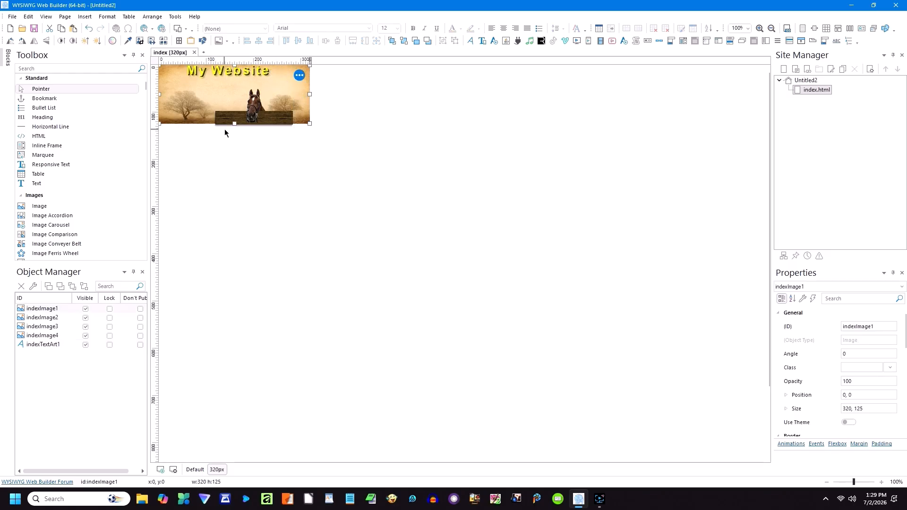
{"action": "left_click_drag", "start_coordinate": [233, 124], "coordinate": [233, 128]}
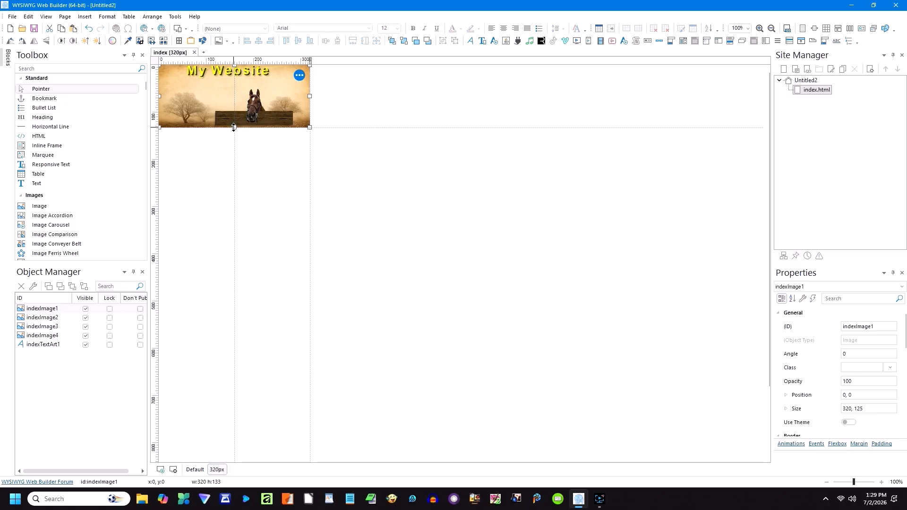
{"action": "left_click", "coordinate": [344, 142]}
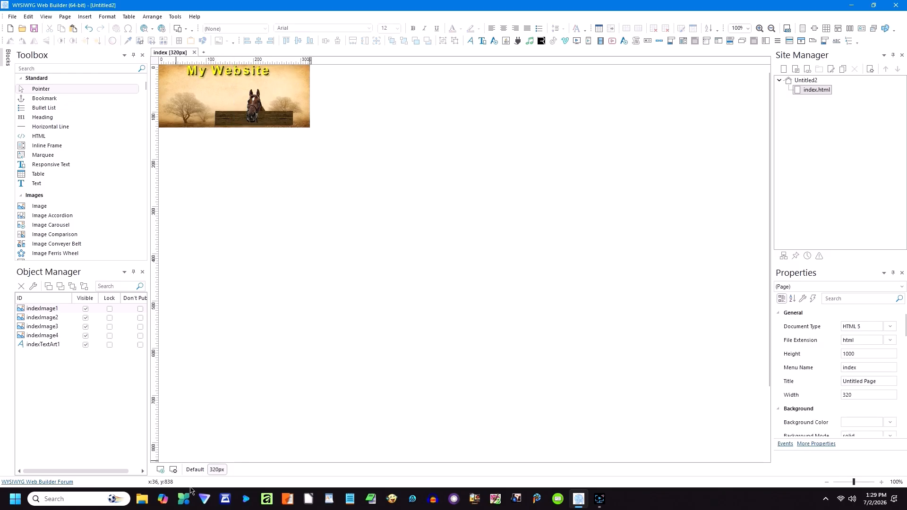
Step: In the Default layout, enlarge the title to 333×46, then return to the 320px view
{"action": "left_click", "coordinate": [195, 470]}
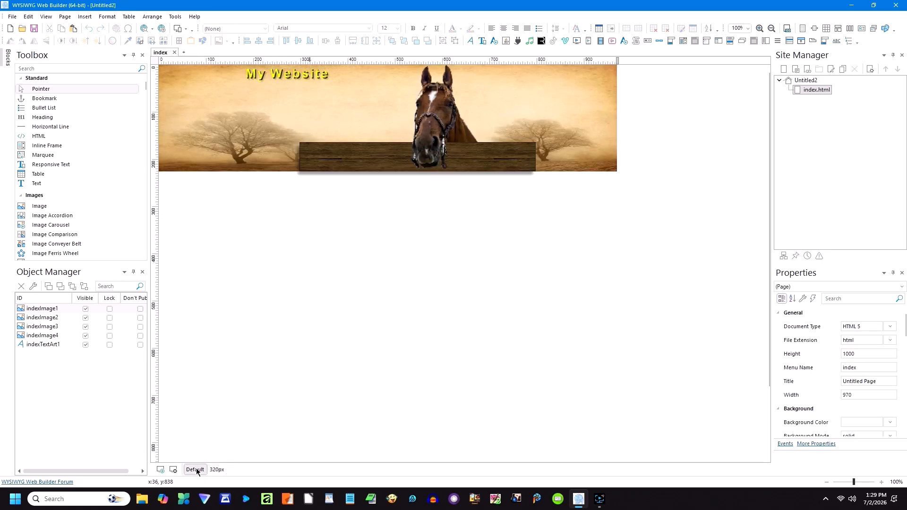
{"action": "left_click", "coordinate": [270, 77]}
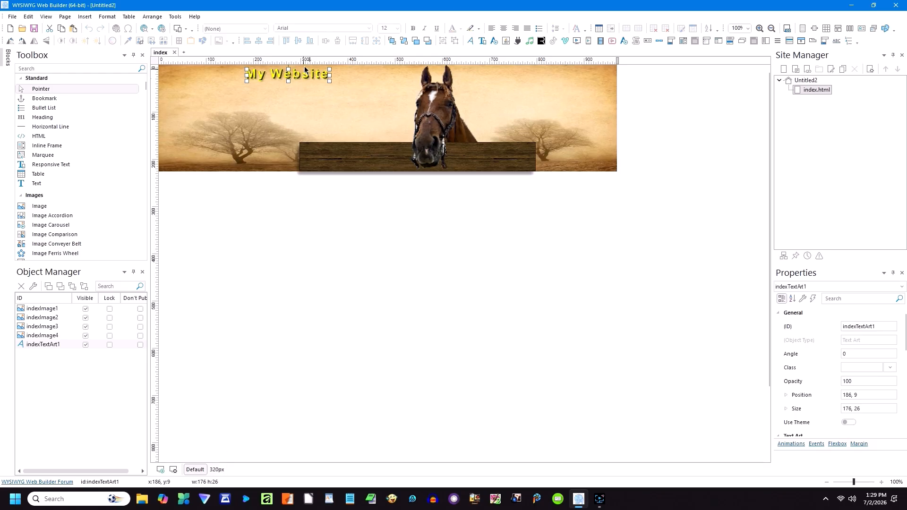
{"action": "left_click_drag", "start_coordinate": [329, 80], "coordinate": [404, 90]}
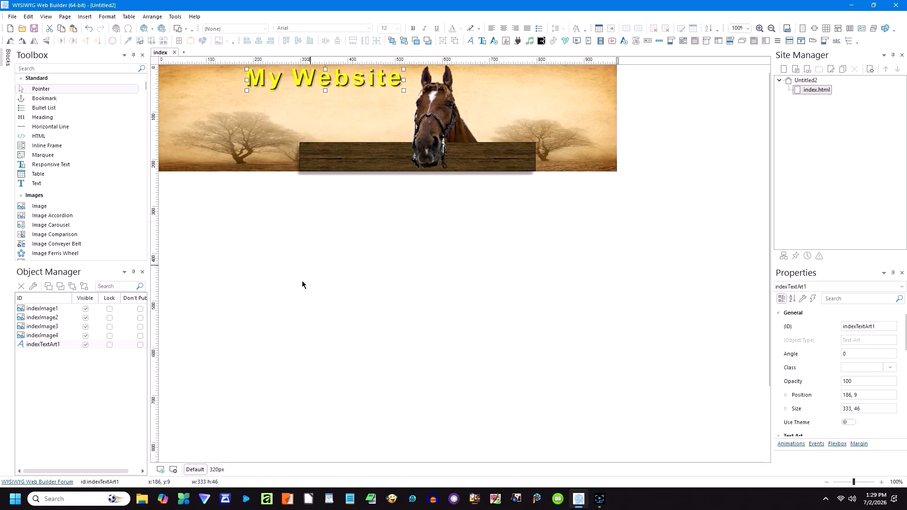
{"action": "left_click", "coordinate": [217, 470]}
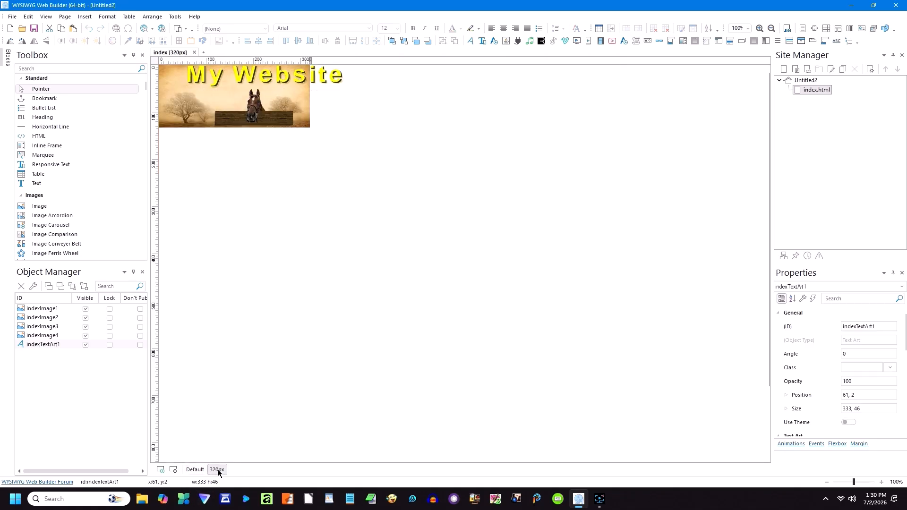
Step: Copy the My Website title and hide the original in the 320px layout
{"action": "right_click", "coordinate": [320, 80]}
{"action": "left_click", "coordinate": [347, 20]}
{"action": "left_click", "coordinate": [347, 132]}
{"action": "left_click", "coordinate": [323, 78]}
{"action": "left_click", "coordinate": [85, 346]}
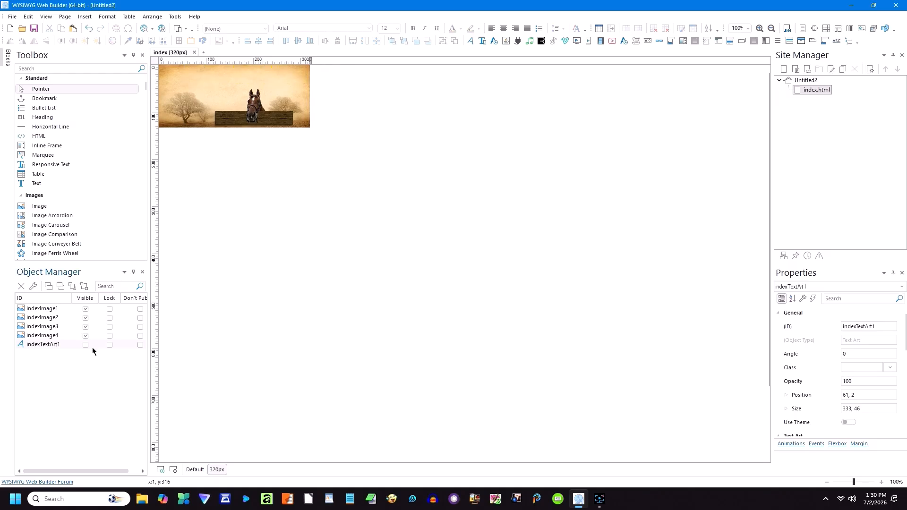
Step: Paste a copy of the title and shrink it to fit the mobile banner
{"action": "right_click", "coordinate": [246, 194]}
{"action": "left_click", "coordinate": [266, 225]}
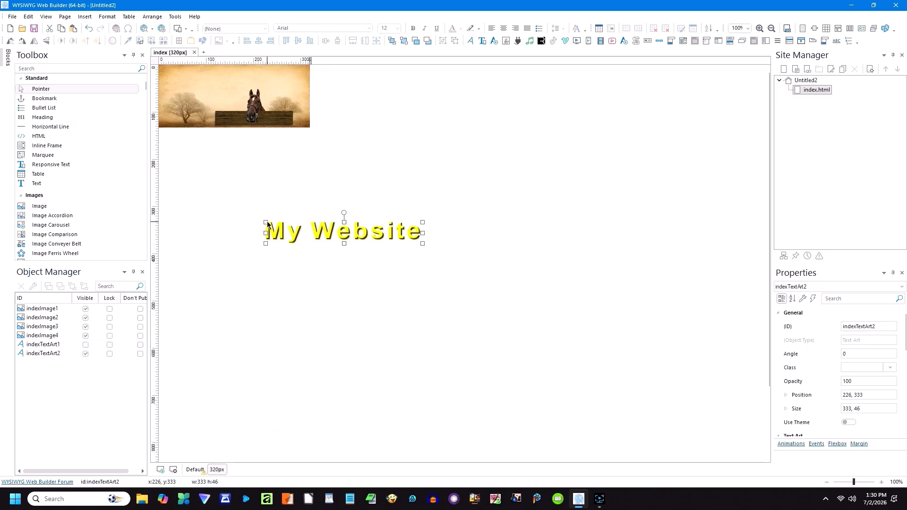
{"action": "left_click_drag", "start_coordinate": [422, 243], "coordinate": [266, 61]}
{"action": "left_click", "coordinate": [397, 156]}
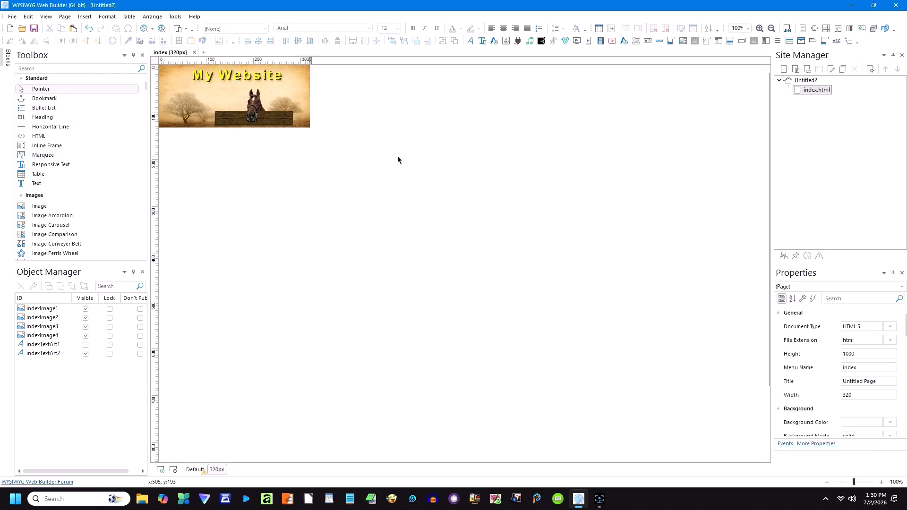
Step: In the Default layout, move the small copy below the banner and hide it there
{"action": "left_click", "coordinate": [194, 470]}
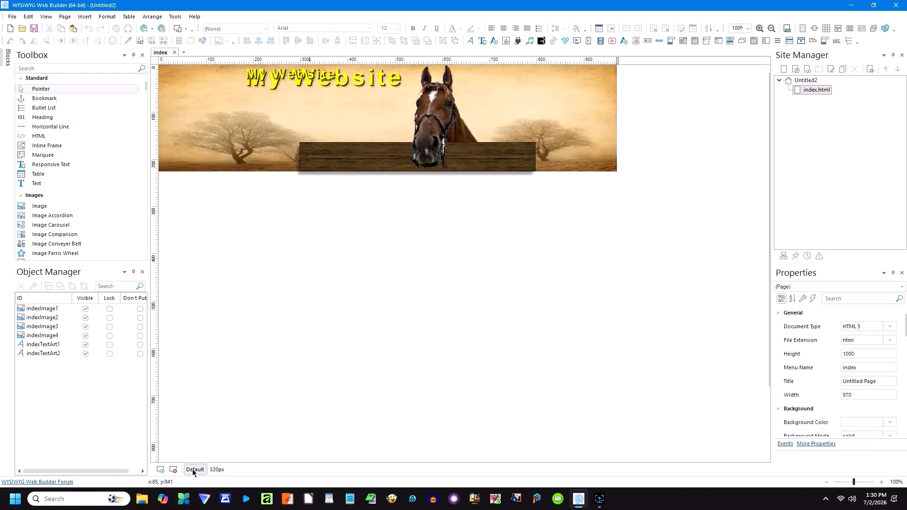
{"action": "left_click", "coordinate": [286, 75]}
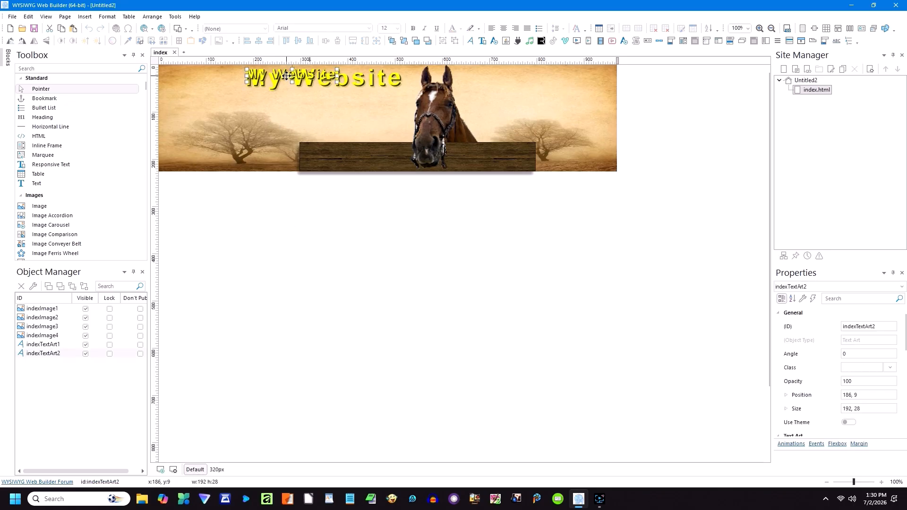
{"action": "left_click_drag", "start_coordinate": [287, 75], "coordinate": [283, 174]}
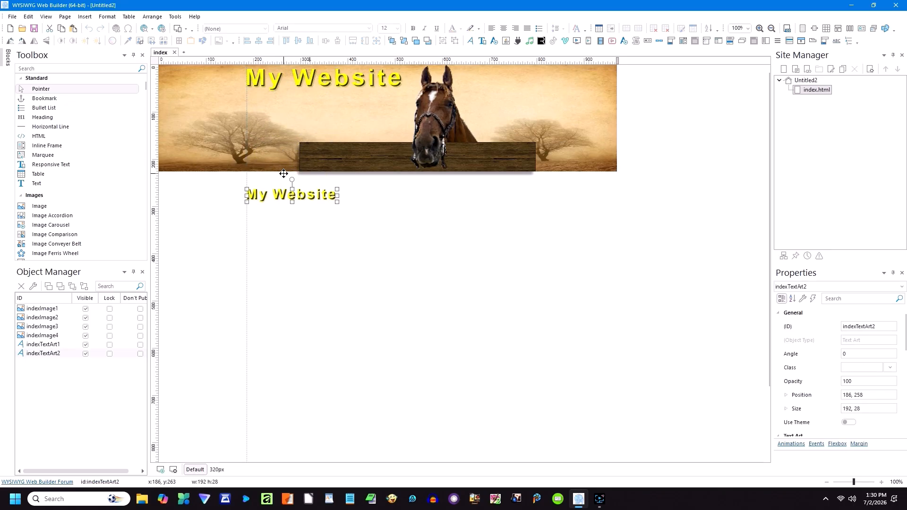
{"action": "left_click", "coordinate": [85, 354]}
{"action": "left_click", "coordinate": [263, 300]}
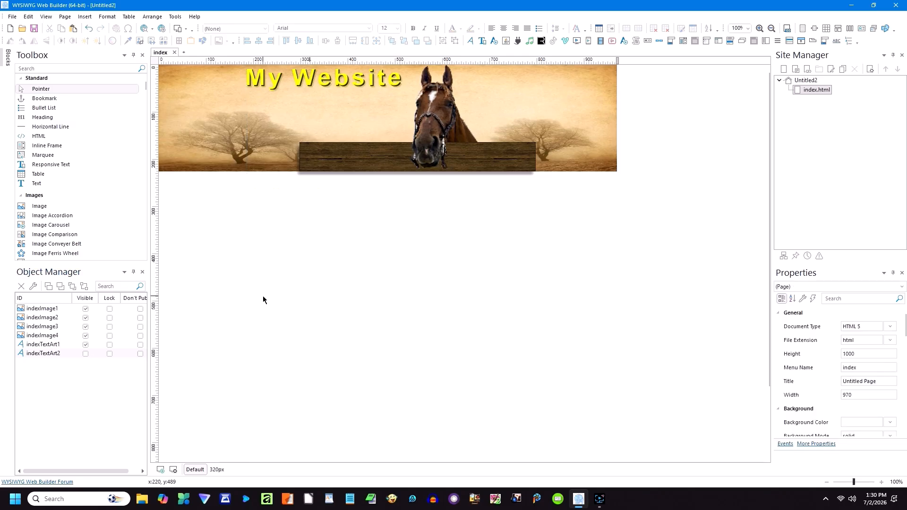
{"action": "left_click", "coordinate": [216, 470]}
{"action": "left_click", "coordinate": [195, 470]}
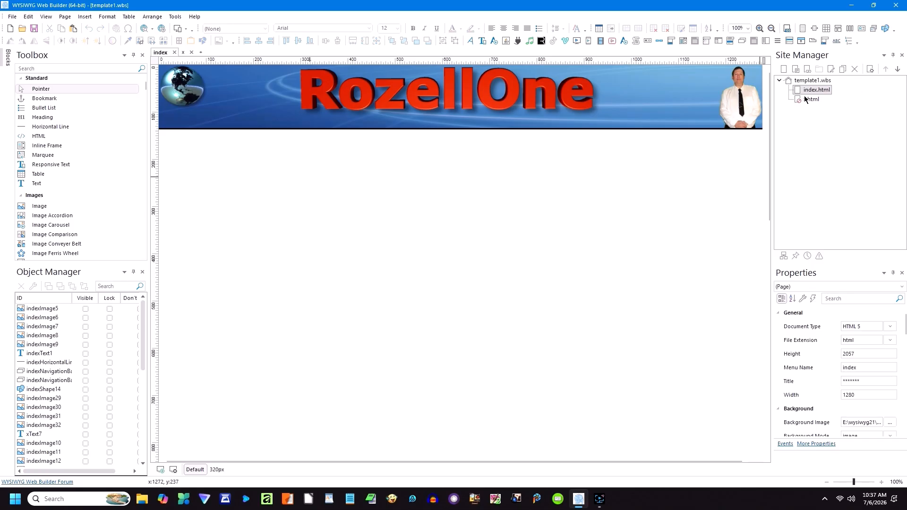
Step: Copy the Home Page / Main Topic navigation bar from x.html to below the index header
{"action": "double_click", "coordinate": [807, 99]}
{"action": "left_click", "coordinate": [482, 268]}
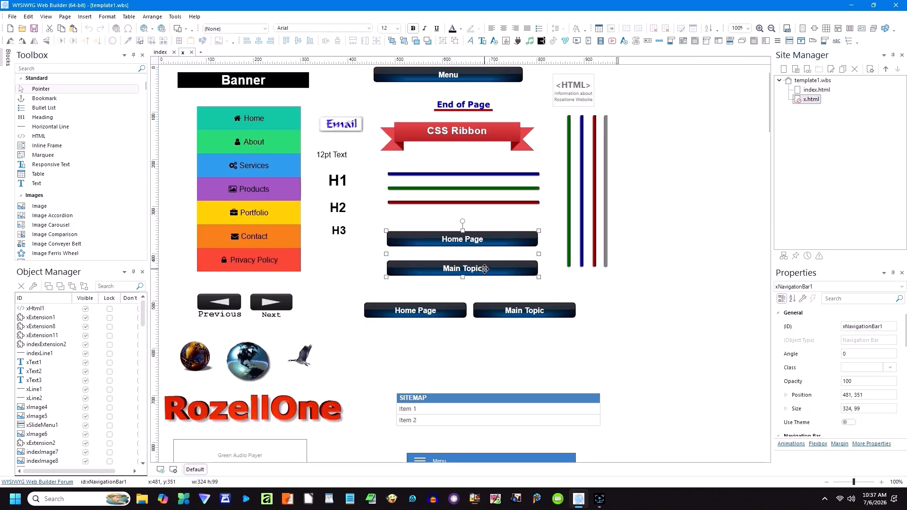
{"action": "right_click", "coordinate": [481, 268]}
{"action": "left_click", "coordinate": [519, 20]}
{"action": "double_click", "coordinate": [826, 92]}
{"action": "right_click", "coordinate": [378, 164]}
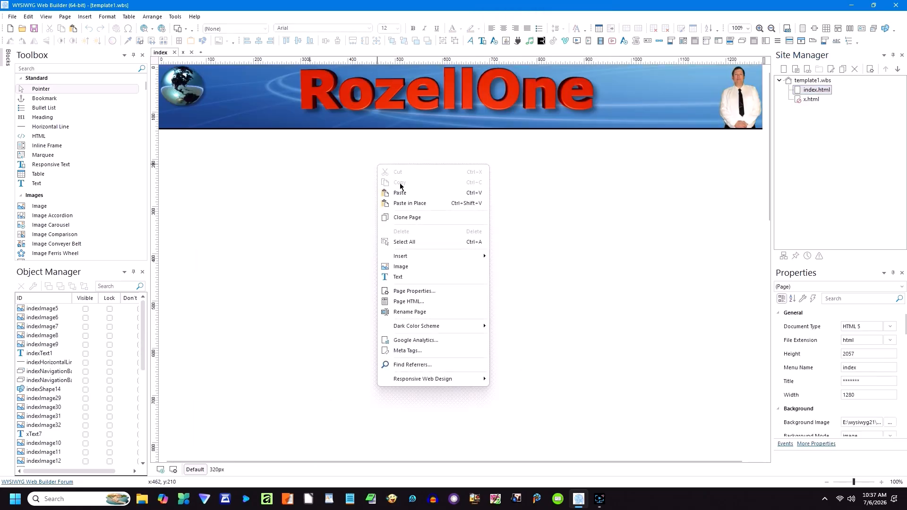
{"action": "left_click", "coordinate": [401, 193]}
{"action": "left_click_drag", "start_coordinate": [458, 233], "coordinate": [399, 181]}
Step: Make the navigation bar horizontal with a spacing of 10
{"action": "double_click", "coordinate": [399, 182]}
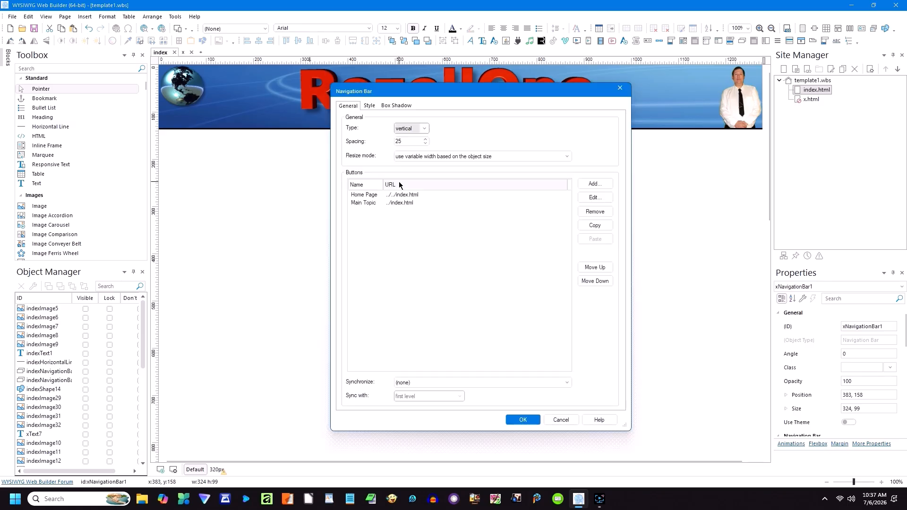
{"action": "left_click", "coordinate": [423, 129]}
{"action": "left_click", "coordinate": [405, 139]}
{"action": "double_click", "coordinate": [392, 141]}
{"action": "type", "text": "10"}
{"action": "key", "text": "Return"}
{"action": "left_click", "coordinate": [438, 177]}
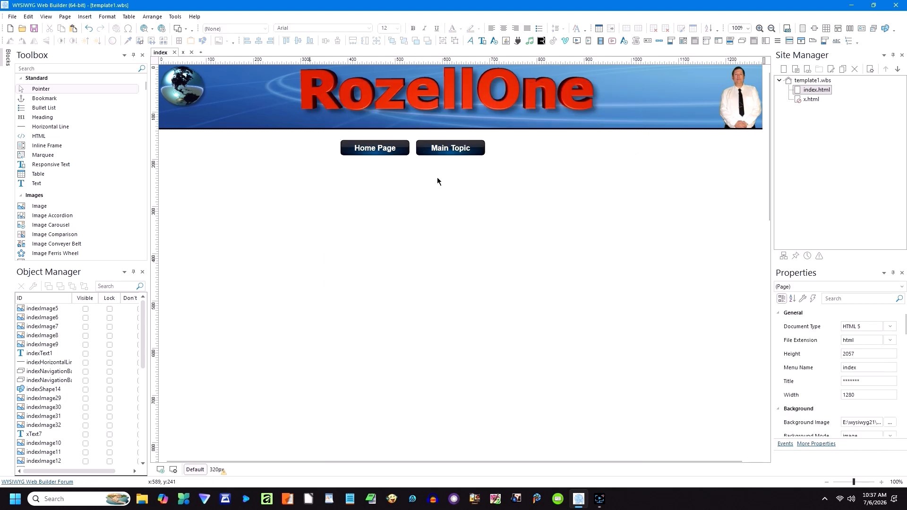
Step: Nudge the navigation bar up under the header, and place it below the header in the 320px layout
{"action": "left_click_drag", "start_coordinate": [421, 151], "coordinate": [421, 148]}
{"action": "key", "text": "Up"}
{"action": "key", "text": "Up"}
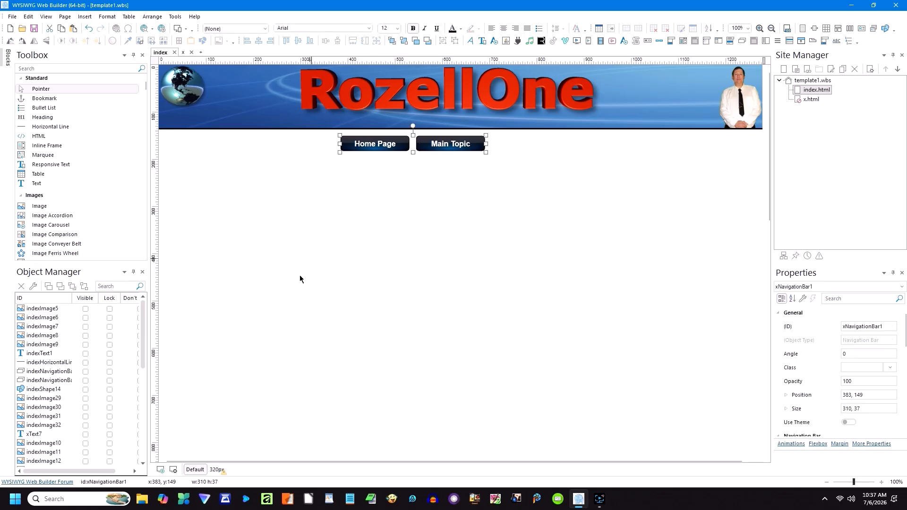
{"action": "left_click", "coordinate": [216, 470]}
{"action": "left_click_drag", "start_coordinate": [325, 93], "coordinate": [291, 116]}
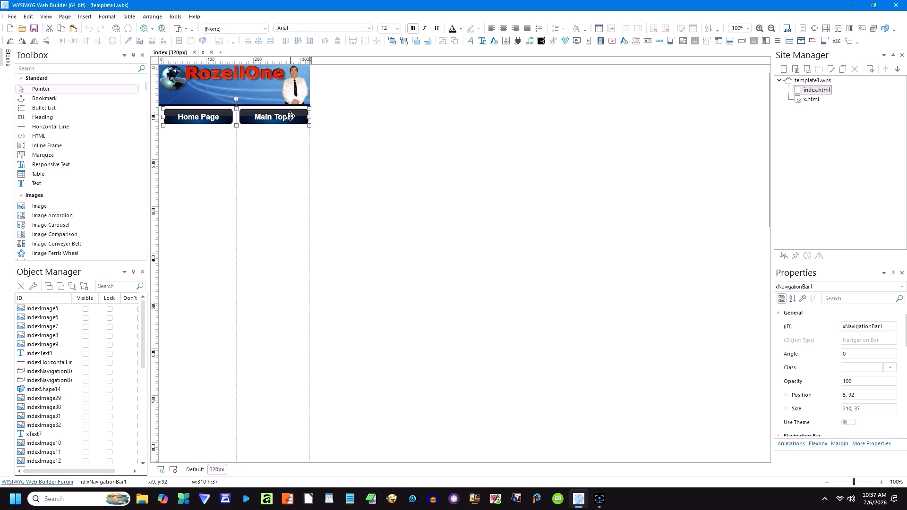
{"action": "left_click", "coordinate": [344, 159]}
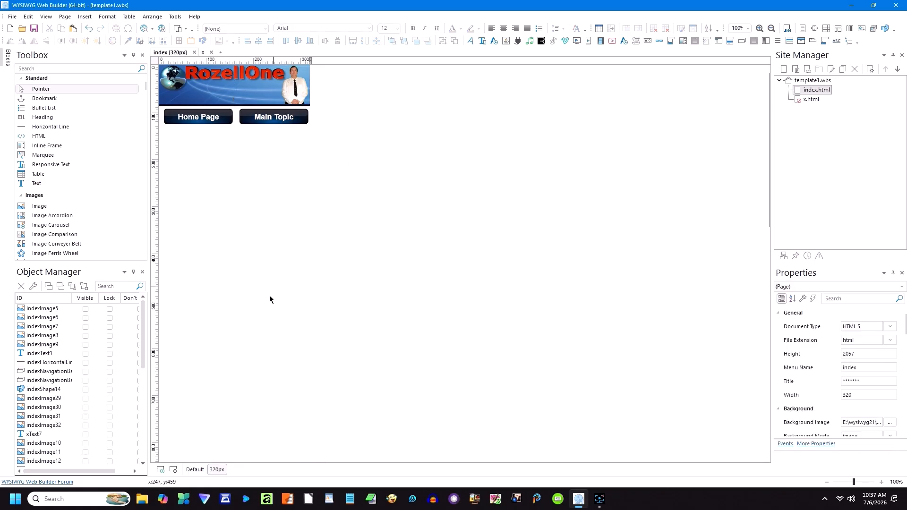
Step: Widen the navigation bar to 731 px in the Default layout
{"action": "left_click", "coordinate": [195, 470]}
{"action": "left_click", "coordinate": [481, 143]}
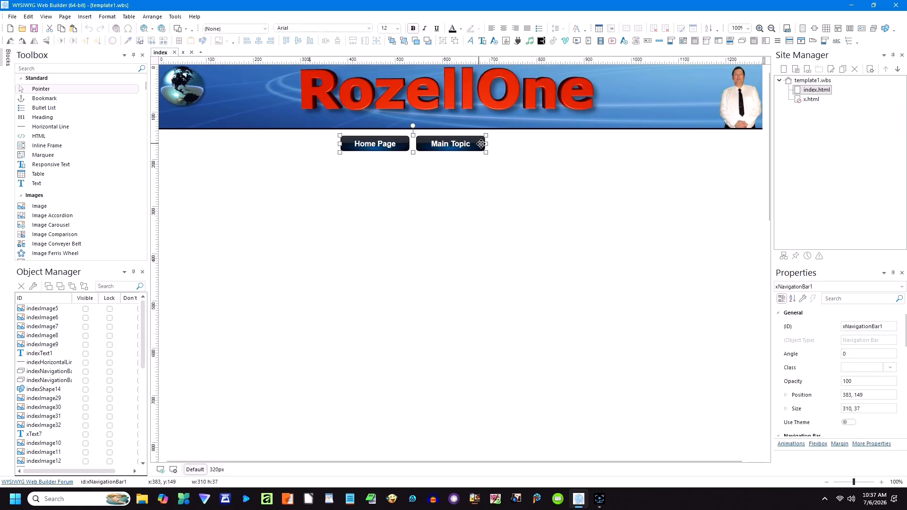
{"action": "left_click_drag", "start_coordinate": [486, 144], "coordinate": [686, 146]}
{"action": "left_click_drag", "start_coordinate": [591, 148], "coordinate": [522, 148]}
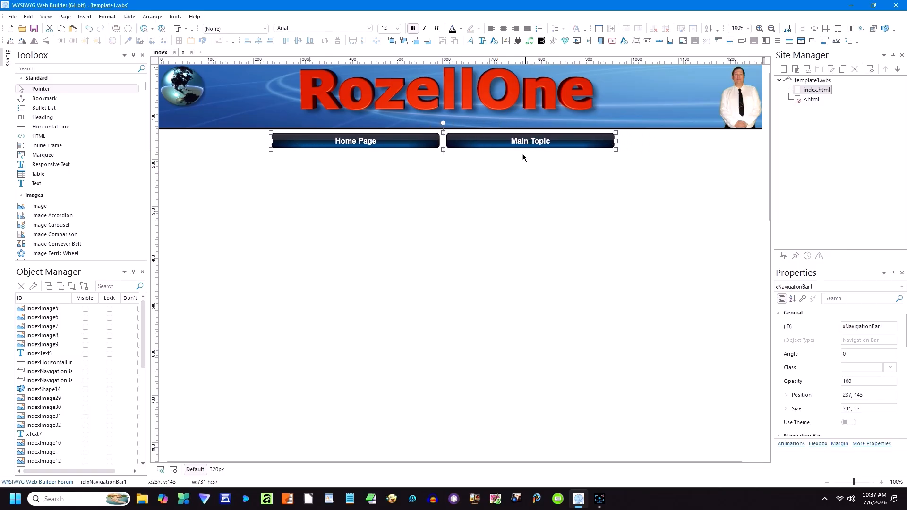
Step: In the 320px layout, copy the navigation bar and hide the original
{"action": "left_click", "coordinate": [217, 469]}
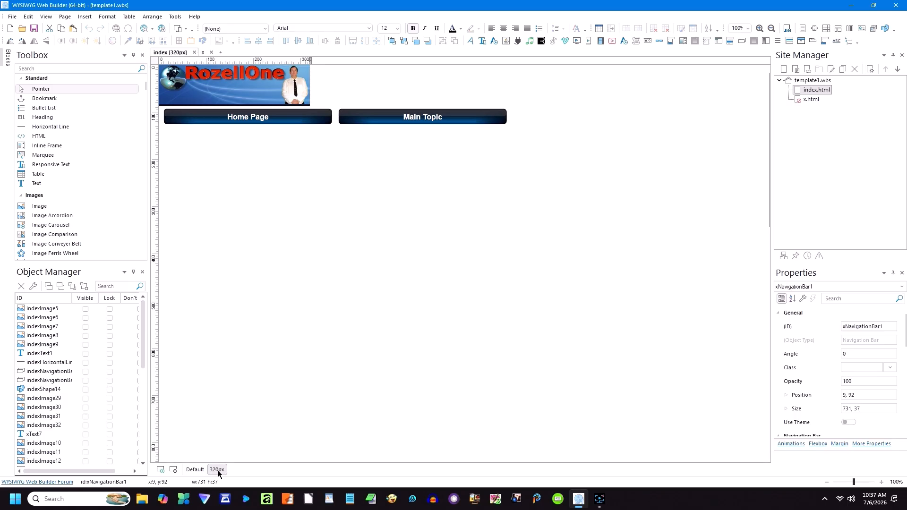
{"action": "right_click", "coordinate": [366, 118]}
{"action": "left_click", "coordinate": [395, 21]}
{"action": "scroll", "coordinate": [100, 401], "scroll_direction": "down", "scroll_amount": 8}
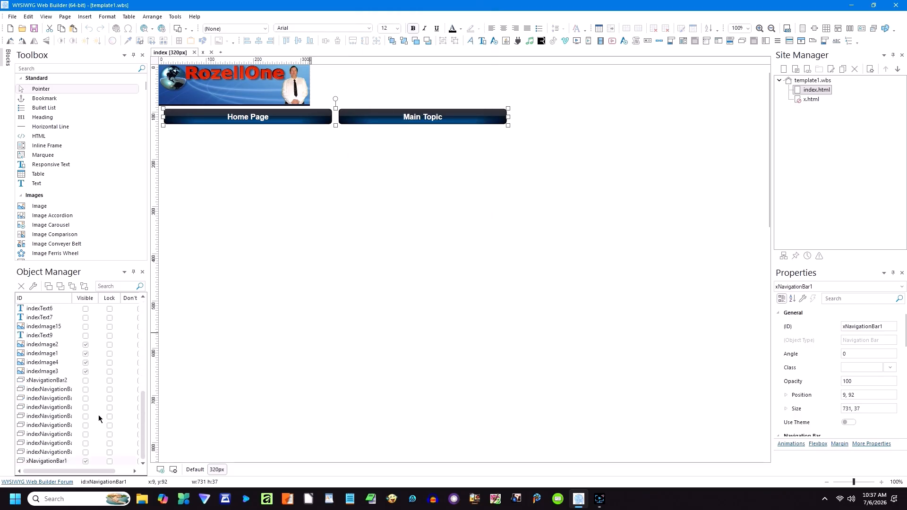
{"action": "left_click", "coordinate": [85, 461]}
Step: Paste the copied navigation bar at the left edge below the header, narrowed to about 340 px
{"action": "right_click", "coordinate": [236, 146]}
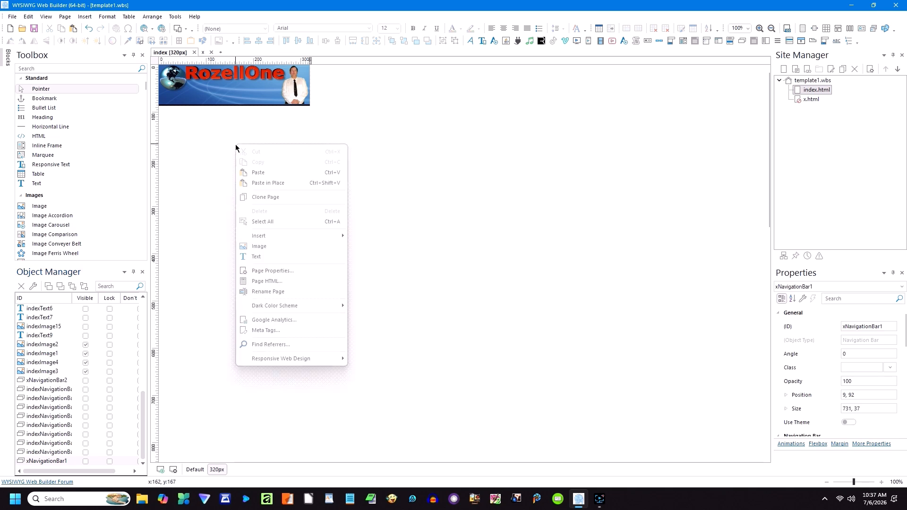
{"action": "left_click", "coordinate": [257, 172]}
{"action": "left_click_drag", "start_coordinate": [344, 184], "coordinate": [245, 130]}
{"action": "left_click_drag", "start_coordinate": [504, 126], "coordinate": [320, 127]}
Step: Make the pasted bar vertical with spacing 25 and widen it to the full 320 px
{"action": "double_click", "coordinate": [290, 126]}
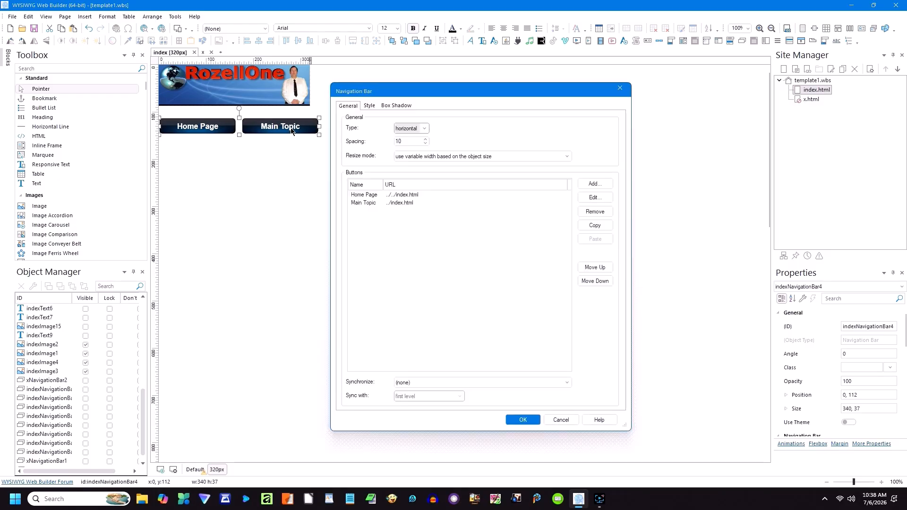
{"action": "left_click", "coordinate": [425, 129]}
{"action": "left_click", "coordinate": [412, 146]}
{"action": "double_click", "coordinate": [406, 141]}
{"action": "type", "text": "25"}
{"action": "key", "text": "Return"}
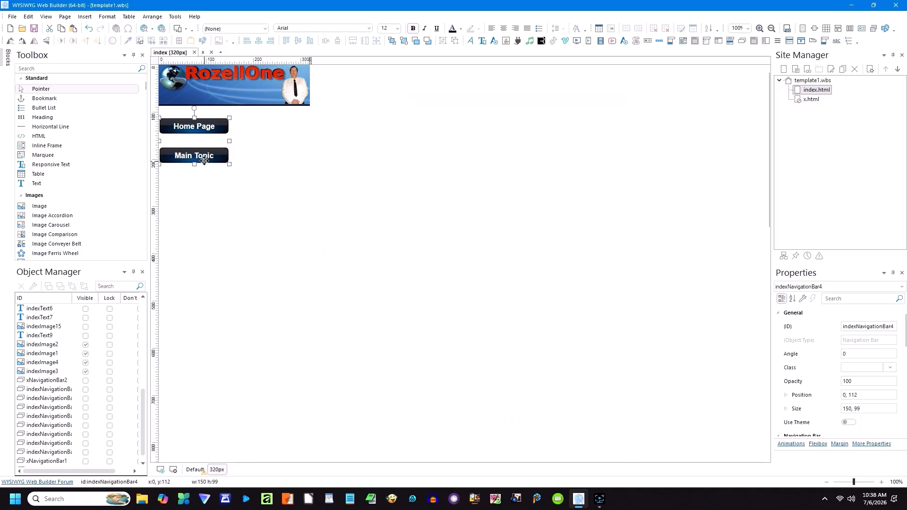
{"action": "left_click_drag", "start_coordinate": [229, 141], "coordinate": [309, 141]}
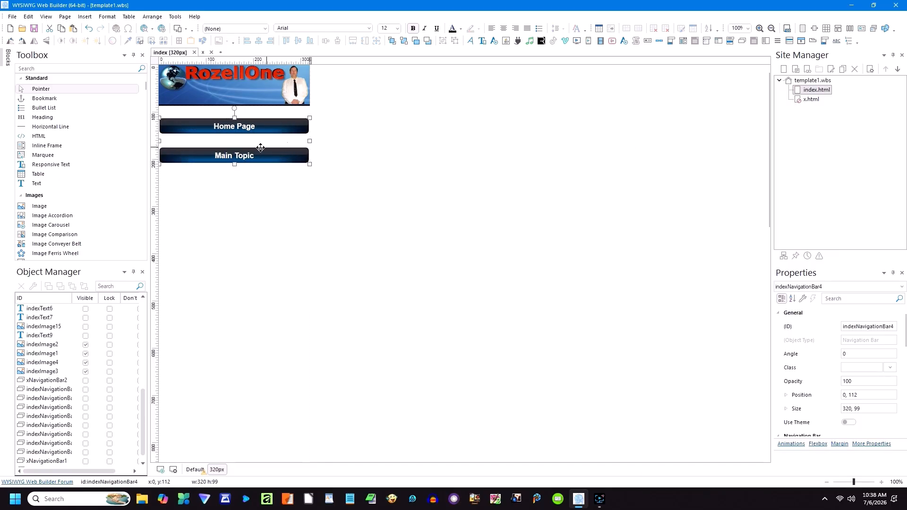
Step: In the Default layout, move the vertical bar down below the wide bar
{"action": "left_click", "coordinate": [269, 188]}
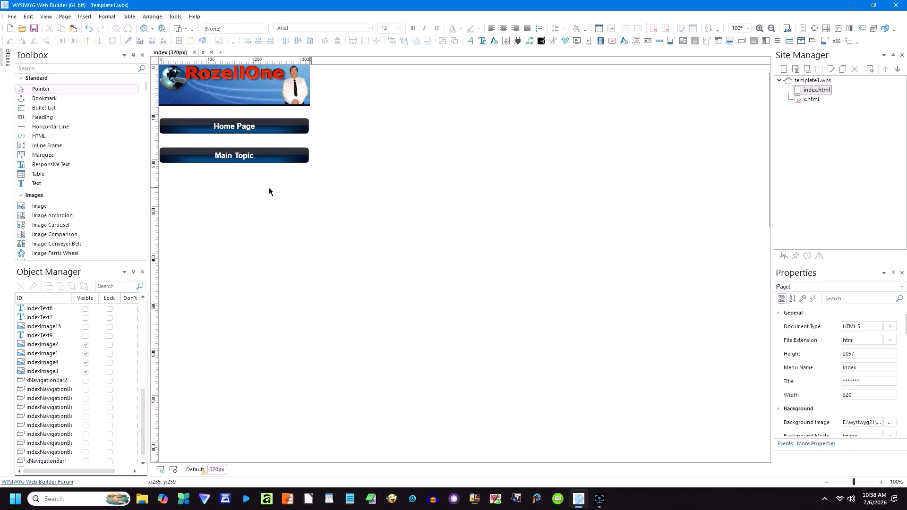
{"action": "left_click", "coordinate": [195, 470]}
{"action": "left_click_drag", "start_coordinate": [360, 171], "coordinate": [366, 216]}
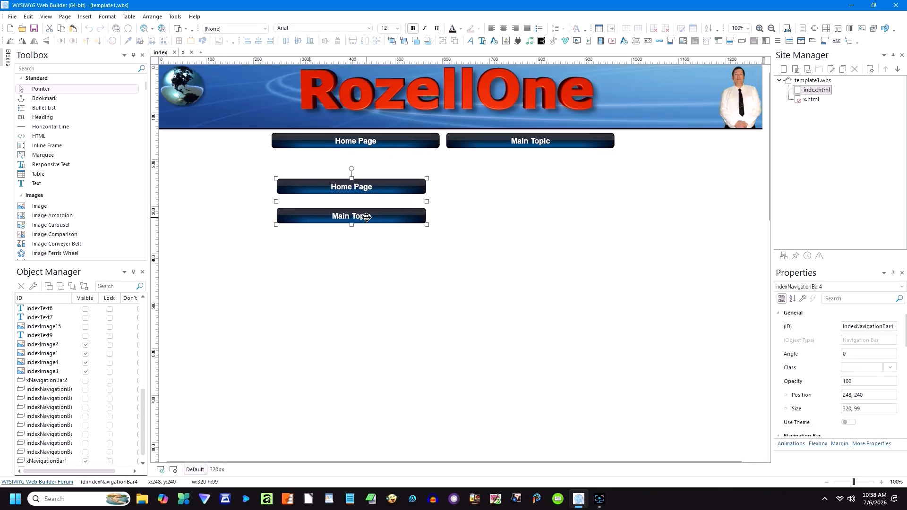
{"action": "scroll", "coordinate": [118, 416], "scroll_direction": "down", "scroll_amount": 1}
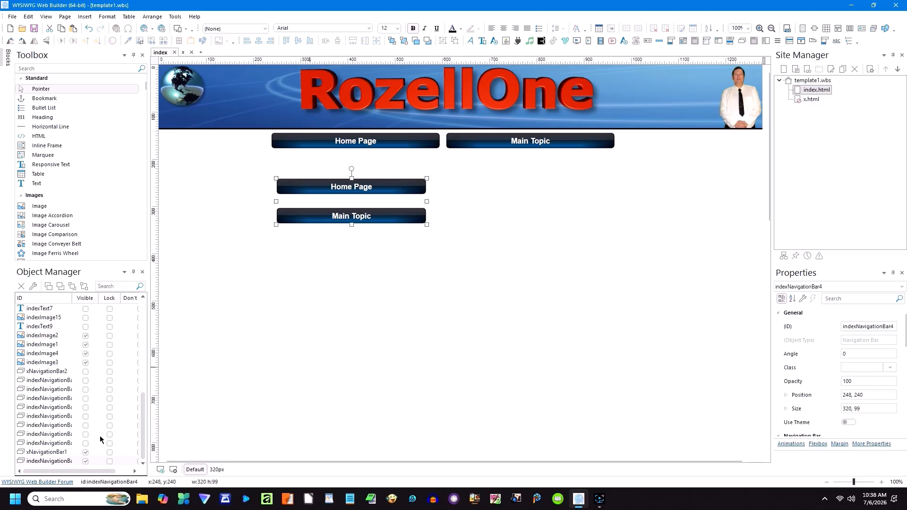
Step: Hide the vertical bar on desktop and rename the wide bar's Main Topic button to 'My Page'
{"action": "left_click", "coordinate": [85, 462]}
{"action": "double_click", "coordinate": [510, 146]}
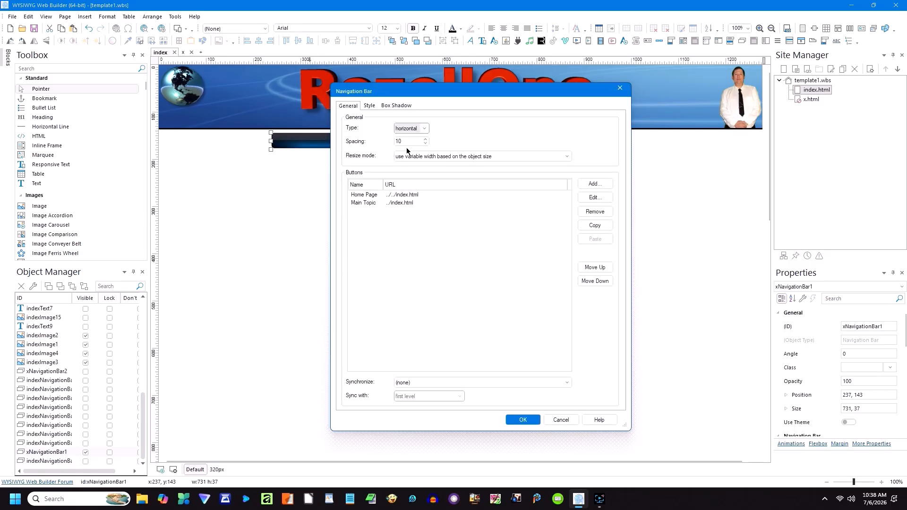
{"action": "double_click", "coordinate": [396, 202]}
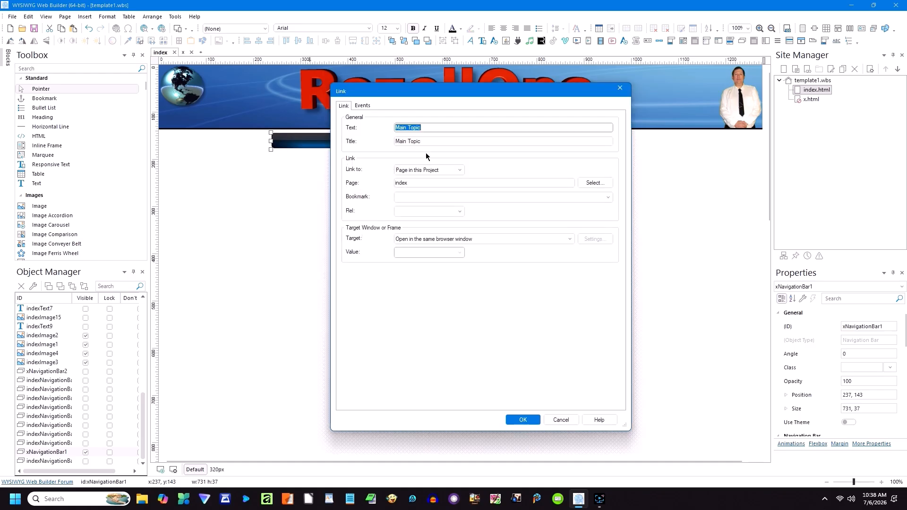
{"action": "type", "text": "My Page"}
{"action": "key", "text": "Tab"}
{"action": "type", "text": "My Pag"}
{"action": "left_click", "coordinate": [520, 418]}
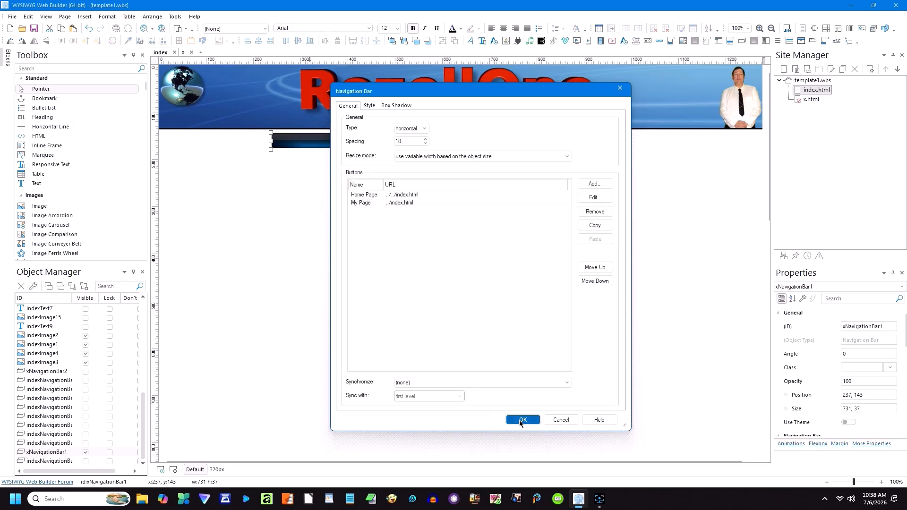
{"action": "left_click", "coordinate": [519, 420]}
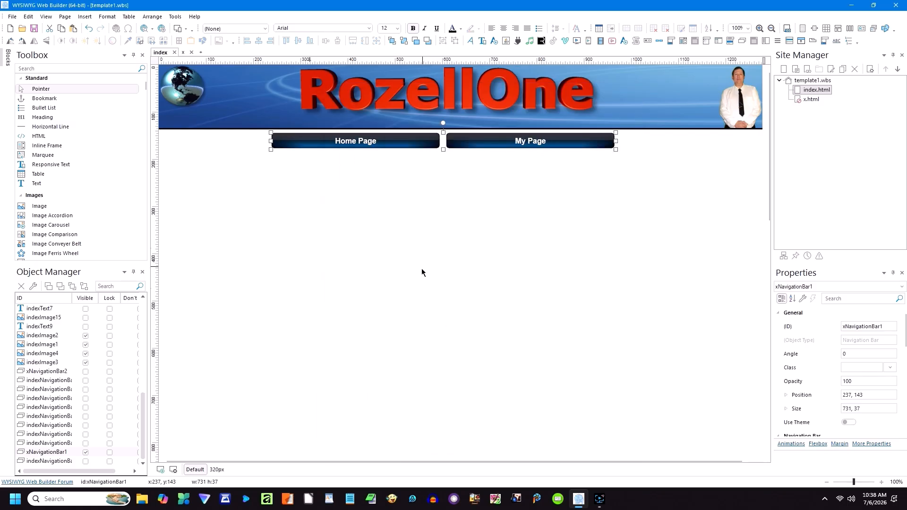
{"action": "left_click", "coordinate": [217, 470]}
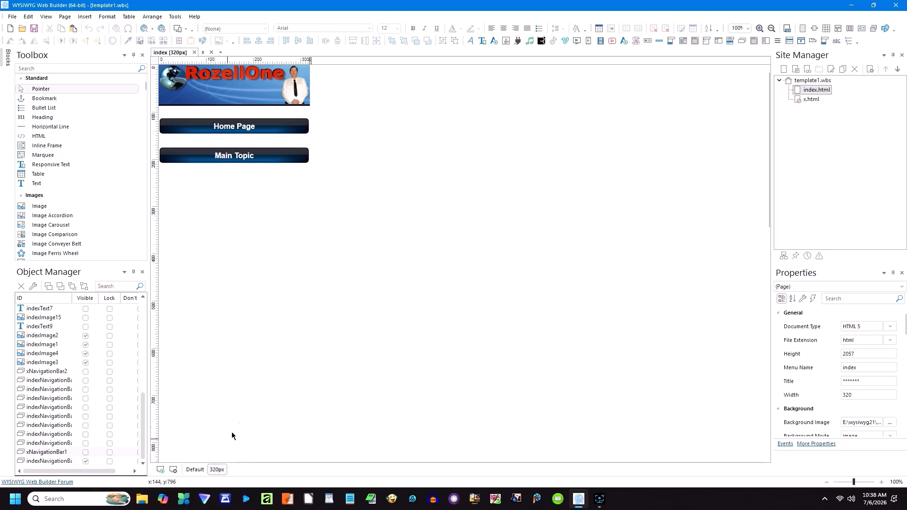
Step: Check the vertical bar's Main Topic link settings and close them without changes
{"action": "double_click", "coordinate": [238, 155]}
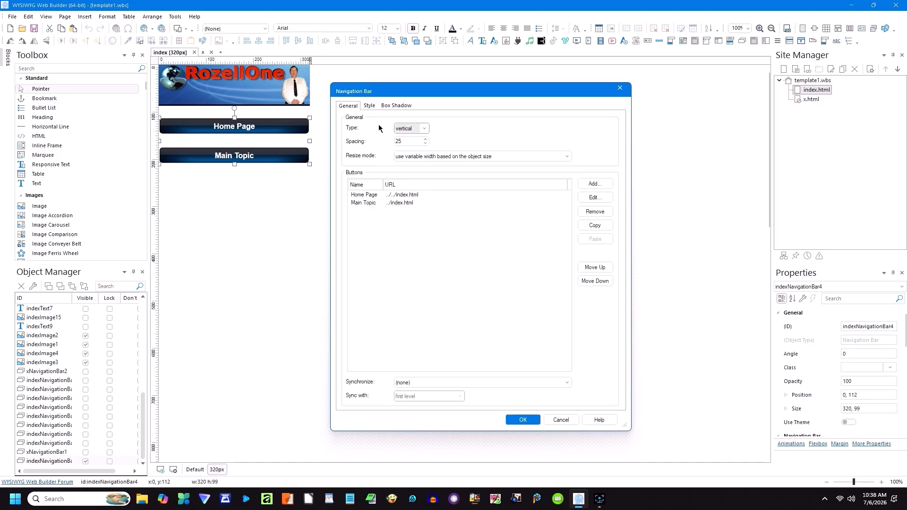
{"action": "double_click", "coordinate": [399, 203]}
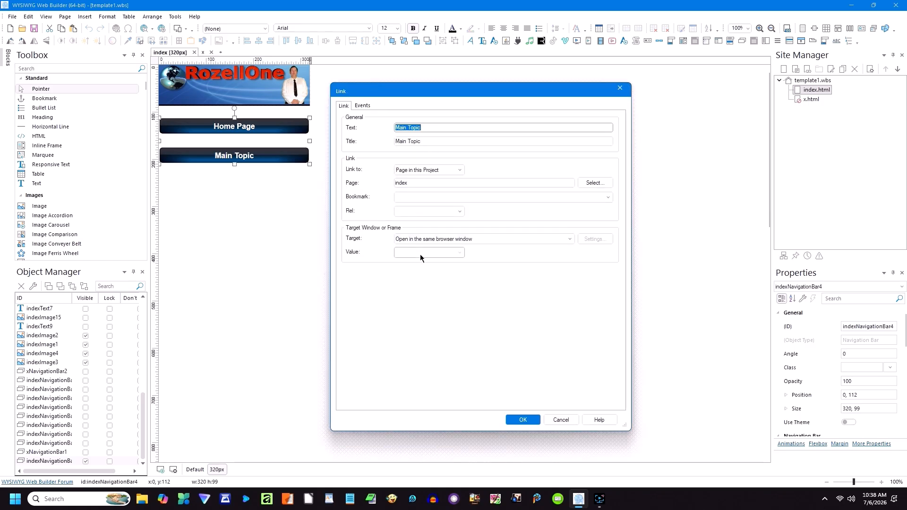
{"action": "left_click", "coordinate": [562, 419]}
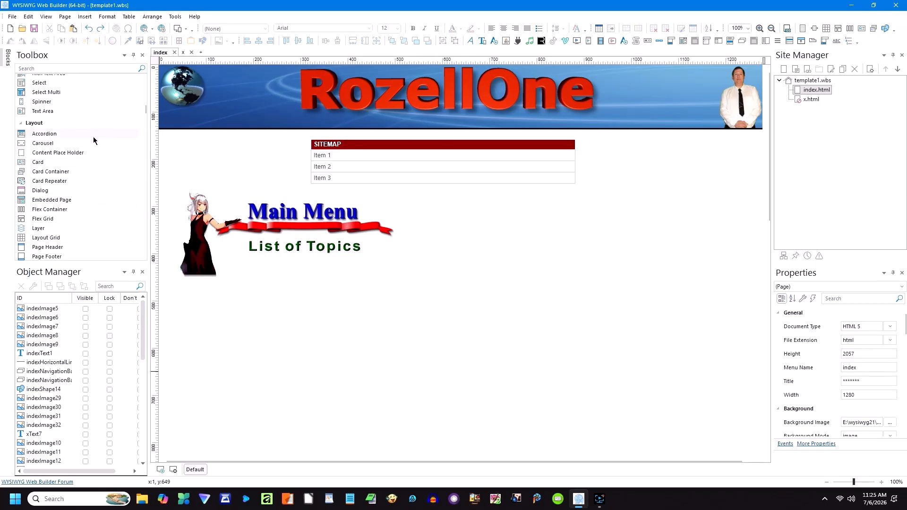
Step: Draw a full-width flex container and move it down the page
{"action": "left_click", "coordinate": [57, 209]}
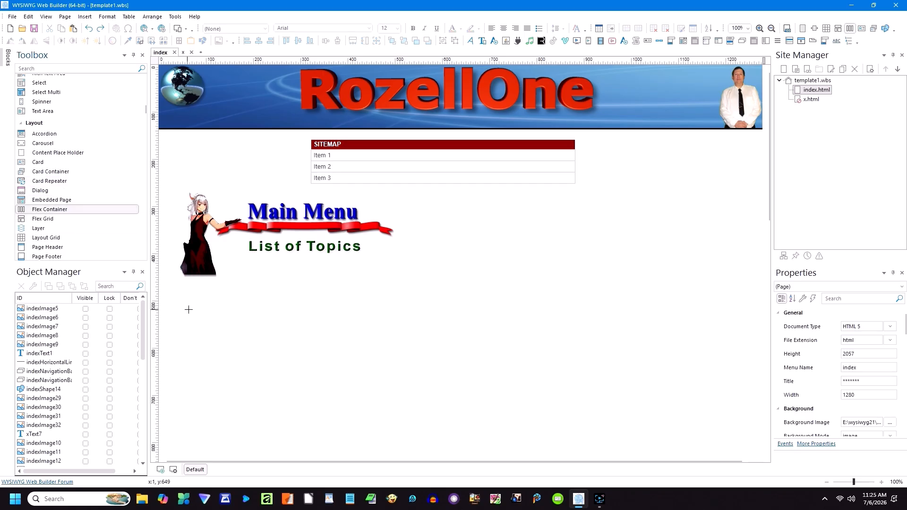
{"action": "mouse_move", "coordinate": [164, 300]}
{"action": "left_mouse_down"}
{"action": "mouse_move", "coordinate": [487, 340]}
{"action": "mouse_move", "coordinate": [576, 364]}
{"action": "left_mouse_up"}
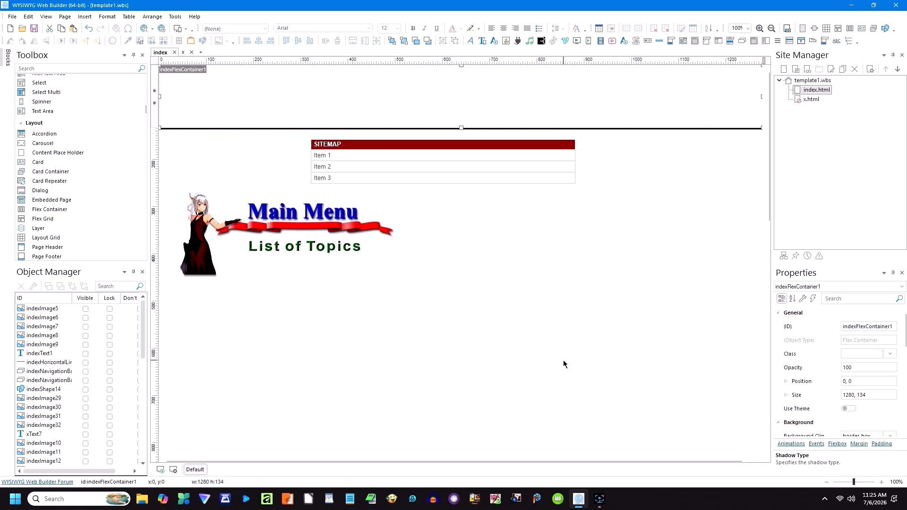
{"action": "left_click_drag", "start_coordinate": [470, 81], "coordinate": [459, 317]}
{"action": "left_click_drag", "start_coordinate": [435, 74], "coordinate": [432, 312]}
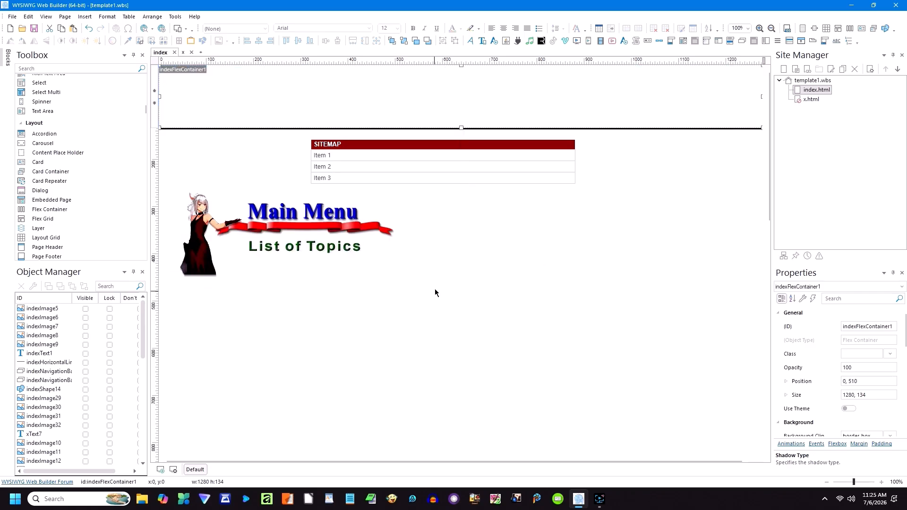
Step: Set the flex container to row direction, space-around, centred items and flex-start content
{"action": "double_click", "coordinate": [431, 101]}
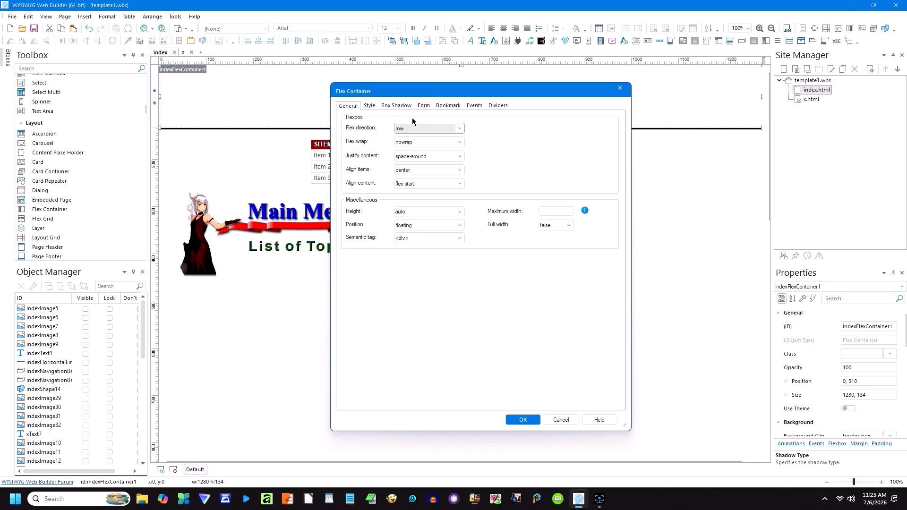
{"action": "left_click", "coordinate": [457, 129]}
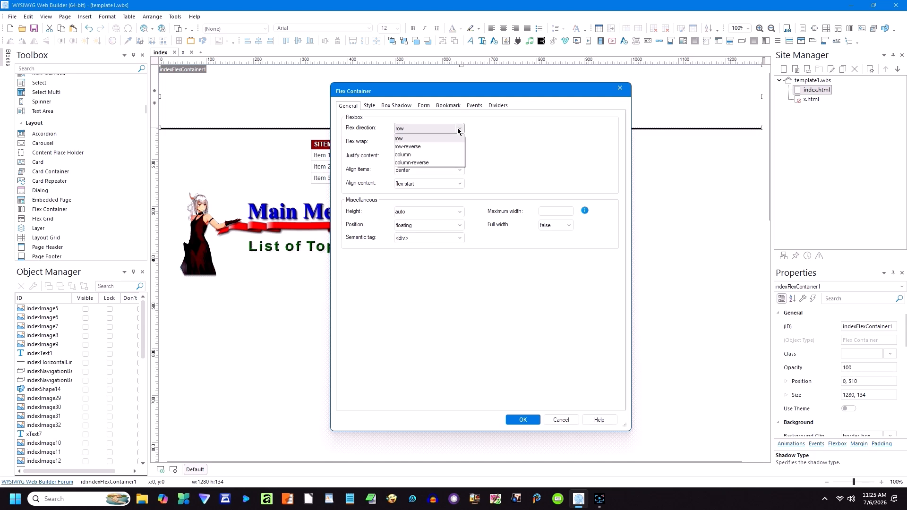
{"action": "left_click", "coordinate": [457, 131]}
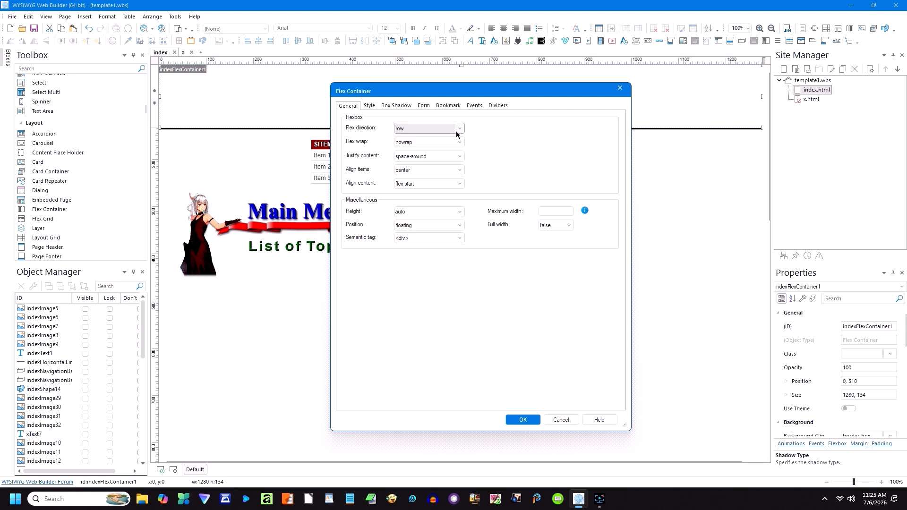
{"action": "left_click", "coordinate": [459, 158]}
{"action": "left_click", "coordinate": [460, 157]}
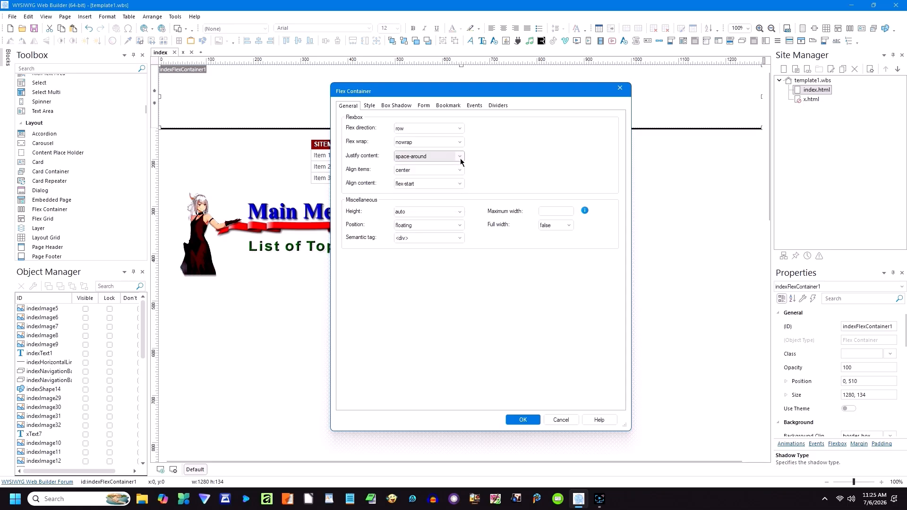
{"action": "left_click", "coordinate": [461, 170]}
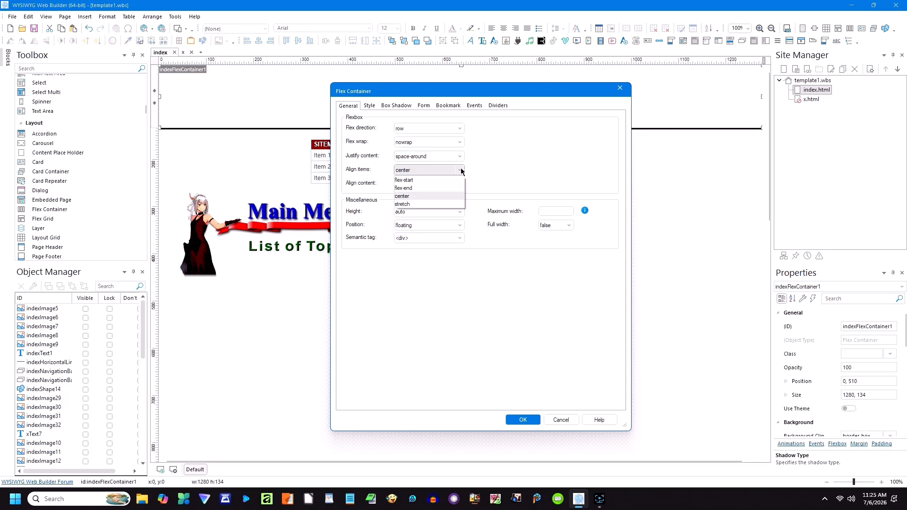
{"action": "left_click", "coordinate": [461, 170]}
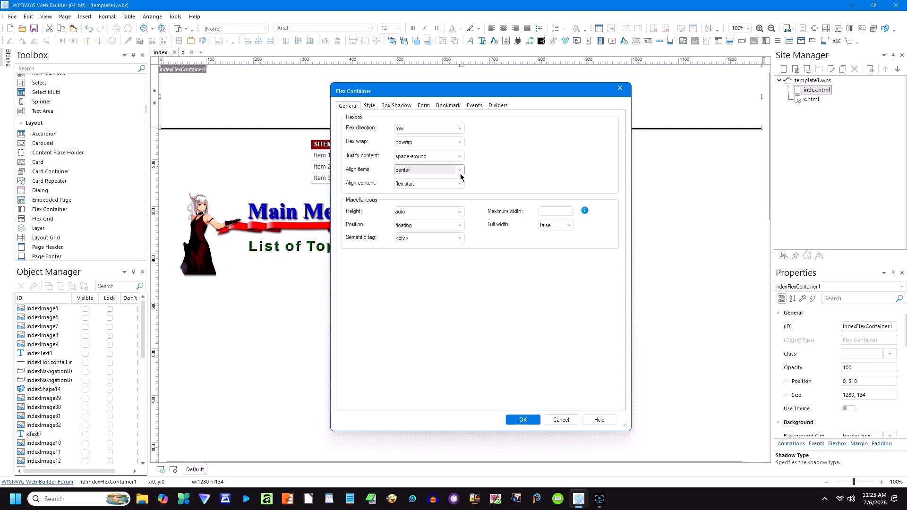
{"action": "left_click", "coordinate": [460, 185]}
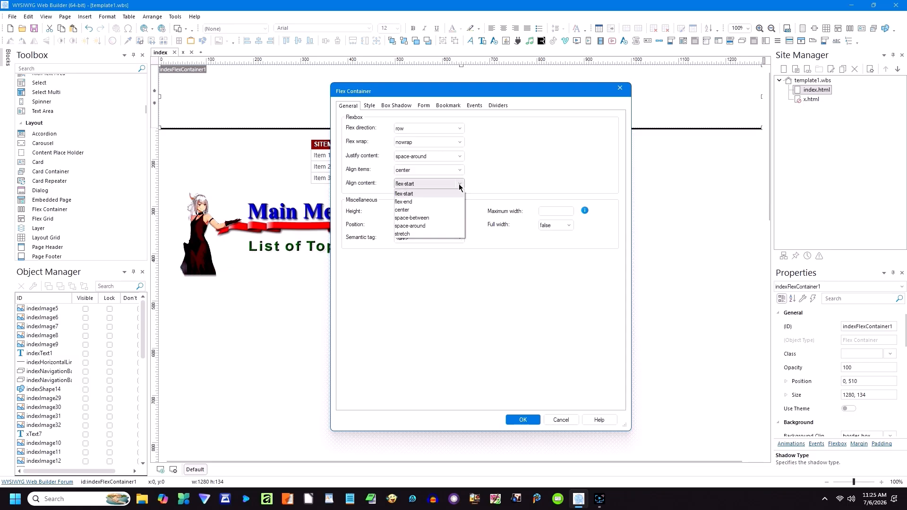
{"action": "left_click", "coordinate": [460, 185]}
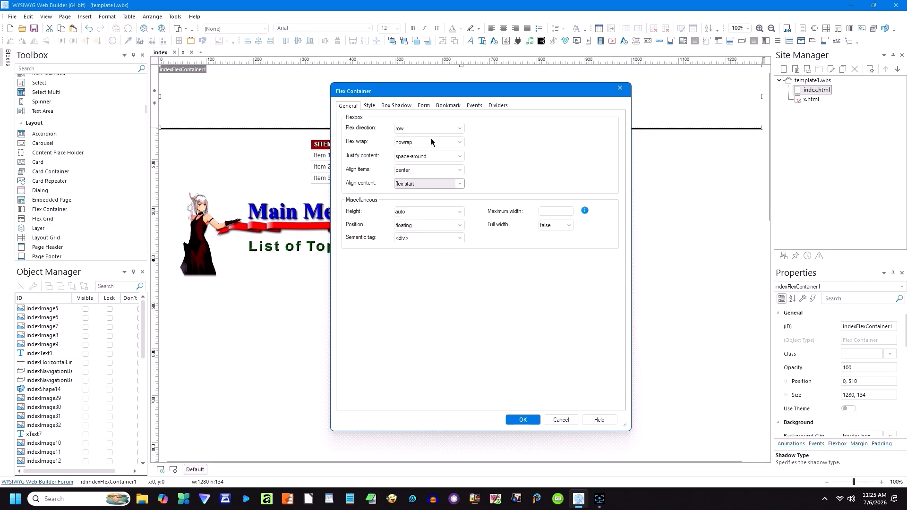
Step: Review the container's Style, Shadow, Form, Bookmark, Events and Divider settings, then place it below Main Menu
{"action": "left_click", "coordinate": [370, 106]}
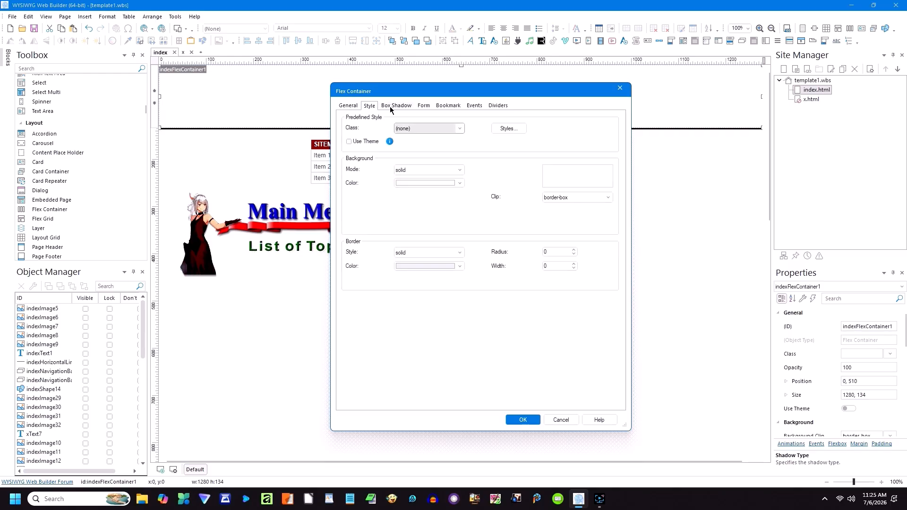
{"action": "left_click", "coordinate": [397, 106]}
{"action": "left_click", "coordinate": [422, 105]}
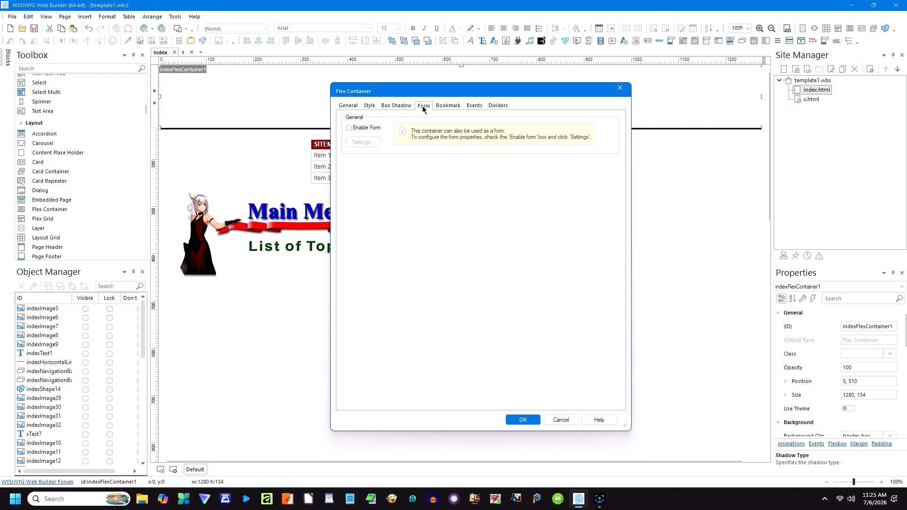
{"action": "left_click", "coordinate": [447, 107]}
{"action": "left_click", "coordinate": [474, 107]}
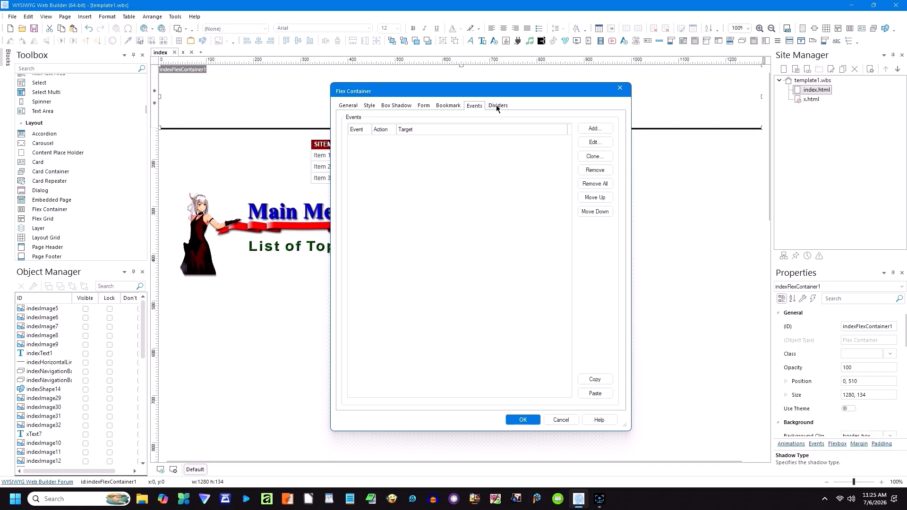
{"action": "left_click", "coordinate": [496, 106]}
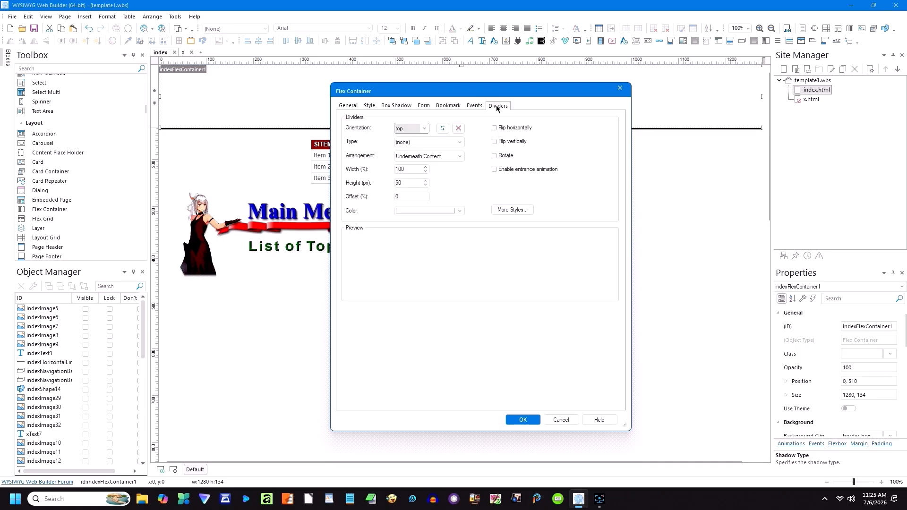
{"action": "left_click", "coordinate": [351, 106]}
{"action": "left_click", "coordinate": [523, 419]}
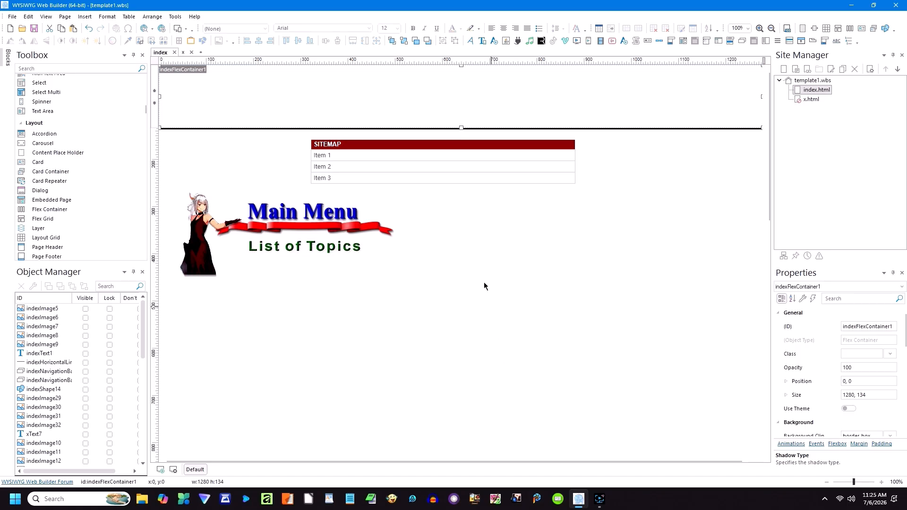
{"action": "left_click_drag", "start_coordinate": [403, 81], "coordinate": [379, 319]}
{"action": "left_click", "coordinate": [379, 316]}
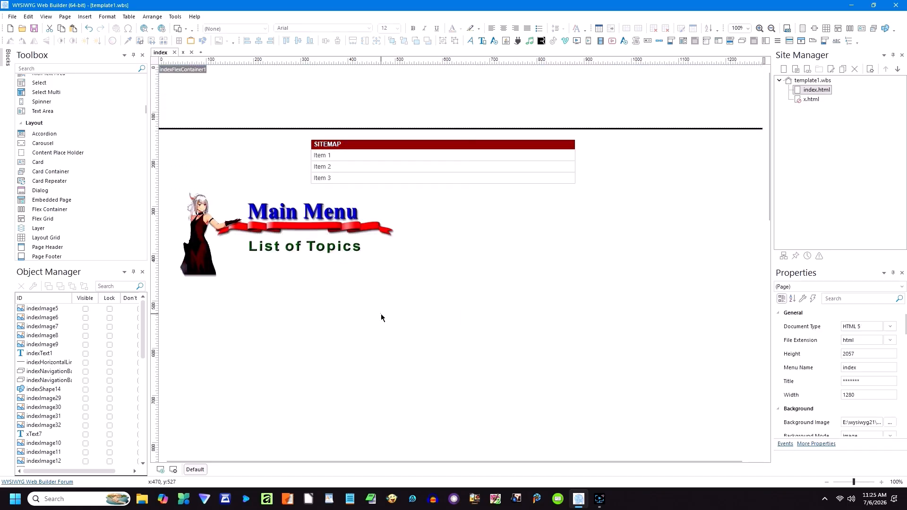
{"action": "left_click", "coordinate": [154, 32]}
{"action": "left_click", "coordinate": [162, 60]}
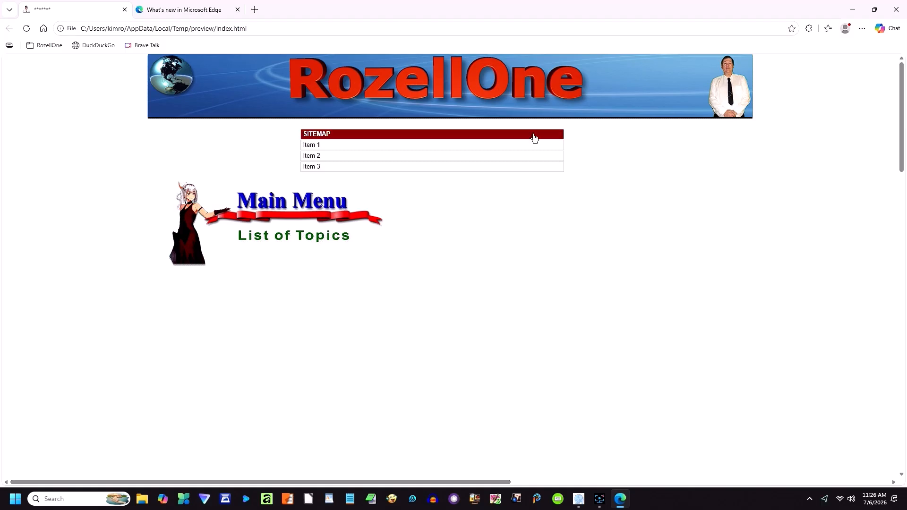
{"action": "left_click", "coordinate": [896, 13]}
{"action": "double_click", "coordinate": [506, 81]}
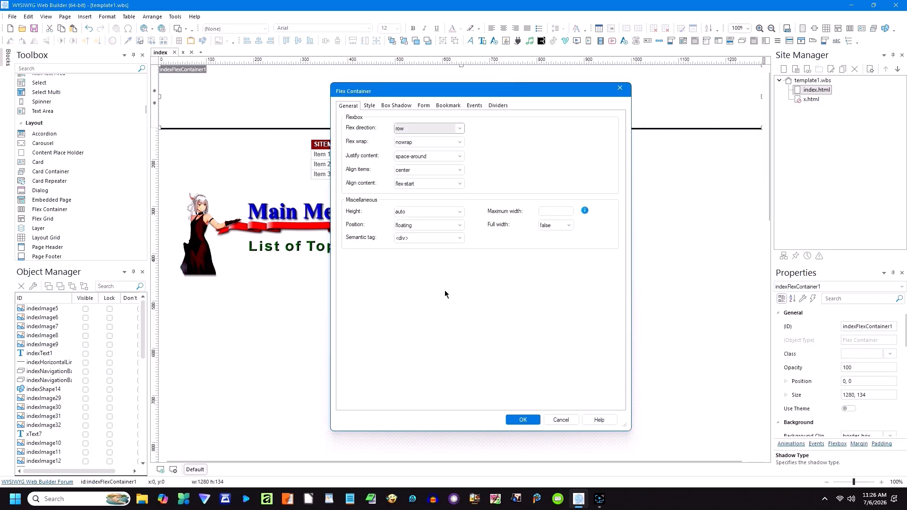
{"action": "left_click", "coordinate": [559, 420]}
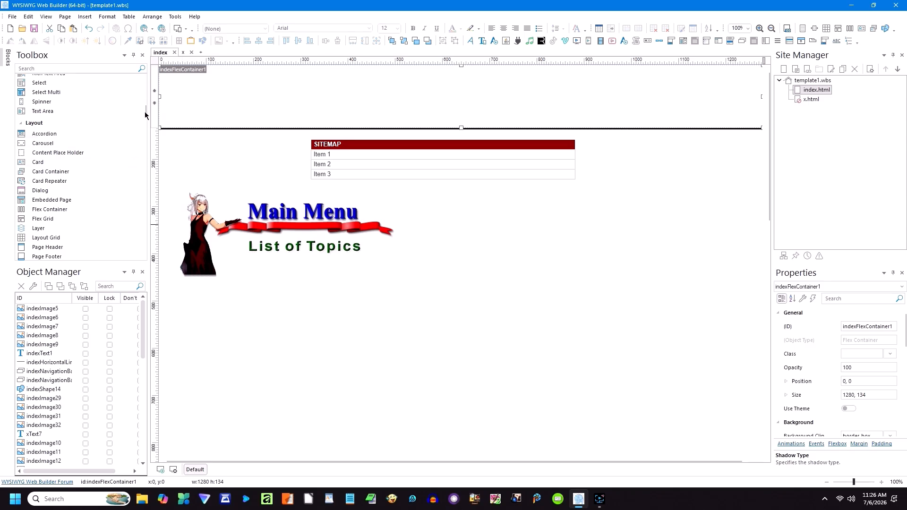
{"action": "scroll", "coordinate": [147, 113], "scroll_direction": "up", "scroll_amount": 10}
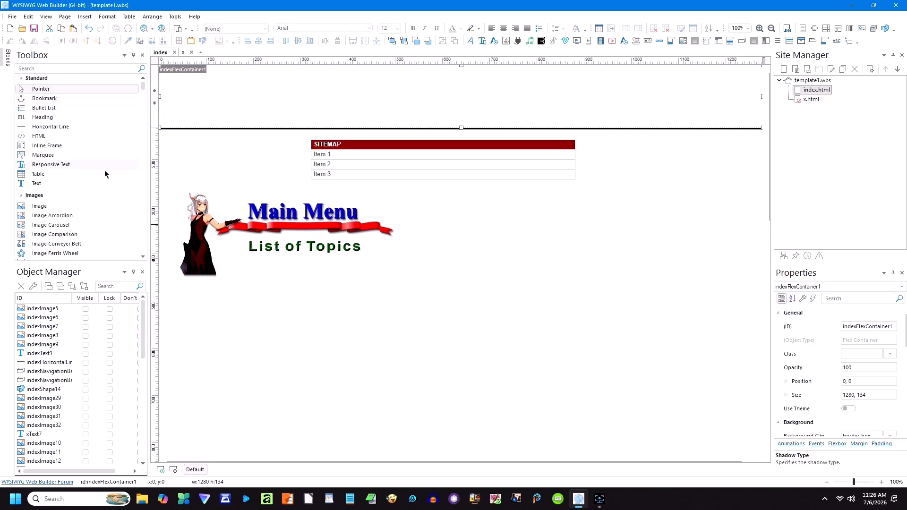
Step: Add a text object below Main Menu reading 'Hello World'
{"action": "left_click", "coordinate": [42, 184]}
{"action": "left_click", "coordinate": [349, 311]}
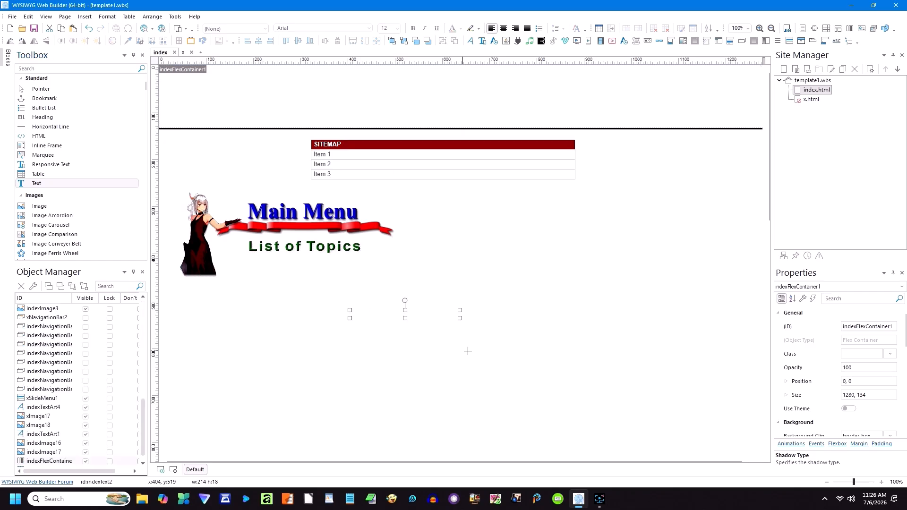
{"action": "double_click", "coordinate": [473, 315]}
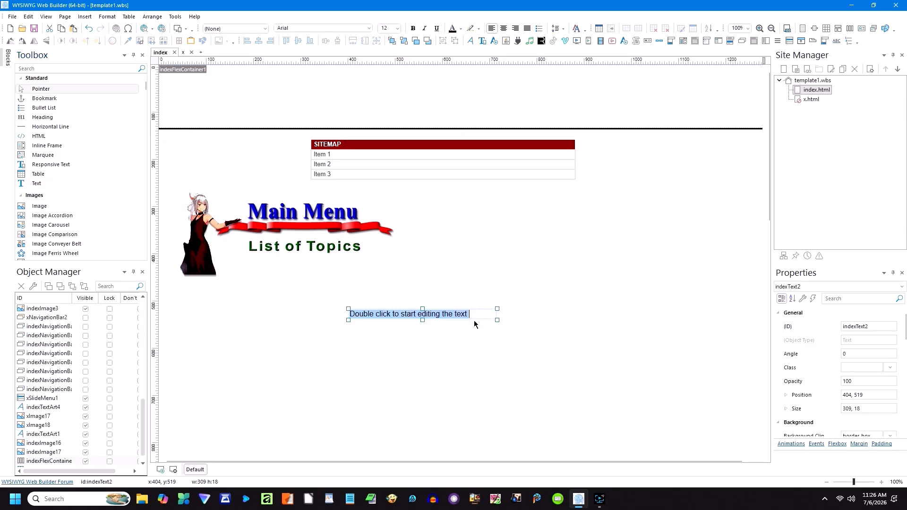
{"action": "type", "text": "Hel"}
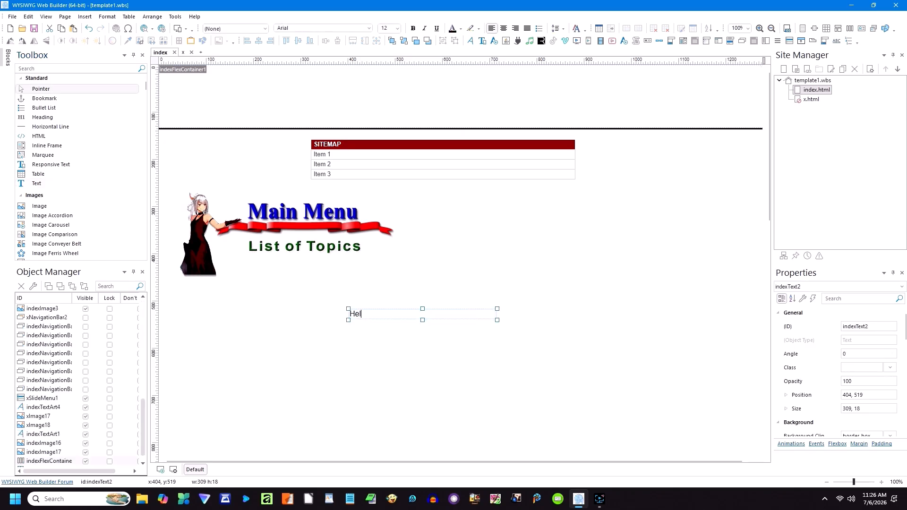
{"action": "type", "text": "lo World"}
Step: Make Hello World bold at 24 point and move it into the top flex container
{"action": "left_click_drag", "start_coordinate": [401, 312], "coordinate": [350, 314]}
{"action": "left_click", "coordinate": [413, 28]}
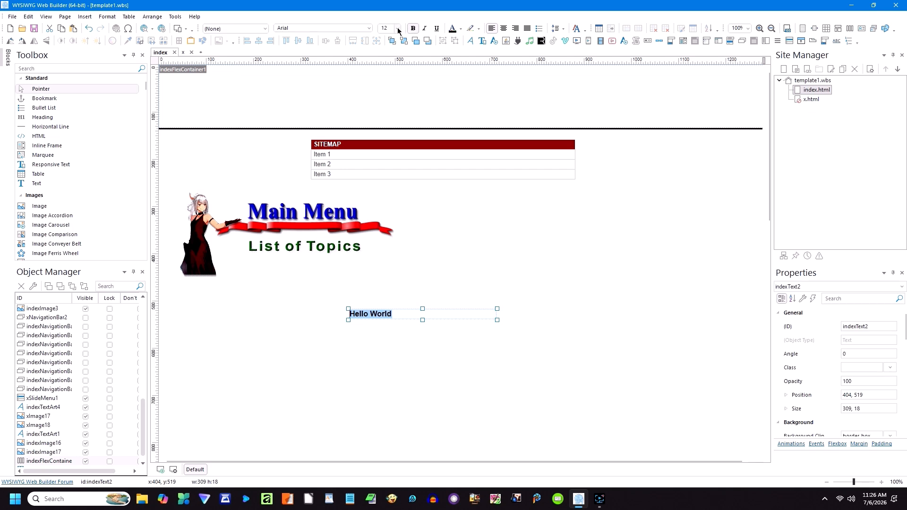
{"action": "left_click", "coordinate": [397, 28]}
{"action": "left_click", "coordinate": [386, 99]}
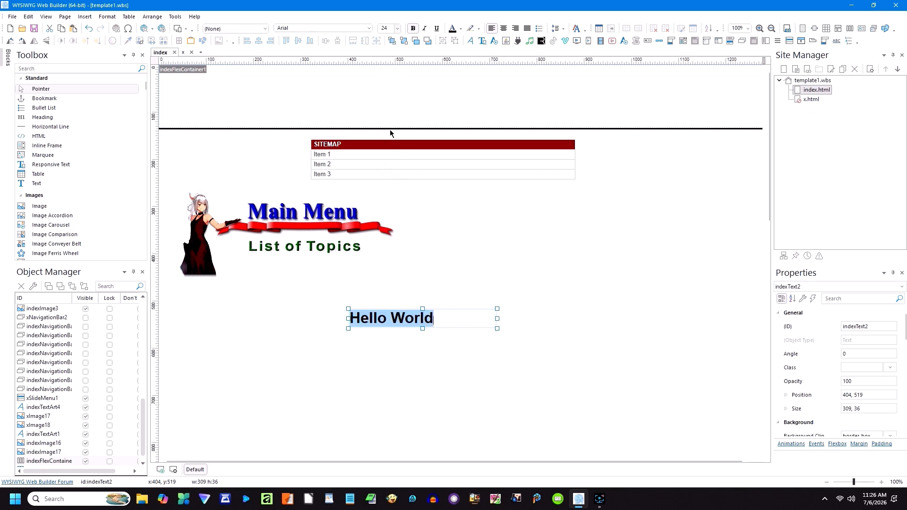
{"action": "left_click", "coordinate": [441, 238]}
{"action": "left_click_drag", "start_coordinate": [391, 315], "coordinate": [420, 100]}
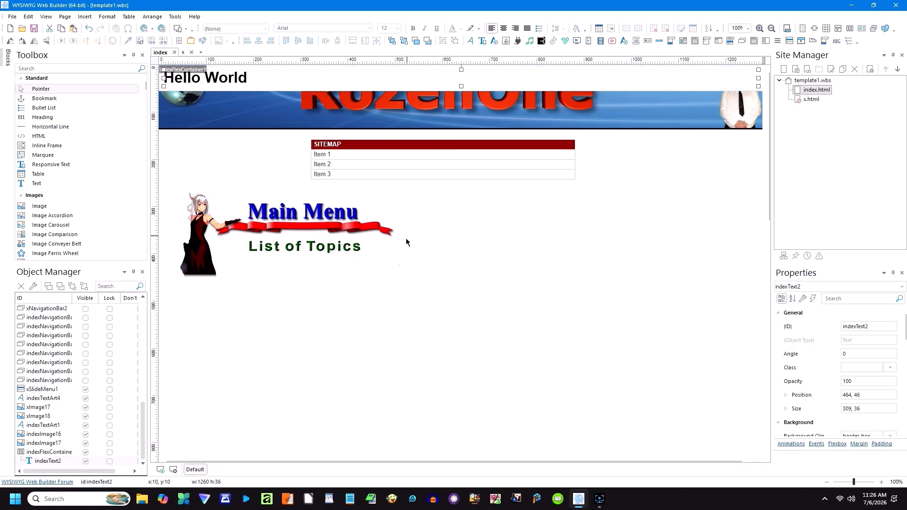
{"action": "left_click", "coordinate": [152, 29]}
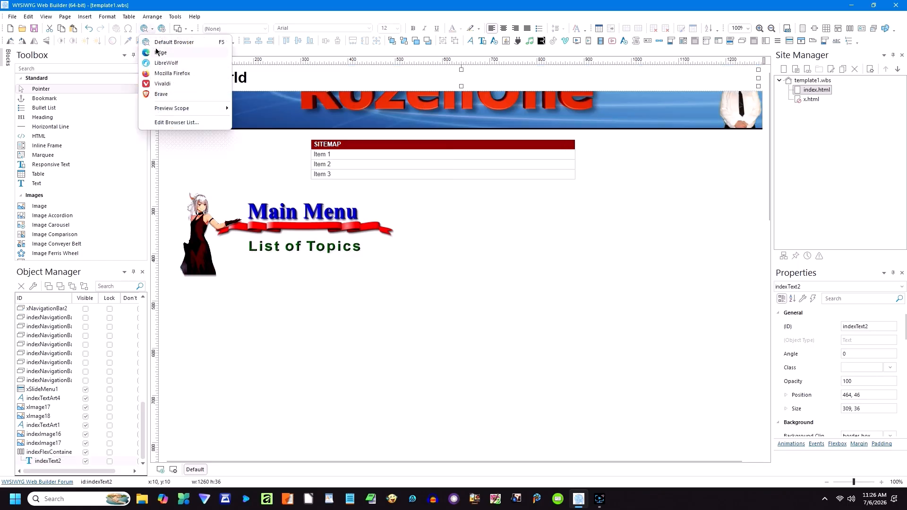
Step: Preview the page in Edge, then move Hello World below the Main Menu graphic
{"action": "left_click", "coordinate": [159, 52]}
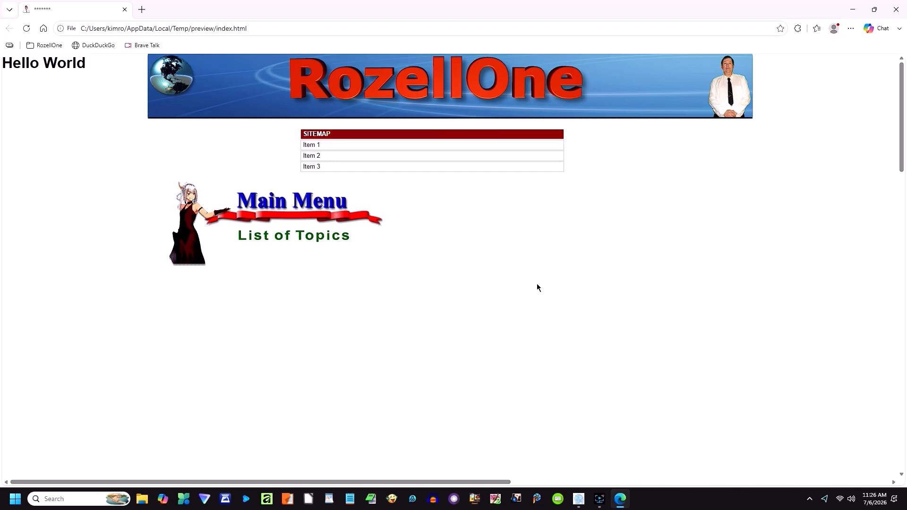
{"action": "left_click", "coordinate": [897, 12]}
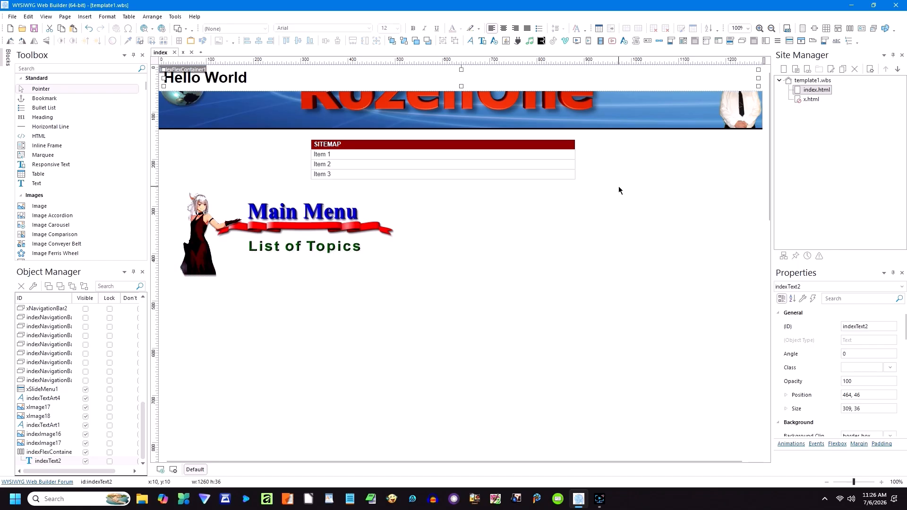
{"action": "left_click_drag", "start_coordinate": [272, 75], "coordinate": [308, 268]}
{"action": "left_click_drag", "start_coordinate": [327, 72], "coordinate": [329, 316]}
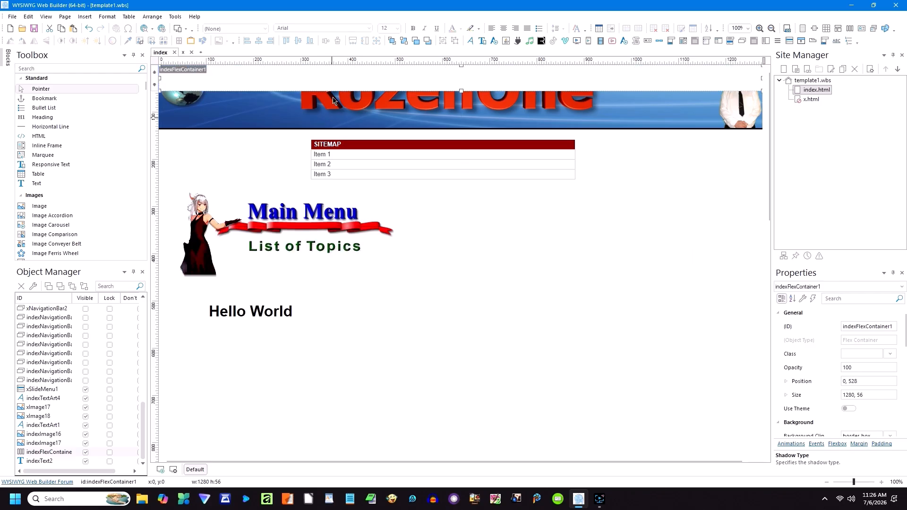
{"action": "left_click_drag", "start_coordinate": [338, 72], "coordinate": [355, 322]}
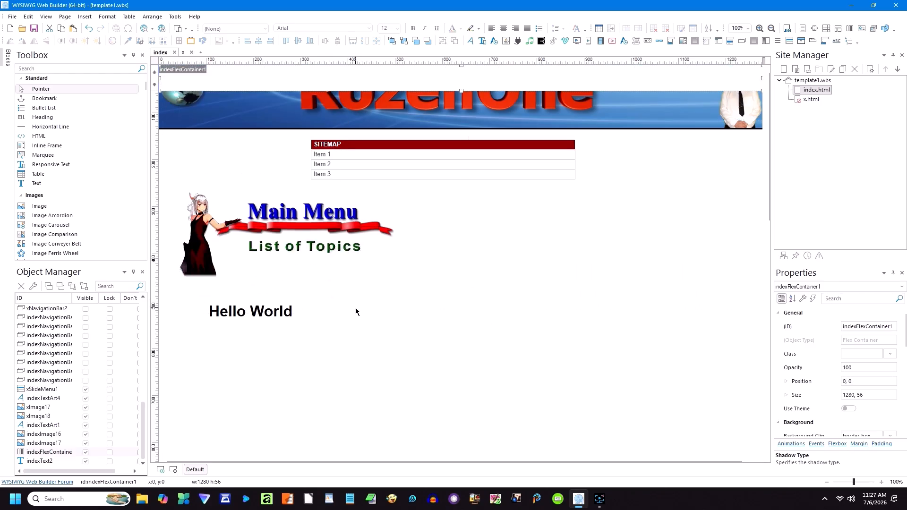
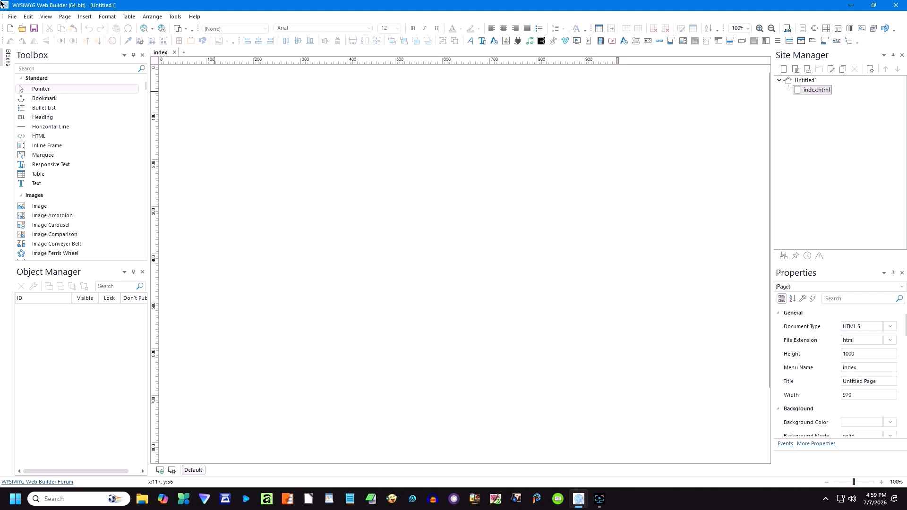
Step: Browse the Insert menu's object list, then dismiss it without inserting anything
{"action": "left_click", "coordinate": [86, 17]}
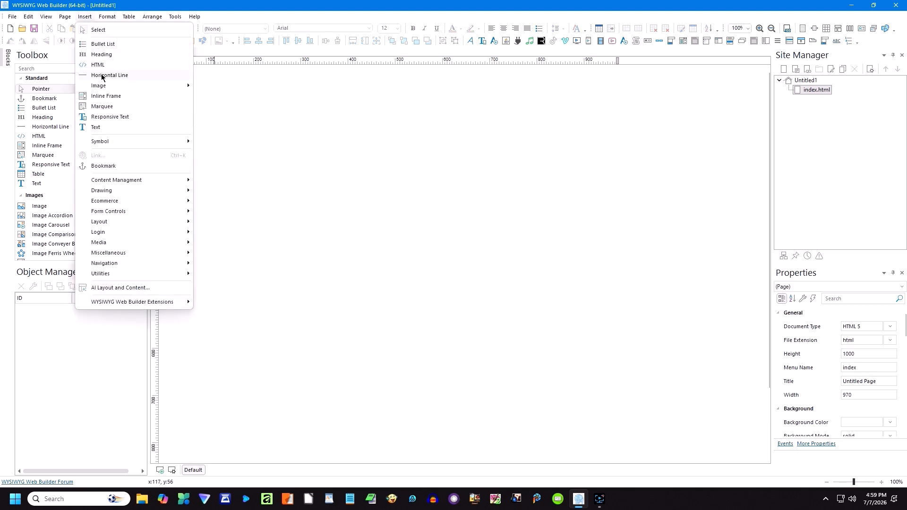
{"action": "mouse_move", "coordinate": [112, 184]}
{"action": "mouse_move", "coordinate": [115, 203]}
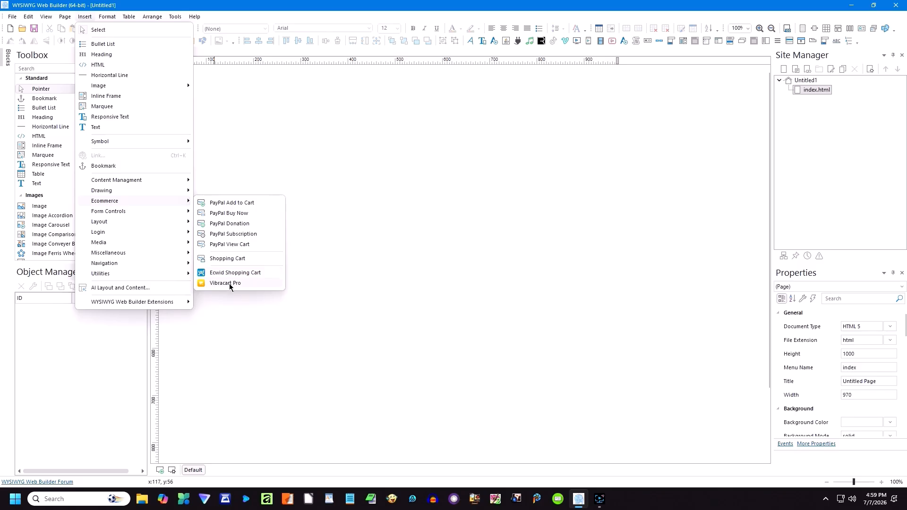
{"action": "left_click", "coordinate": [290, 174]}
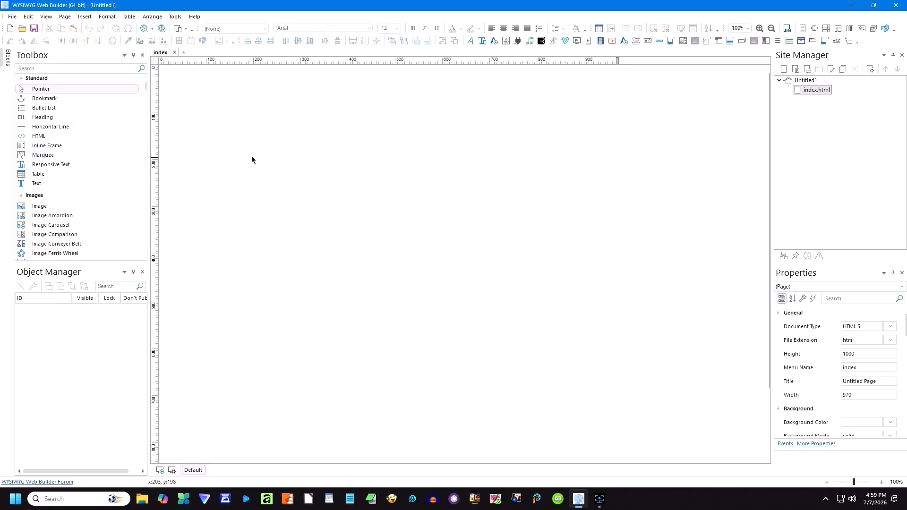
Step: Scroll the WYSIWYG Web Builder Extensions submenu down to the Shopify Cart and Shopify Product entries
{"action": "left_click", "coordinate": [90, 17]}
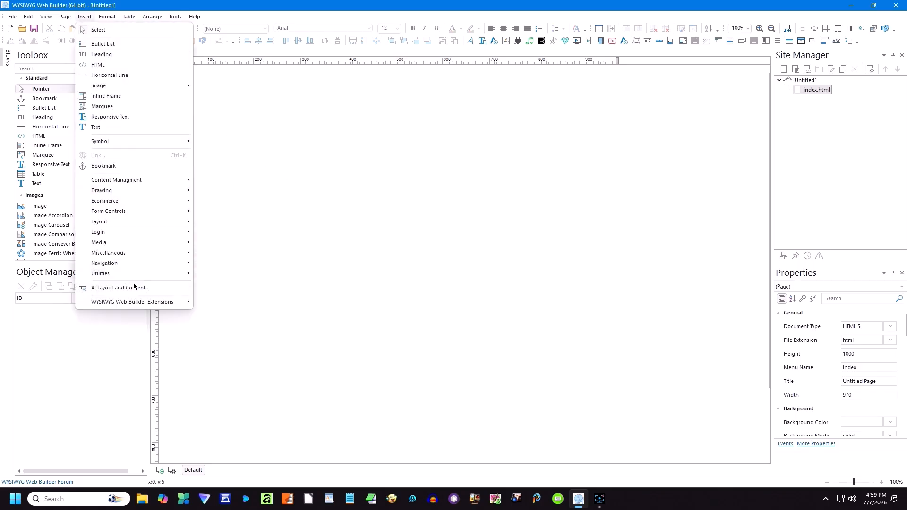
{"action": "mouse_move", "coordinate": [159, 304]}
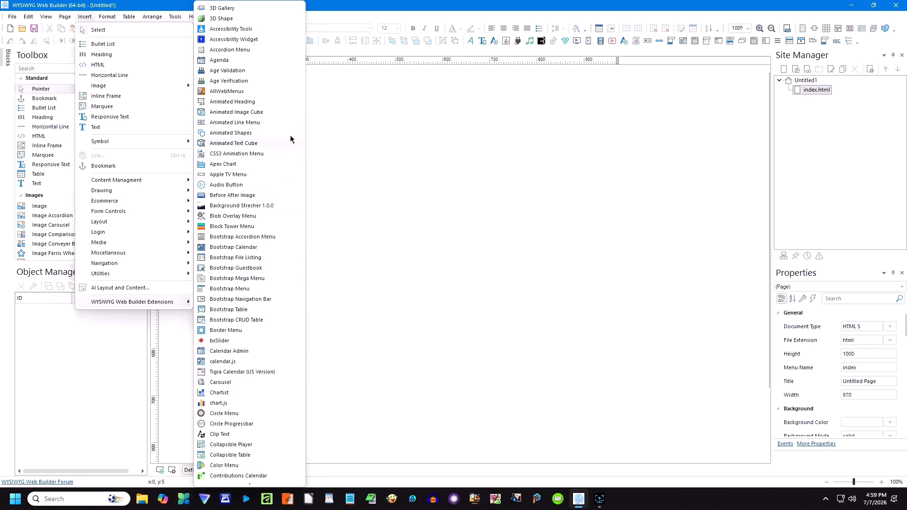
{"action": "scroll", "coordinate": [302, 78], "scroll_direction": "down", "scroll_amount": 1}
{"action": "scroll", "coordinate": [301, 87], "scroll_direction": "down", "scroll_amount": 12}
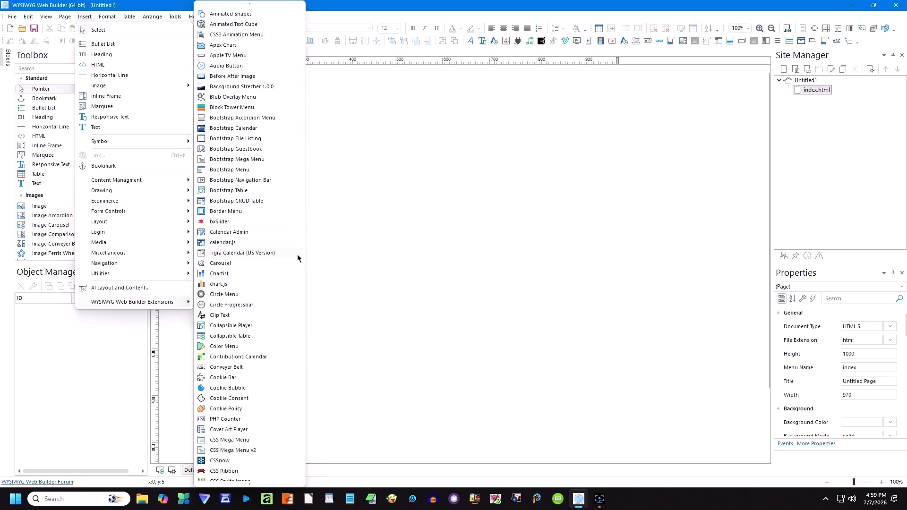
{"action": "scroll", "coordinate": [296, 311], "scroll_direction": "down", "scroll_amount": 15}
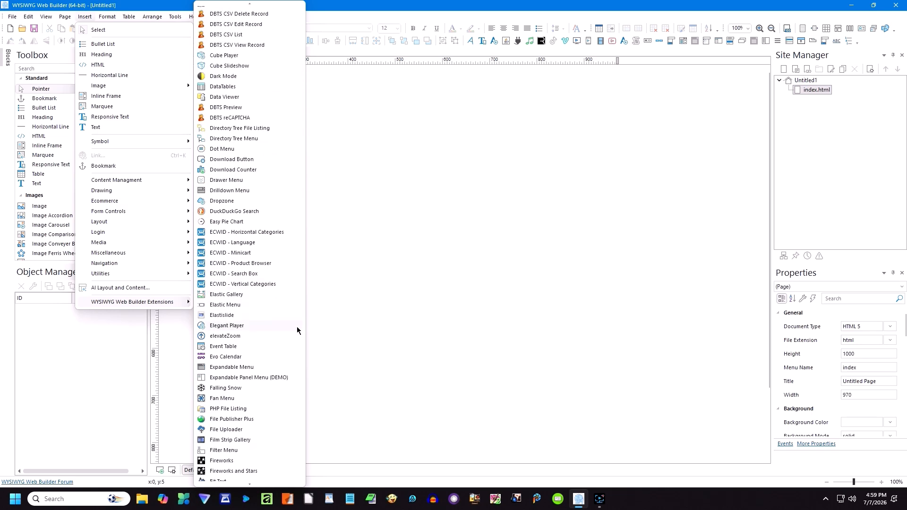
{"action": "scroll", "coordinate": [297, 339], "scroll_direction": "down", "scroll_amount": 14}
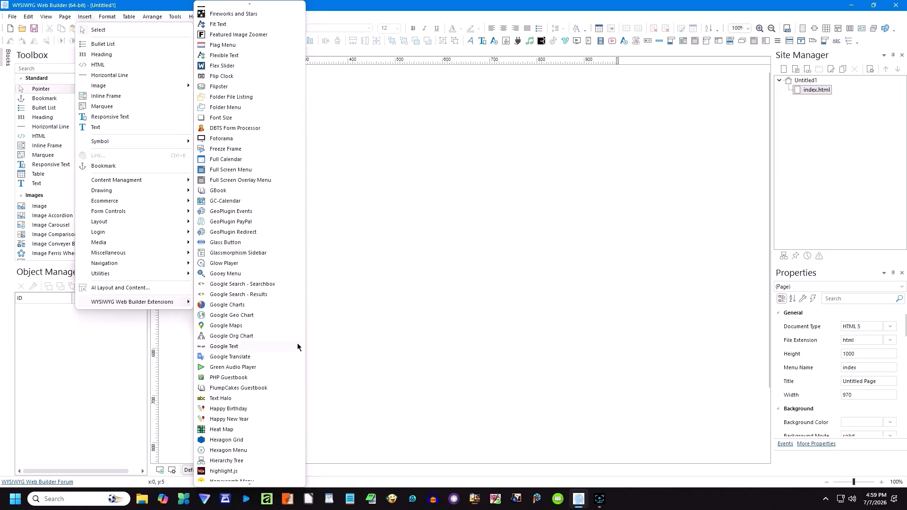
{"action": "scroll", "coordinate": [296, 348], "scroll_direction": "down", "scroll_amount": 14}
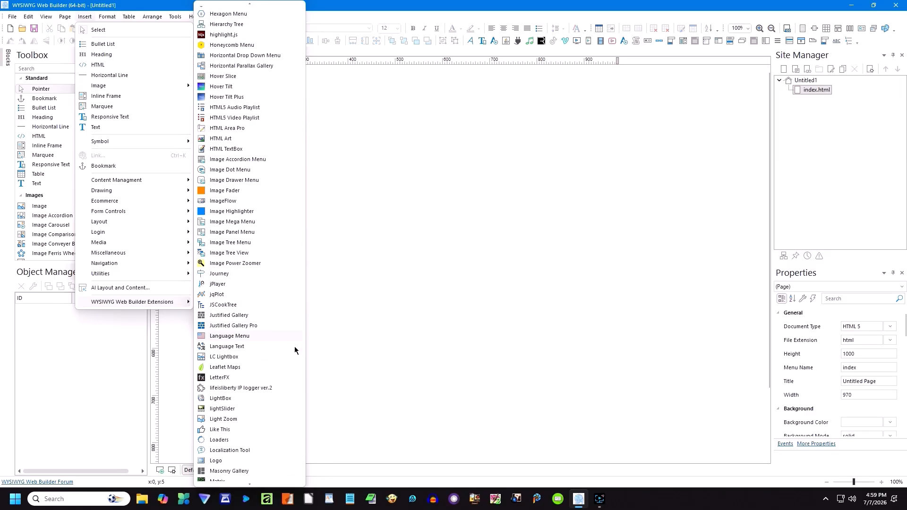
{"action": "scroll", "coordinate": [293, 346], "scroll_direction": "down", "scroll_amount": 14}
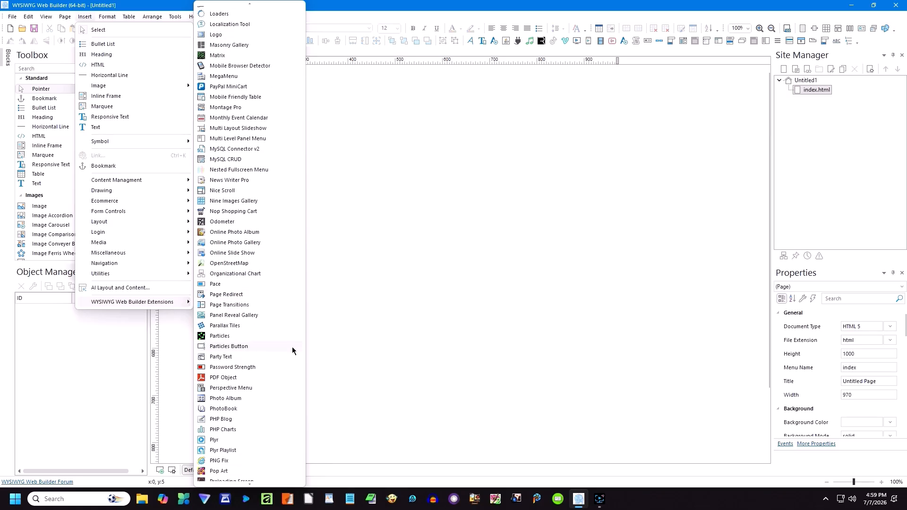
{"action": "scroll", "coordinate": [291, 347], "scroll_direction": "down", "scroll_amount": 16}
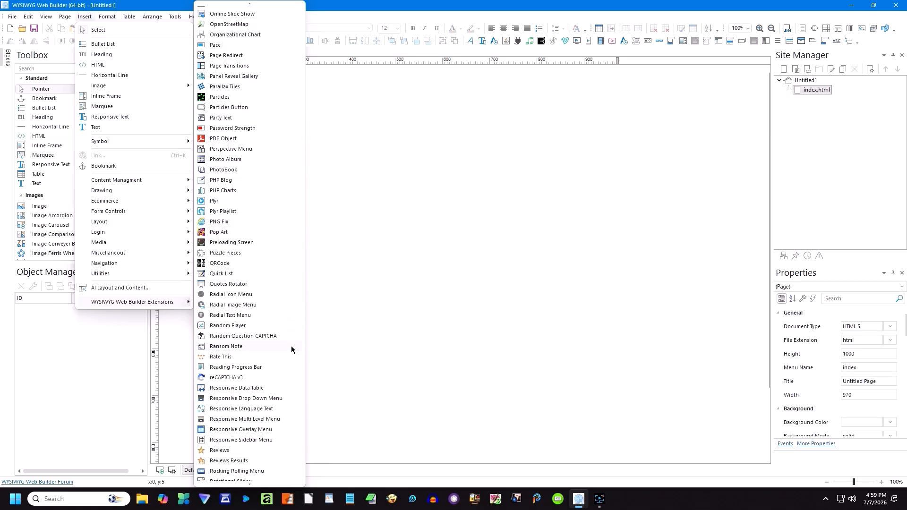
{"action": "scroll", "coordinate": [291, 346], "scroll_direction": "down", "scroll_amount": 16}
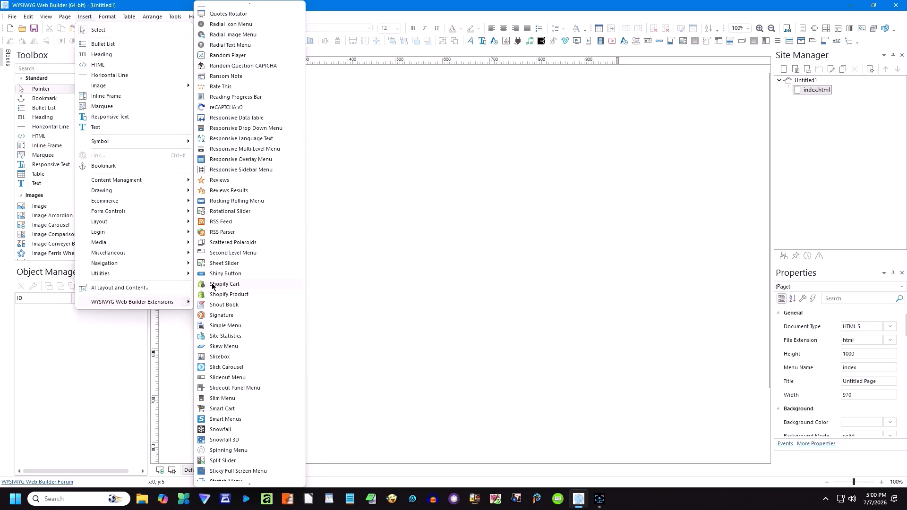
Step: Draw a Shopify Cart object (indexExtension1) at 250, 210 and review its settings without changes
{"action": "left_click", "coordinate": [212, 284]}
{"action": "left_click", "coordinate": [278, 164]}
{"action": "left_click_drag", "start_coordinate": [359, 213], "coordinate": [313, 189]}
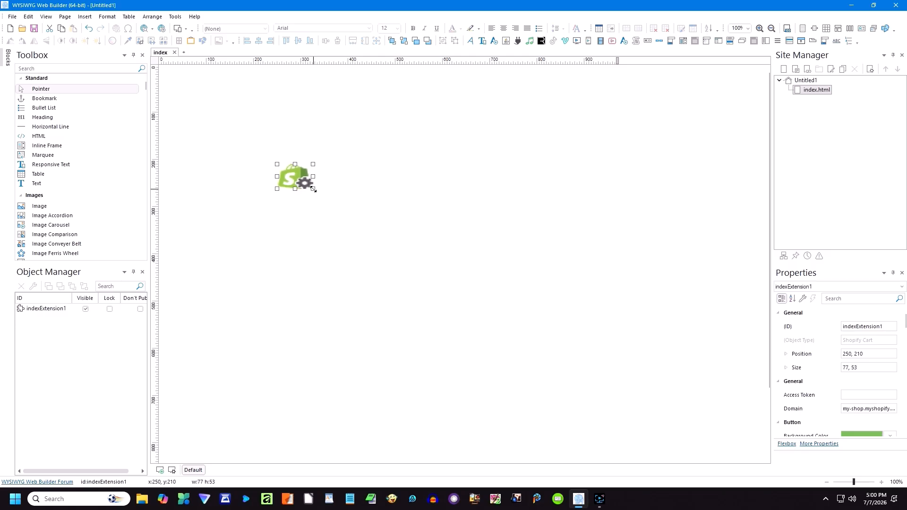
{"action": "left_click", "coordinate": [312, 211]}
{"action": "double_click", "coordinate": [298, 179]}
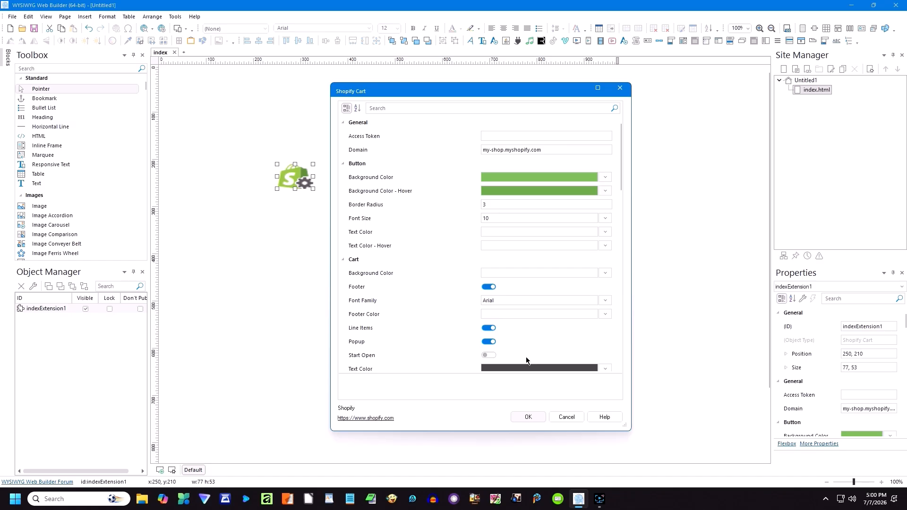
{"action": "left_click", "coordinate": [566, 418]}
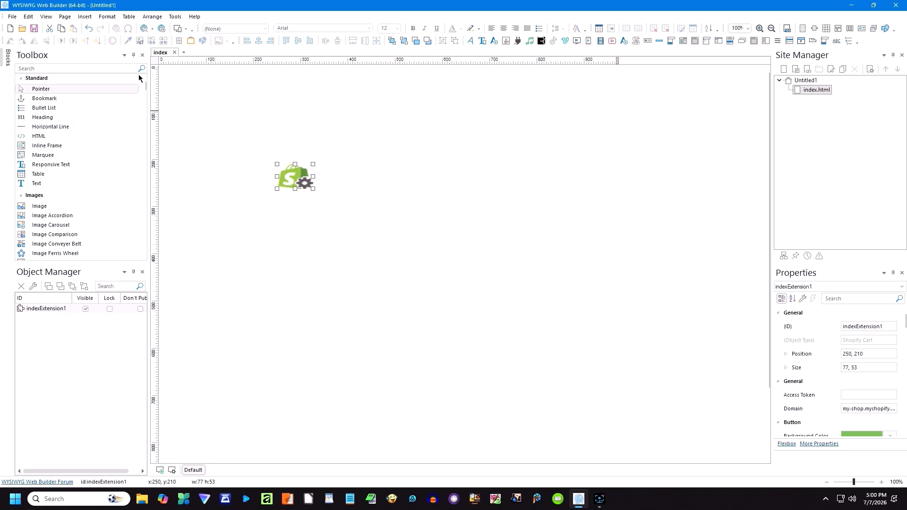
{"action": "left_click", "coordinate": [89, 18]}
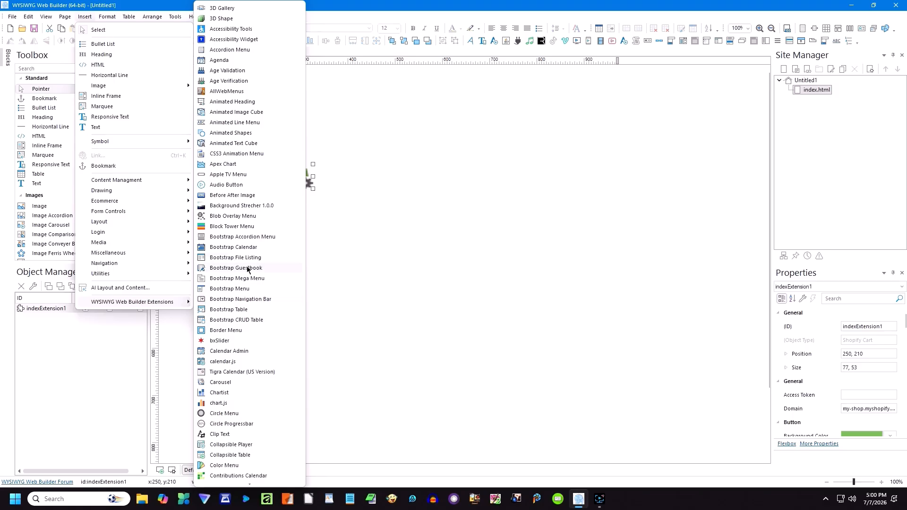
Step: Draw a Shopify Product extension beside the Shopify Cart at 402, 211
{"action": "scroll", "coordinate": [251, 310], "scroll_direction": "down", "scroll_amount": 1}
{"action": "scroll", "coordinate": [251, 315], "scroll_direction": "down", "scroll_amount": 15}
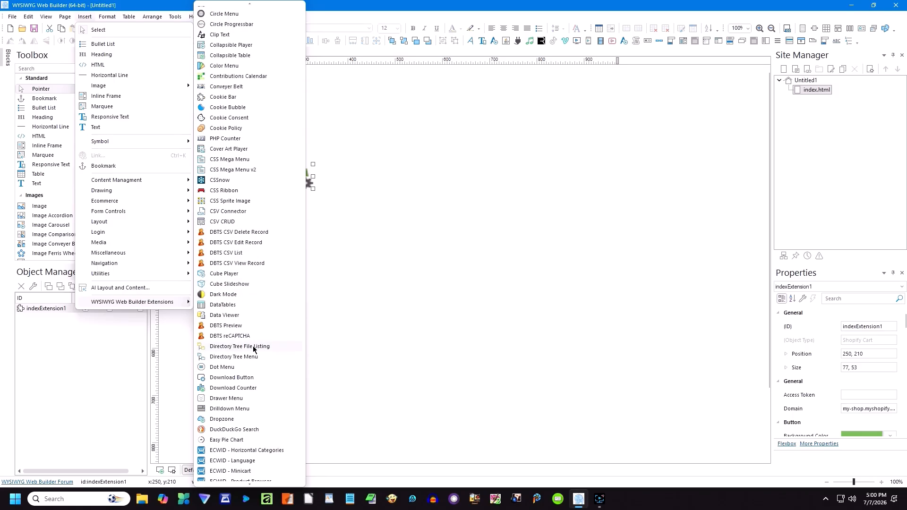
{"action": "scroll", "coordinate": [253, 359], "scroll_direction": "down", "scroll_amount": 20}
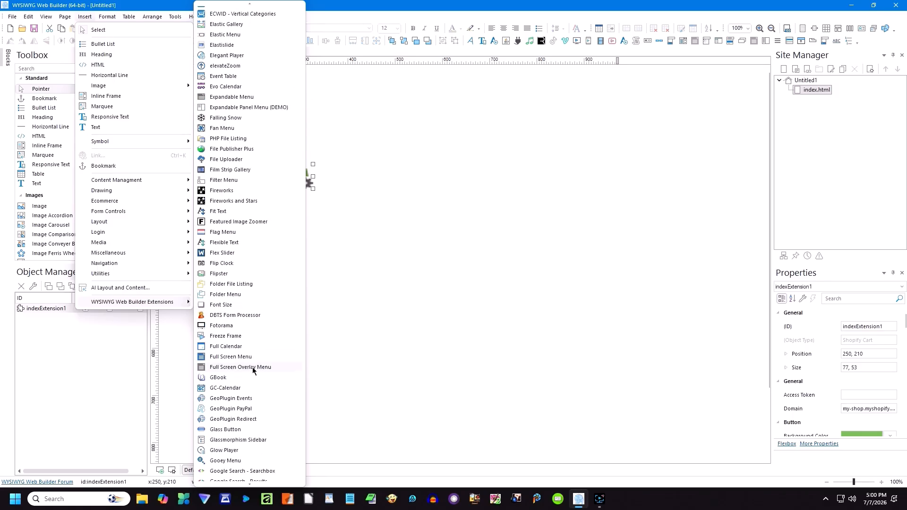
{"action": "scroll", "coordinate": [255, 371], "scroll_direction": "down", "scroll_amount": 20}
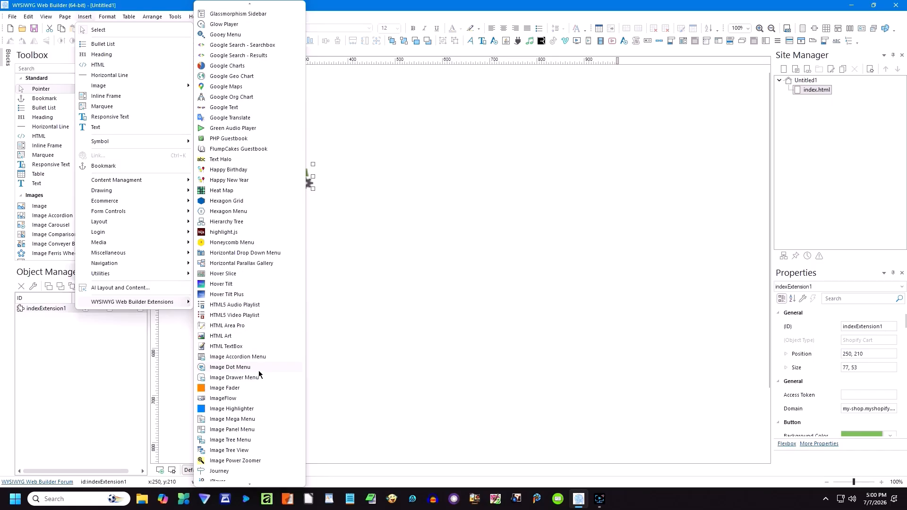
{"action": "scroll", "coordinate": [266, 375], "scroll_direction": "down", "scroll_amount": 20}
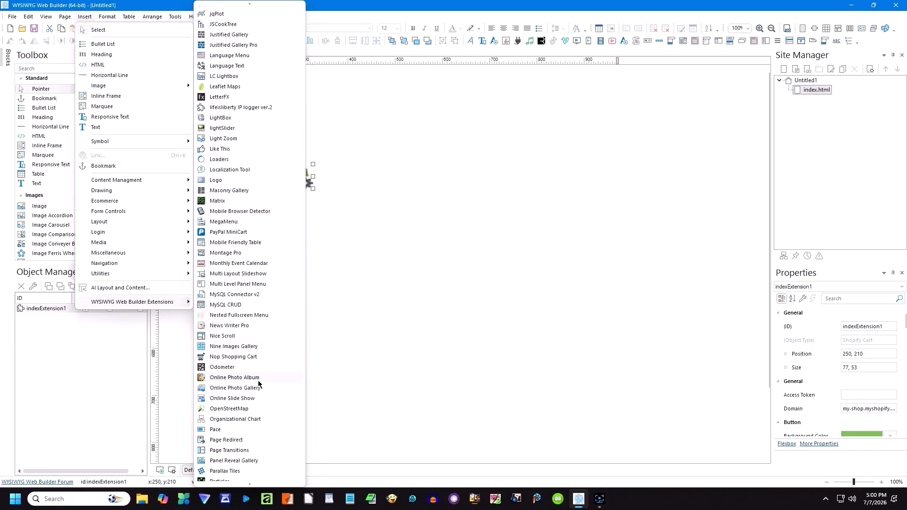
{"action": "scroll", "coordinate": [256, 381], "scroll_direction": "down", "scroll_amount": 20}
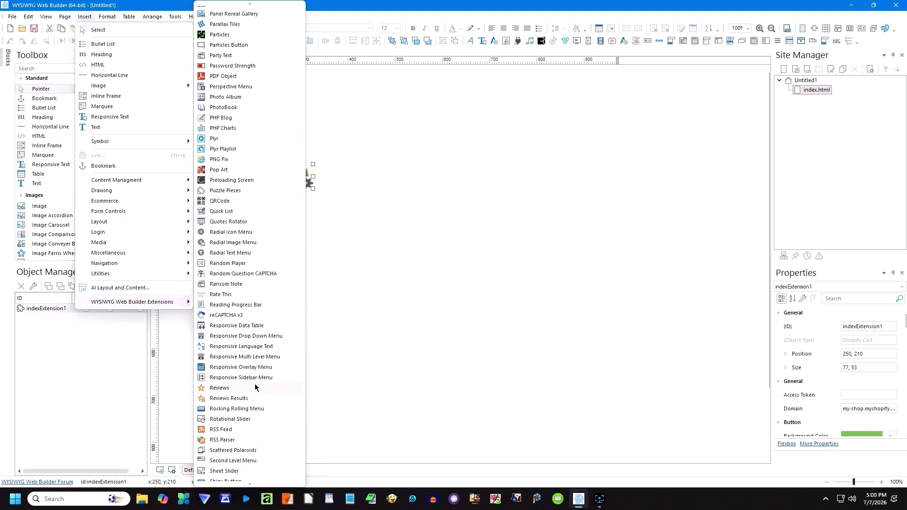
{"action": "scroll", "coordinate": [255, 385], "scroll_direction": "down", "scroll_amount": 7}
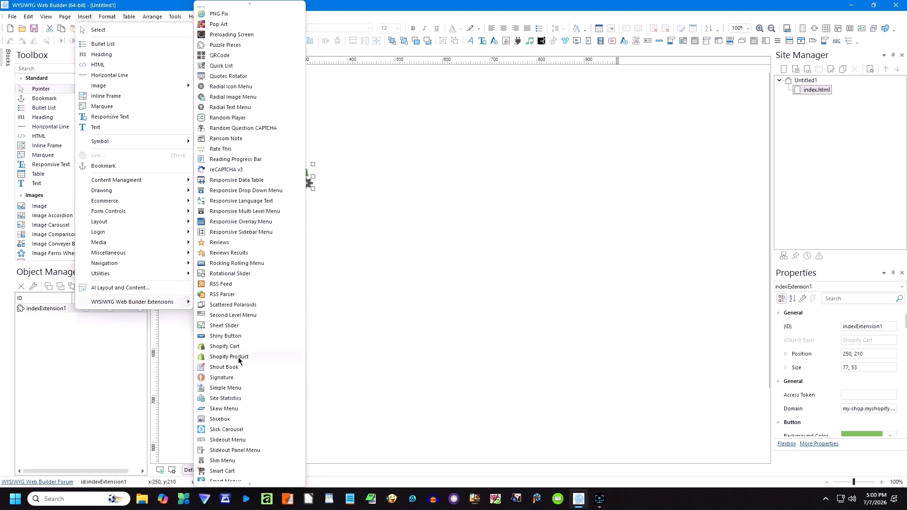
{"action": "left_click", "coordinate": [218, 357]}
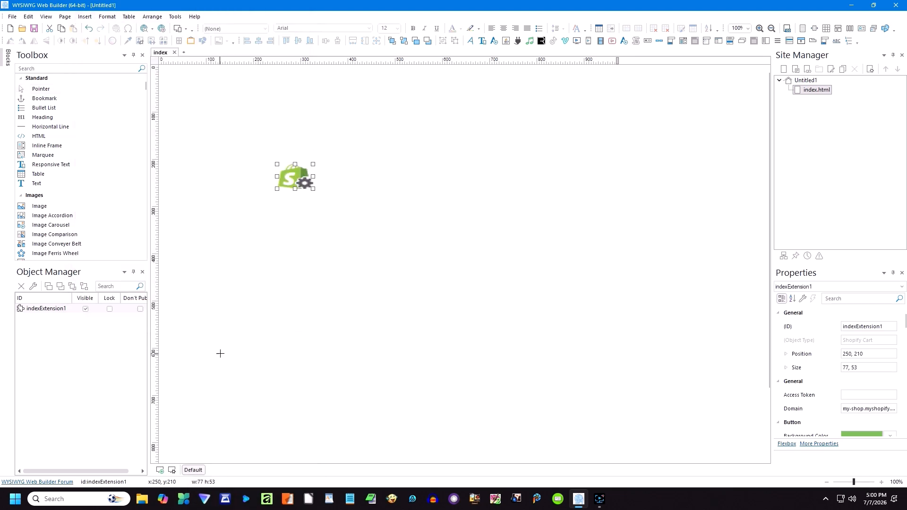
{"action": "mouse_move", "coordinate": [346, 177]}
{"action": "left_mouse_down"}
{"action": "mouse_move", "coordinate": [418, 208]}
{"action": "mouse_move", "coordinate": [383, 201]}
{"action": "mouse_move", "coordinate": [368, 181]}
{"action": "left_mouse_up"}
Step: Keep the Shopify Product's Button Destination as cart and Type as product, then accept
{"action": "double_click", "coordinate": [369, 183]}
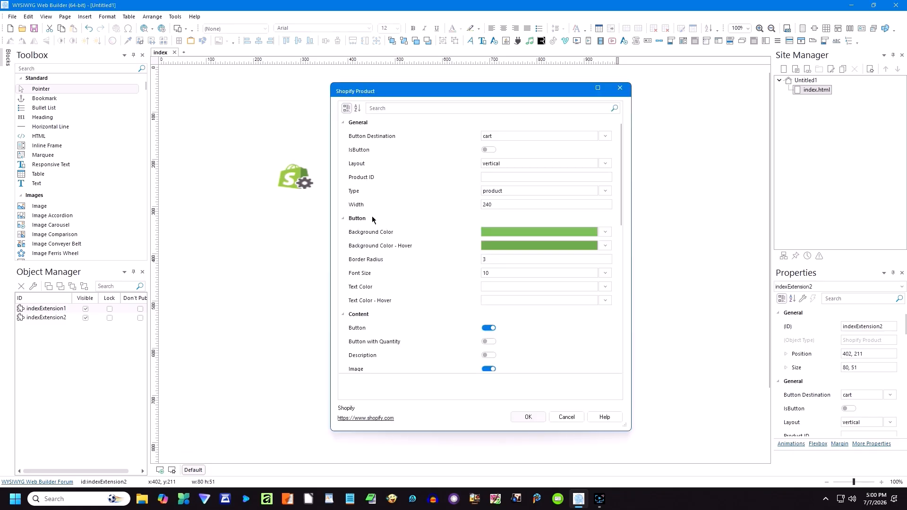
{"action": "left_click", "coordinate": [604, 136]}
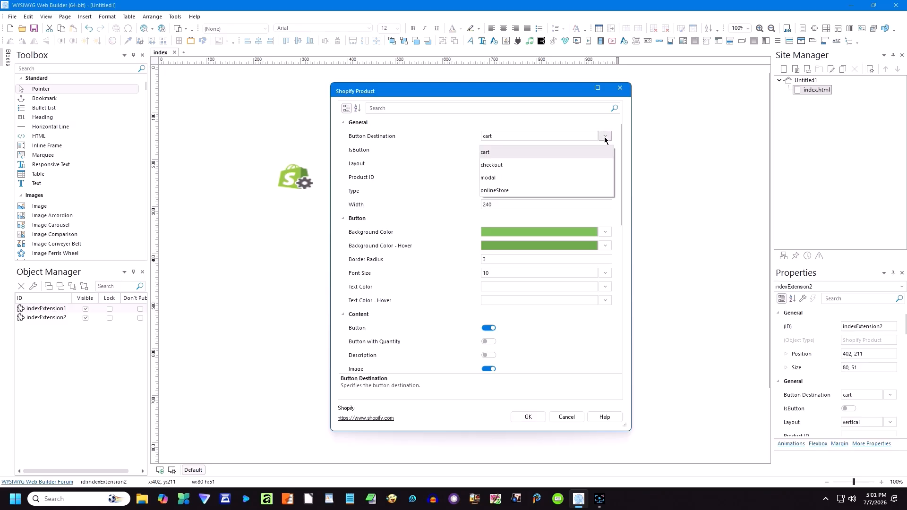
{"action": "left_click", "coordinate": [605, 137]}
{"action": "left_click", "coordinate": [605, 191]}
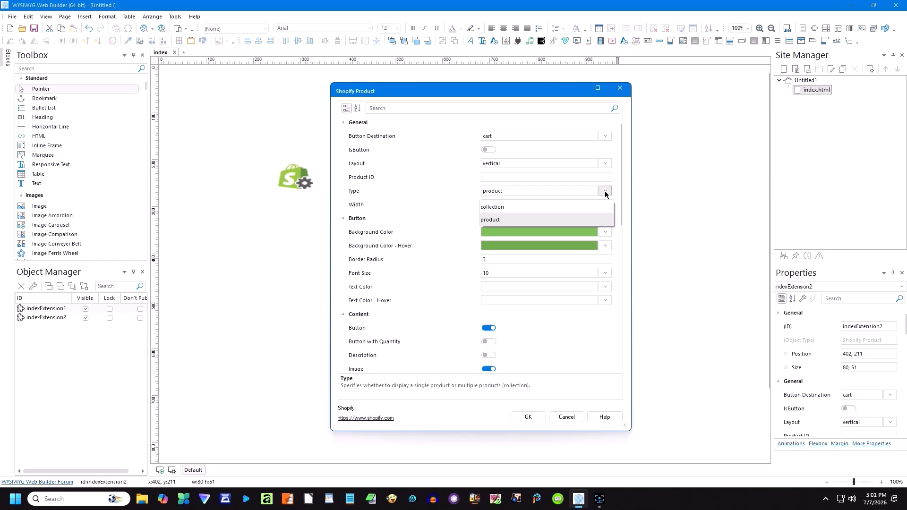
{"action": "left_click", "coordinate": [605, 192]}
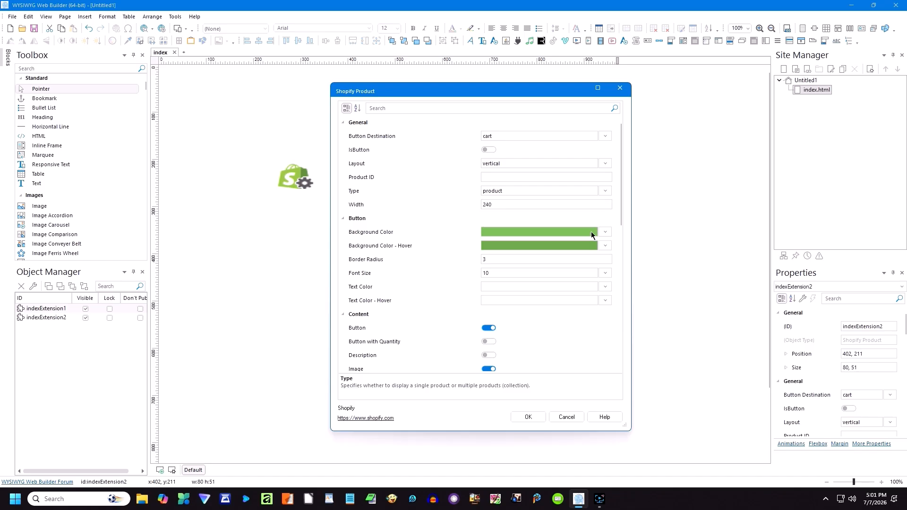
{"action": "scroll", "coordinate": [396, 339], "scroll_direction": "down", "scroll_amount": 2}
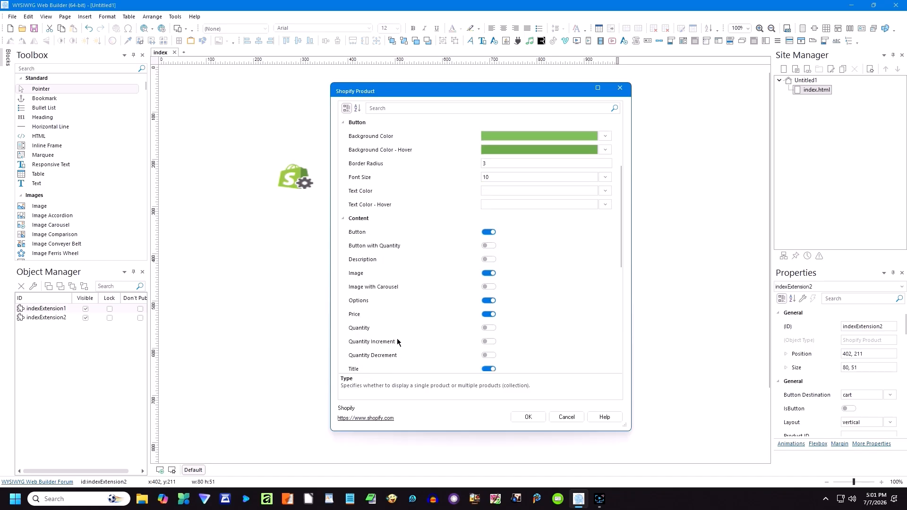
{"action": "scroll", "coordinate": [396, 338], "scroll_direction": "down", "scroll_amount": 3}
{"action": "scroll", "coordinate": [398, 340], "scroll_direction": "down", "scroll_amount": 3}
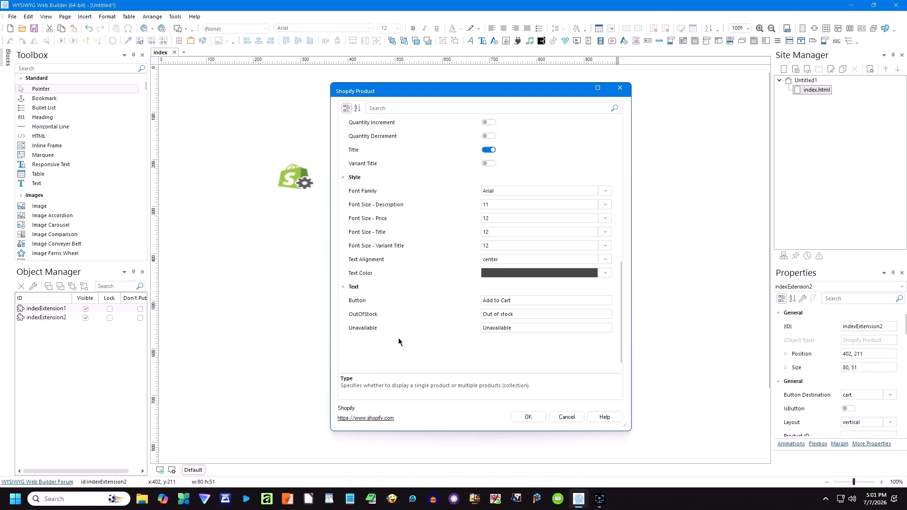
{"action": "scroll", "coordinate": [398, 338], "scroll_direction": "up", "scroll_amount": 6}
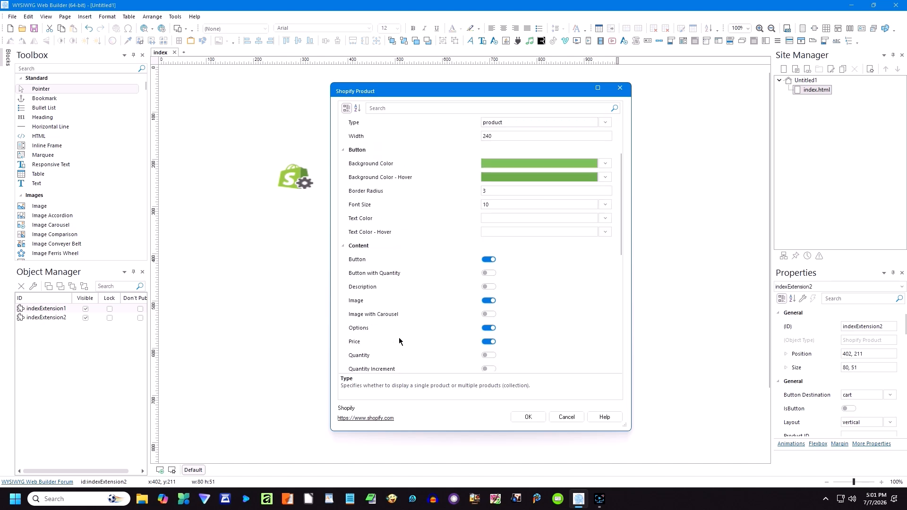
{"action": "scroll", "coordinate": [398, 340], "scroll_direction": "up", "scroll_amount": 2}
{"action": "left_click", "coordinate": [566, 419]}
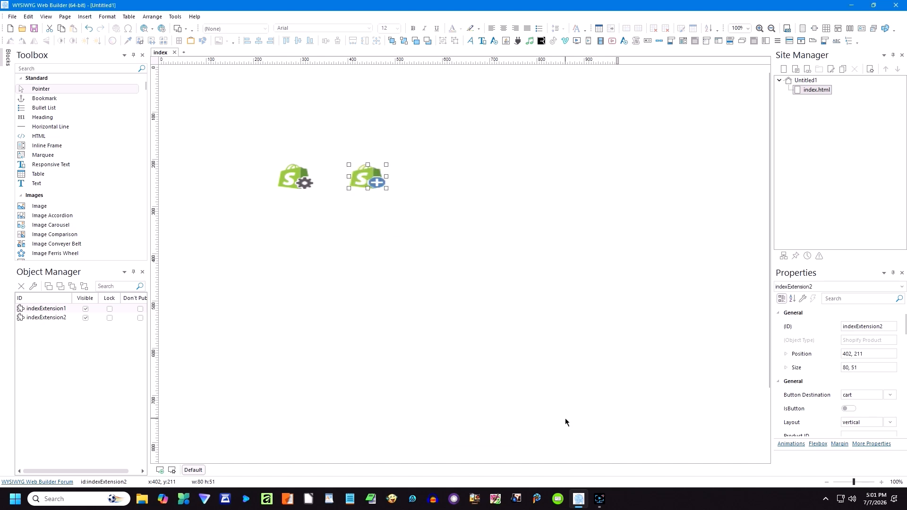
Step: Place a PayPal Add to Cart button right of the Shopify objects
{"action": "left_click", "coordinate": [84, 16]}
{"action": "mouse_move", "coordinate": [125, 201]}
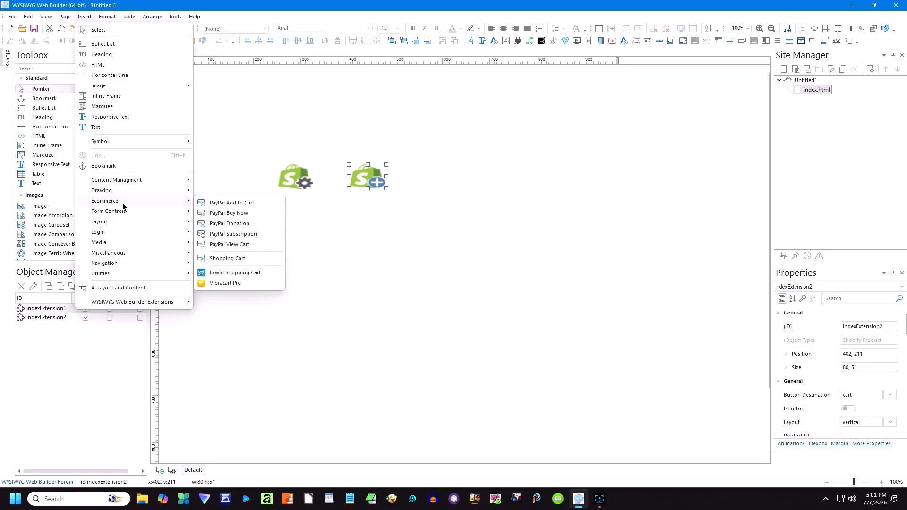
{"action": "left_click", "coordinate": [221, 203]}
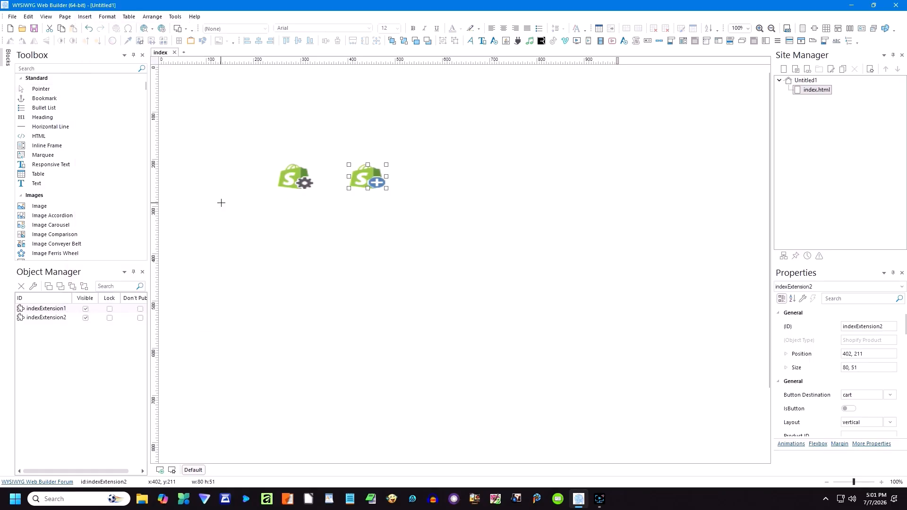
{"action": "left_click", "coordinate": [440, 174]}
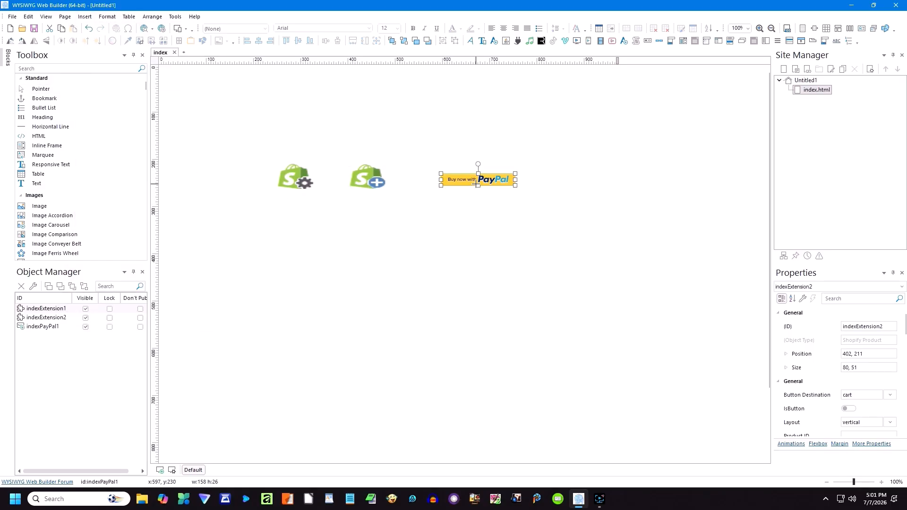
{"action": "left_click", "coordinate": [415, 215]}
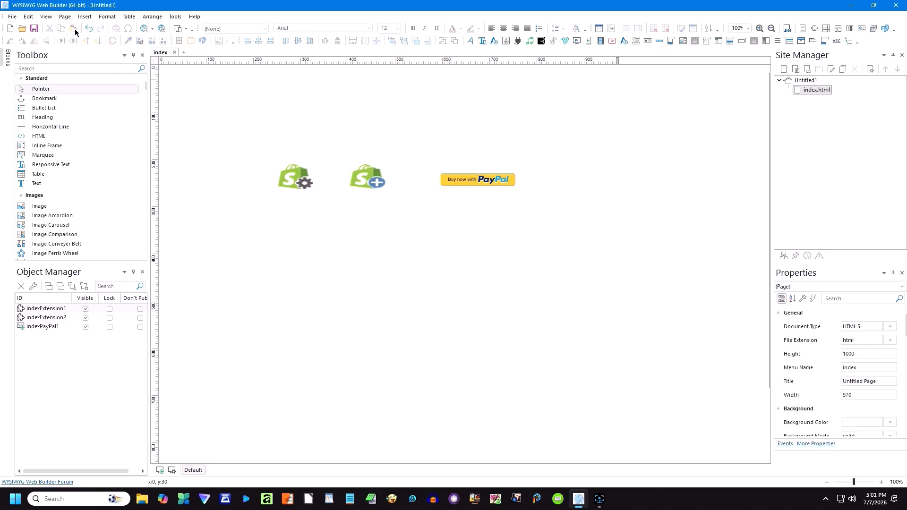
Step: Place a PayPal Buy Now button below the first PayPal button
{"action": "left_click", "coordinate": [85, 18]}
{"action": "mouse_move", "coordinate": [112, 201]}
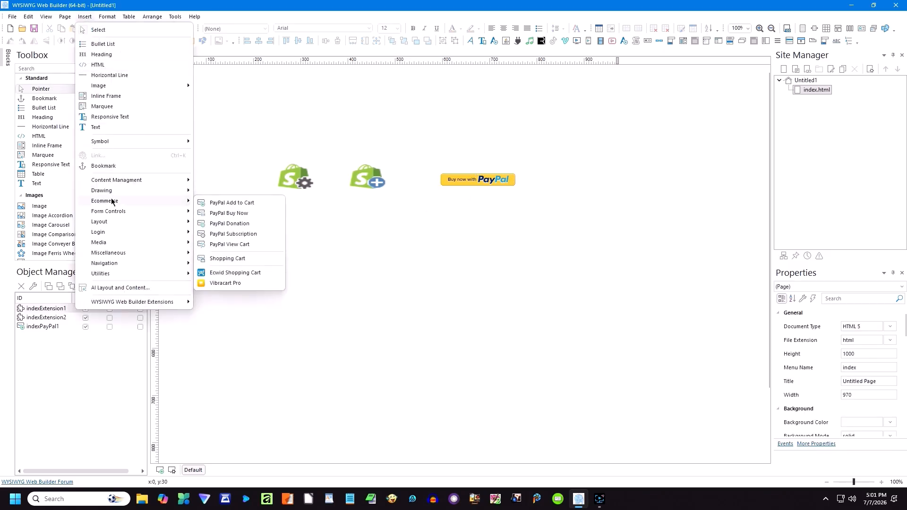
{"action": "left_click", "coordinate": [232, 214]}
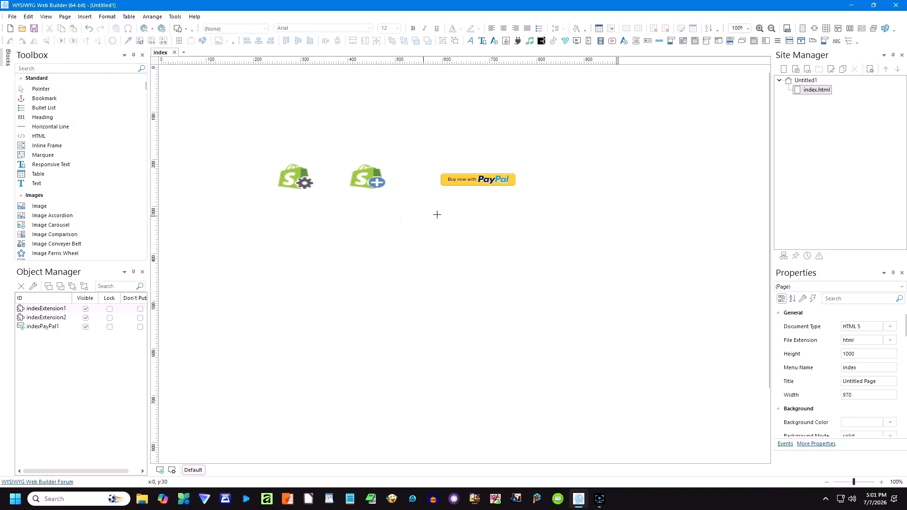
{"action": "left_click", "coordinate": [443, 198]}
{"action": "left_click", "coordinate": [458, 241]}
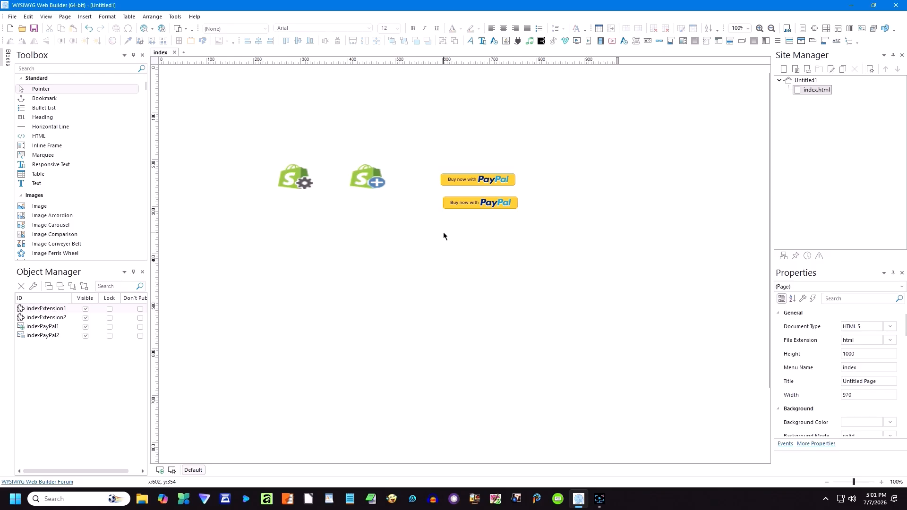
Step: Set the Buy Now button's PayPal API to JavaScript SDK with the Checkout label
{"action": "double_click", "coordinate": [473, 204]}
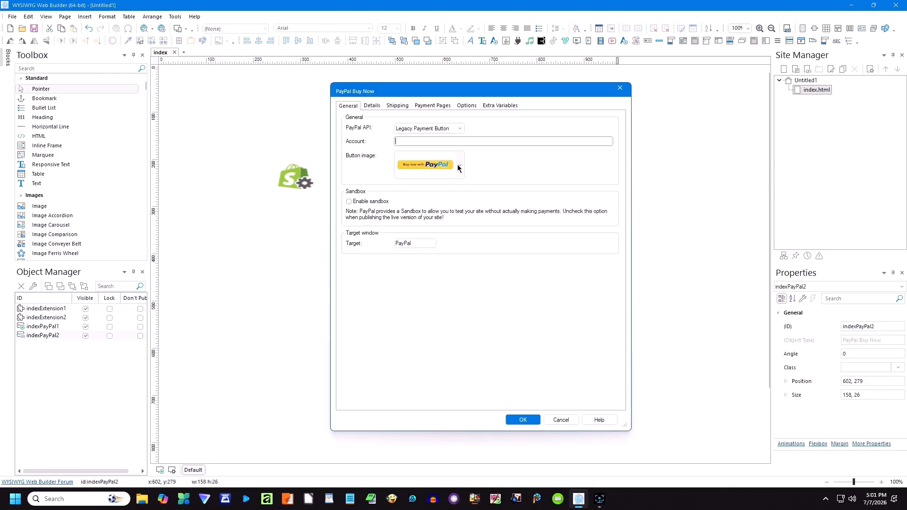
{"action": "left_click", "coordinate": [460, 127]}
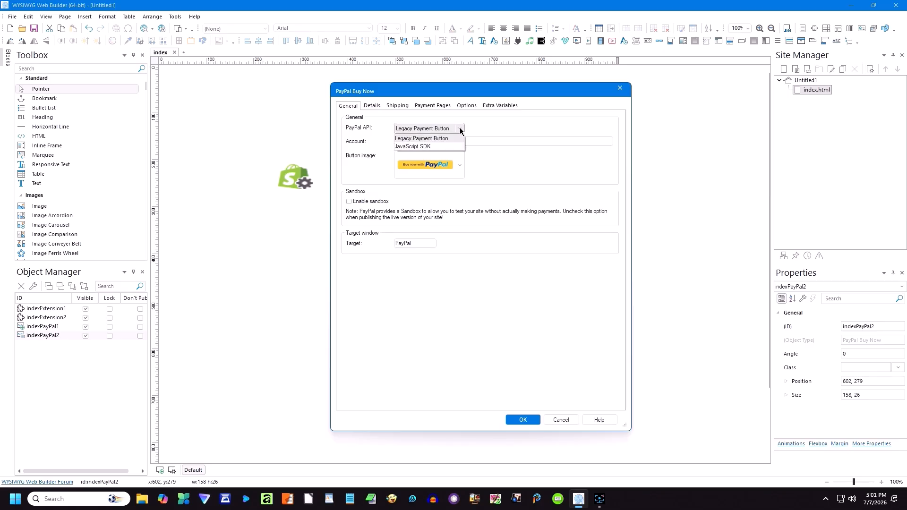
{"action": "left_click", "coordinate": [433, 146]}
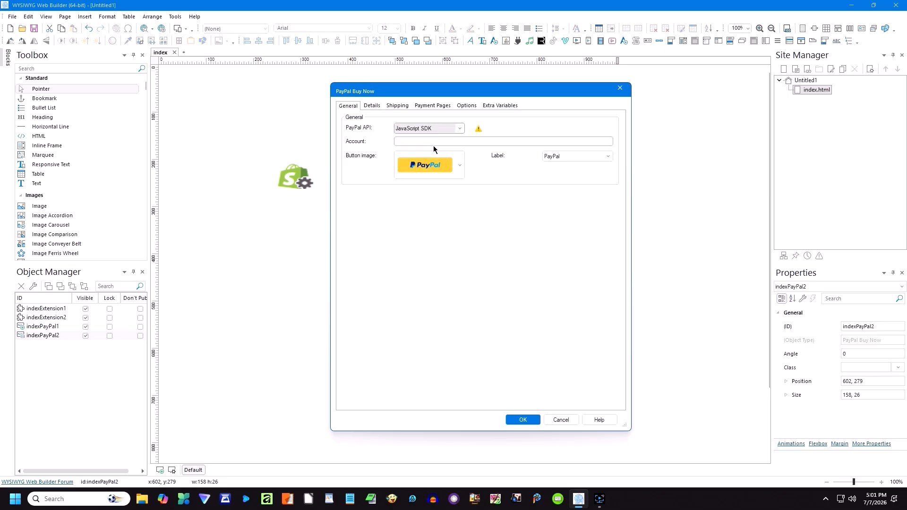
{"action": "left_click", "coordinate": [572, 157]}
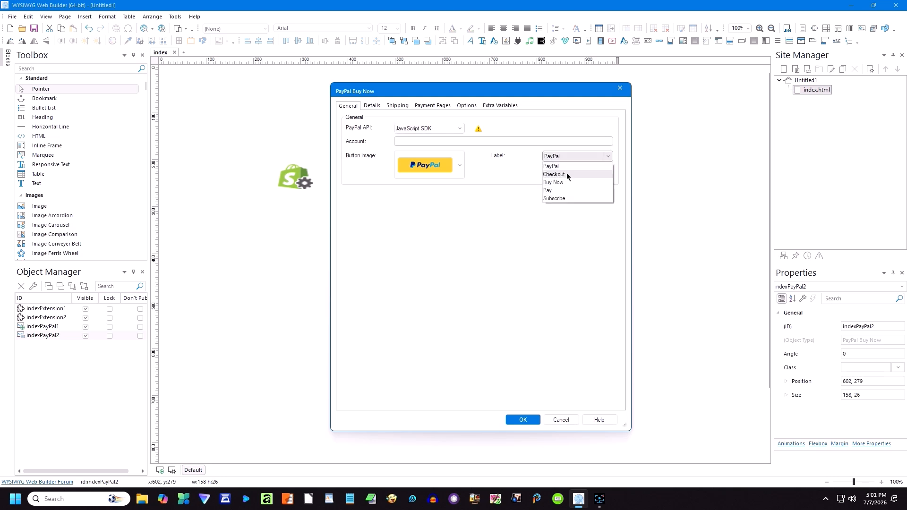
{"action": "left_click", "coordinate": [566, 175]}
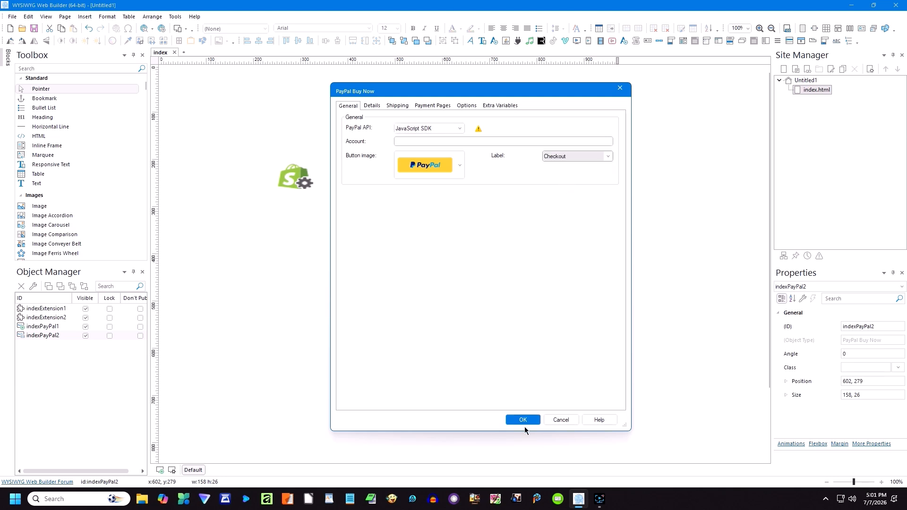
{"action": "left_click", "coordinate": [522, 420]}
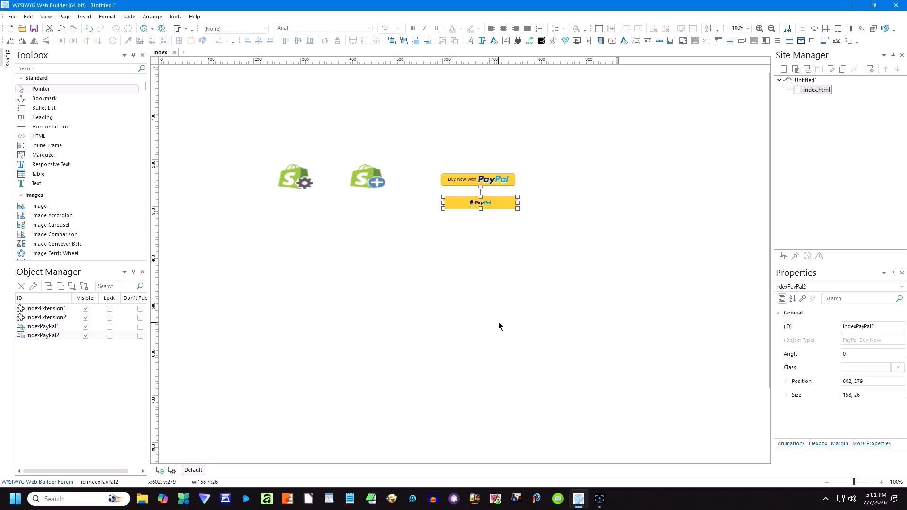
{"action": "left_click", "coordinate": [489, 263]}
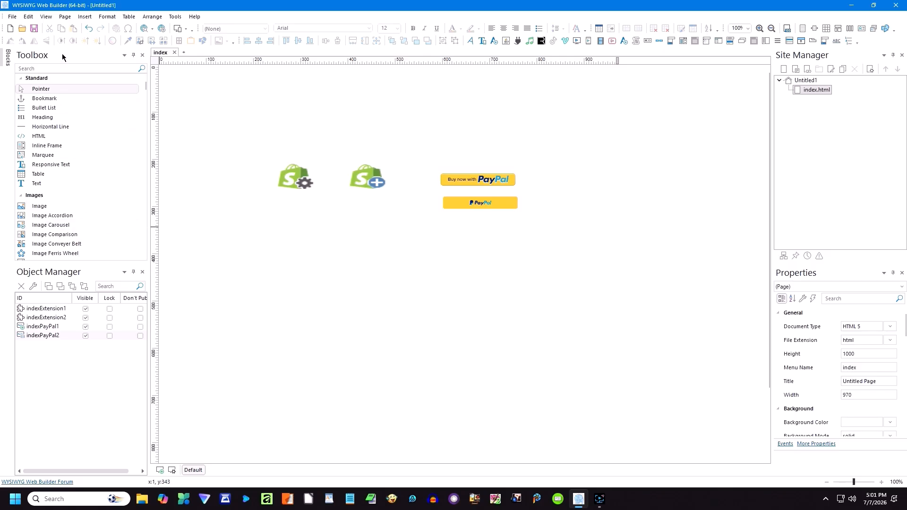
{"action": "left_click", "coordinate": [85, 17]}
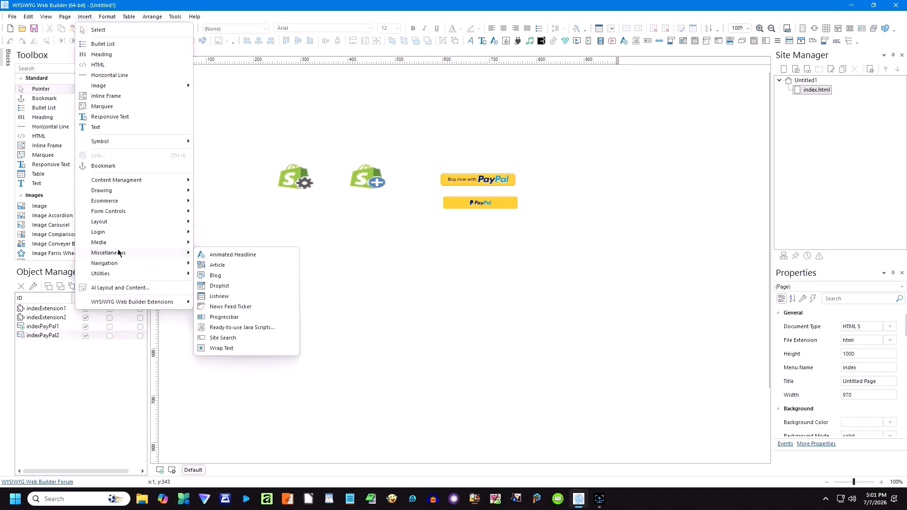
Step: Place a PayPal View Cart button (indexPayPal3) right of the other PayPal buttons at 854, 215
{"action": "mouse_move", "coordinate": [120, 196]}
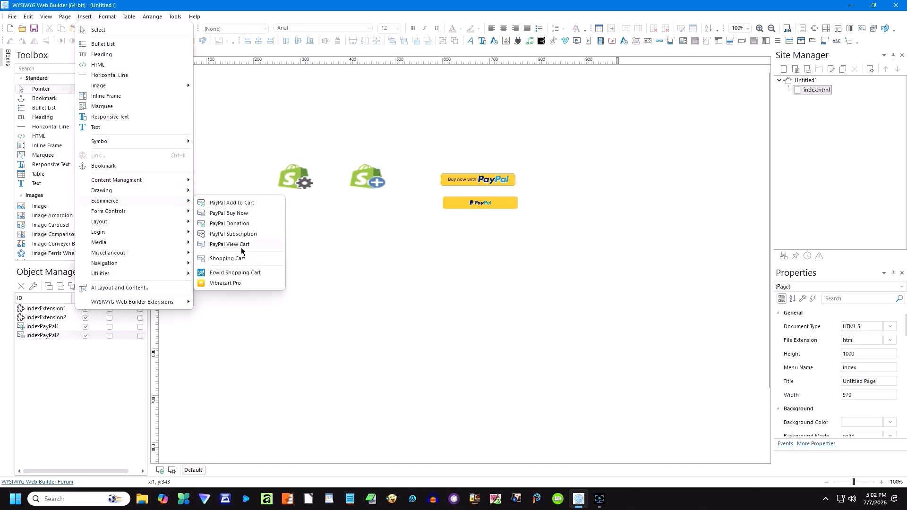
{"action": "left_click", "coordinate": [226, 245]}
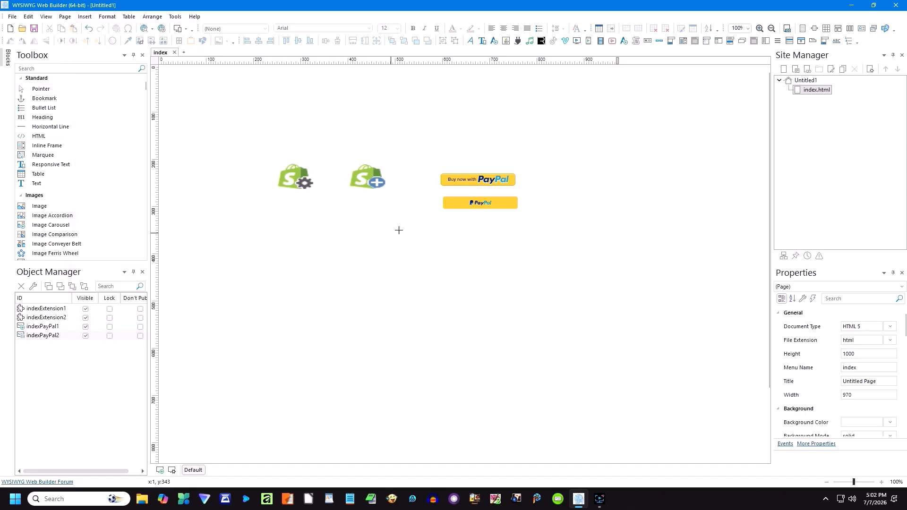
{"action": "left_click", "coordinate": [562, 166]}
{"action": "left_click", "coordinate": [573, 226]}
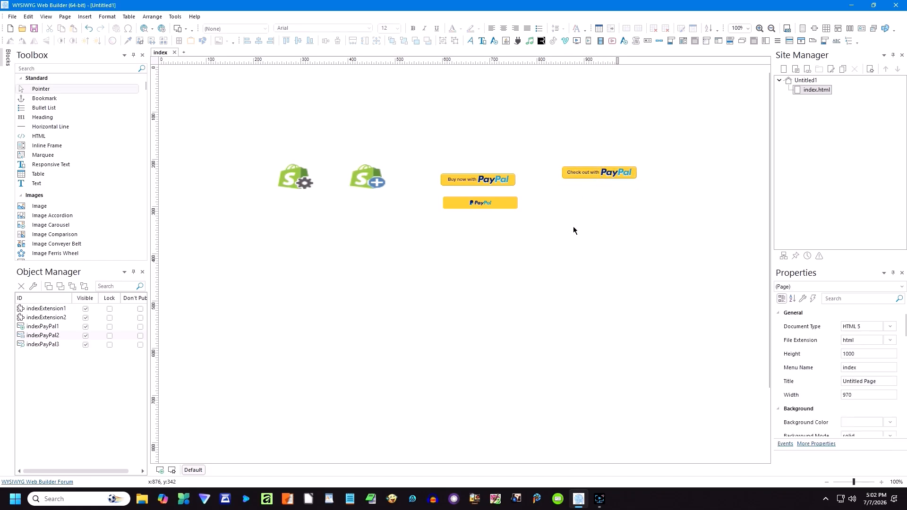
Step: Review the View Cart button's Sandbox and Extra Variables options, then cancel without changes
{"action": "double_click", "coordinate": [592, 178]}
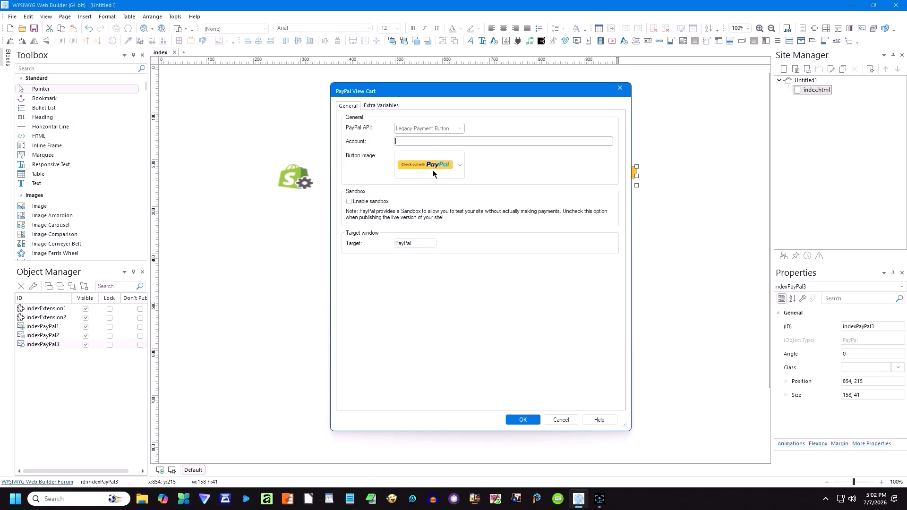
{"action": "left_click", "coordinate": [349, 202]}
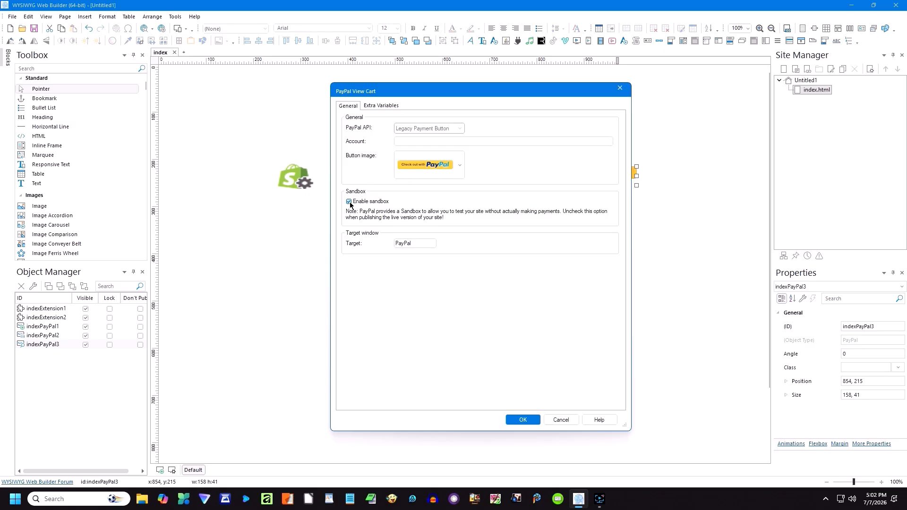
{"action": "left_click", "coordinate": [423, 246]}
{"action": "left_click", "coordinate": [379, 106]}
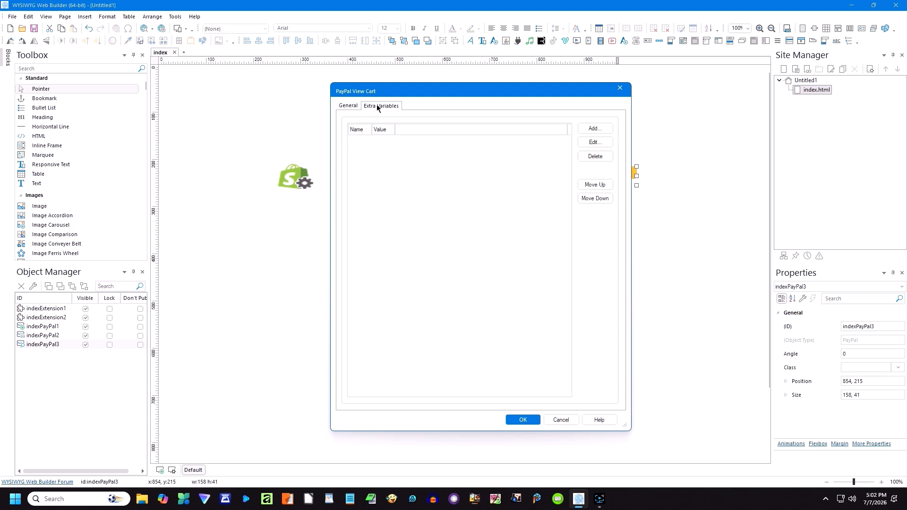
{"action": "left_click", "coordinate": [590, 129]}
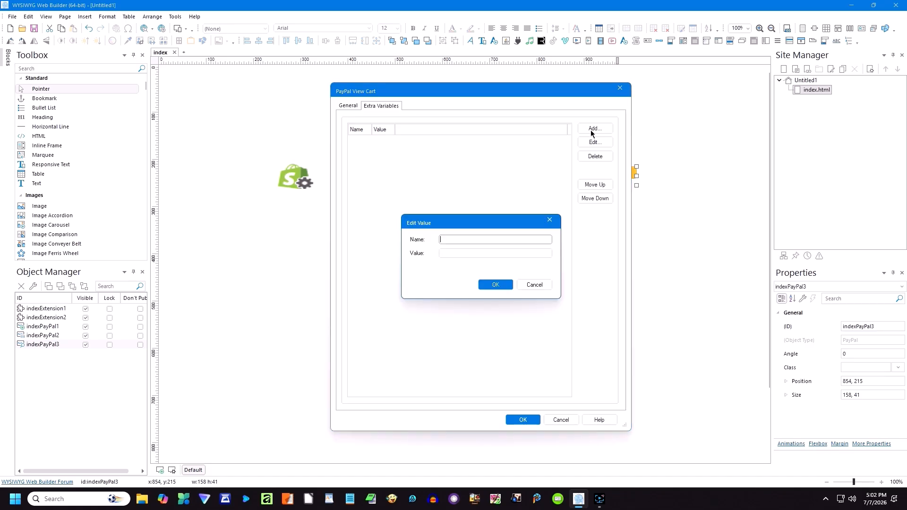
{"action": "left_click", "coordinate": [534, 285]}
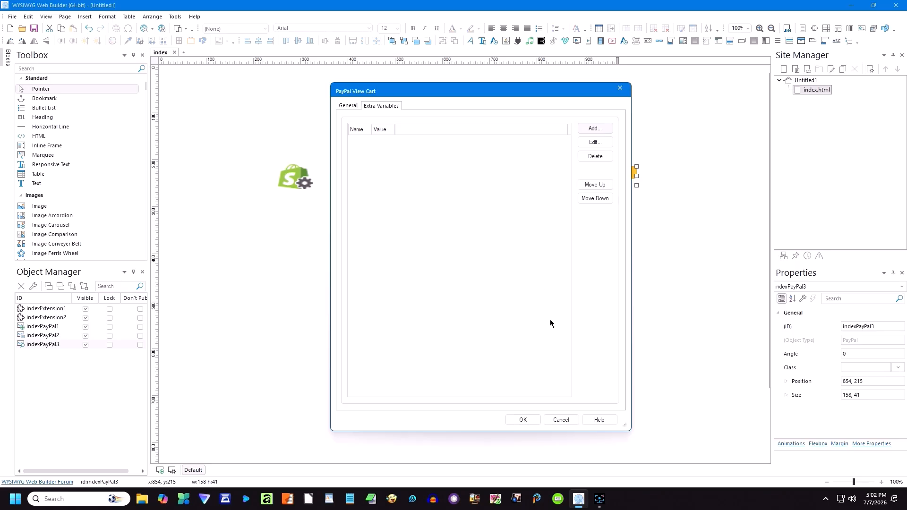
{"action": "left_click", "coordinate": [562, 420]}
{"action": "left_click", "coordinate": [529, 370]}
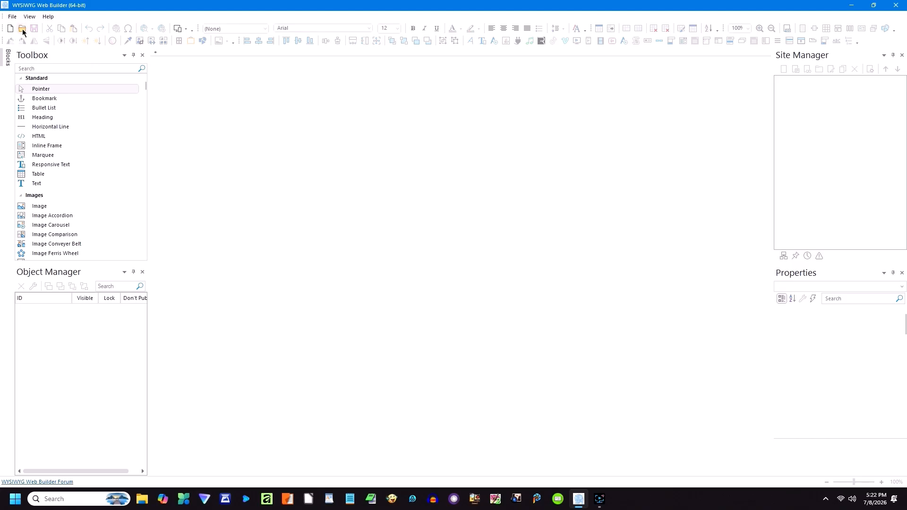
Step: Use the toolbar's Open button to show the dialog for loading a saved website project
{"action": "left_click", "coordinate": [22, 29]}
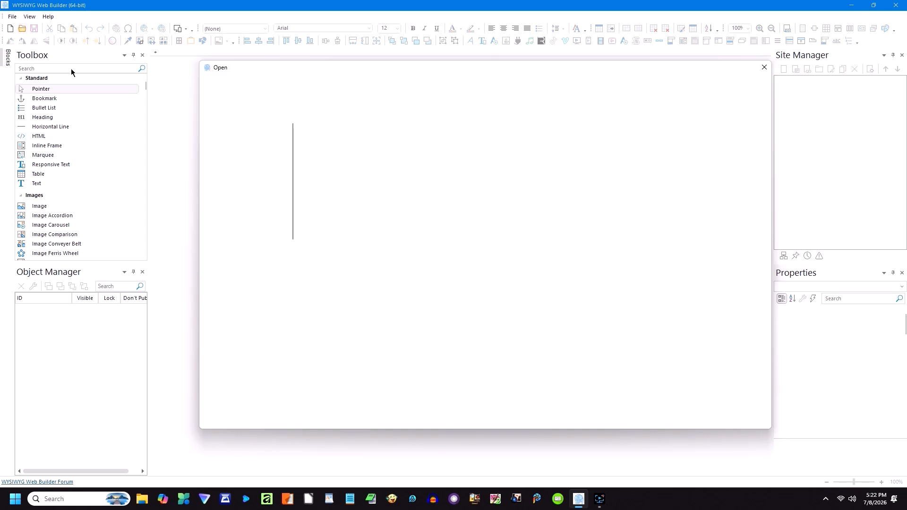
{"action": "double_click", "coordinate": [324, 256]}
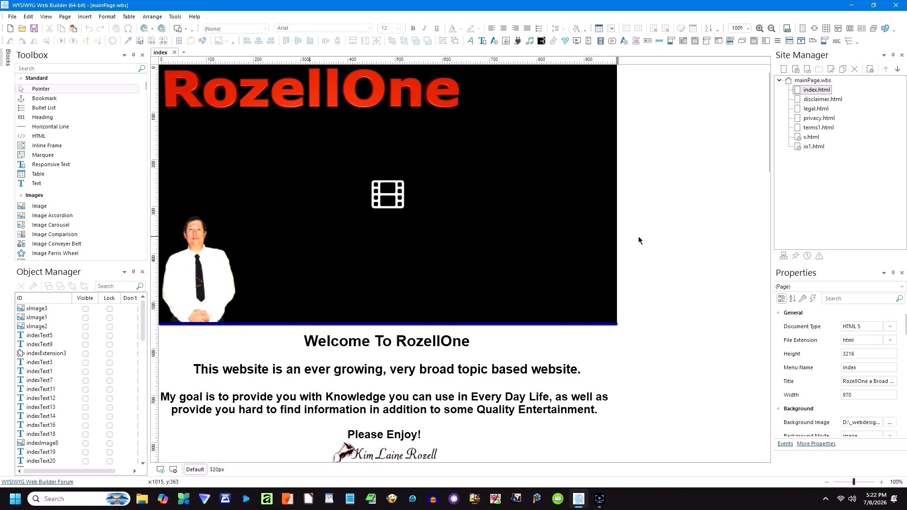
{"action": "scroll", "coordinate": [639, 240], "scroll_direction": "down", "scroll_amount": 4}
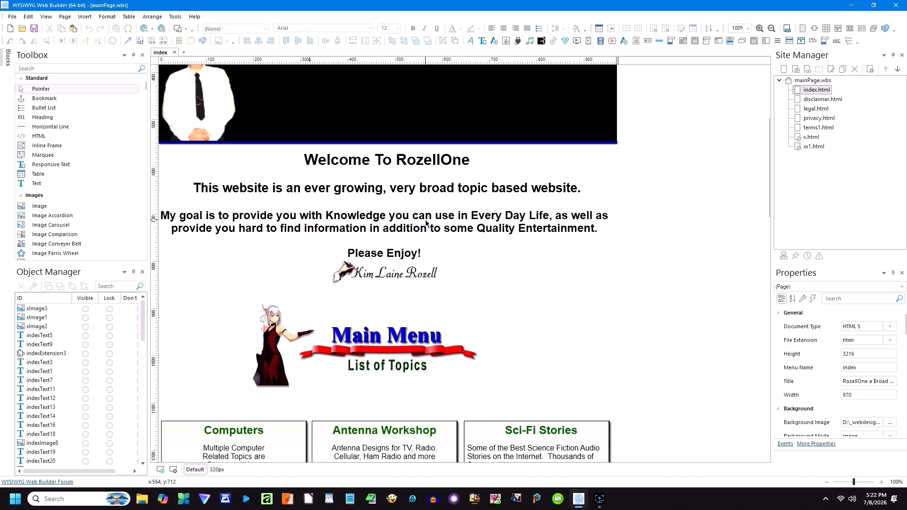
{"action": "double_click", "coordinate": [391, 162]}
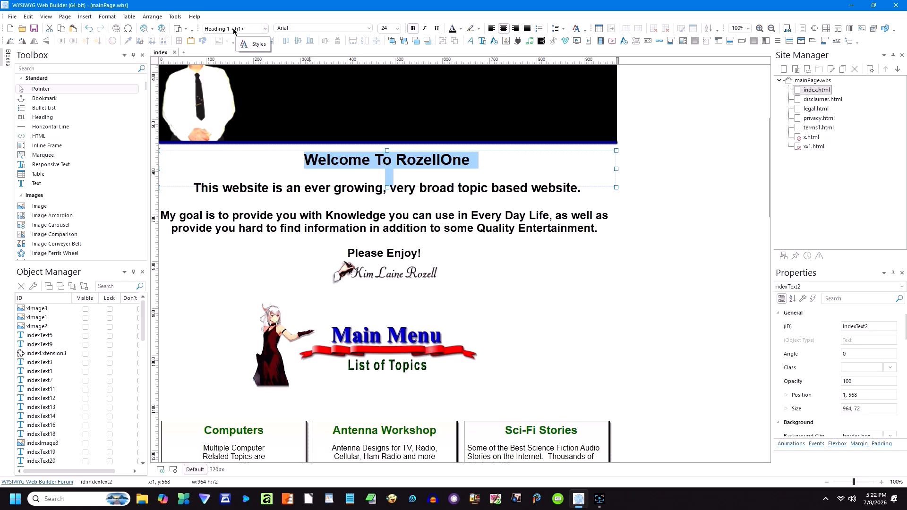
{"action": "left_click", "coordinate": [344, 188]}
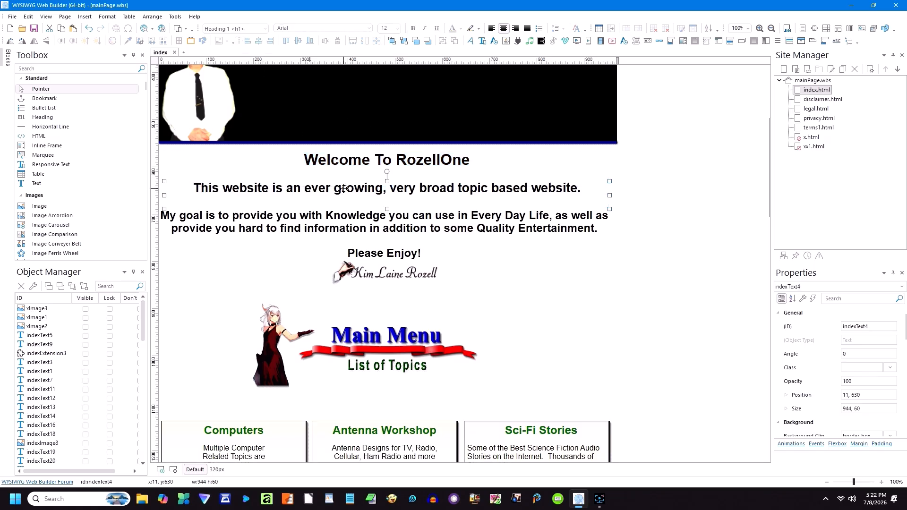
{"action": "double_click", "coordinate": [344, 189]}
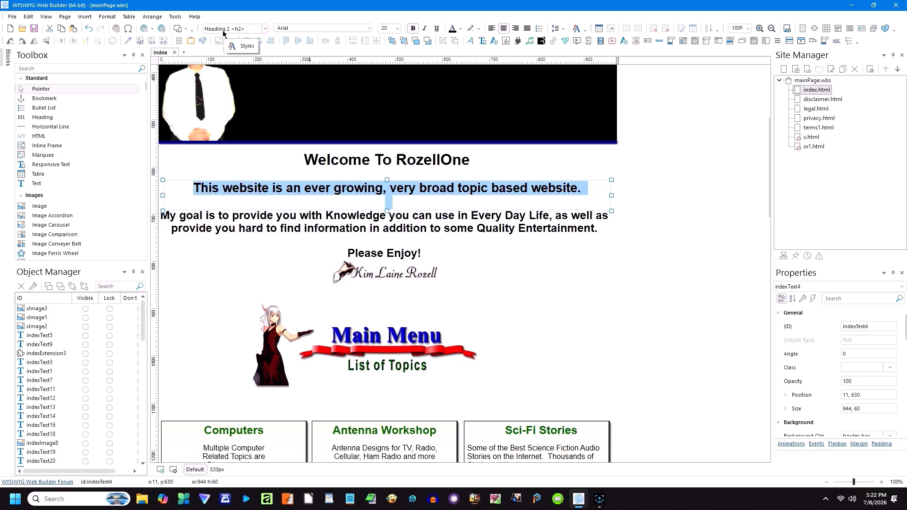
{"action": "double_click", "coordinate": [351, 230]}
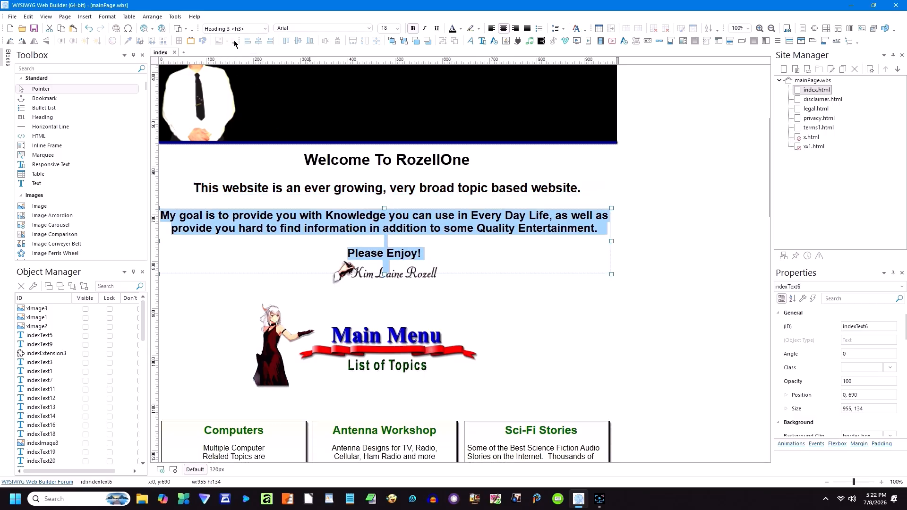
{"action": "left_click", "coordinate": [537, 316]}
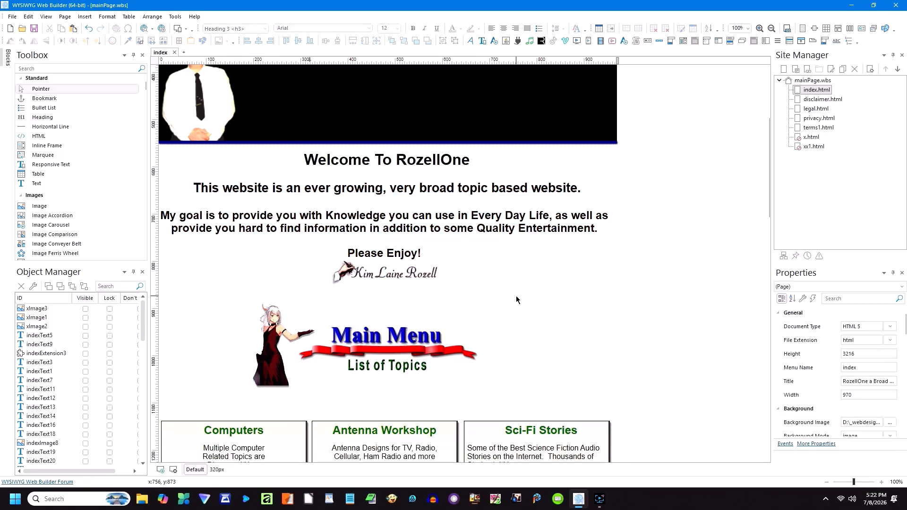
{"action": "scroll", "coordinate": [518, 300], "scroll_direction": "down", "scroll_amount": 3}
{"action": "scroll", "coordinate": [529, 304], "scroll_direction": "down", "scroll_amount": 1}
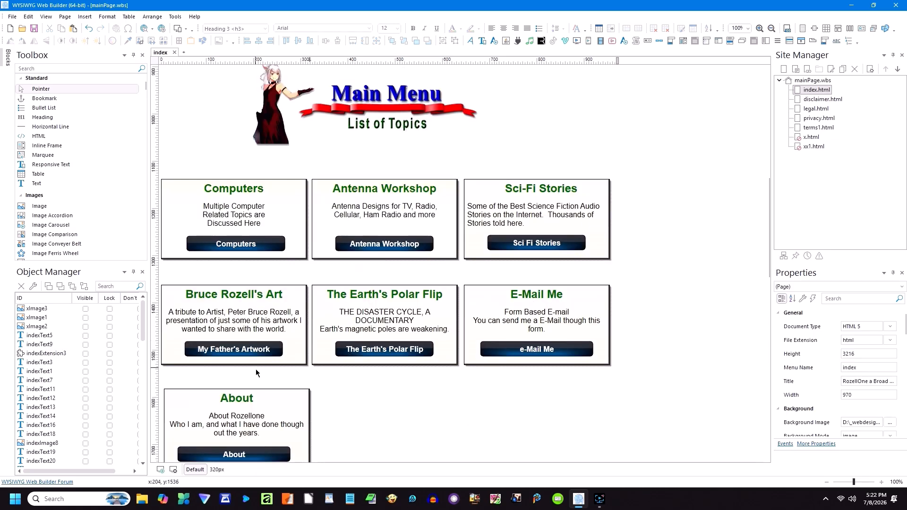
{"action": "scroll", "coordinate": [560, 295], "scroll_direction": "down", "scroll_amount": 3}
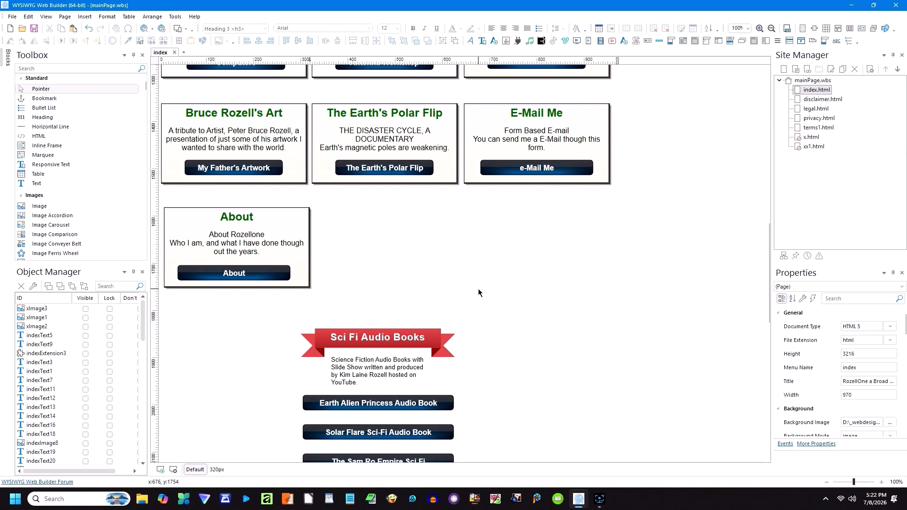
{"action": "scroll", "coordinate": [479, 293], "scroll_direction": "down", "scroll_amount": 3}
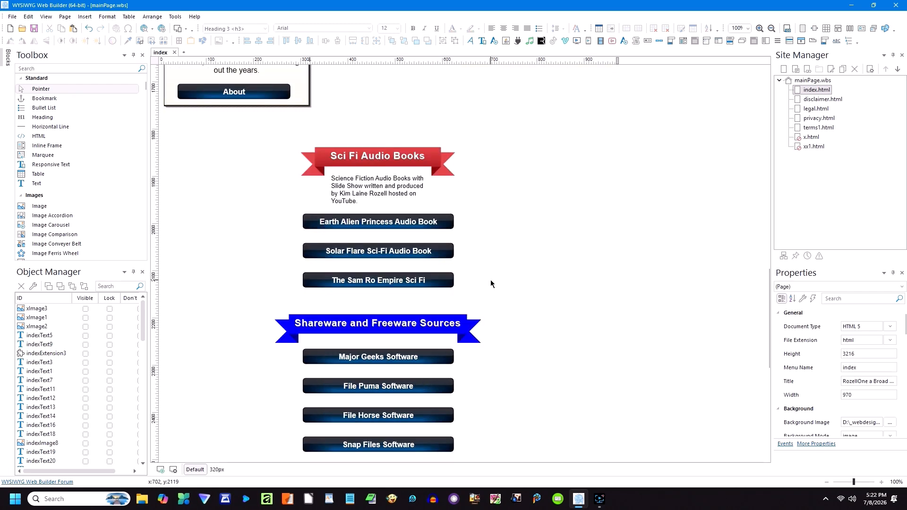
{"action": "scroll", "coordinate": [491, 283], "scroll_direction": "down", "scroll_amount": 4}
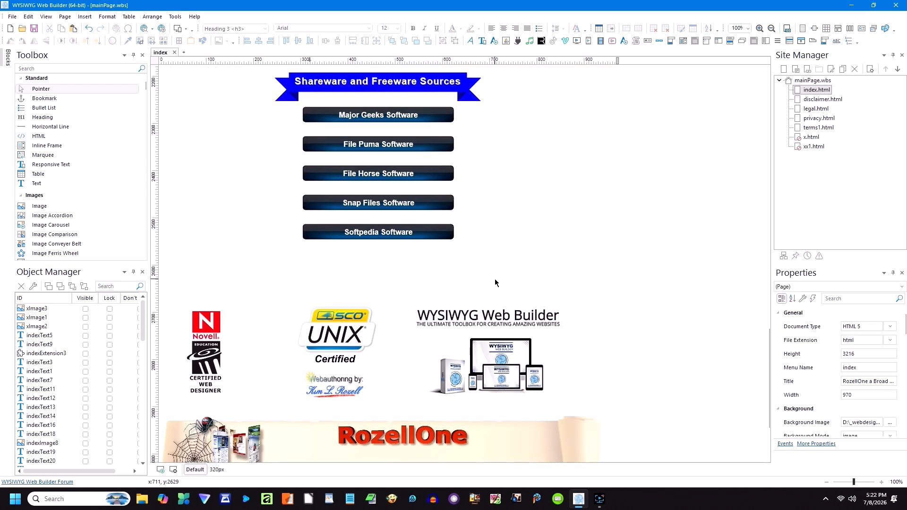
{"action": "scroll", "coordinate": [495, 280], "scroll_direction": "down", "scroll_amount": 2}
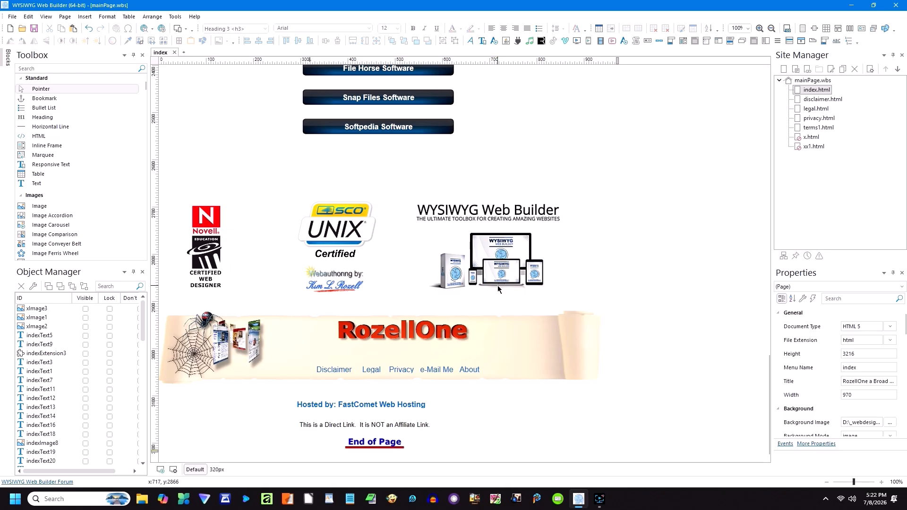
{"action": "scroll", "coordinate": [497, 285], "scroll_direction": "up", "scroll_amount": 11}
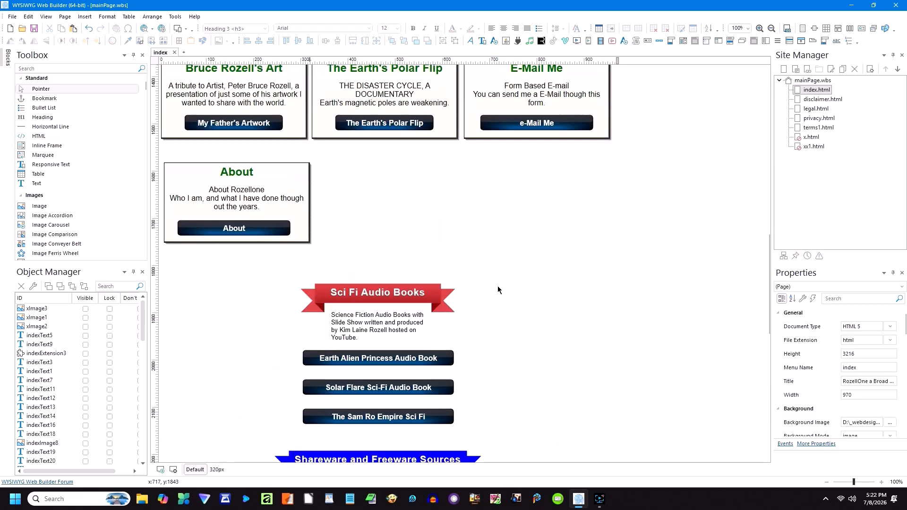
{"action": "scroll", "coordinate": [498, 287], "scroll_direction": "up", "scroll_amount": 6}
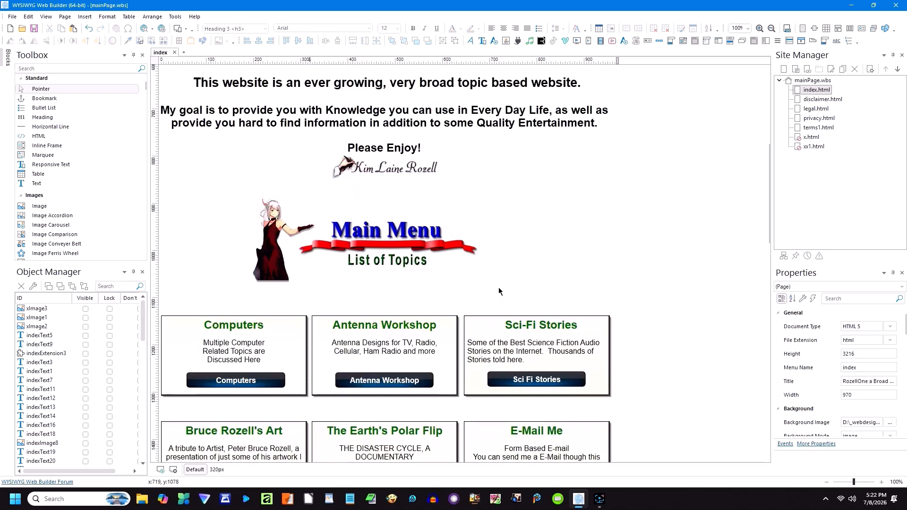
{"action": "scroll", "coordinate": [500, 290], "scroll_direction": "up", "scroll_amount": 2}
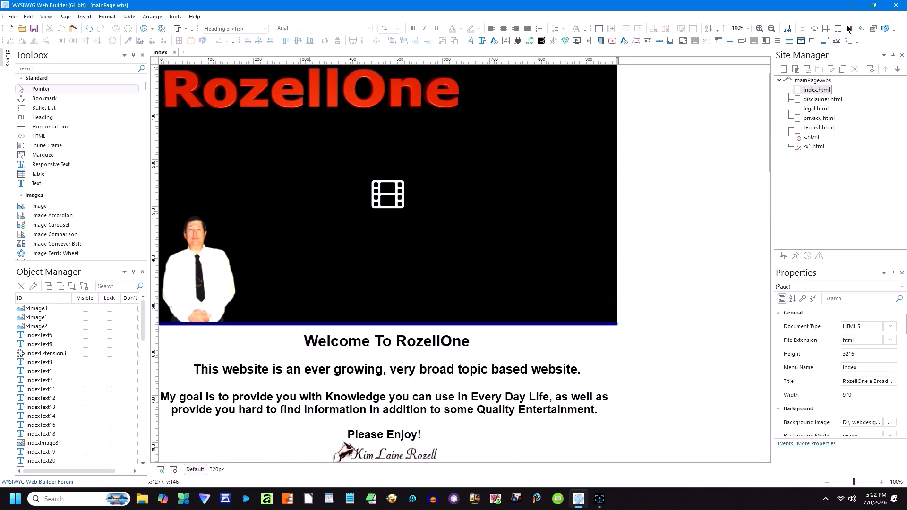
{"action": "left_click", "coordinate": [217, 469]}
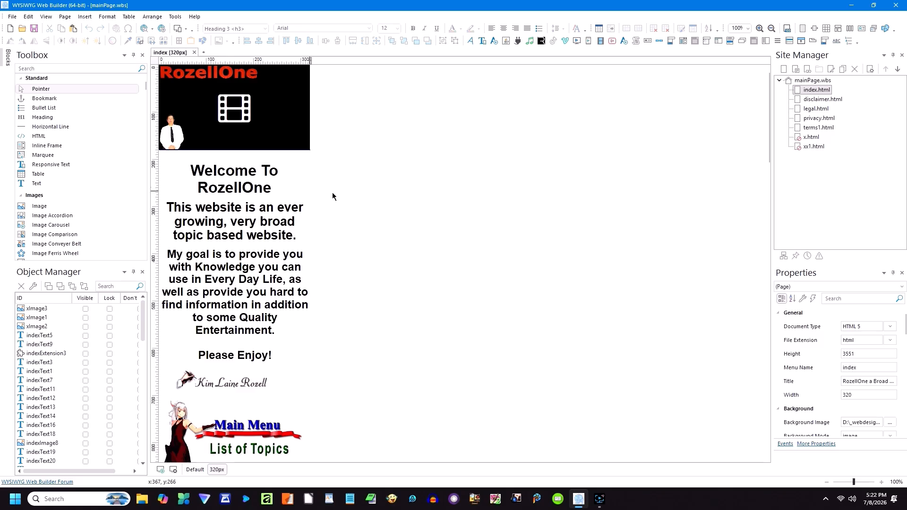
{"action": "mouse_move", "coordinate": [247, 317]}
{"action": "left_mouse_down"}
{"action": "mouse_move", "coordinate": [352, 307]}
{"action": "mouse_move", "coordinate": [255, 305]}
{"action": "left_mouse_up"}
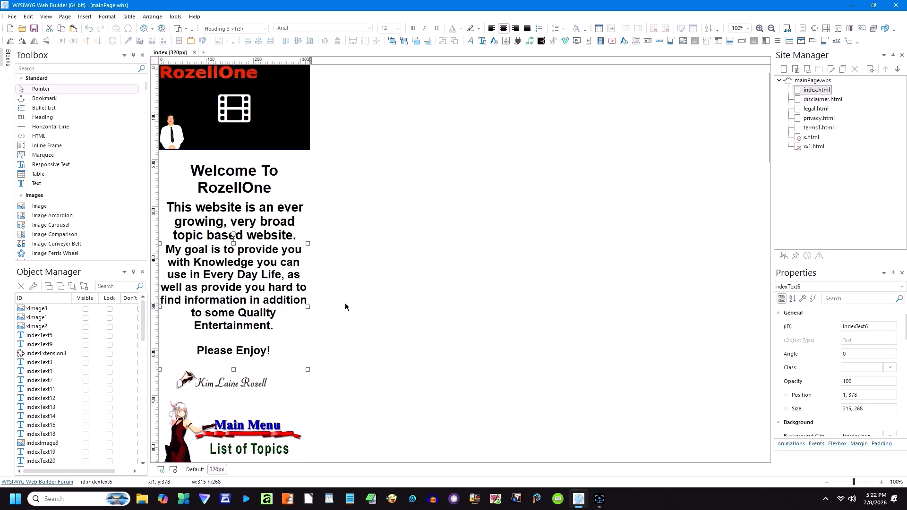
{"action": "scroll", "coordinate": [345, 303], "scroll_direction": "down", "scroll_amount": 2}
{"action": "scroll", "coordinate": [345, 303], "scroll_direction": "up", "scroll_amount": 1}
{"action": "left_click_drag", "start_coordinate": [239, 227], "coordinate": [237, 232]}
{"action": "left_click", "coordinate": [334, 232]}
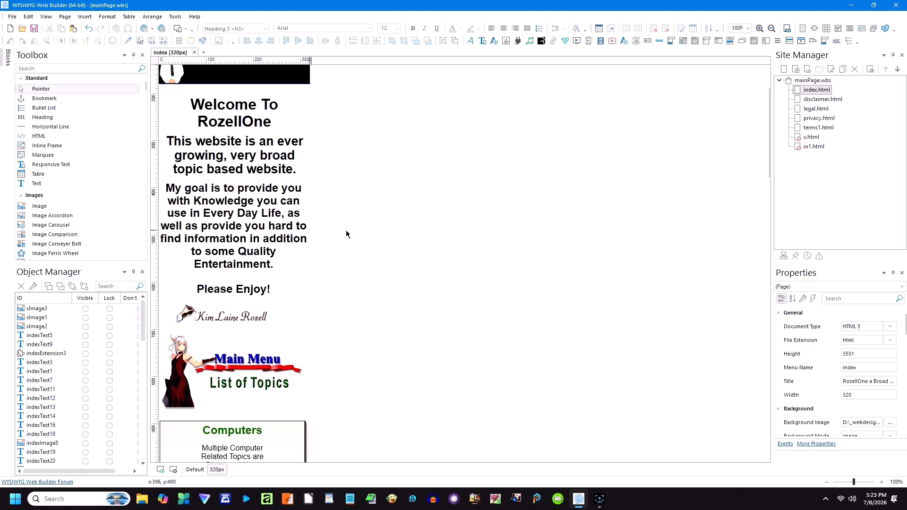
{"action": "scroll", "coordinate": [322, 286], "scroll_direction": "down", "scroll_amount": 3}
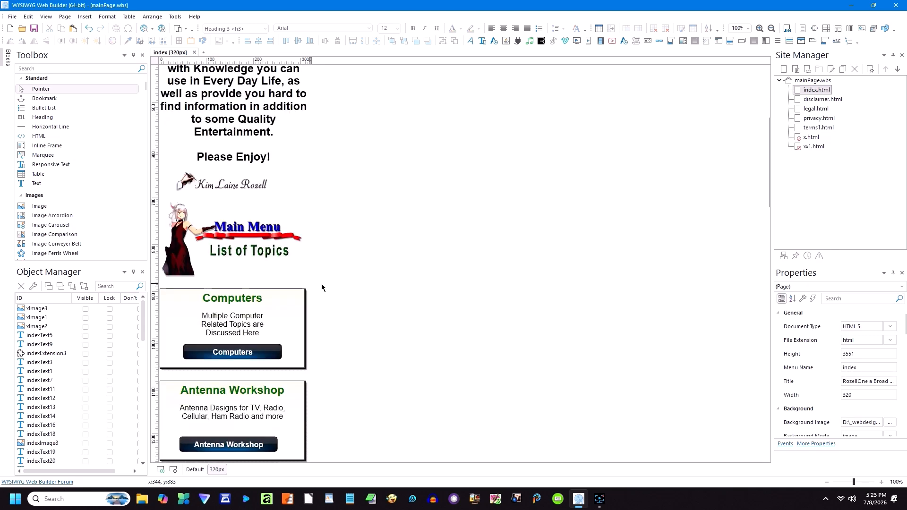
{"action": "scroll", "coordinate": [322, 285], "scroll_direction": "down", "scroll_amount": 5}
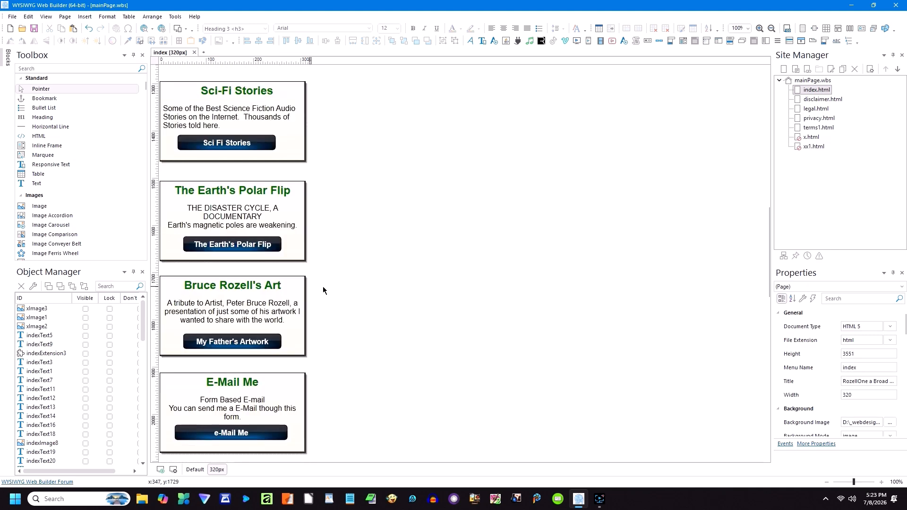
{"action": "scroll", "coordinate": [323, 286], "scroll_direction": "down", "scroll_amount": 3}
{"action": "scroll", "coordinate": [324, 291], "scroll_direction": "down", "scroll_amount": 3}
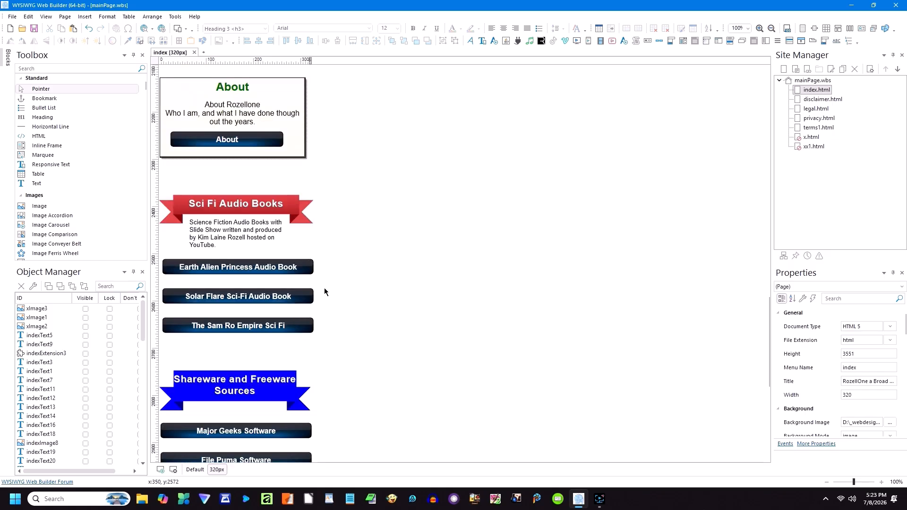
{"action": "scroll", "coordinate": [324, 292], "scroll_direction": "down", "scroll_amount": 4}
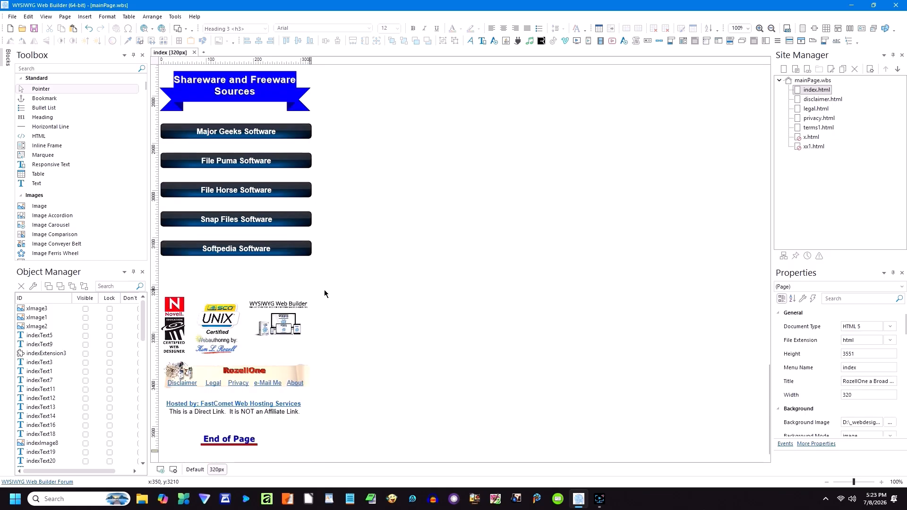
{"action": "scroll", "coordinate": [324, 290], "scroll_direction": "up", "scroll_amount": 10}
{"action": "scroll", "coordinate": [325, 292], "scroll_direction": "up", "scroll_amount": 10}
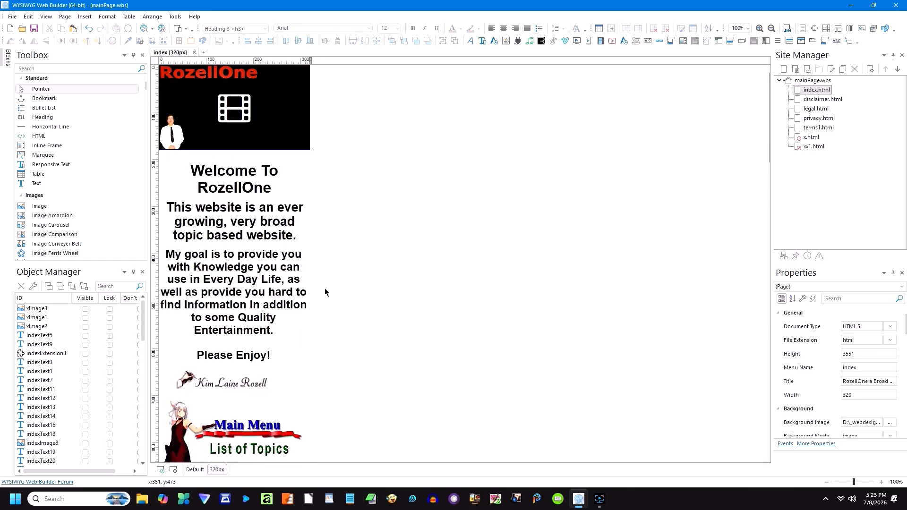
{"action": "left_click", "coordinate": [195, 470]}
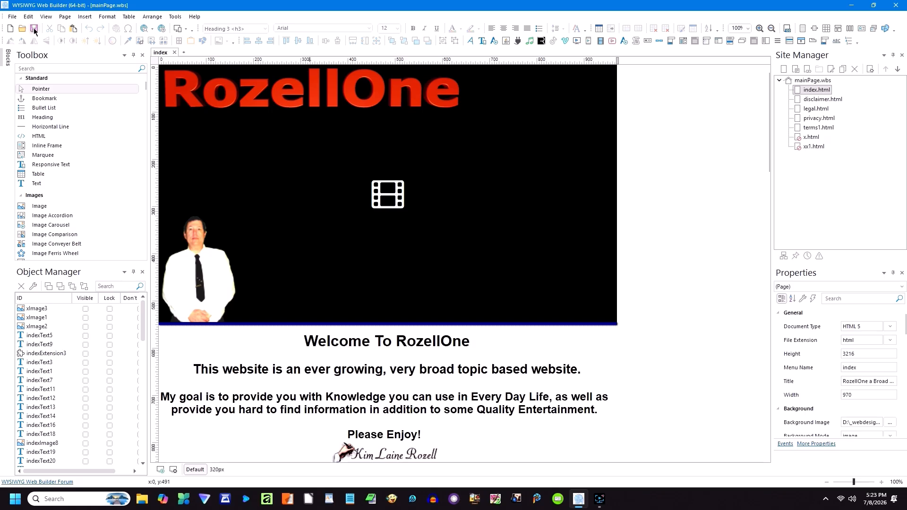
Step: Close the mainPage site, open template.wbs, and check its index page at 320px and Default breakpoints
{"action": "left_click", "coordinate": [13, 17]}
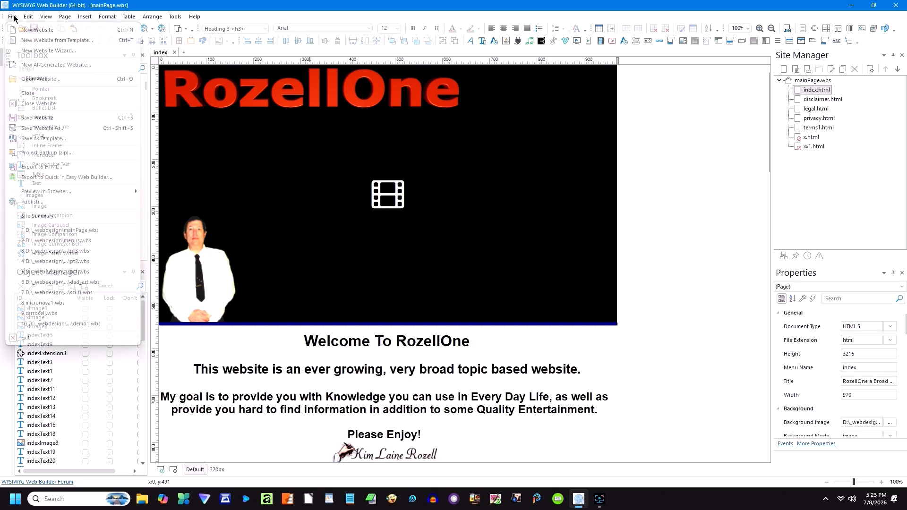
{"action": "left_click", "coordinate": [43, 107]}
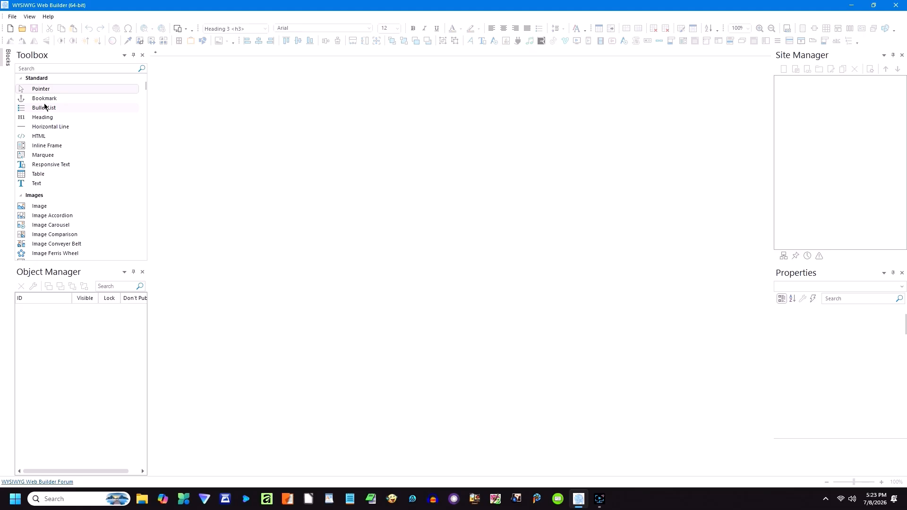
{"action": "left_click", "coordinate": [22, 28]}
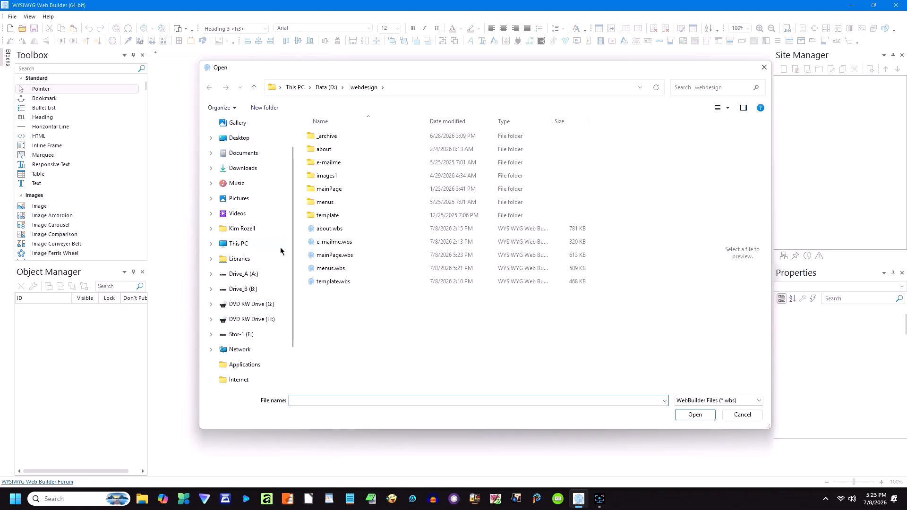
{"action": "double_click", "coordinate": [328, 282]}
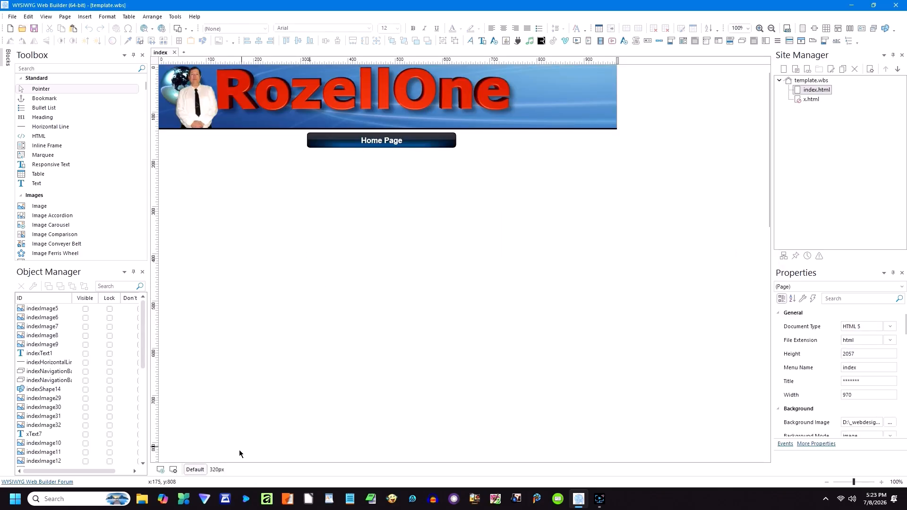
{"action": "left_click", "coordinate": [216, 469]}
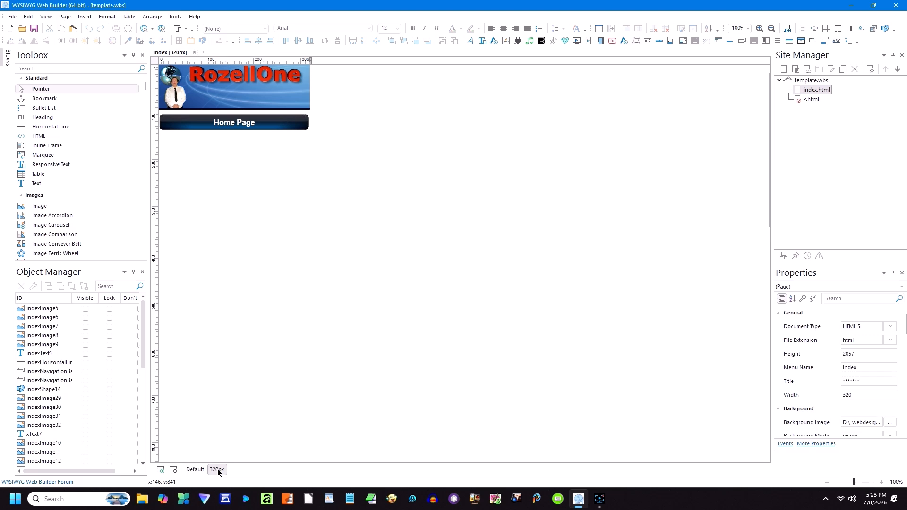
{"action": "left_click", "coordinate": [198, 470]}
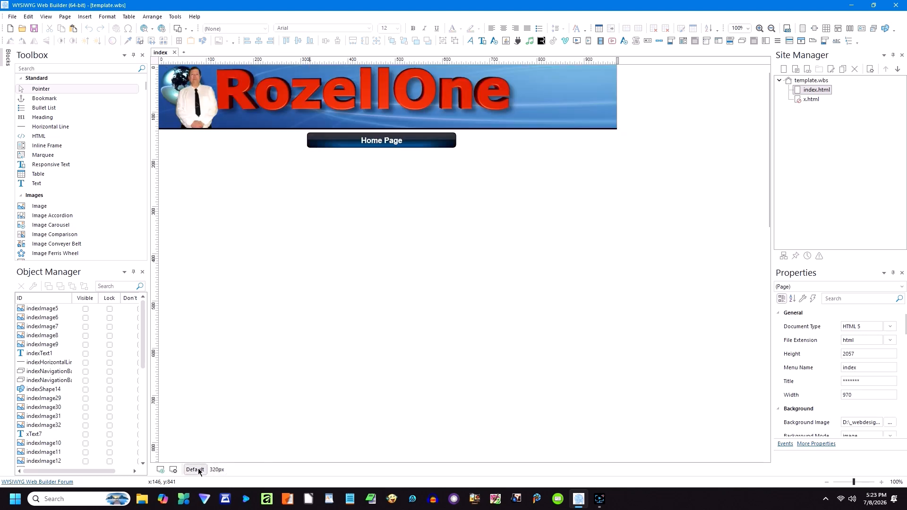
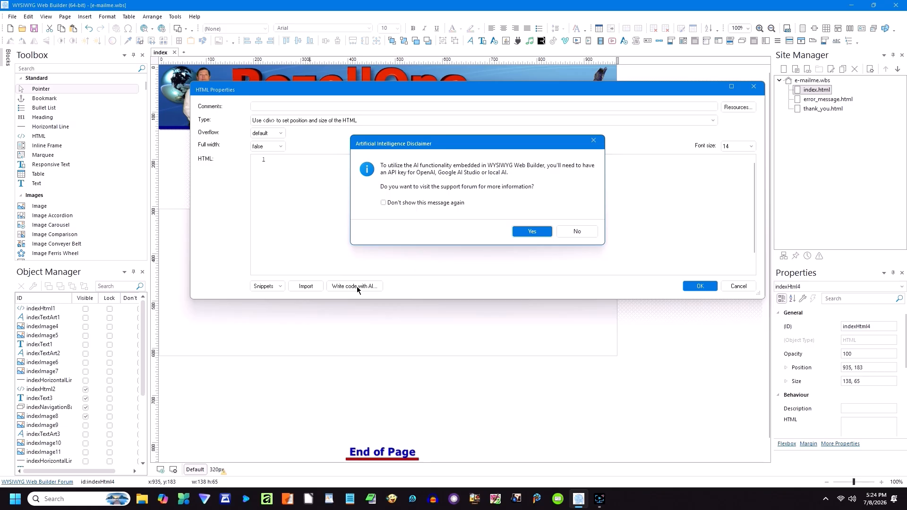
Step: Decline the AI disclaimer, then cancel Generate Code with AI and HTML Properties, leaving indexHtml4 empty
{"action": "left_click", "coordinate": [577, 231]}
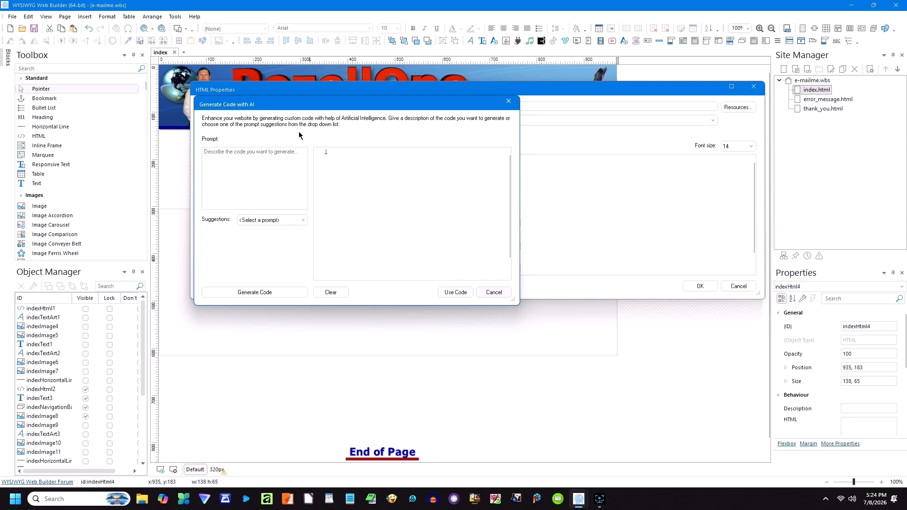
{"action": "left_click", "coordinate": [489, 292]}
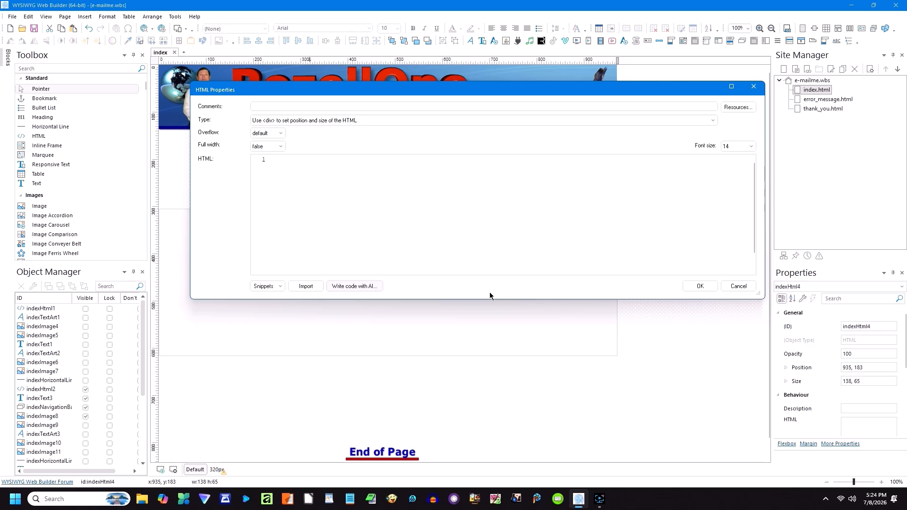
{"action": "left_click", "coordinate": [745, 286]}
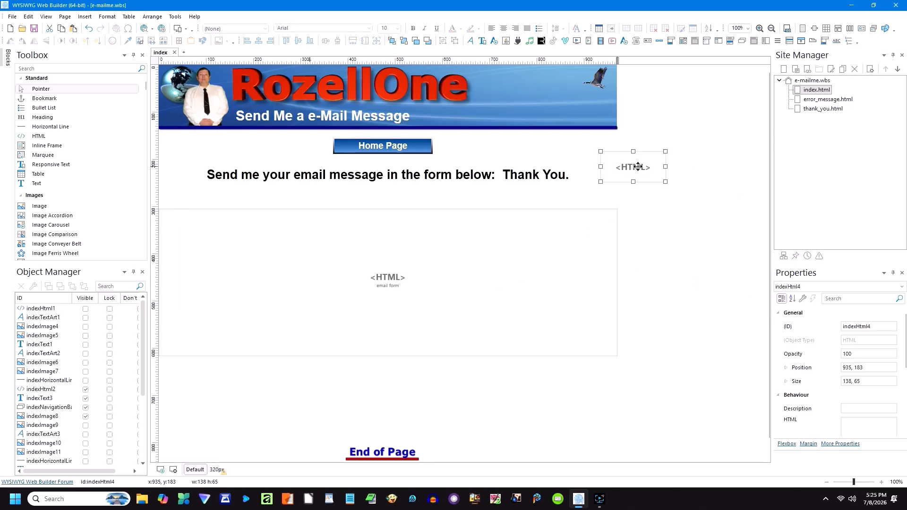
Step: Delete indexHtml4, then inspect the email form's HTML code and cancel without changes
{"action": "key", "text": "Delete"}
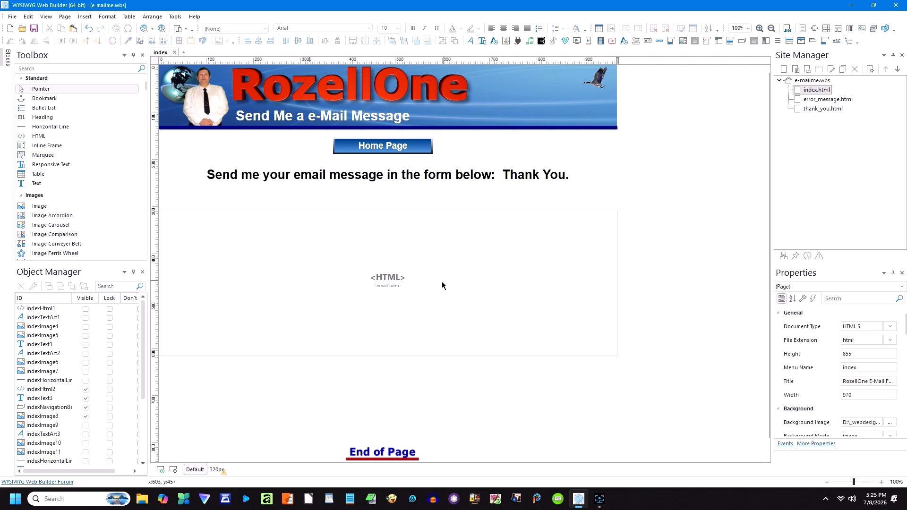
{"action": "double_click", "coordinate": [368, 288]}
{"action": "left_click_drag", "start_coordinate": [399, 299], "coordinate": [395, 355]}
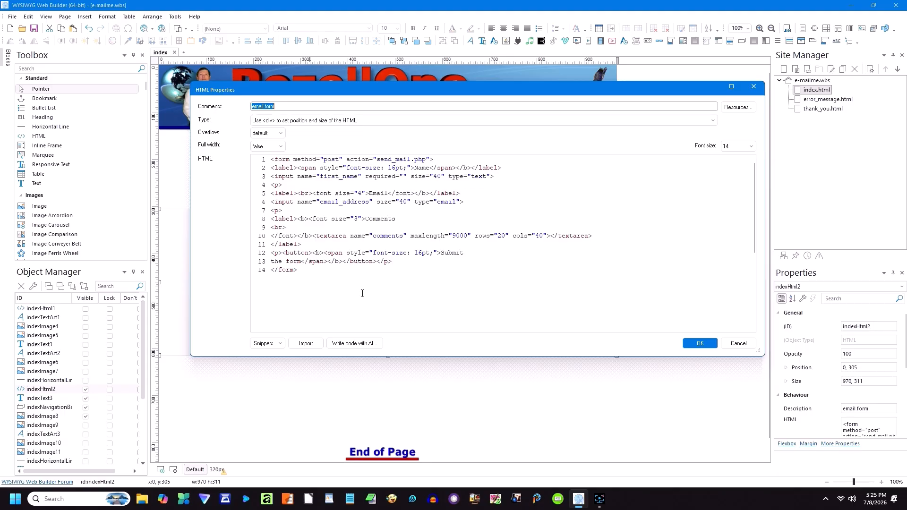
{"action": "left_click", "coordinate": [736, 344]}
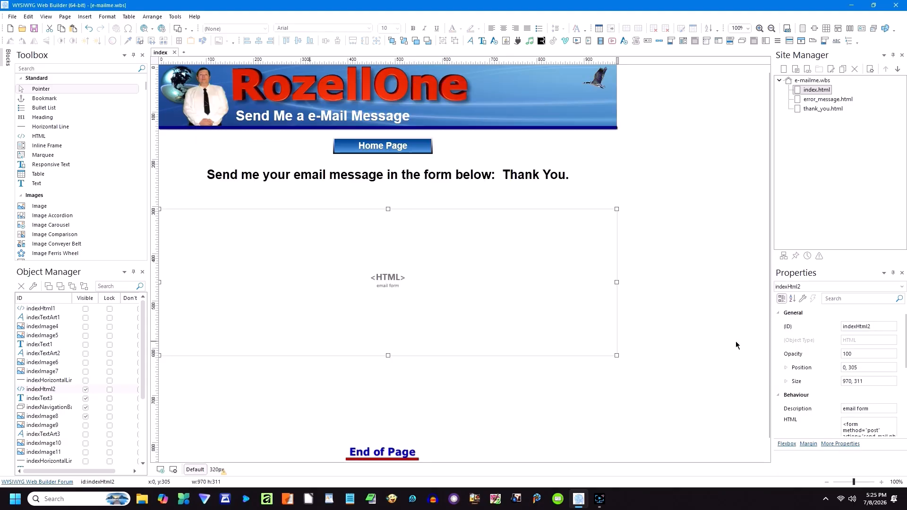
Step: Preview the e-mail page at the 320px breakpoint, then return to Default
{"action": "scroll", "coordinate": [559, 358], "scroll_direction": "down", "scroll_amount": 1}
{"action": "scroll", "coordinate": [559, 358], "scroll_direction": "up", "scroll_amount": 1}
{"action": "left_click", "coordinate": [217, 469]}
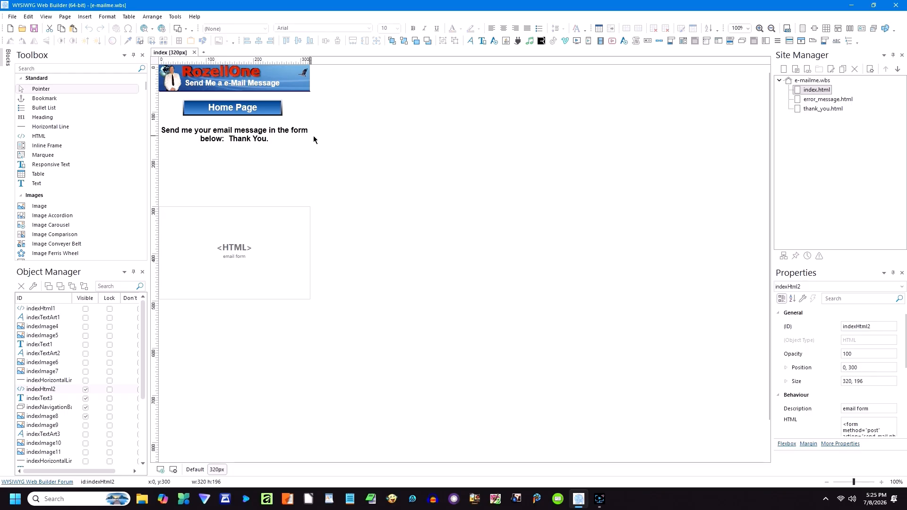
{"action": "left_click", "coordinate": [198, 470]}
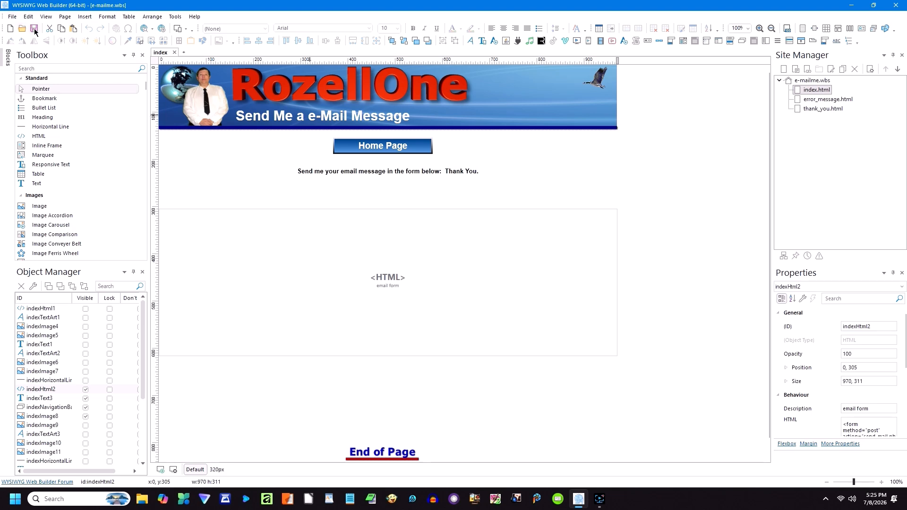
Step: Close the e-mailme website and open Antenna.wbs from the _webdesign\_archive\antenna folder
{"action": "left_click", "coordinate": [13, 17]}
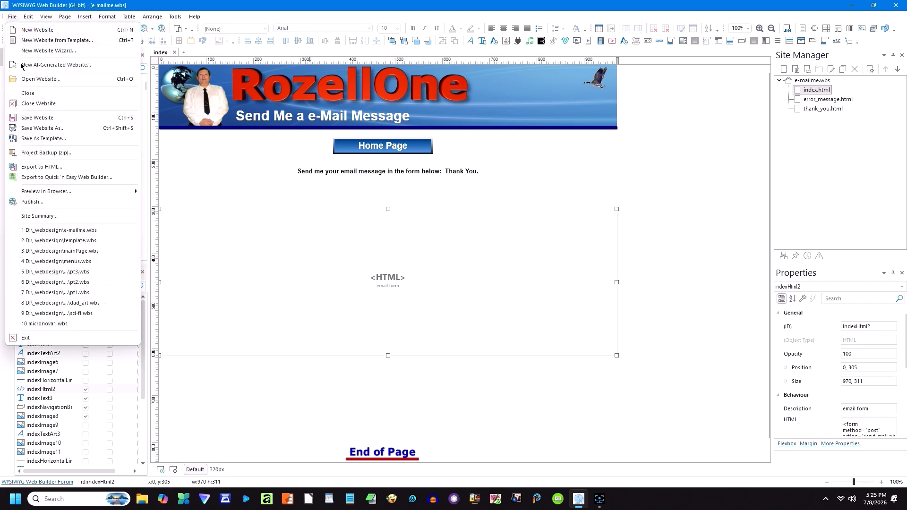
{"action": "left_click", "coordinate": [34, 104]}
{"action": "left_click", "coordinate": [22, 30]}
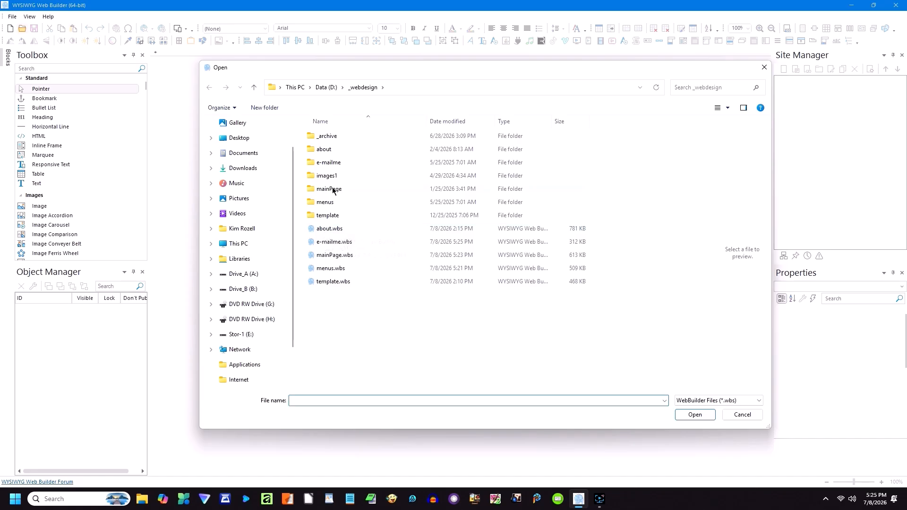
{"action": "double_click", "coordinate": [331, 137]}
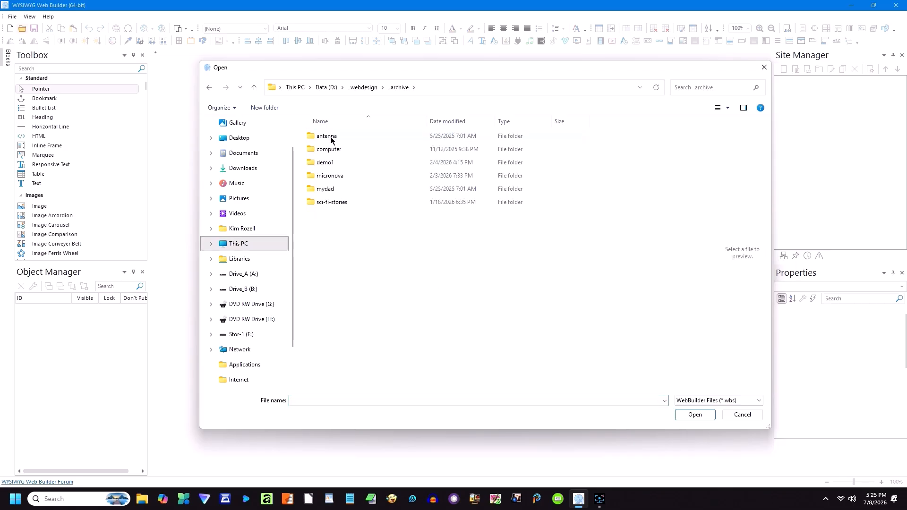
{"action": "double_click", "coordinate": [329, 138]}
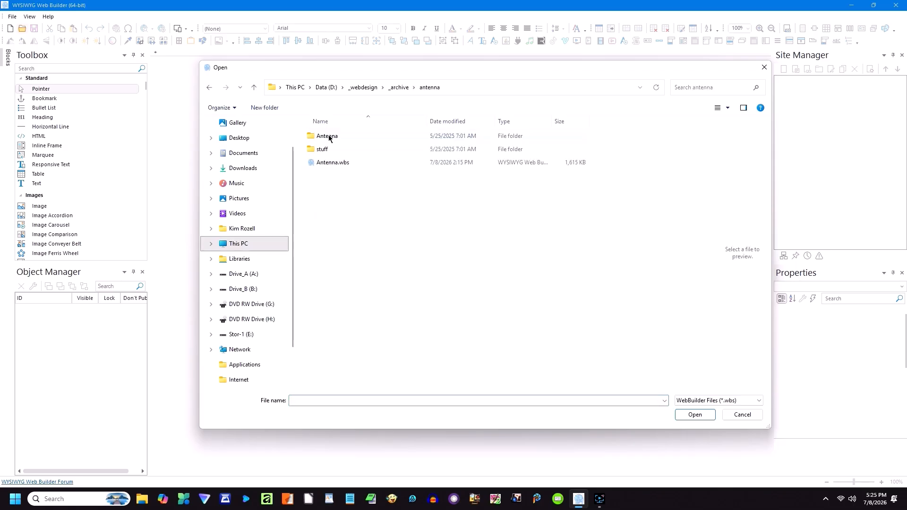
{"action": "double_click", "coordinate": [324, 162]}
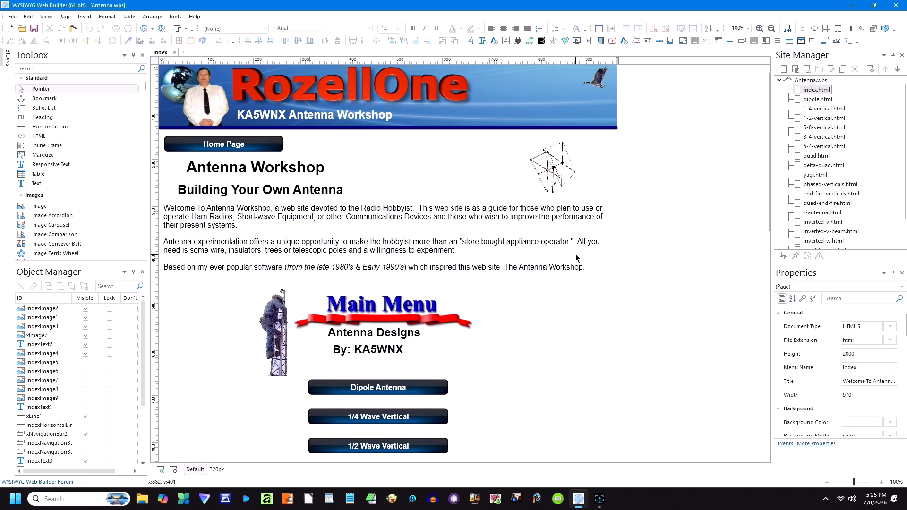
{"action": "scroll", "coordinate": [824, 106], "scroll_direction": "down", "scroll_amount": 1}
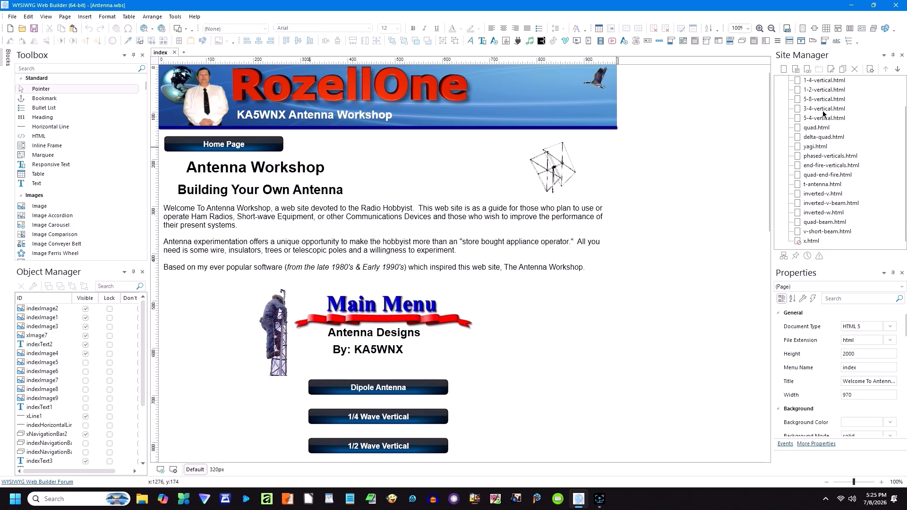
{"action": "scroll", "coordinate": [835, 236], "scroll_direction": "up", "scroll_amount": 1}
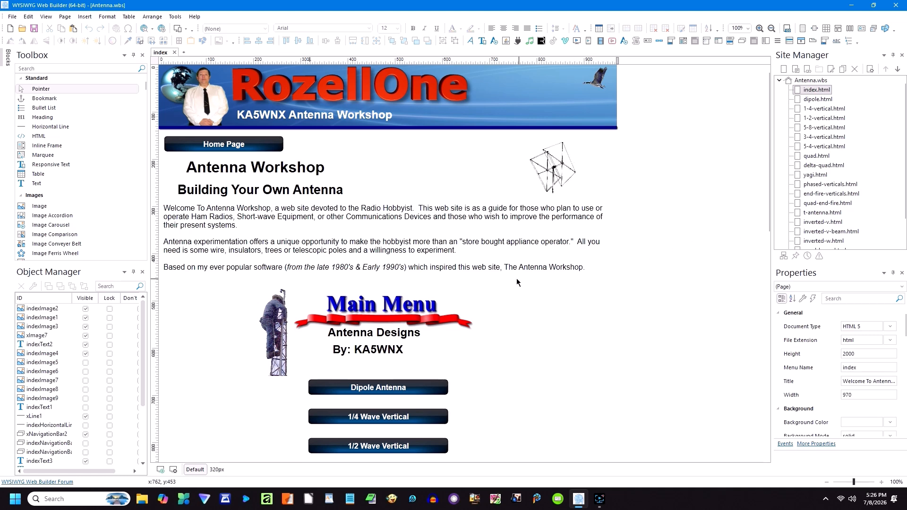
{"action": "scroll", "coordinate": [435, 271], "scroll_direction": "down", "scroll_amount": 4}
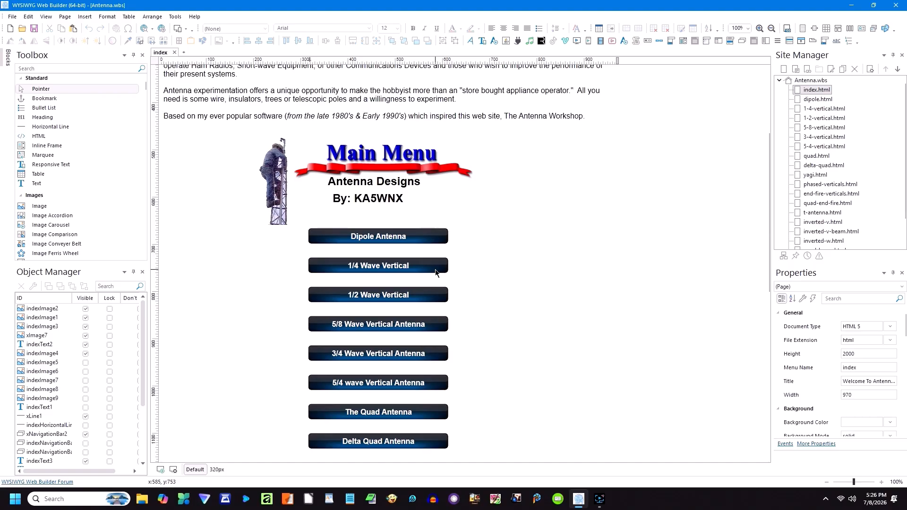
{"action": "scroll", "coordinate": [435, 274], "scroll_direction": "down", "scroll_amount": 7}
{"action": "scroll", "coordinate": [435, 281], "scroll_direction": "down", "scroll_amount": 4}
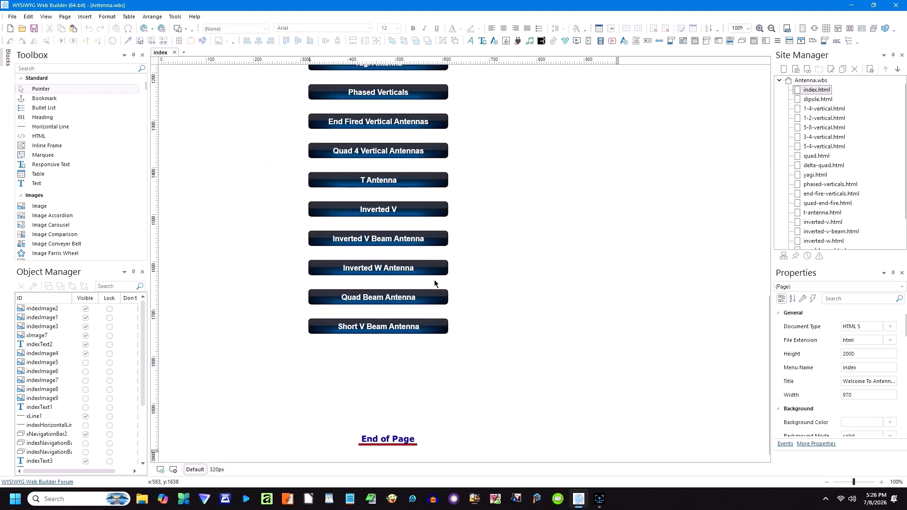
{"action": "scroll", "coordinate": [449, 306], "scroll_direction": "up", "scroll_amount": 11}
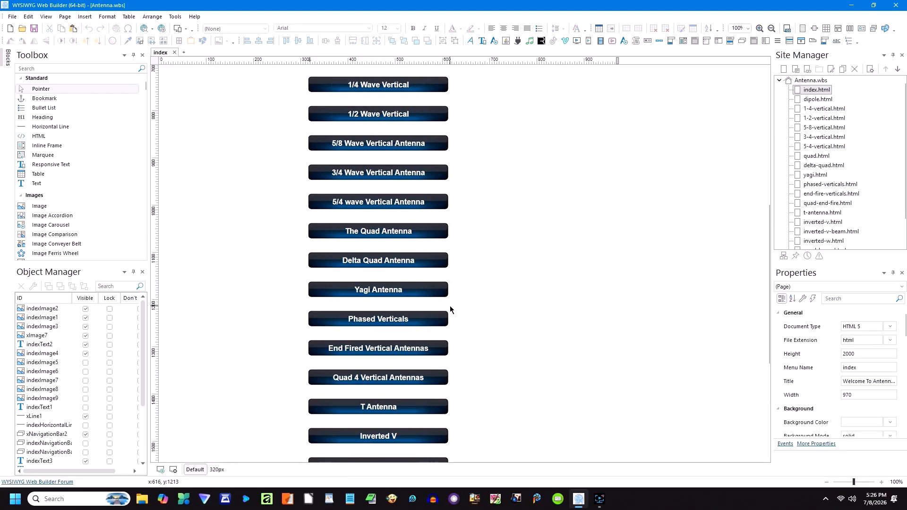
{"action": "scroll", "coordinate": [449, 307], "scroll_direction": "up", "scroll_amount": 4}
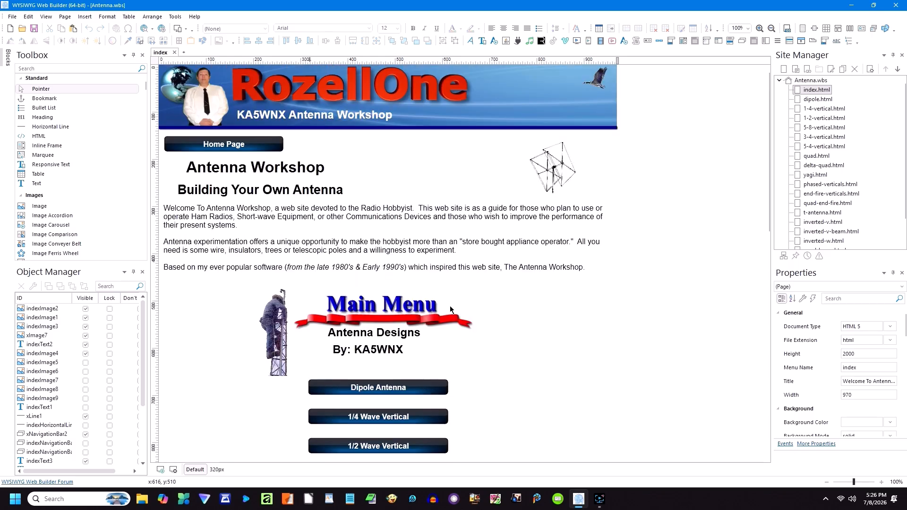
Step: Open dipole.html, select the 234/frequency formula and view its text colours without changing anything
{"action": "double_click", "coordinate": [825, 101]}
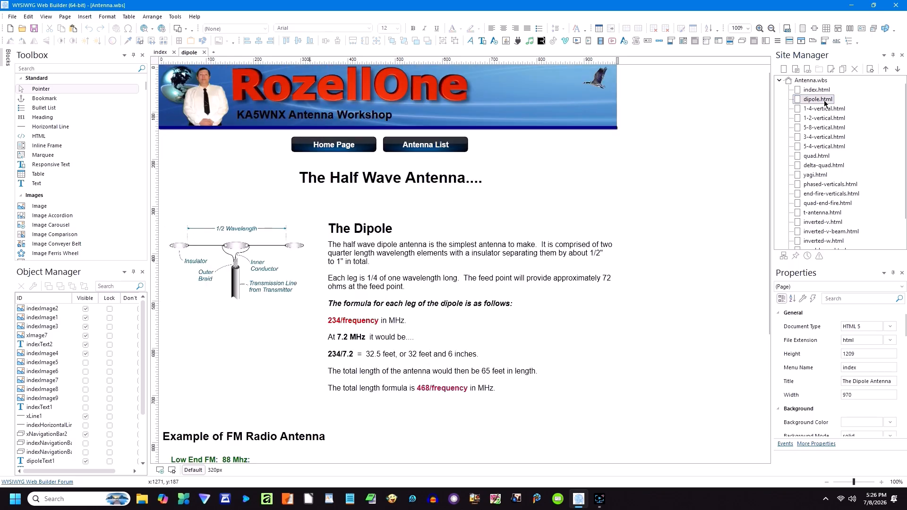
{"action": "left_click", "coordinate": [242, 259]}
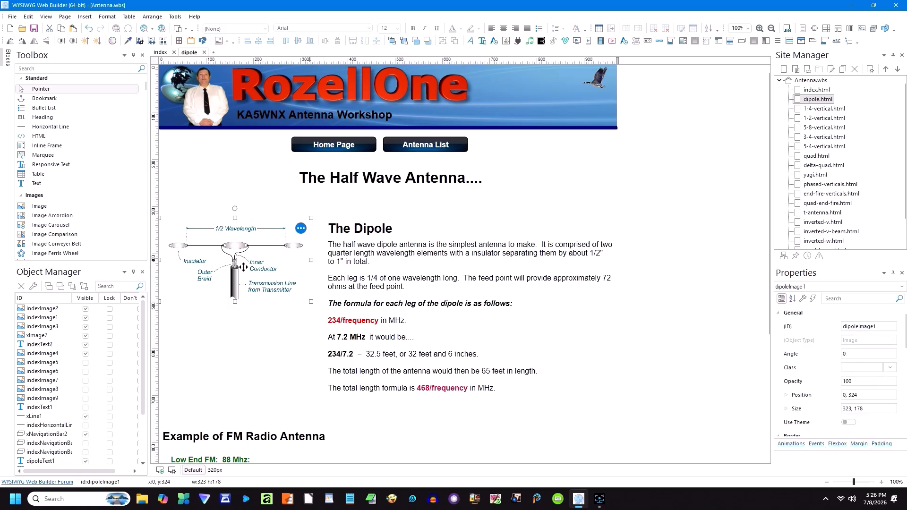
{"action": "left_click", "coordinate": [408, 248]}
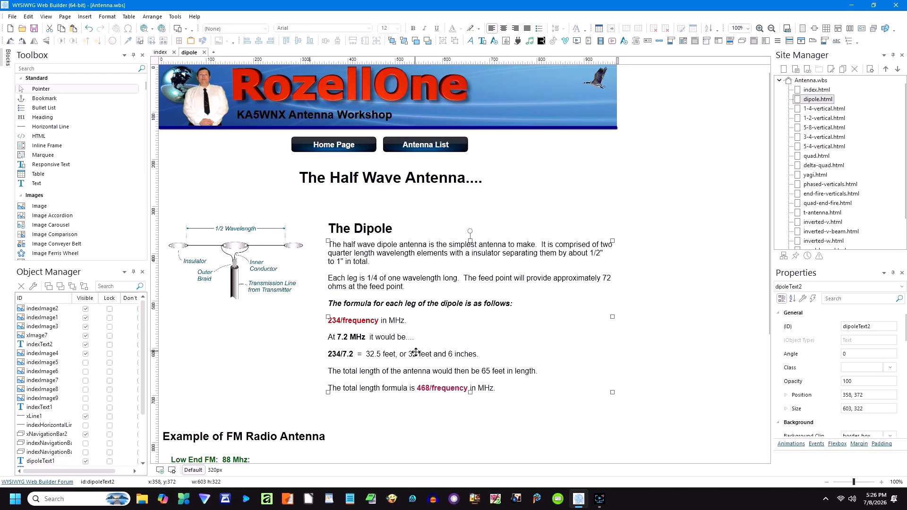
{"action": "double_click", "coordinate": [503, 328]}
{"action": "left_click", "coordinate": [419, 324]}
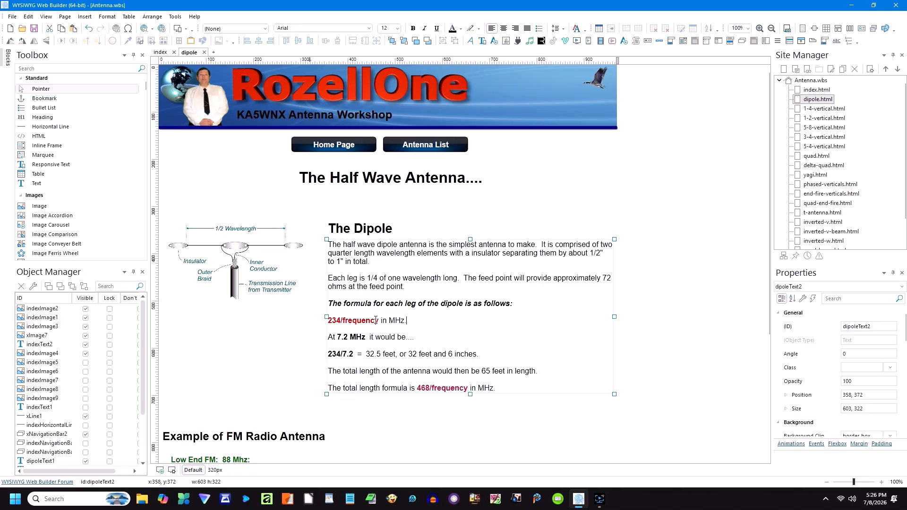
{"action": "left_click_drag", "start_coordinate": [329, 321], "coordinate": [380, 322]}
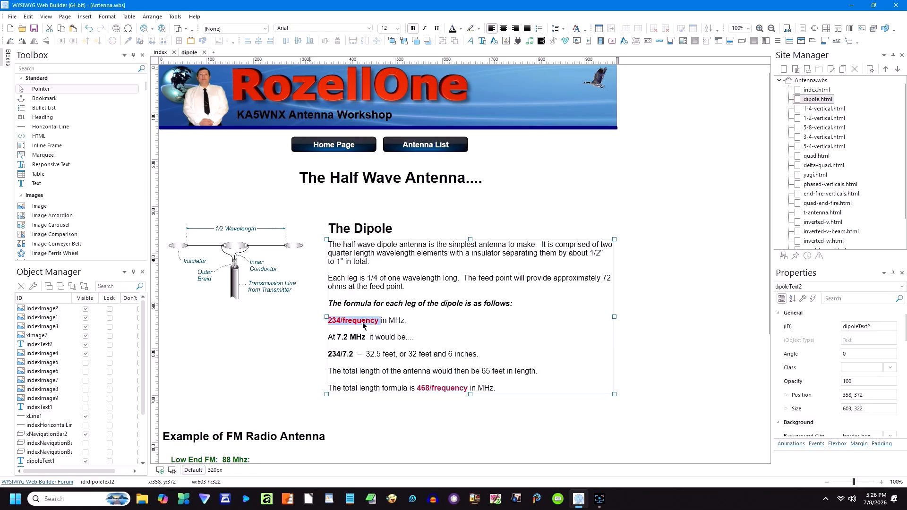
{"action": "left_click", "coordinate": [461, 29]}
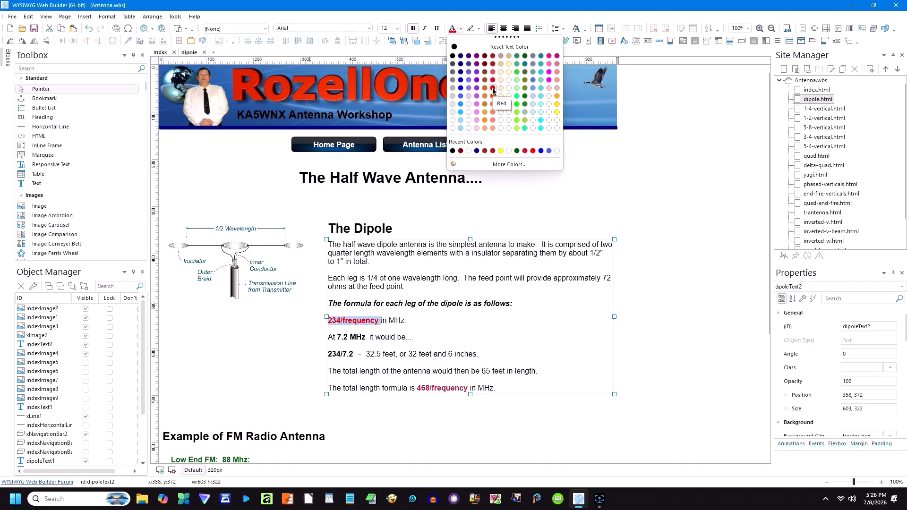
{"action": "left_click", "coordinate": [619, 172]}
Step: Inspect the FM Radio Antenna heading, green Low End FM text and description paragraph, then deselect
{"action": "scroll", "coordinate": [518, 337], "scroll_direction": "down", "scroll_amount": 2}
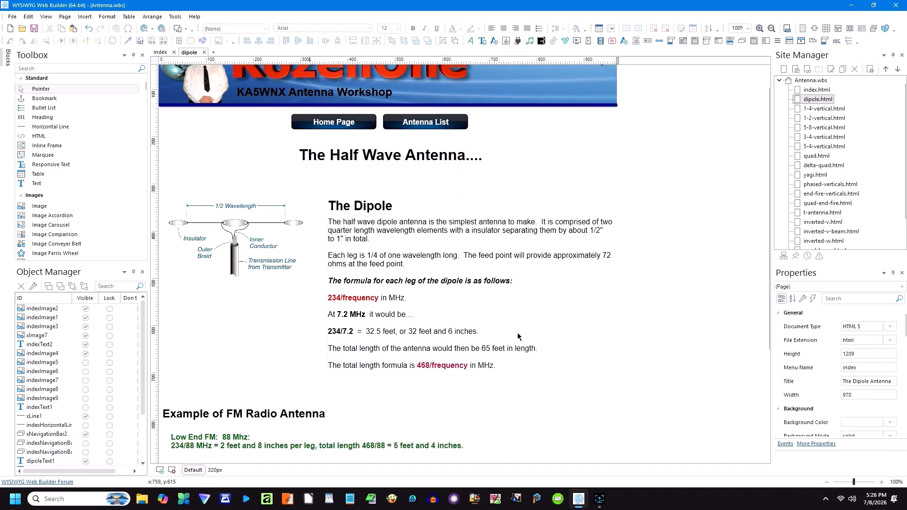
{"action": "left_click", "coordinate": [296, 347]}
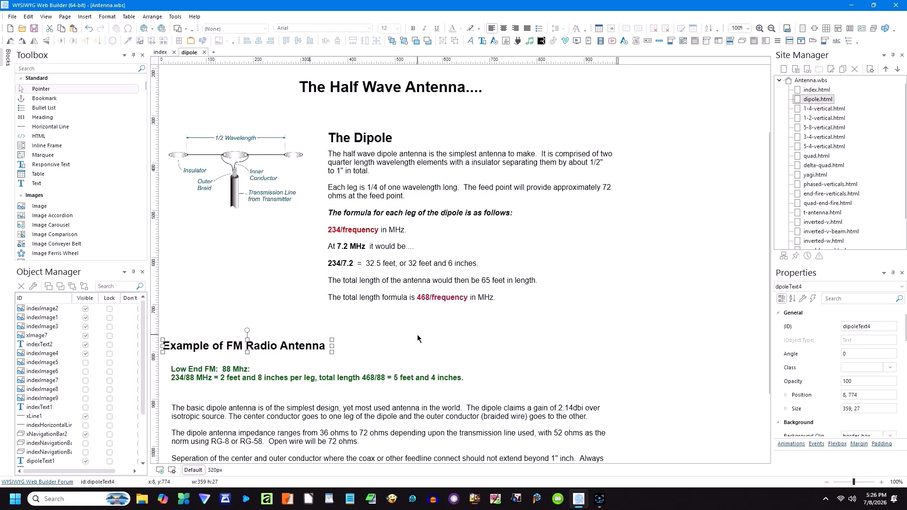
{"action": "scroll", "coordinate": [418, 338], "scroll_direction": "down", "scroll_amount": 2}
{"action": "left_click", "coordinate": [331, 293]}
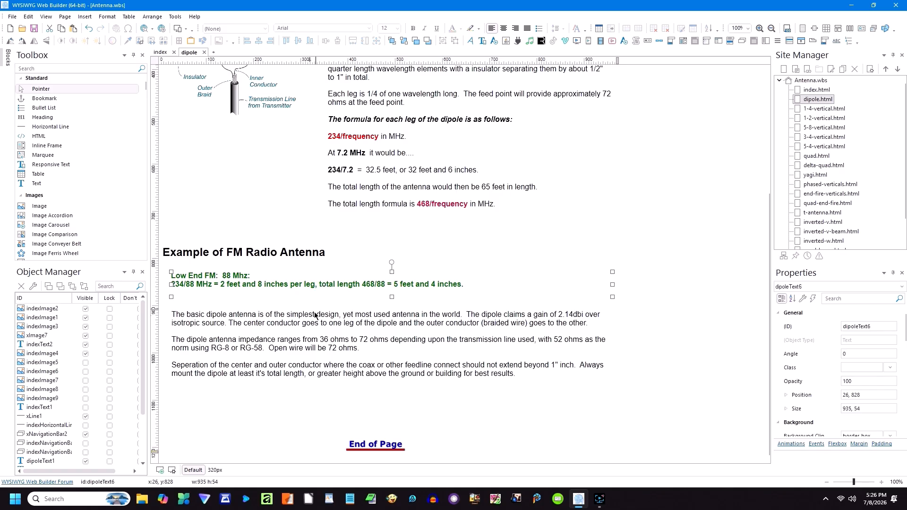
{"action": "left_click", "coordinate": [308, 330]}
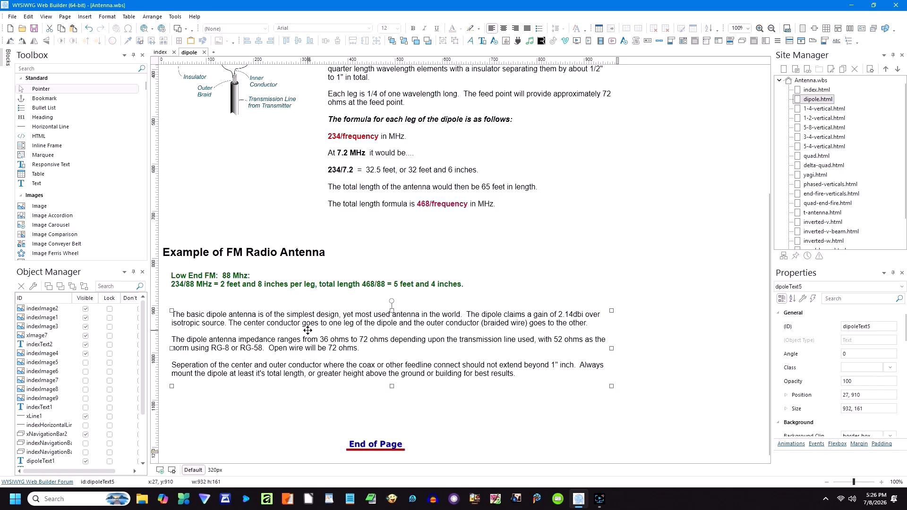
{"action": "left_click", "coordinate": [670, 357]}
{"action": "scroll", "coordinate": [670, 358], "scroll_direction": "up", "scroll_amount": 2}
{"action": "scroll", "coordinate": [670, 358], "scroll_direction": "up", "scroll_amount": 3}
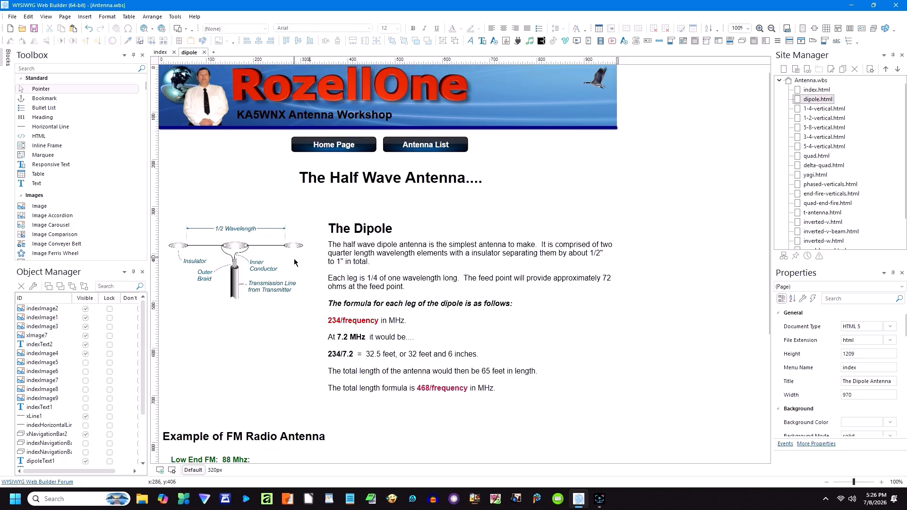
Step: Open the 1-4-vertical page and inspect its description paragraph and Formula text block
{"action": "left_click", "coordinate": [798, 111]}
{"action": "double_click", "coordinate": [799, 110]}
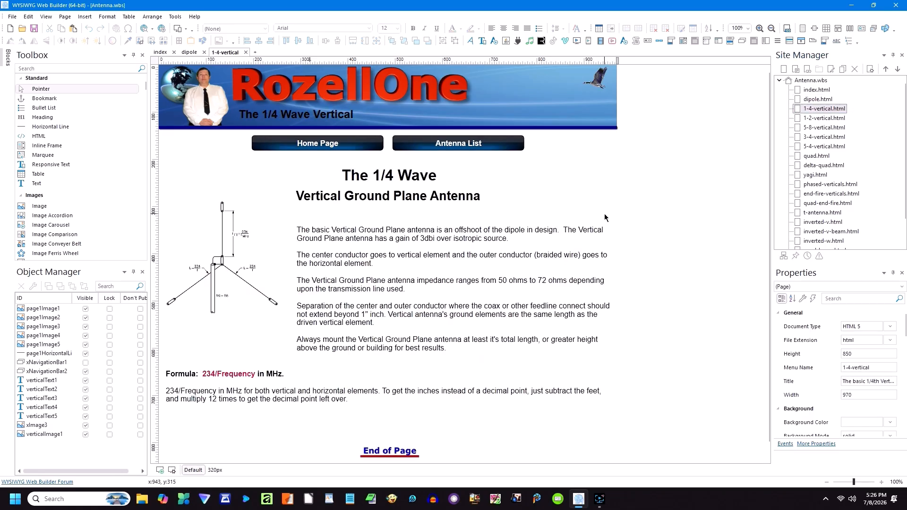
{"action": "scroll", "coordinate": [640, 232], "scroll_direction": "down", "scroll_amount": 1}
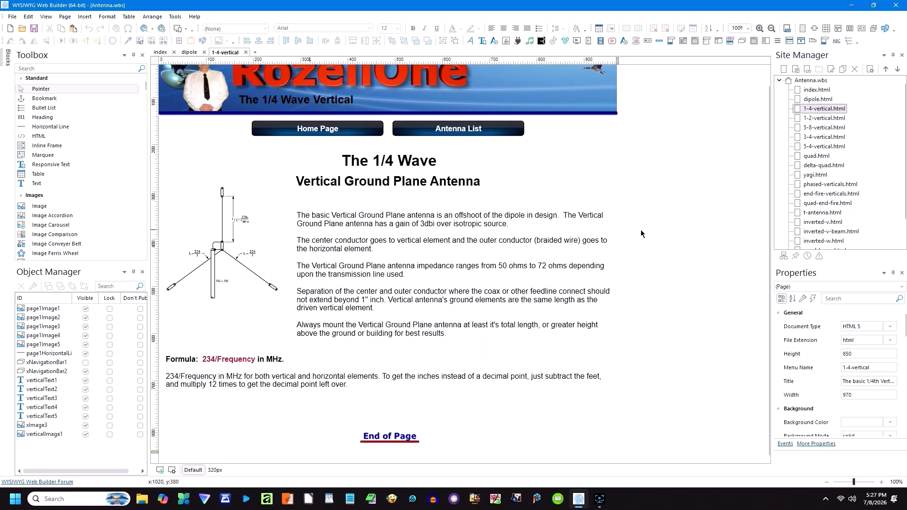
{"action": "scroll", "coordinate": [641, 235], "scroll_direction": "up", "scroll_amount": 1}
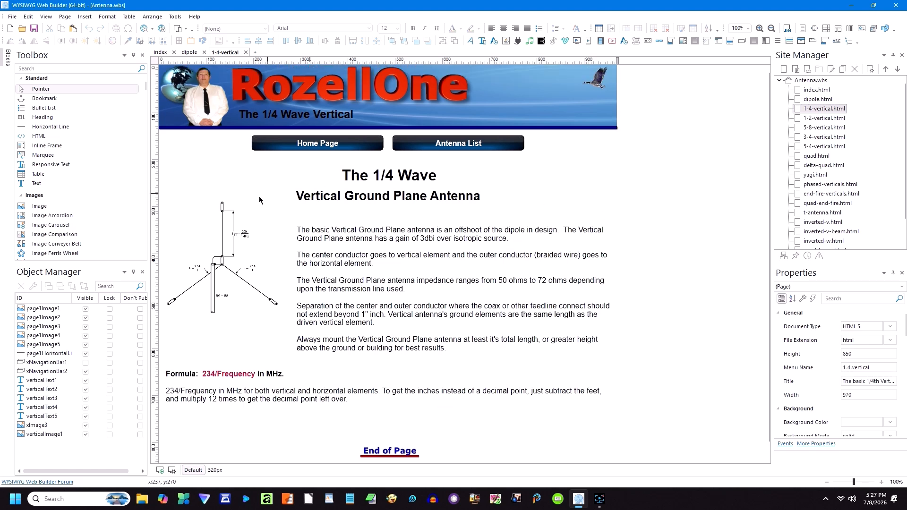
{"action": "left_click", "coordinate": [380, 263]}
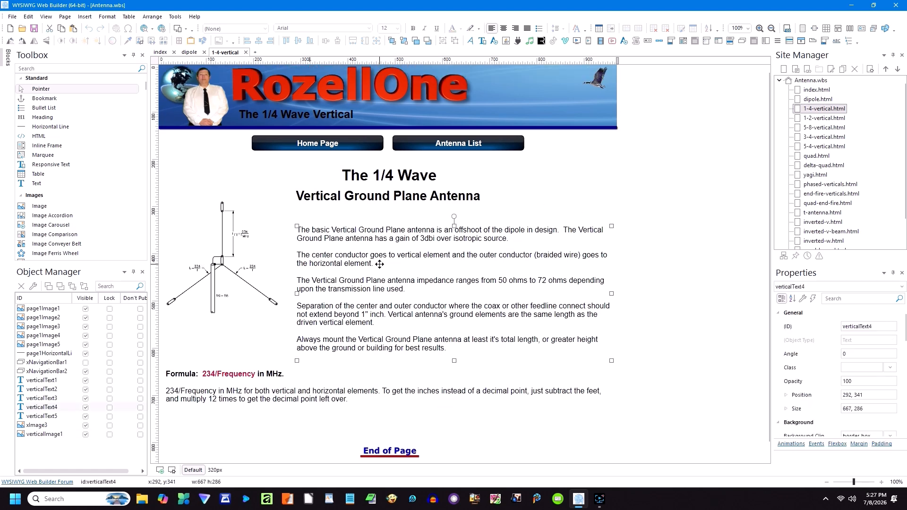
{"action": "left_click", "coordinate": [250, 373]}
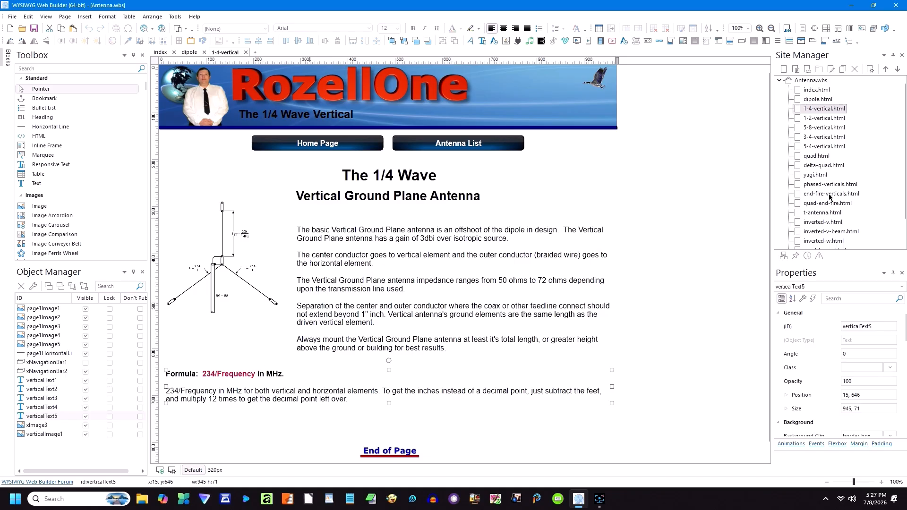
Step: Open the 1-2-vertical page and inspect its drawing, description, tuner photo, heading and inches text
{"action": "left_click", "coordinate": [819, 119]}
{"action": "double_click", "coordinate": [818, 120]}
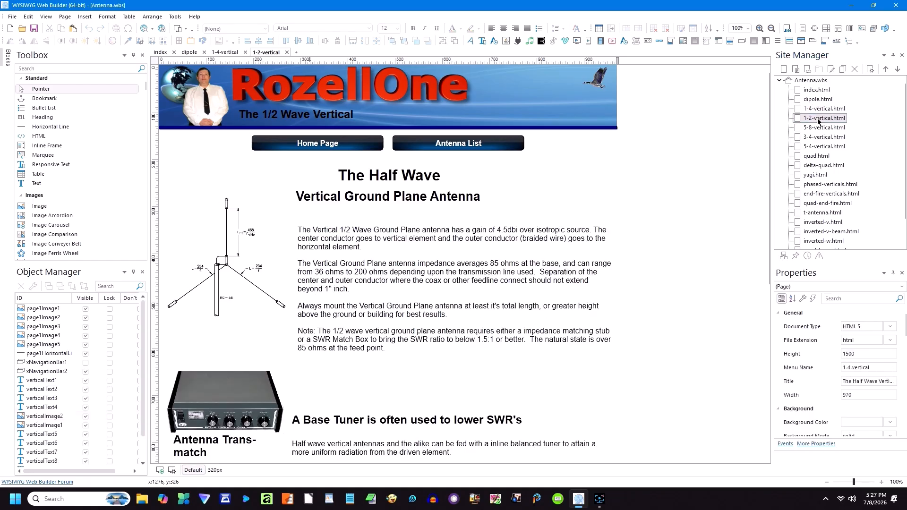
{"action": "left_click", "coordinate": [226, 255]}
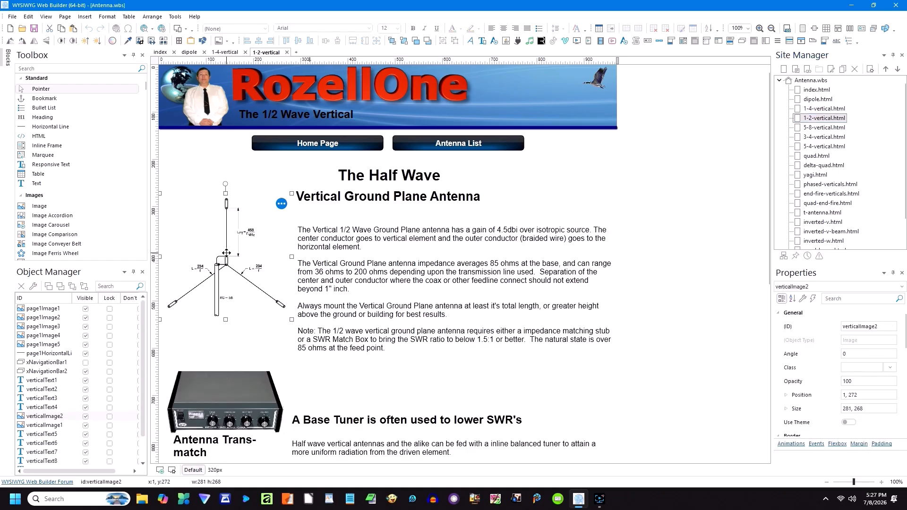
{"action": "left_click", "coordinate": [390, 274]}
{"action": "scroll", "coordinate": [326, 326], "scroll_direction": "down", "scroll_amount": 1}
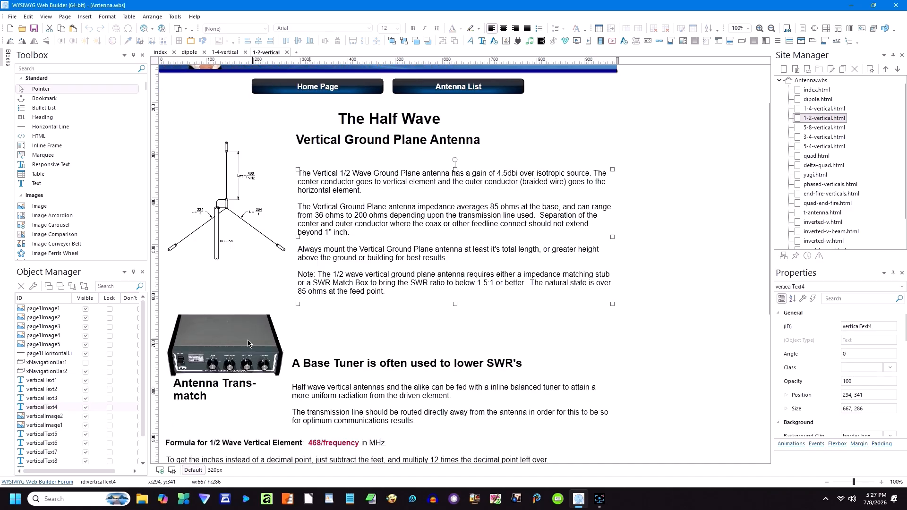
{"action": "left_click", "coordinate": [250, 343]}
{"action": "left_click", "coordinate": [383, 369]}
{"action": "left_click", "coordinate": [386, 396]}
{"action": "scroll", "coordinate": [386, 396], "scroll_direction": "down", "scroll_amount": 2}
{"action": "left_click", "coordinate": [360, 381]}
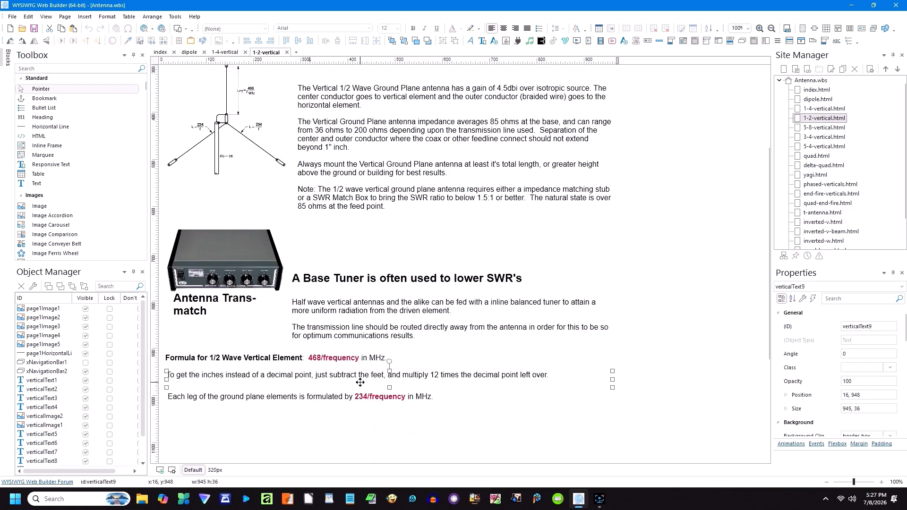
{"action": "scroll", "coordinate": [356, 379], "scroll_direction": "up", "scroll_amount": 2}
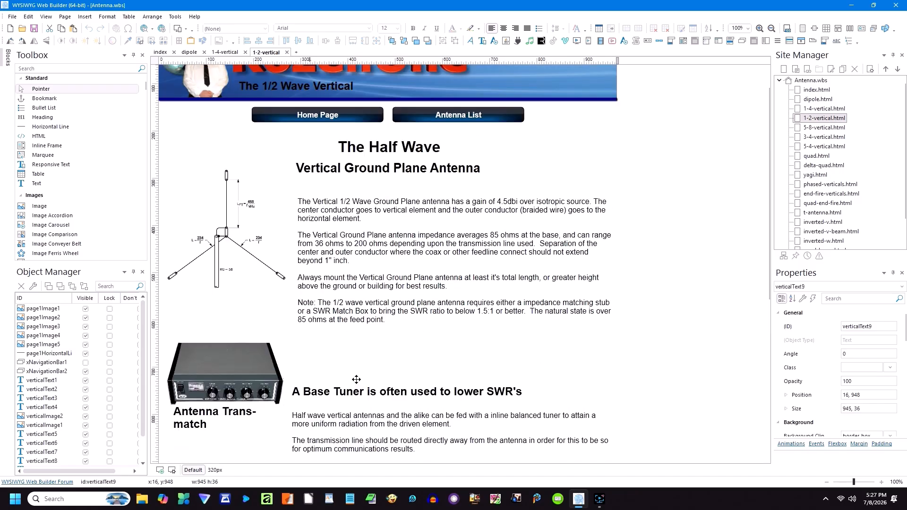
Step: Open the 5-8-vertical page and select the 5/8th antenna image, trying the colour picker twice
{"action": "left_click", "coordinate": [798, 129]}
{"action": "double_click", "coordinate": [798, 128]}
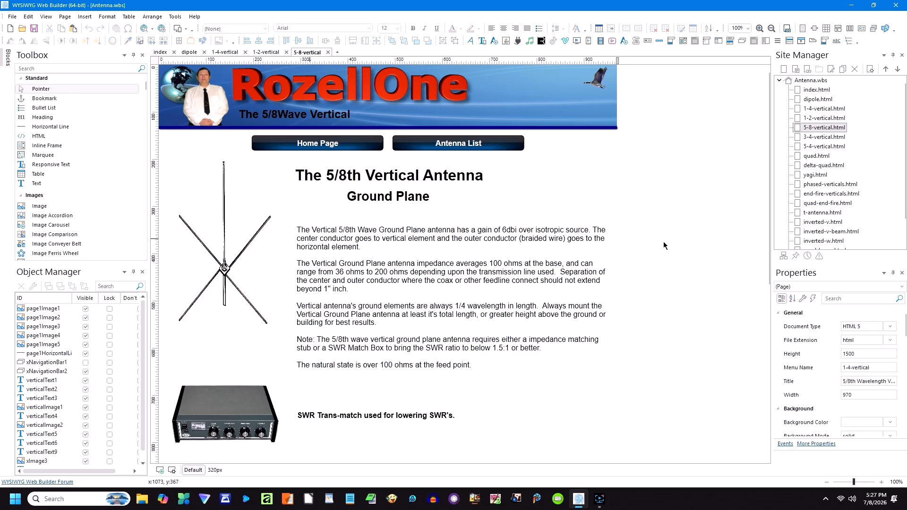
{"action": "scroll", "coordinate": [662, 251], "scroll_direction": "down", "scroll_amount": 2}
{"action": "scroll", "coordinate": [663, 251], "scroll_direction": "down", "scroll_amount": 2}
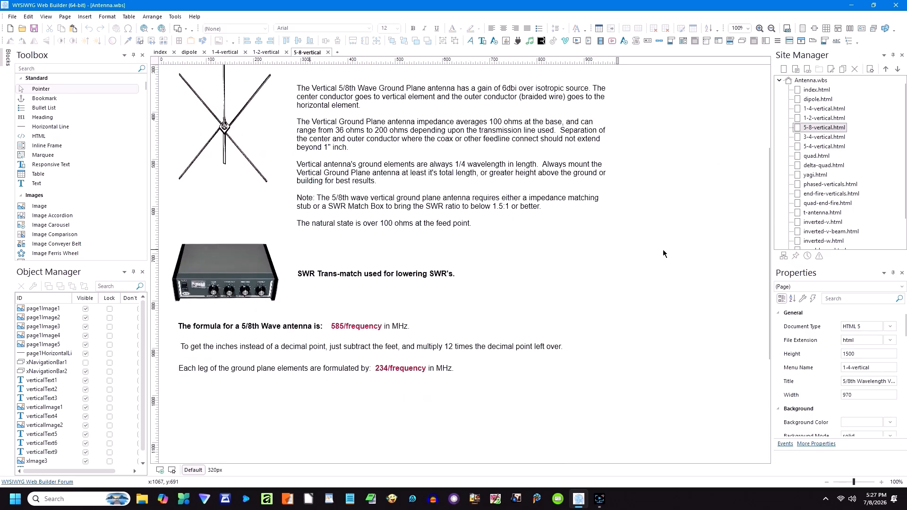
{"action": "scroll", "coordinate": [662, 250], "scroll_direction": "up", "scroll_amount": 3}
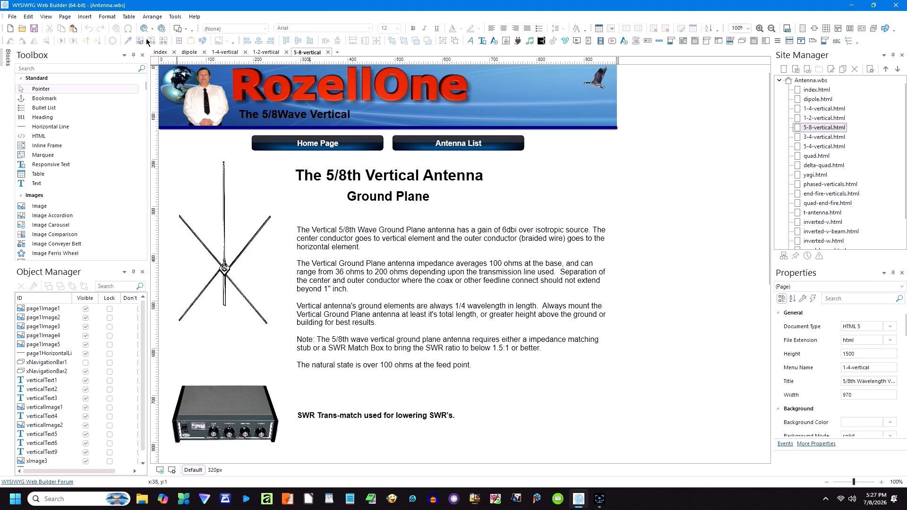
{"action": "left_click", "coordinate": [182, 240]}
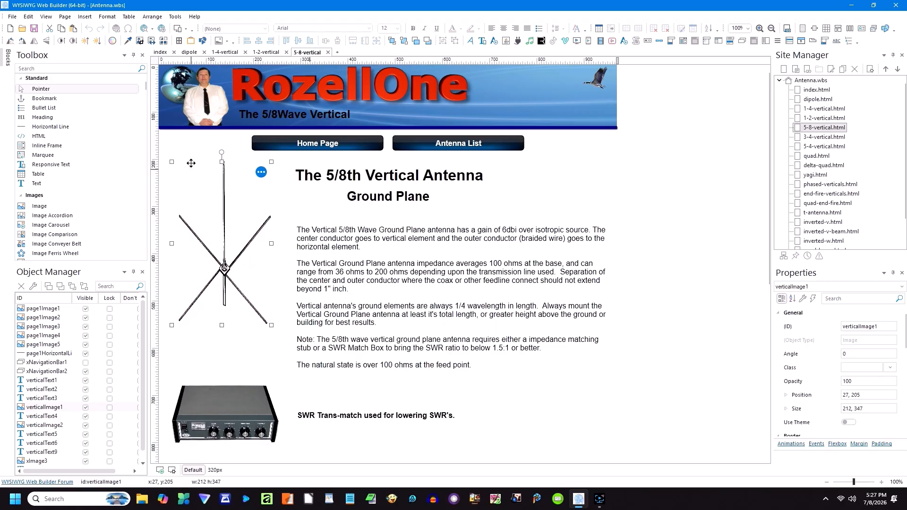
{"action": "left_click", "coordinate": [127, 41]}
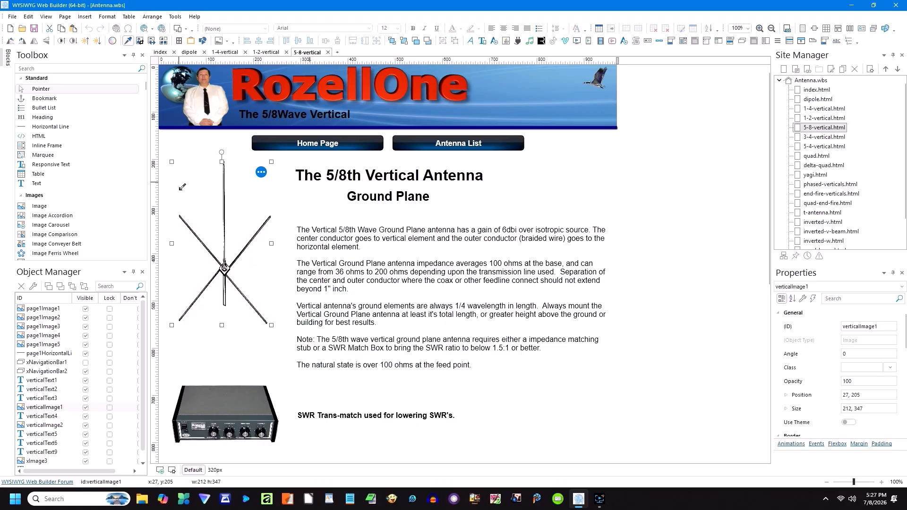
{"action": "left_click", "coordinate": [177, 254]}
{"action": "left_click", "coordinate": [129, 40]}
{"action": "left_click", "coordinate": [179, 203]}
Step: Open the 3-4-vertical page and inspect its title, Ground Plane subtitle, description and antenna image
{"action": "double_click", "coordinate": [798, 137]}
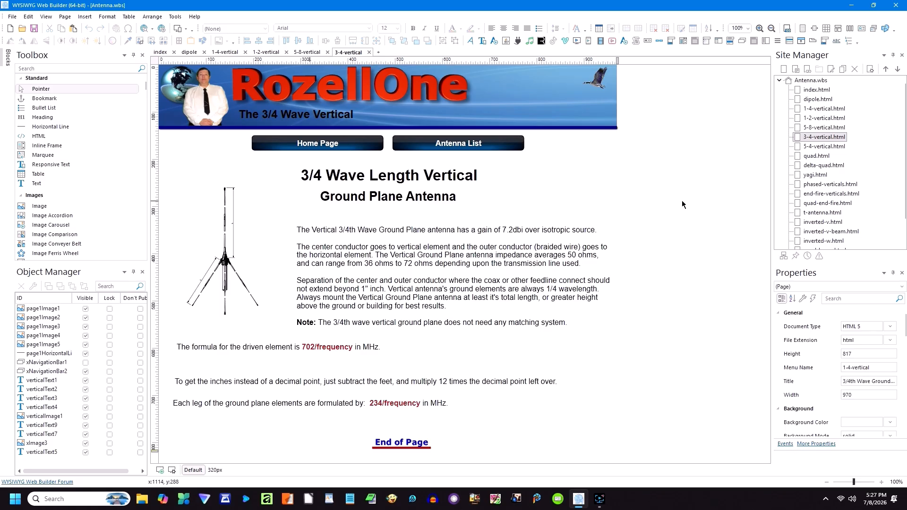
{"action": "left_click", "coordinate": [369, 196]}
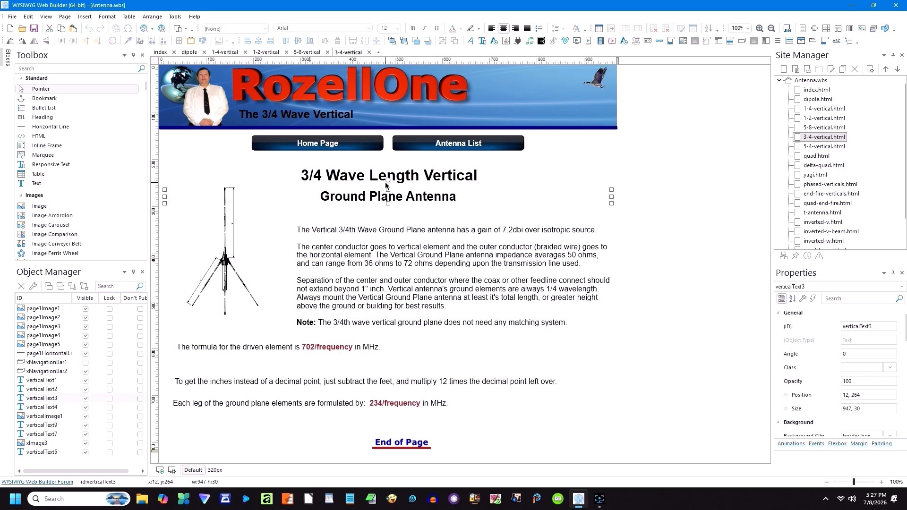
{"action": "left_click", "coordinate": [416, 178]}
{"action": "left_click", "coordinate": [418, 197]}
{"action": "left_click", "coordinate": [406, 258]}
{"action": "left_click", "coordinate": [225, 257]}
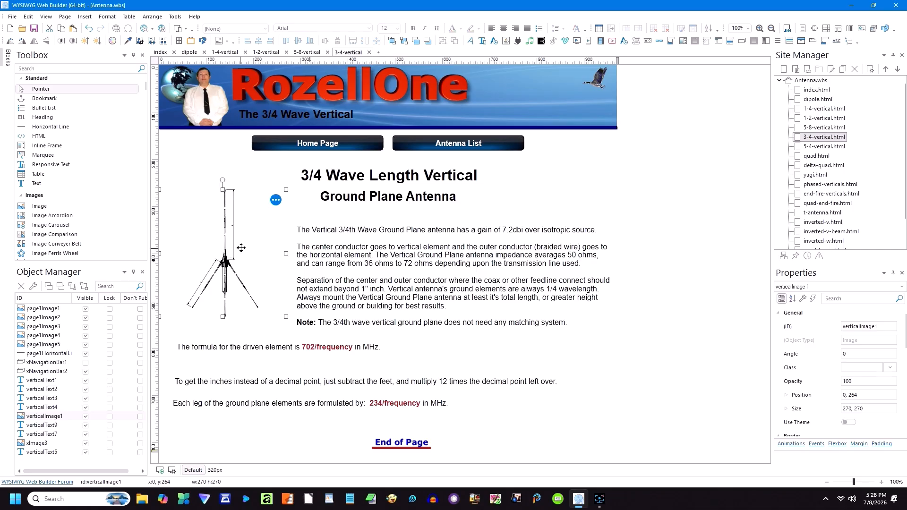
{"action": "left_click", "coordinate": [14, 17]}
Step: Close the Antenna website, answering the save prompt, and open no-mp4.wbs from _archive\computer\no-mp4
{"action": "left_click", "coordinate": [39, 105]}
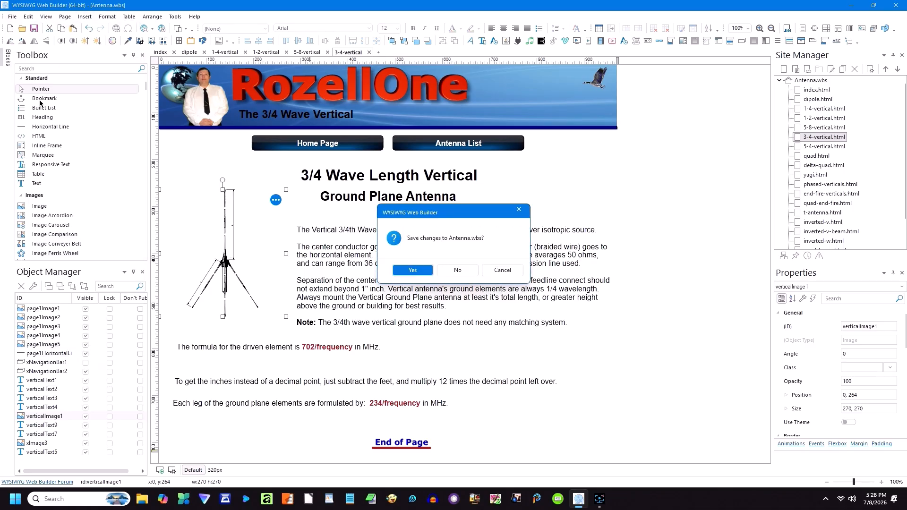
{"action": "left_click", "coordinate": [433, 269]}
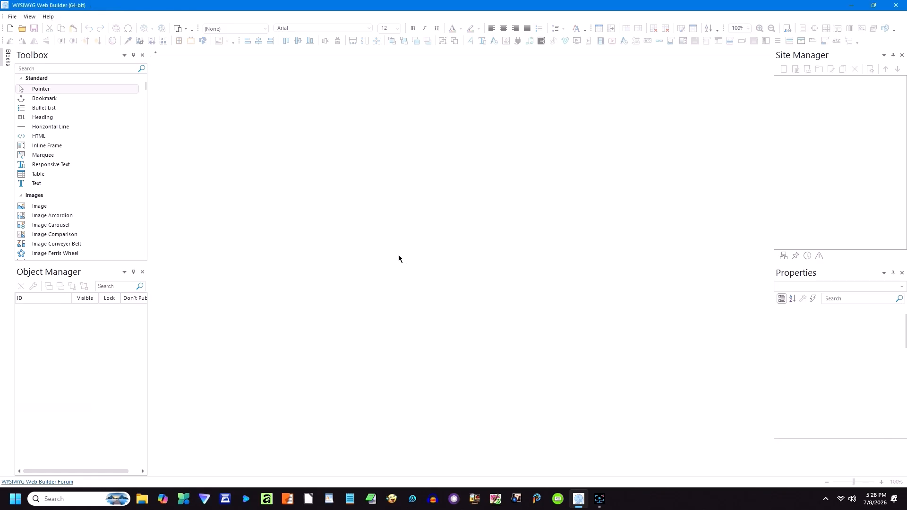
{"action": "left_click", "coordinate": [21, 30]}
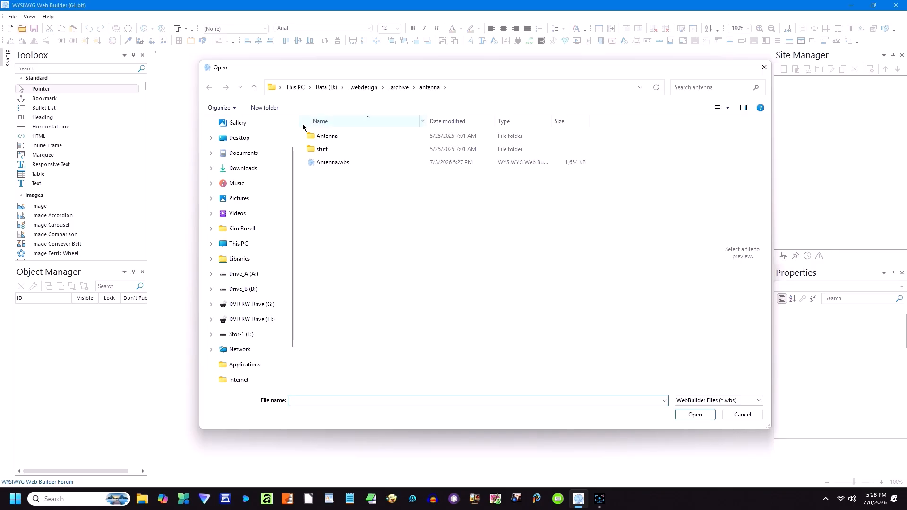
{"action": "left_click", "coordinate": [254, 88]}
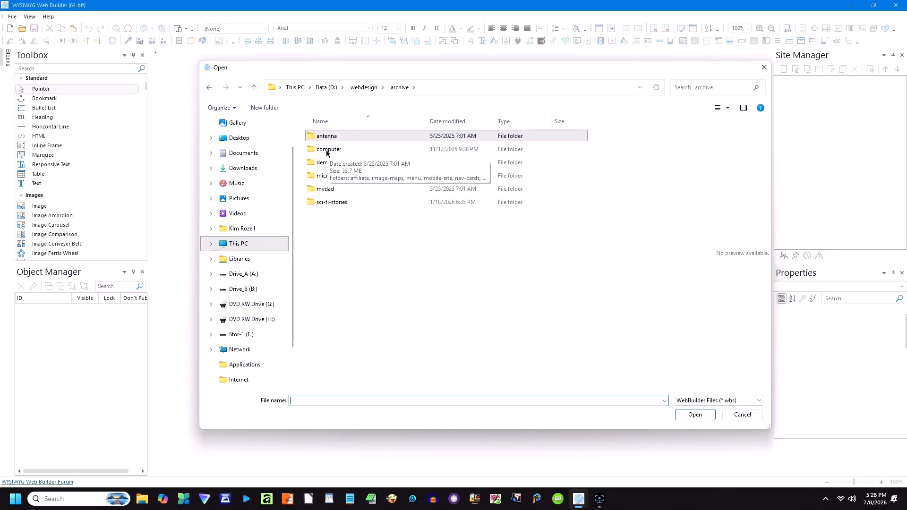
{"action": "double_click", "coordinate": [327, 150]}
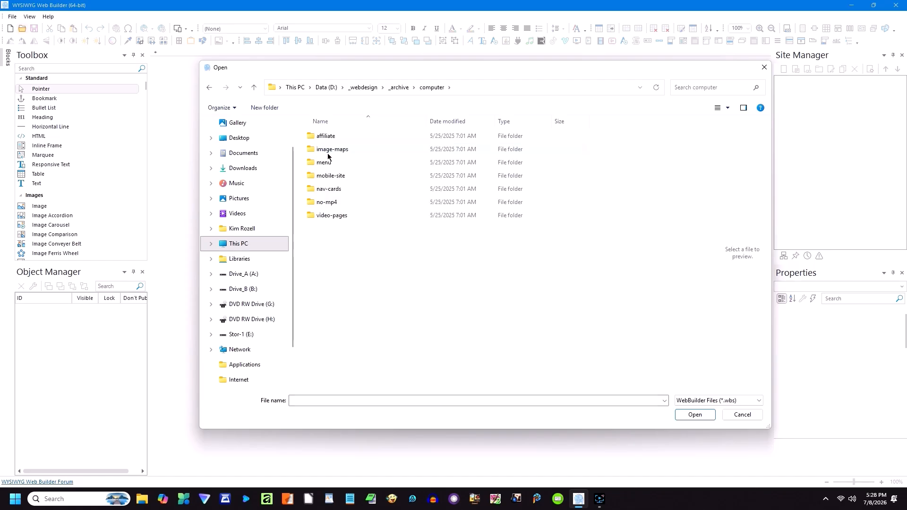
{"action": "double_click", "coordinate": [327, 202]}
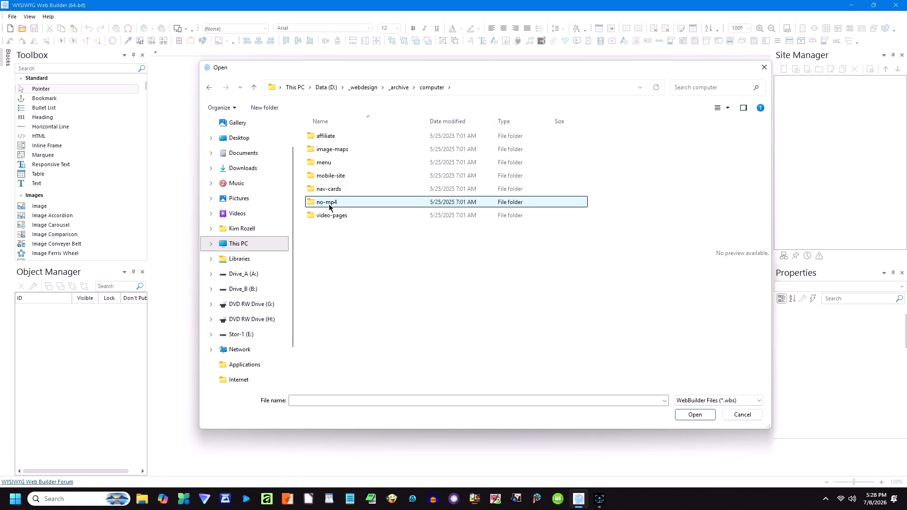
{"action": "double_click", "coordinate": [315, 151]}
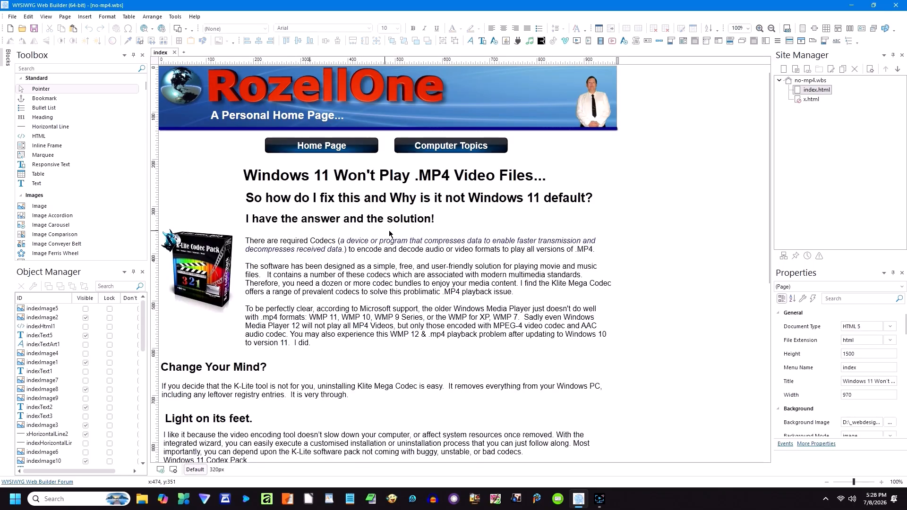
Step: Inspect the banner, Windows 11 .MP4 heading, subheadings and codec paragraphs on the index page
{"action": "scroll", "coordinate": [650, 215], "scroll_direction": "down", "scroll_amount": 1}
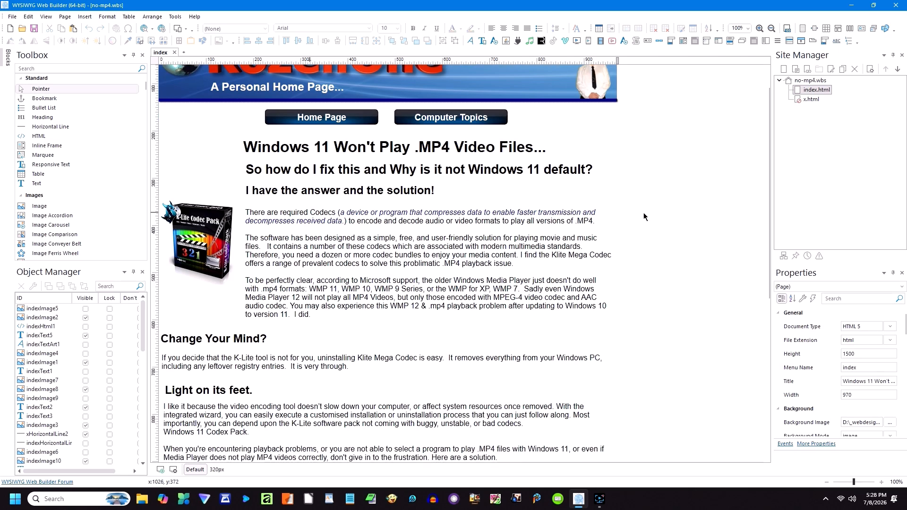
{"action": "left_click", "coordinate": [258, 87]}
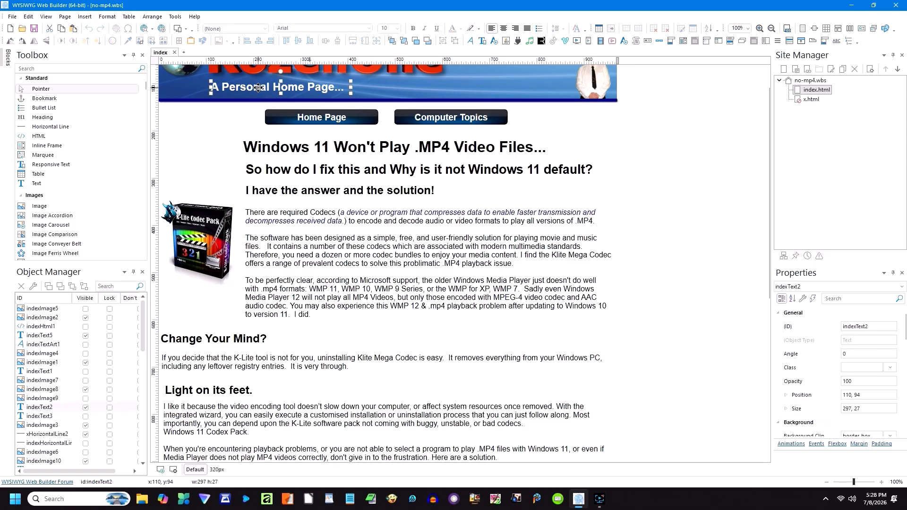
{"action": "left_click", "coordinate": [289, 150]}
{"action": "left_click", "coordinate": [289, 173]}
{"action": "left_click", "coordinate": [293, 216]}
{"action": "left_click", "coordinate": [198, 347]}
{"action": "left_click", "coordinate": [229, 391]}
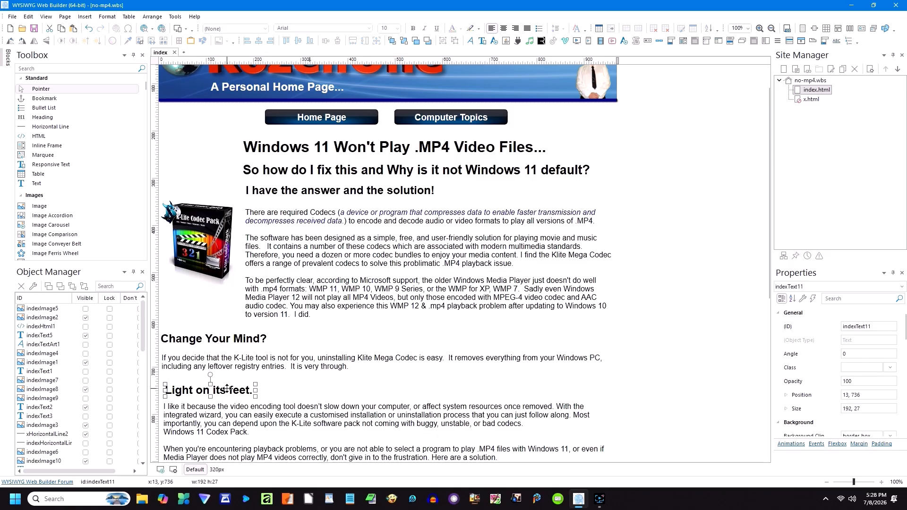
Step: Start editing the K-Lite Codec Pack Mega paragraph with the caret inside CLICK HERE
{"action": "scroll", "coordinate": [355, 384], "scroll_direction": "down", "scroll_amount": 5}
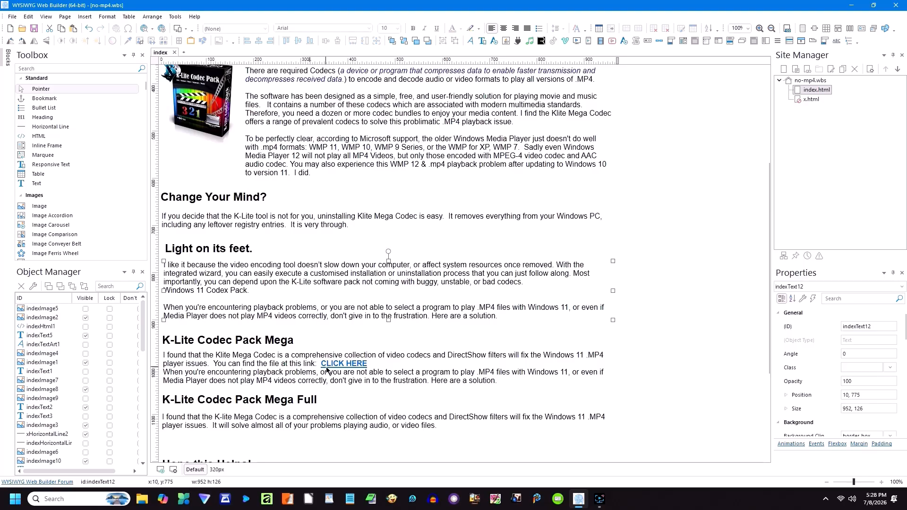
{"action": "left_click", "coordinate": [344, 364]}
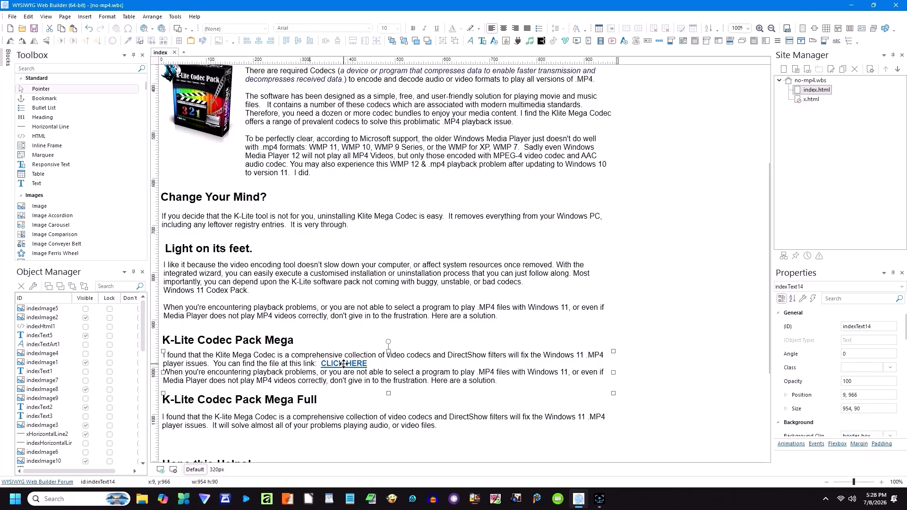
{"action": "double_click", "coordinate": [344, 364]}
{"action": "left_click", "coordinate": [344, 364]}
Step: Select CLICK HERE, review its Edit Link Rel options, and cancel unchanged
{"action": "left_click_drag", "start_coordinate": [330, 363], "coordinate": [368, 364]}
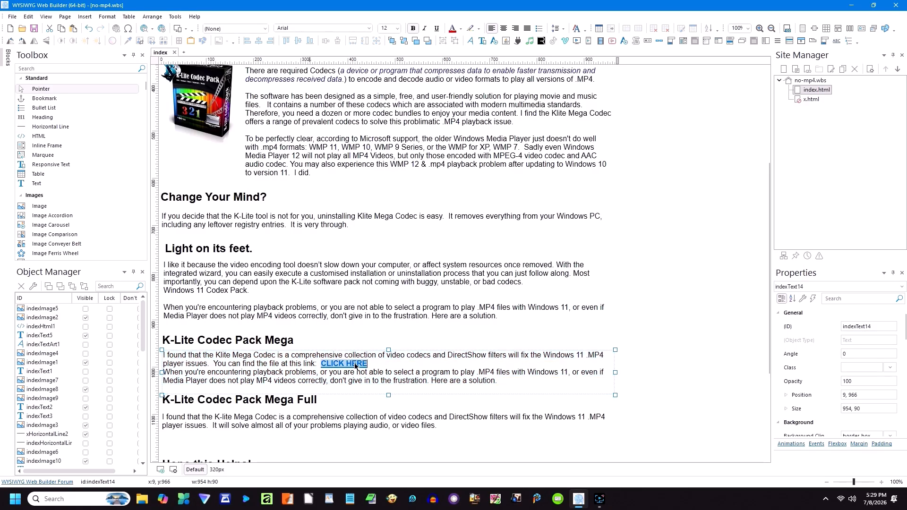
{"action": "left_click", "coordinate": [118, 30]}
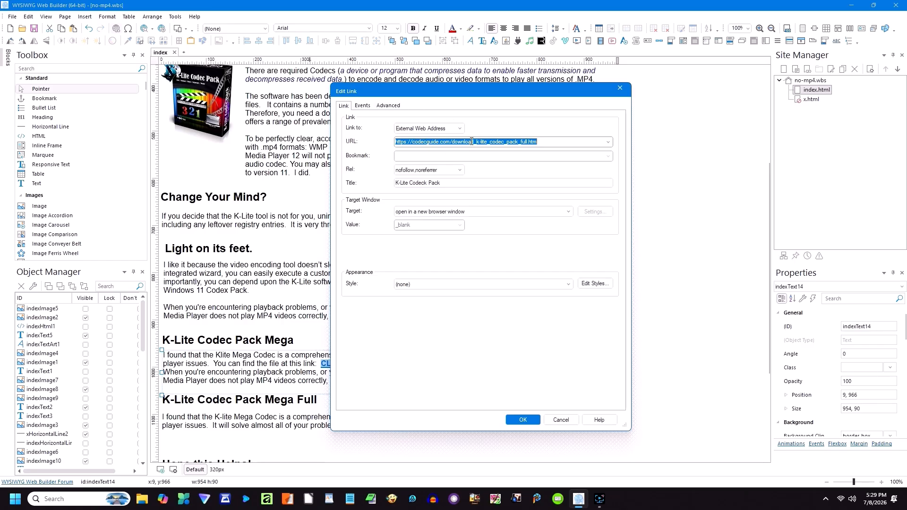
{"action": "left_click", "coordinate": [460, 170]}
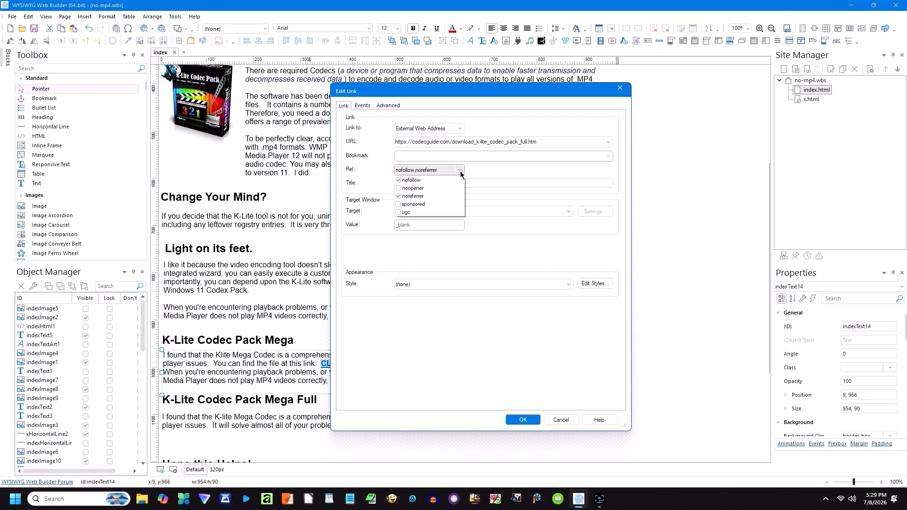
{"action": "left_click", "coordinate": [475, 170]}
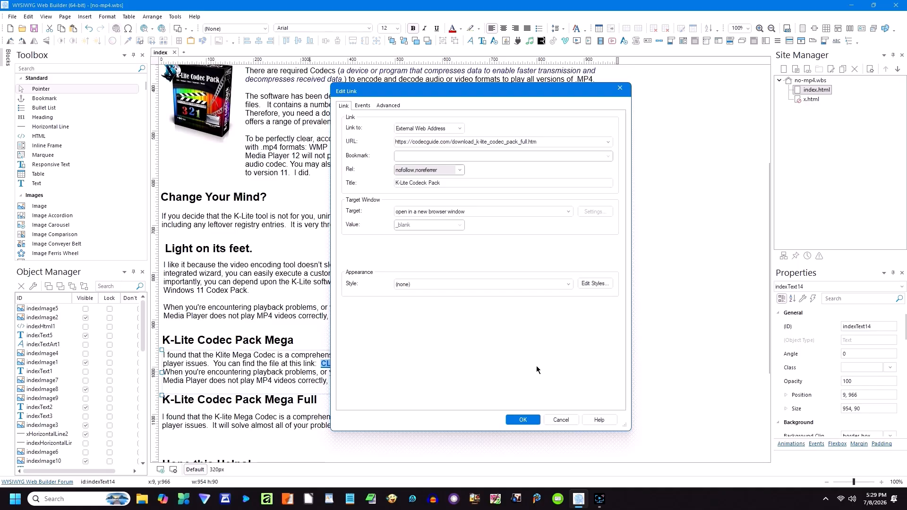
{"action": "left_click", "coordinate": [561, 420]}
Step: Select the introductory codec paragraph, then view the page in the 320px layout and scroll through it
{"action": "left_click", "coordinate": [482, 402]}
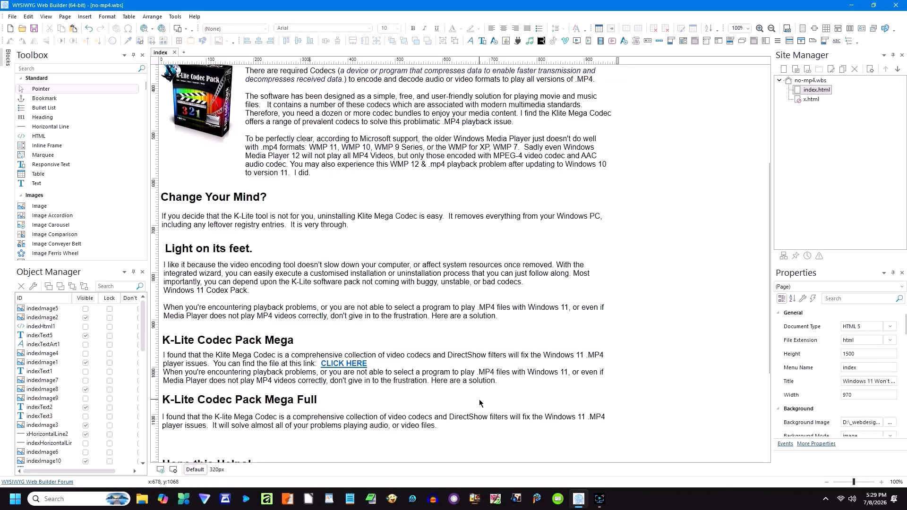
{"action": "scroll", "coordinate": [439, 402], "scroll_direction": "down", "scroll_amount": 5}
{"action": "scroll", "coordinate": [410, 399], "scroll_direction": "up", "scroll_amount": 1}
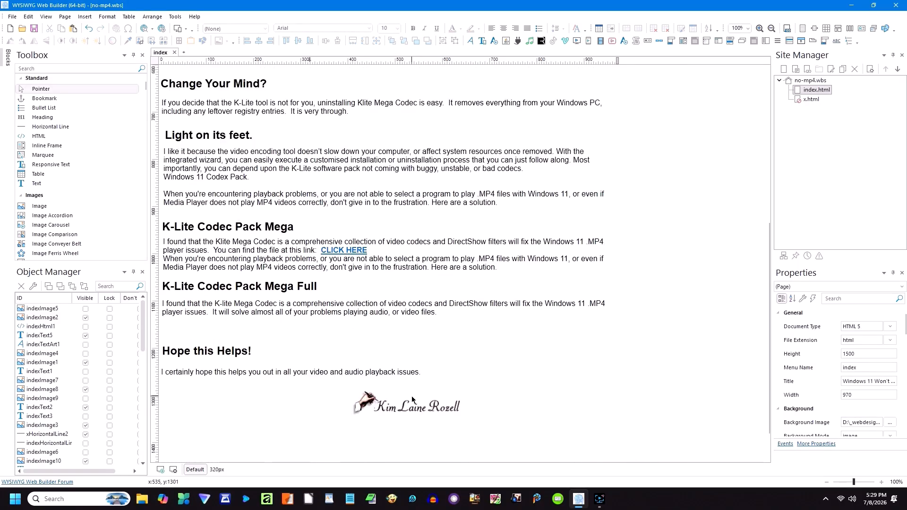
{"action": "scroll", "coordinate": [412, 400], "scroll_direction": "up", "scroll_amount": 10}
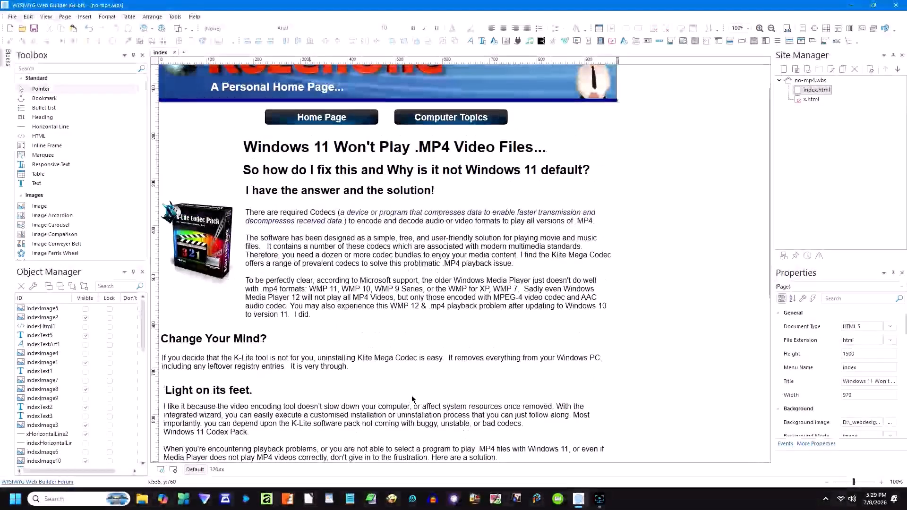
{"action": "left_click", "coordinate": [309, 296]}
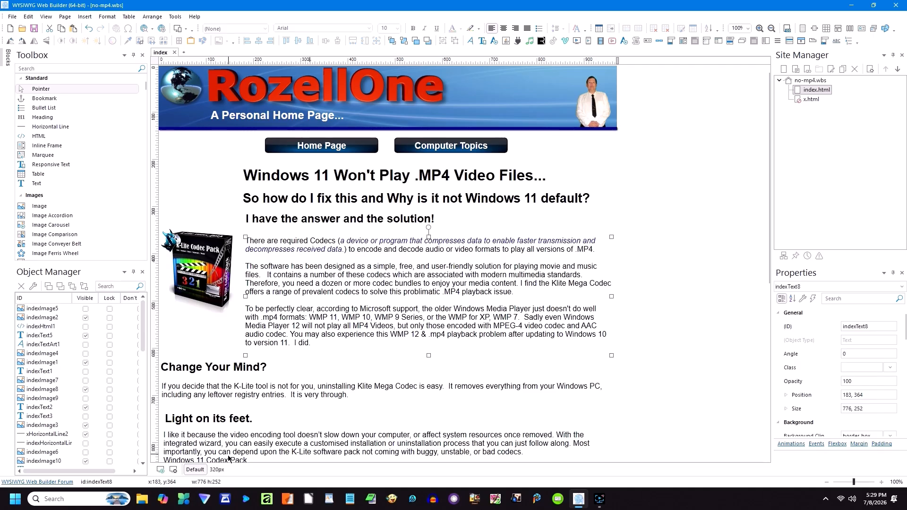
{"action": "left_click", "coordinate": [216, 469]}
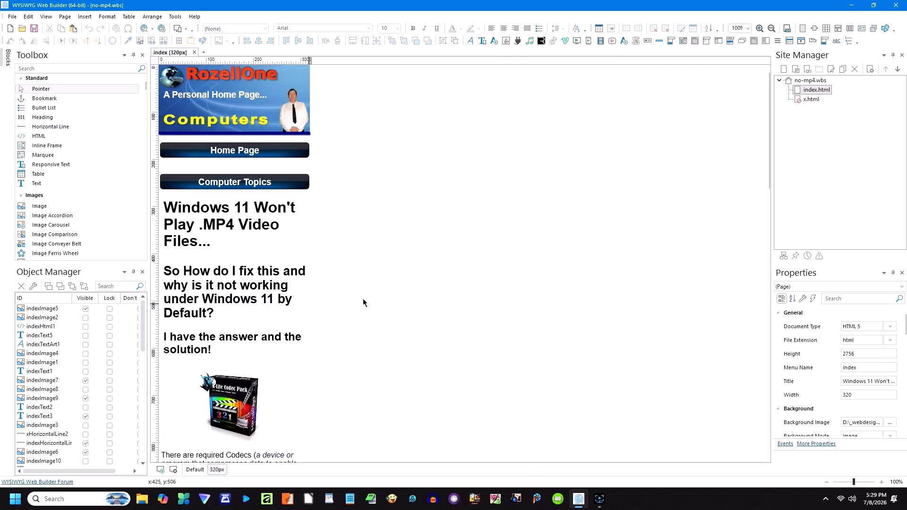
{"action": "scroll", "coordinate": [366, 299], "scroll_direction": "down", "scroll_amount": 10}
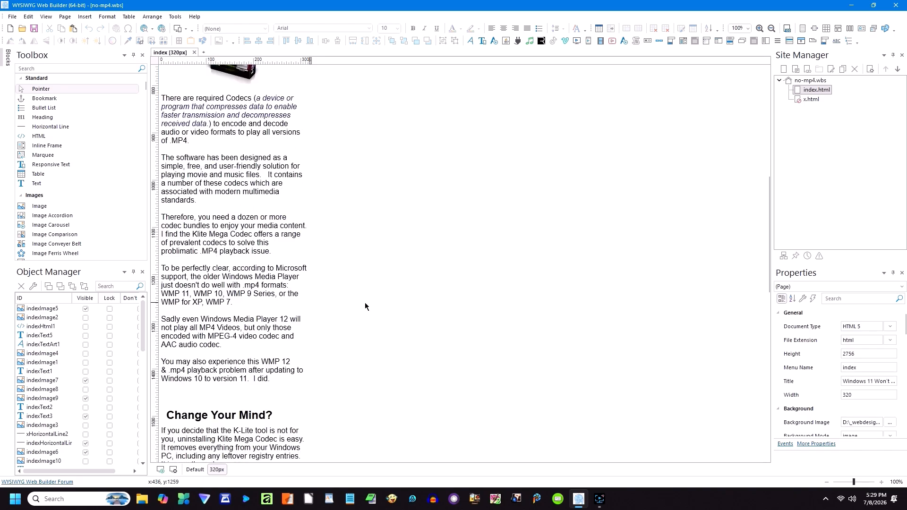
{"action": "scroll", "coordinate": [366, 309], "scroll_direction": "down", "scroll_amount": 15}
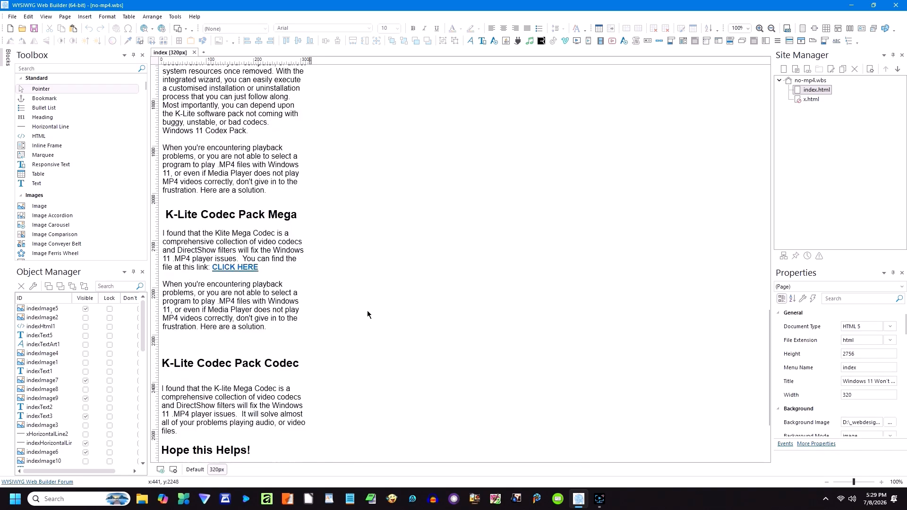
{"action": "scroll", "coordinate": [369, 316], "scroll_direction": "up", "scroll_amount": 20}
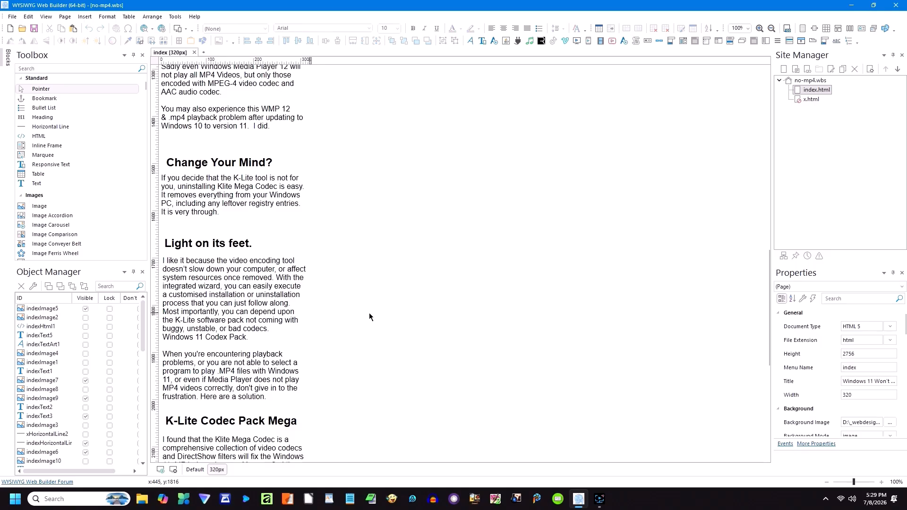
{"action": "scroll", "coordinate": [370, 316], "scroll_direction": "up", "scroll_amount": 2}
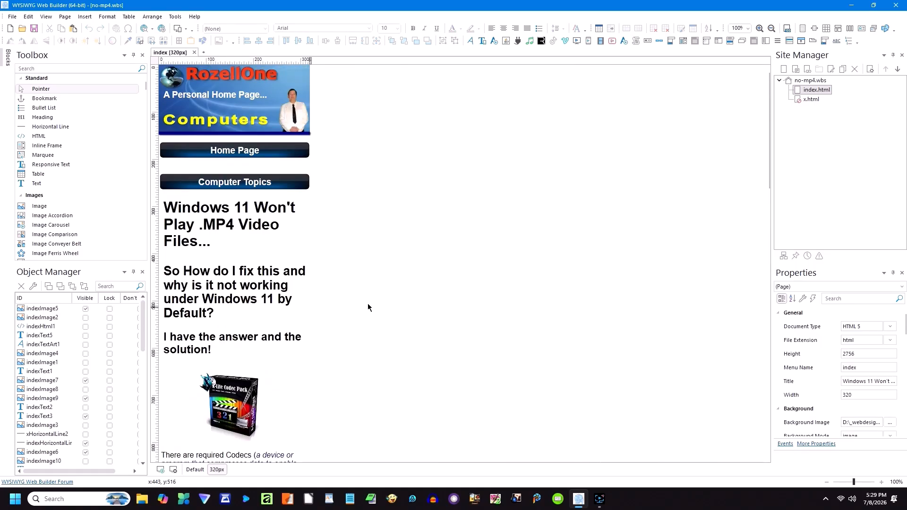
{"action": "left_click", "coordinate": [17, 18]}
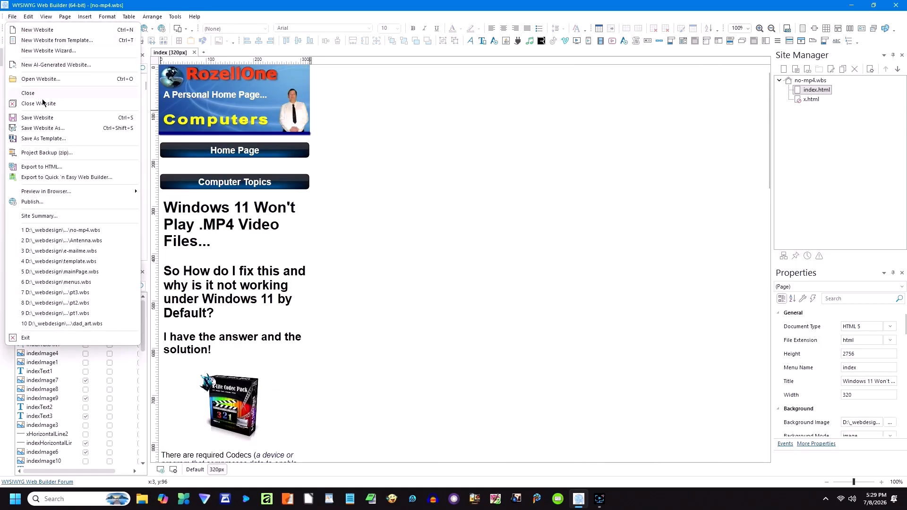
Step: Close no-mp4 without saving and open affiliate-pages.wbs from the computer\affiliate folder
{"action": "left_click", "coordinate": [43, 104]}
{"action": "left_click", "coordinate": [456, 270]}
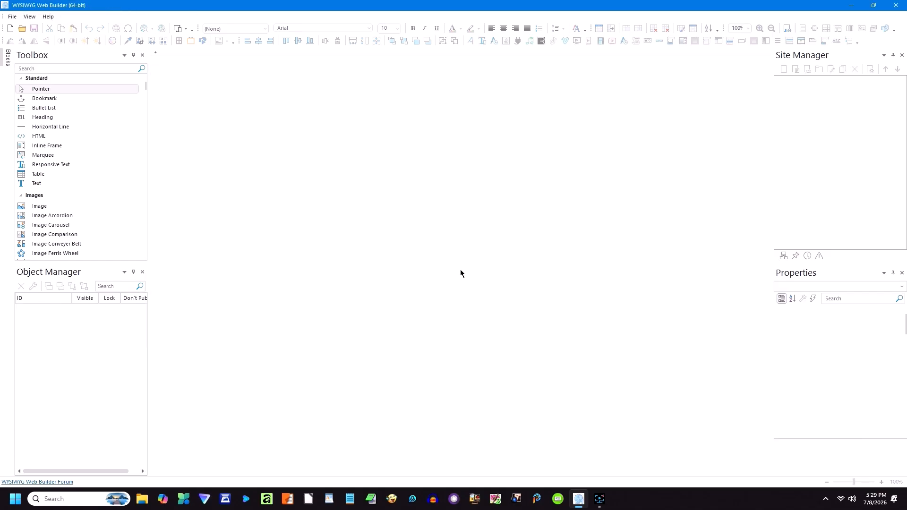
{"action": "left_click", "coordinate": [21, 28]}
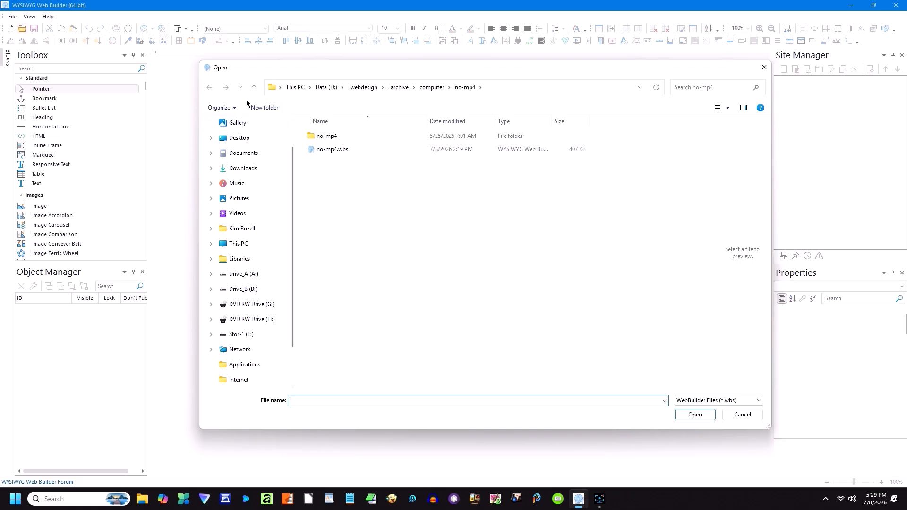
{"action": "left_click", "coordinate": [254, 88]}
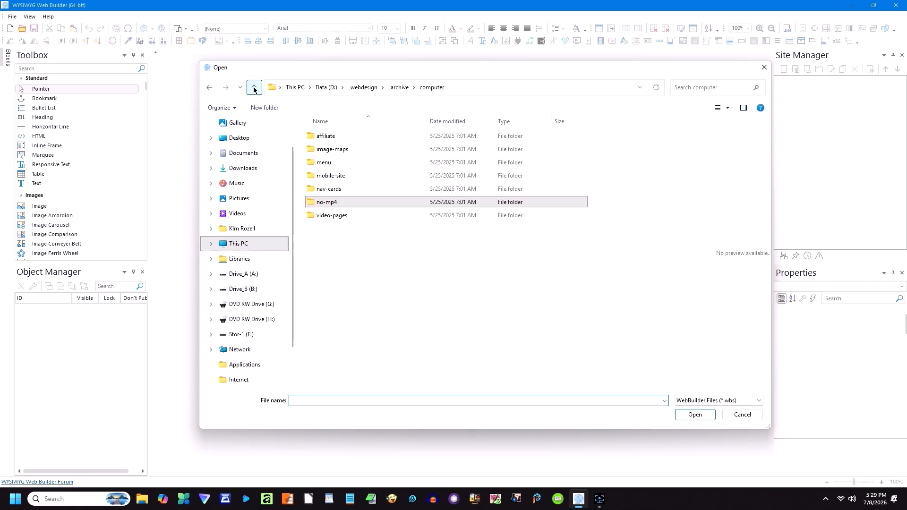
{"action": "double_click", "coordinate": [336, 136]}
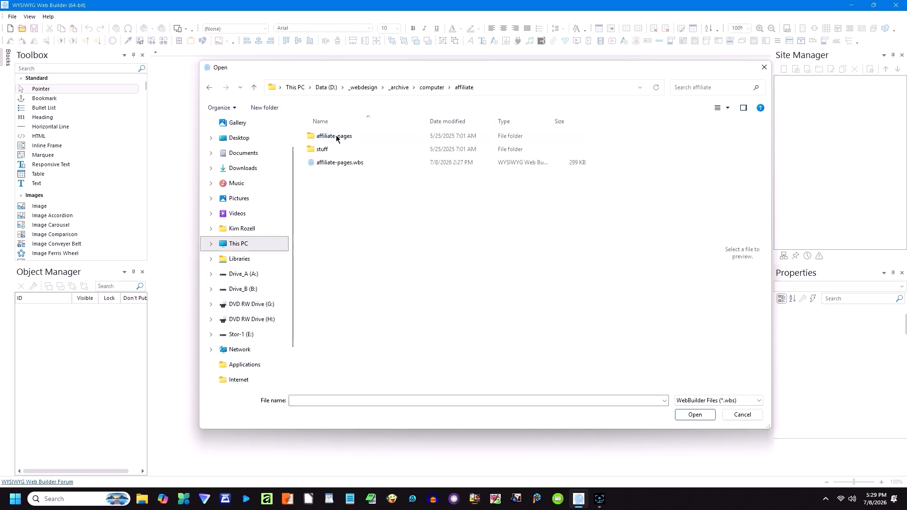
{"action": "double_click", "coordinate": [338, 163]}
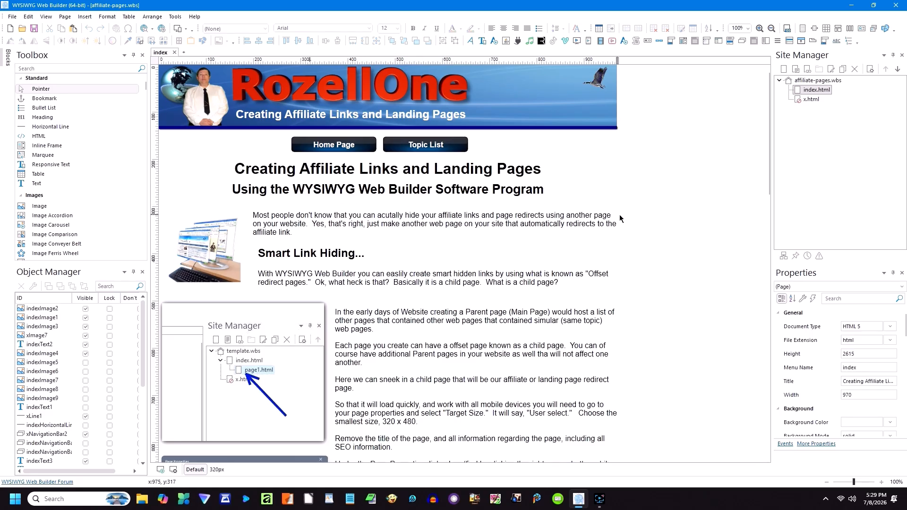
Step: Scroll through the Creating Affiliate Links and Landing Pages index page
{"action": "scroll", "coordinate": [621, 220], "scroll_direction": "down", "scroll_amount": 2}
{"action": "scroll", "coordinate": [620, 220], "scroll_direction": "down", "scroll_amount": 1}
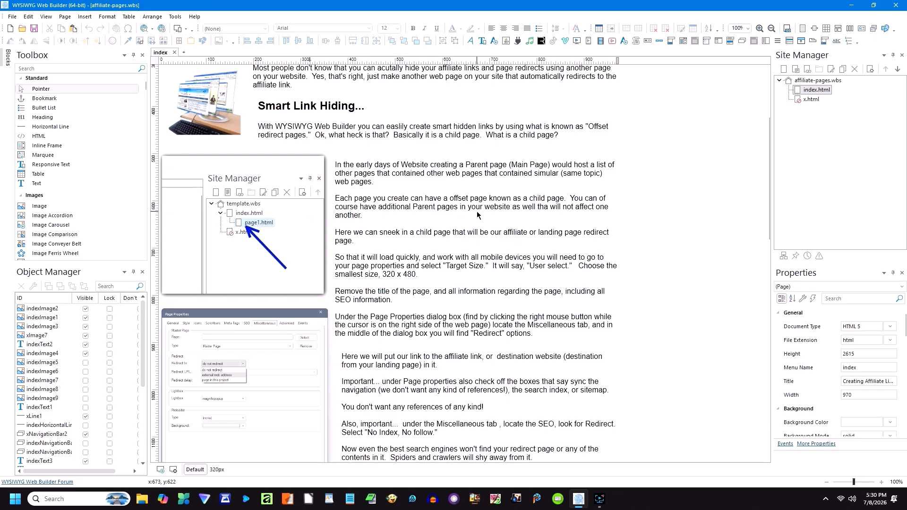
{"action": "scroll", "coordinate": [477, 216], "scroll_direction": "down", "scroll_amount": 5}
{"action": "scroll", "coordinate": [478, 215], "scroll_direction": "down", "scroll_amount": 5}
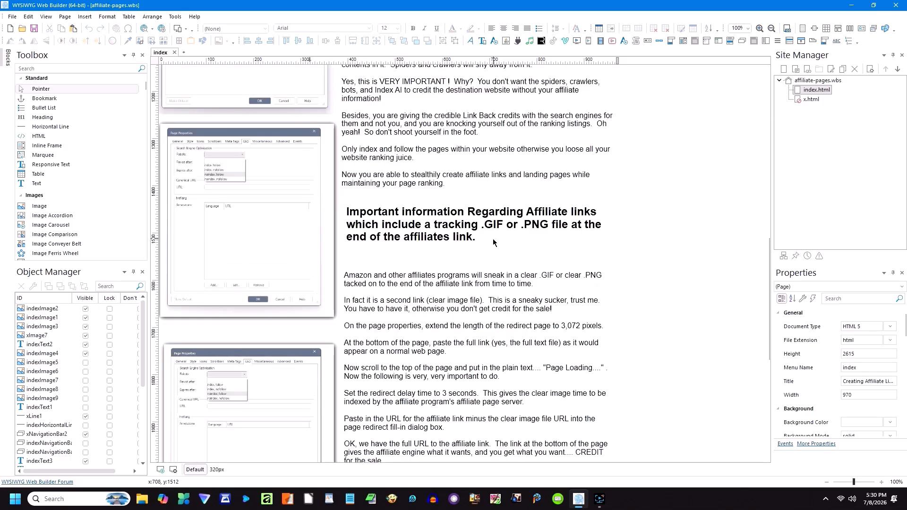
{"action": "scroll", "coordinate": [478, 240], "scroll_direction": "down", "scroll_amount": 8}
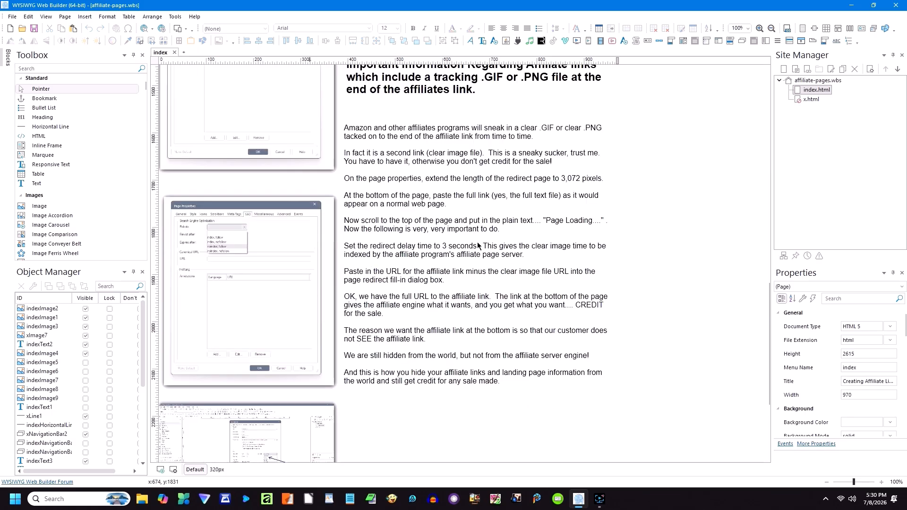
{"action": "scroll", "coordinate": [477, 247], "scroll_direction": "down", "scroll_amount": 1}
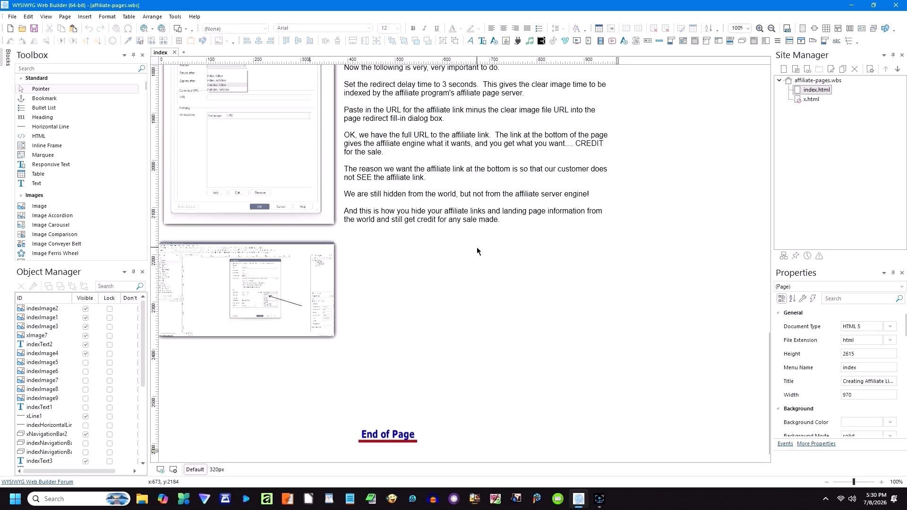
{"action": "scroll", "coordinate": [477, 250], "scroll_direction": "up", "scroll_amount": 7}
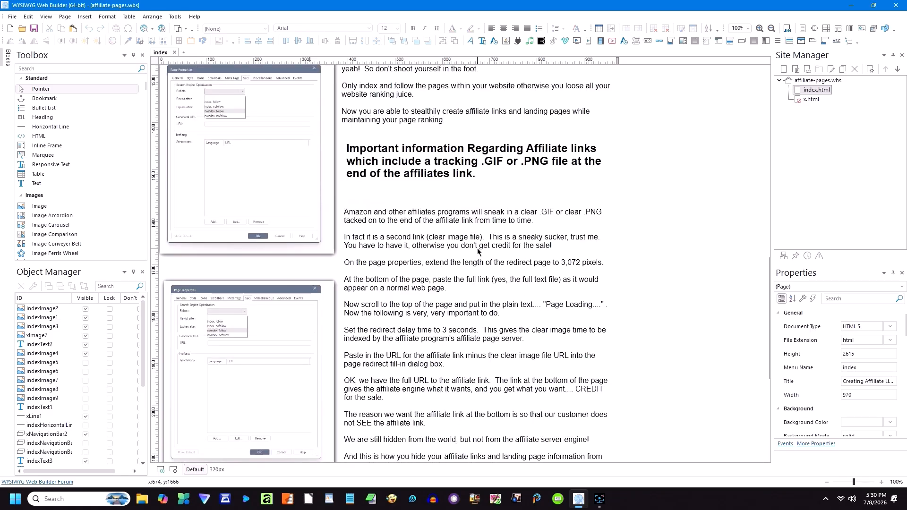
{"action": "scroll", "coordinate": [476, 251], "scroll_direction": "up", "scroll_amount": 10}
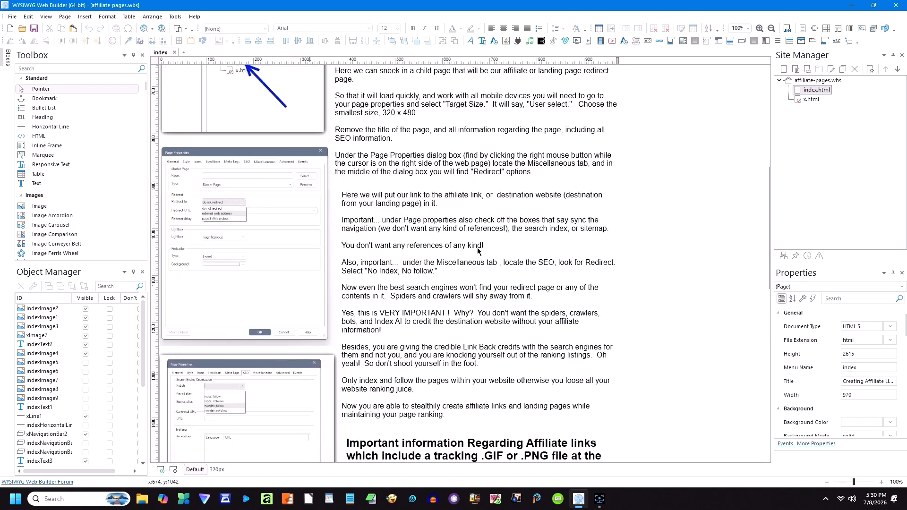
{"action": "scroll", "coordinate": [477, 251], "scroll_direction": "up", "scroll_amount": 8}
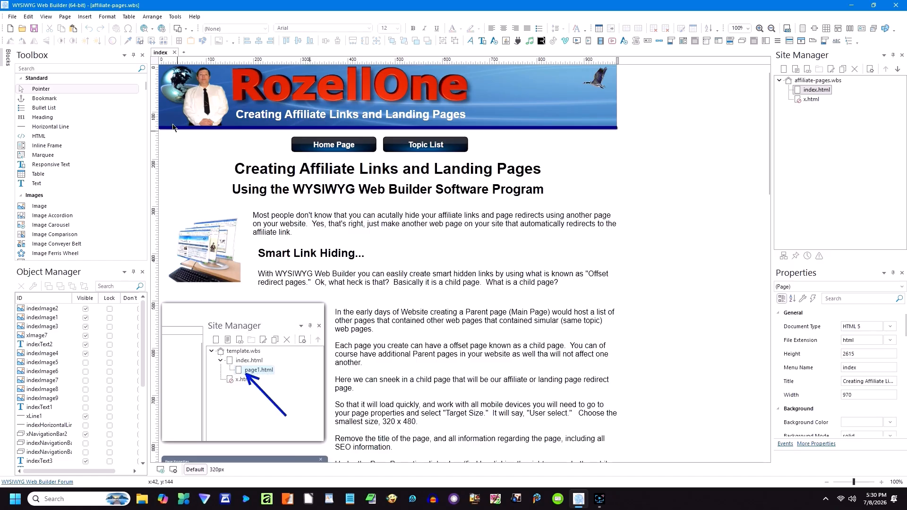
Step: Close the affiliate-pages website and bring up the Open dialog in the affiliate folder
{"action": "left_click", "coordinate": [13, 19]}
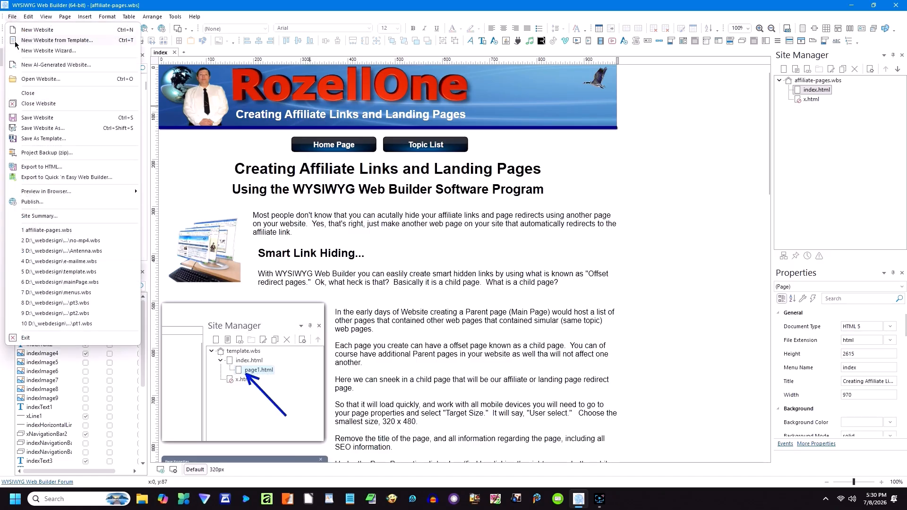
{"action": "left_click", "coordinate": [40, 106]}
{"action": "left_click", "coordinate": [21, 29]}
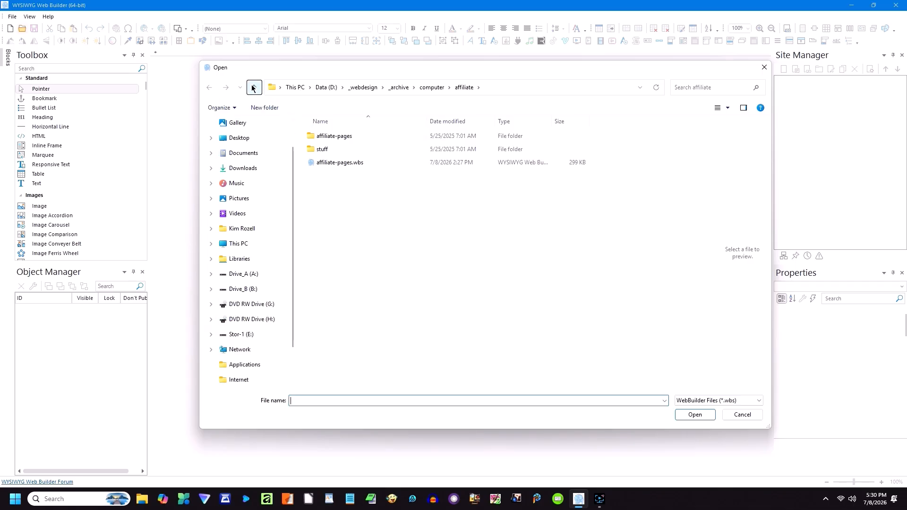
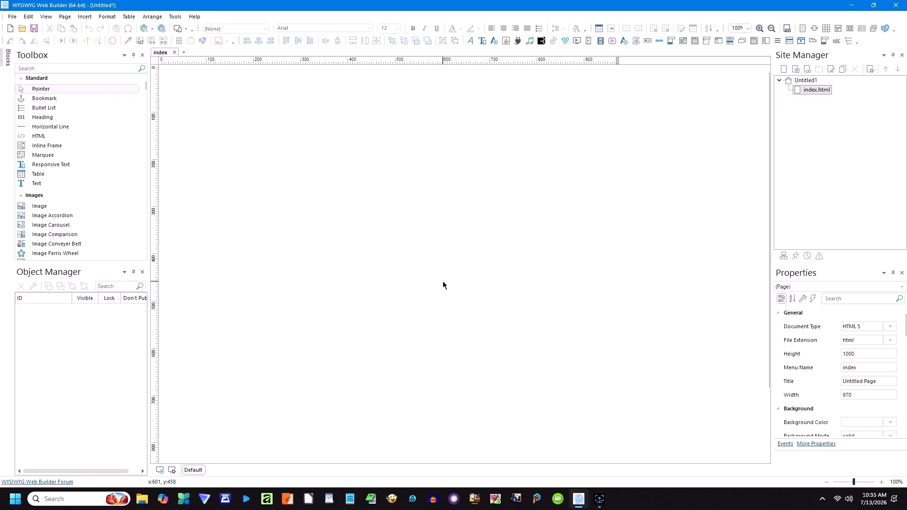
Step: Draw an HTML object near the top-left of index.html and give it the comment 'RozellOne Website'
{"action": "left_click", "coordinate": [37, 137]}
{"action": "left_click_drag", "start_coordinate": [186, 84], "coordinate": [295, 184]}
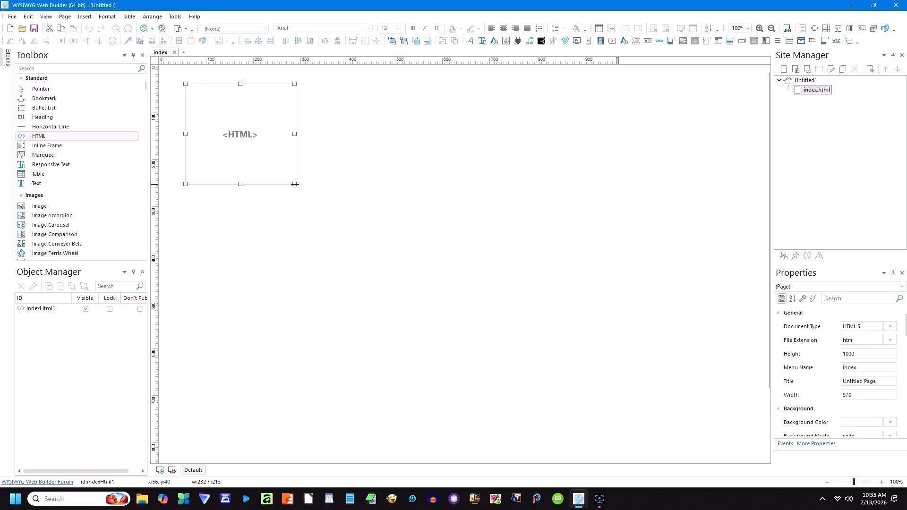
{"action": "double_click", "coordinate": [261, 156]}
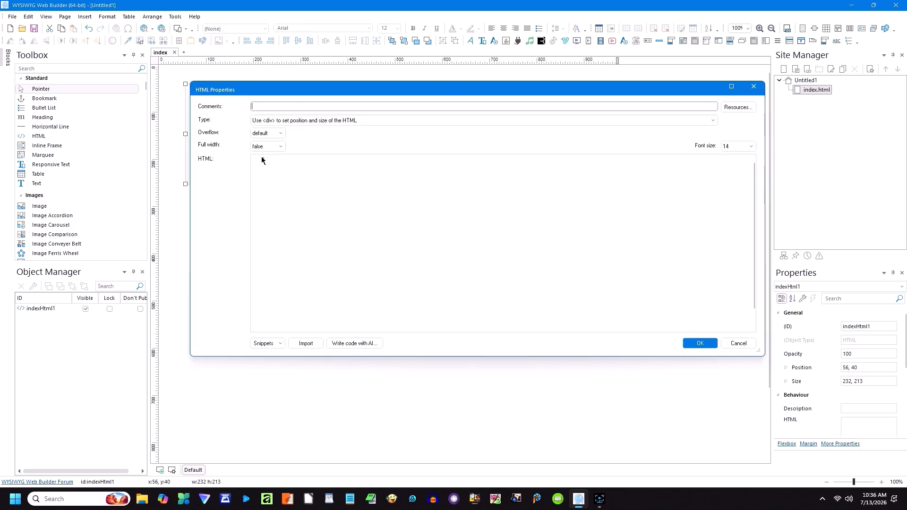
{"action": "type", "text": "Rozell0"}
{"action": "type", "text": "ne Web"}
{"action": "type", "text": "st"}
{"action": "type", "text": "te"}
{"action": "left_click", "coordinate": [712, 122]}
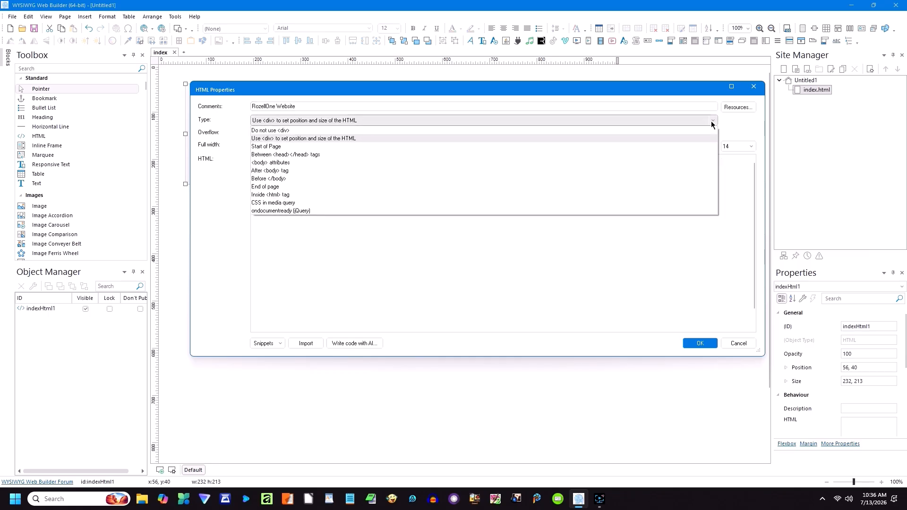
{"action": "left_click", "coordinate": [712, 122]}
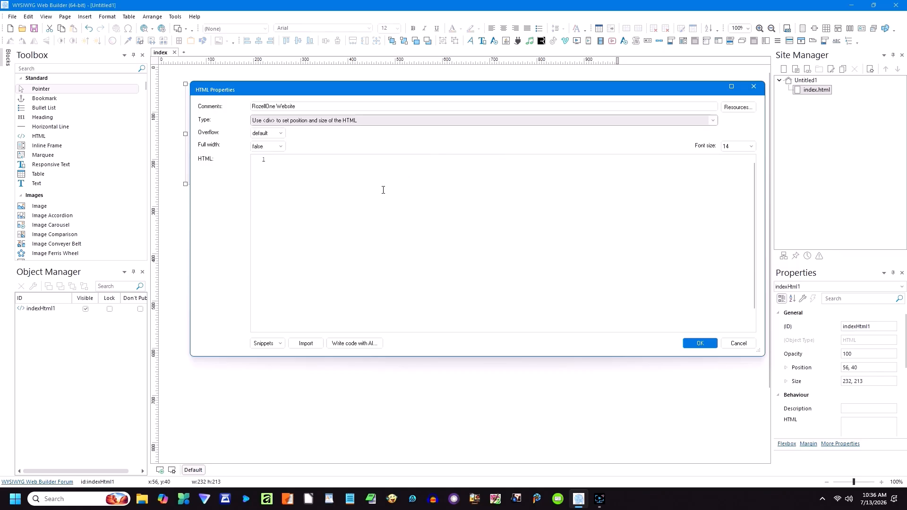
{"action": "left_click", "coordinate": [286, 162]}
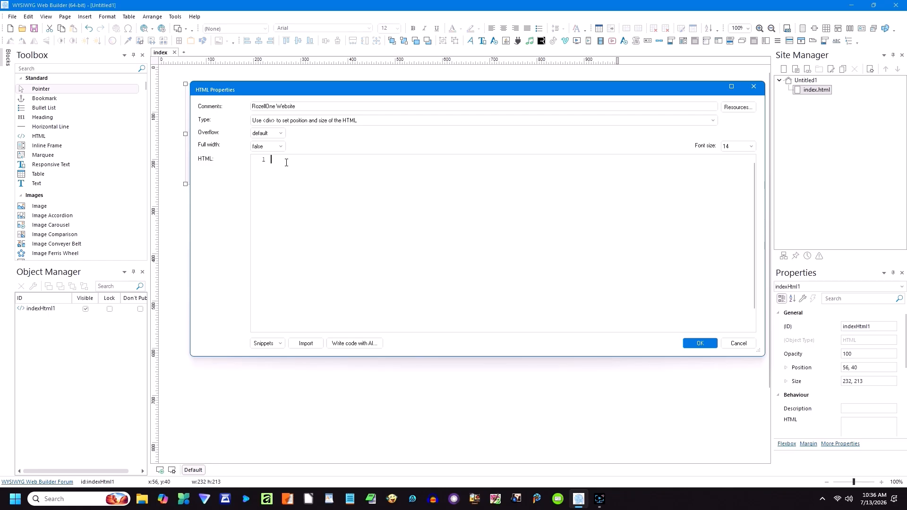
Step: Cancel importing an HTML file from Drive_A and close the HTML Properties dialog without changes
{"action": "left_click", "coordinate": [307, 343]}
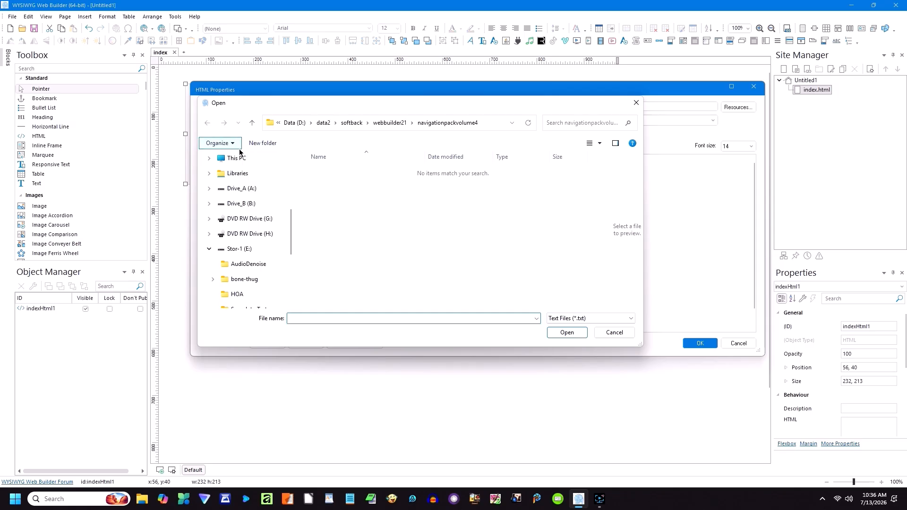
{"action": "left_click", "coordinate": [245, 190]}
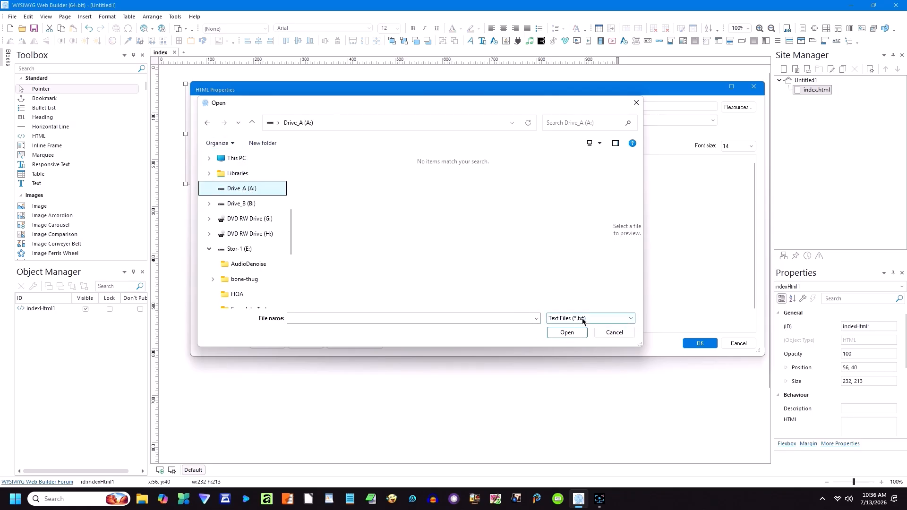
{"action": "left_click", "coordinate": [597, 319]}
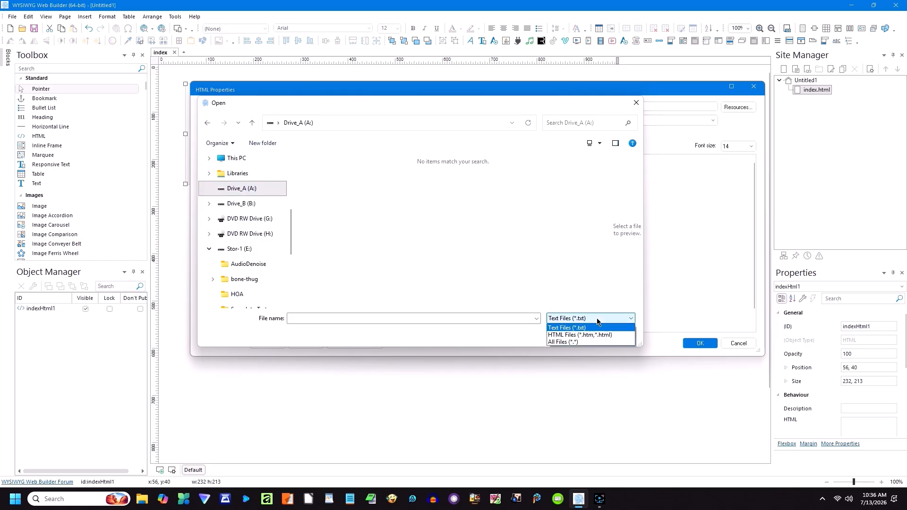
{"action": "left_click", "coordinate": [594, 333]}
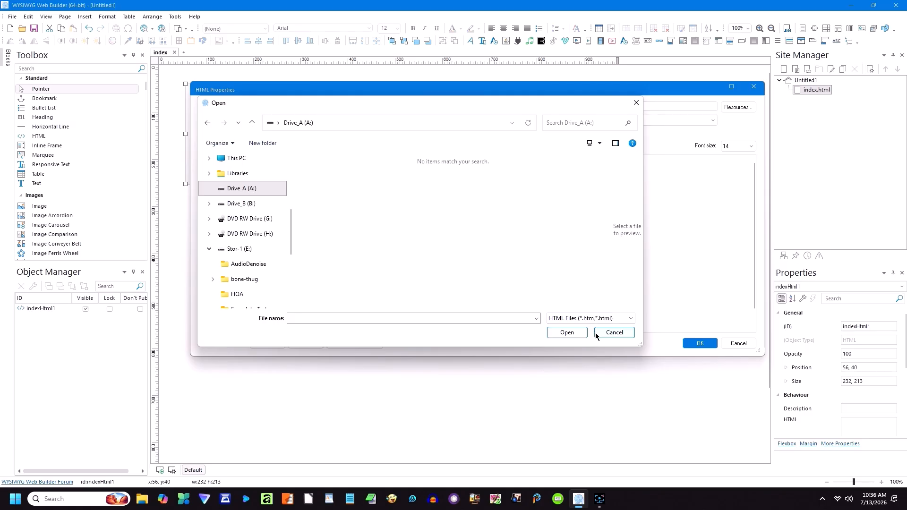
{"action": "left_click", "coordinate": [607, 333]}
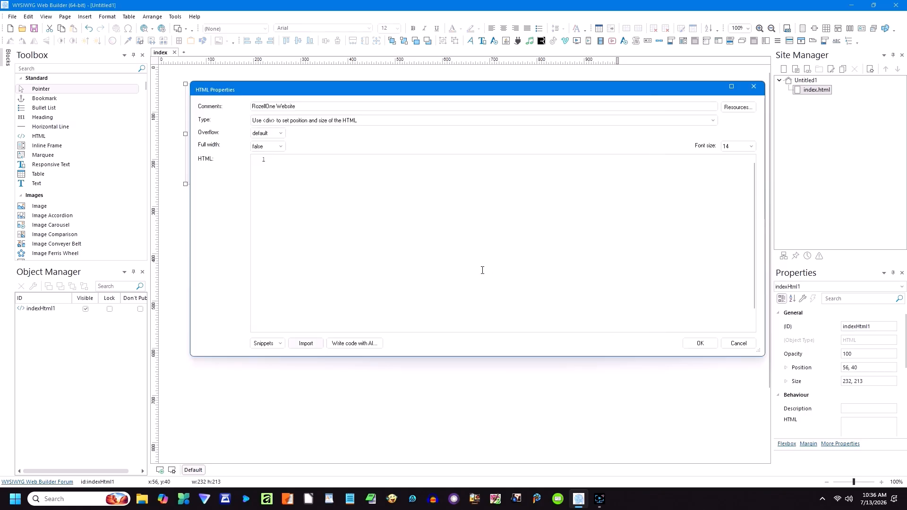
{"action": "left_click", "coordinate": [737, 344]}
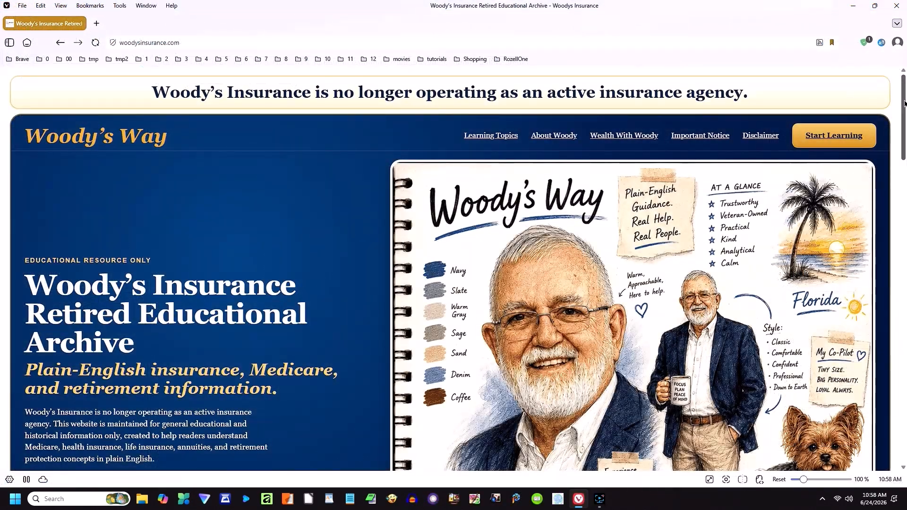
{"action": "left_click_drag", "start_coordinate": [904, 103], "coordinate": [902, 134]}
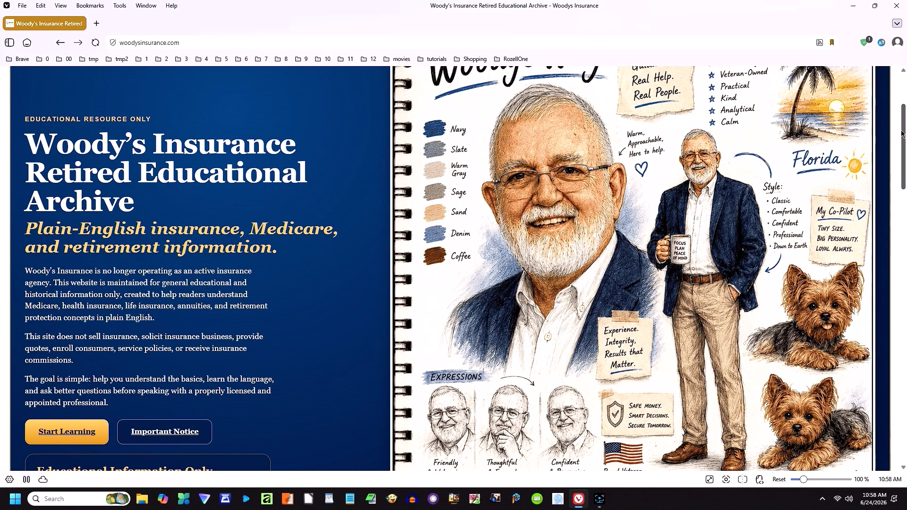
Step: Scroll down the Woody's Insurance home page and open the Annuity Basics page from Learning Topics
{"action": "left_click_drag", "start_coordinate": [902, 134], "coordinate": [902, 312]}
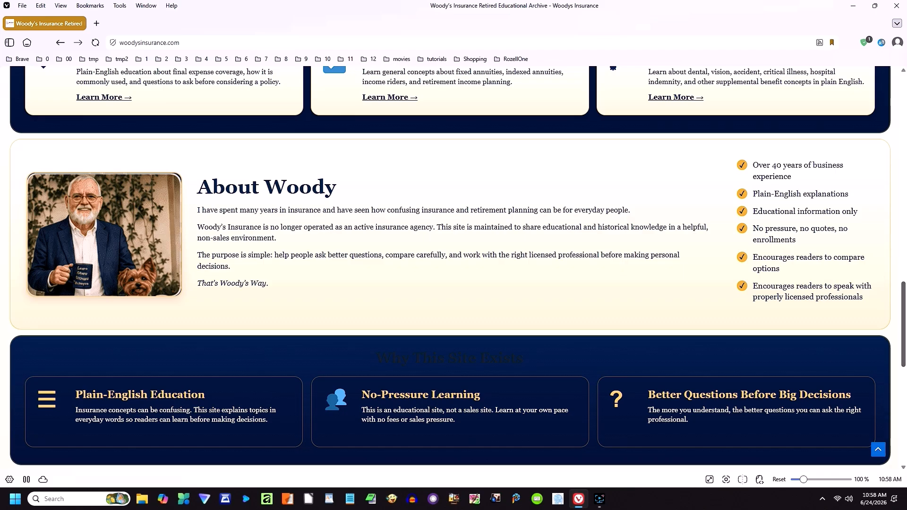
{"action": "left_click_drag", "start_coordinate": [903, 298], "coordinate": [904, 402]}
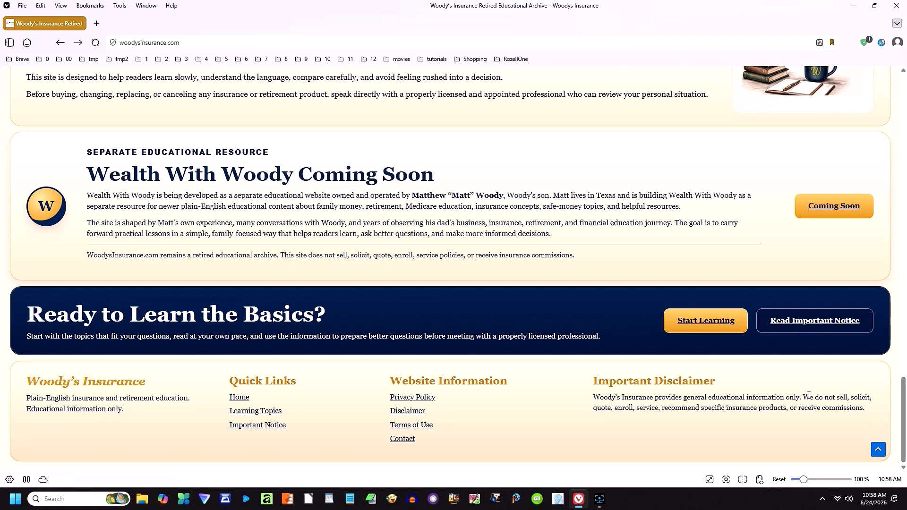
{"action": "left_click", "coordinate": [302, 414]}
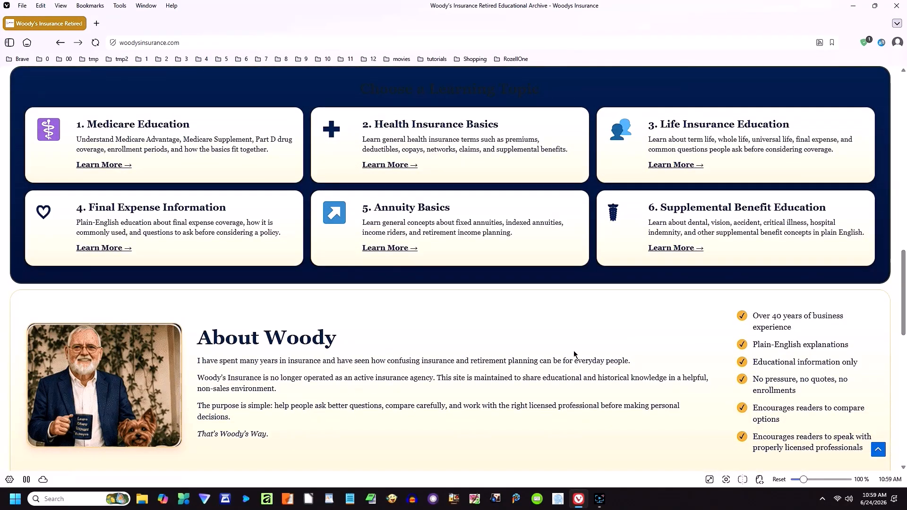
{"action": "left_click", "coordinate": [389, 249]}
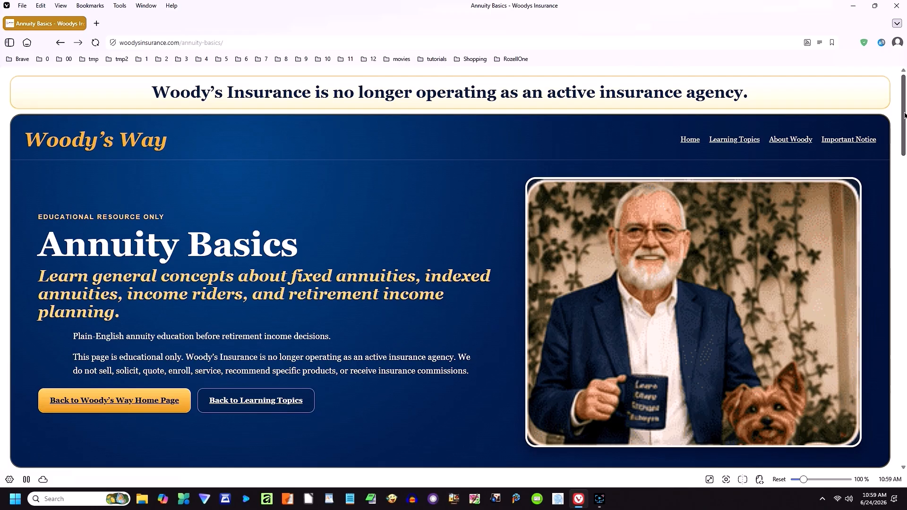
Step: Scroll to the foot of Annuity Basics and follow the Learning Topics footer link back home
{"action": "left_click_drag", "start_coordinate": [903, 115], "coordinate": [904, 421]}
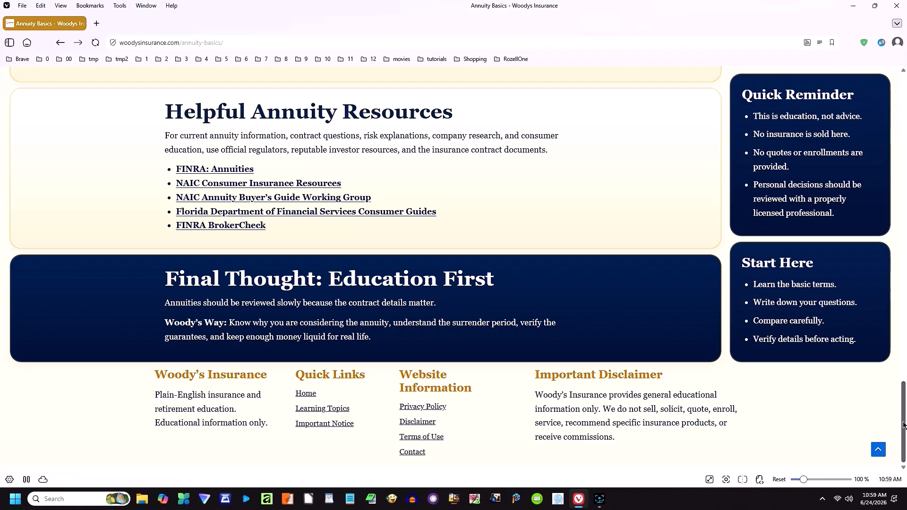
{"action": "left_click", "coordinate": [327, 410]}
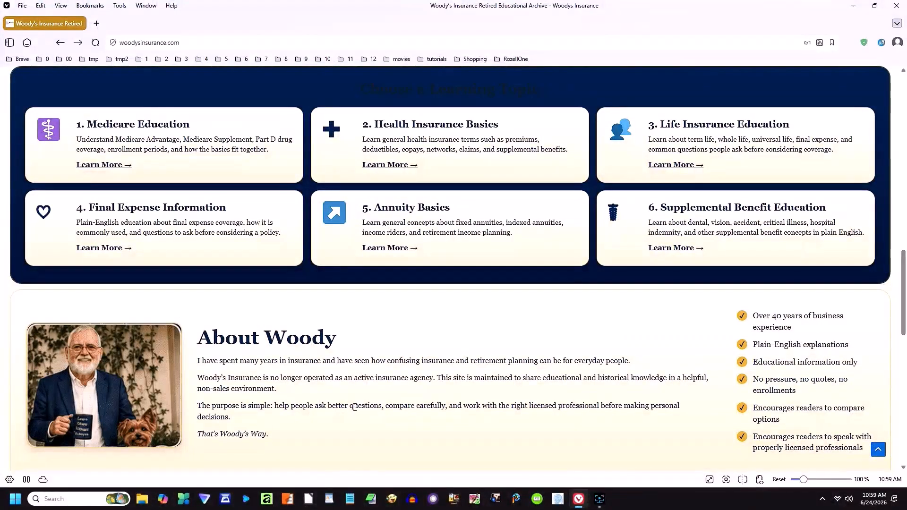
Step: Open the Final Expense Information page, scroll to its footer, and follow the Home link
{"action": "left_click", "coordinate": [96, 249]}
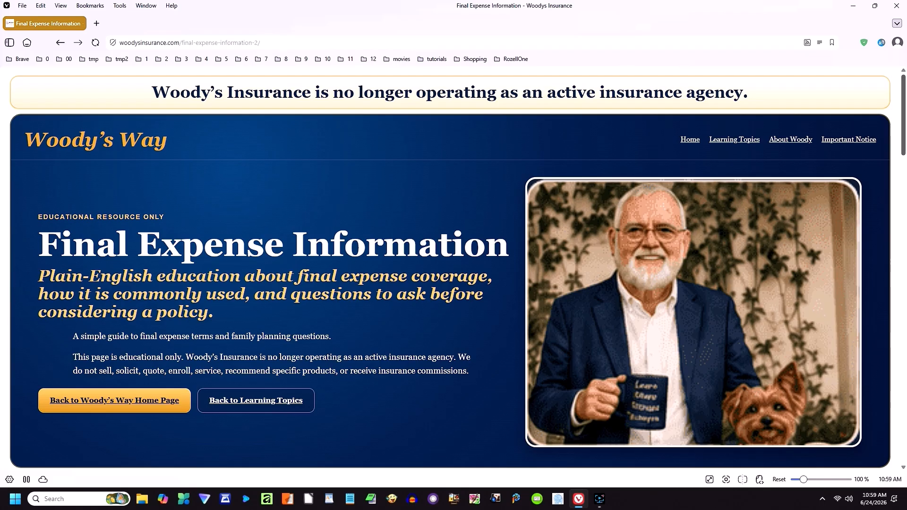
{"action": "scroll", "coordinate": [904, 96], "scroll_direction": "down", "scroll_amount": 3}
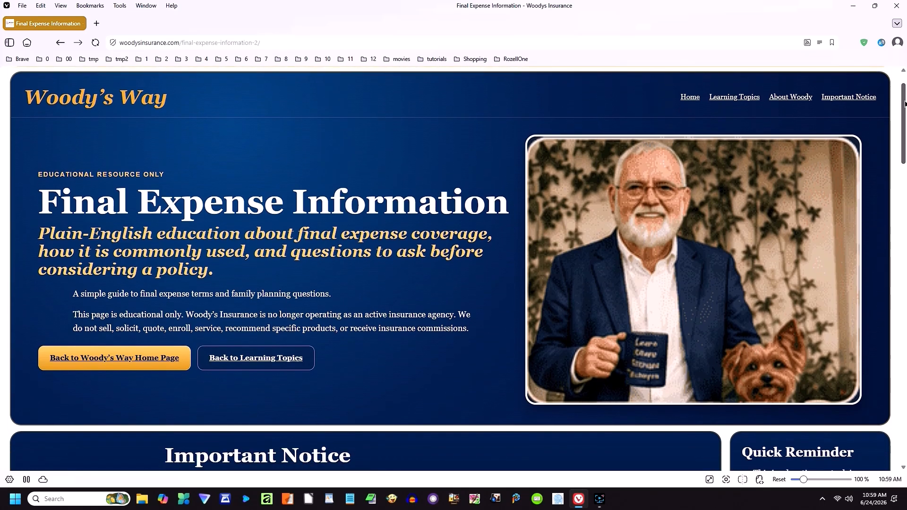
{"action": "scroll", "coordinate": [903, 97], "scroll_direction": "down", "scroll_amount": 5}
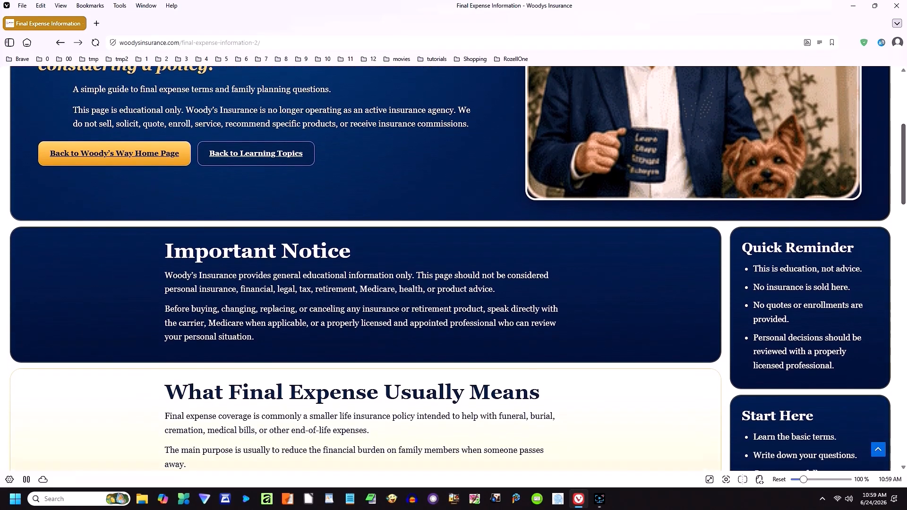
{"action": "scroll", "coordinate": [904, 97], "scroll_direction": "down", "scroll_amount": 5}
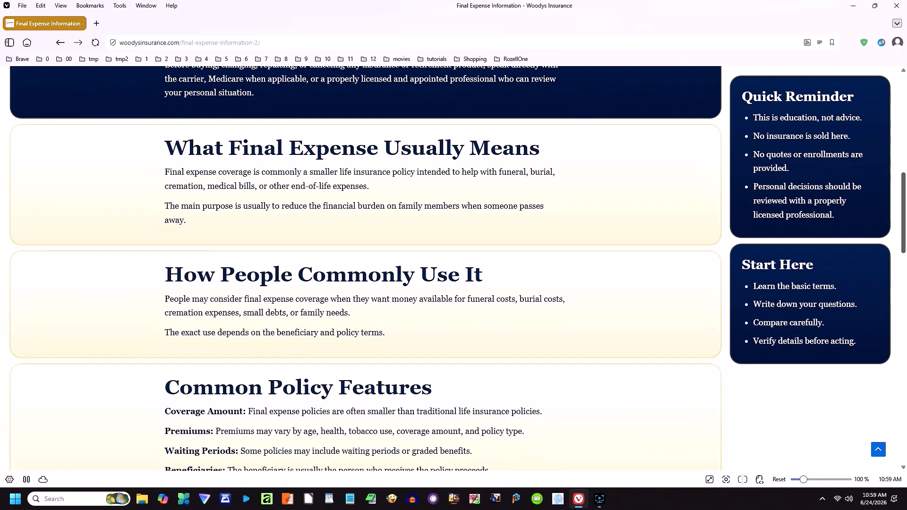
{"action": "scroll", "coordinate": [366, 271], "scroll_direction": "down", "scroll_amount": 6}
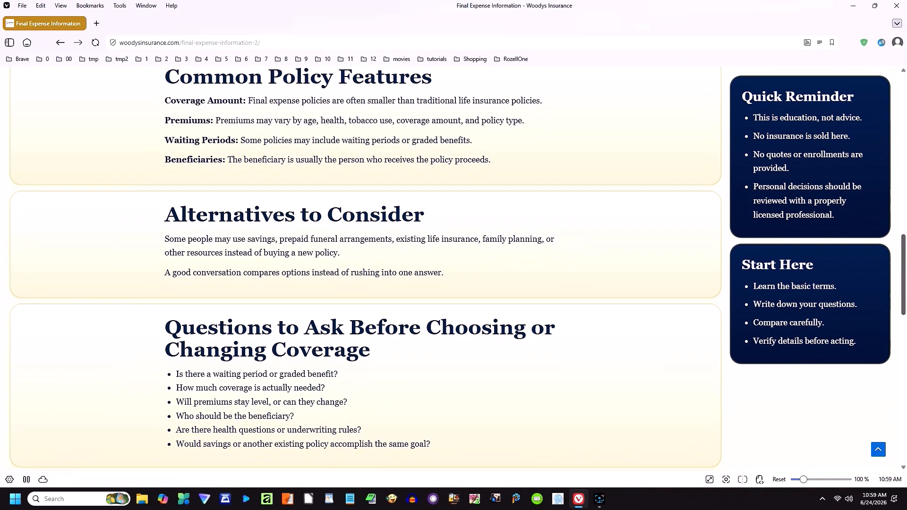
{"action": "scroll", "coordinate": [366, 271], "scroll_direction": "down", "scroll_amount": 2}
{"action": "scroll", "coordinate": [366, 269], "scroll_direction": "down", "scroll_amount": 5}
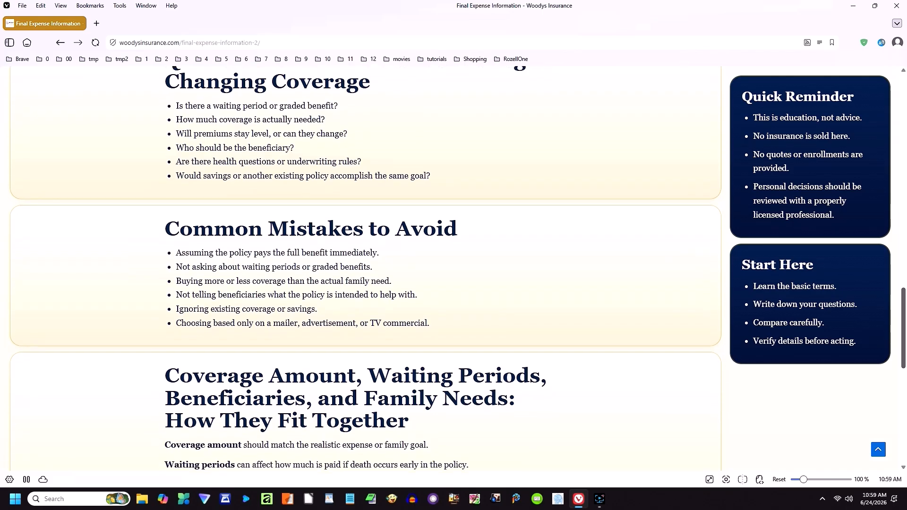
{"action": "scroll", "coordinate": [365, 268], "scroll_direction": "down", "scroll_amount": 5}
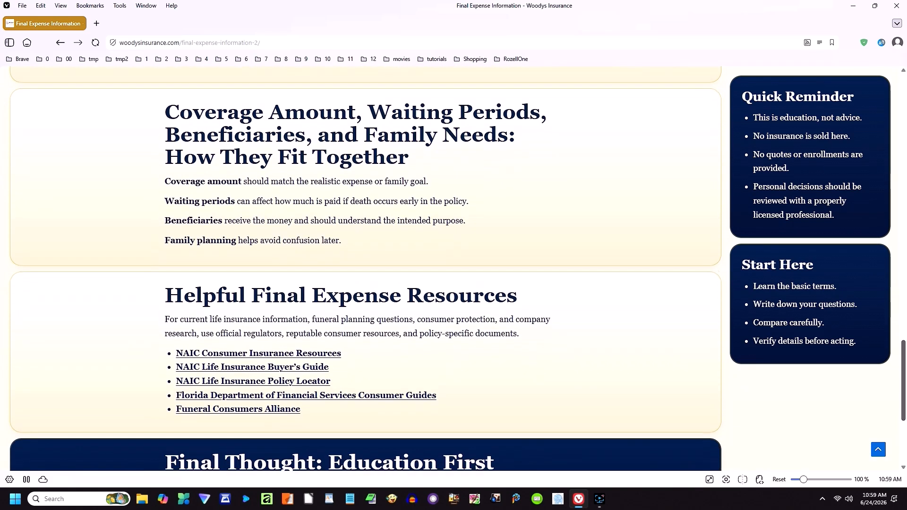
{"action": "scroll", "coordinate": [366, 268], "scroll_direction": "down", "scroll_amount": 1}
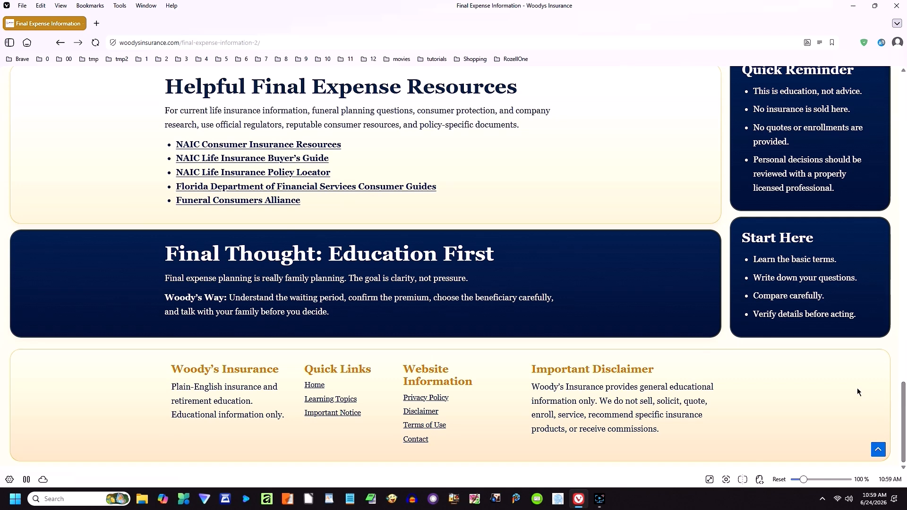
{"action": "left_click", "coordinate": [319, 386]}
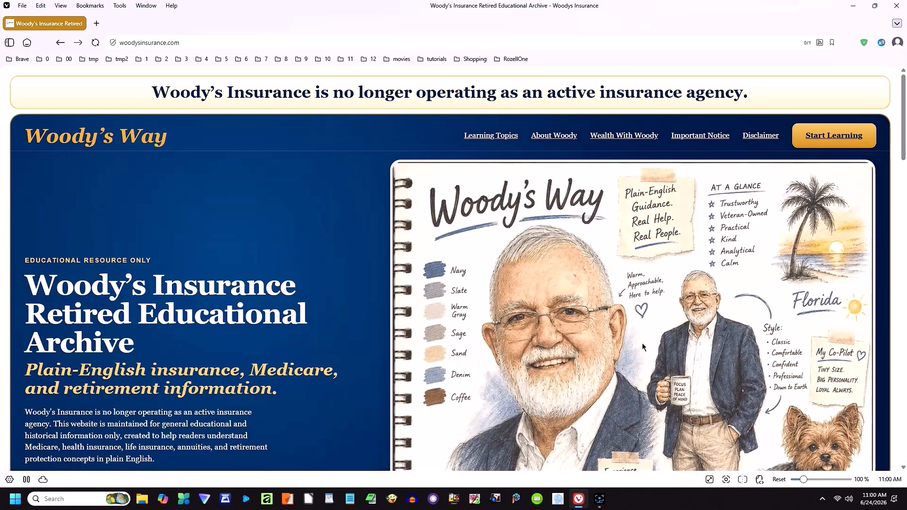